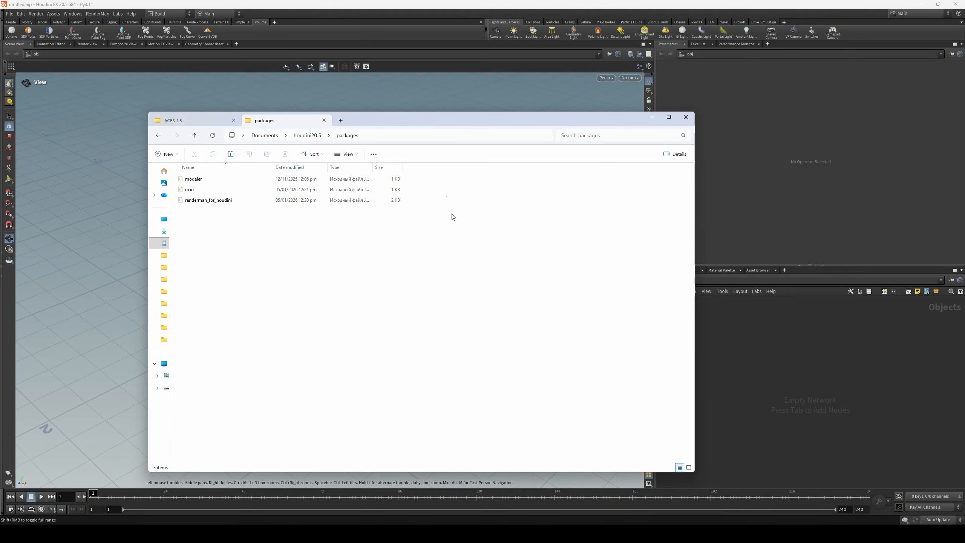
# - Inspect the ocio.json package file in the houdini20.5 packages folder, then close it and minimize the file window
pyautogui.click(262, 201)
pyautogui.click(306, 136)
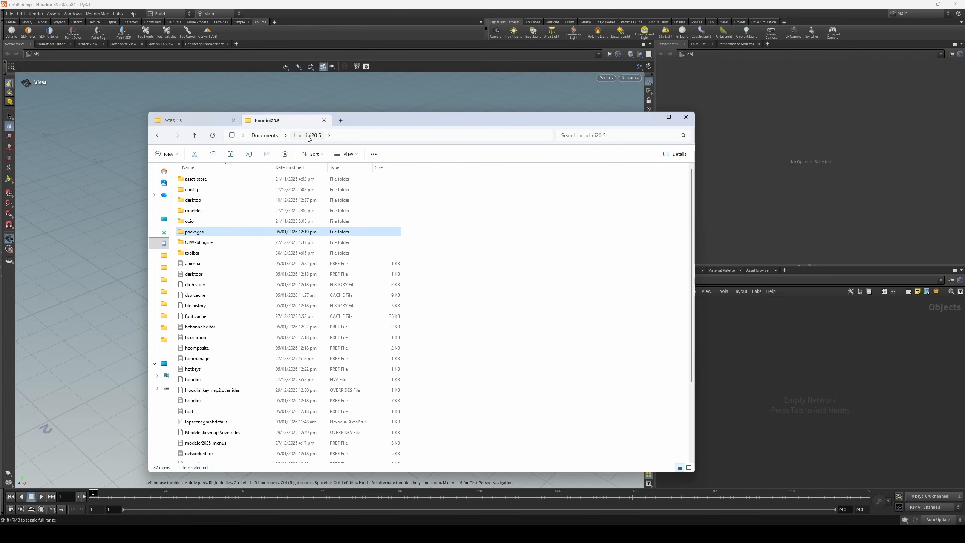
pyautogui.doubleClick(202, 232)
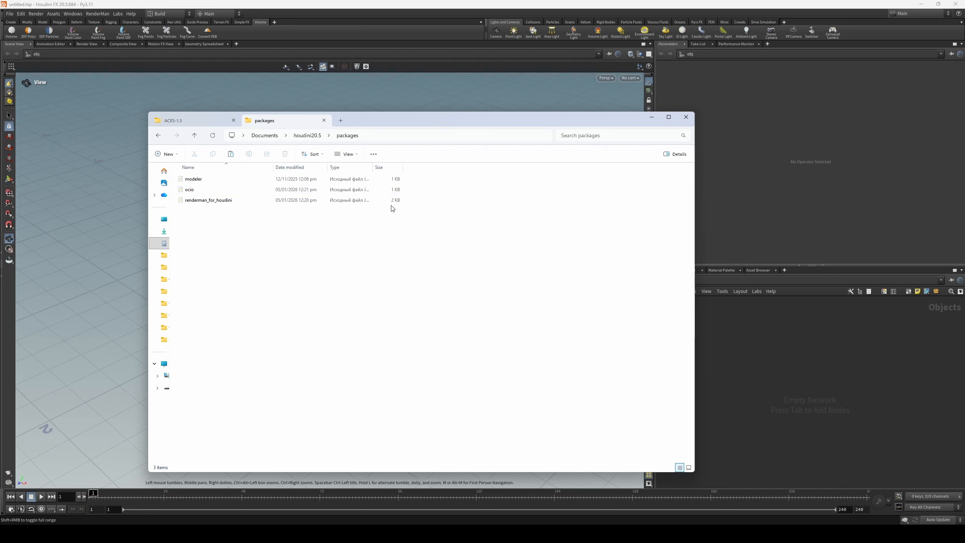
pyautogui.doubleClick(205, 190)
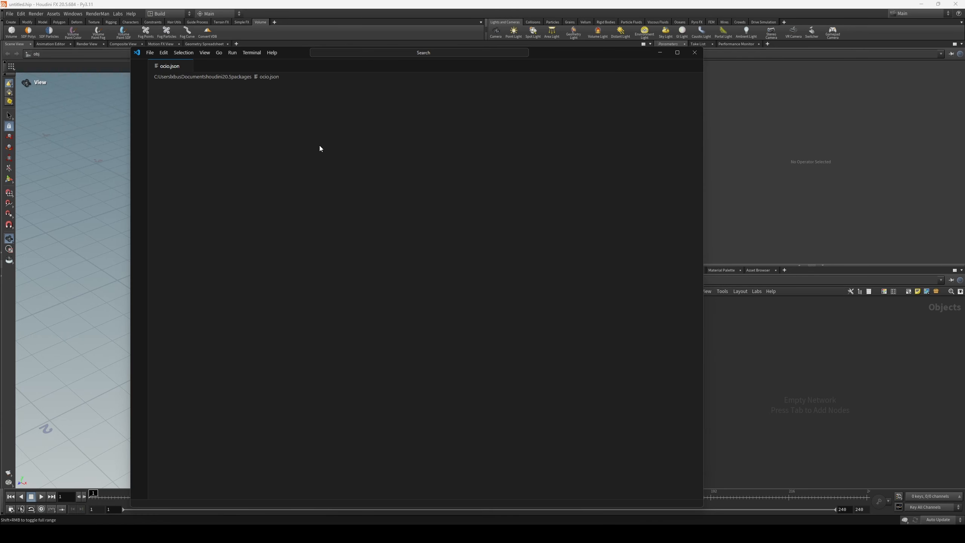
pyautogui.click(692, 55)
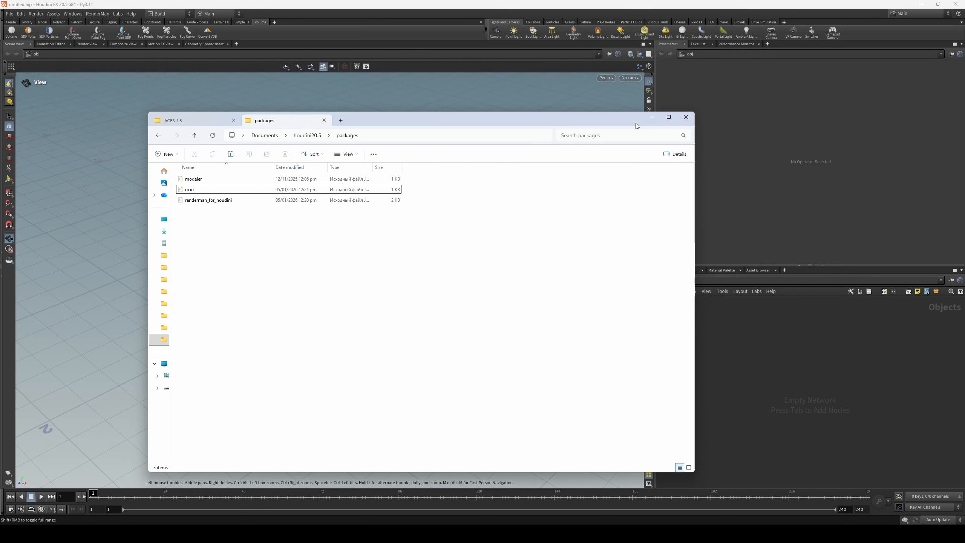
pyautogui.click(651, 117)
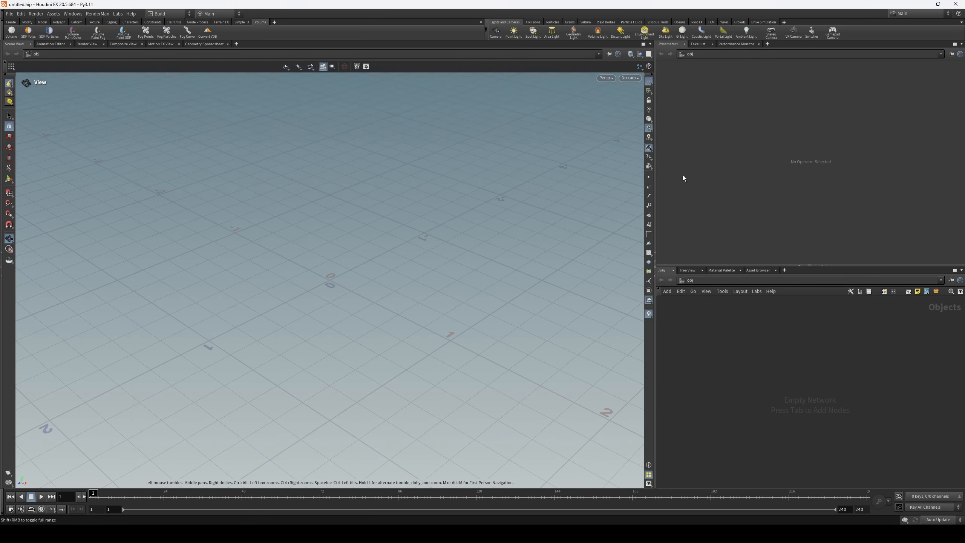
# - Add the RenderMan 27 shelf to the main shelf set
pyautogui.click(275, 21)
pyautogui.moveTo(299, 51)
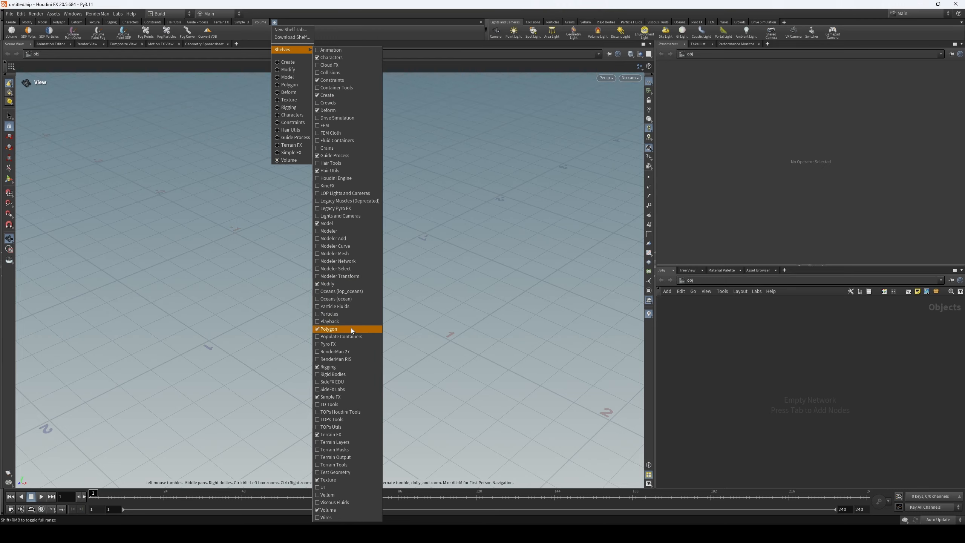
pyautogui.click(335, 351)
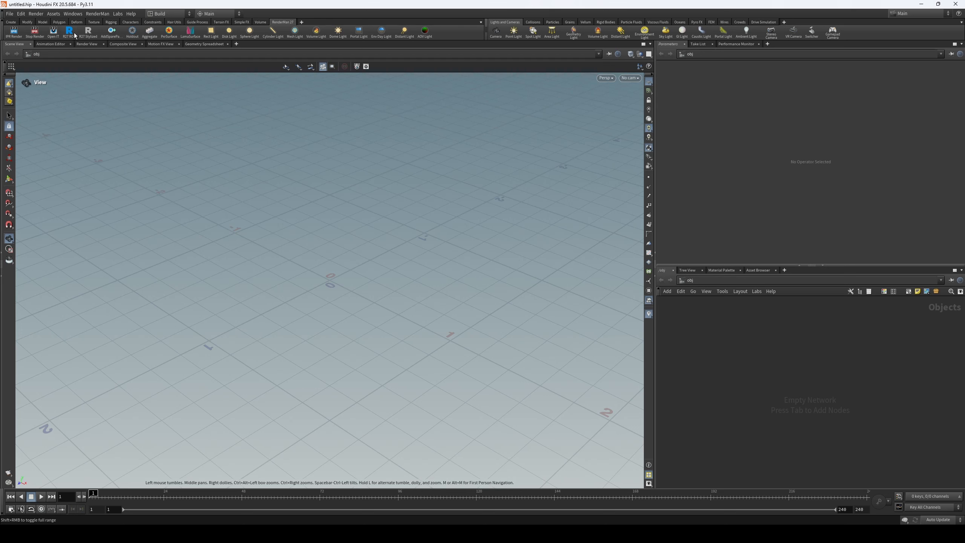
# - Try out a RenderMan render node in the out network and delete it
pyautogui.click(716, 282)
pyautogui.click(730, 323)
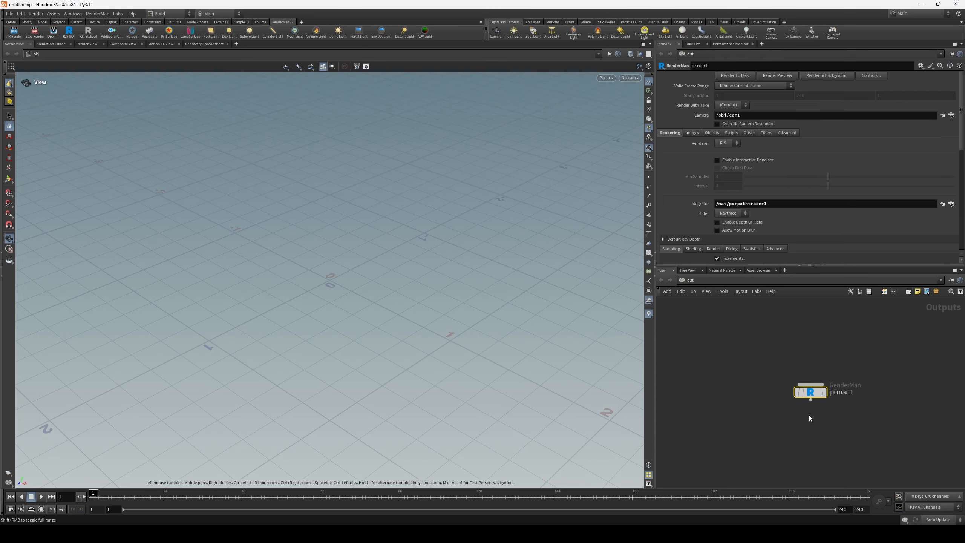
pyautogui.press('Delete')
# - Add a Package Browser pane and expand the renderman_for_houdini package to check its file path
pyautogui.click(768, 44)
pyautogui.moveTo(787, 60)
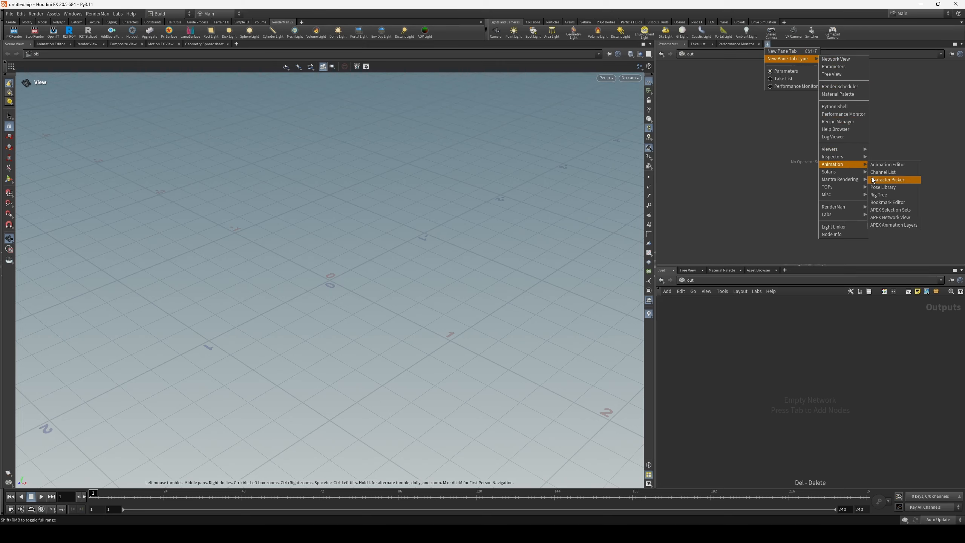
pyautogui.moveTo(850, 158)
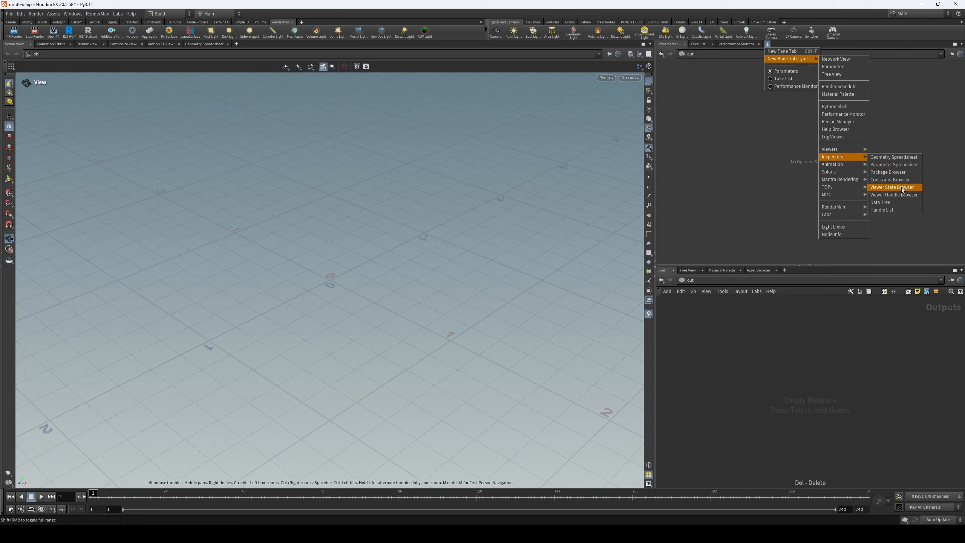
pyautogui.click(900, 174)
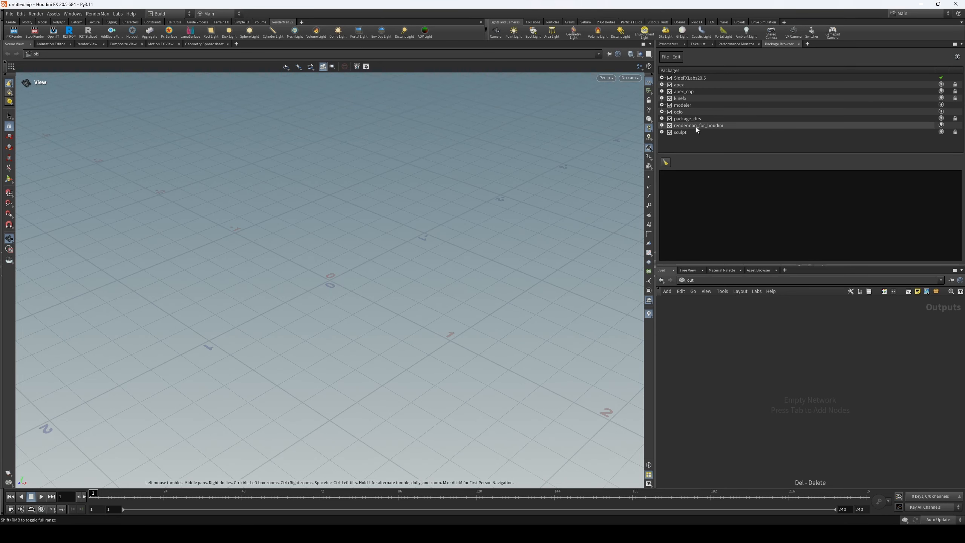
pyautogui.click(662, 125)
pyautogui.scroll(-1, 759, 95)
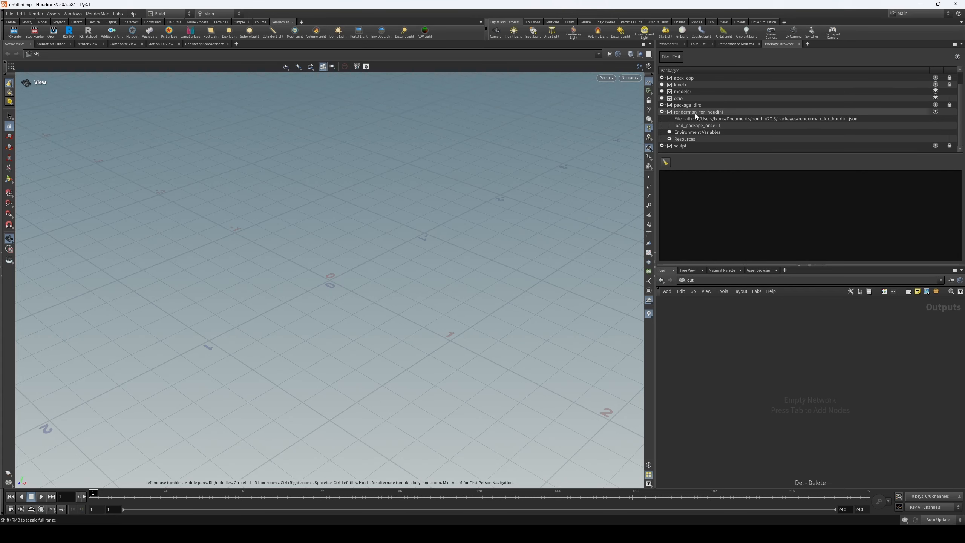
pyautogui.click(725, 119)
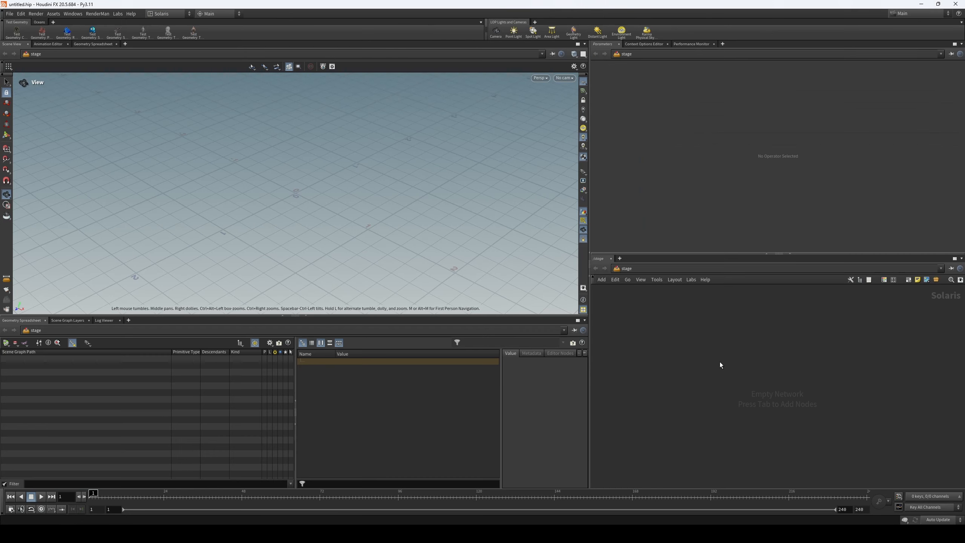
# - Review the available desktop layouts and the RenderMan renderers offered for the Solaris viewport
pyautogui.click(177, 15)
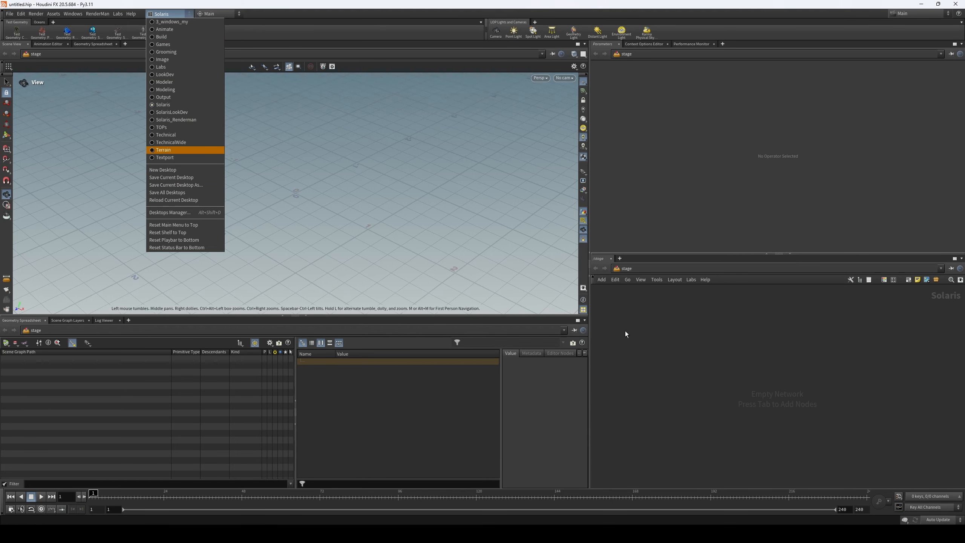
pyautogui.click(688, 365)
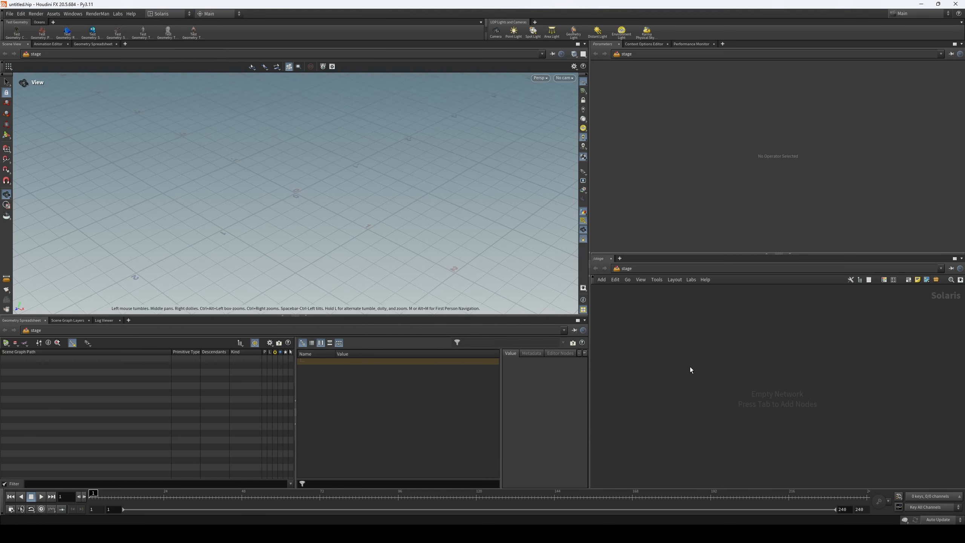
pyautogui.click(539, 78)
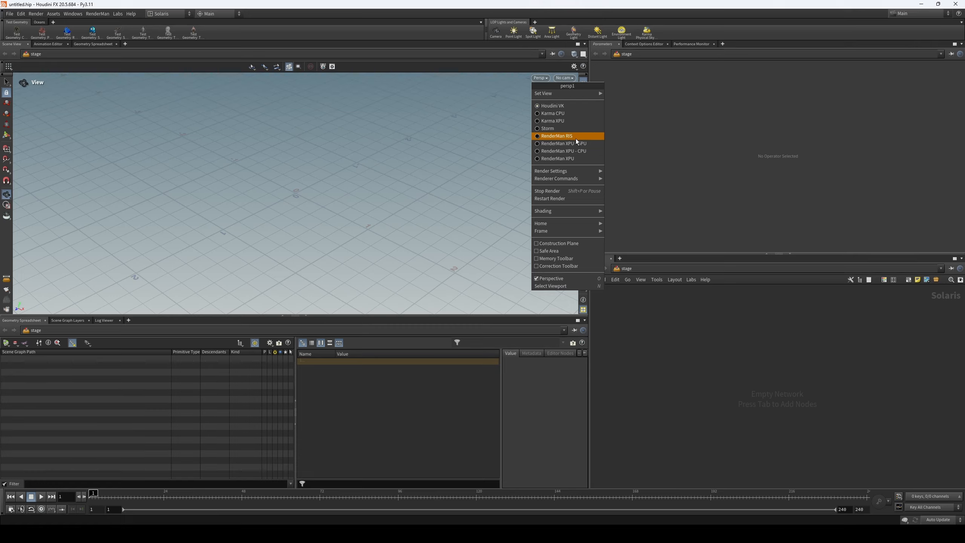
pyautogui.click(649, 324)
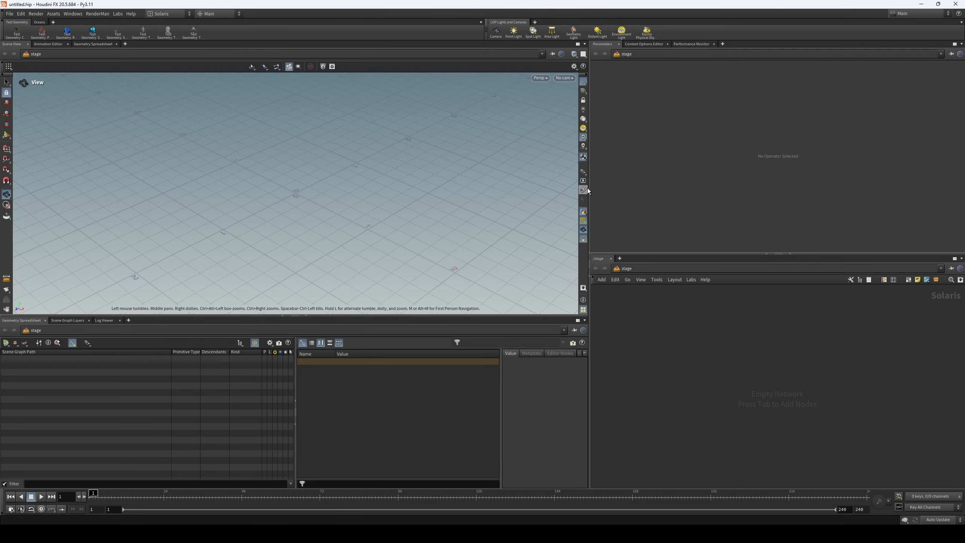
# - Widen the parameter and network panes slightly and add a RenderMan Texture Manager pane beside Performance Monitor
pyautogui.moveTo(589, 190); pyautogui.dragTo(535, 190)
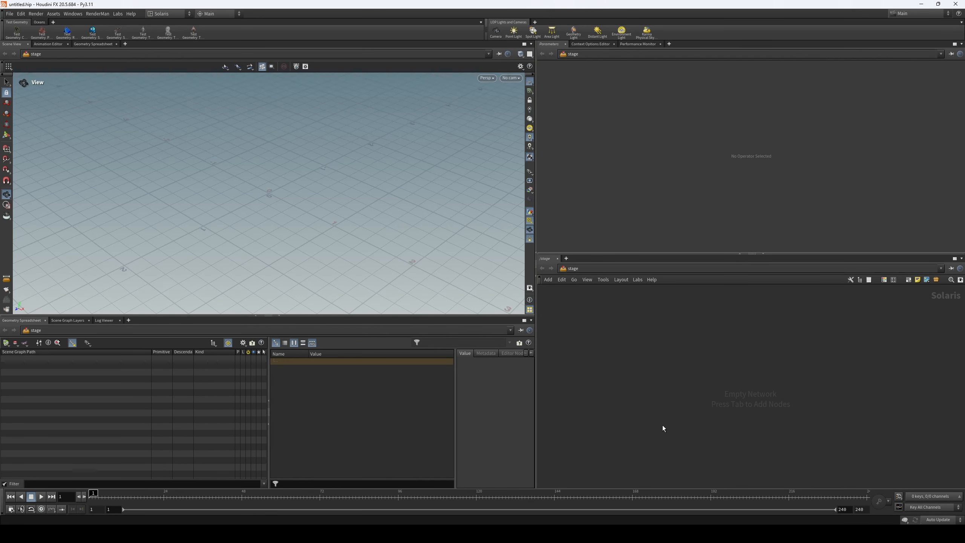
pyautogui.moveTo(535, 190); pyautogui.dragTo(577, 190)
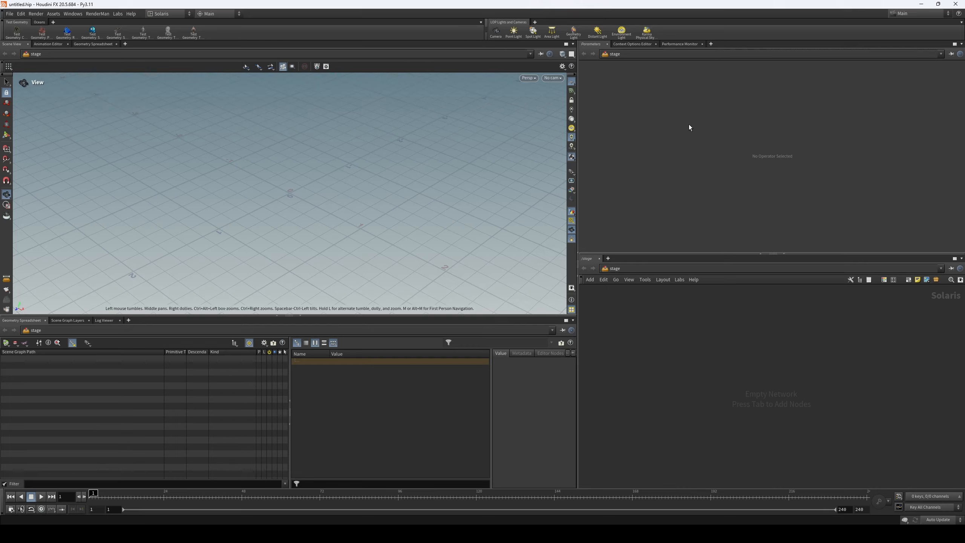
pyautogui.click(710, 44)
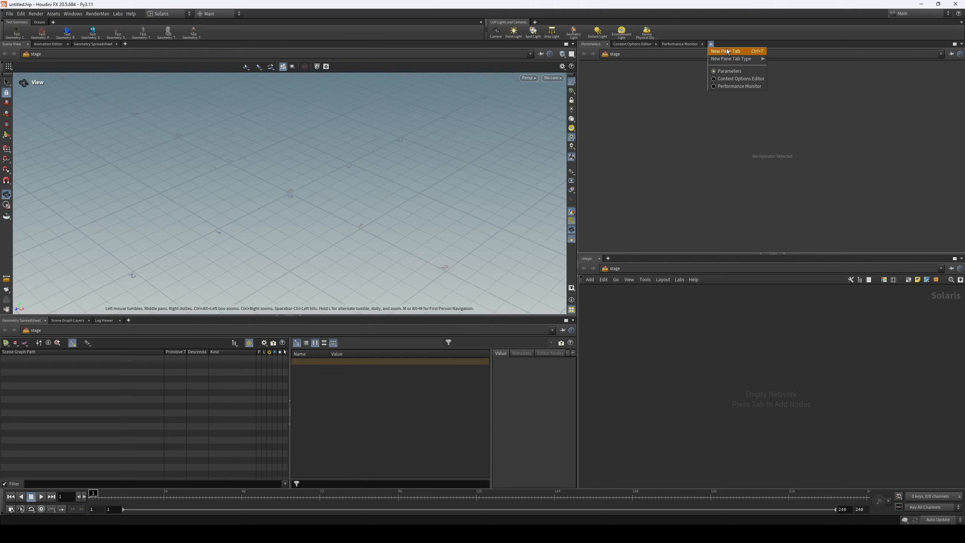
pyautogui.click(710, 44)
pyautogui.click(710, 44)
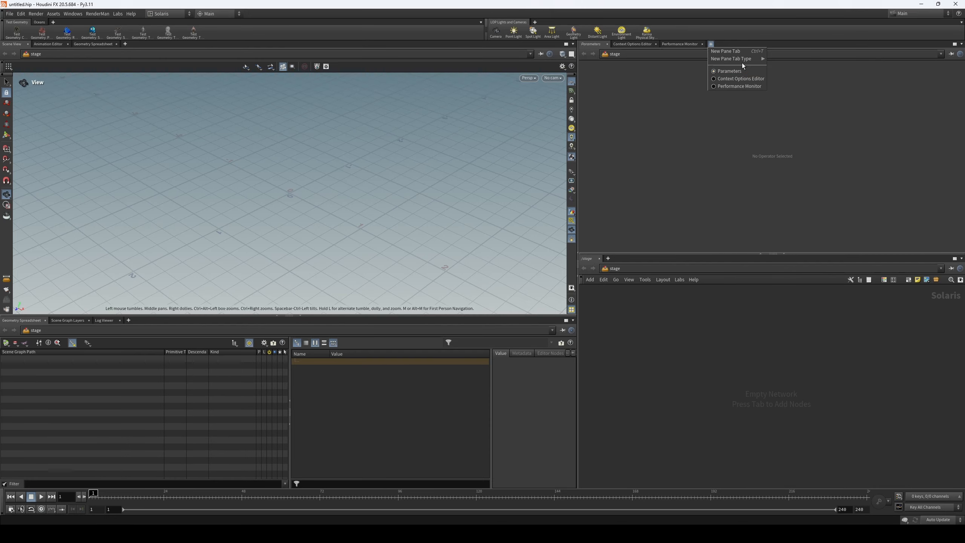
pyautogui.moveTo(741, 60)
pyautogui.moveTo(796, 209)
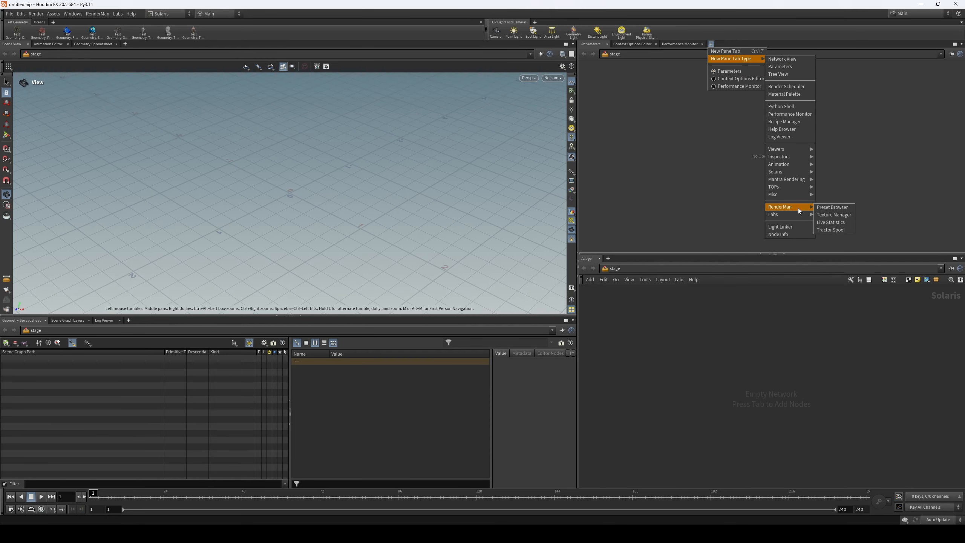
pyautogui.click(847, 216)
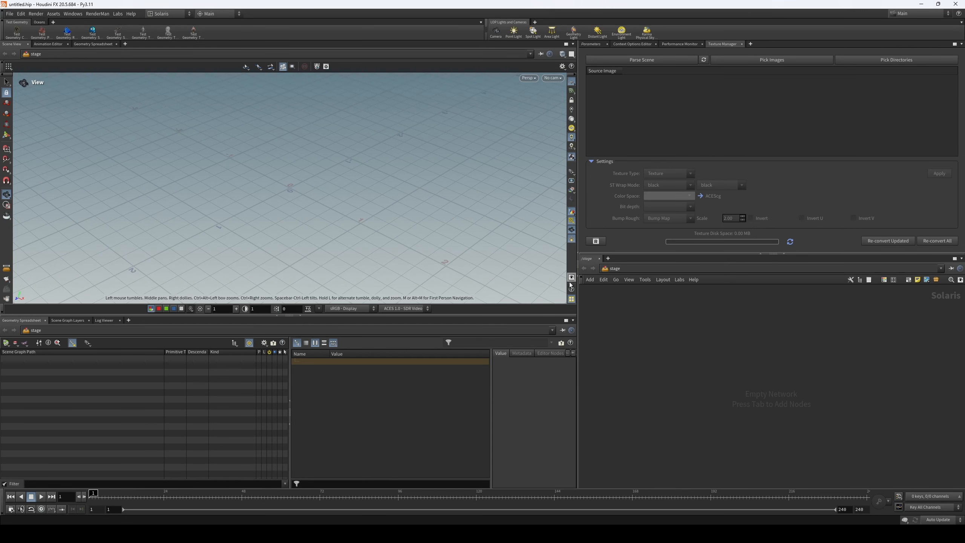
# - Set the viewport colour correction to sRGB - Display with the ACES 1.0 - SDR Video view
pyautogui.click(365, 309)
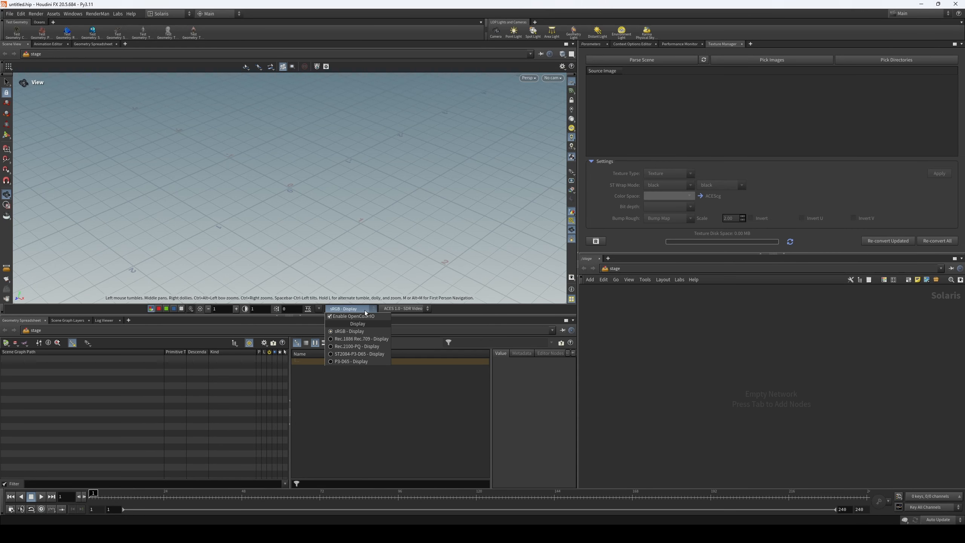
pyautogui.click(358, 332)
pyautogui.click(408, 309)
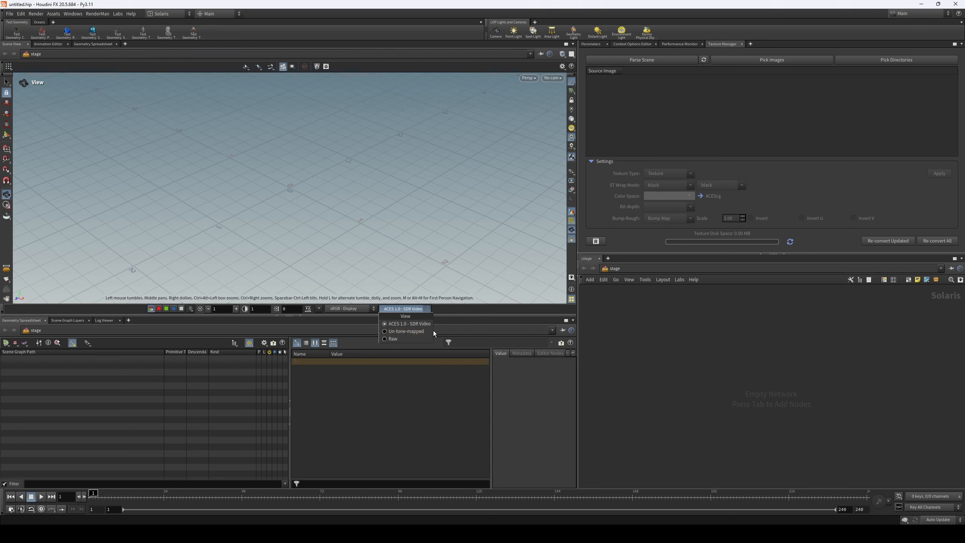
pyautogui.click(410, 325)
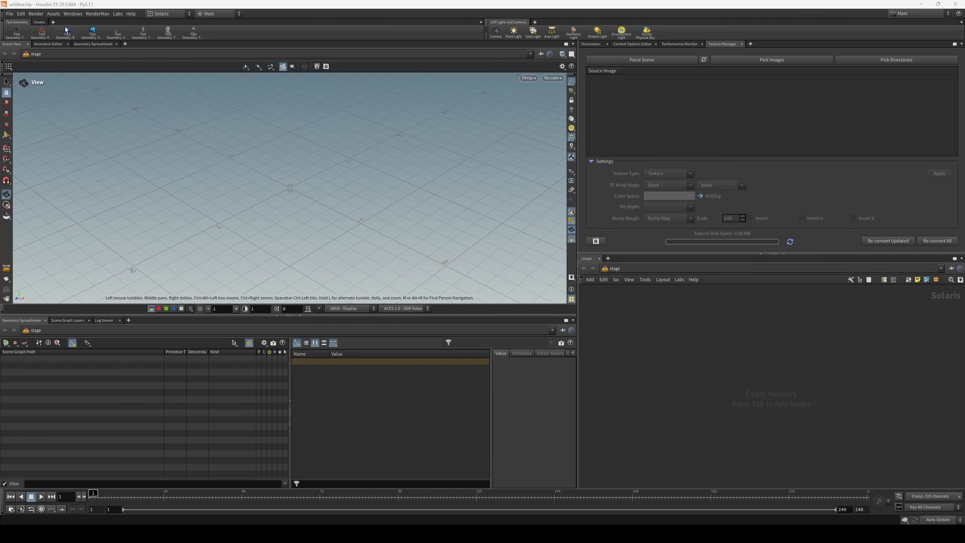
# - Check the render working space, view transform and config path in the OCIO settings, and close them unchanged
pyautogui.click(20, 14)
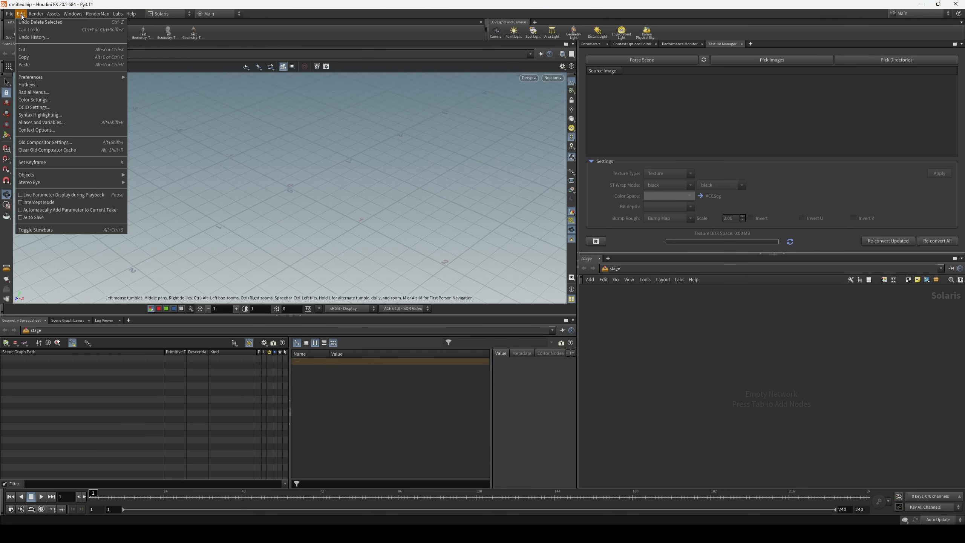
pyautogui.click(55, 107)
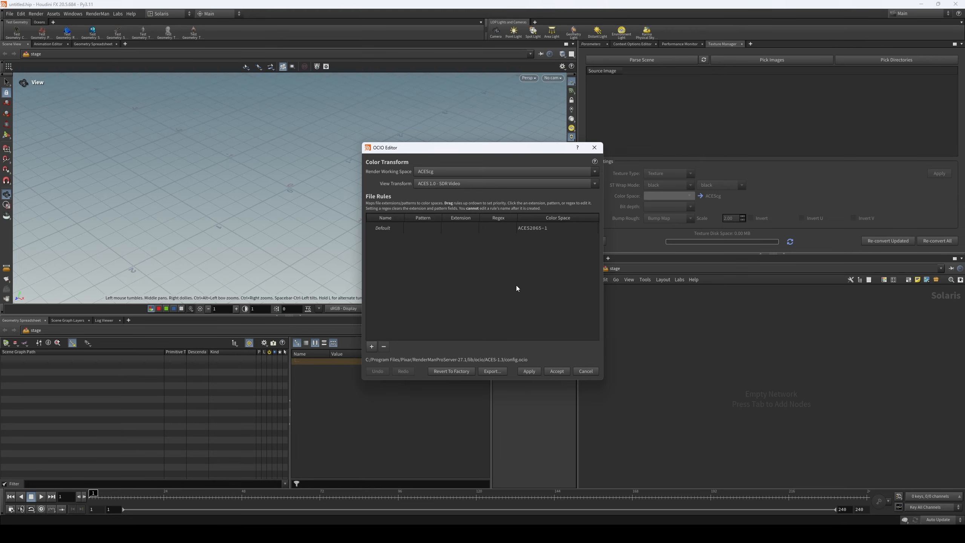
pyautogui.moveTo(537, 153); pyautogui.dragTo(498, 154)
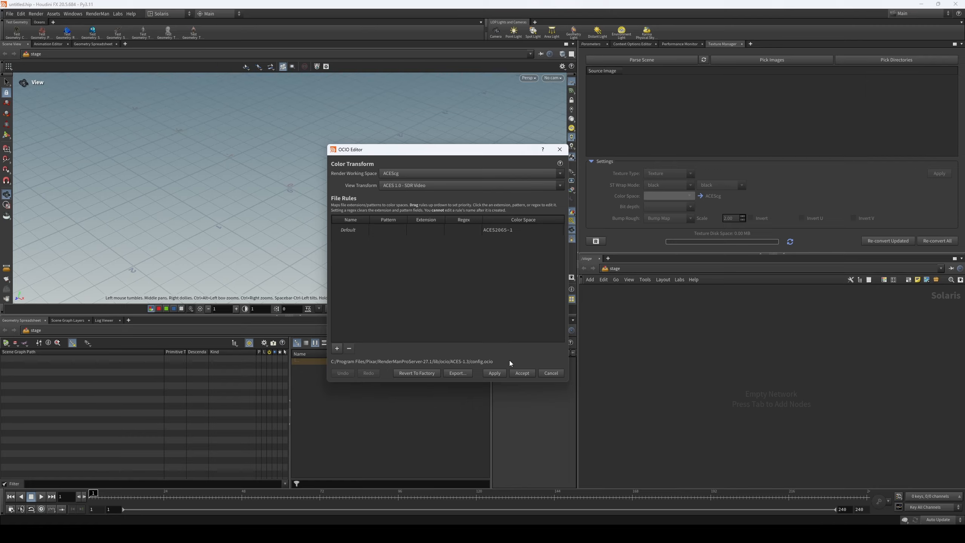
pyautogui.click(560, 149)
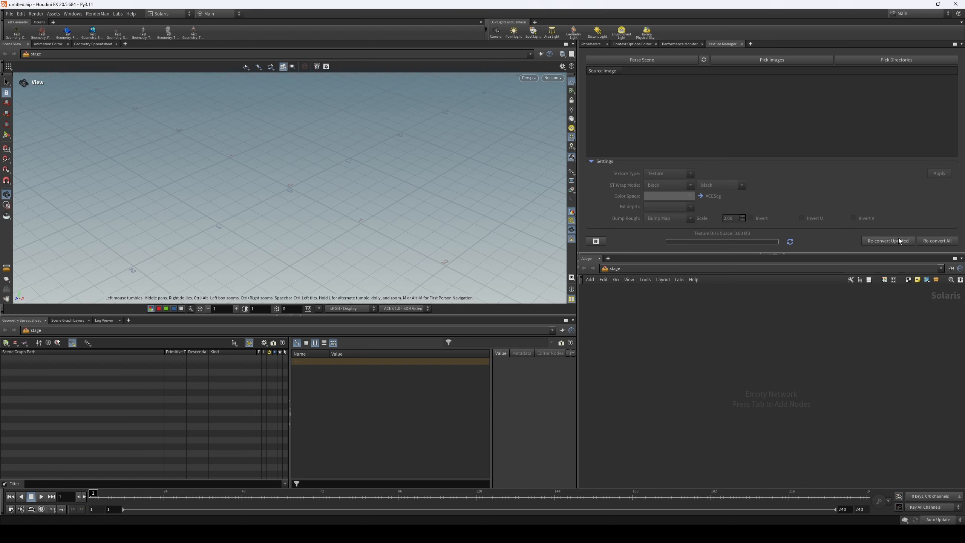
# - Add a RenderMan Live Statistics pane beside the Texture Manager
pyautogui.click(750, 44)
pyautogui.moveTo(774, 62)
pyautogui.moveTo(820, 206)
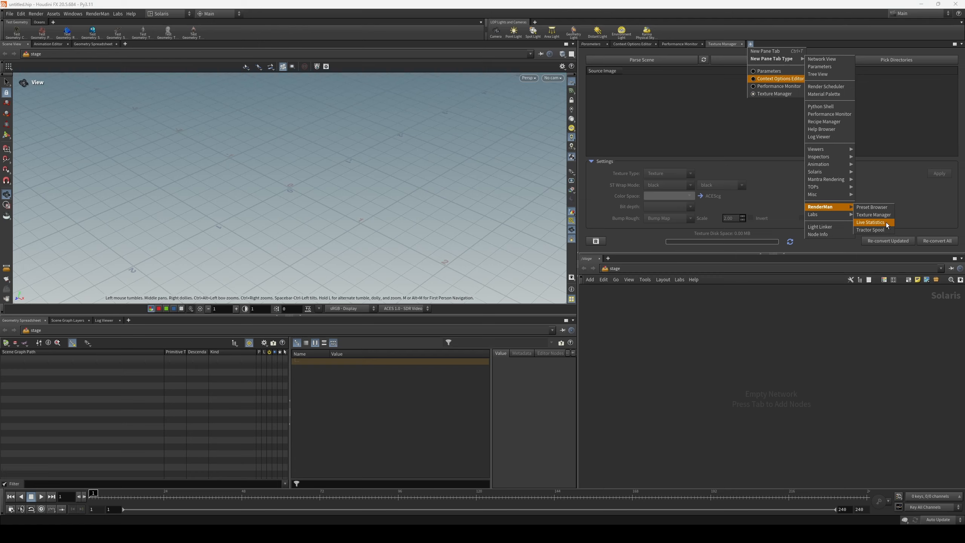
pyautogui.click(886, 224)
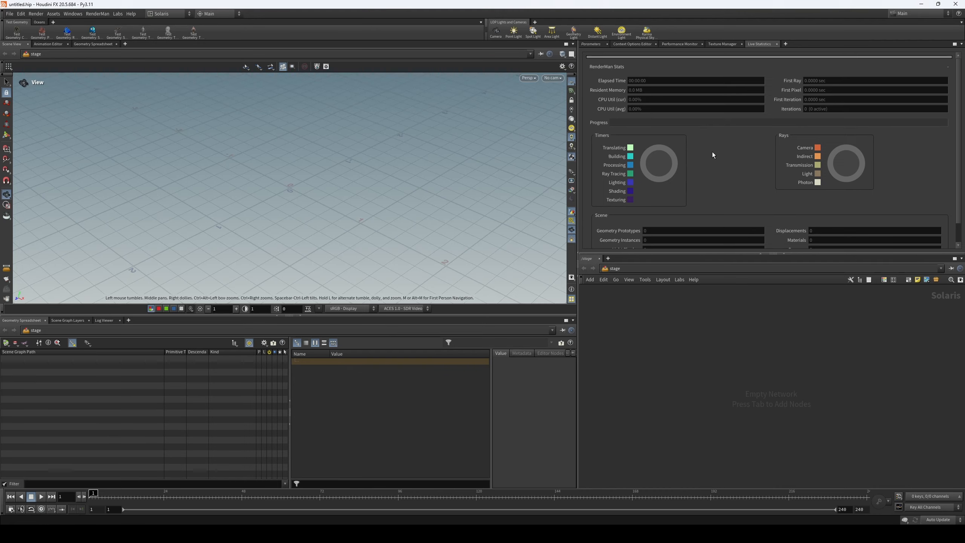
# - Add a RenderMan Preset Browser pane beside Live Statistics and enlarge the upper pane to show more presets
pyautogui.click(785, 44)
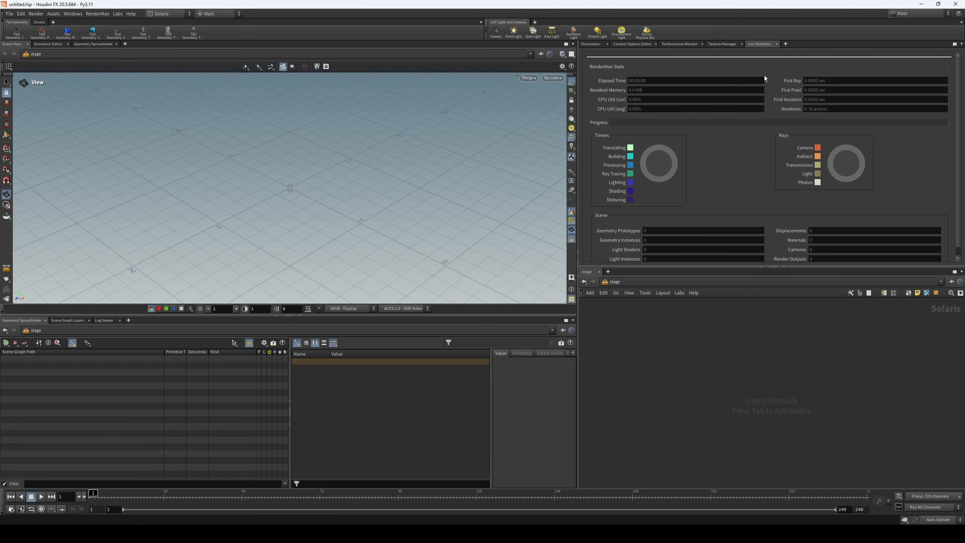
pyautogui.click(786, 45)
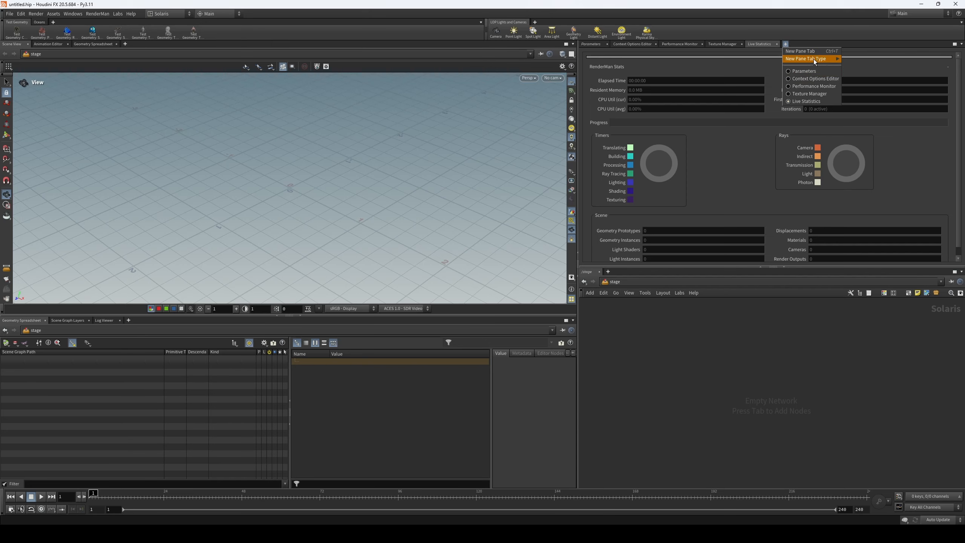
pyautogui.moveTo(817, 59)
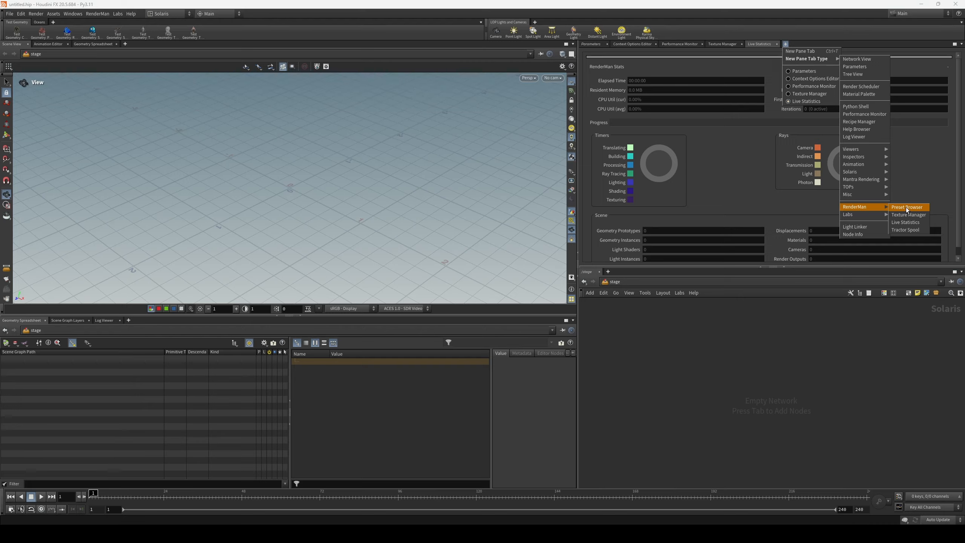
pyautogui.click(804, 185)
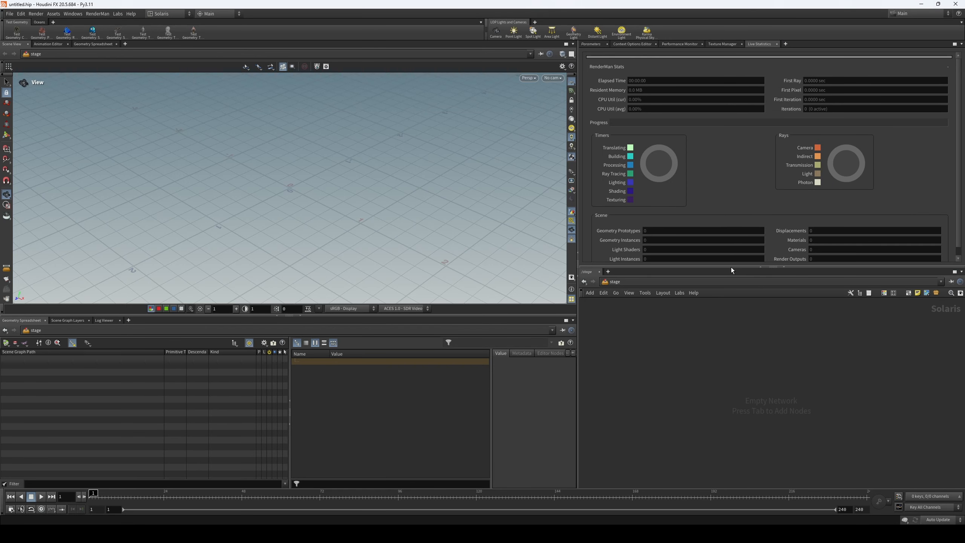
pyautogui.moveTo(731, 267); pyautogui.dragTo(731, 312)
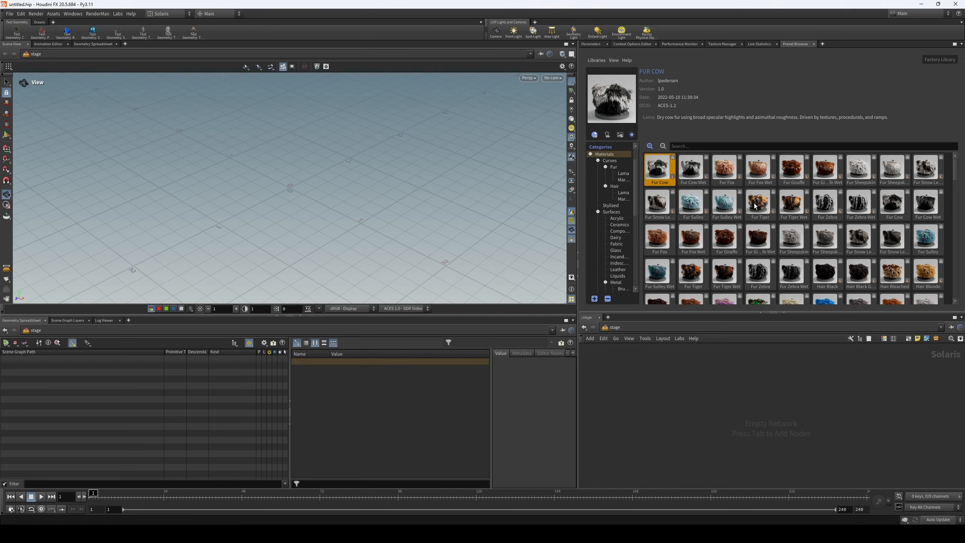
# - Browse the preset categories, checking the outdoor environment maps and the fur, acrylic, dairy and fabric materials
pyautogui.scroll(-2, 621, 245)
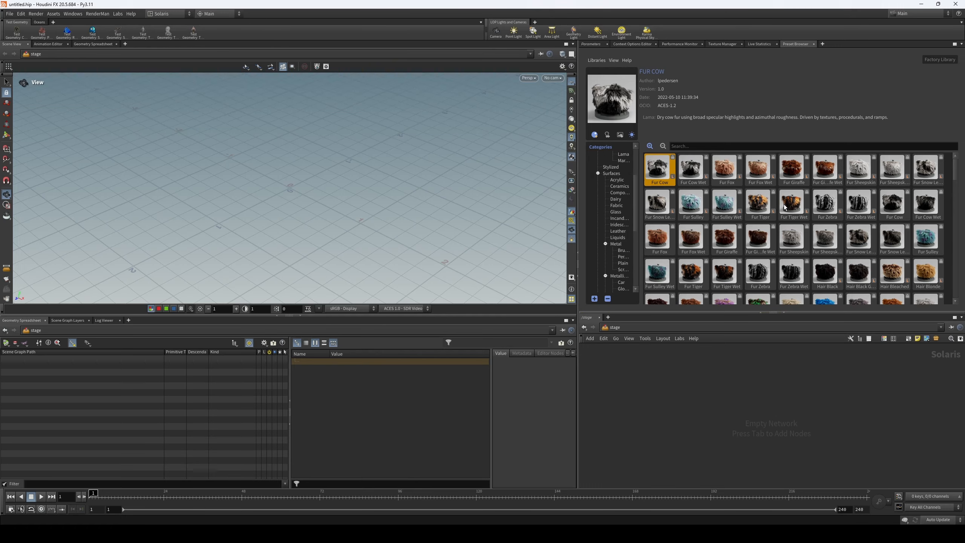
pyautogui.scroll(2, 619, 185)
pyautogui.click(614, 167)
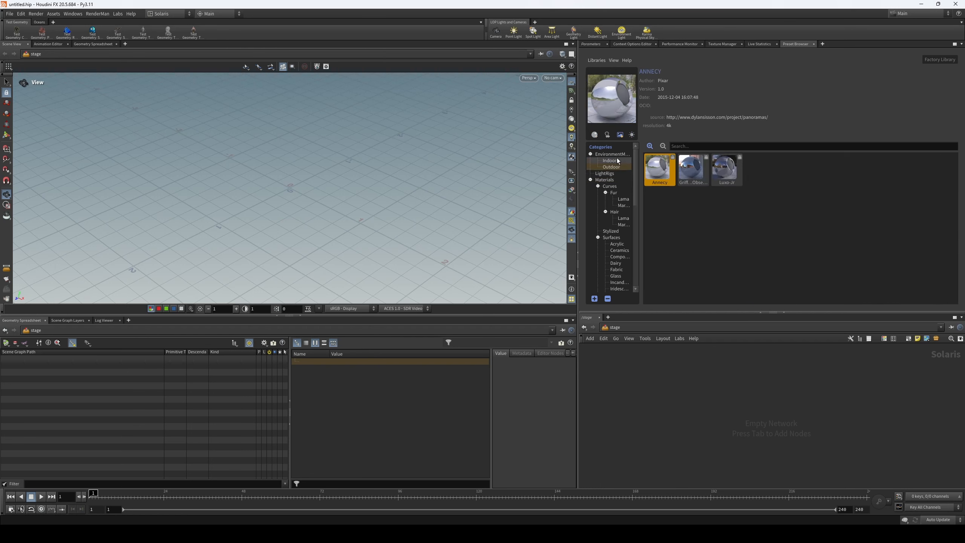
pyautogui.click(687, 176)
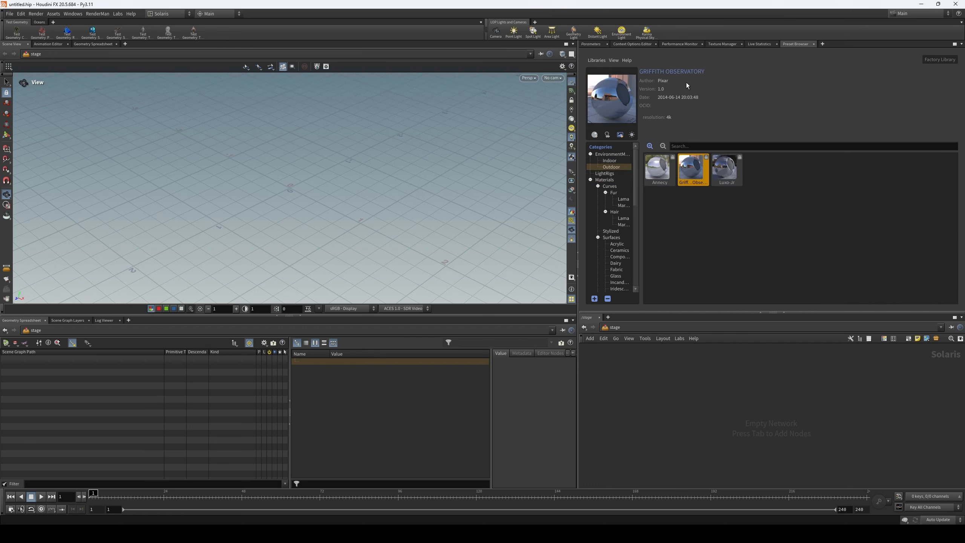
pyautogui.click(619, 208)
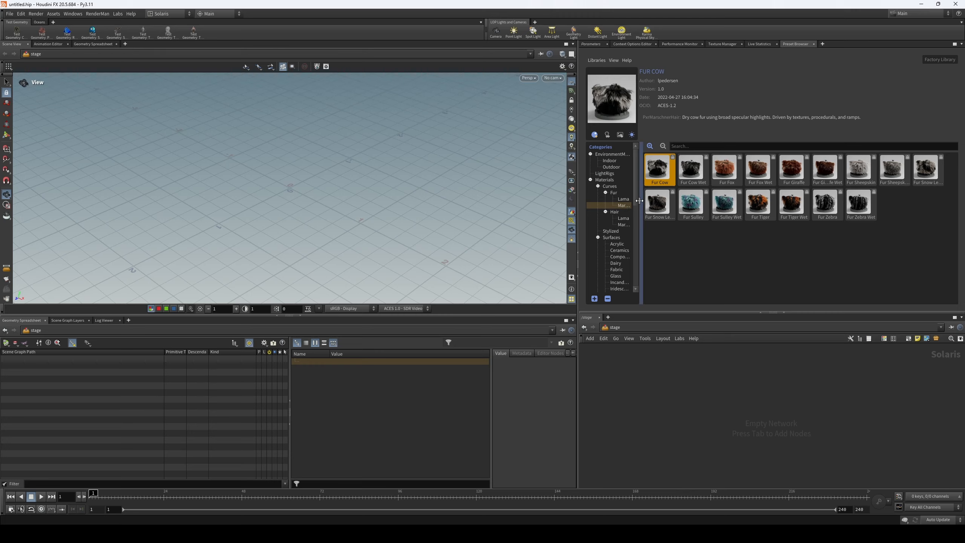
pyautogui.click(613, 244)
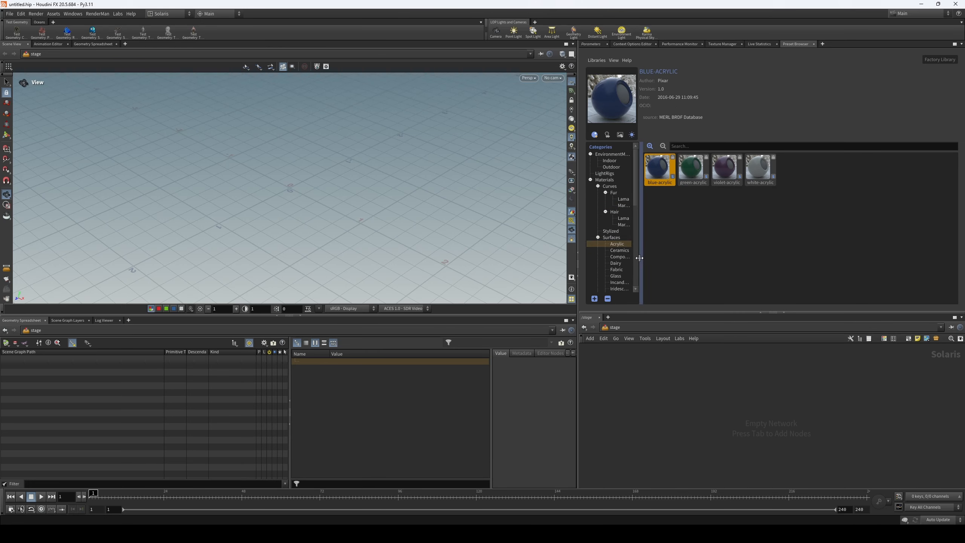
pyautogui.click(617, 263)
pyautogui.click(627, 268)
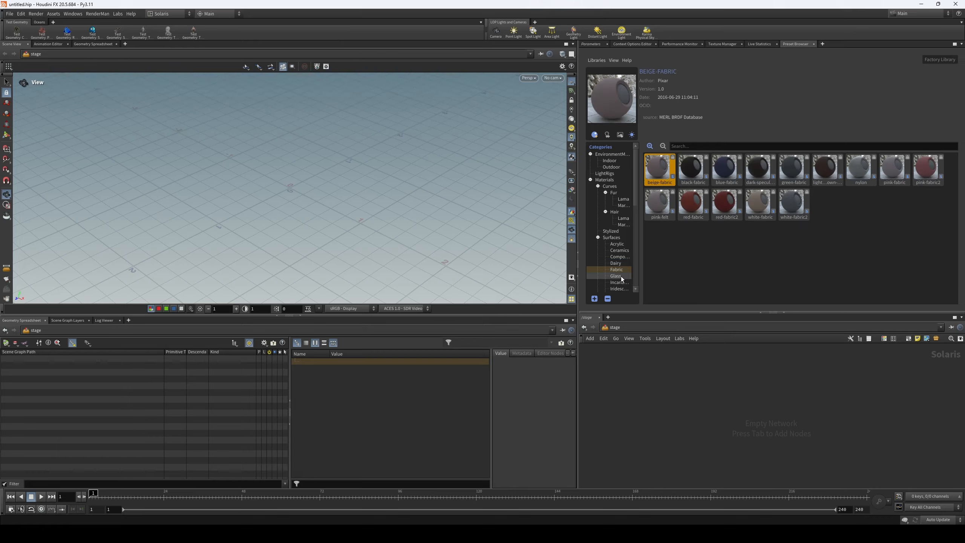
# - Import the black-fabric preset into the stage, give the network pane more height and display the imported material library
pyautogui.rightClick(701, 175)
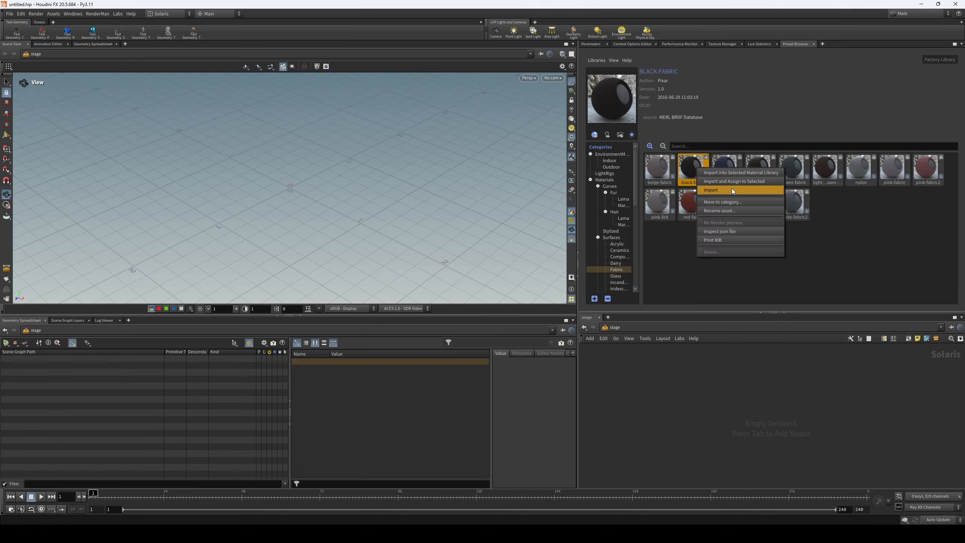
pyautogui.click(731, 188)
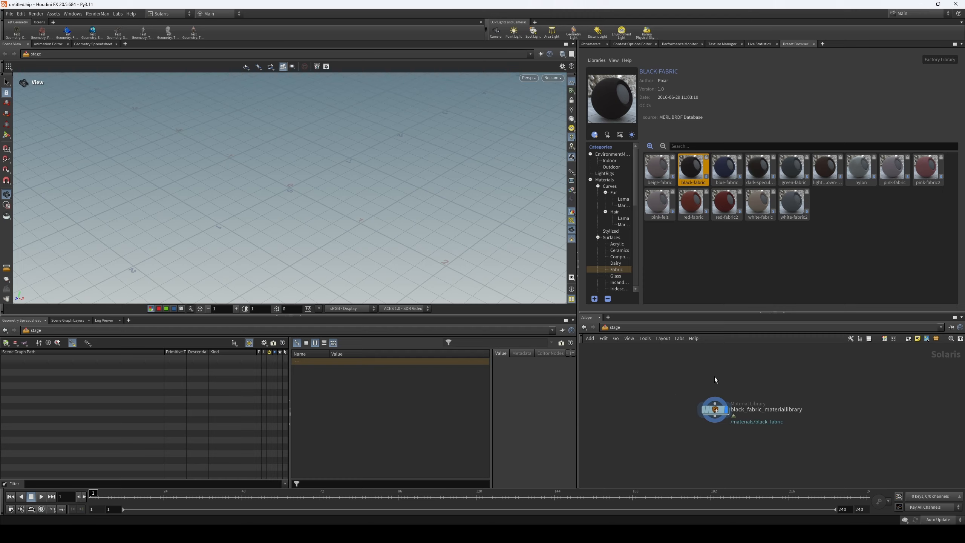
pyautogui.moveTo(704, 313); pyautogui.dragTo(704, 258)
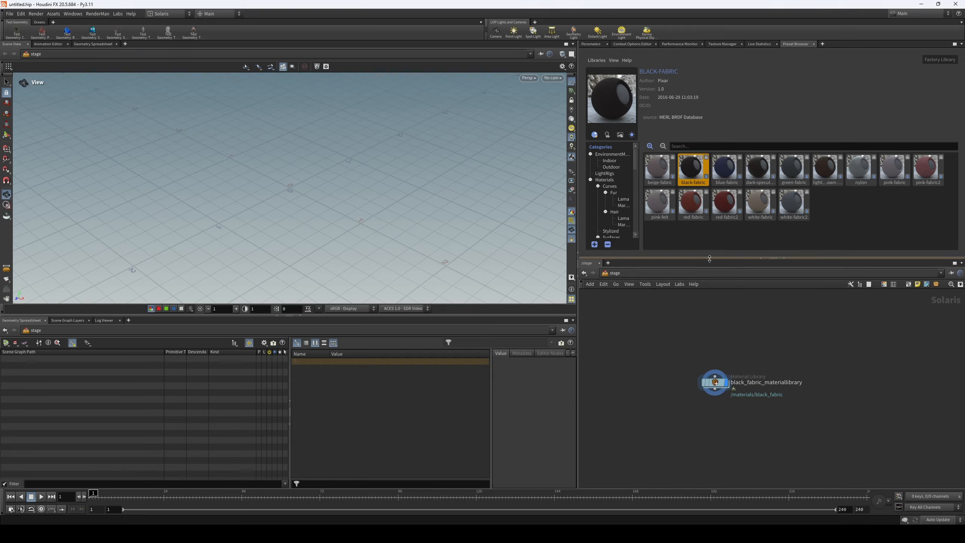
pyautogui.click(714, 382)
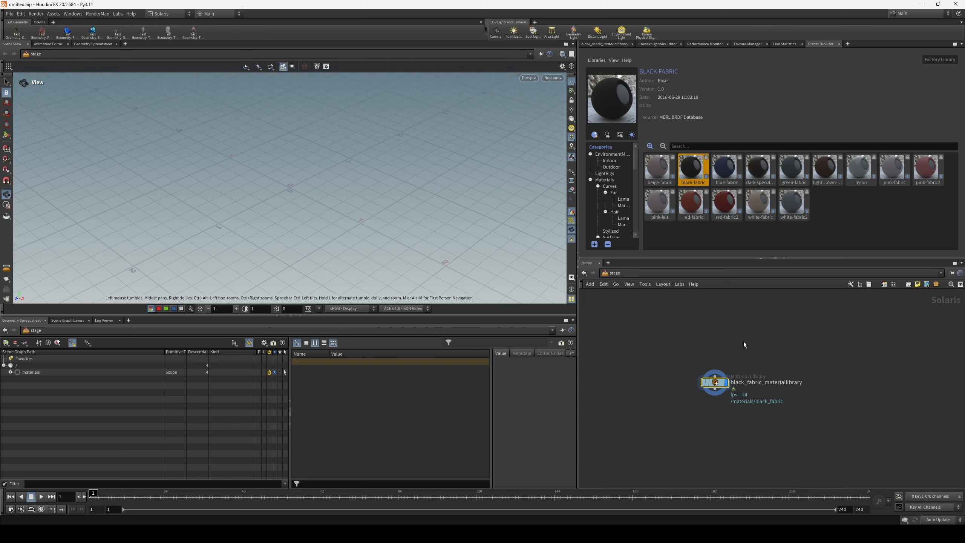
pyautogui.moveTo(734, 355); pyautogui.dragTo(733, 345, button='middle')
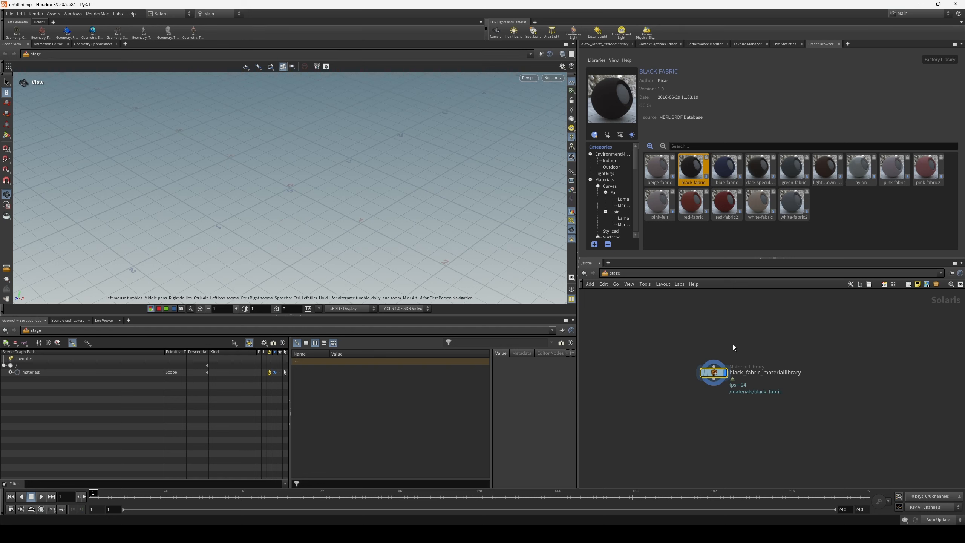
# - Enter the black-fabric material library and its subnetwork to examine the PxrSurface shader connection
pyautogui.doubleClick(714, 373)
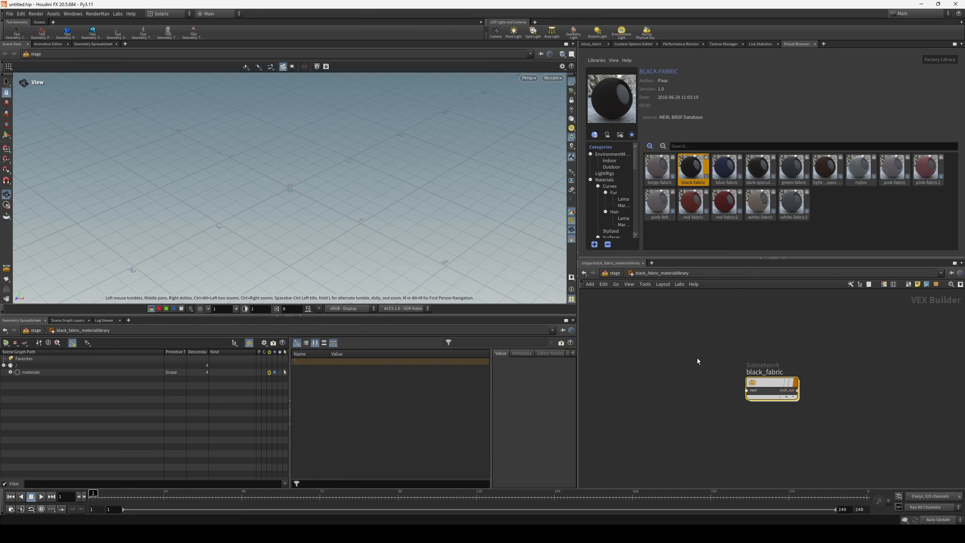
pyautogui.doubleClick(770, 387)
pyautogui.scroll(-1, 679, 394)
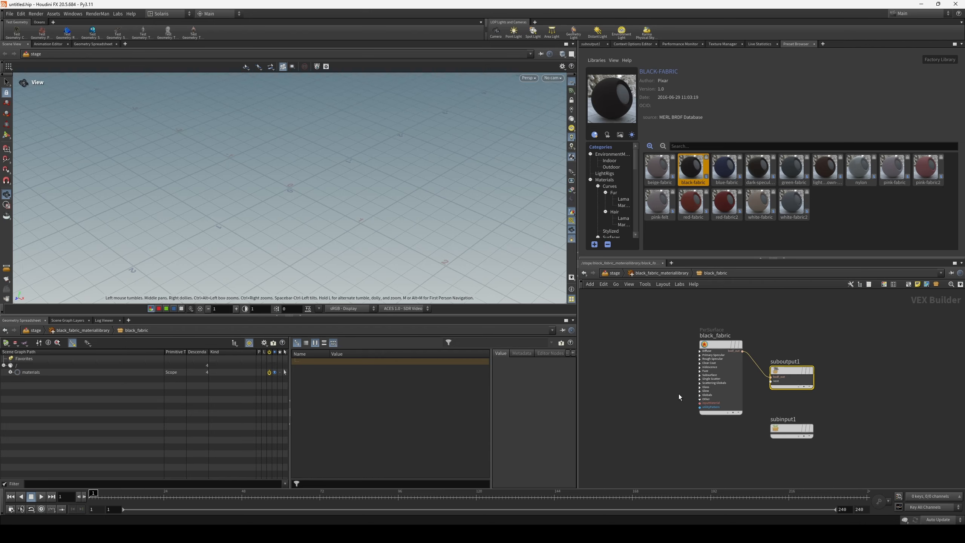
pyautogui.moveTo(725, 350); pyautogui.dragTo(711, 363)
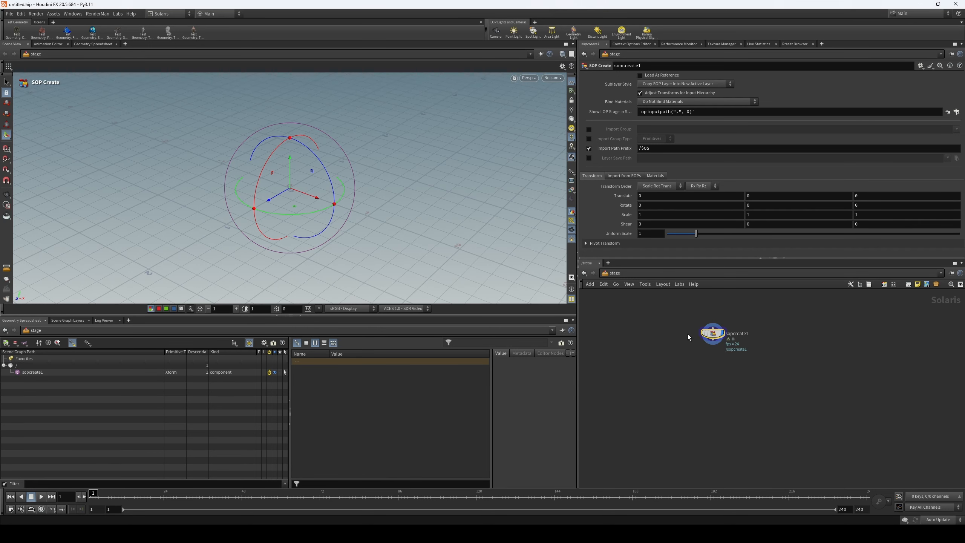
# - Widen the parameter and network panes and enter the geometry network of the SOP Create node
pyautogui.moveTo(701, 335); pyautogui.dragTo(699, 341)
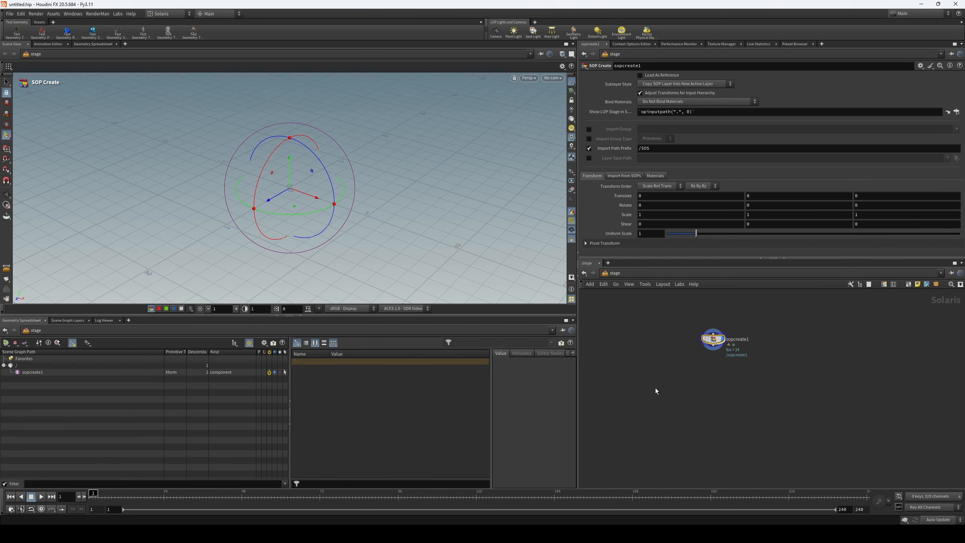
pyautogui.moveTo(578, 361); pyautogui.dragTo(542, 361)
pyautogui.moveTo(719, 353); pyautogui.dragTo(719, 365)
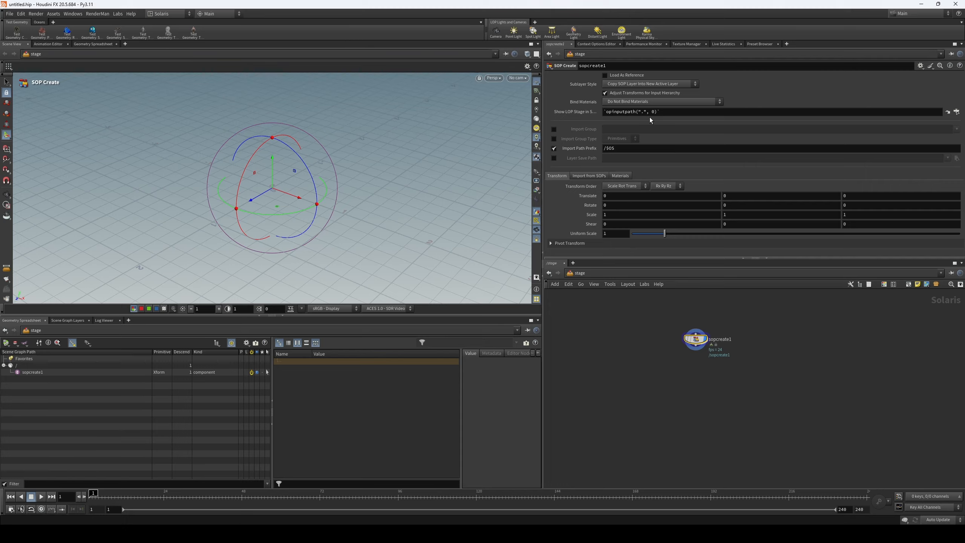
pyautogui.moveTo(645, 350); pyautogui.dragTo(652, 371, button='middle')
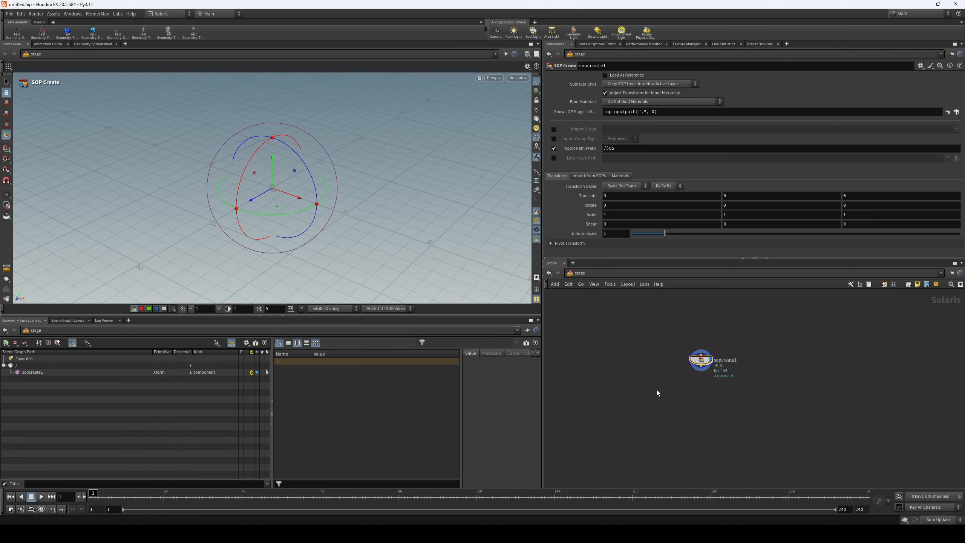
pyautogui.moveTo(657, 386); pyautogui.dragTo(656, 382, button='middle')
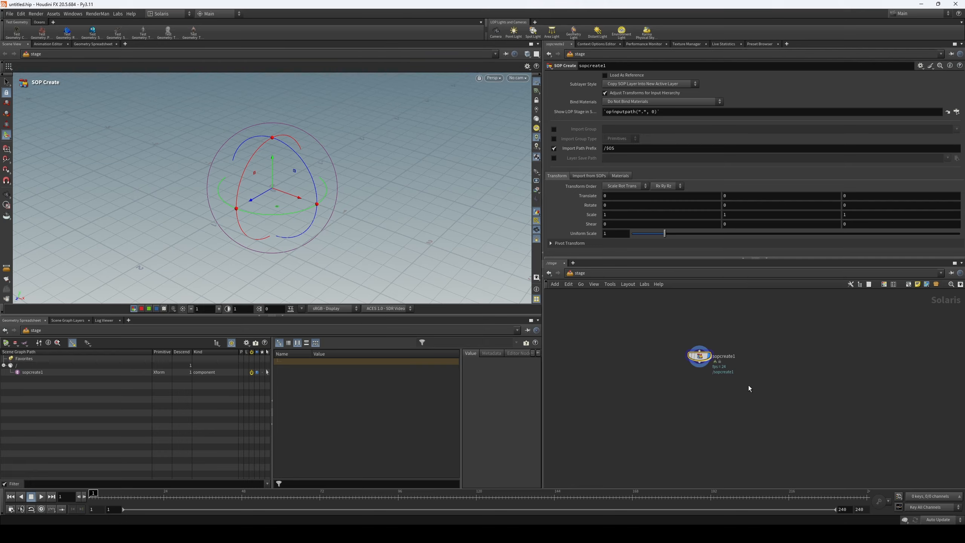
pyautogui.moveTo(746, 398); pyautogui.dragTo(723, 374, button='middle')
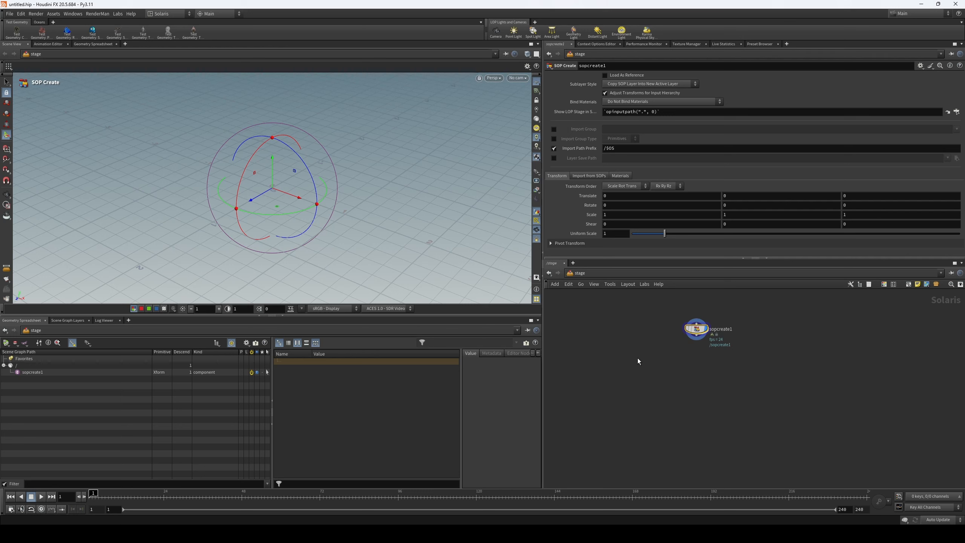
pyautogui.moveTo(674, 349); pyautogui.dragTo(676, 349, button='middle')
pyautogui.moveTo(700, 328)
pyautogui.doubleClick(698, 328)
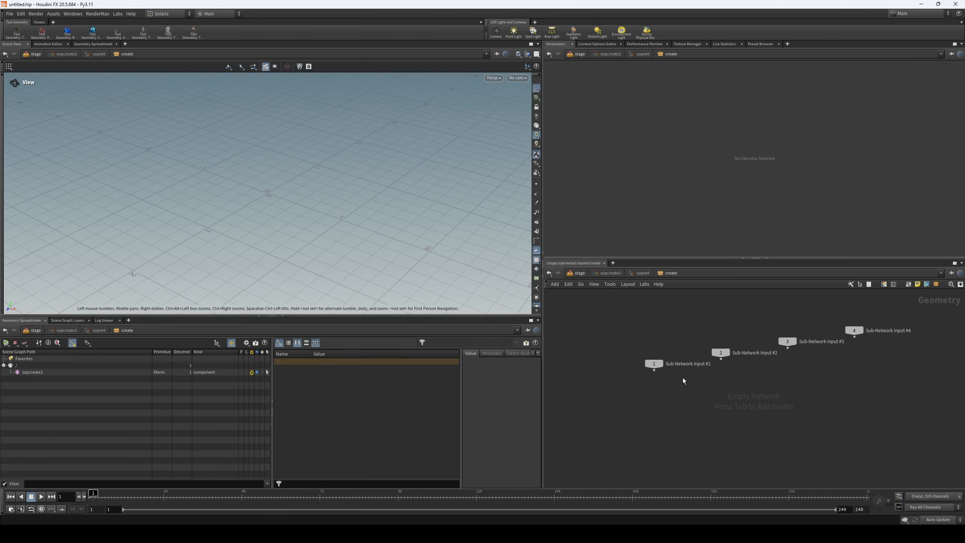
# - Add a Test Geometry: Capybara node below the sub-network inputs and frame the character in the viewport
pyautogui.press('Tab')
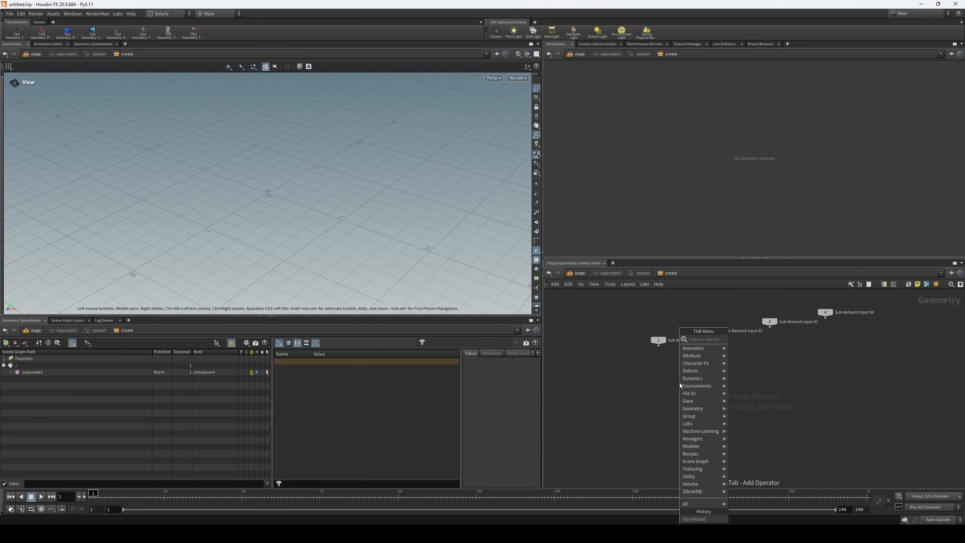
pyautogui.write('test')
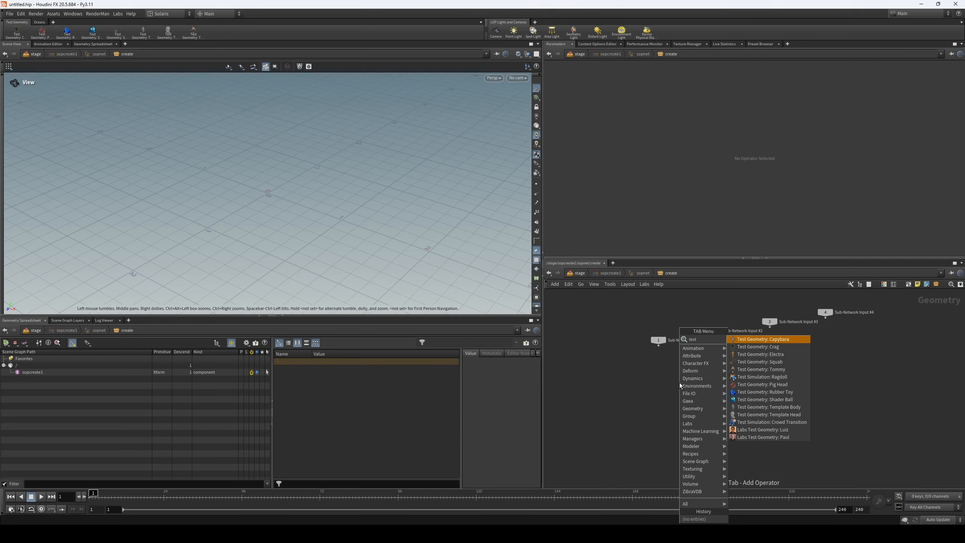
pyautogui.click(794, 338)
pyautogui.click(694, 411)
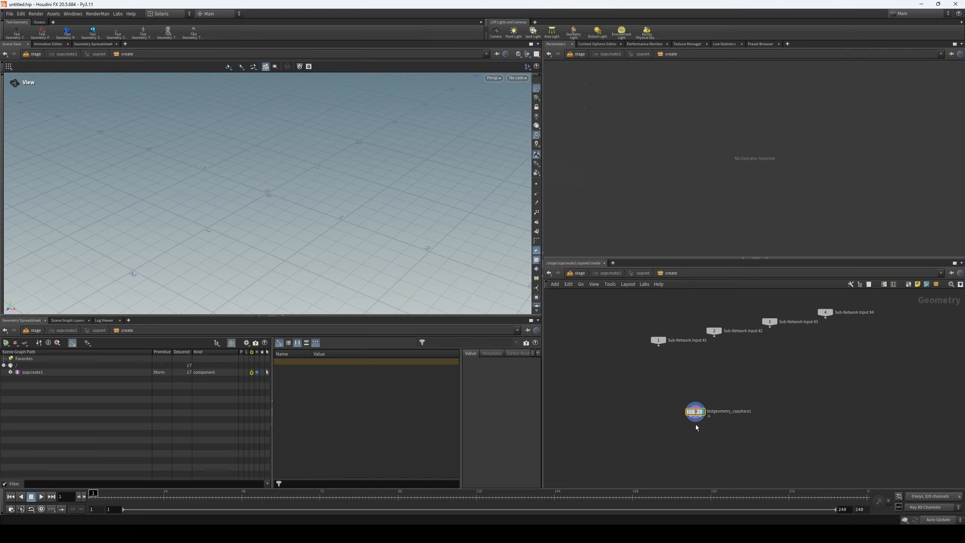
pyautogui.moveTo(282, 223); pyautogui.dragTo(273, 202)
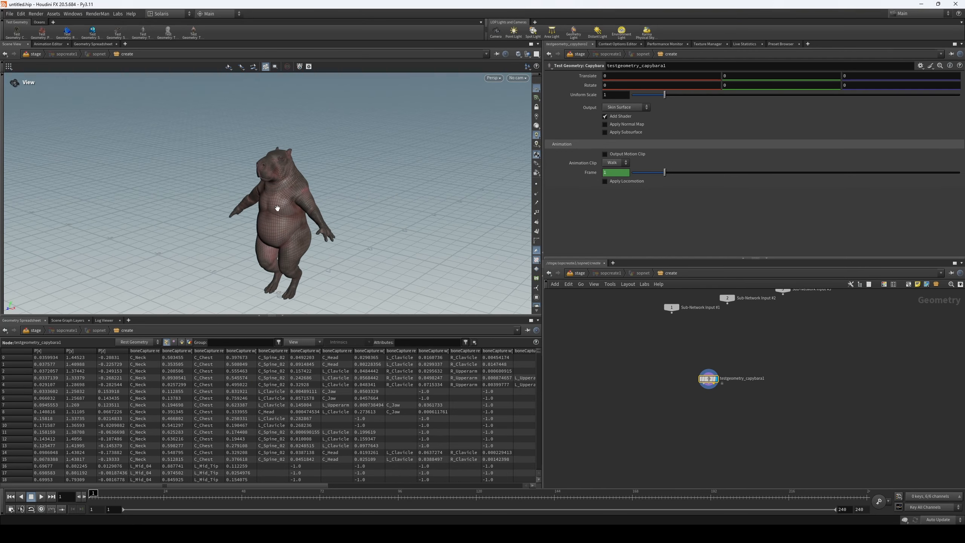
pyautogui.moveTo(274, 203); pyautogui.dragTo(265, 170, button='middle')
# - Add a Bone Deform node fed by the capybara's three outputs and display its result
pyautogui.click(721, 393)
pyautogui.press('Tab')
pyautogui.write('bone')
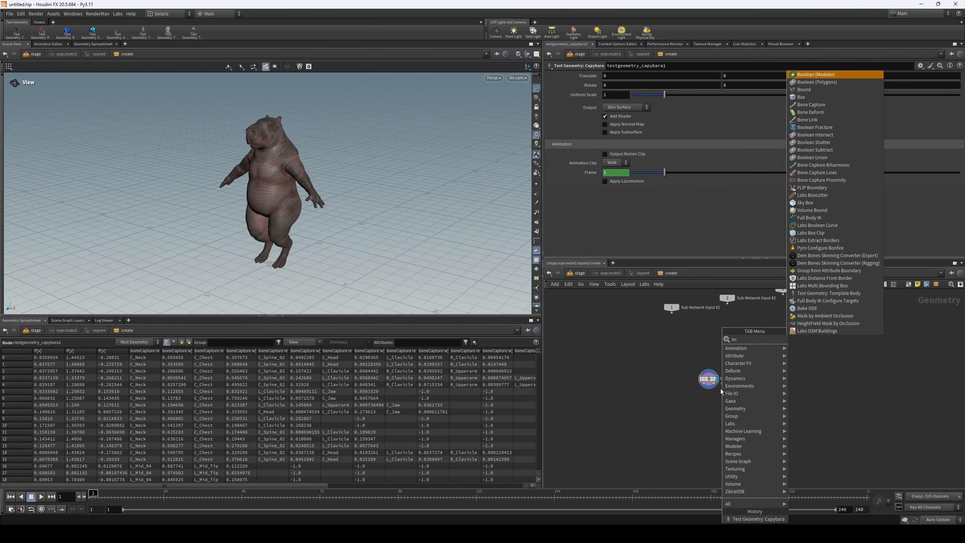
pyautogui.click(823, 346)
pyautogui.click(710, 402)
pyautogui.click(712, 366)
# - Turn on real-time playback and preview the capybara's walk animation, stopping at frame 23
pyautogui.click(41, 509)
pyautogui.click(41, 496)
pyautogui.click(31, 496)
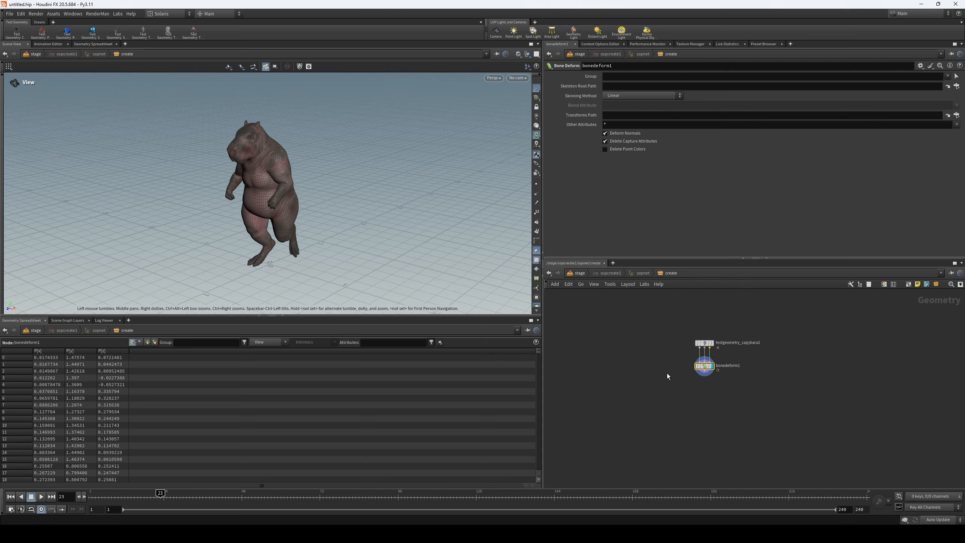
# - Add a Name node below the Bone Deform node
pyautogui.press('Tab')
pyautogui.write('name')
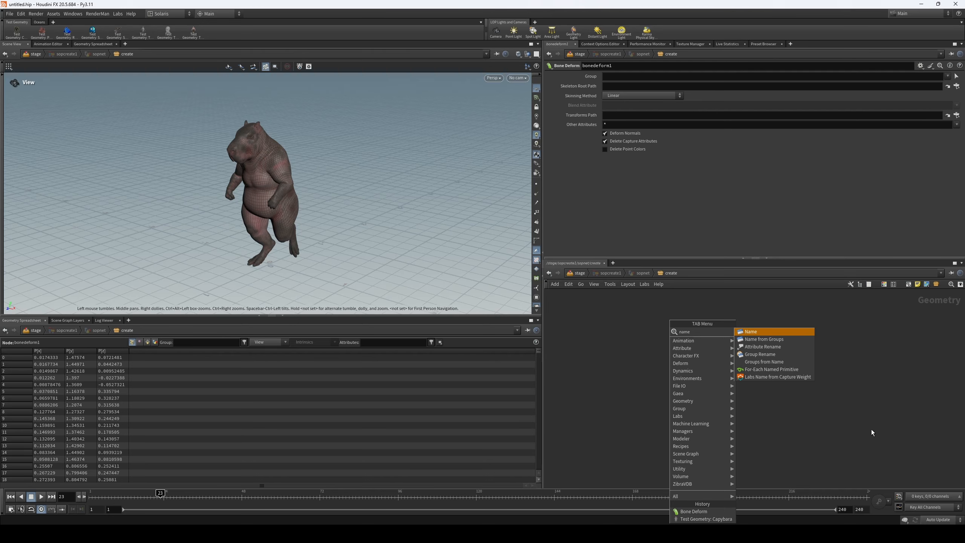
pyautogui.click(782, 332)
pyautogui.click(706, 393)
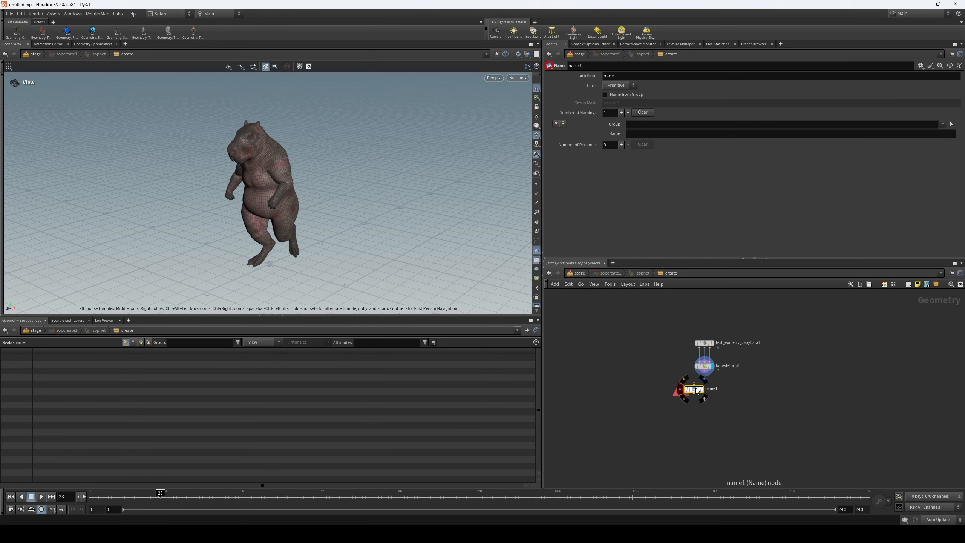
pyautogui.scroll(2, 674, 347)
pyautogui.moveTo(665, 353); pyautogui.dragTo(723, 382)
# - Examine the Bone Deform node's primitive attributes, widening the name column and sorting the rows by name
pyautogui.click(147, 343)
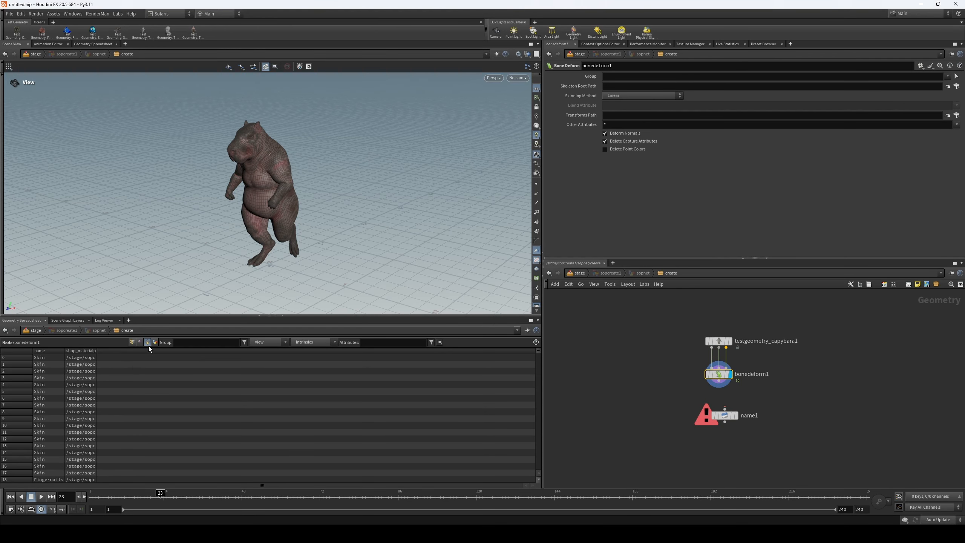
pyautogui.moveTo(65, 350); pyautogui.dragTo(83, 351)
pyautogui.click(70, 350)
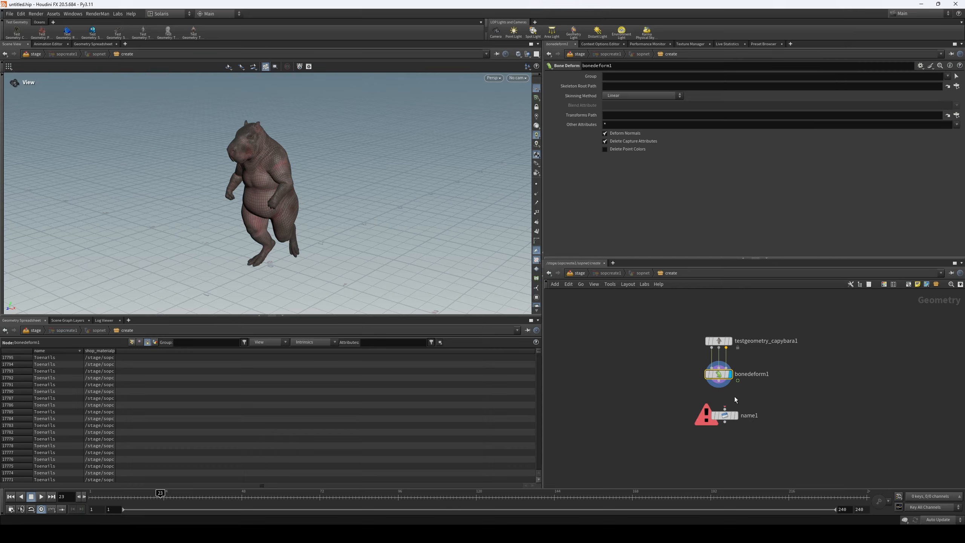
# - Connect the Name node below the Bone Deform node and display its result
pyautogui.moveTo(725, 416); pyautogui.dragTo(722, 416)
pyautogui.click(723, 414)
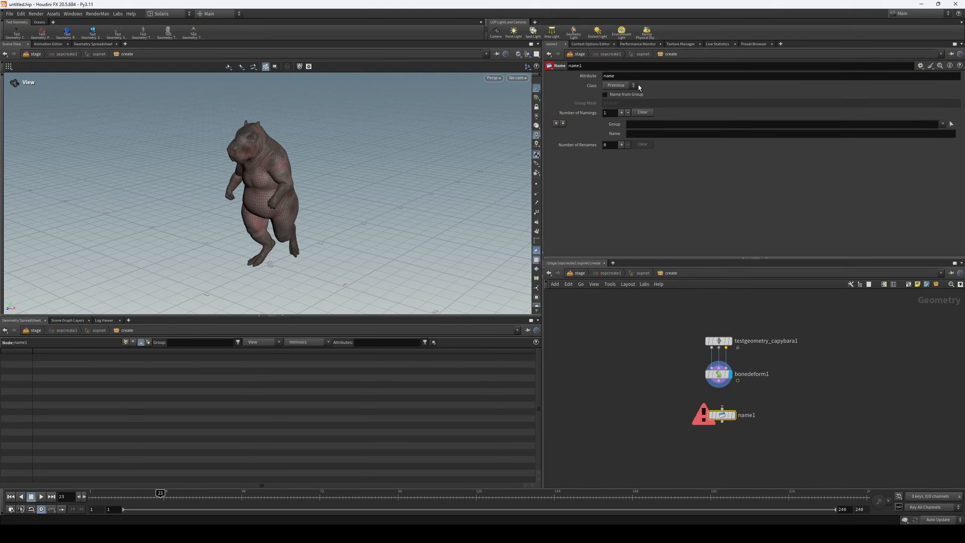
pyautogui.click(643, 92)
pyautogui.moveTo(718, 380); pyautogui.dragTo(723, 405)
pyautogui.click(734, 416)
pyautogui.moveTo(722, 436); pyautogui.dragTo(727, 418, button='middle')
pyautogui.click(651, 398)
# - Set the Name node's name value to capabara
pyautogui.click(660, 133)
pyautogui.write('ca')
pyautogui.press('BackSpace')
pyautogui.press('BackSpace')
pyautogui.press('BackSpace')
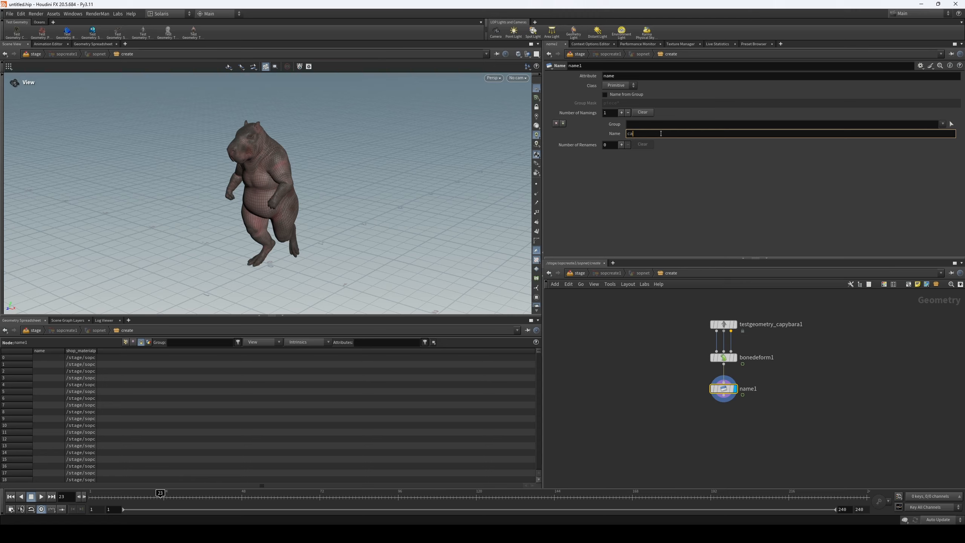
pyautogui.write('pabara')
pyautogui.press('Return')
# - Widen the name and shop_materialpath columns in the spreadsheet to read the Name node's primitive attributes
pyautogui.moveTo(65, 351); pyautogui.dragTo(71, 352)
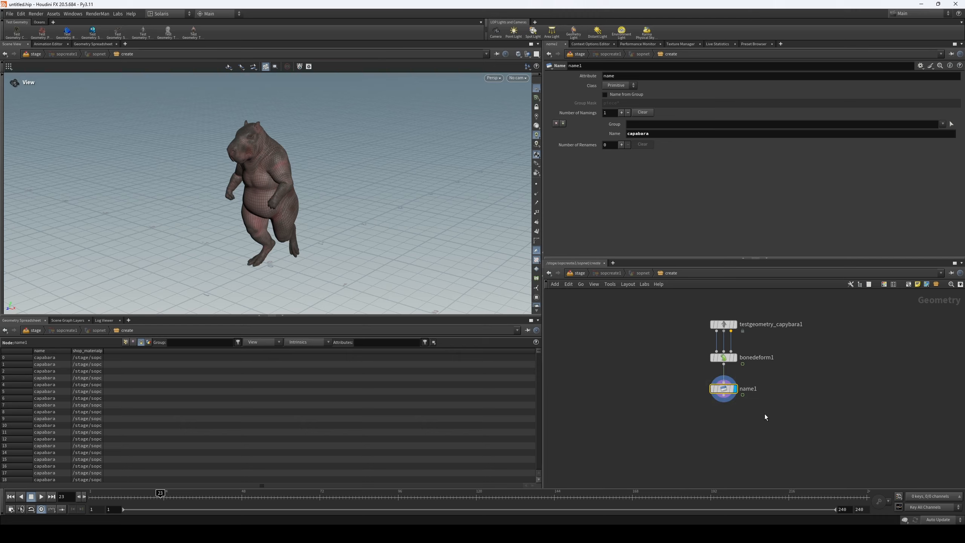
pyautogui.moveTo(680, 366); pyautogui.dragTo(676, 366, button='middle')
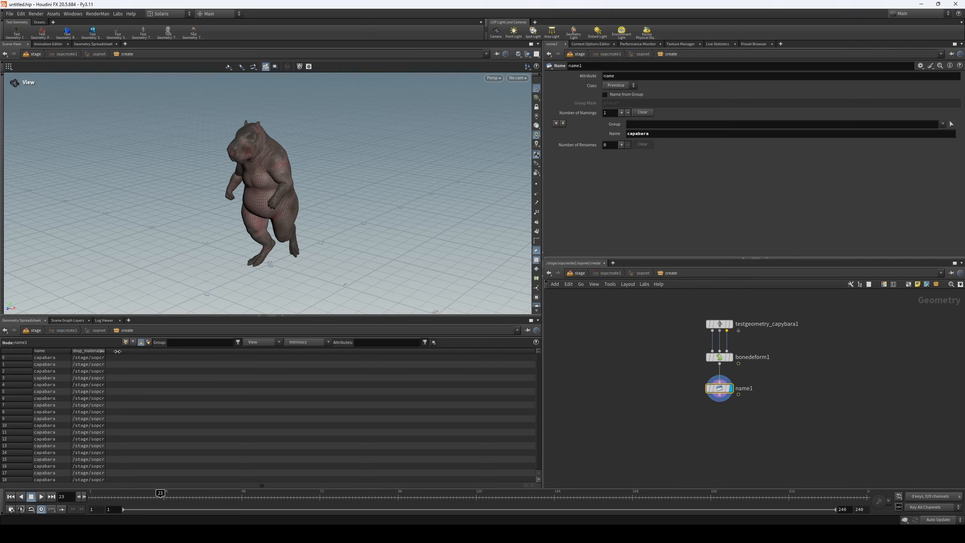
pyautogui.moveTo(104, 350); pyautogui.dragTo(129, 350)
pyautogui.moveTo(128, 350); pyautogui.dragTo(146, 350)
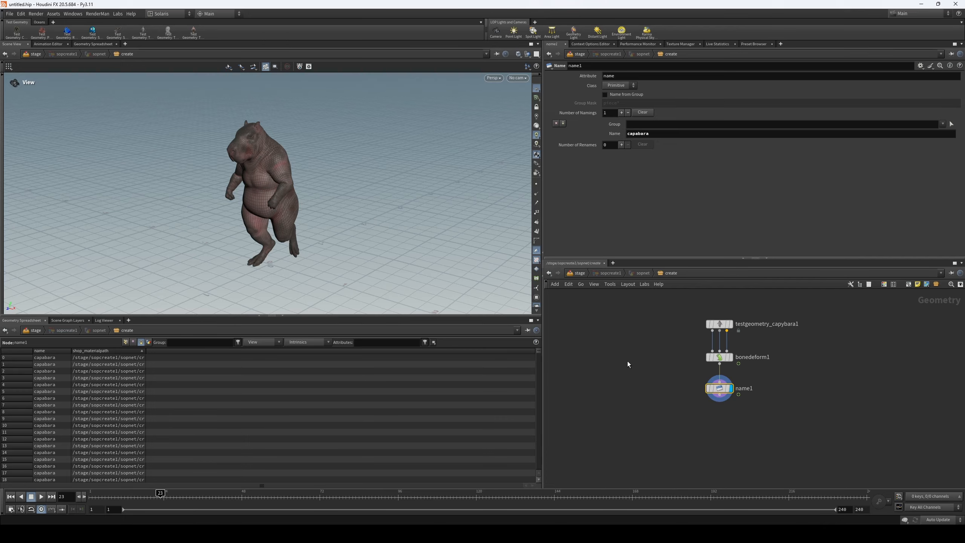
# - Return to the stage level, add a Null node feeding into sopcreate1, and rename it Geo
pyautogui.click(580, 274)
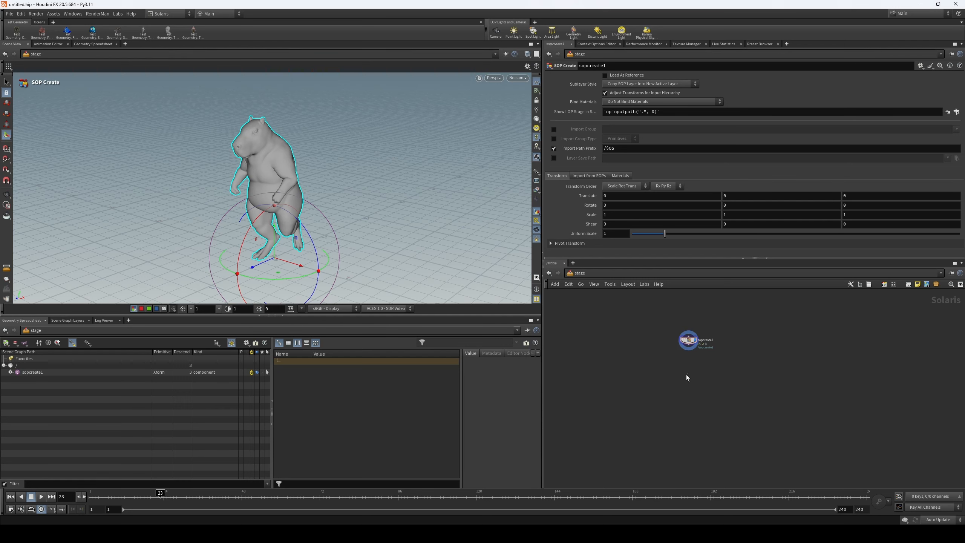
pyautogui.press('Tab')
pyautogui.click(760, 287)
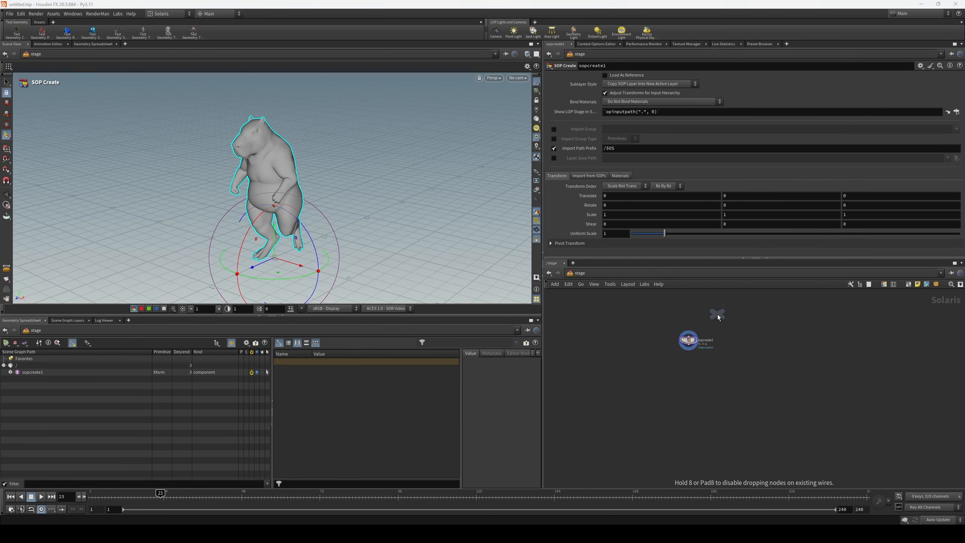
pyautogui.click(705, 316)
pyautogui.scroll(3, 695, 326)
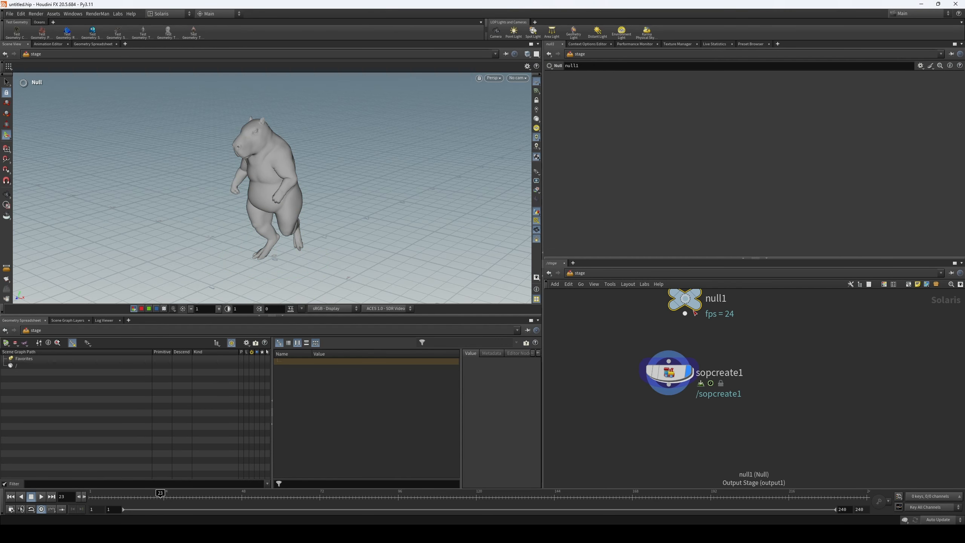
pyautogui.doubleClick(703, 329)
pyautogui.write('Ge')
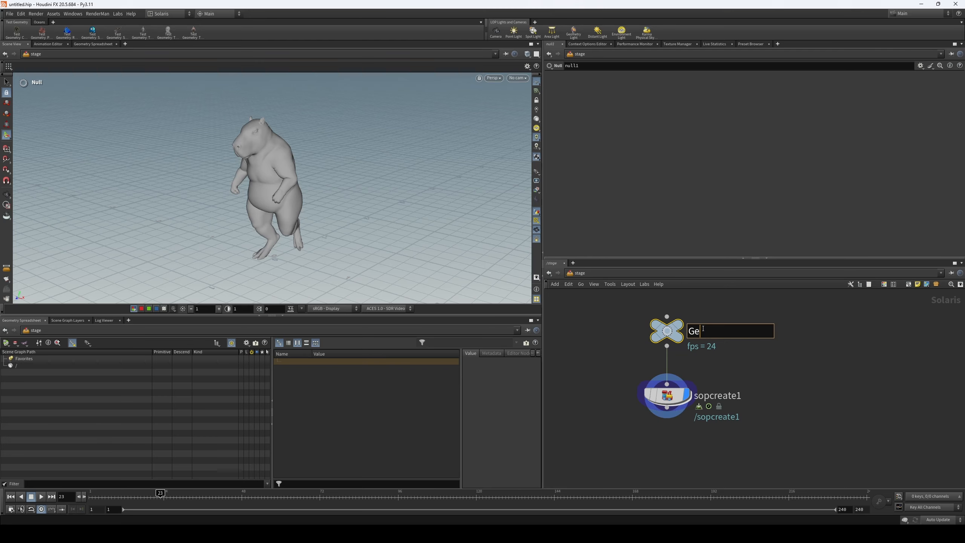
pyautogui.write('o')
pyautogui.press('Return')
# - Color the Geo null black
pyautogui.press('c')
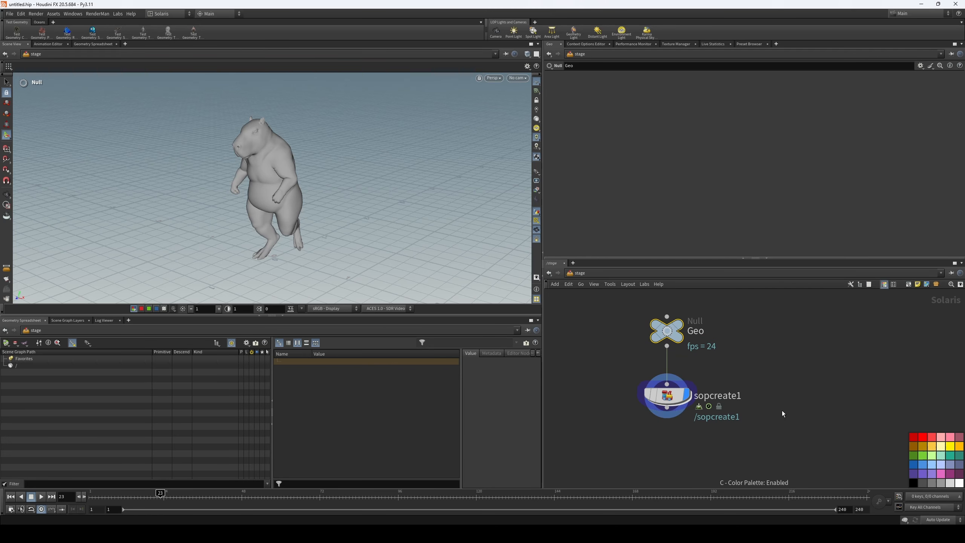
pyautogui.click(914, 484)
pyautogui.press('c')
pyautogui.scroll(-2, 827, 375)
pyautogui.moveTo(827, 375); pyautogui.dragTo(828, 399, button='middle')
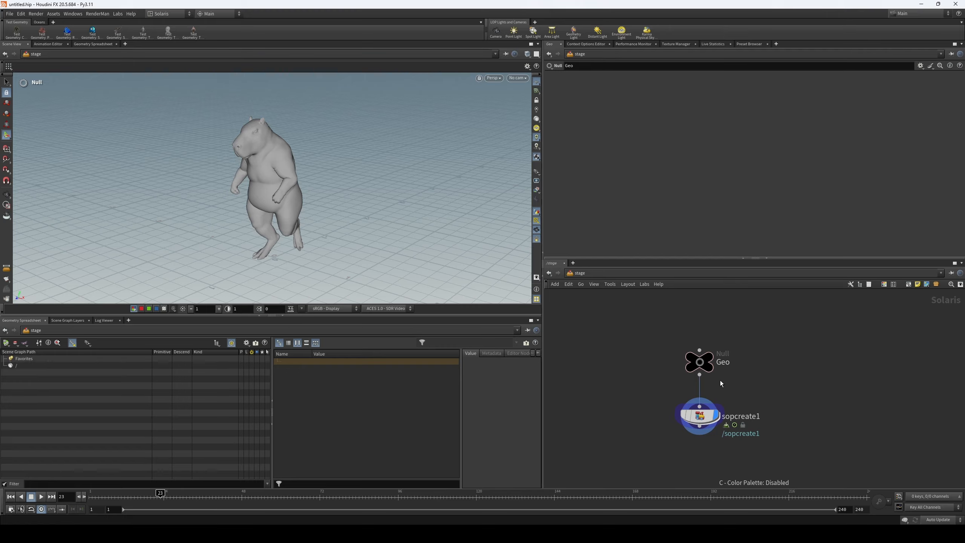
pyautogui.moveTo(772, 422); pyautogui.dragTo(772, 365, button='middle')
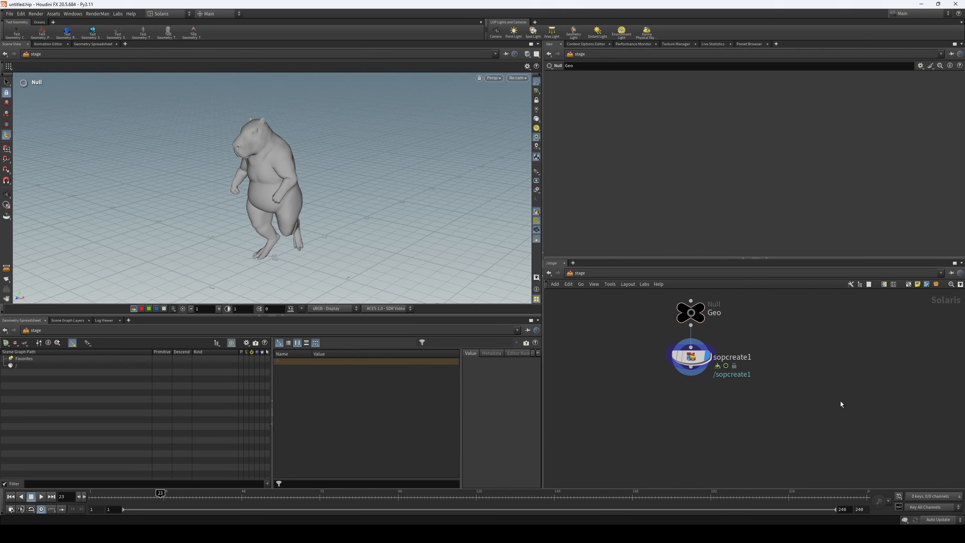
# - Duplicate the Geo null below sopcreate1, connect it to sopcreate1's output, and rename the copy Materails
pyautogui.scroll(-2, 784, 405)
pyautogui.moveTo(713, 404); pyautogui.dragTo(715, 385, button='middle')
pyautogui.press('Tab')
pyautogui.press('Escape')
pyautogui.click(708, 299)
pyautogui.press('Escape')
pyautogui.keyDown('alt'); pyautogui.moveTo(712, 310); pyautogui.dragTo(712, 428); pyautogui.keyUp('alt')
pyautogui.moveTo(709, 354); pyautogui.dragTo(709, 417)
pyautogui.moveTo(763, 392); pyautogui.dragTo(759, 362, button='middle')
pyautogui.moveTo(706, 399); pyautogui.dragTo(706, 368)
pyautogui.doubleClick(727, 366)
pyautogui.write('Materails')
pyautogui.press('Return')
pyautogui.moveTo(762, 351); pyautogui.dragTo(764, 329, button='middle')
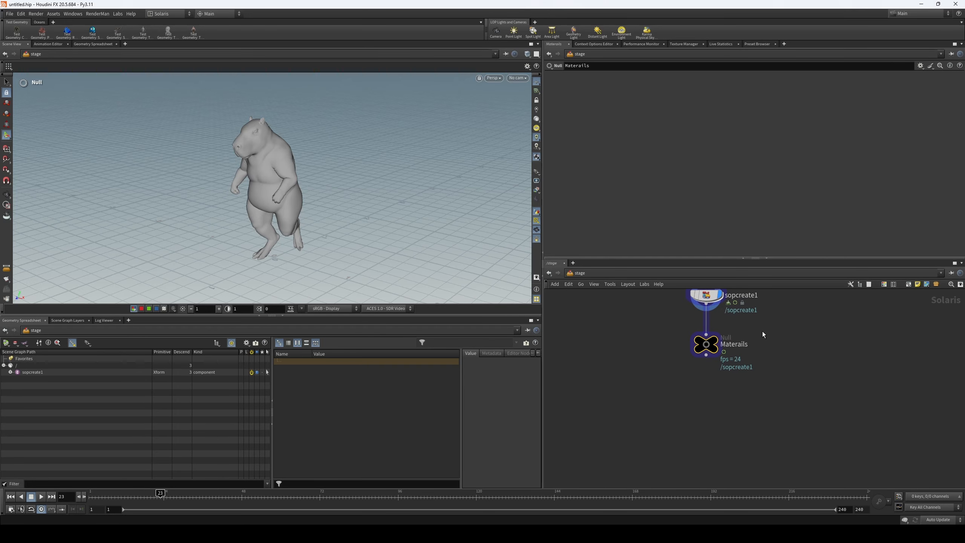
# - Duplicate the Materails null further down the chain, leaving a gap between them, and rename the copy Lights
pyautogui.keyDown('alt'); pyautogui.moveTo(707, 348); pyautogui.dragTo(708, 440); pyautogui.keyUp('alt')
pyautogui.moveTo(740, 439); pyautogui.dragTo(733, 369, button='middle')
pyautogui.doubleClick(732, 369)
pyautogui.write('Lights')
pyautogui.press('Return')
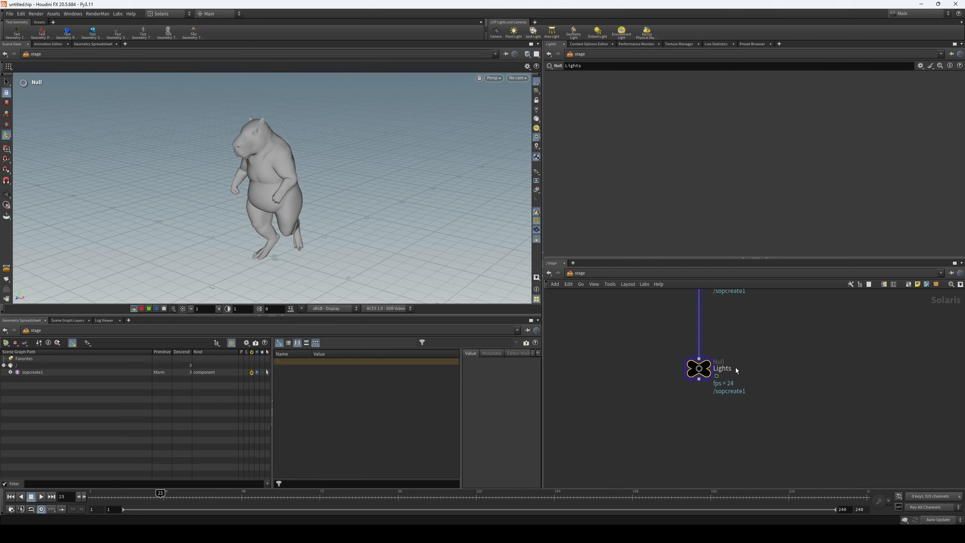
pyautogui.scroll(-2, 736, 367)
pyautogui.moveTo(751, 350); pyautogui.dragTo(737, 417, button='middle')
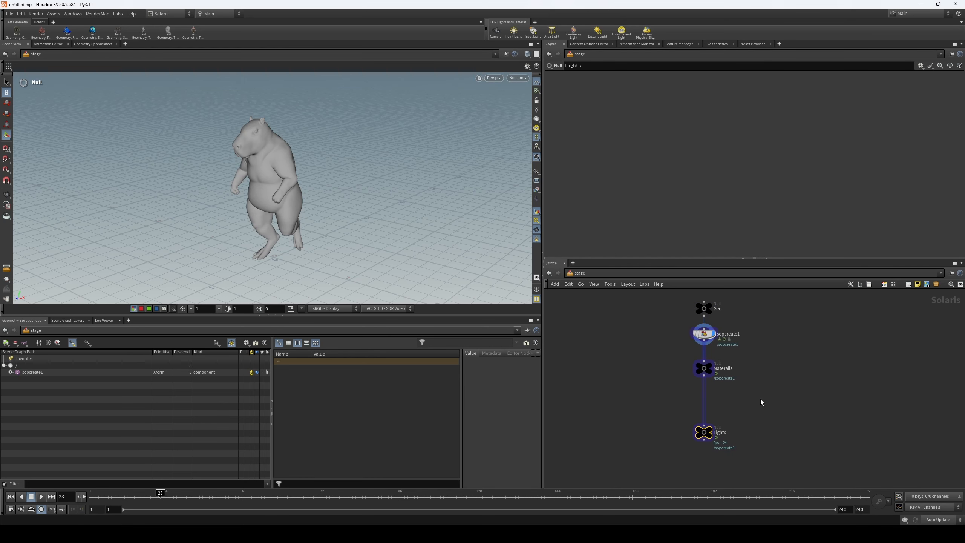
# - Duplicate the Lights null below it, wire the copy to Lights, and rename it Render
pyautogui.keyDown('alt'); pyautogui.moveTo(703, 432); pyautogui.dragTo(707, 482); pyautogui.keyUp('alt')
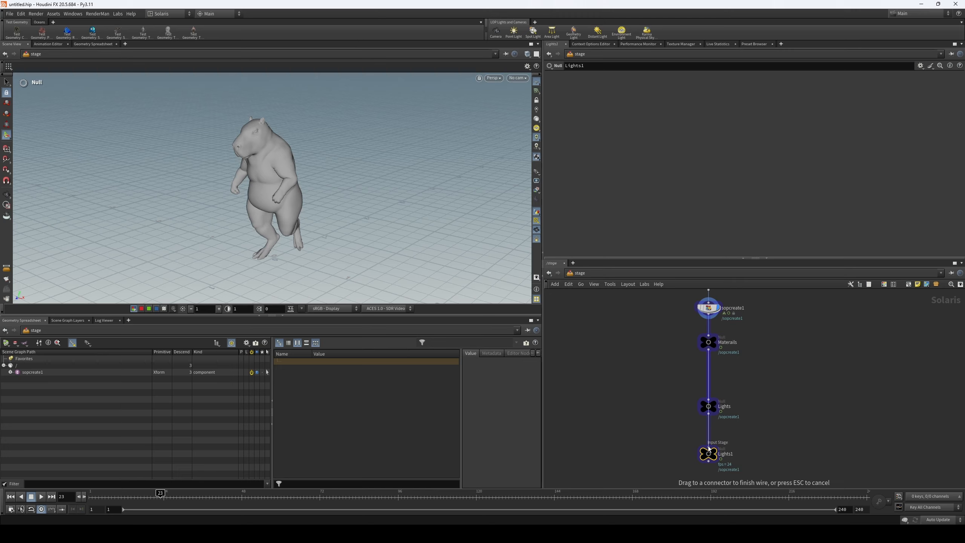
pyautogui.moveTo(709, 405); pyautogui.dragTo(710, 407)
pyautogui.moveTo(810, 394); pyautogui.dragTo(810, 369, button='middle')
pyautogui.doubleClick(724, 431)
pyautogui.write('Render')
pyautogui.press('Return')
pyautogui.moveTo(756, 422); pyautogui.dragTo(776, 400, button='middle')
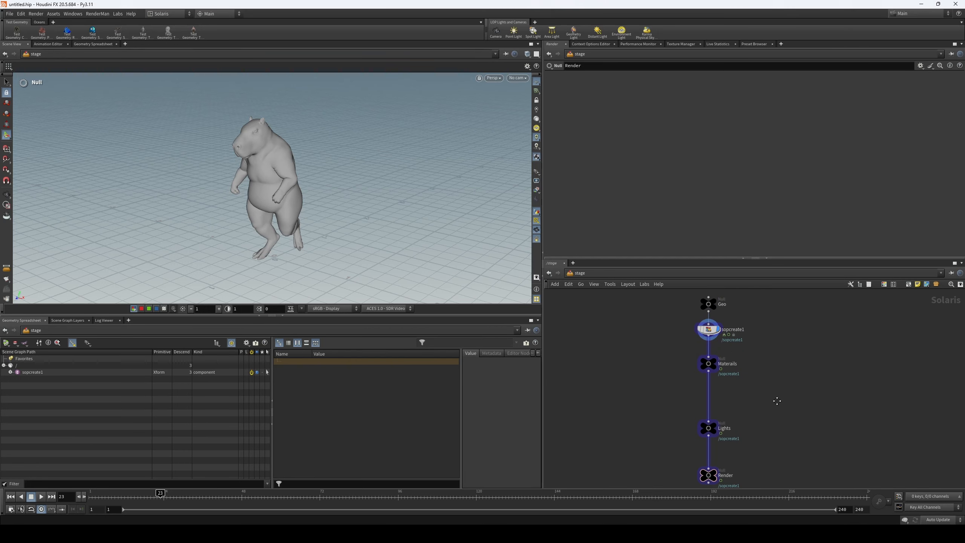
pyautogui.scroll(-2, 777, 401)
pyautogui.moveTo(769, 378)
pyautogui.mouseDown(button='middle')
pyautogui.moveTo(765, 393)
pyautogui.moveTo(769, 370)
pyautogui.mouseUp(button='middle')
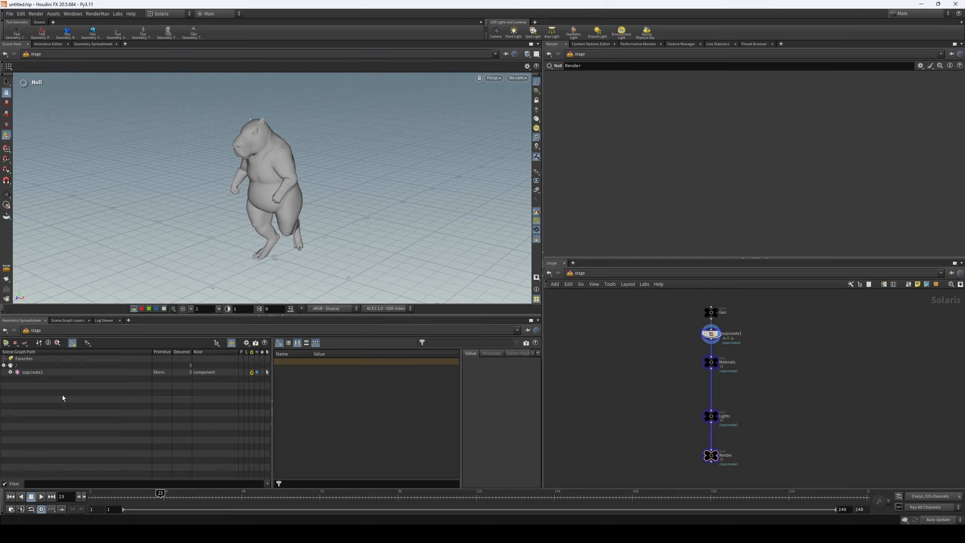
# - Examine the sopcreate1 and capabara primitives in the scene graph, expanding the hierarchy and collapsing it again
pyautogui.click(11, 372)
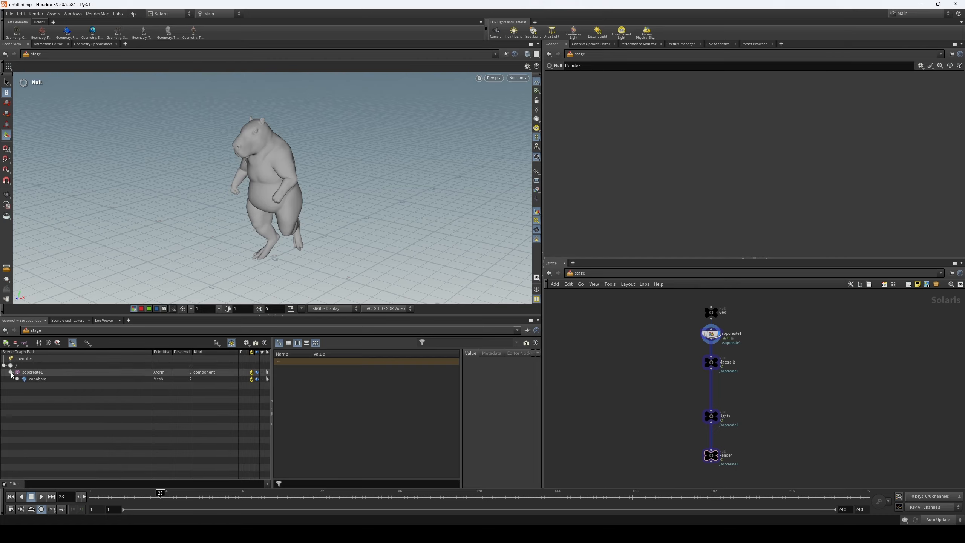
pyautogui.click(32, 372)
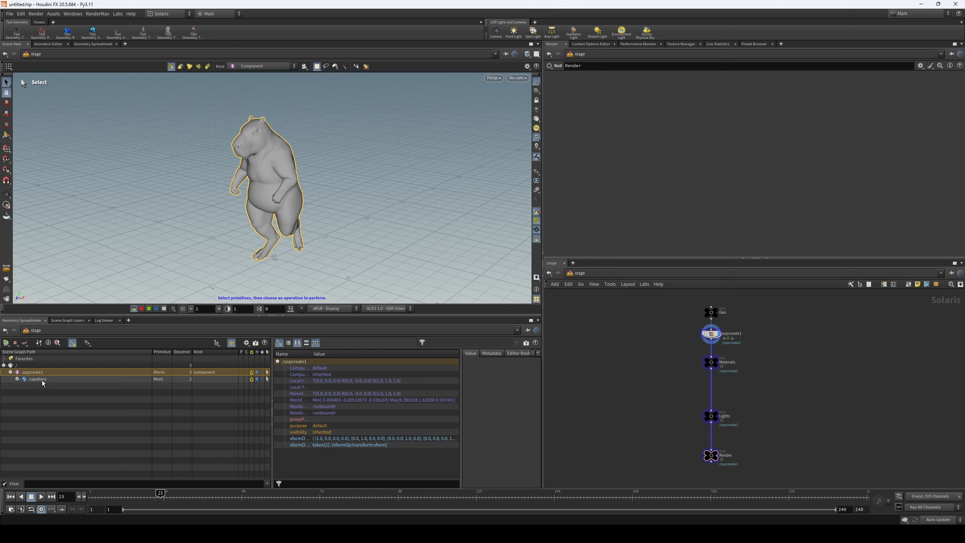
pyautogui.click(17, 379)
pyautogui.click(38, 379)
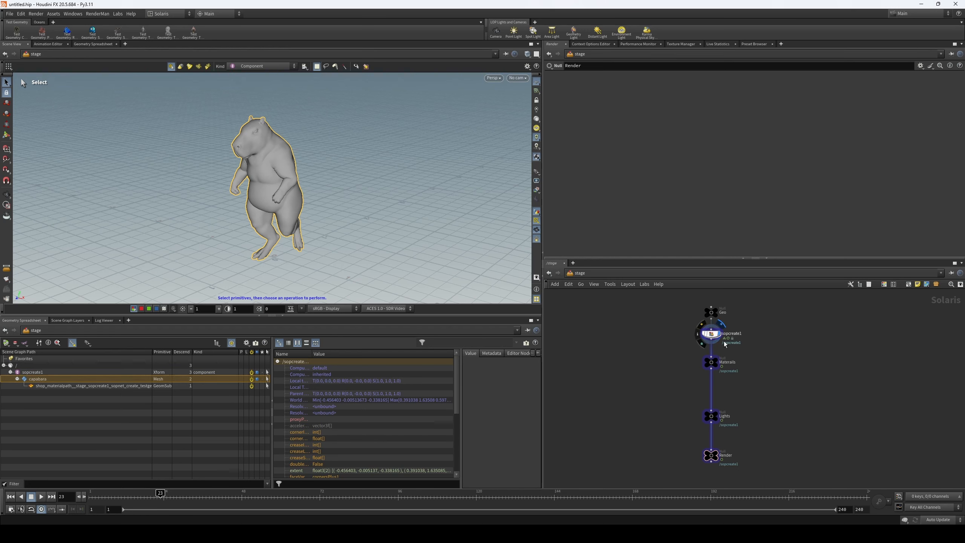
pyautogui.click(17, 379)
pyautogui.click(10, 372)
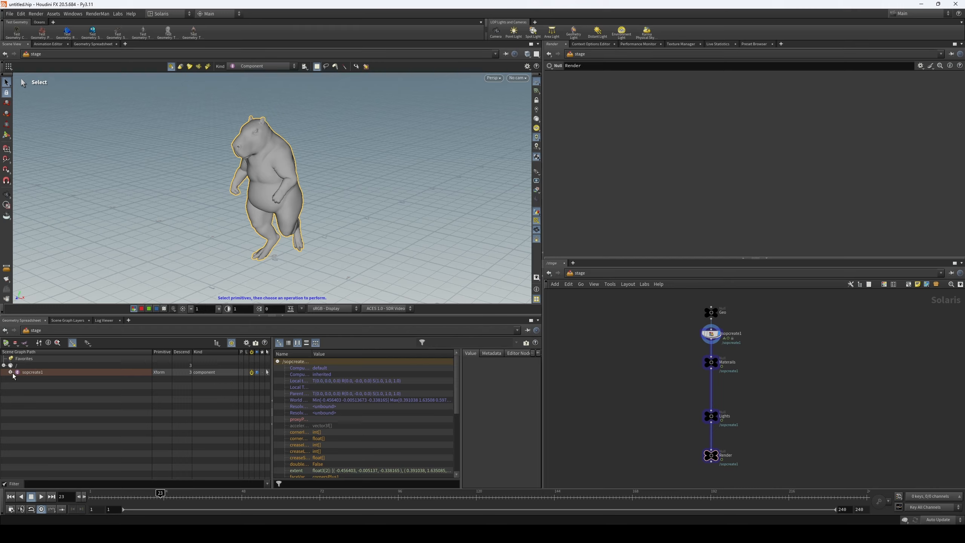
# - Duplicate the Geo null above the chain, rename the copy Camera, and place it with room before Geo
pyautogui.moveTo(620, 352); pyautogui.dragTo(618, 380, button='middle')
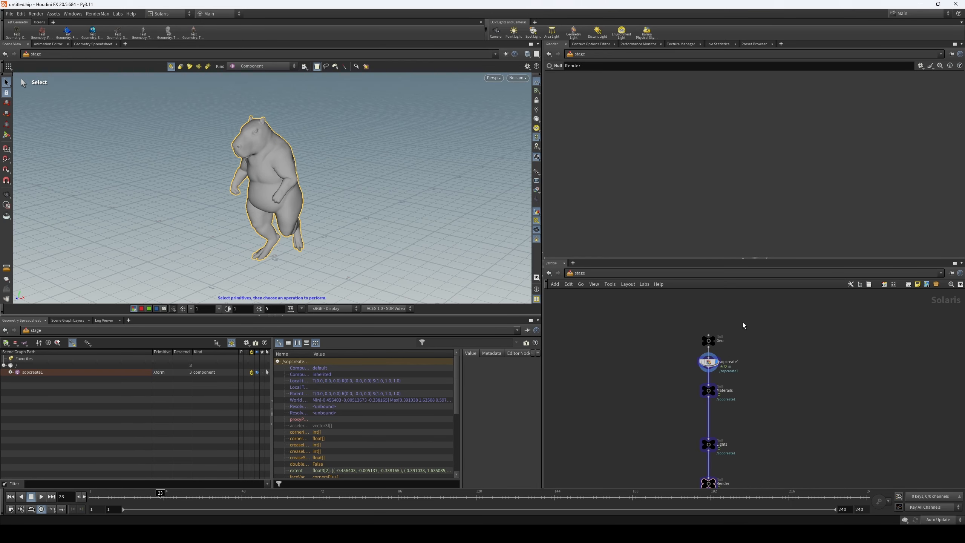
pyautogui.press('Tab')
pyautogui.press('Escape')
pyautogui.keyDown('alt'); pyautogui.moveTo(708, 341); pyautogui.dragTo(708, 310); pyautogui.keyUp('alt')
pyautogui.doubleClick(718, 331)
pyautogui.write('Camer')
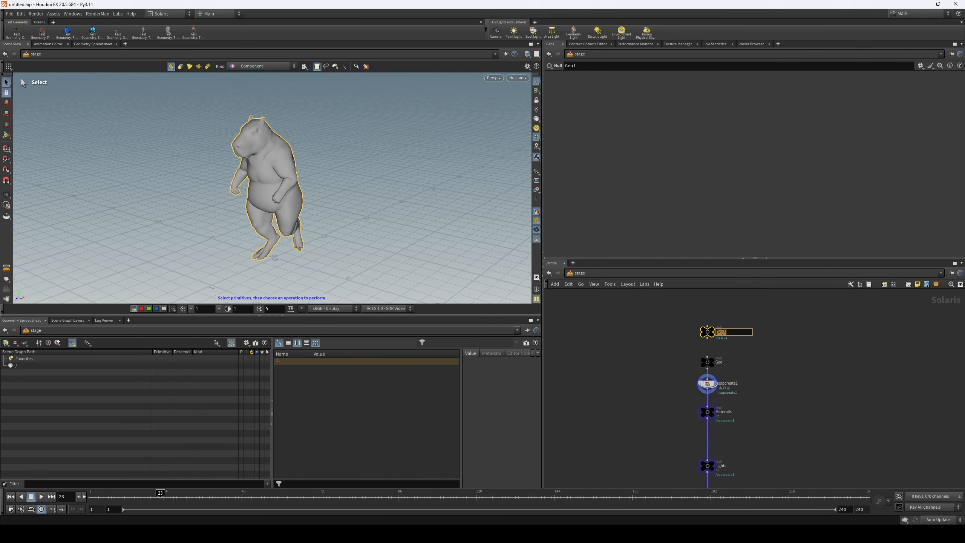
pyautogui.write('a')
pyautogui.press('Return')
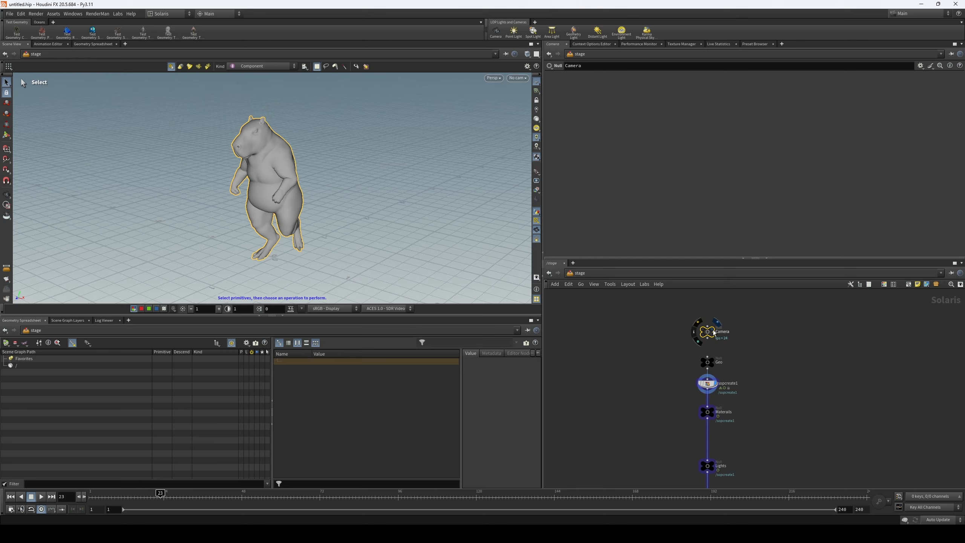
pyautogui.moveTo(711, 329); pyautogui.dragTo(711, 317)
pyautogui.click(671, 317)
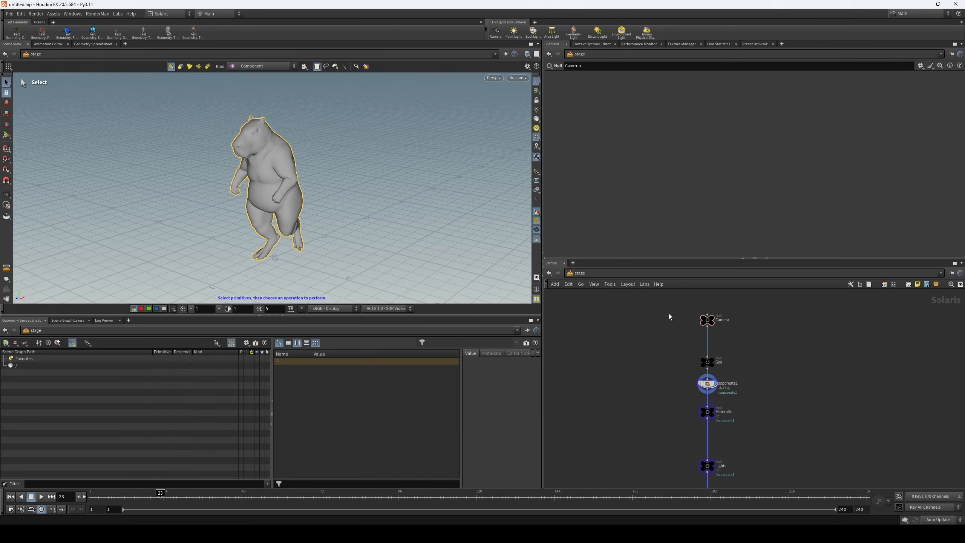
# - Create a camera from the current view and insert its node between the Camera and Geo nulls
pyautogui.click(499, 33)
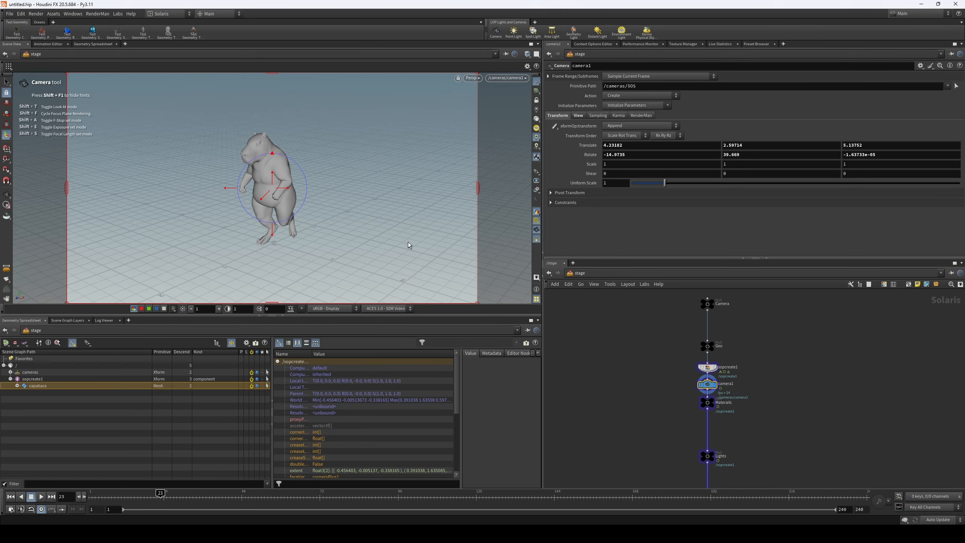
pyautogui.moveTo(723, 384); pyautogui.dragTo(715, 329)
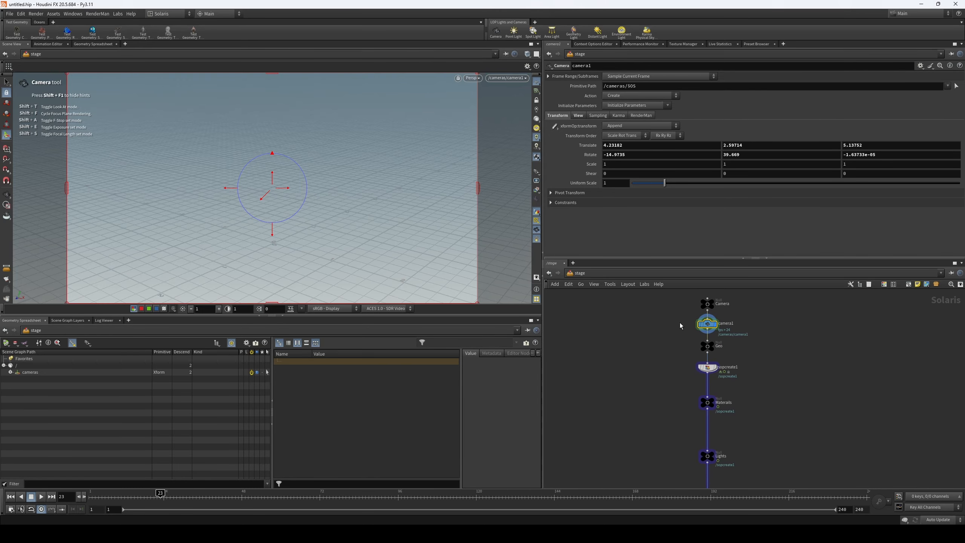
pyautogui.scroll(-2, 746, 428)
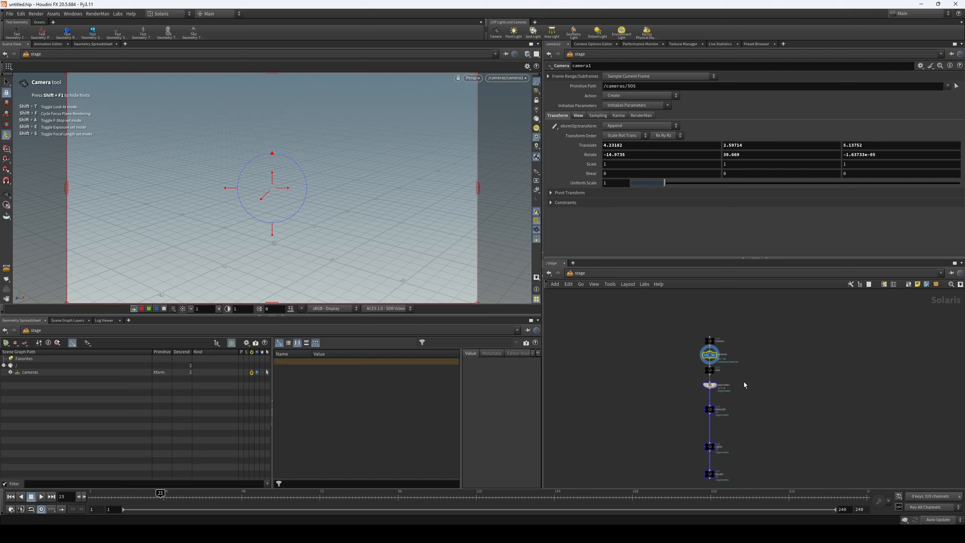
pyautogui.moveTo(763, 371); pyautogui.dragTo(761, 360, button='middle')
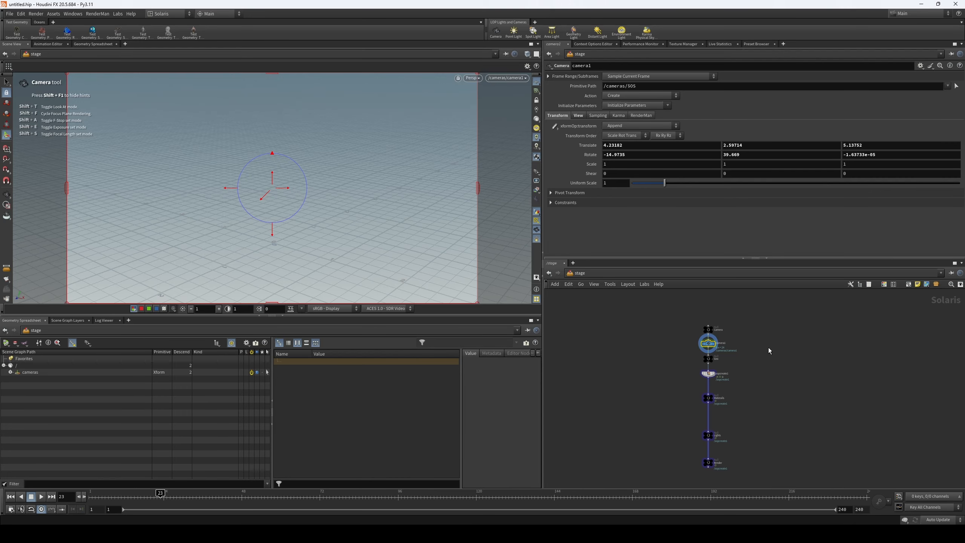
# - Select sopcreate1 and display its result so the capybara appears in the camera view
pyautogui.scroll(2, 763, 349)
pyautogui.moveTo(735, 370); pyautogui.dragTo(738, 364, button='middle')
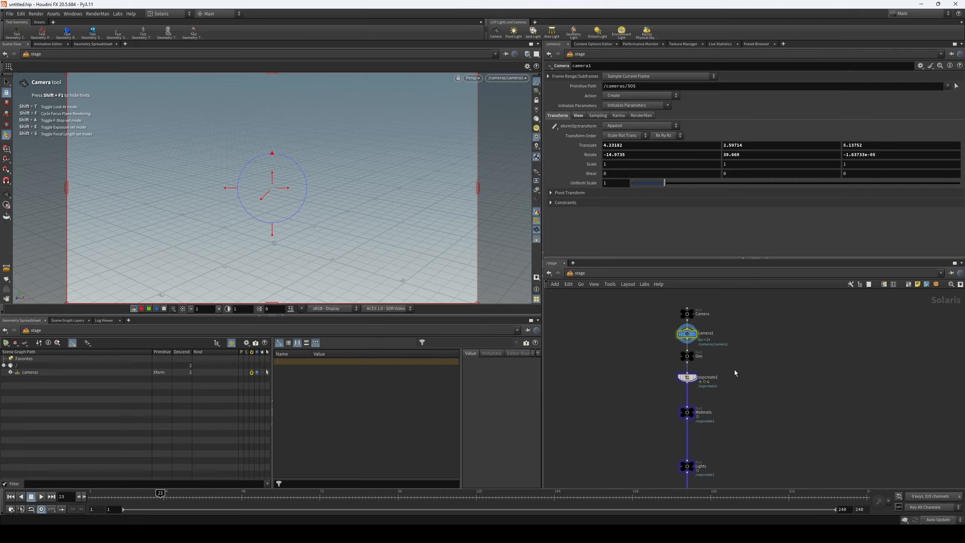
pyautogui.click(695, 377)
pyautogui.moveTo(707, 372); pyautogui.dragTo(668, 385)
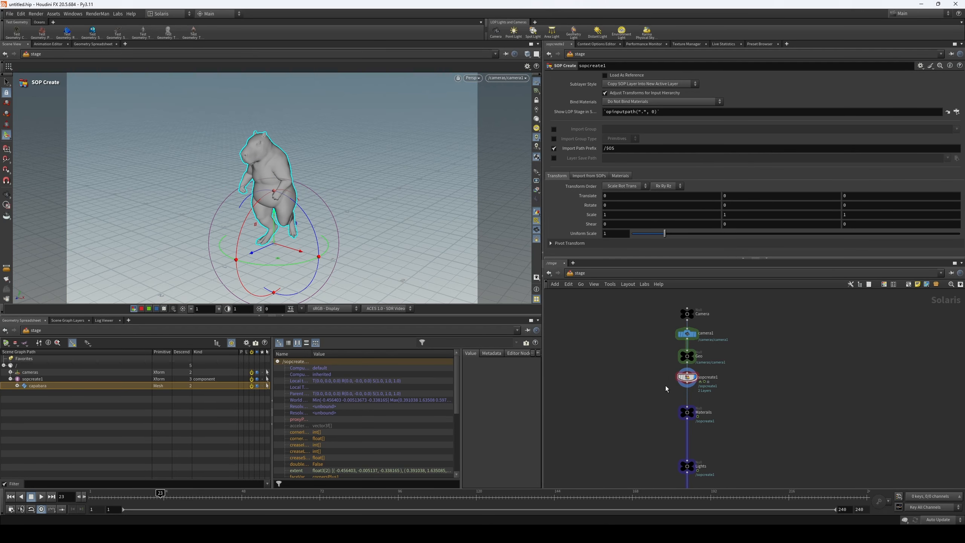
# - Compare the scene graph contents at the camera1 and sopcreate1 nodes, expanding the cameras primitive
pyautogui.moveTo(714, 339); pyautogui.dragTo(714, 339)
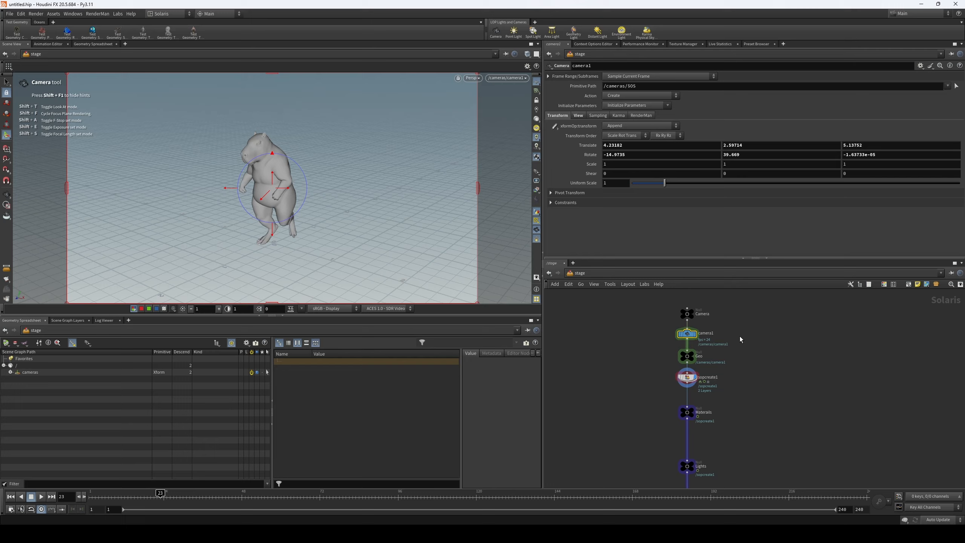
pyautogui.click(10, 372)
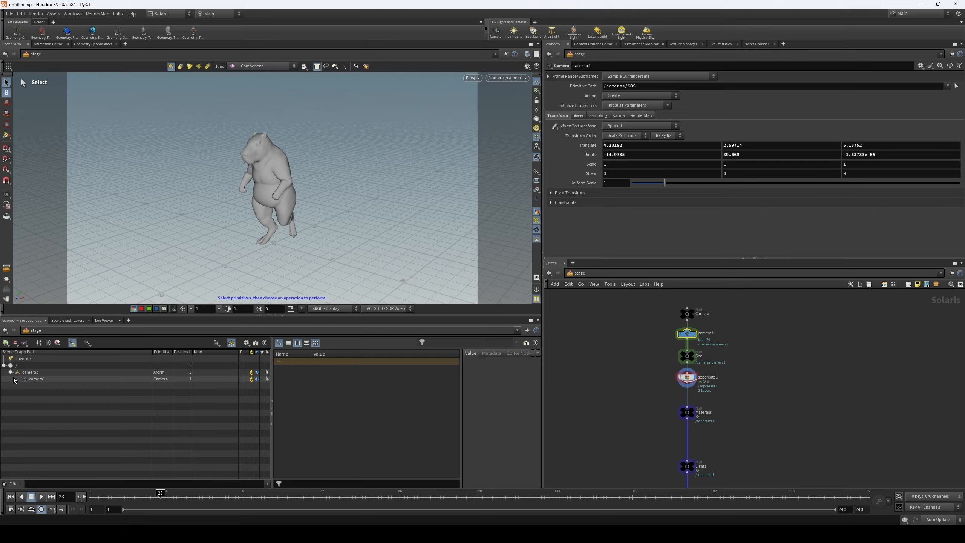
pyautogui.click(694, 377)
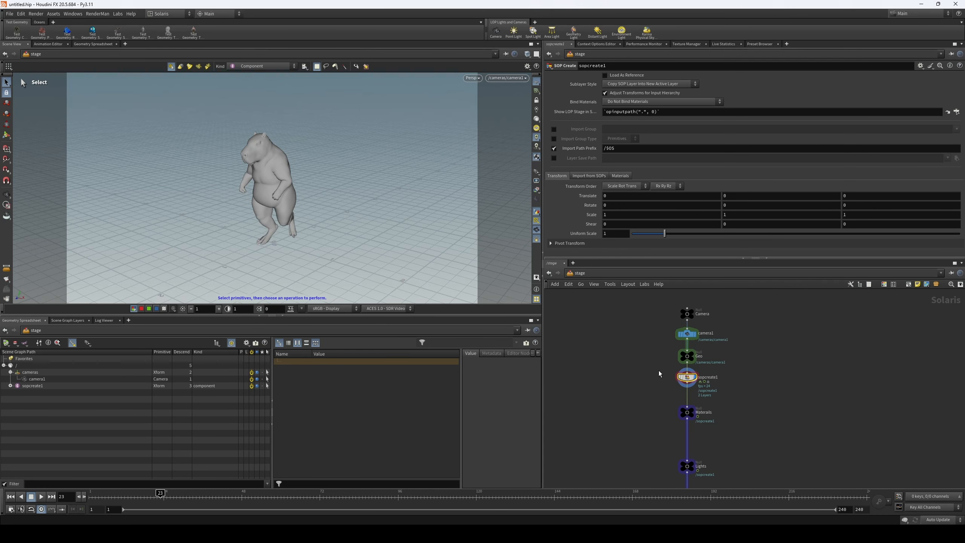
pyautogui.moveTo(753, 382); pyautogui.dragTo(754, 378, button='middle')
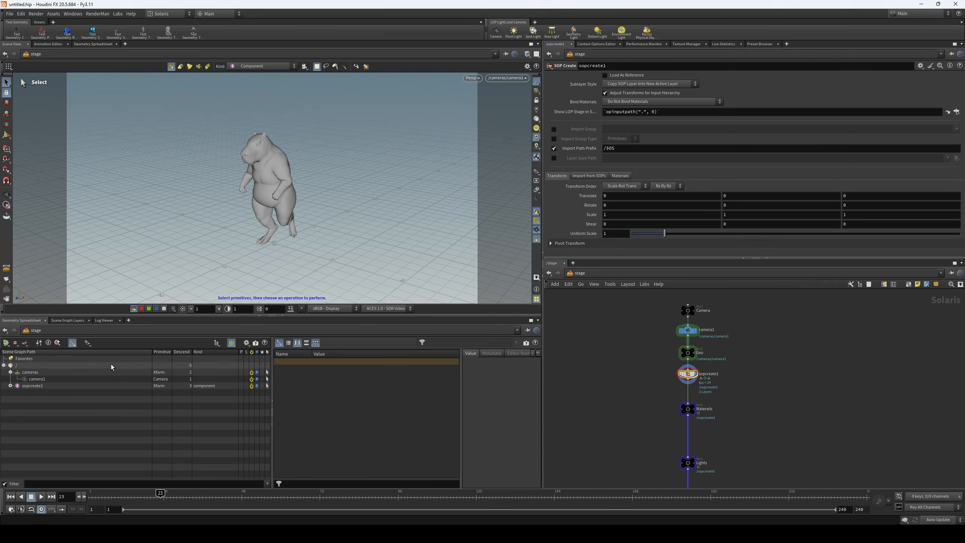
# - Add a Primitive node at the head of the chain, feeding the Camera null
pyautogui.moveTo(688, 375); pyautogui.dragTo(688, 379)
pyautogui.moveTo(753, 451); pyautogui.dragTo(752, 443, button='middle')
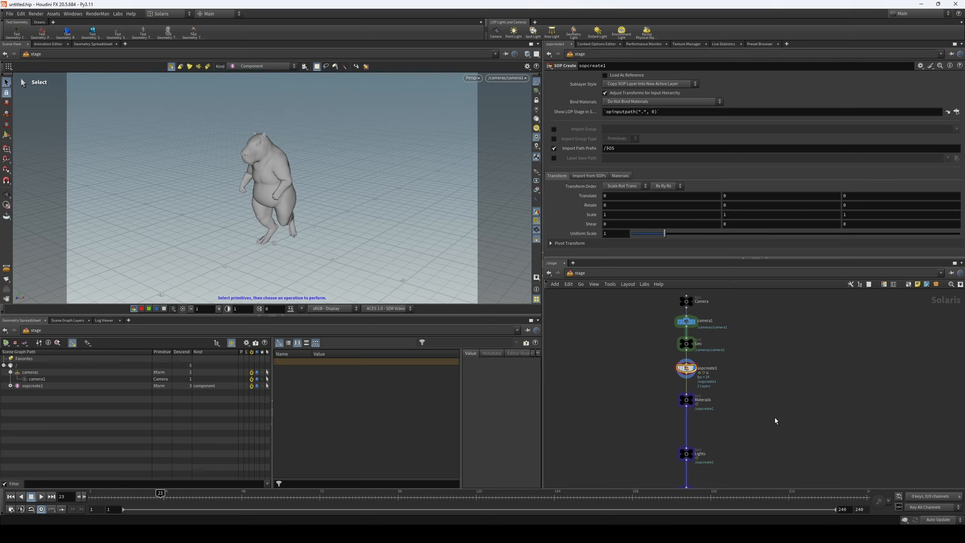
pyautogui.moveTo(742, 358); pyautogui.dragTo(742, 387, button='middle')
pyautogui.press('Tab')
pyautogui.write('pri')
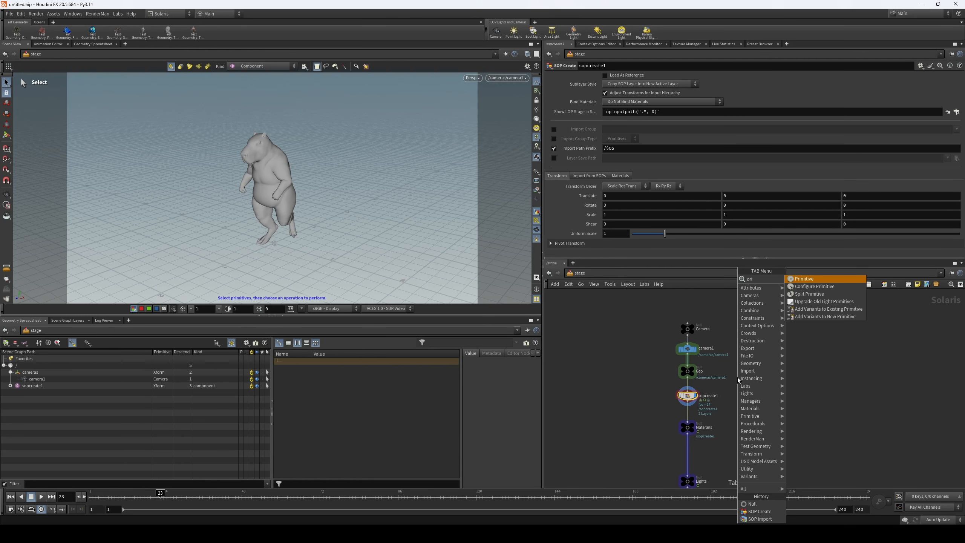
pyautogui.click(805, 278)
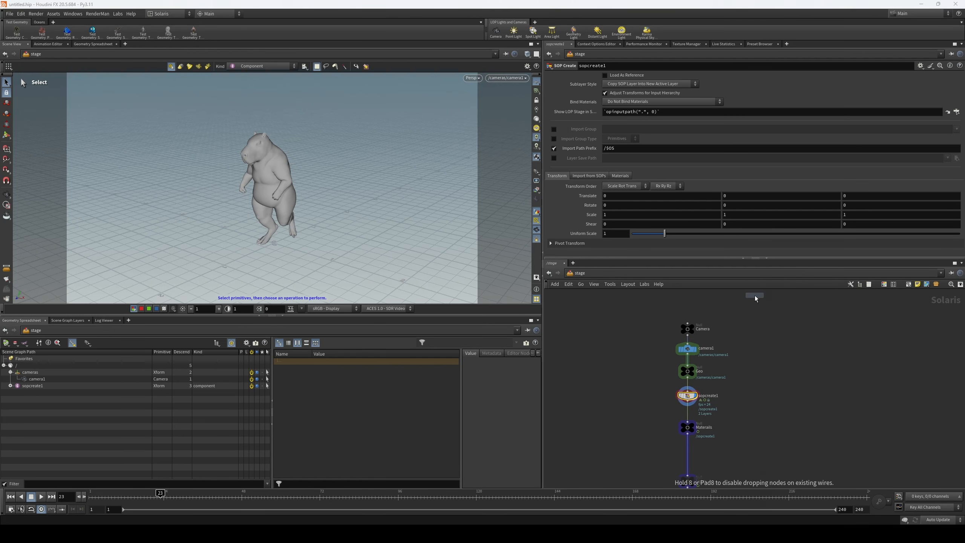
pyautogui.click(688, 306)
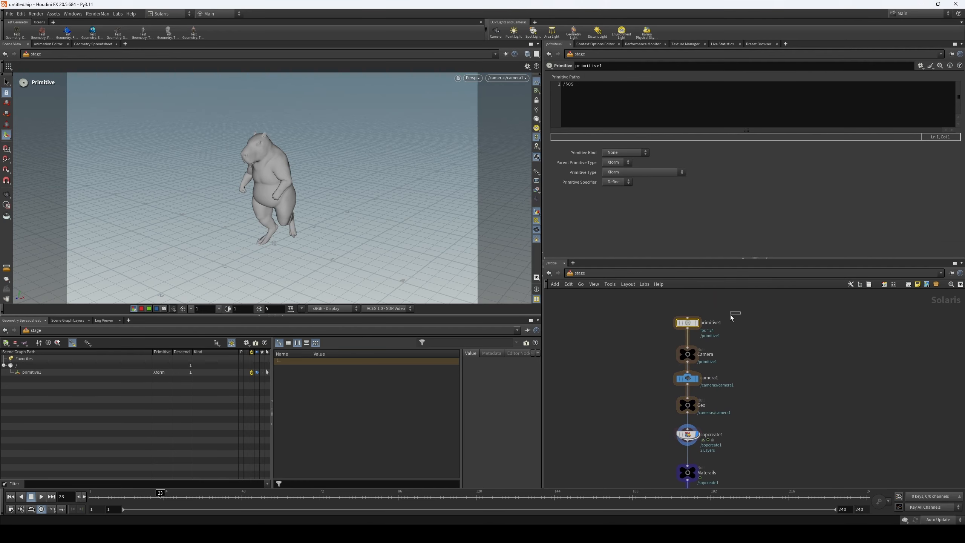
# - Rename the new primitive node as structure
pyautogui.doubleClick(704, 325)
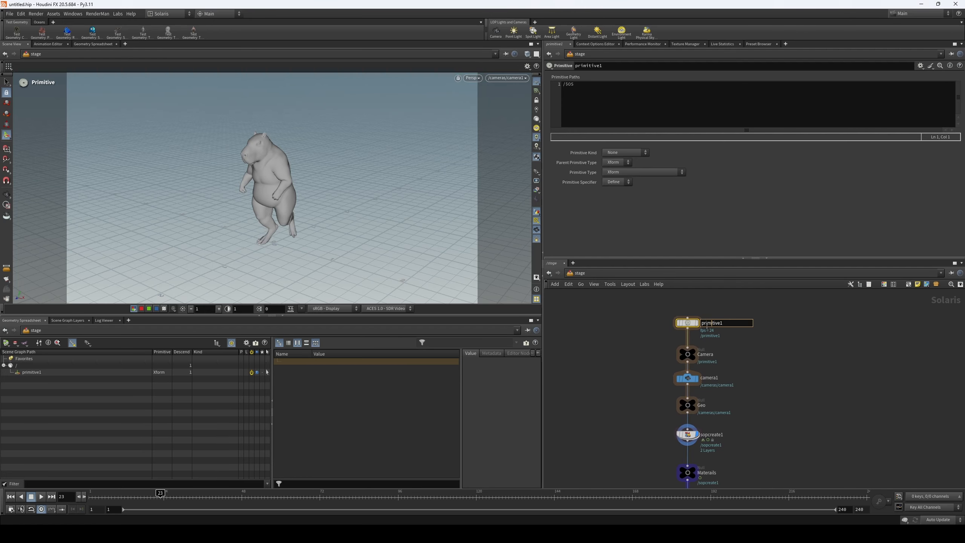
pyautogui.write('stru')
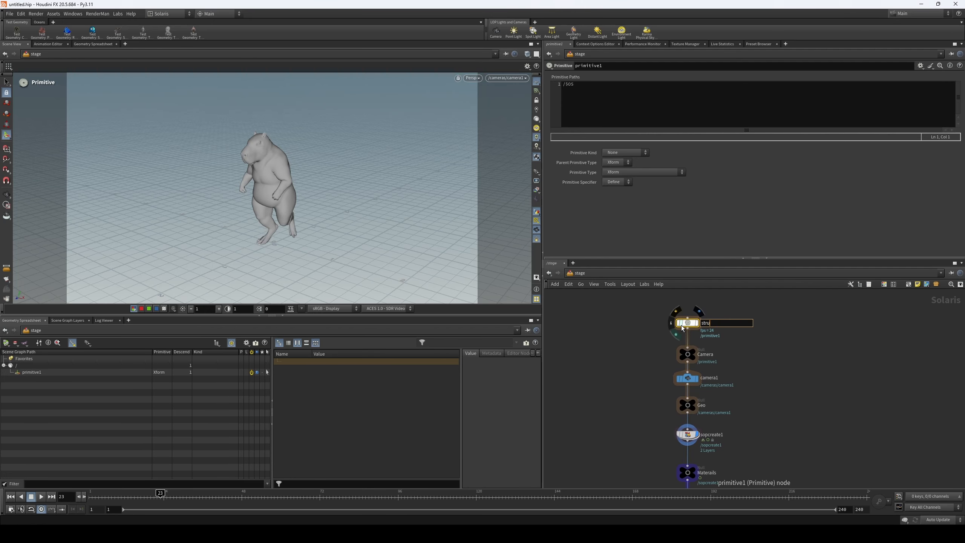
pyautogui.write('crture')
pyautogui.press('Return')
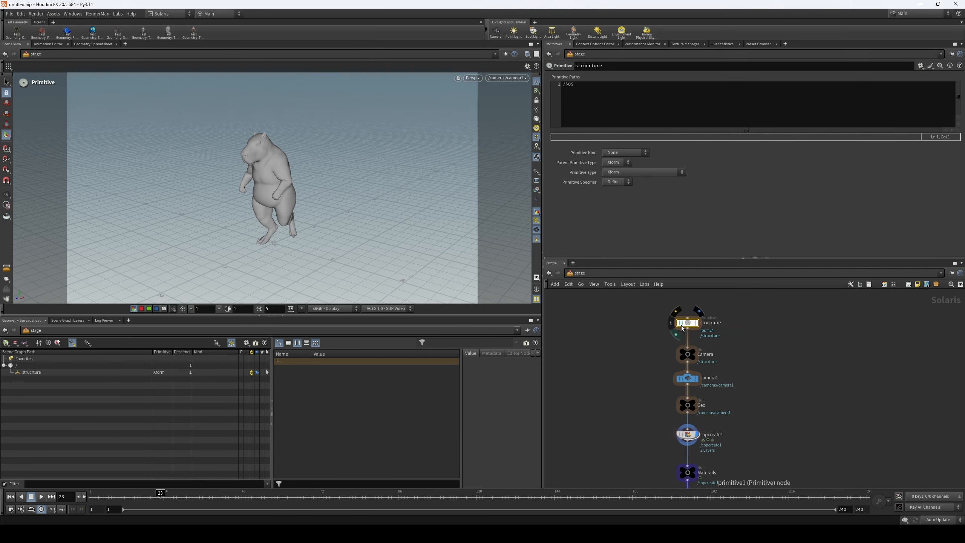
pyautogui.scroll(2, 735, 336)
pyautogui.doubleClick(699, 310)
pyautogui.moveTo(719, 313); pyautogui.dragTo(629, 318)
pyautogui.write('structu')
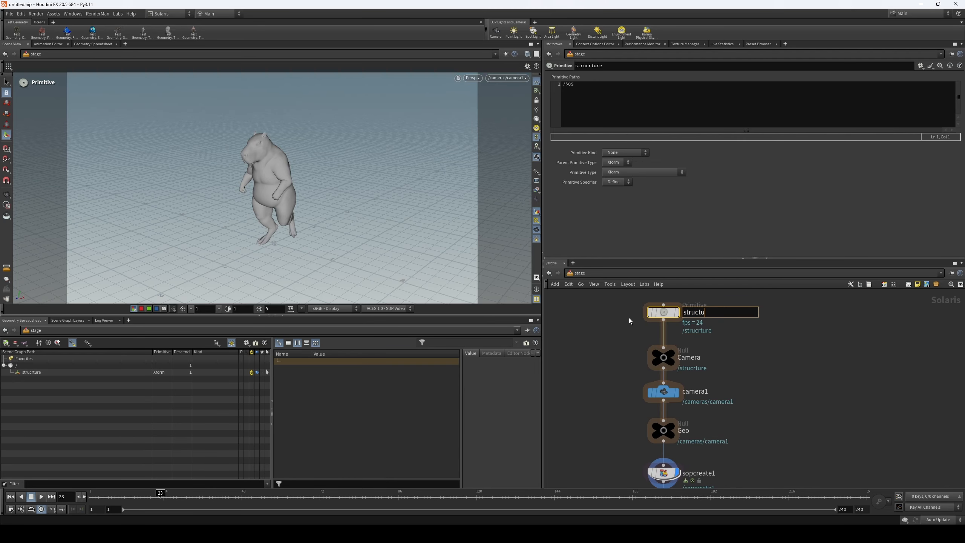
pyautogui.write('re')
pyautogui.press('Return')
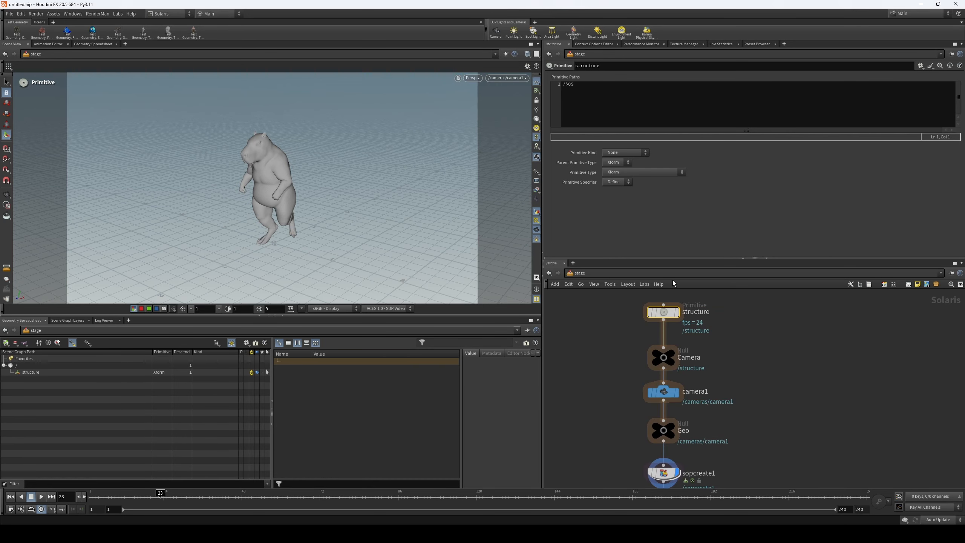
# - Set the structure node's primitive path to /shot/ and display that node's result
pyautogui.click(636, 99)
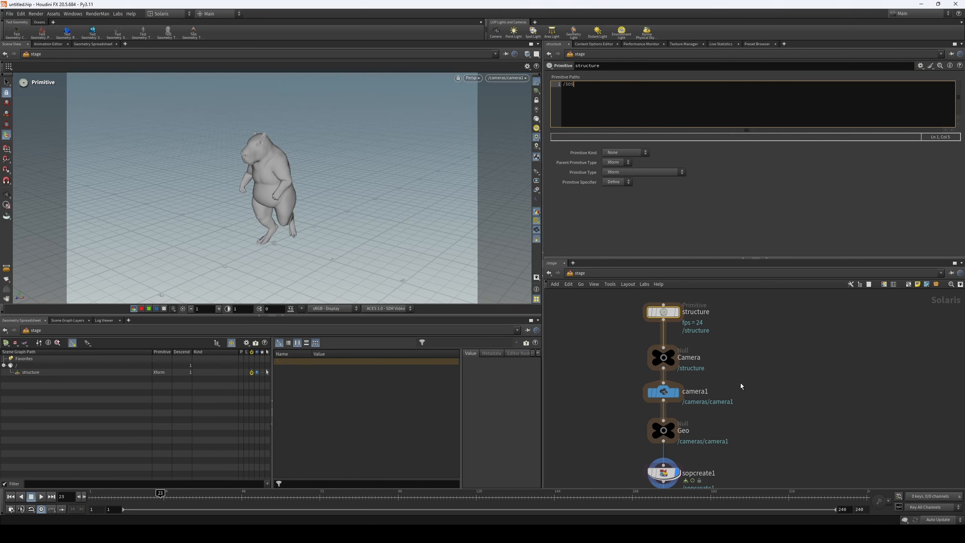
pyautogui.scroll(-3, 740, 382)
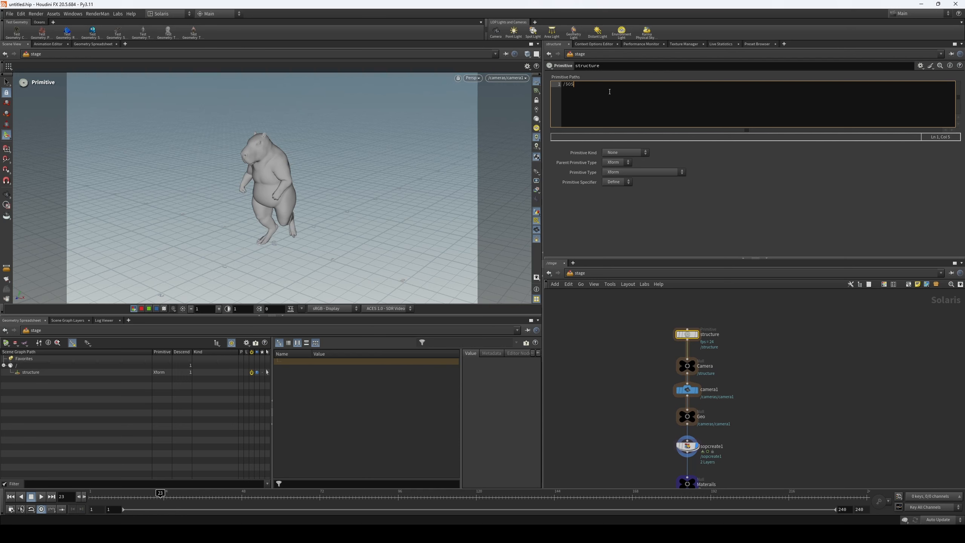
pyautogui.press('BackSpace')
pyautogui.press('BackSpace')
pyautogui.write('shiot')
pyautogui.press('BackSpace')
pyautogui.press('BackSpace')
pyautogui.press('BackSpace')
pyautogui.click(696, 334)
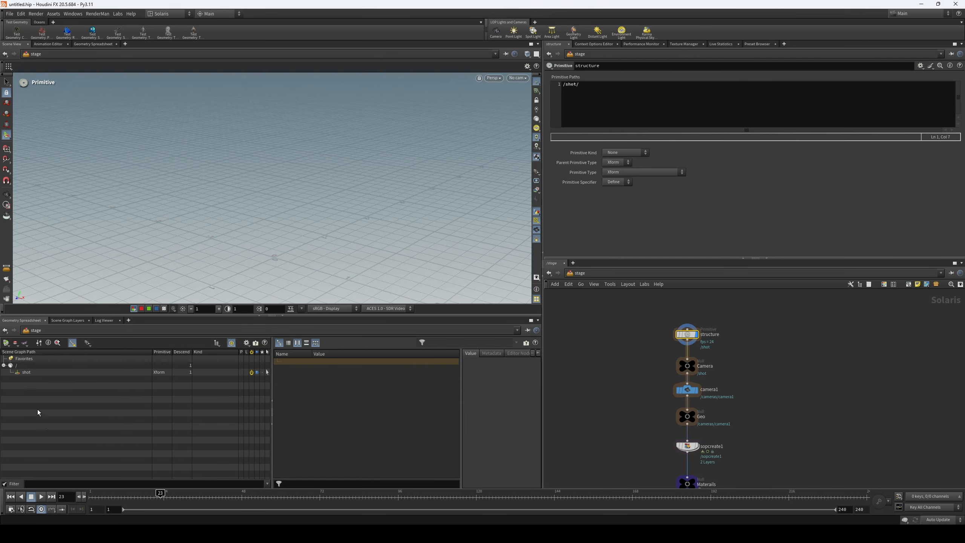
# - Set the structure node's primitive kind to Group
pyautogui.click(626, 154)
pyautogui.click(650, 160)
pyautogui.click(635, 153)
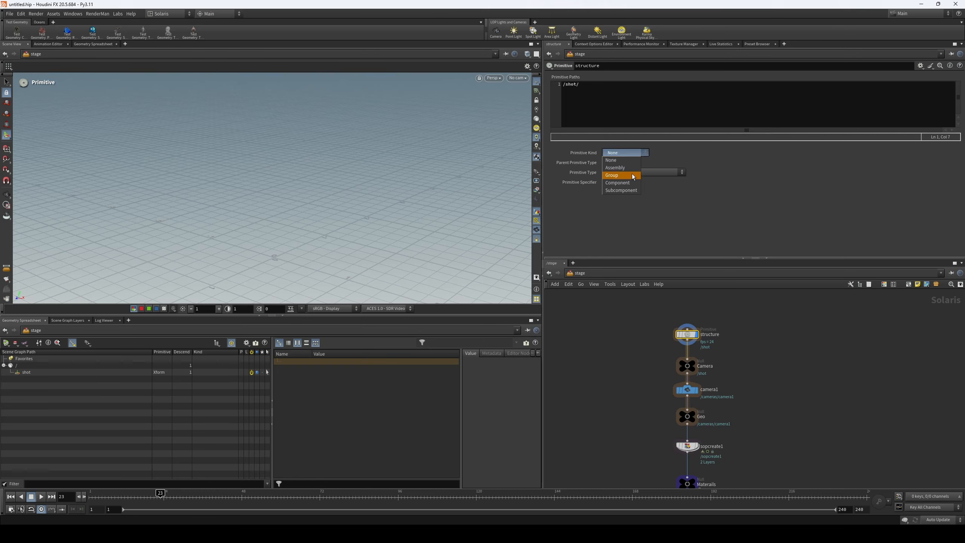
pyautogui.click(619, 175)
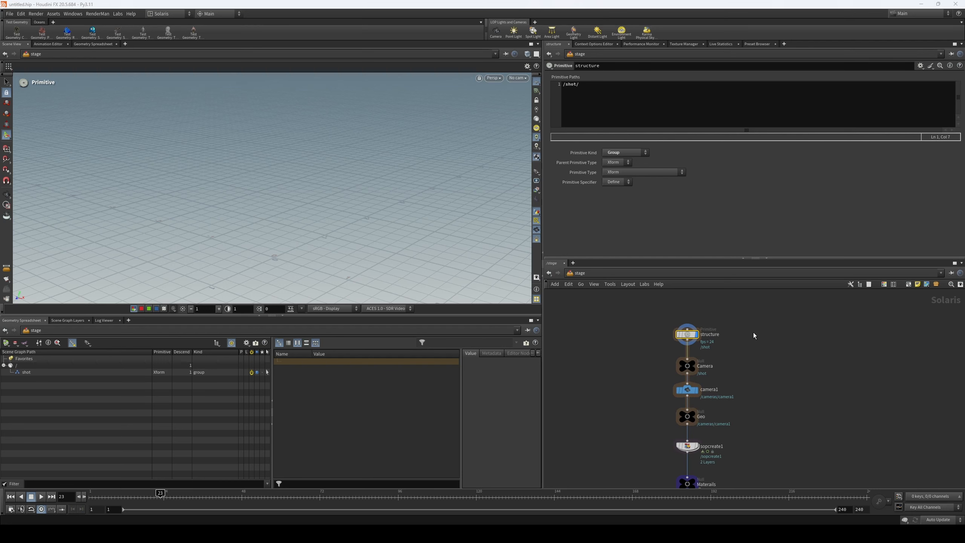
pyautogui.press('Tab')
pyautogui.write('sta')
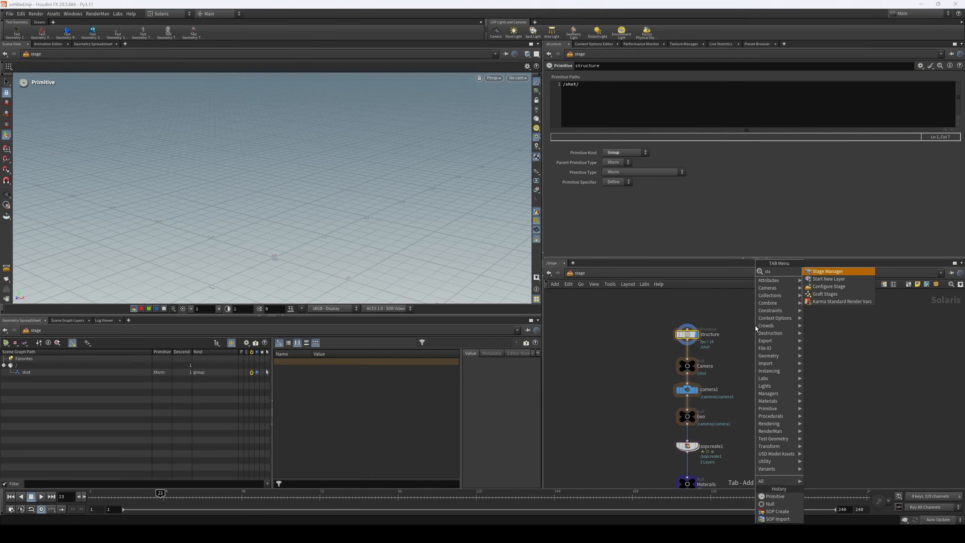
pyautogui.click(855, 273)
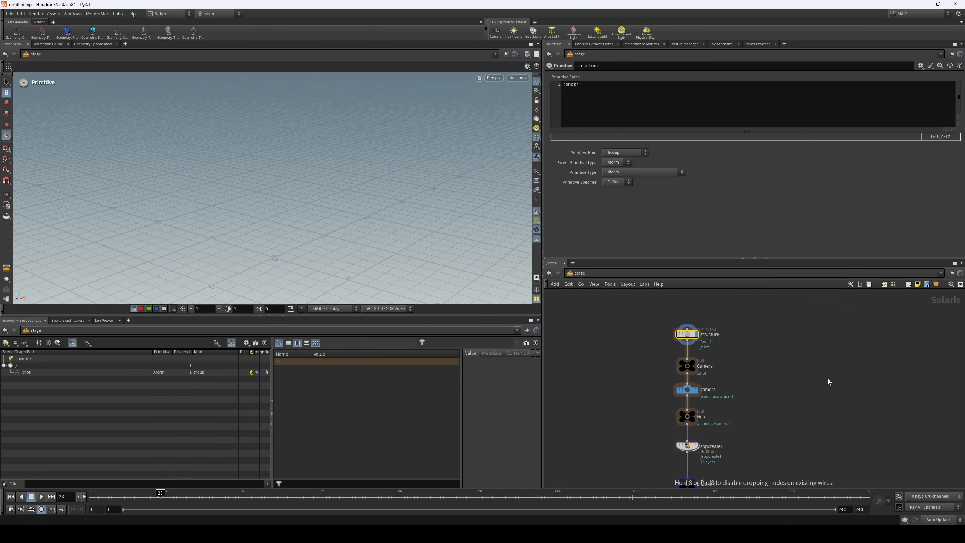
pyautogui.click(830, 356)
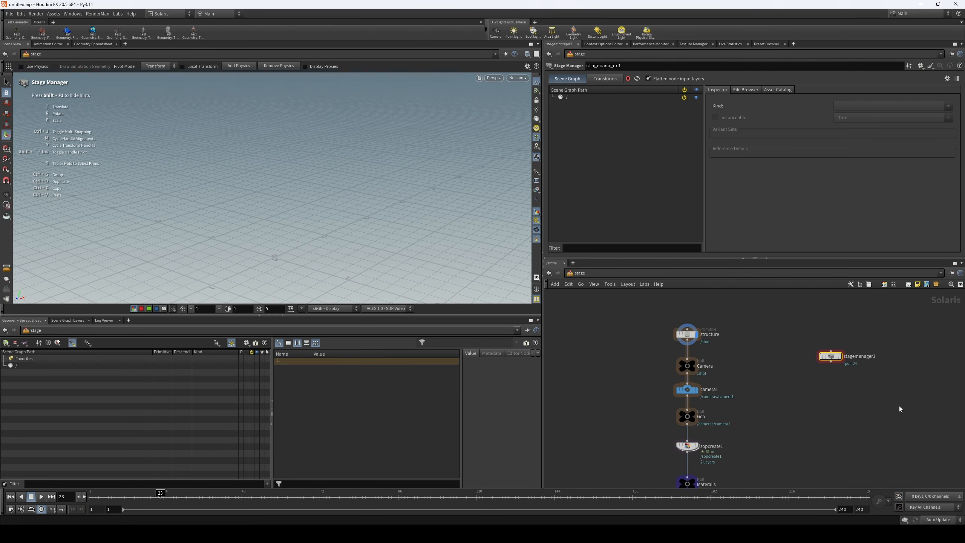
pyautogui.scroll(-4, 836, 384)
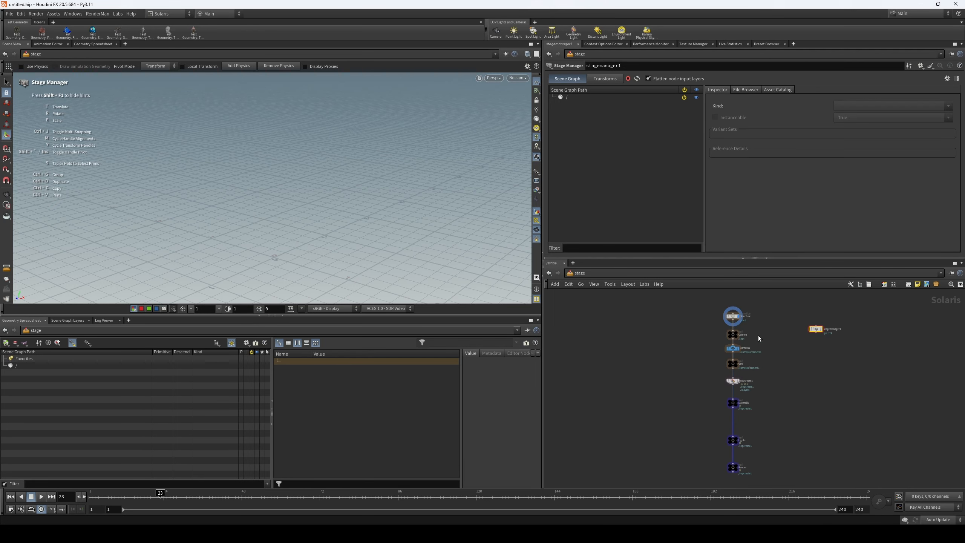
pyautogui.moveTo(815, 329); pyautogui.dragTo(767, 455)
pyautogui.scroll(3, 795, 437)
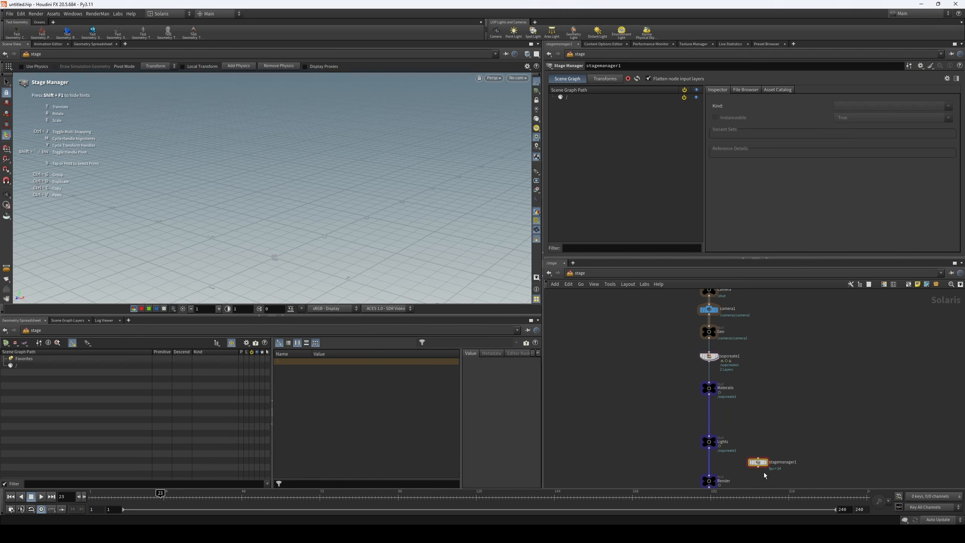
pyautogui.press('Delete')
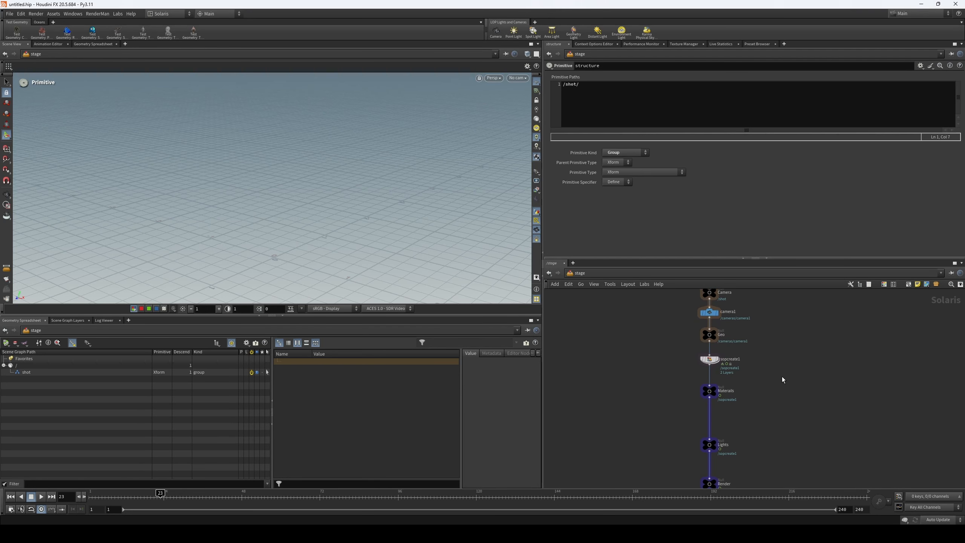
# - Add /shot/camera/ as a second primitive path on the structure node and expand shot in the scene graph
pyautogui.moveTo(769, 341); pyautogui.dragTo(768, 359, button='middle')
pyautogui.moveTo(659, 297); pyautogui.dragTo(658, 327, button='middle')
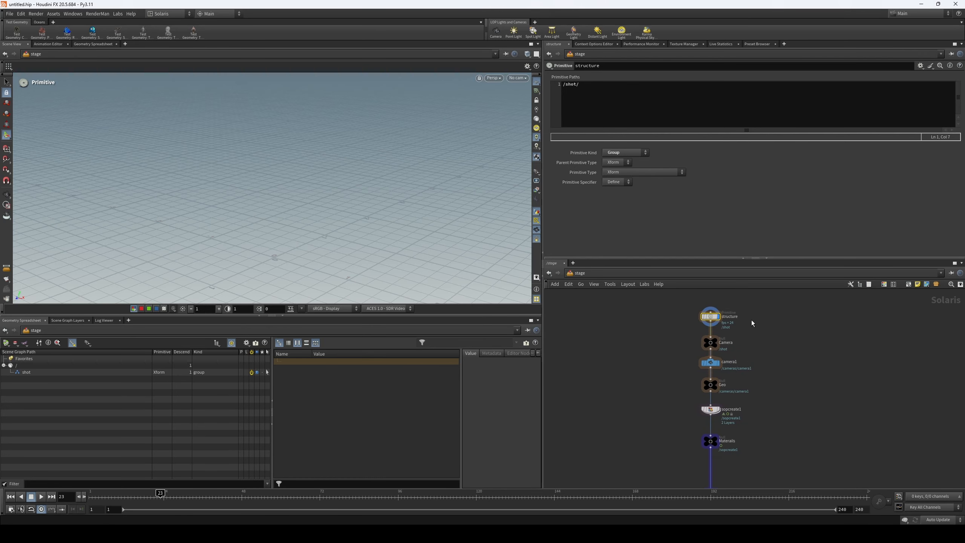
pyautogui.moveTo(622, 97); pyautogui.dragTo(513, 91)
pyautogui.hotkey('ctrl', 'c')
pyautogui.click(616, 90)
pyautogui.press('Return')
pyautogui.hotkey('ctrl', 'v')
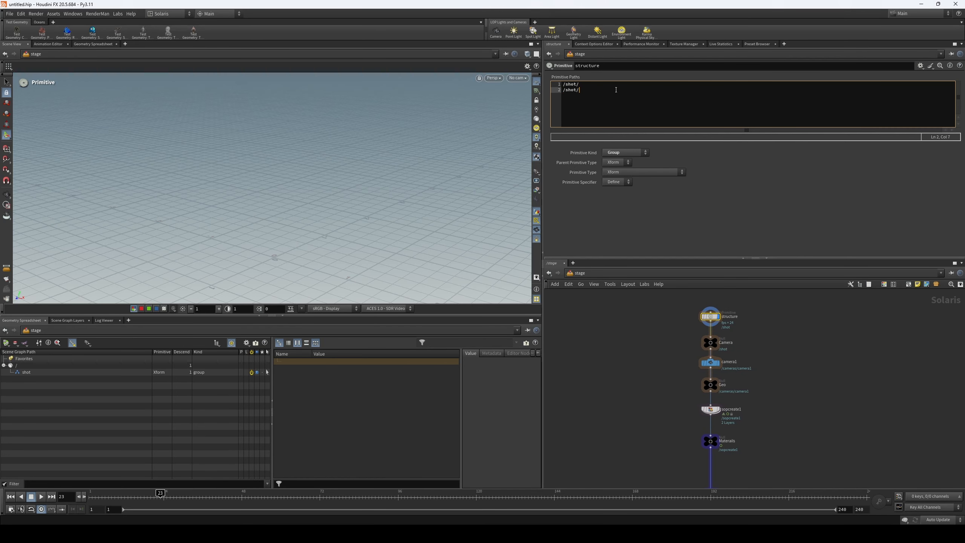
pyautogui.write('came')
pyautogui.write('era')
pyautogui.write('/')
pyautogui.press('Return')
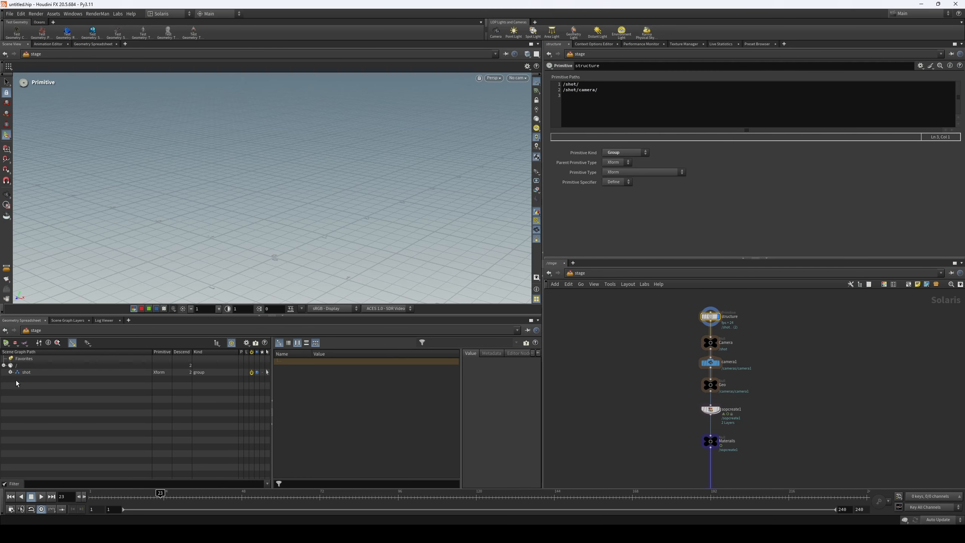
pyautogui.click(10, 372)
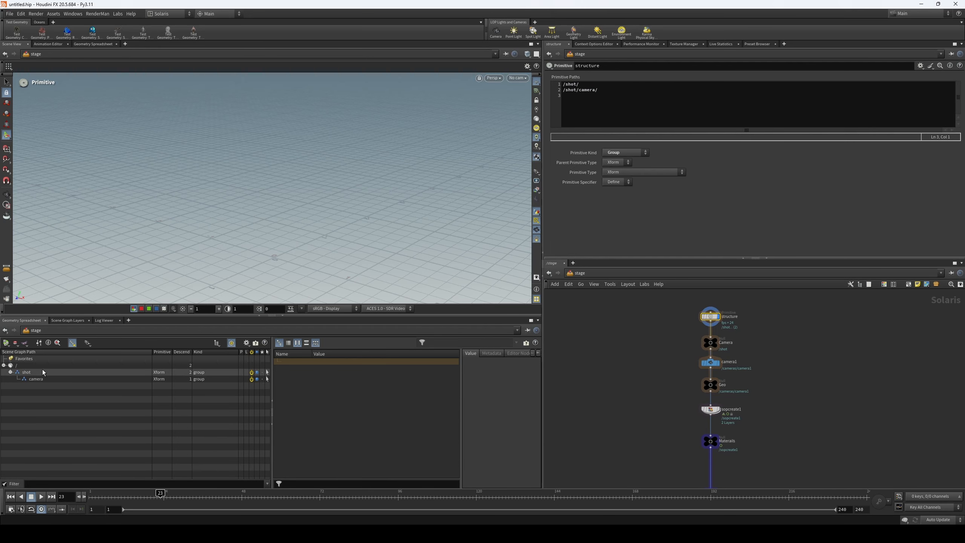
# - Add /shot/geo/ as the third primitive path on the structure node
pyautogui.moveTo(600, 99); pyautogui.dragTo(559, 90)
pyautogui.click(650, 98)
pyautogui.write('/shot/camera/')
pyautogui.press('BackSpace')
pyautogui.press('BackSpace')
pyautogui.press('BackSpace')
pyautogui.press('BackSpace')
pyautogui.press('BackSpace')
pyautogui.press('BackSpace')
pyautogui.press('BackSpace')
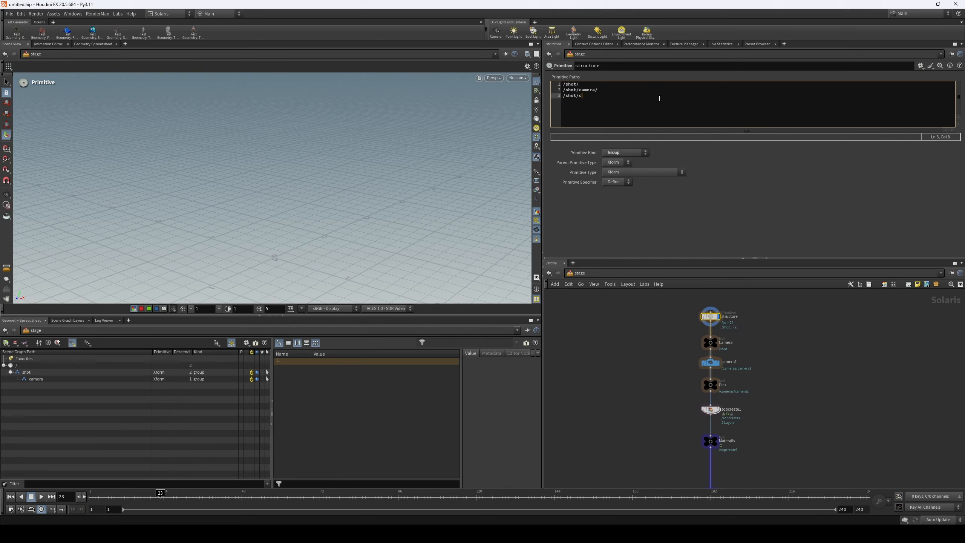
pyautogui.write('geo/')
# - Add a /shot/lights/ line below the geo path in the structure node's primitive paths
pyautogui.press('Return')
pyautogui.write('/shot/camera/')
pyautogui.press('BackSpace')
pyautogui.press('BackSpace')
pyautogui.press('BackSpace')
pyautogui.press('BackSpace')
pyautogui.write('lightd')
# - Insert the path /shot/geo/materials/ between the geo and lights lines and apply the structure node's primitive paths
pyautogui.moveTo(589, 95); pyautogui.dragTo(564, 96)
pyautogui.click(601, 98)
pyautogui.press('Return')
pyautogui.write('/shot/geo/')
pyautogui.press('BackSpace')
pyautogui.press('BackSpace')
pyautogui.write('o.')
pyautogui.write('materials')
pyautogui.press('Return')
pyautogui.press('BackSpace')
pyautogui.click(569, 342)
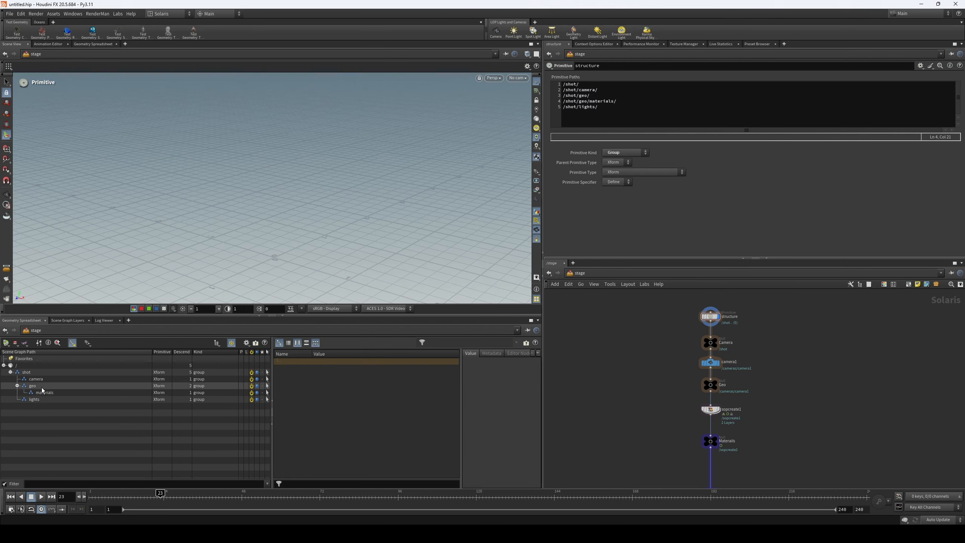
# - Select the Render null to examine the scene graph hierarchy at the end of the chain
pyautogui.click(633, 104)
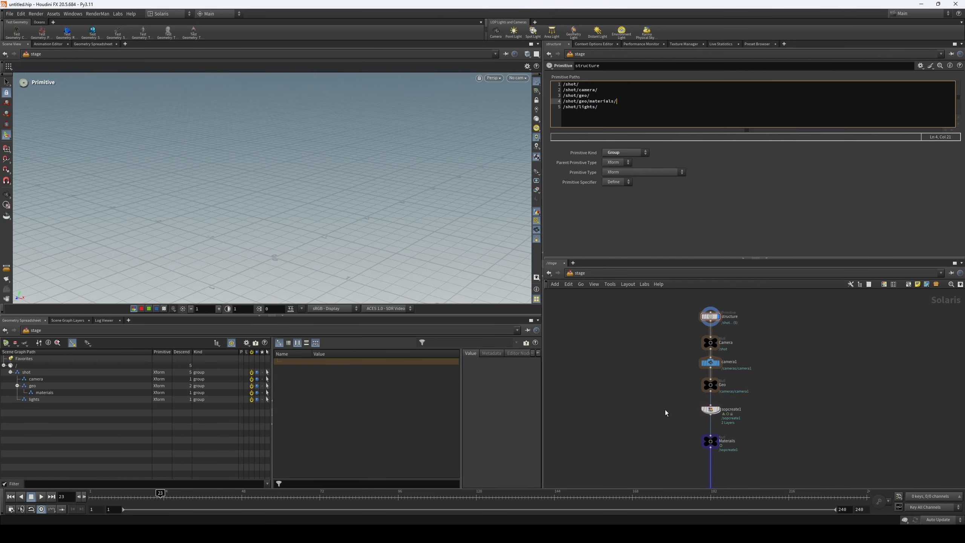
pyautogui.moveTo(665, 410); pyautogui.dragTo(652, 341, button='middle')
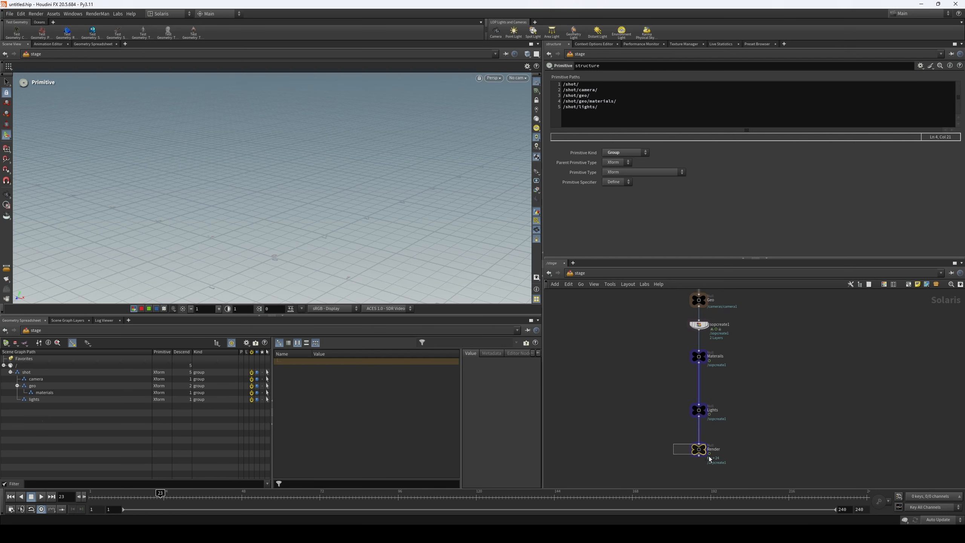
pyautogui.moveTo(707, 455); pyautogui.dragTo(707, 455)
pyautogui.moveTo(622, 390); pyautogui.dragTo(617, 439, button='middle')
pyautogui.moveTo(635, 354); pyautogui.dragTo(627, 396, button='middle')
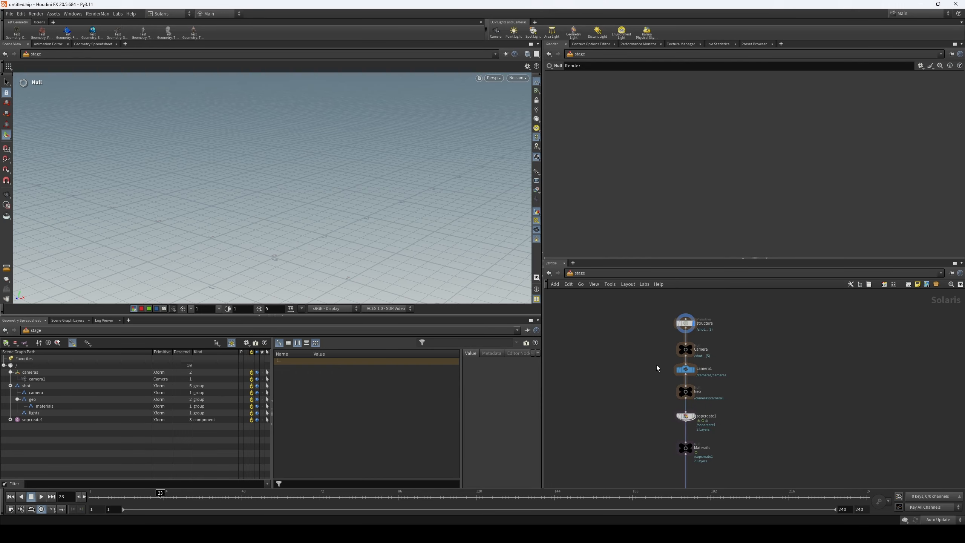
# - Copy the camera path from the structure node and set camera1's primitive path to /shot/camera/$OS
pyautogui.click(685, 369)
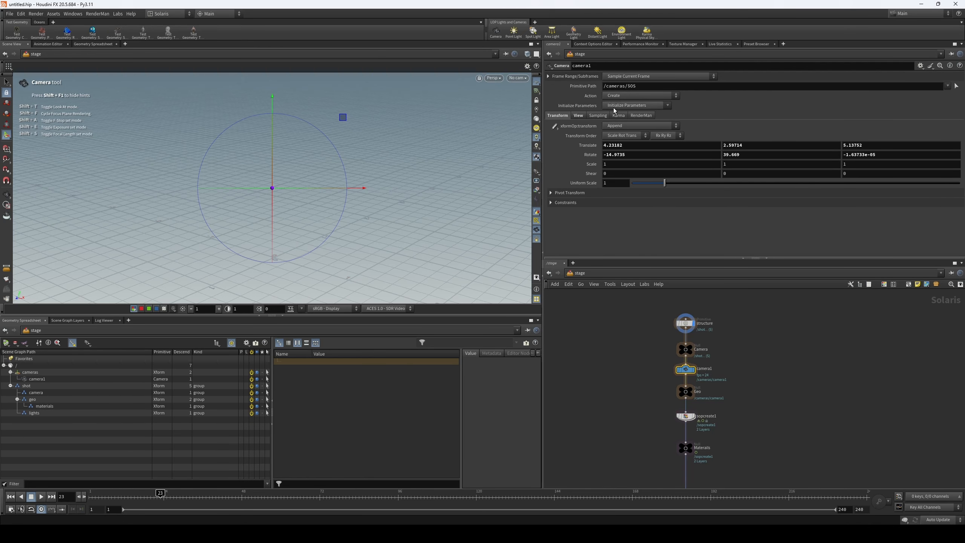
pyautogui.click(688, 323)
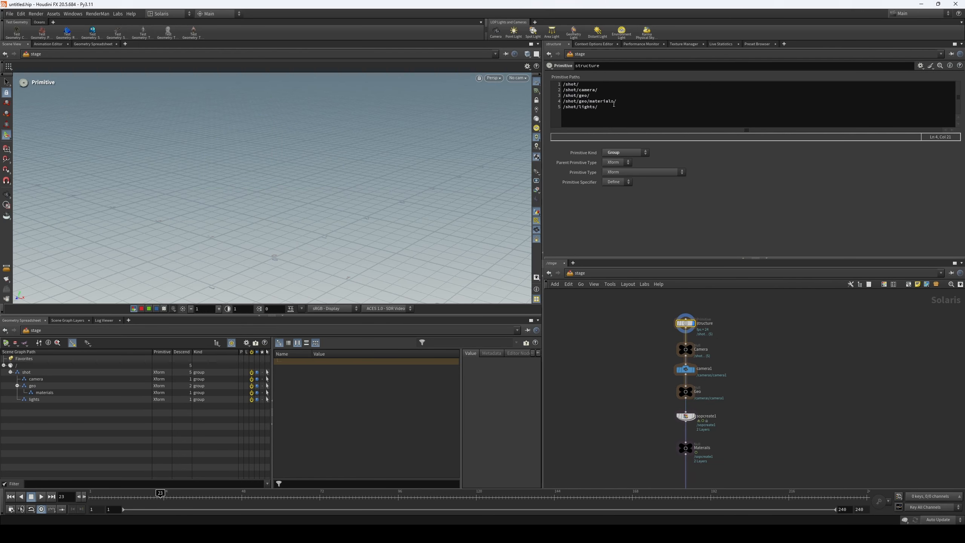
pyautogui.moveTo(604, 90); pyautogui.dragTo(552, 89)
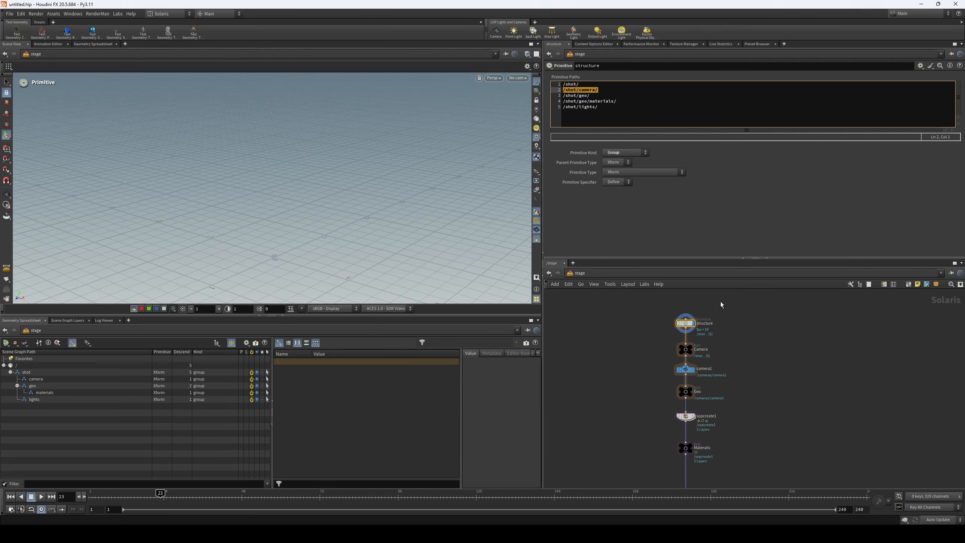
pyautogui.click(684, 369)
pyautogui.moveTo(648, 86); pyautogui.dragTo(574, 94)
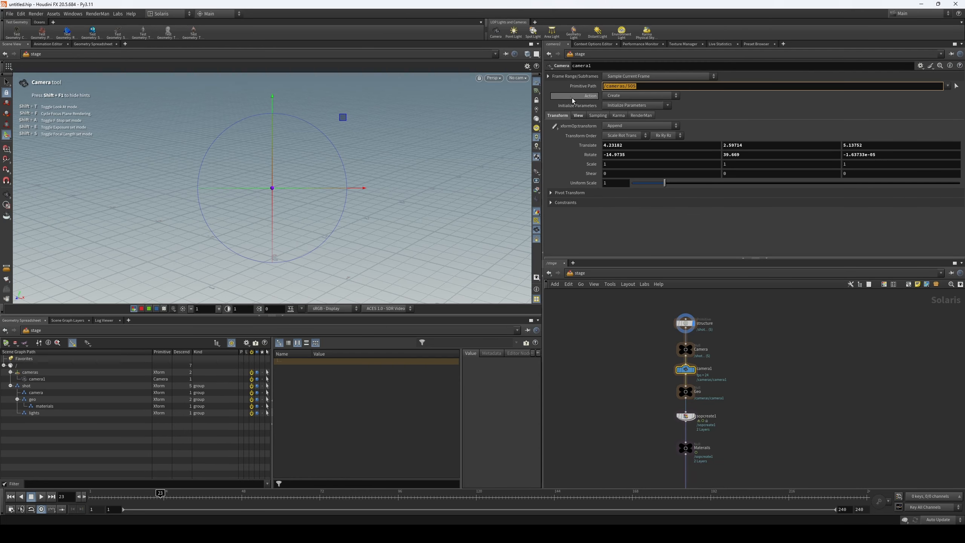
pyautogui.write('/shot/camera/')
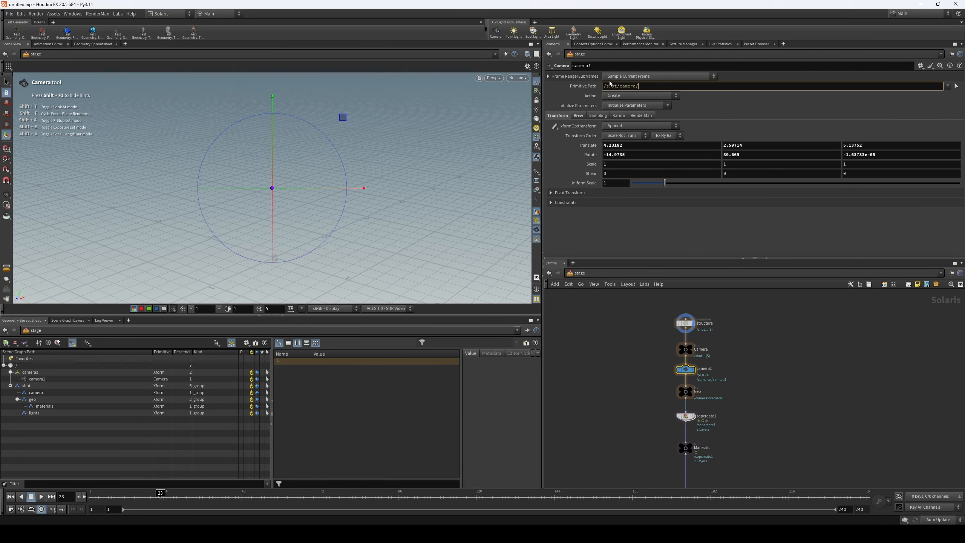
pyautogui.write('$OS')
pyautogui.press('Return')
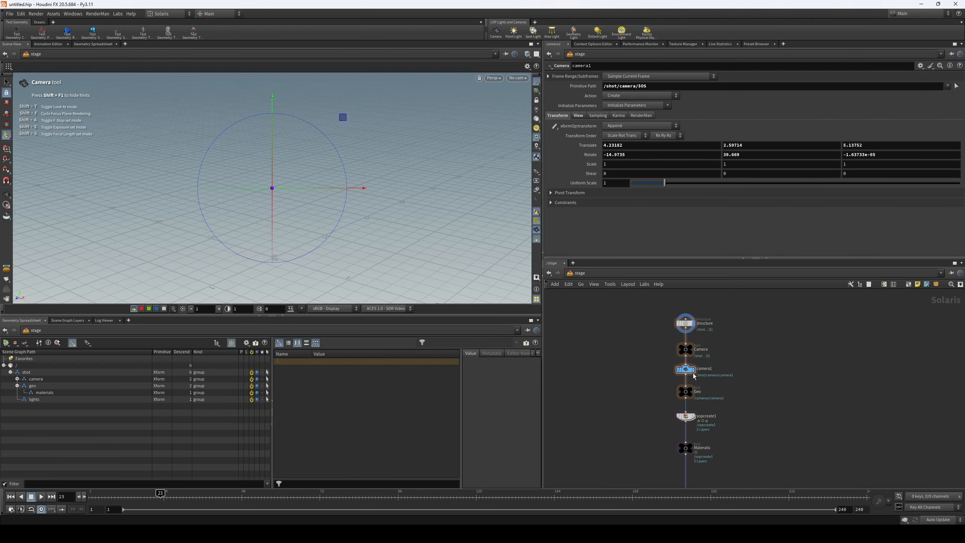
# - Expand the camera group in the scene graph and display the stage at the camera1 node
pyautogui.scroll(1, 693, 372)
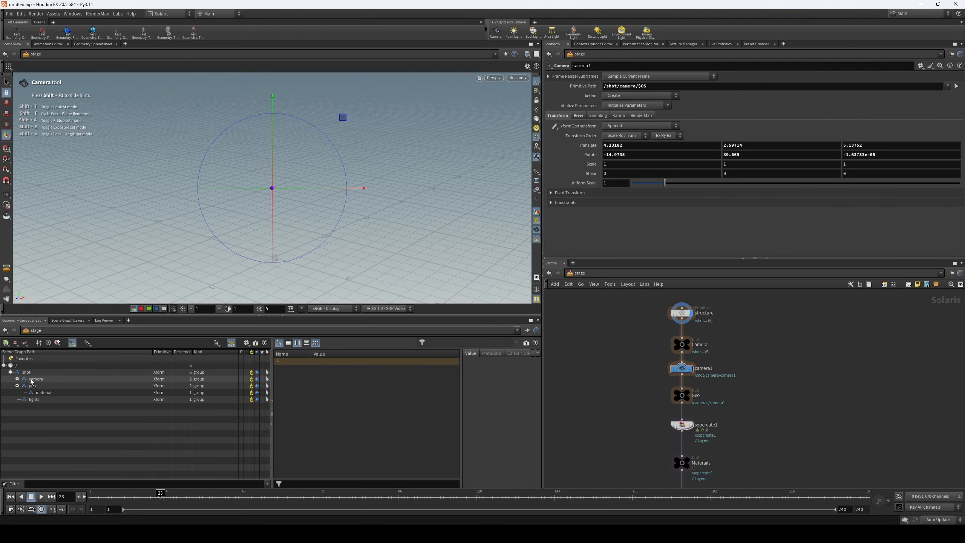
pyautogui.click(17, 379)
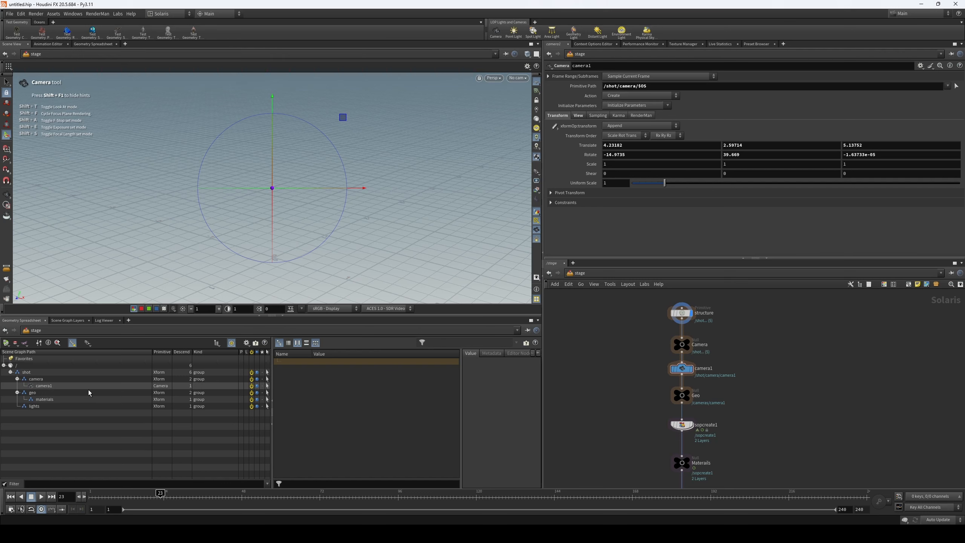
pyautogui.click(691, 368)
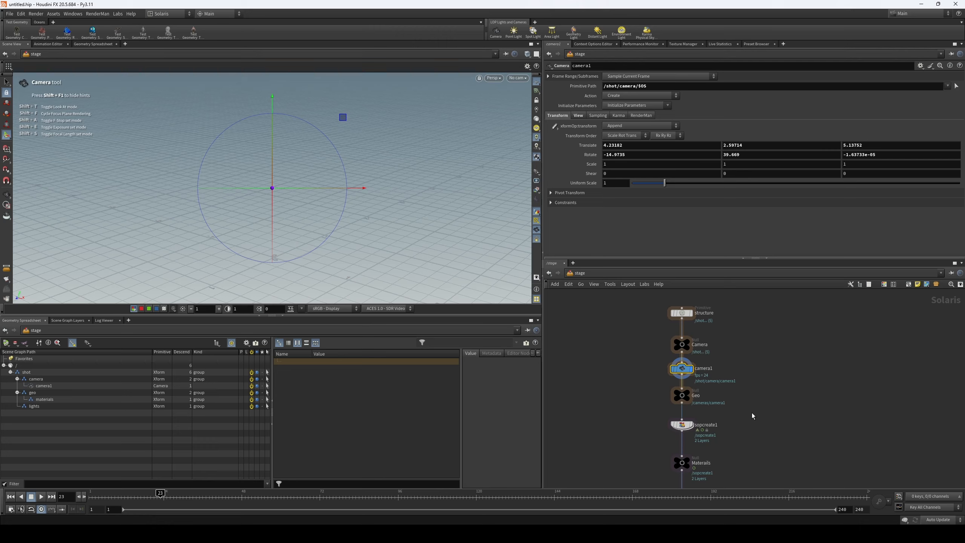
# - Rename the SOP Create node test_geo, set its import path prefix to /shot/geo/$OS, and collapse its scene graph entry
pyautogui.moveTo(768, 433); pyautogui.dragTo(760, 413, button='middle')
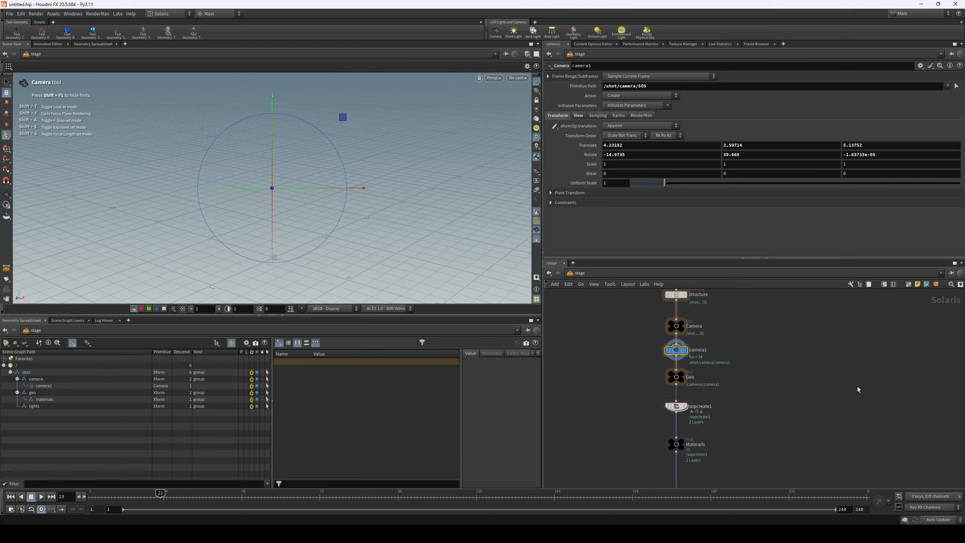
pyautogui.scroll(-1, 740, 388)
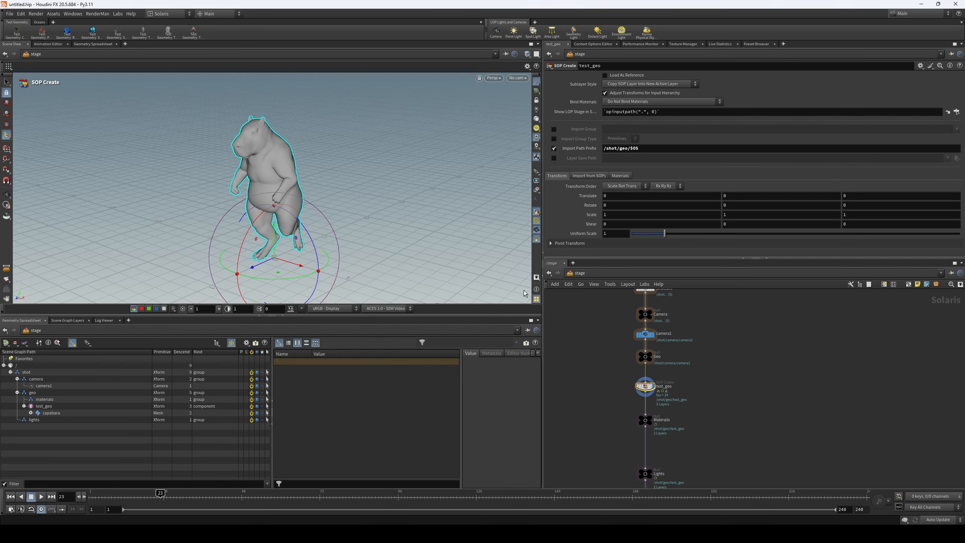
pyautogui.click(23, 406)
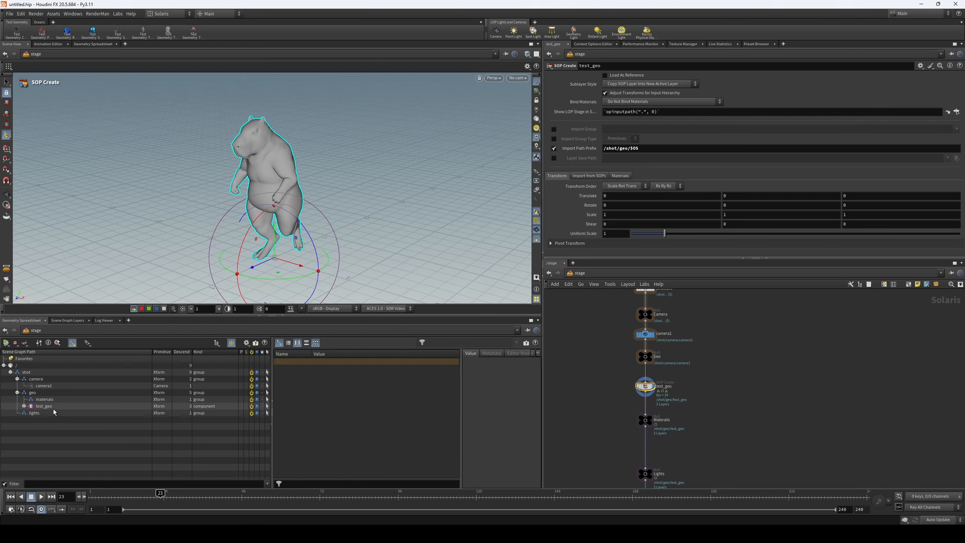
# - Move the Materials, Lights and Render nulls down together to leave space below test_geo
pyautogui.moveTo(614, 414); pyautogui.dragTo(621, 381, button='middle')
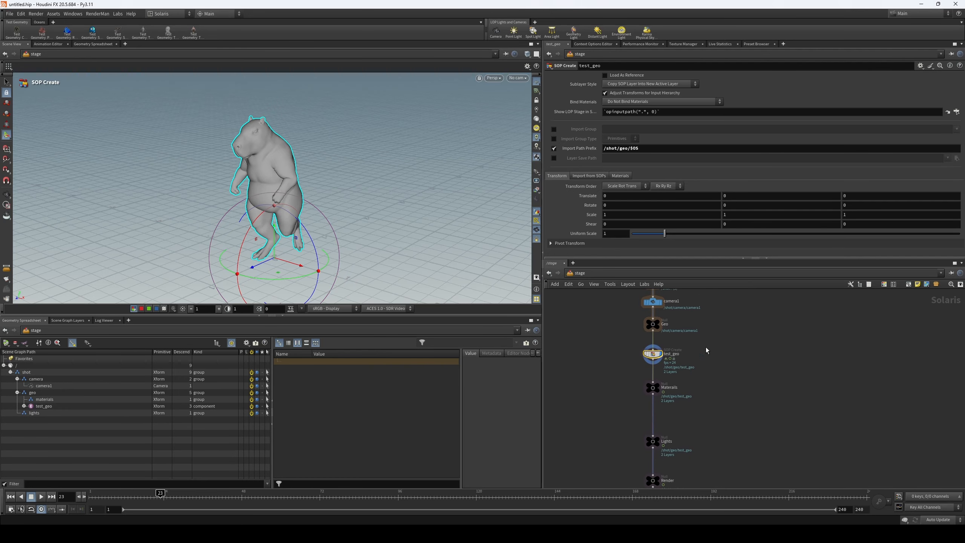
pyautogui.moveTo(713, 359); pyautogui.dragTo(725, 345, button='middle')
pyautogui.scroll(2, 695, 391)
pyautogui.moveTo(696, 391); pyautogui.dragTo(701, 370, button='middle')
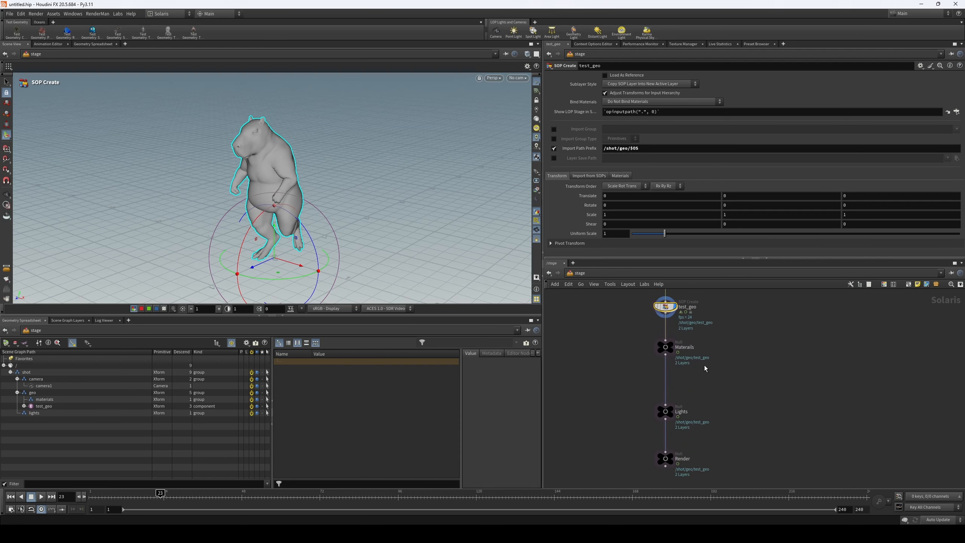
pyautogui.moveTo(723, 479); pyautogui.dragTo(642, 335)
pyautogui.moveTo(666, 347); pyautogui.dragTo(665, 390)
pyautogui.moveTo(693, 334); pyautogui.dragTo(702, 364, button='middle')
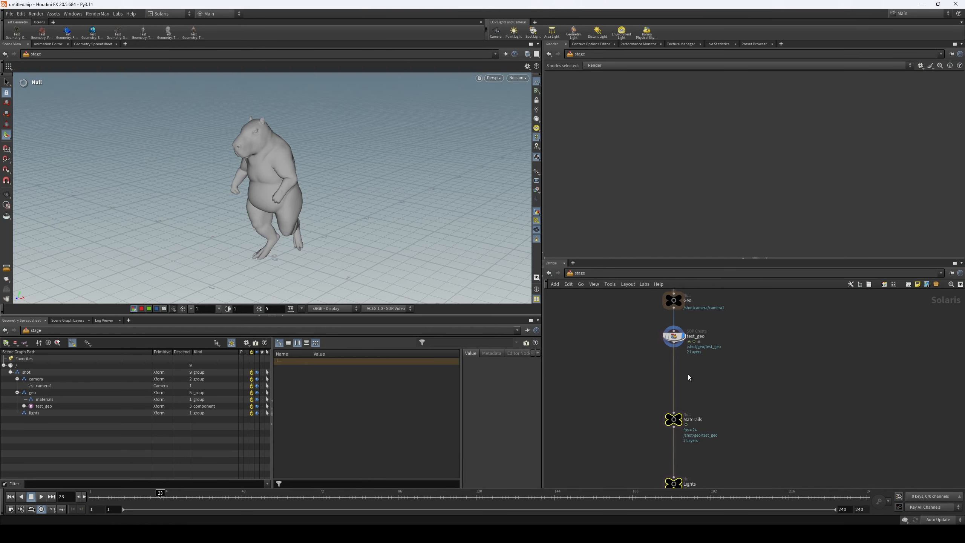
# - Add a Render Geometry Settings node and insert it into the chain between test_geo and the Materials null
pyautogui.click(762, 376)
pyautogui.moveTo(744, 374); pyautogui.dragTo(718, 383, button='middle')
pyautogui.press('Tab')
pyautogui.write('geo s')
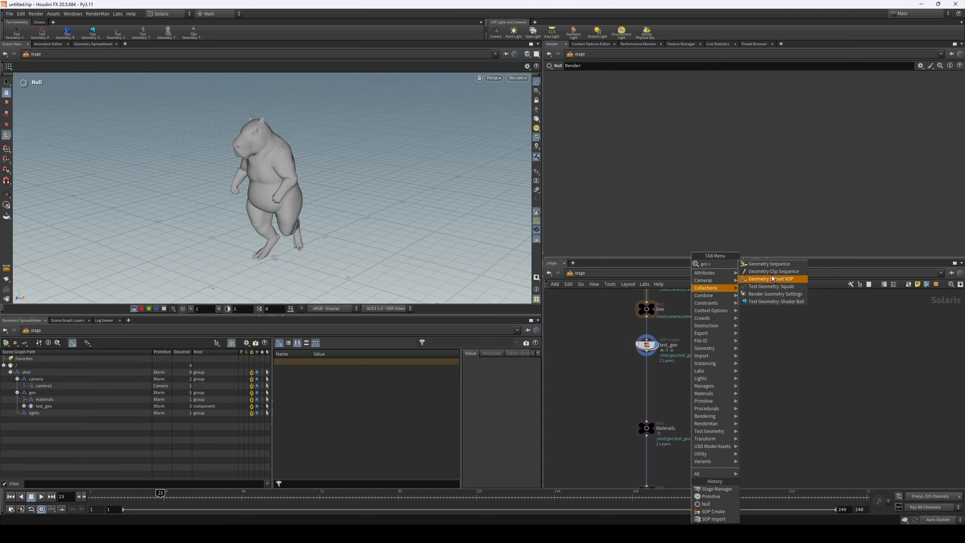
pyautogui.click(801, 297)
pyautogui.click(692, 388)
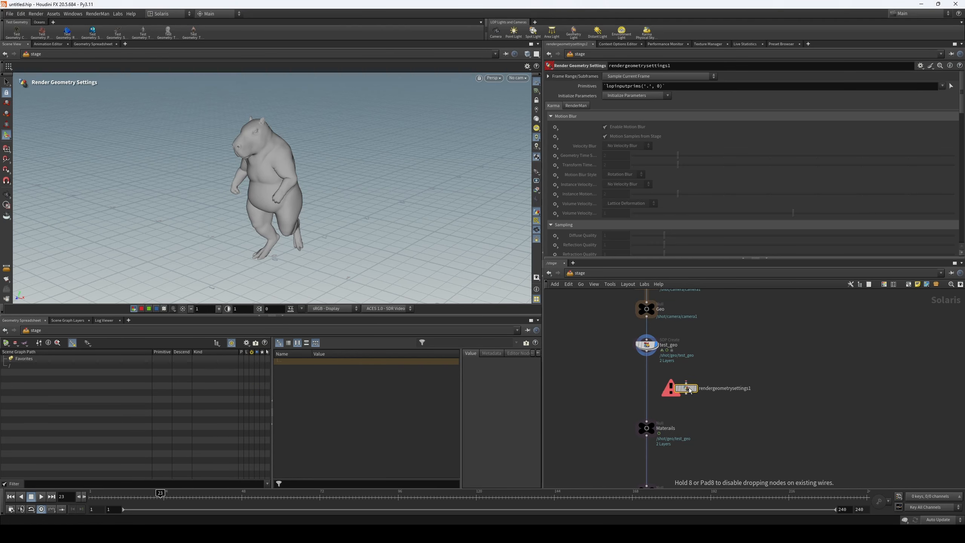
pyautogui.moveTo(691, 388); pyautogui.dragTo(648, 380)
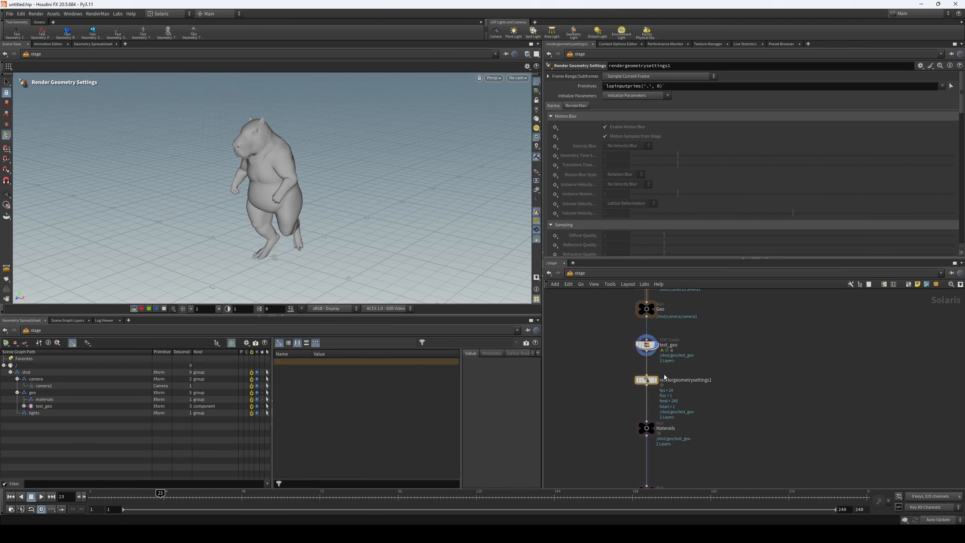
# - Display the render geometry settings node, show its RenderMan attributes, and assign /shot/geo/test_geo from the scene graph as its primitives
pyautogui.click(656, 380)
pyautogui.click(568, 106)
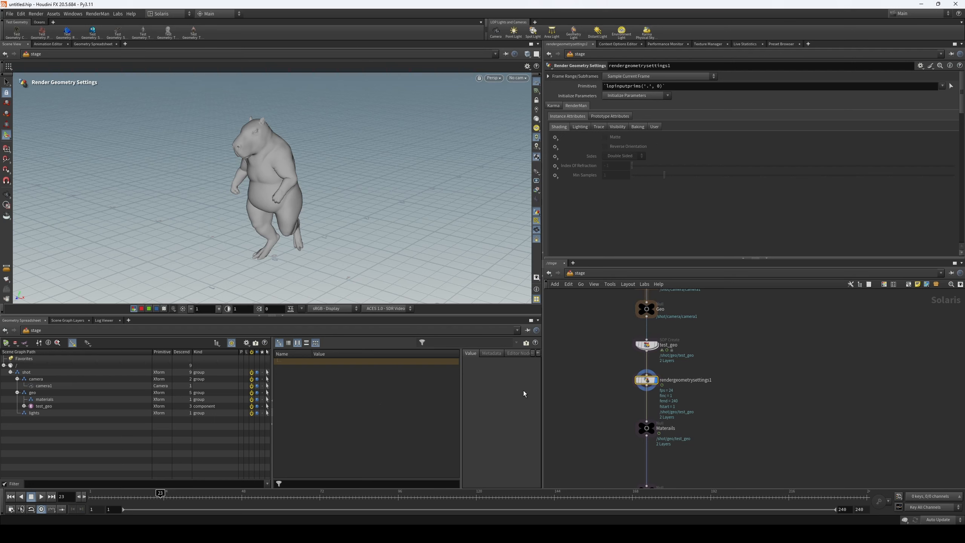
pyautogui.click(42, 406)
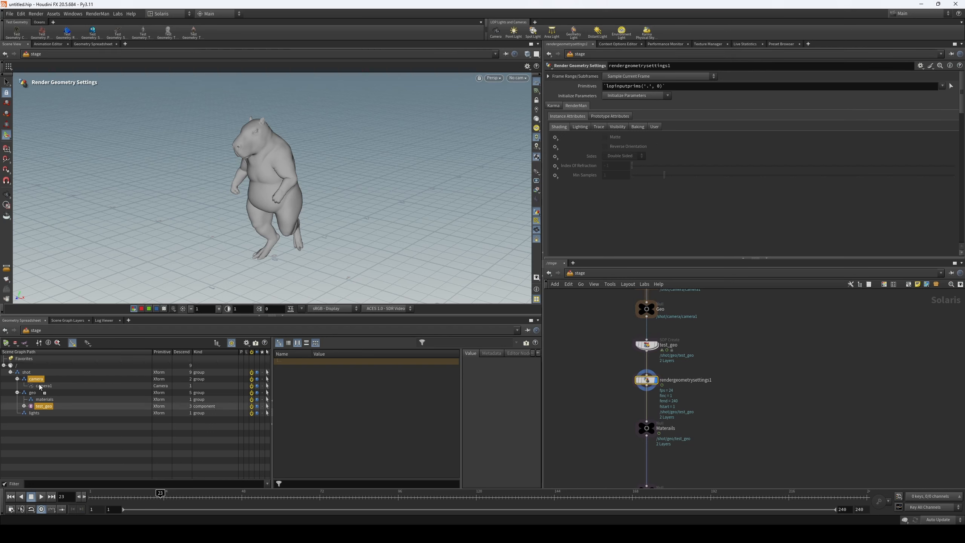
pyautogui.moveTo(669, 92); pyautogui.dragTo(674, 85)
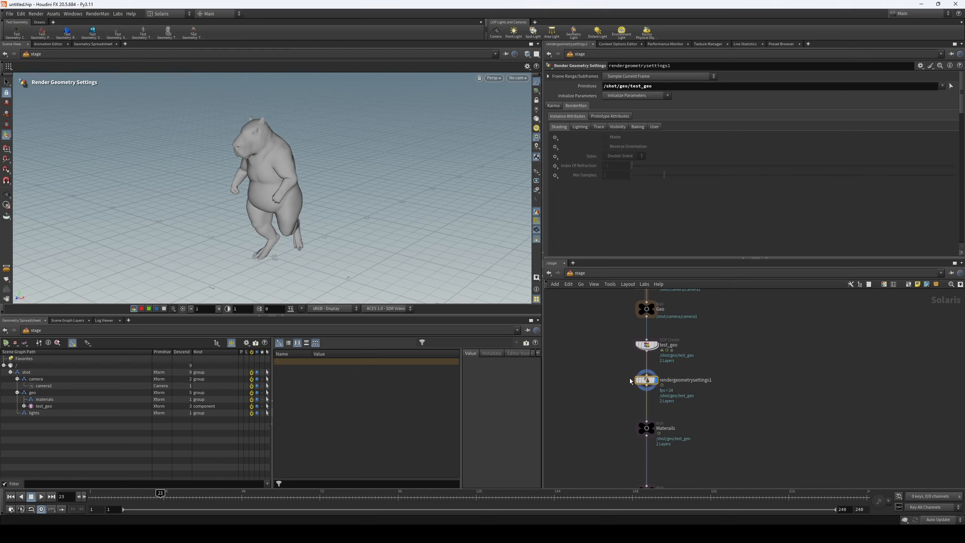
# - Initialize all parameters of the render geometry settings node to Set or Create
pyautogui.click(645, 345)
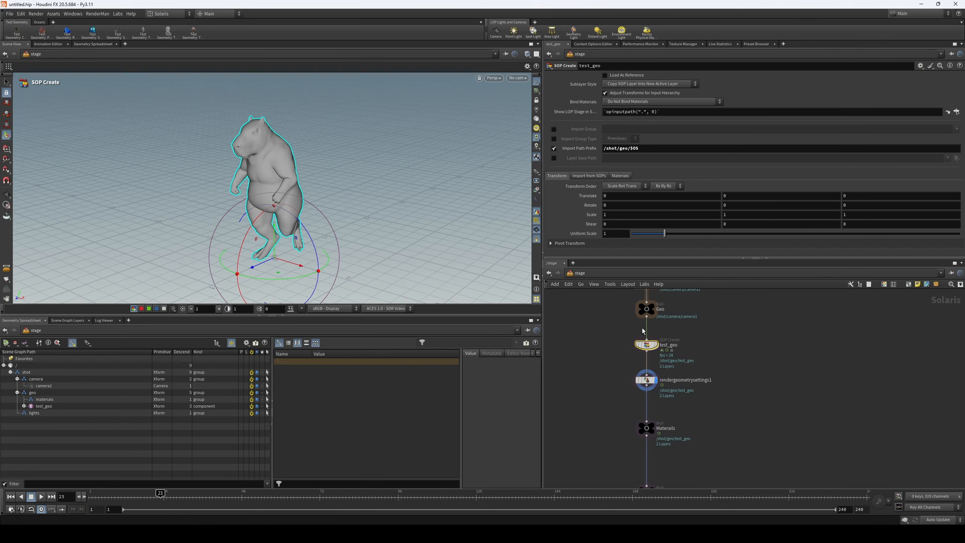
pyautogui.click(645, 379)
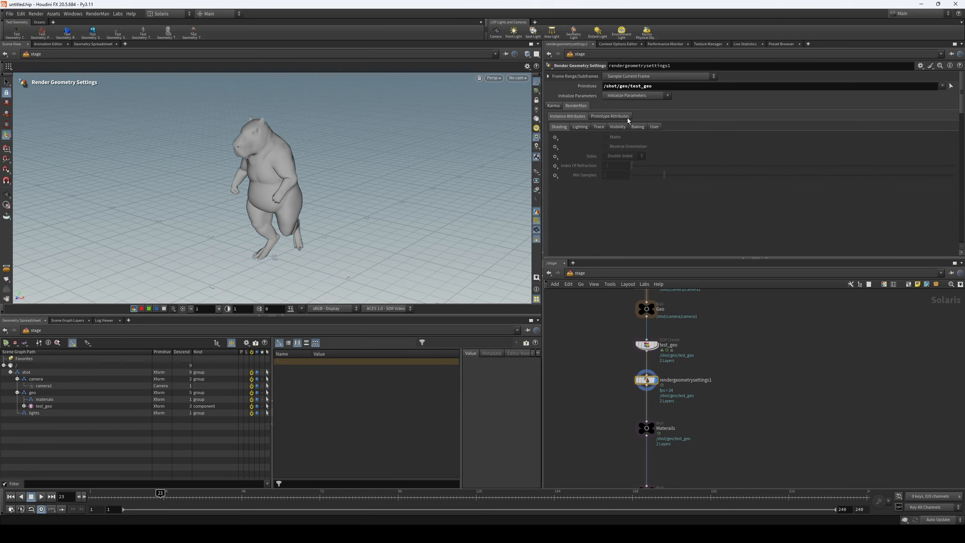
pyautogui.click(638, 96)
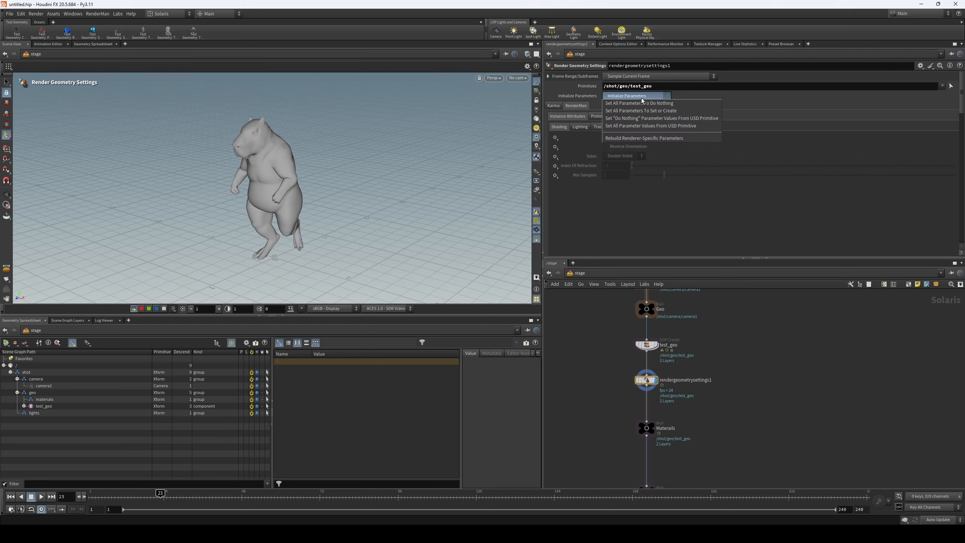
pyautogui.click(683, 113)
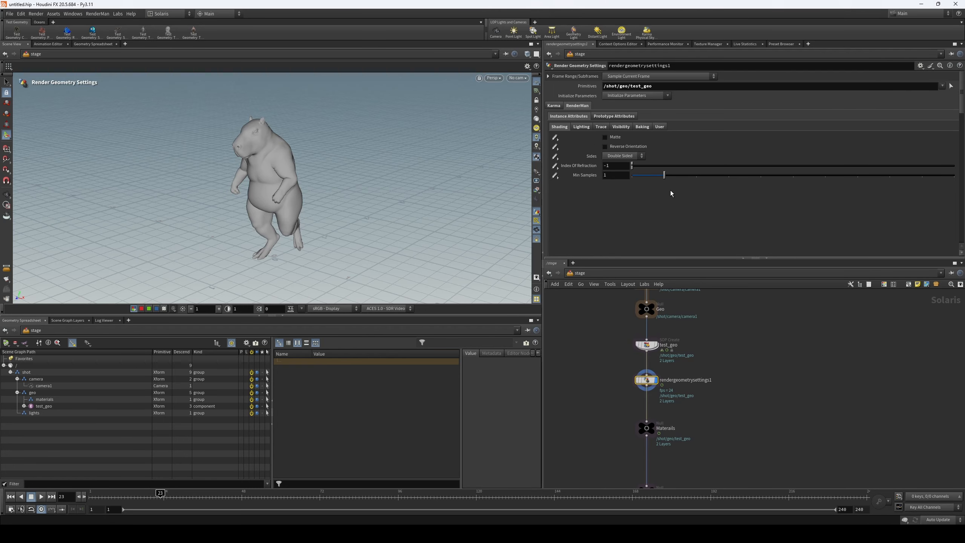
# - Examine the node's RenderMan instance attributes and its prototype shading, dicing and geometry attributes
pyautogui.click(581, 126)
pyautogui.click(619, 127)
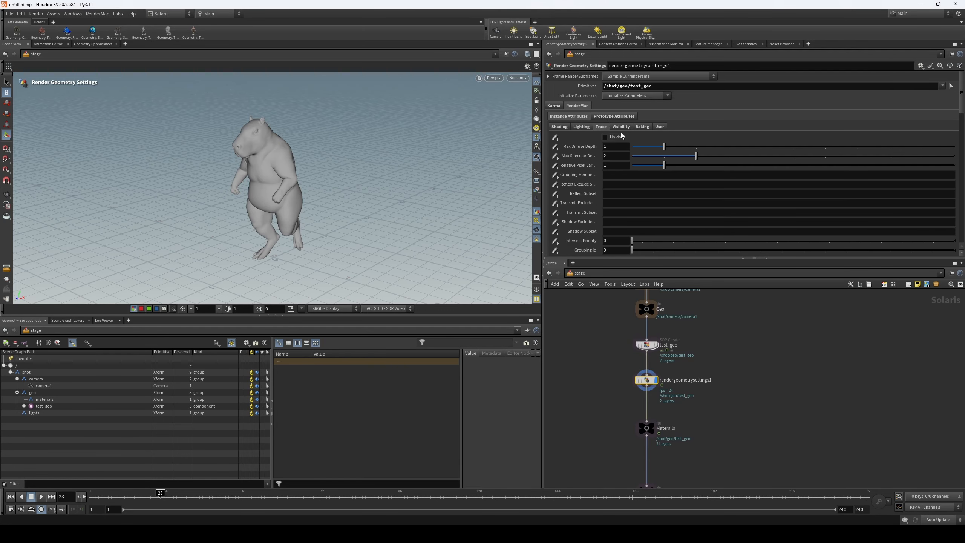
pyautogui.click(627, 116)
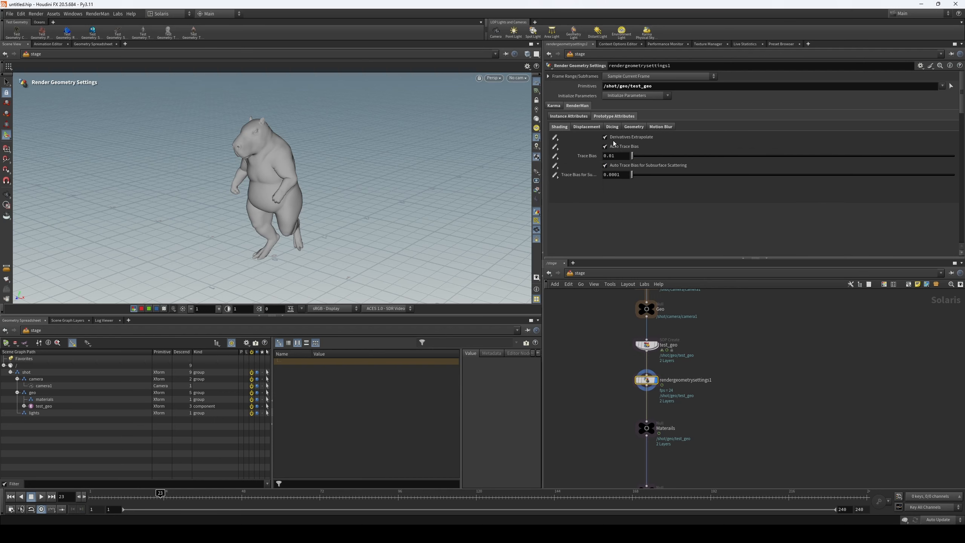
pyautogui.click(612, 127)
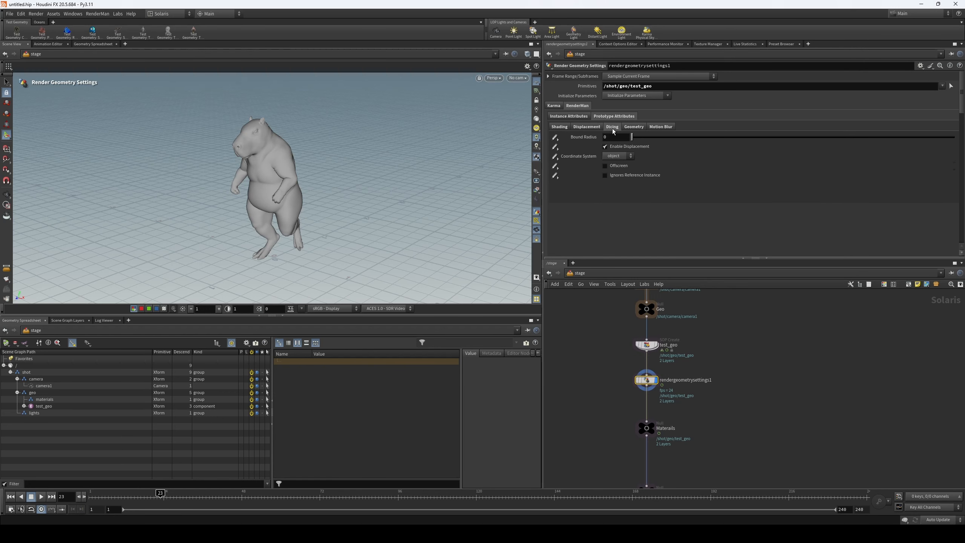
pyautogui.click(633, 127)
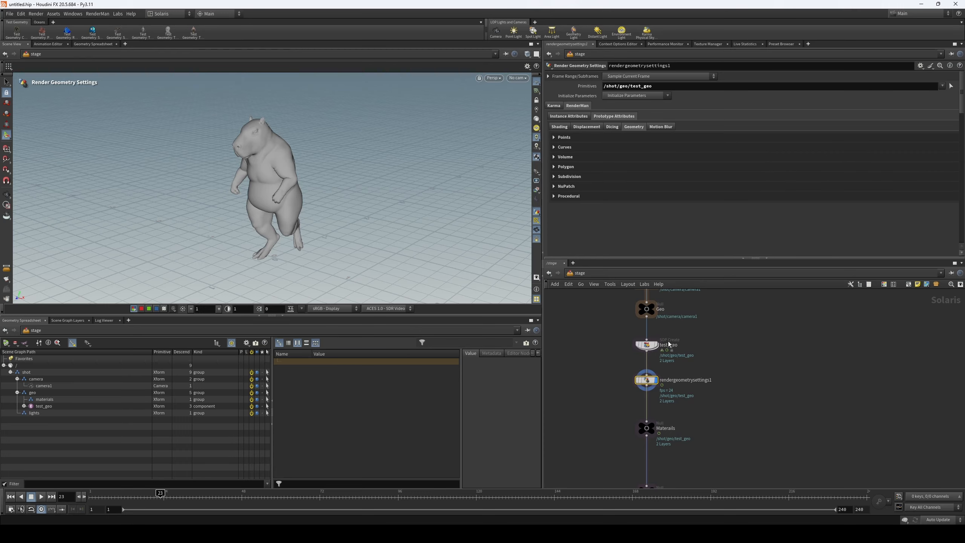
pyautogui.click(648, 346)
pyautogui.click(643, 379)
# - Look through camera1 in the viewport and switch the viewport renderer to RenderMan XPU
pyautogui.click(519, 78)
pyautogui.click(532, 90)
pyautogui.click(466, 78)
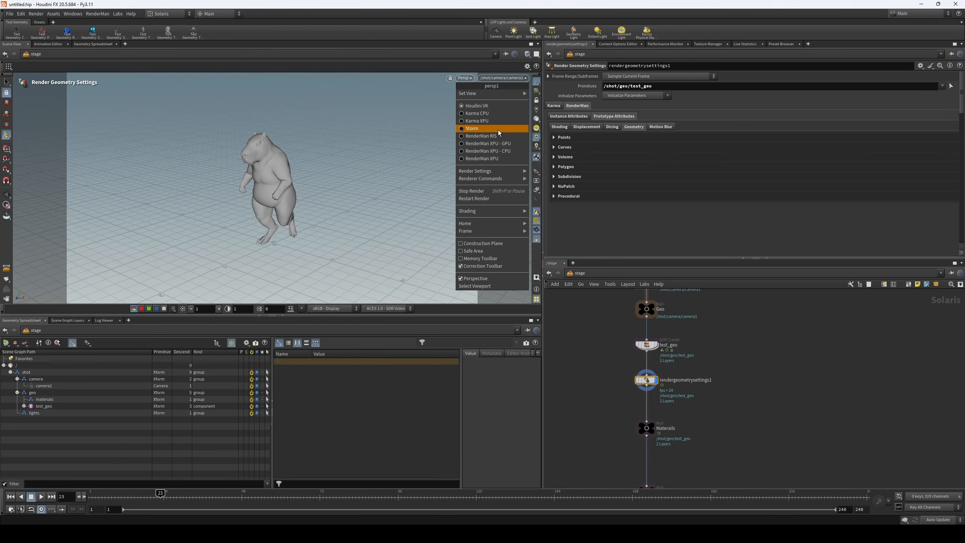
pyautogui.click(501, 159)
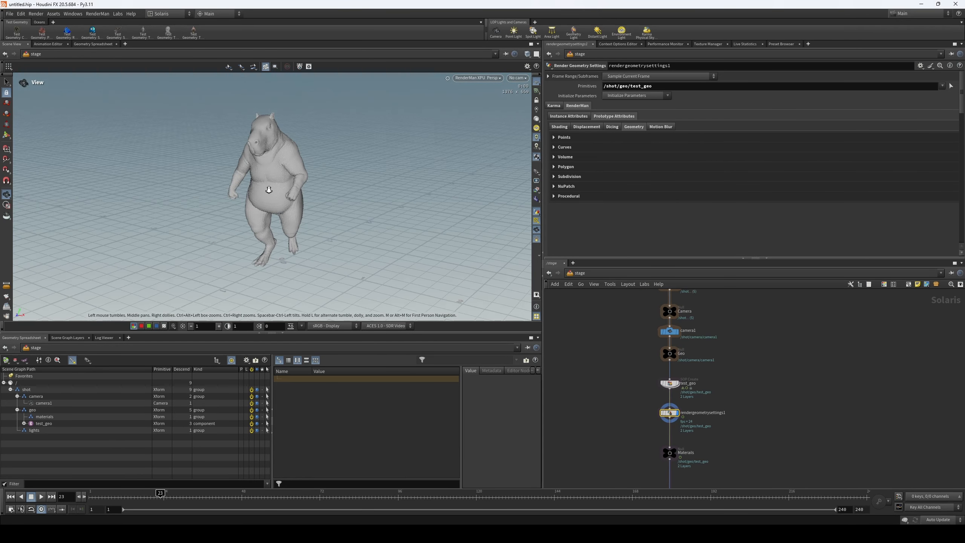
# - Examine the capybara's surface shading in the RenderMan XPU viewport from several angles and close up
pyautogui.moveTo(289, 194); pyautogui.dragTo(340, 198)
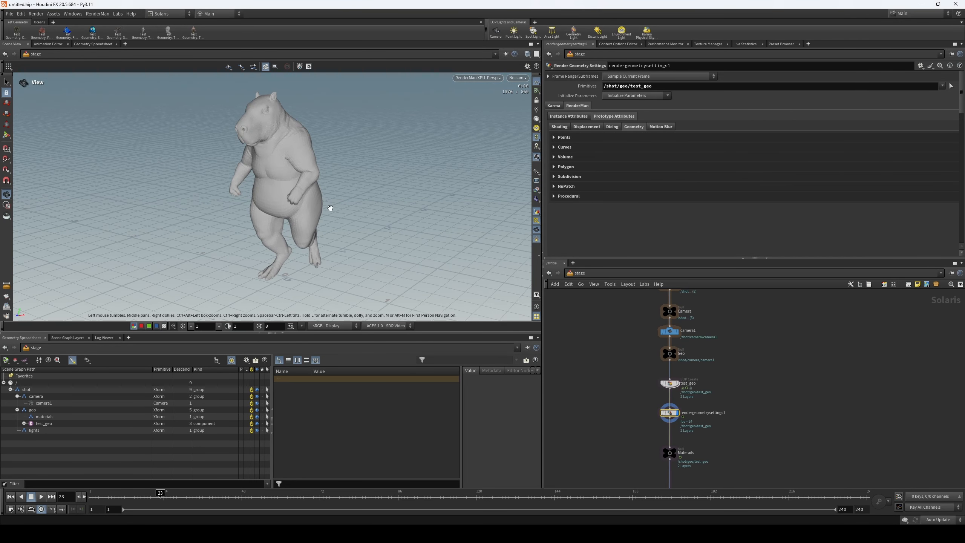
pyautogui.moveTo(719, 339); pyautogui.dragTo(731, 361, button='middle')
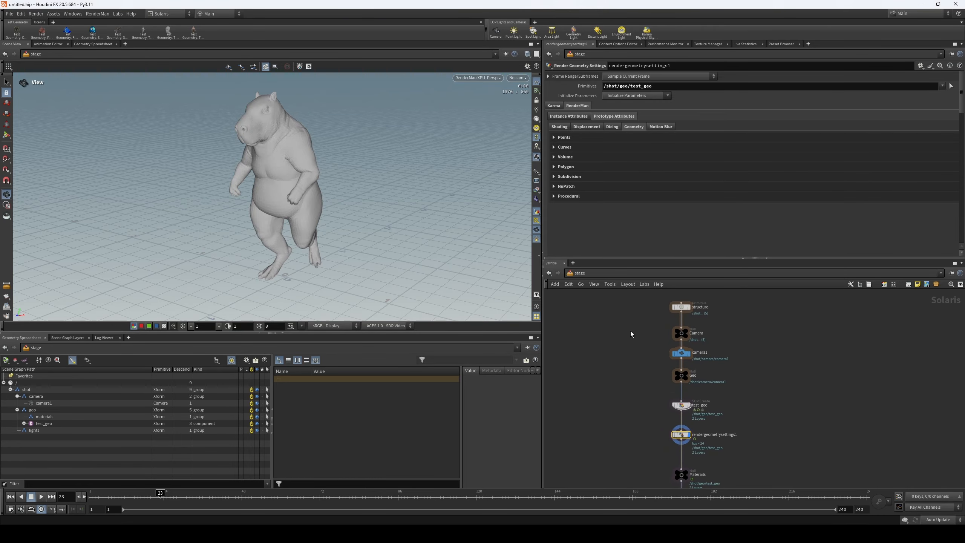
pyautogui.moveTo(310, 182); pyautogui.dragTo(292, 188)
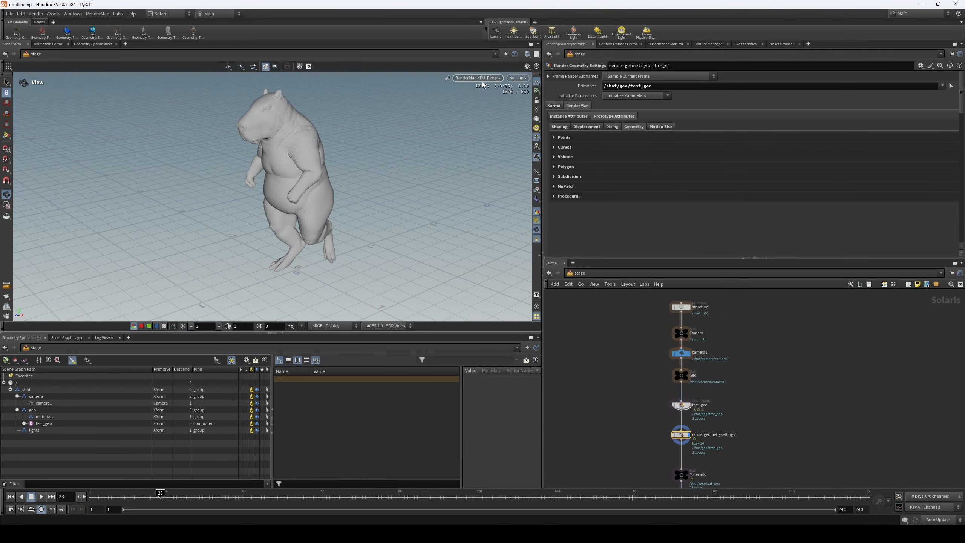
pyautogui.moveTo(341, 213); pyautogui.dragTo(339, 220, button='middle')
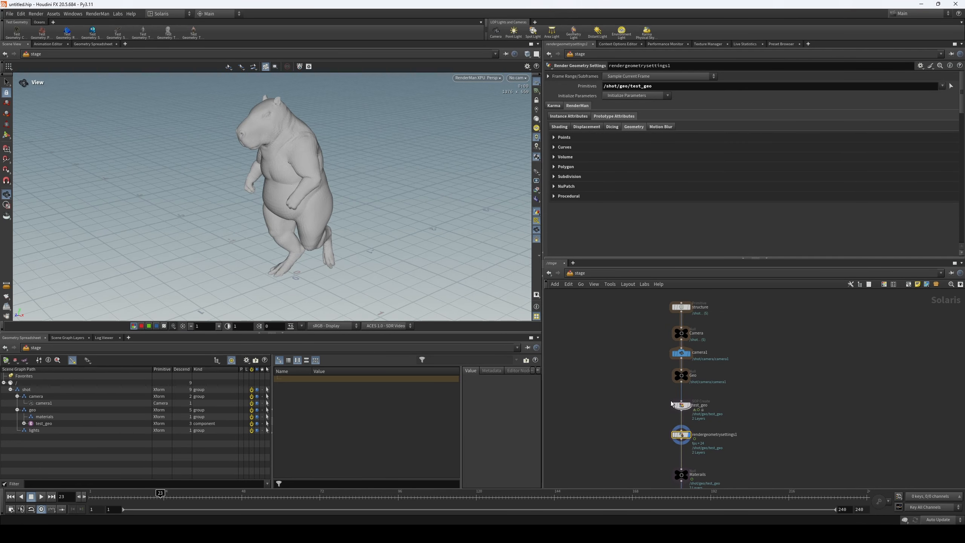
pyautogui.moveTo(318, 177); pyautogui.dragTo(316, 182, button='middle')
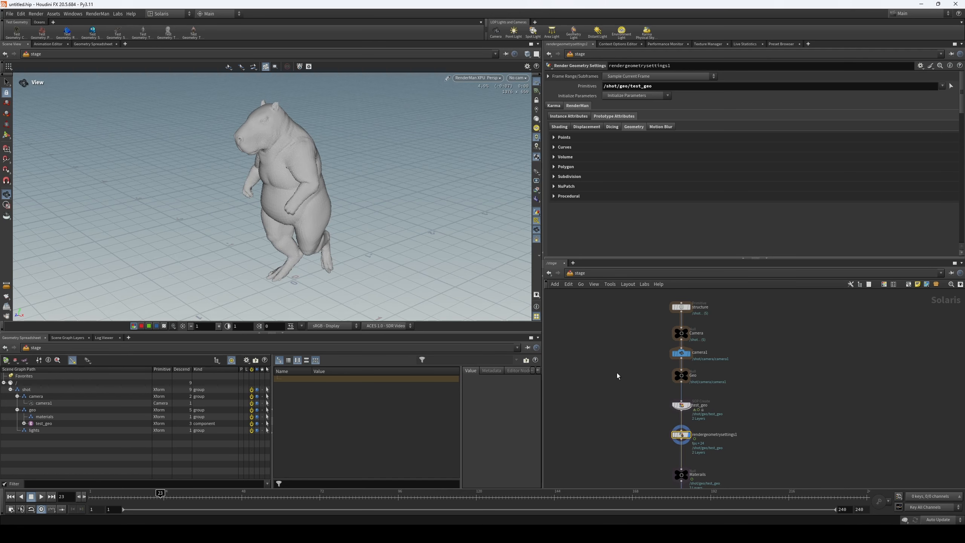
pyautogui.moveTo(321, 238); pyautogui.dragTo(321, 210)
pyautogui.scroll(4, 424, 129)
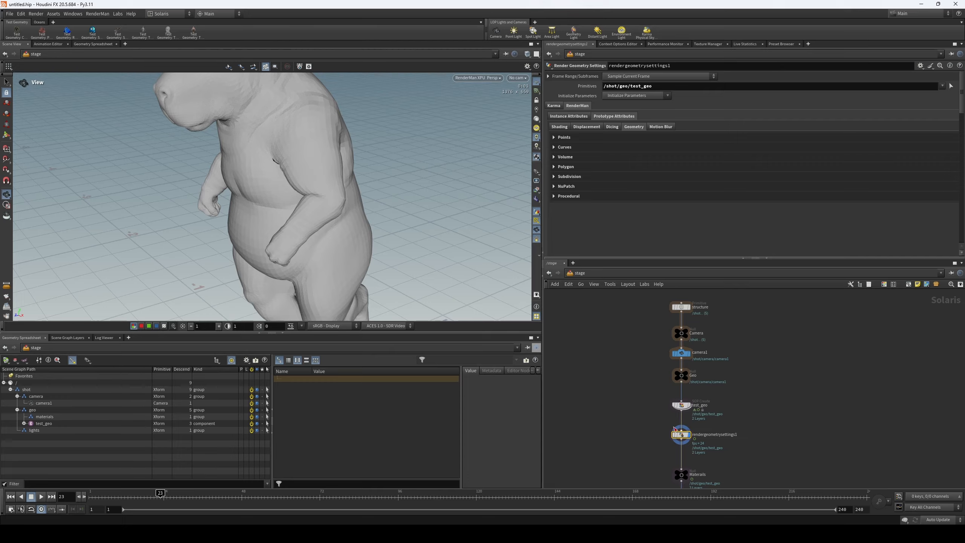
pyautogui.scroll(3, 660, 429)
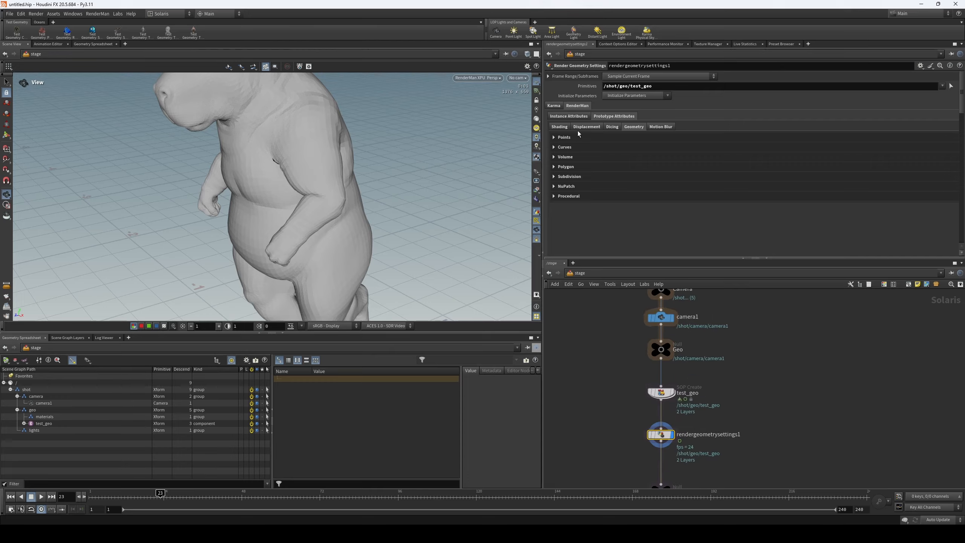
# - Enable Smooth Normals in the render geometry settings' polygon attributes and check the whole capybara in the viewport
pyautogui.click(566, 167)
pyautogui.click(606, 179)
pyautogui.moveTo(300, 222); pyautogui.dragTo(259, 262, button='right')
pyautogui.moveTo(629, 397); pyautogui.dragTo(618, 324, button='middle')
# - Examine the subdivision, points, curves, NuPatch and procedural geometry attributes, as well as the motion blur settings
pyautogui.click(589, 196)
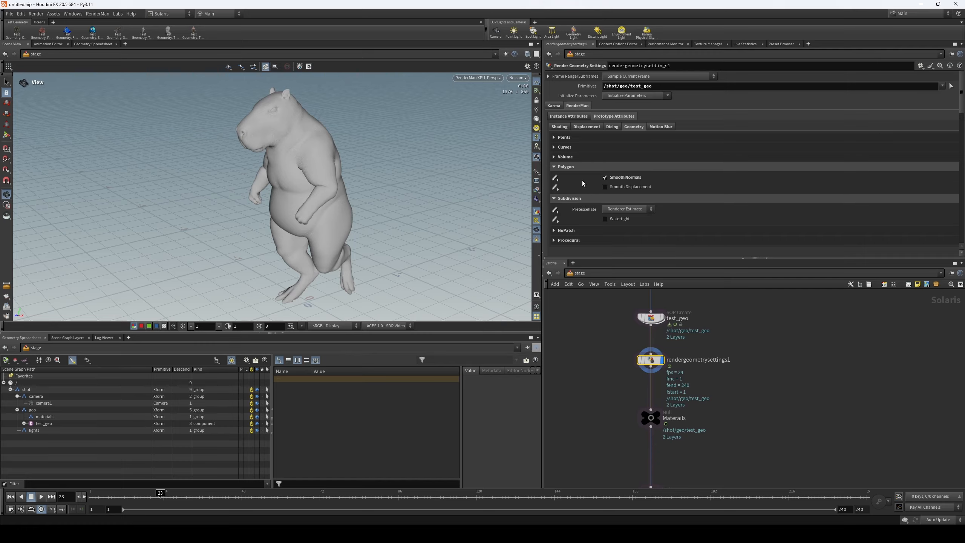
pyautogui.click(564, 136)
pyautogui.click(565, 159)
pyautogui.scroll(-5, 591, 183)
pyautogui.click(589, 185)
pyautogui.click(586, 209)
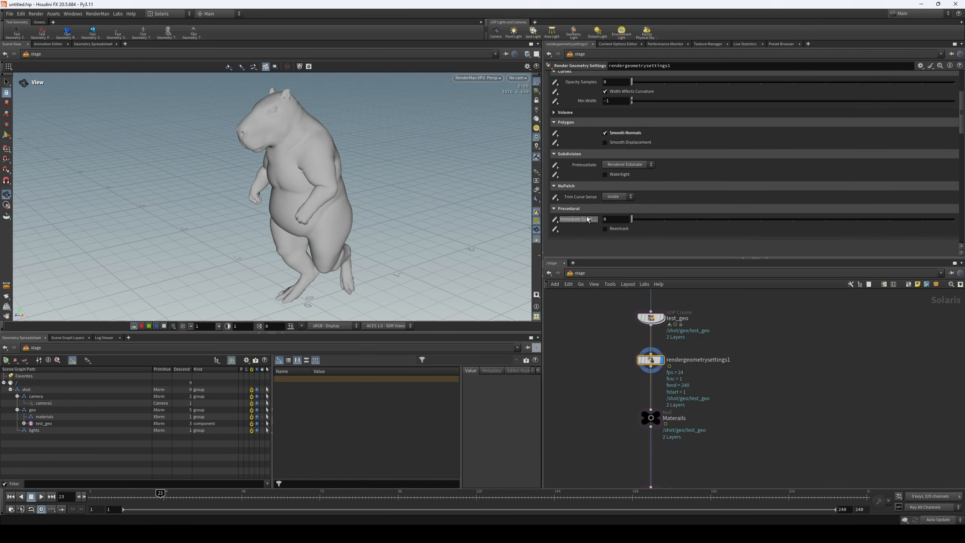
pyautogui.scroll(5, 584, 215)
pyautogui.click(661, 118)
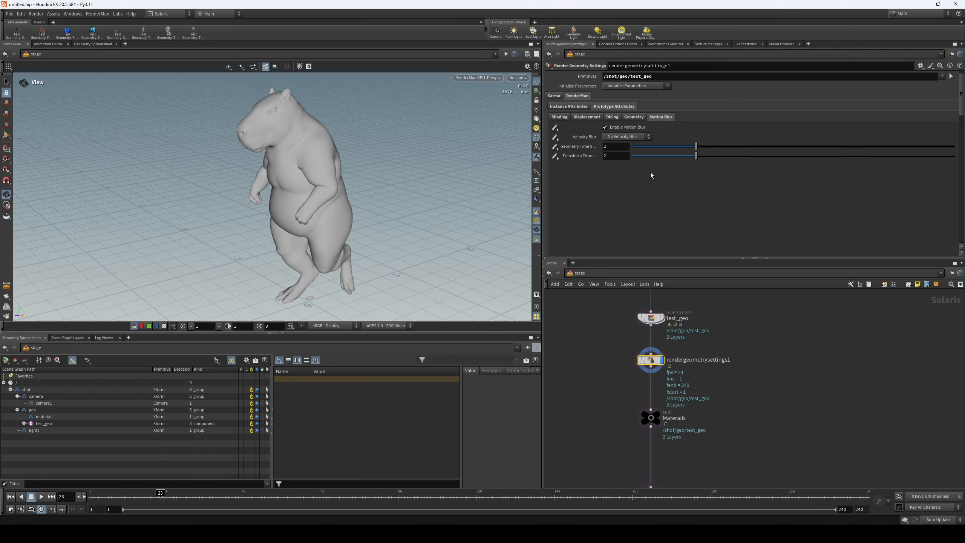
# - Open the render geometry settings' RenderMan instance attributes for tracing and switch the viewport renderer to Houdini VK
pyautogui.scroll(1, 647, 178)
pyautogui.click(581, 119)
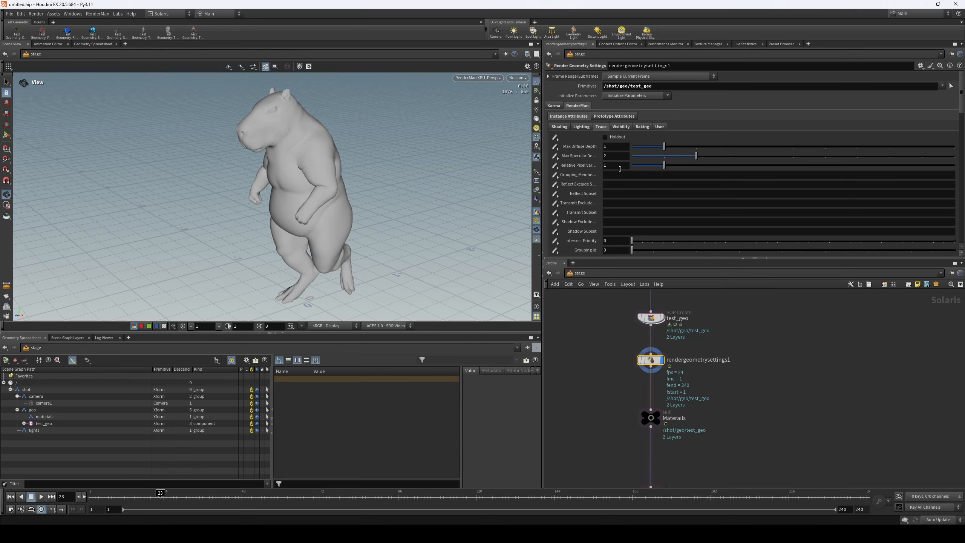
pyautogui.moveTo(589, 154)
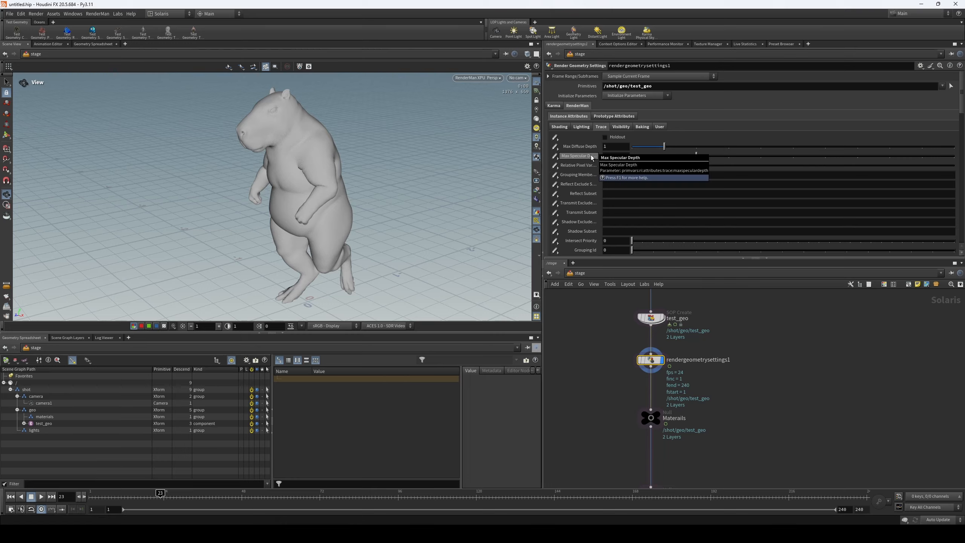
pyautogui.click(495, 79)
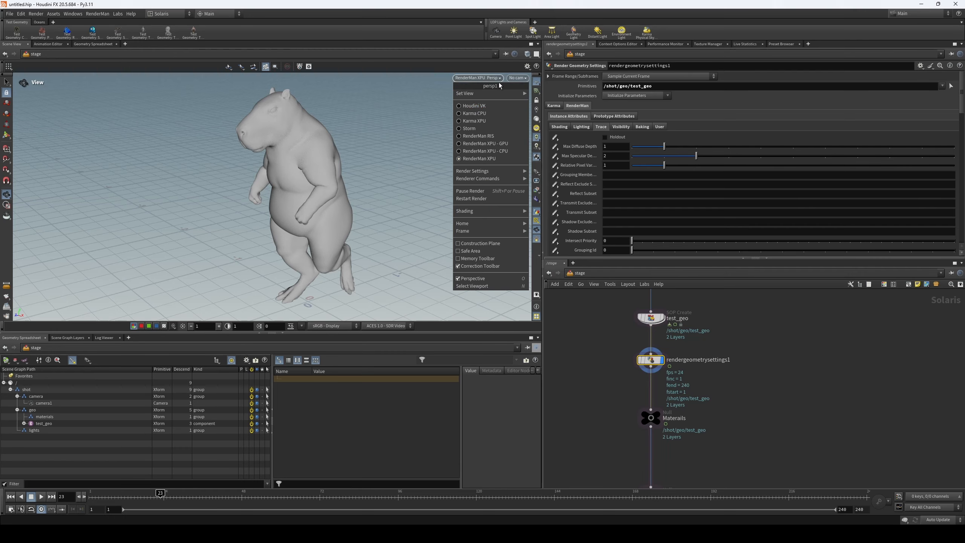
pyautogui.click(491, 106)
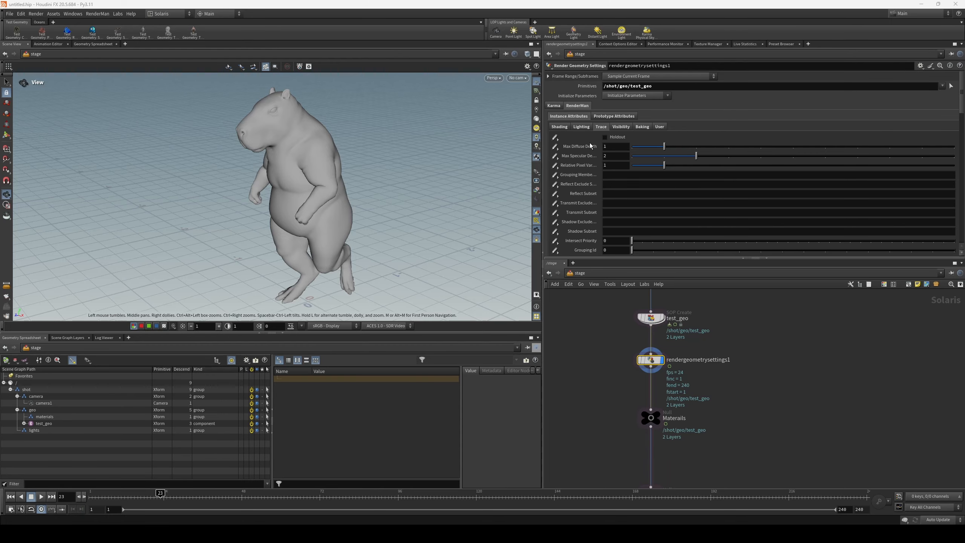
# - Examine the lighting, visibility, baking, user and trace instance attributes of the render geometry settings
pyautogui.click(583, 127)
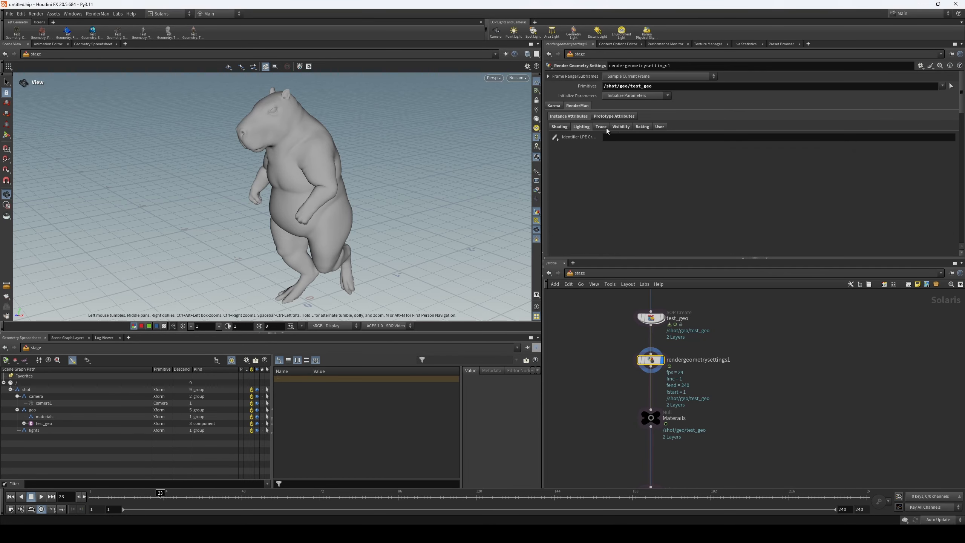
pyautogui.click(621, 127)
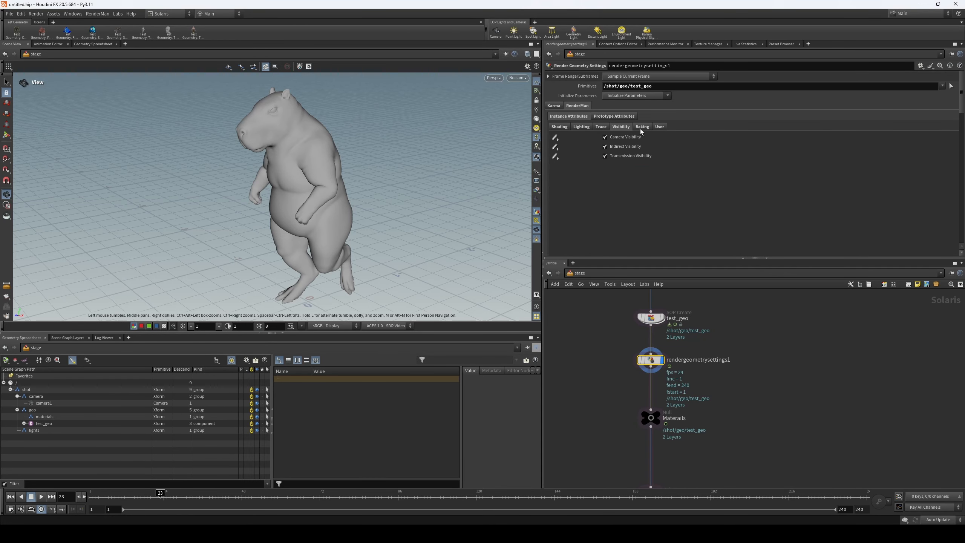
pyautogui.click(643, 127)
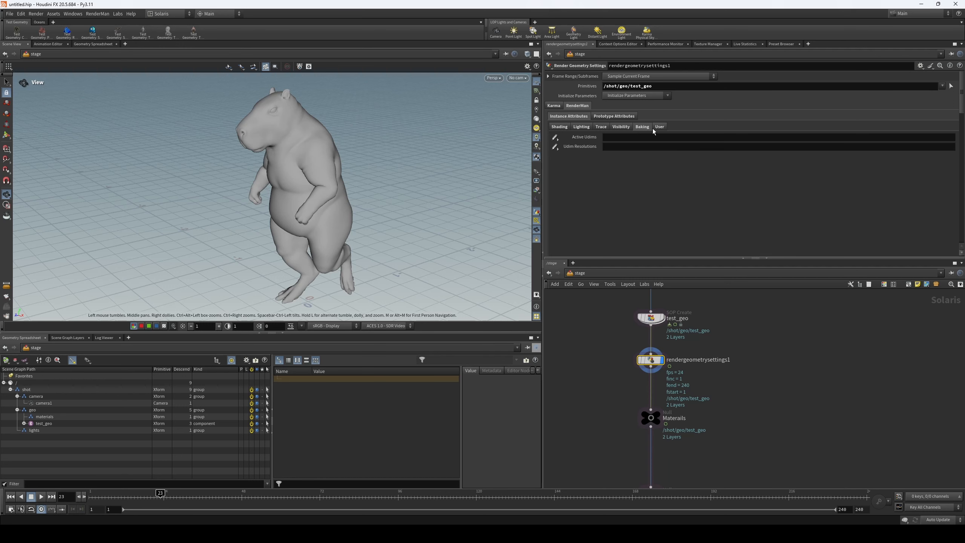
pyautogui.click(660, 129)
pyautogui.click(601, 127)
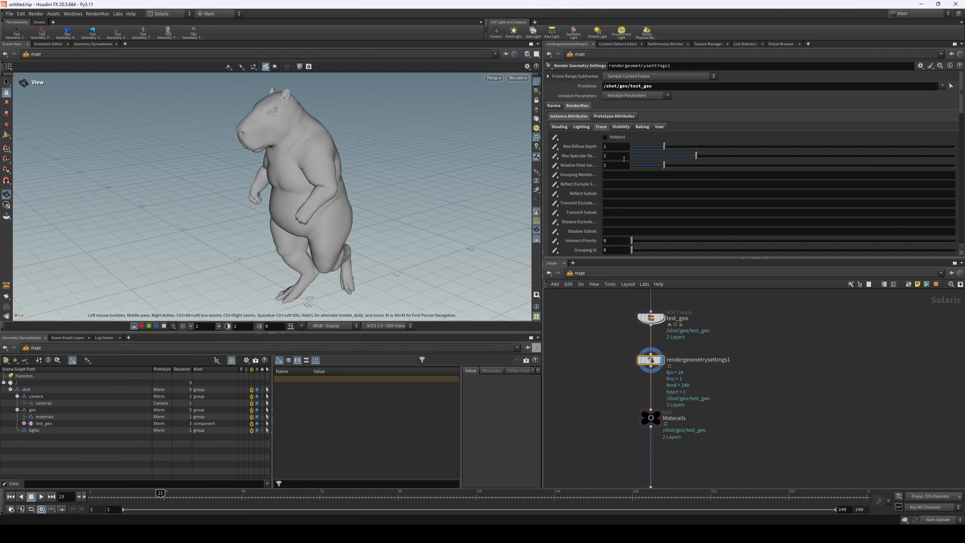
pyautogui.click(642, 127)
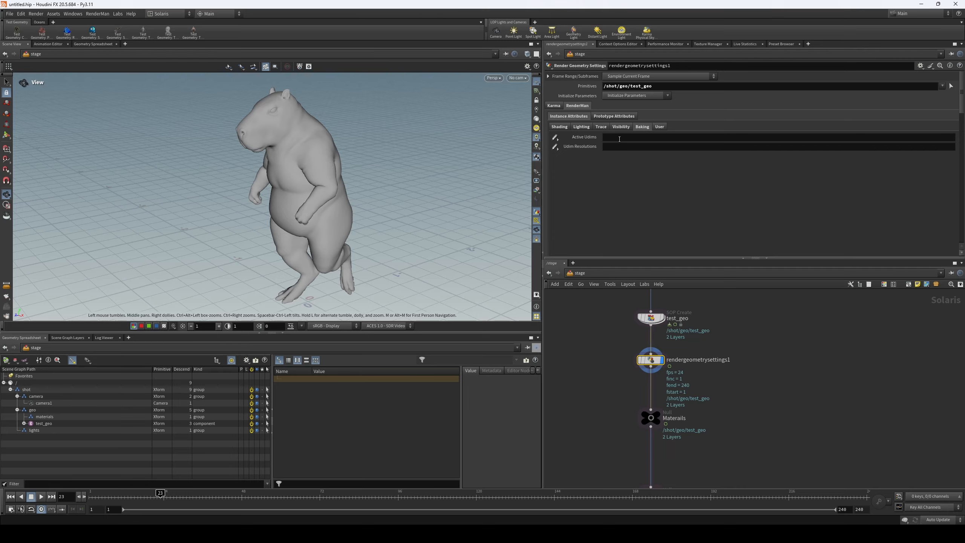
pyautogui.click(602, 128)
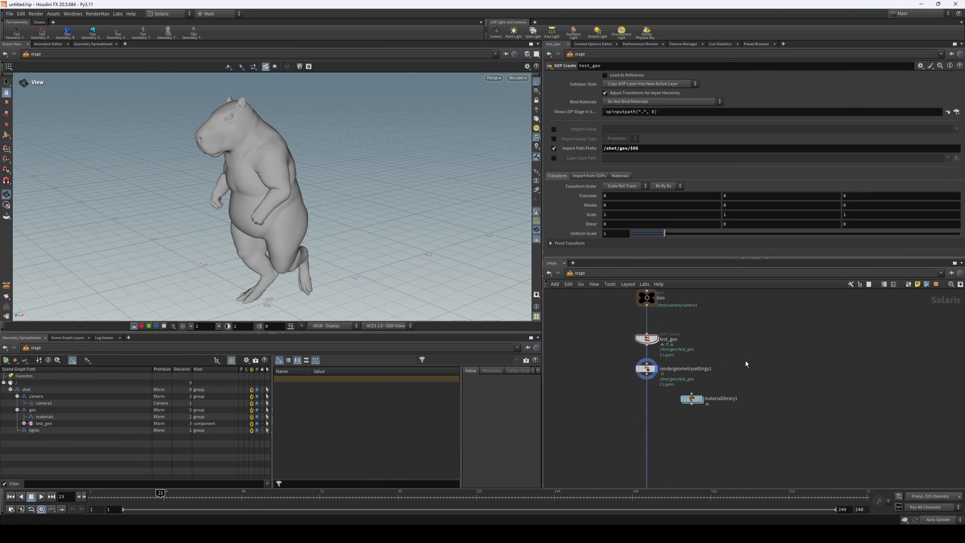
pyautogui.scroll(2, 745, 363)
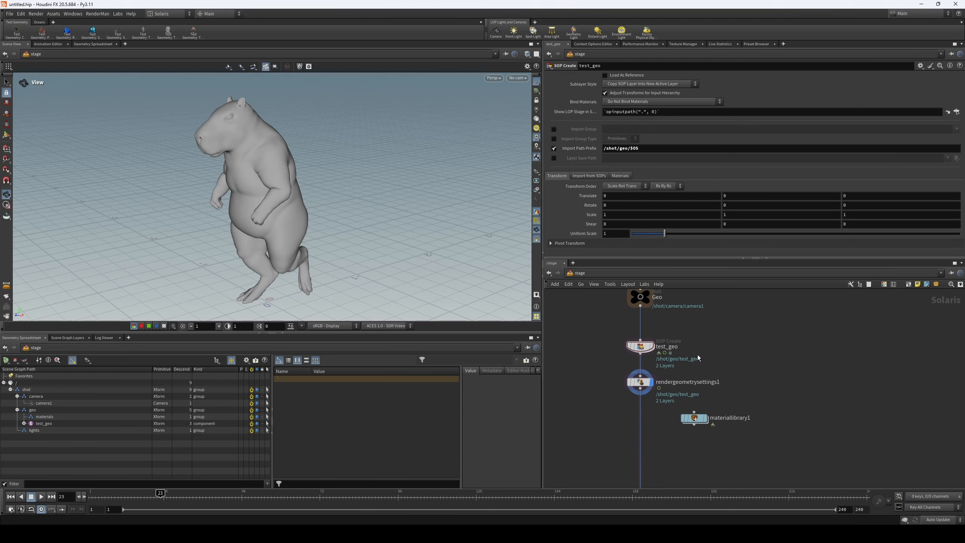
# - Add a second SOP Create node beside test_geo in the stage network
pyautogui.press('Tab')
pyautogui.write('geo')
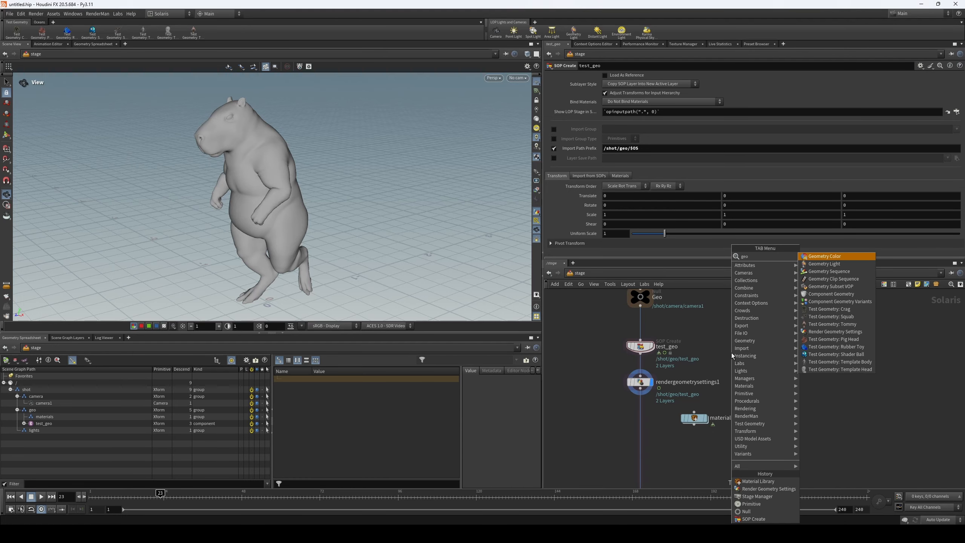
pyautogui.press('BackSpace')
pyautogui.press('BackSpace')
pyautogui.press('BackSpace')
pyautogui.write('sopcre')
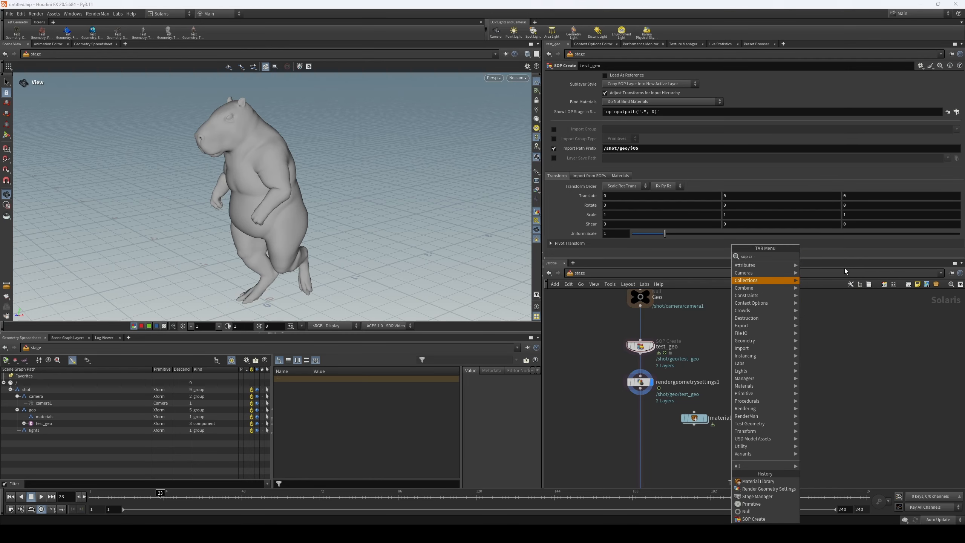
pyautogui.click(817, 257)
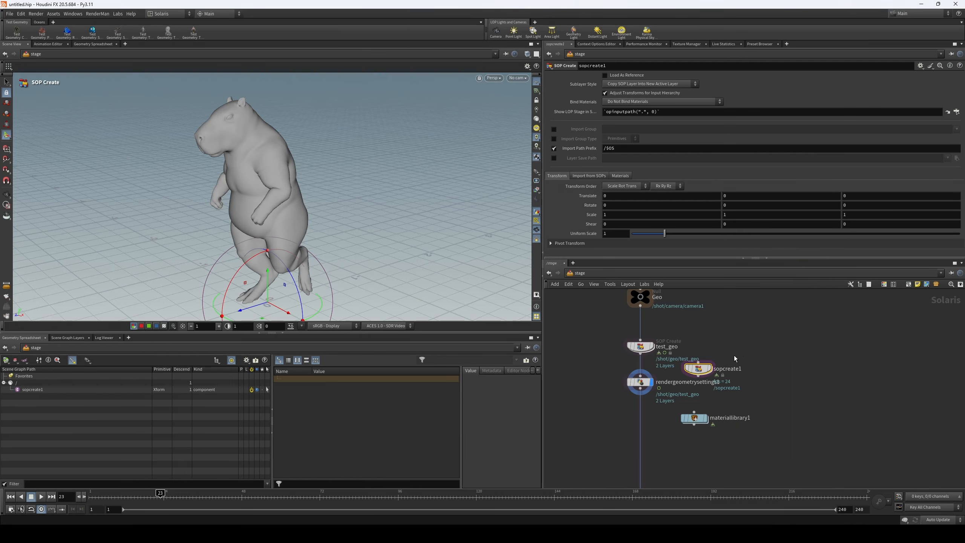
# - Merge test_geo with the new SOP Create on a side branch, and merge that branch into the main chain below the Geo null
pyautogui.click(725, 347)
pyautogui.moveTo(642, 351)
pyautogui.mouseDown()
pyautogui.moveTo(687, 337)
pyautogui.moveTo(691, 321)
pyautogui.moveTo(817, 314)
pyautogui.moveTo(795, 326)
pyautogui.mouseUp()
pyautogui.moveTo(678, 319); pyautogui.dragTo(817, 346)
pyautogui.keyDown('alt'); pyautogui.moveTo(794, 333); pyautogui.dragTo(743, 357); pyautogui.keyUp('alt')
pyautogui.click(744, 364)
pyautogui.click(640, 376)
pyautogui.moveTo(641, 308); pyautogui.dragTo(641, 376)
pyautogui.keyDown('alt'); pyautogui.moveTo(741, 359); pyautogui.dragTo(639, 363); pyautogui.keyUp('alt')
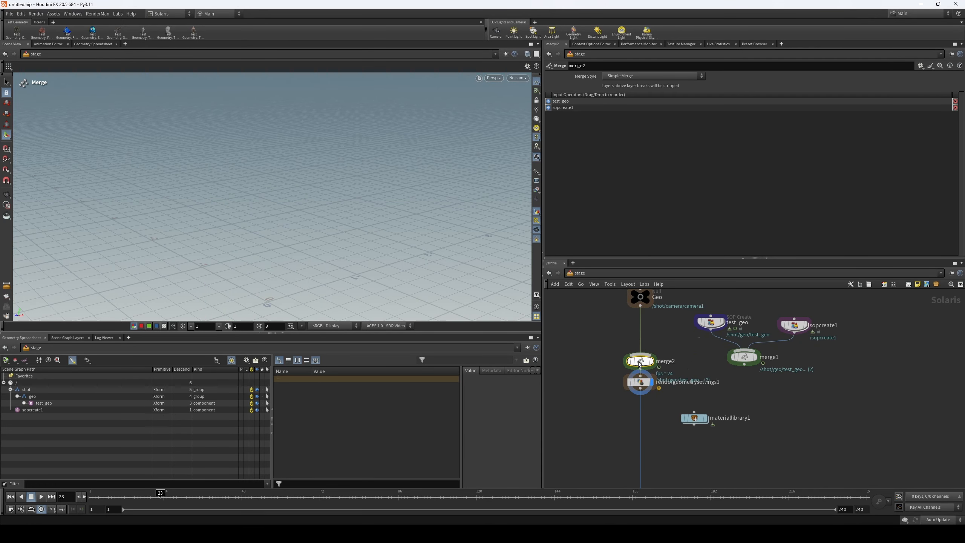
pyautogui.moveTo(744, 364); pyautogui.dragTo(646, 361)
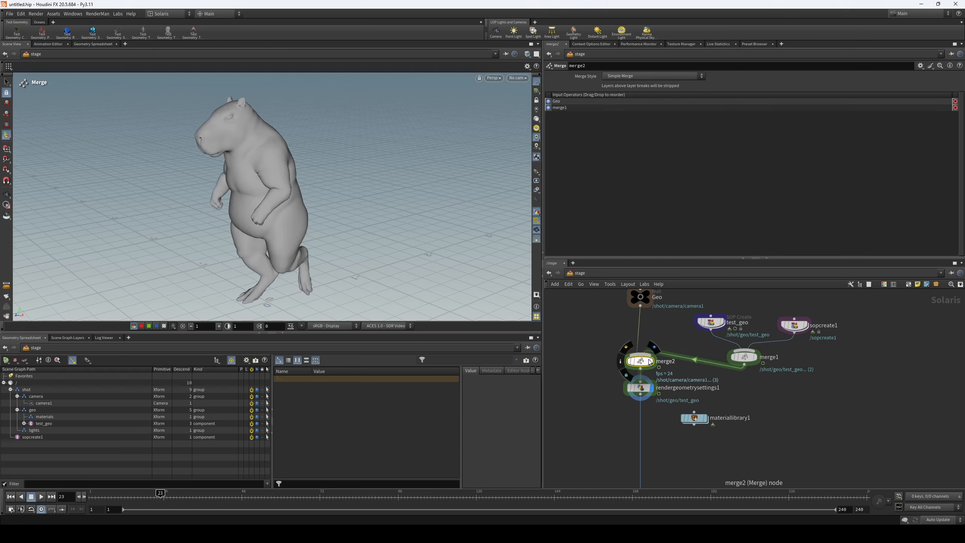
# - Examine the render geometry settings and test_geo nodes, and the merge style options of the main chain's merge
pyautogui.click(640, 388)
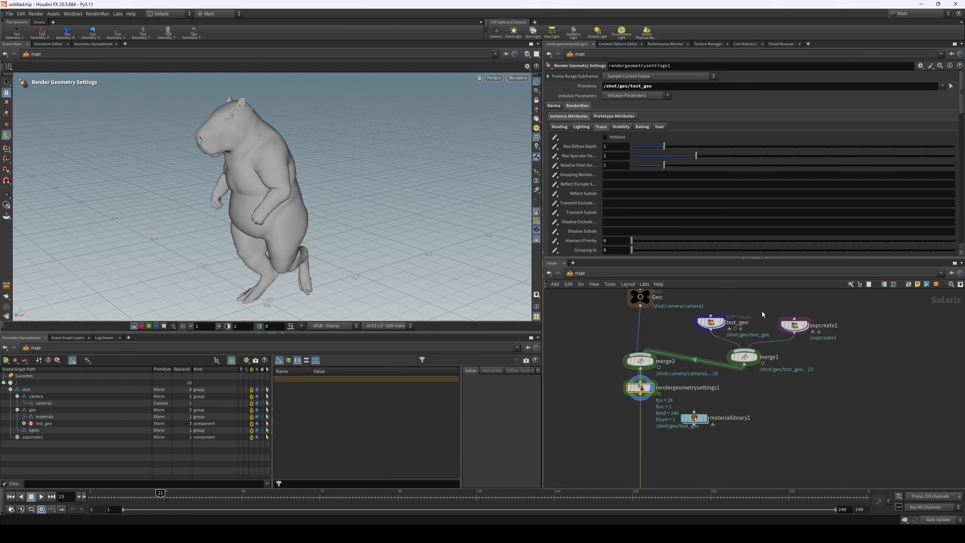
pyautogui.click(711, 323)
pyautogui.click(640, 360)
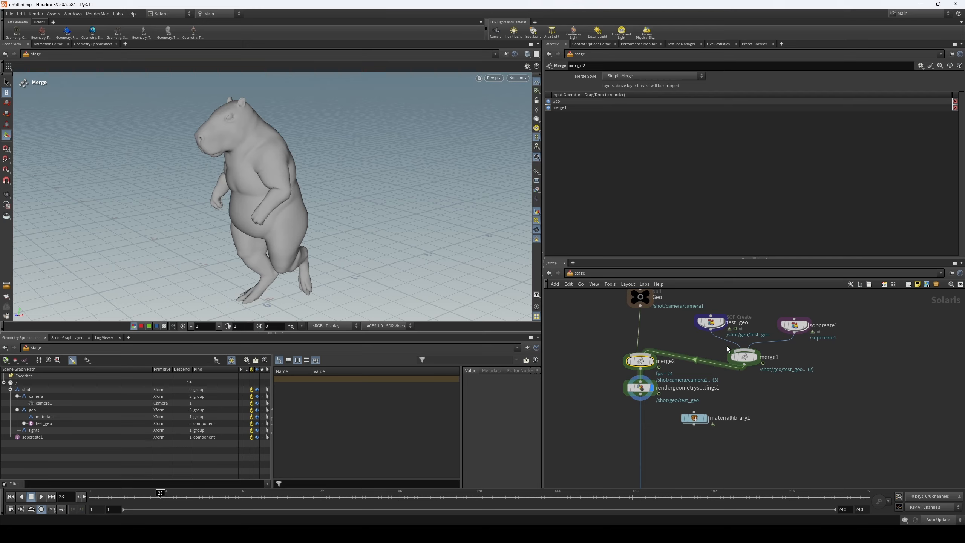
pyautogui.click(710, 321)
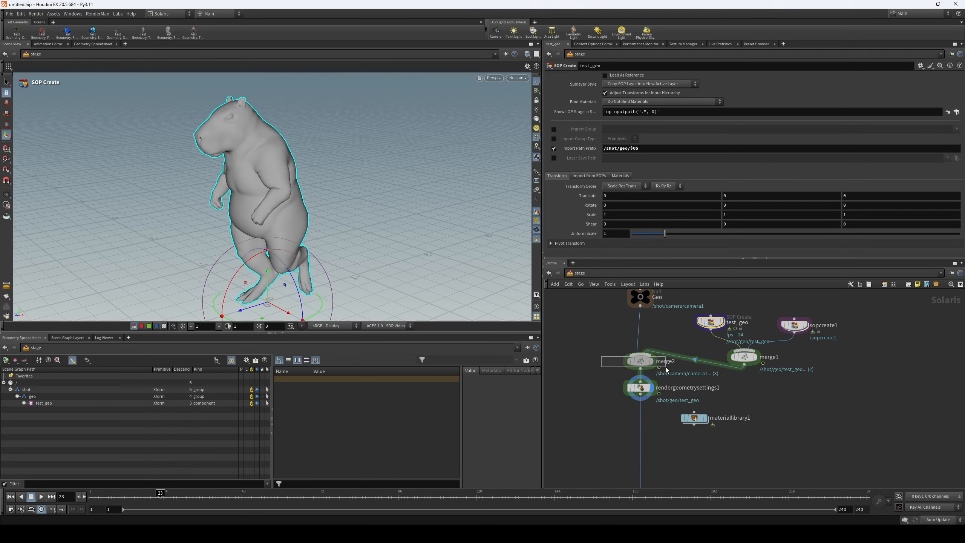
pyautogui.click(639, 360)
pyautogui.click(618, 76)
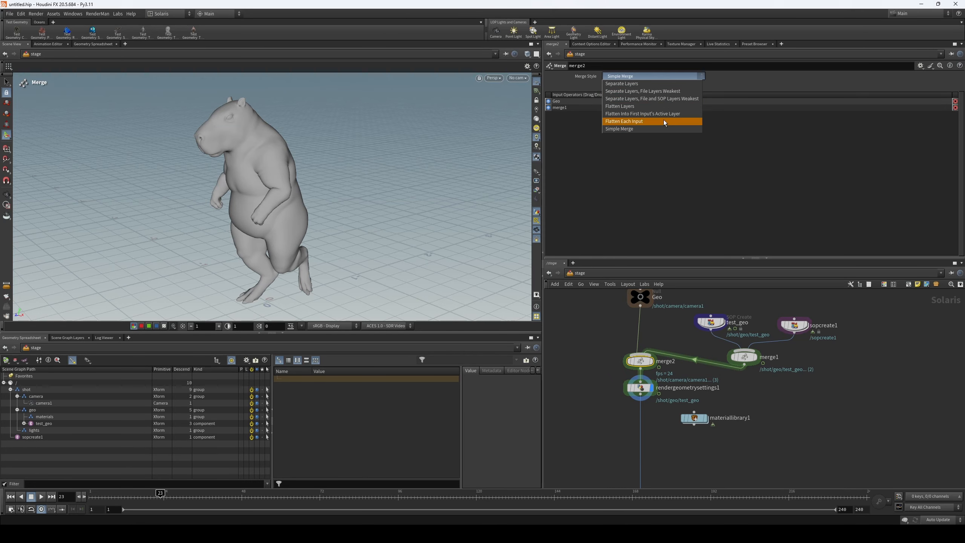
pyautogui.click(734, 84)
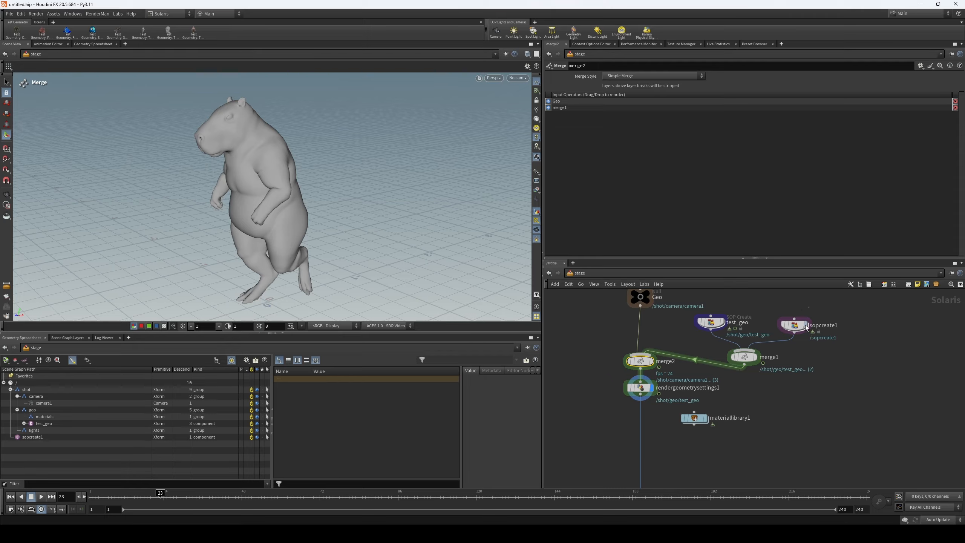
# - Delete the extra SOP Create and both merge nodes, and reinsert test_geo between the Geo null and the render geometry settings
pyautogui.moveTo(827, 310); pyautogui.dragTo(748, 373)
pyautogui.press('Delete')
pyautogui.moveTo(687, 346); pyautogui.dragTo(628, 372)
pyautogui.press('Delete')
pyautogui.moveTo(709, 324); pyautogui.dragTo(639, 334)
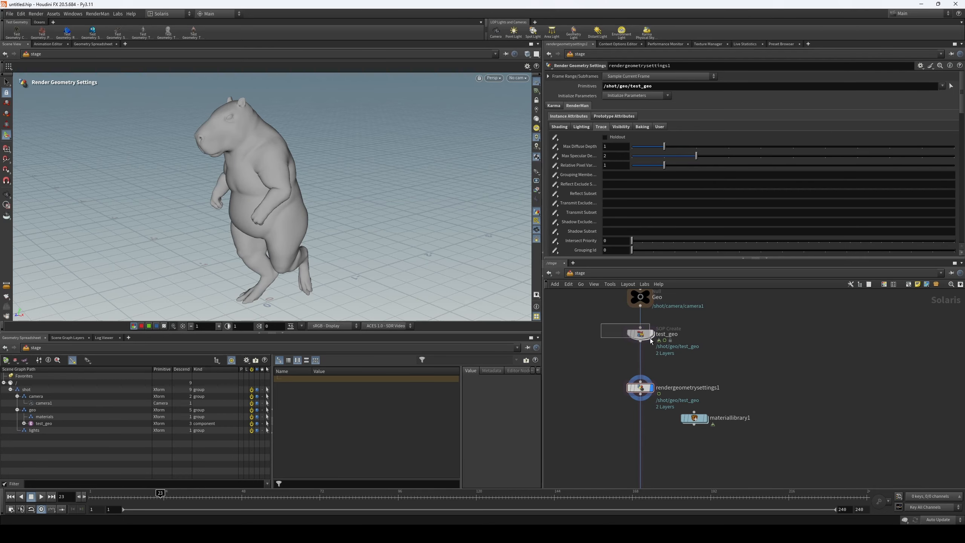
# - Insert materiallibrary1 between the render geometry settings and the Materails null, and make it the displayed node
pyautogui.moveTo(680, 366); pyautogui.dragTo(691, 346, button='middle')
pyautogui.moveTo(725, 381); pyautogui.dragTo(731, 336, button='middle')
pyautogui.moveTo(717, 353); pyautogui.dragTo(700, 371)
pyautogui.moveTo(717, 364); pyautogui.dragTo(658, 366)
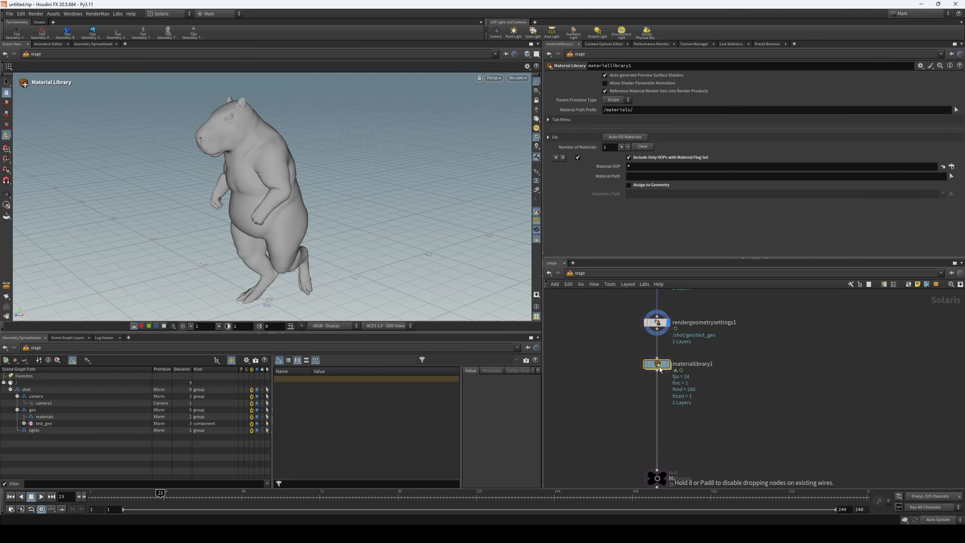
pyautogui.click(668, 361)
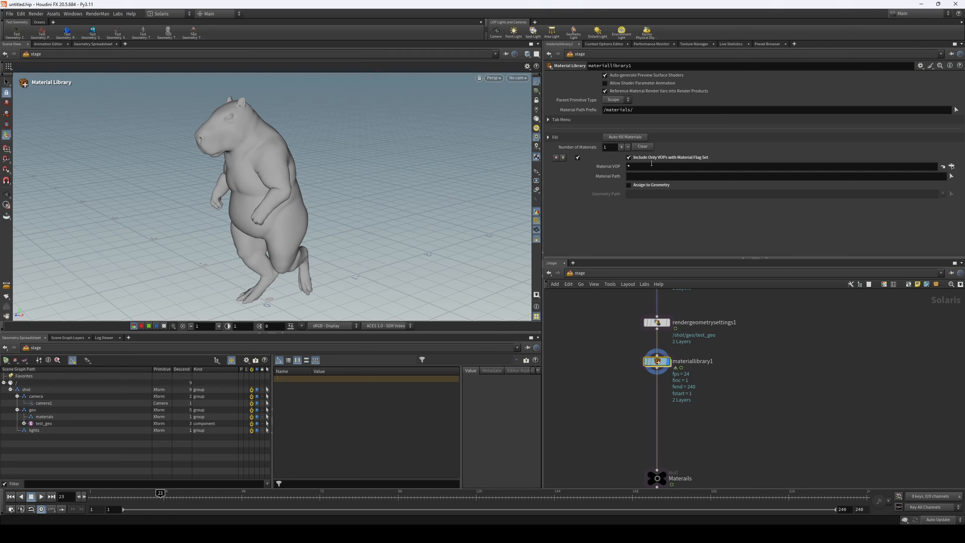
# - Create a Pxr Material Builder inside the material library and name it test_
pyautogui.doubleClick(657, 362)
pyautogui.press('Tab')
pyautogui.write('pxr')
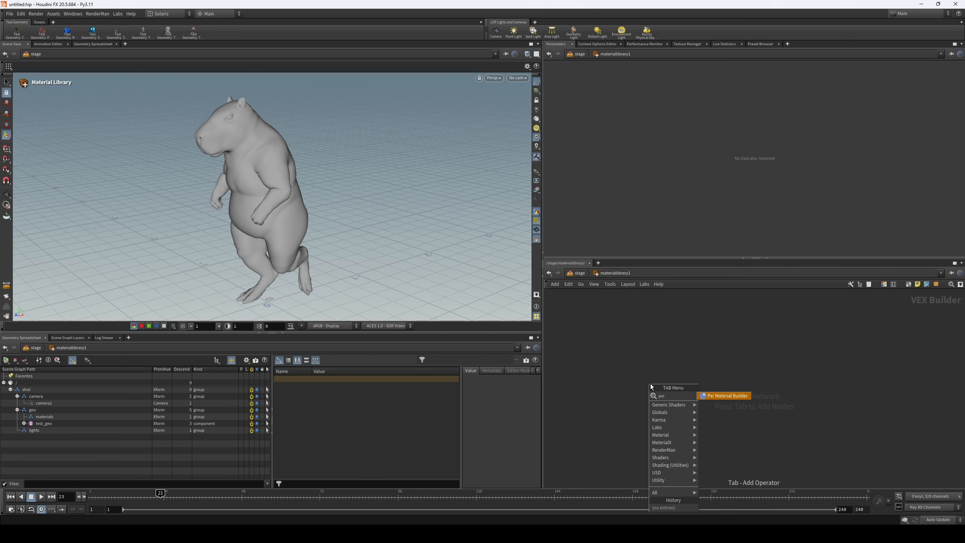
pyautogui.click(723, 396)
pyautogui.click(679, 352)
pyautogui.click(686, 339)
pyautogui.write('test_')
pyautogui.press('Return')
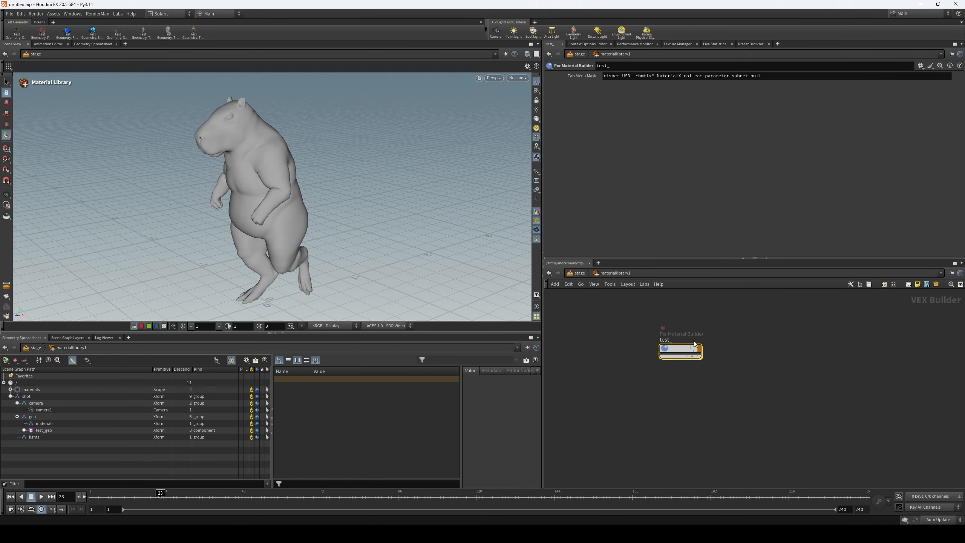
# - Add a PxrSurface shader inside the test_ material builder
pyautogui.doubleClick(700, 359)
pyautogui.moveTo(668, 380); pyautogui.dragTo(707, 375, button='middle')
pyautogui.click(705, 372)
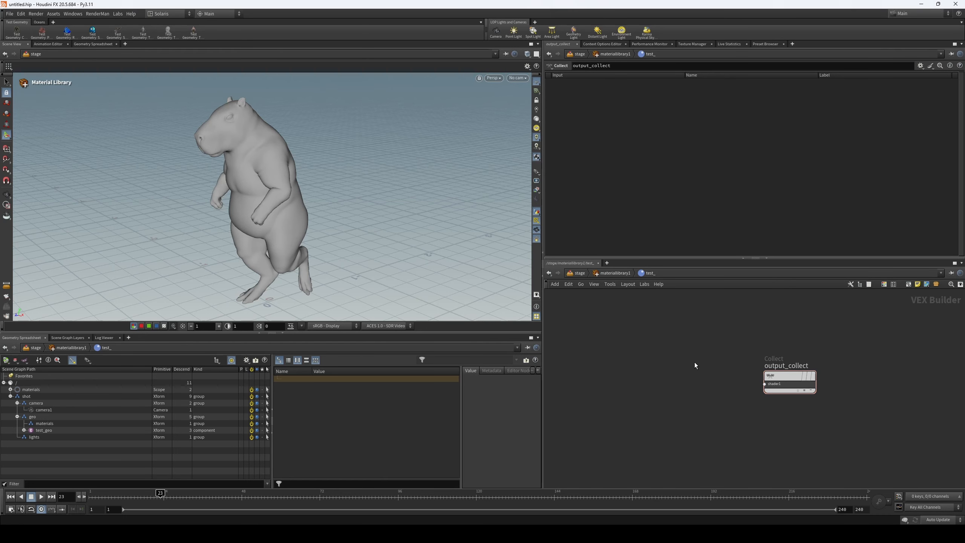
pyautogui.press('u')
pyautogui.doubleClick(687, 357)
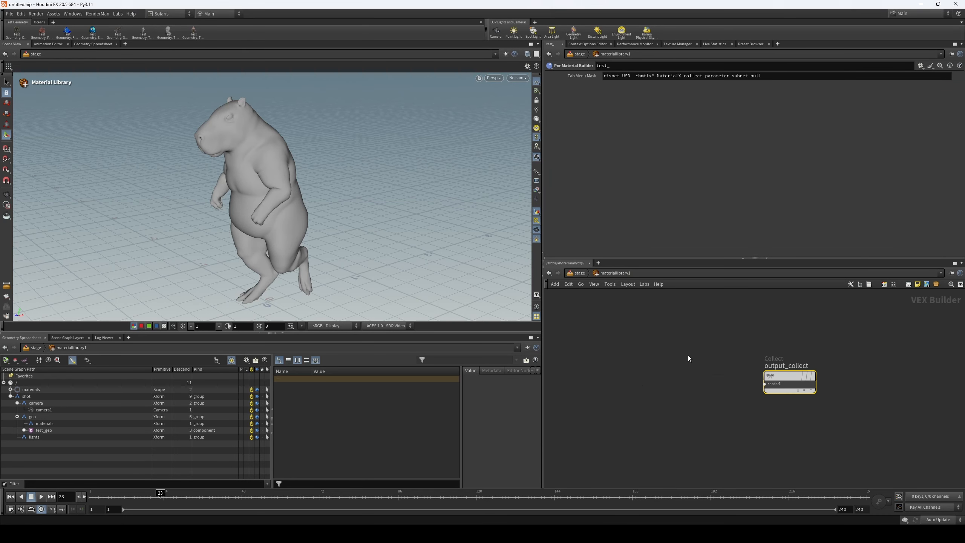
pyautogui.press('Tab')
pyautogui.write('surf')
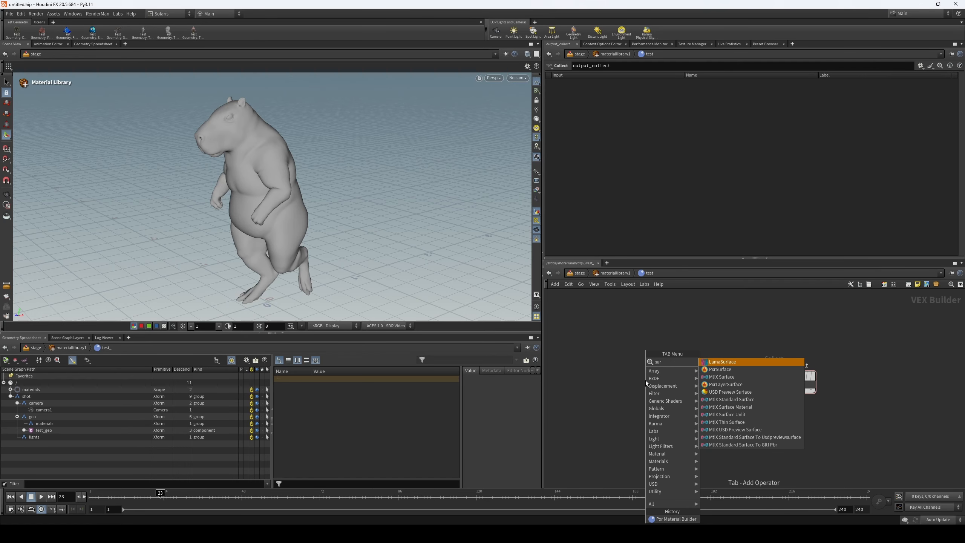
pyautogui.click(740, 370)
# - Place the PxrSurface beside output_collect and connect its bxdf_out output to the shader1 input
pyautogui.click(683, 375)
pyautogui.moveTo(683, 373); pyautogui.dragTo(672, 380)
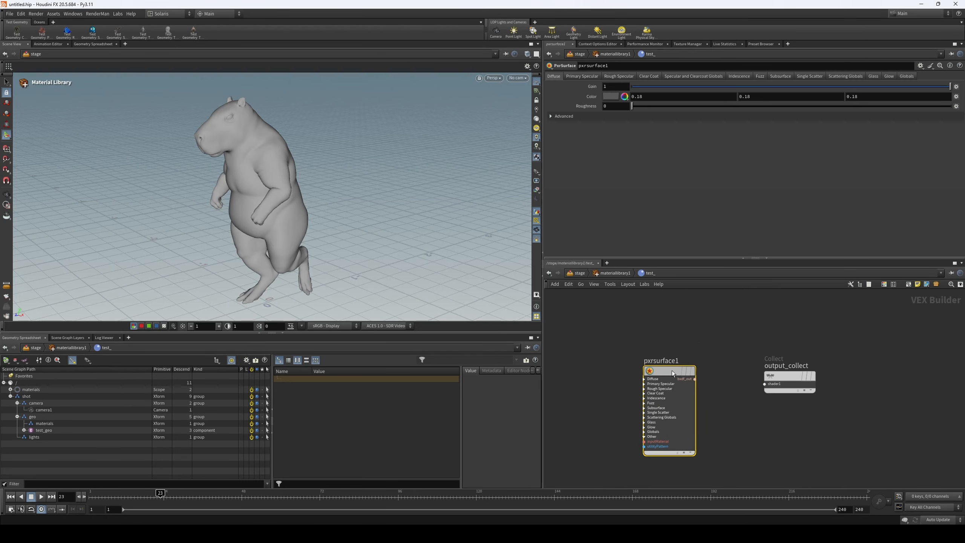
pyautogui.moveTo(696, 379); pyautogui.dragTo(764, 384)
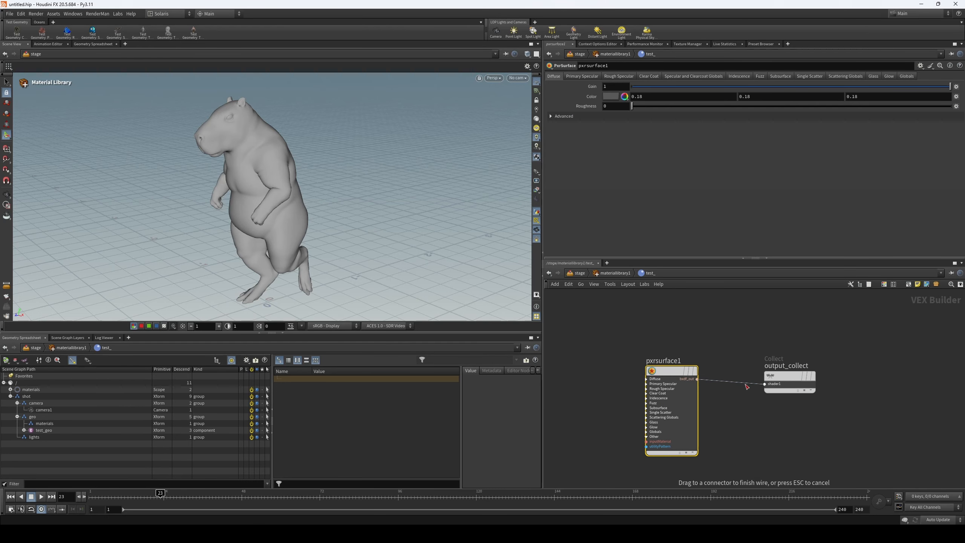
pyautogui.moveTo(671, 371); pyautogui.dragTo(696, 376)
# - Search the node list with "l" for another shader node to add inside the test_ material builder
pyautogui.click(654, 333)
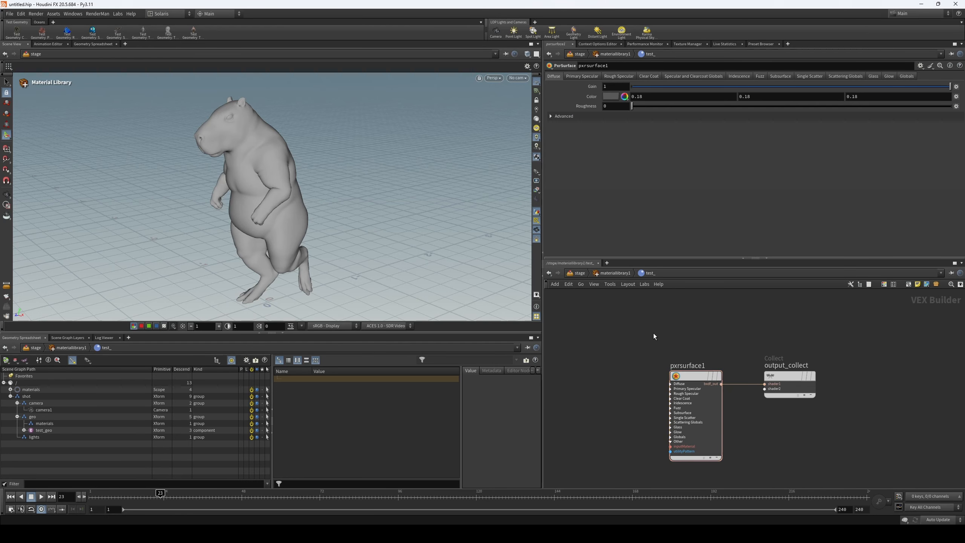
pyautogui.press('Tab')
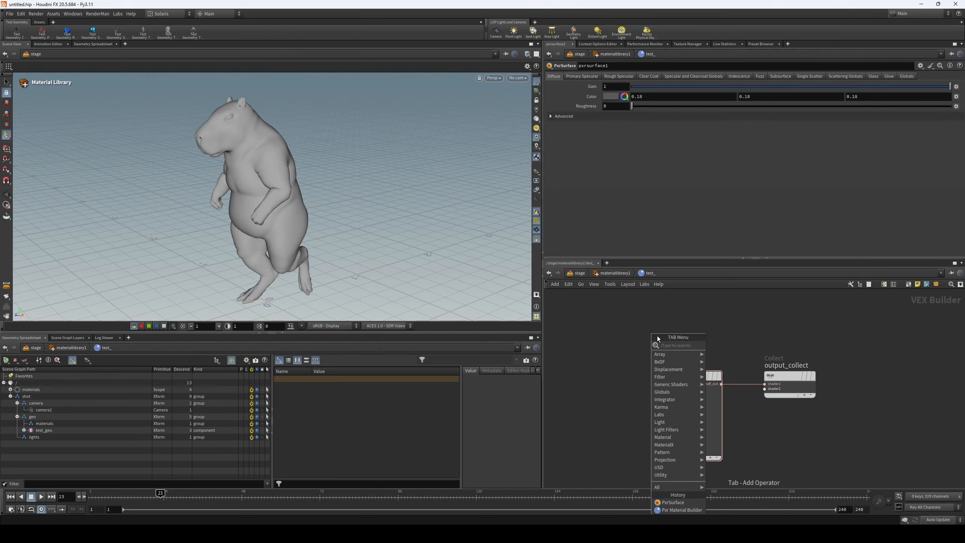
pyautogui.write('lab')
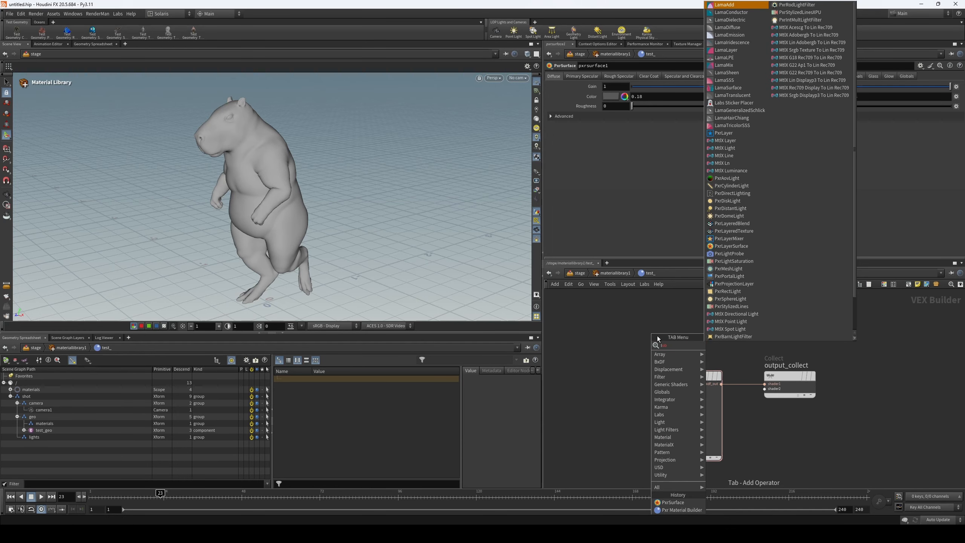
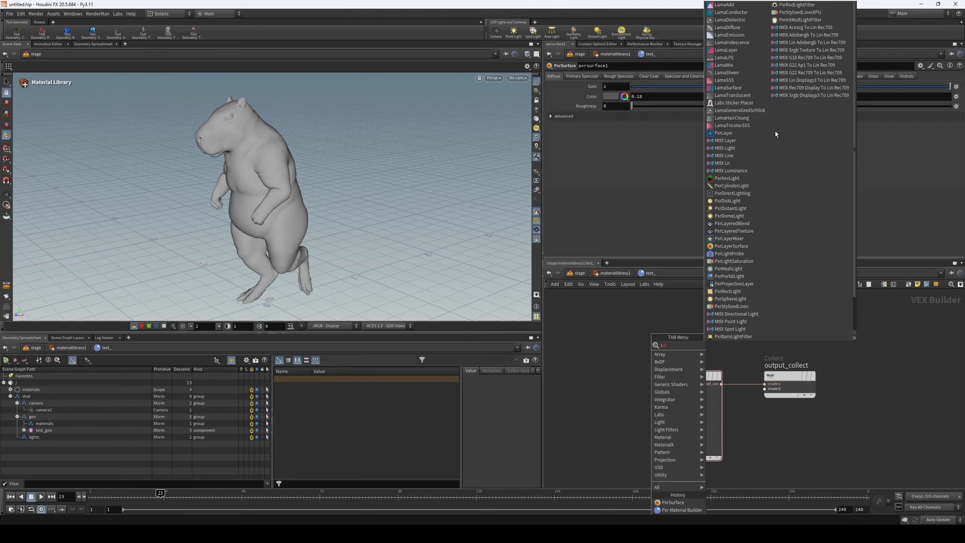
# - Return from the test_ builder to the stage network and auto-fill the materials in the material library
pyautogui.click(633, 344)
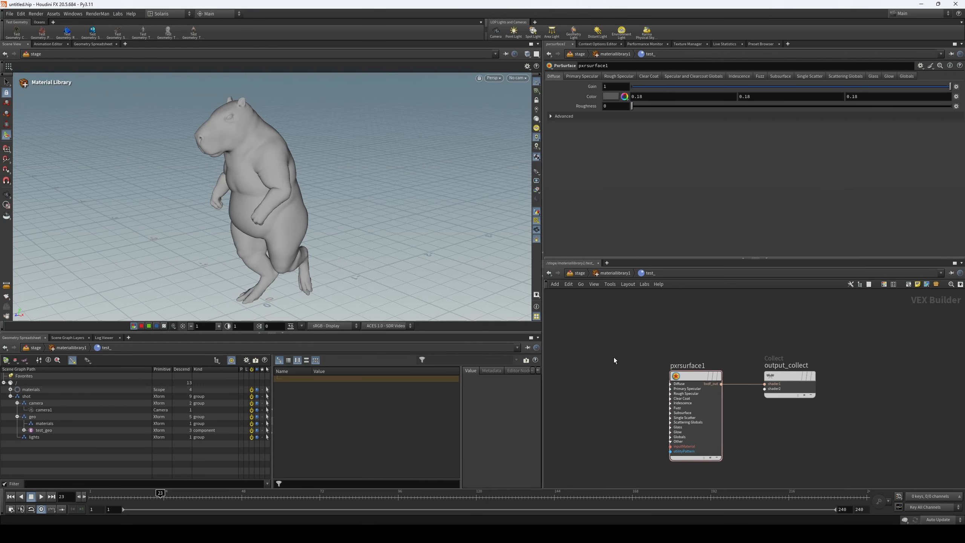
pyautogui.scroll(-1, 613, 357)
pyautogui.moveTo(611, 358); pyautogui.dragTo(633, 339, button='middle')
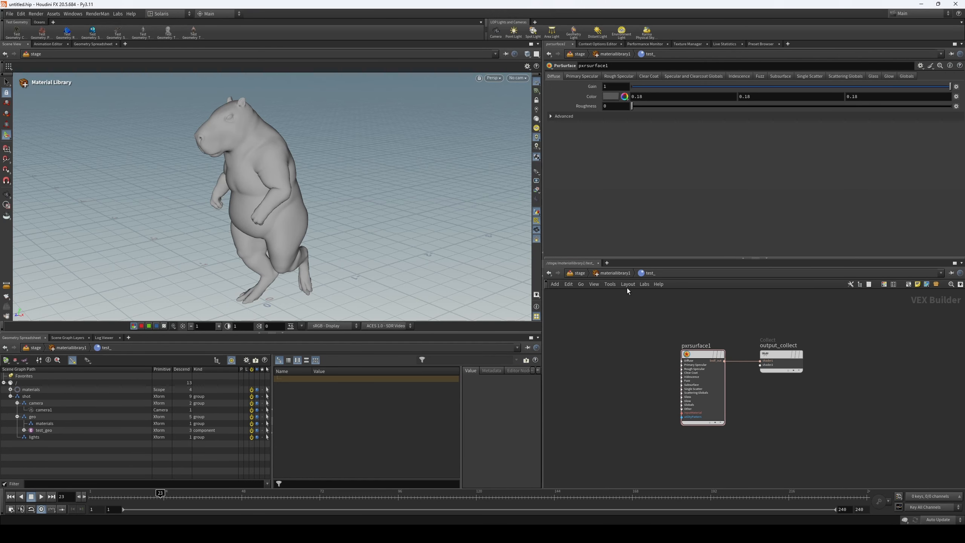
pyautogui.click(614, 274)
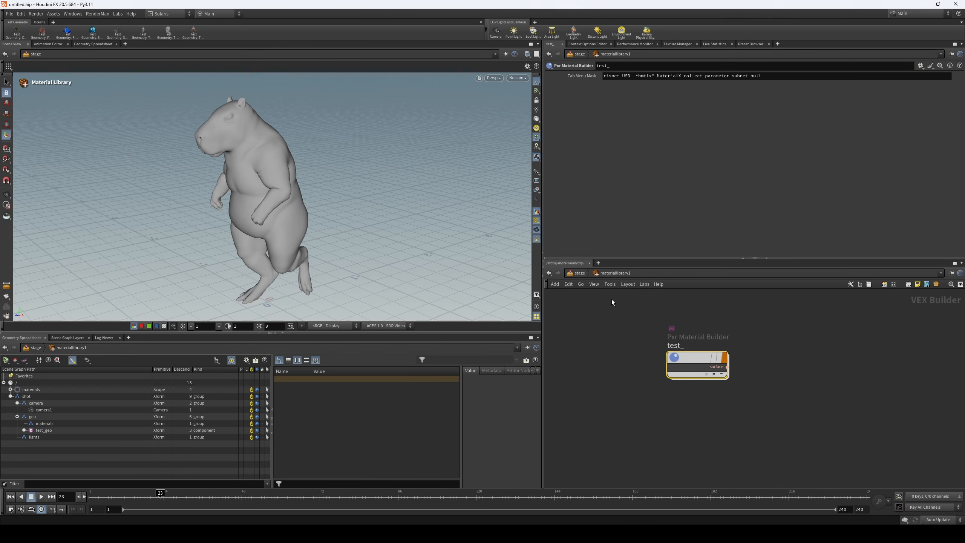
pyautogui.press('u')
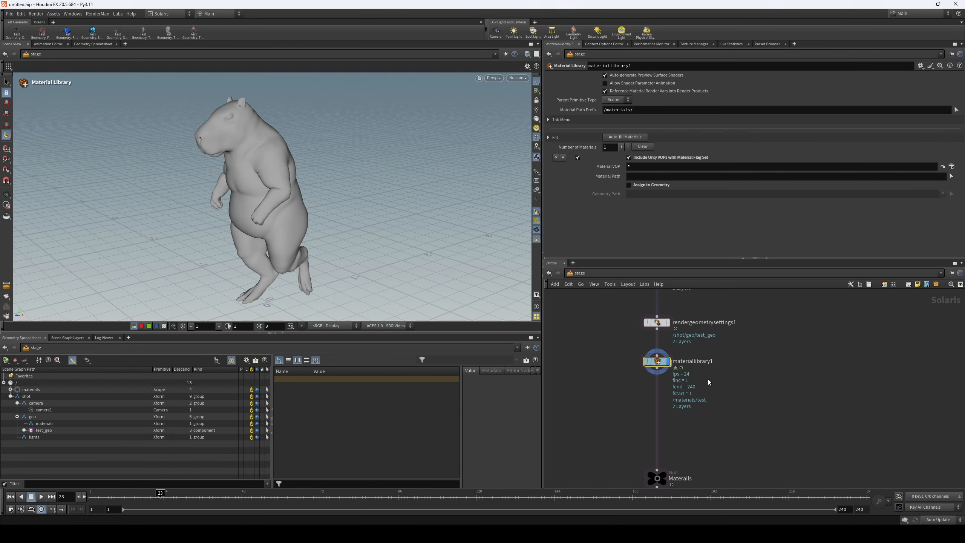
pyautogui.moveTo(612, 346); pyautogui.dragTo(620, 326, button='middle')
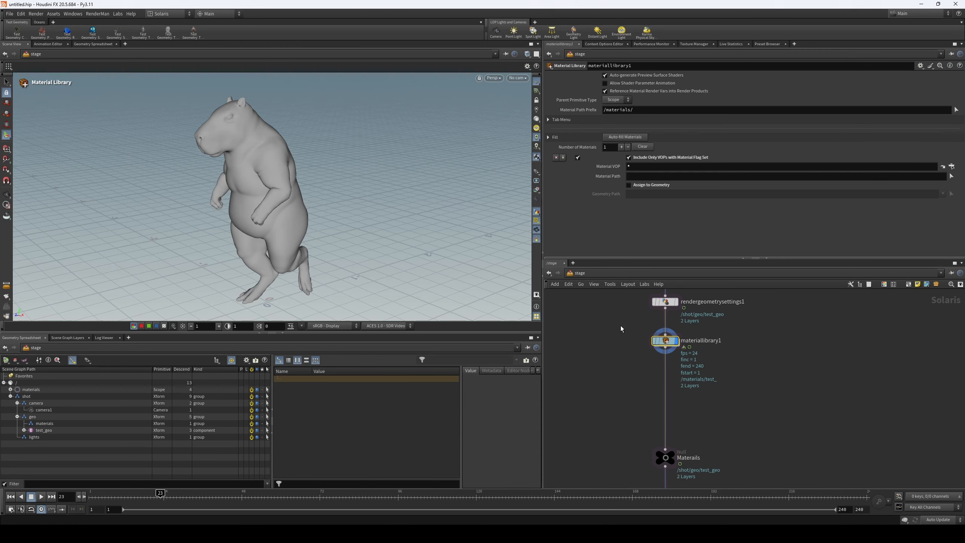
pyautogui.click(631, 136)
# - Copy the /shot/geo/materials/ path from the structure node's primitive paths
pyautogui.moveTo(619, 340); pyautogui.dragTo(621, 361, button='middle')
pyautogui.scroll(-3, 604, 350)
pyautogui.moveTo(604, 304); pyautogui.dragTo(609, 382, button='middle')
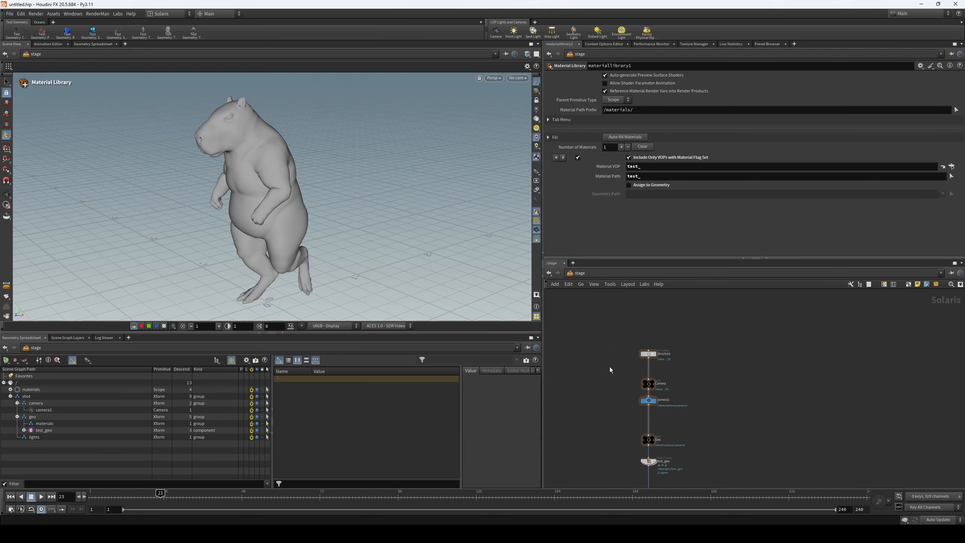
pyautogui.click(650, 355)
pyautogui.moveTo(625, 98); pyautogui.dragTo(563, 100)
pyautogui.click(630, 104)
pyautogui.moveTo(628, 101); pyautogui.dragTo(562, 101)
pyautogui.hotkey('ctrl', 'c')
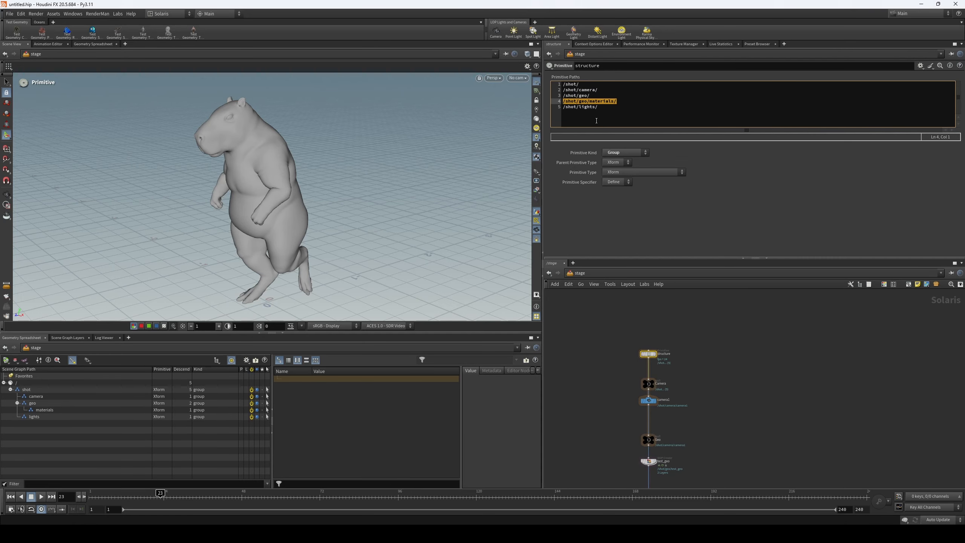
# - Set the material library's Material Path Prefix to /shot/geo/materials/$OS
pyautogui.moveTo(601, 384); pyautogui.dragTo(606, 341, button='middle')
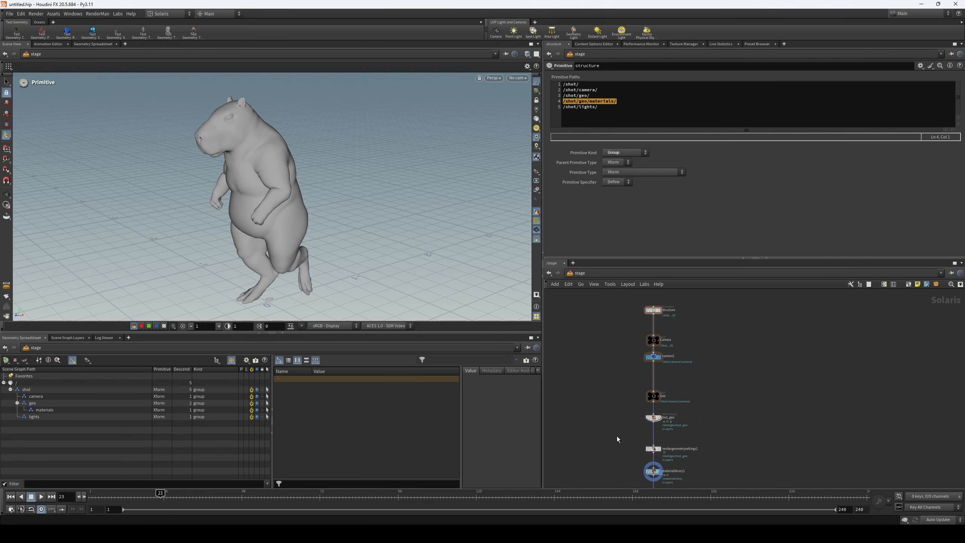
pyautogui.scroll(3, 617, 436)
pyautogui.moveTo(618, 418); pyautogui.dragTo(621, 329, button='middle')
pyautogui.click(670, 397)
pyautogui.click(623, 109)
pyautogui.hotkey('ctrl', 'v')
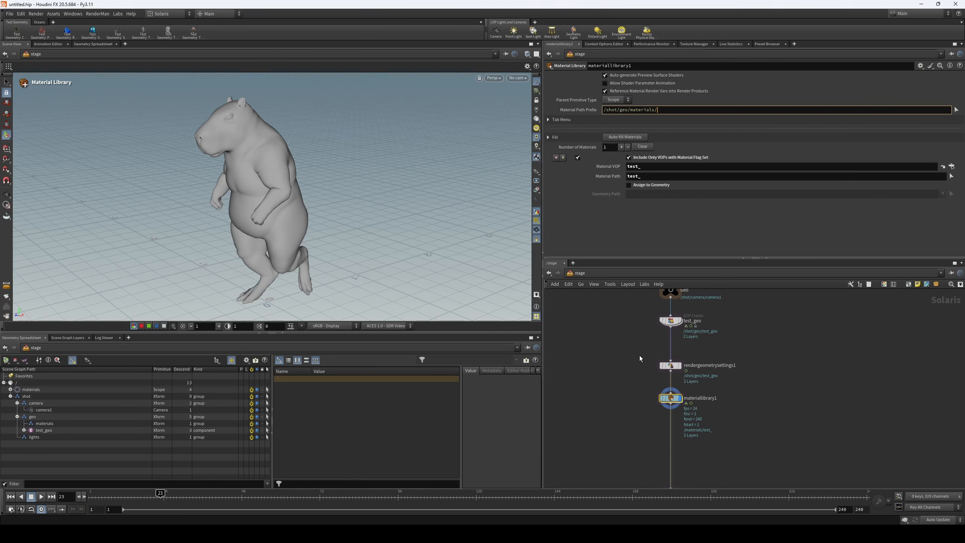
pyautogui.write('@')
pyautogui.press('BackSpace')
pyautogui.write('$OS')
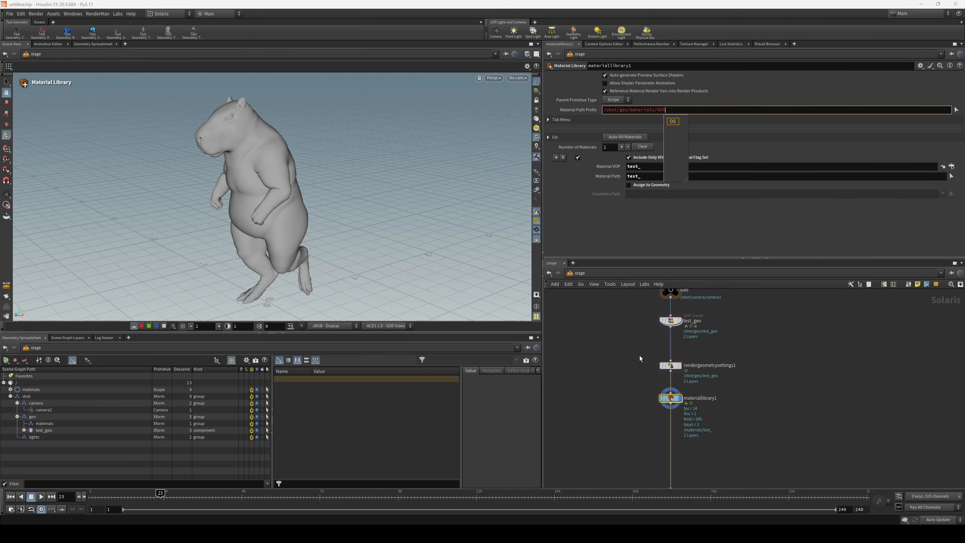
pyautogui.press('Return')
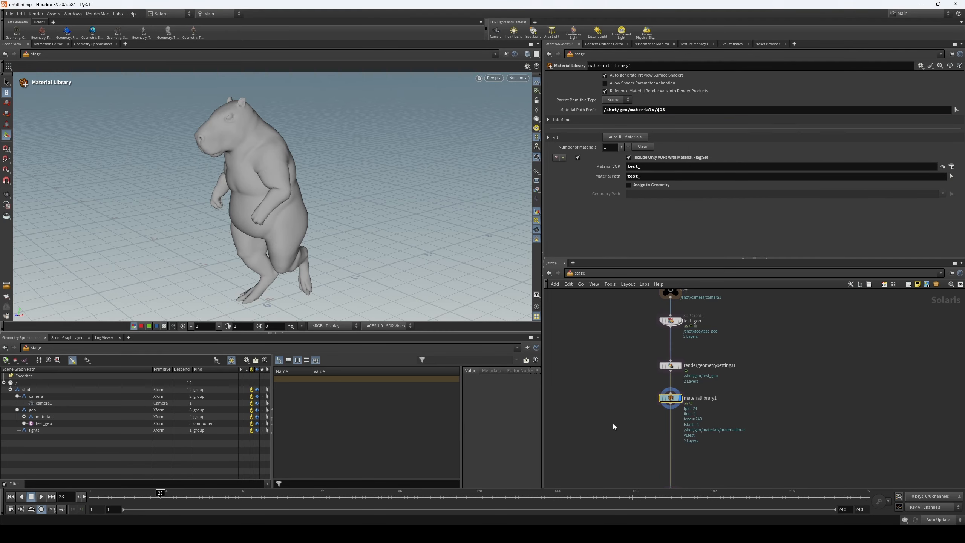
# - Expand the materials group in the scene graph and select test_geo to check the new hierarchy
pyautogui.click(23, 416)
pyautogui.click(24, 417)
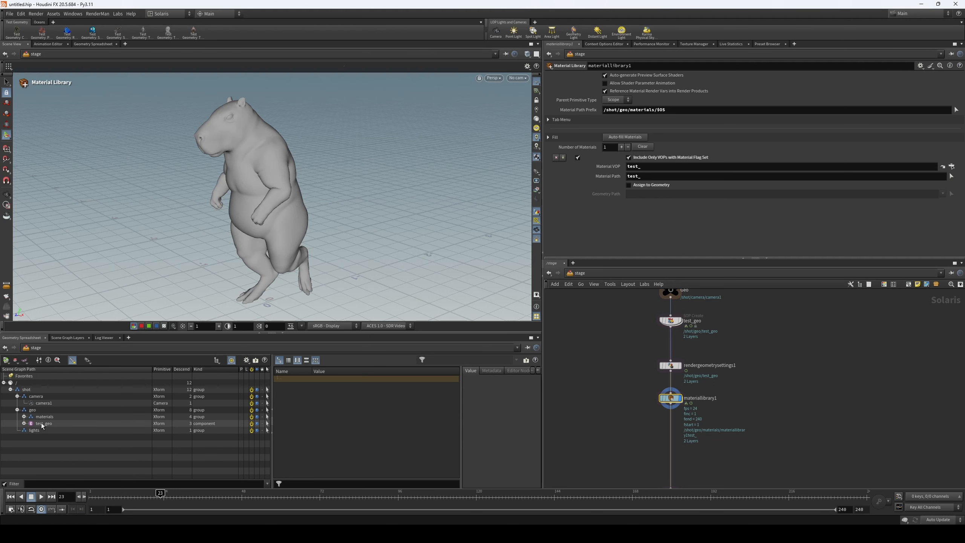
pyautogui.click(42, 424)
pyautogui.click(24, 416)
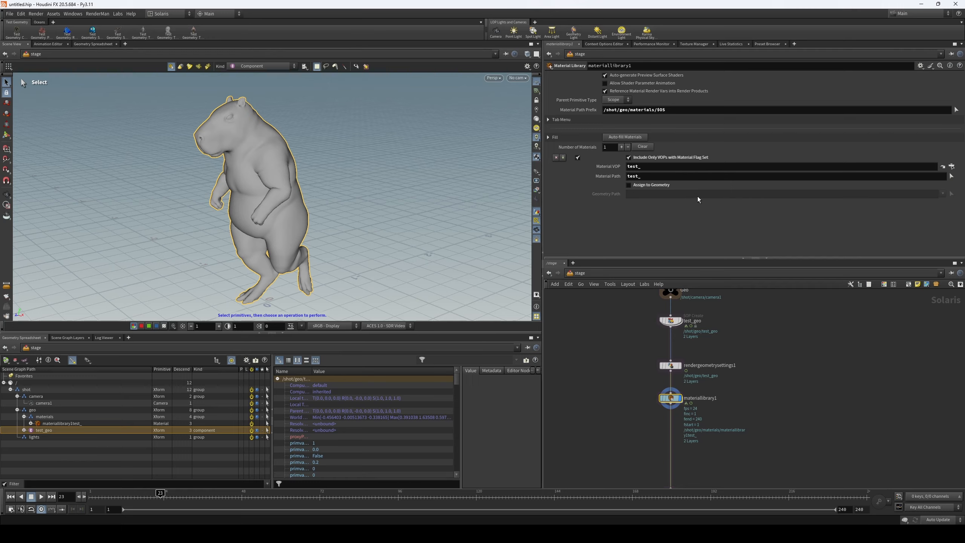
# - Try assigning the test_ material to /shot/geo/test_geo directly in the material library, and turn the assignment off again
pyautogui.moveTo(622, 384); pyautogui.dragTo(614, 361, button='middle')
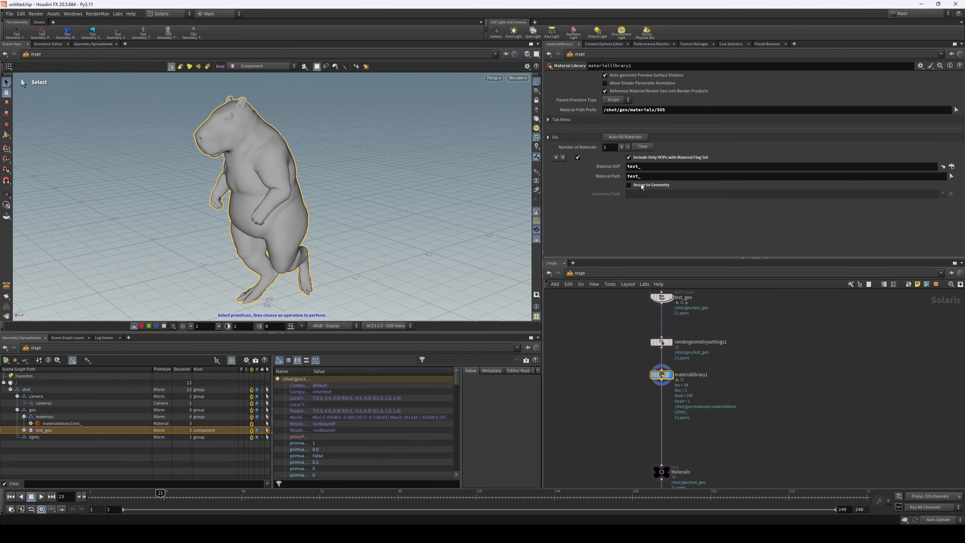
pyautogui.click(629, 185)
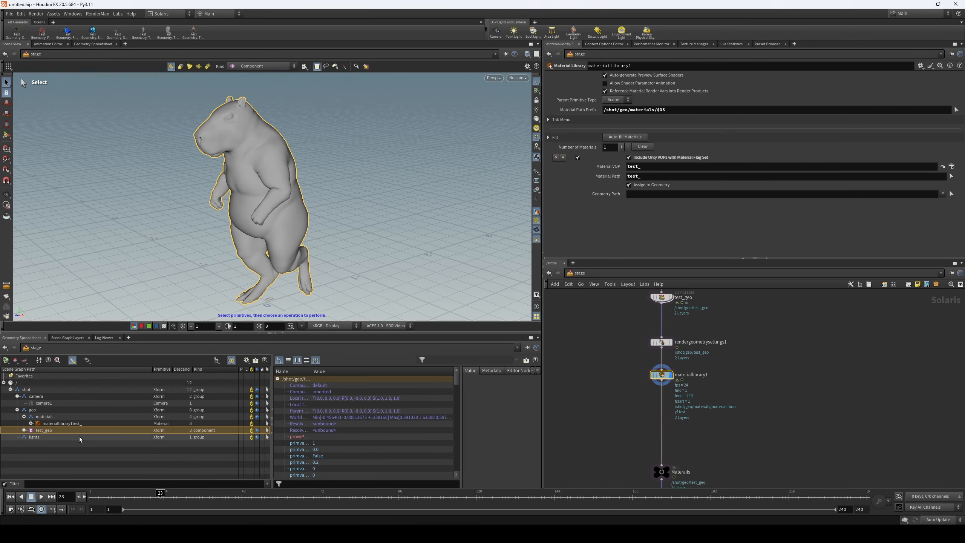
pyautogui.moveTo(44, 430); pyautogui.dragTo(647, 195)
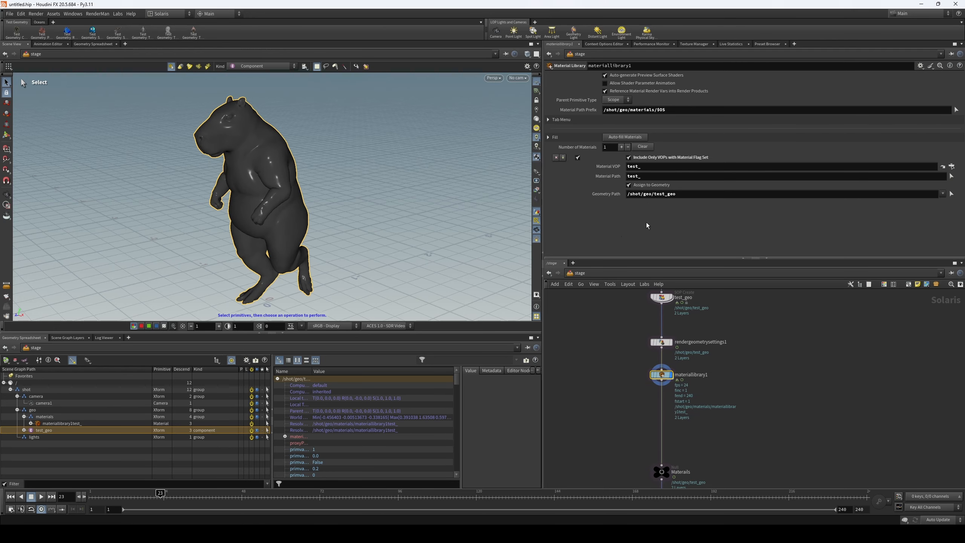
pyautogui.press('Escape')
pyautogui.press('s')
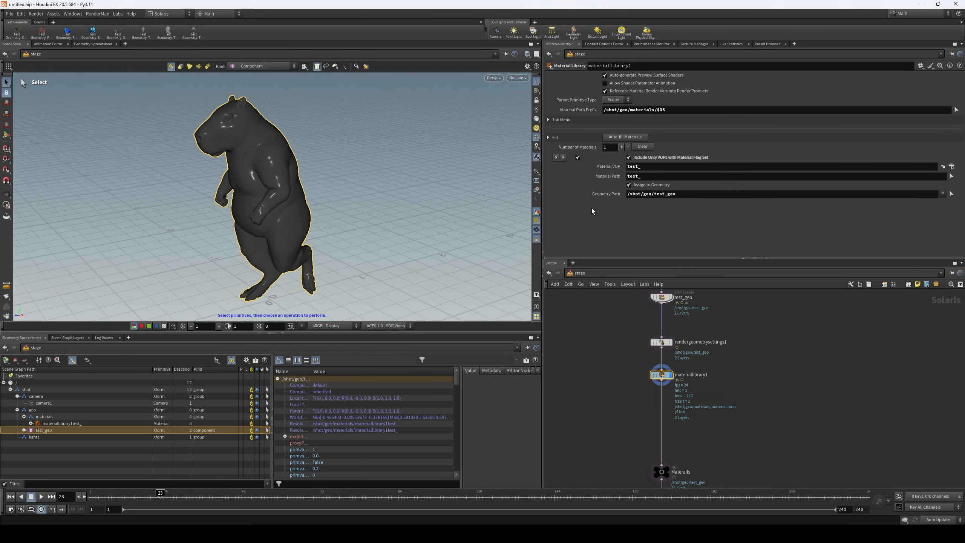
pyautogui.click(658, 187)
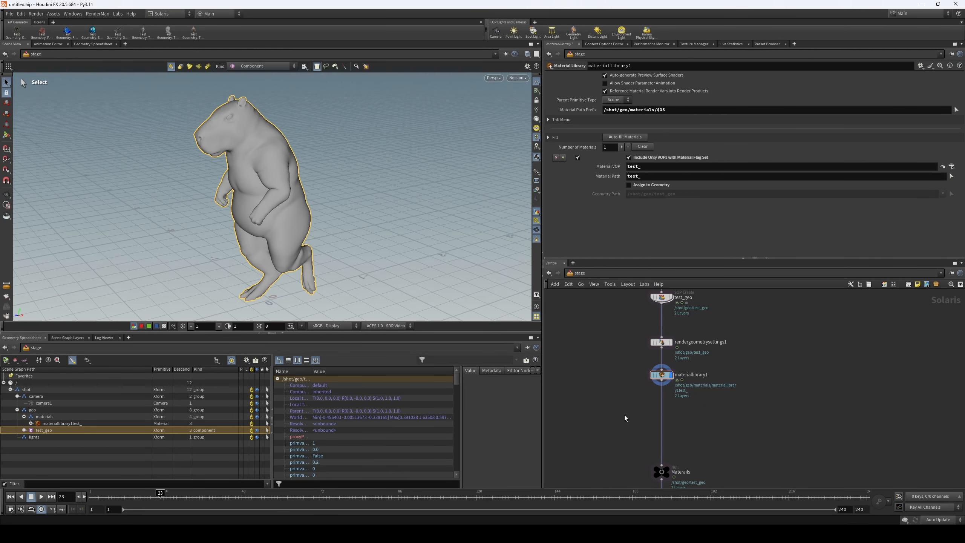
# - Try adding an Assign Material node beside the material library, and delete it
pyautogui.press('Tab')
pyautogui.moveTo(626, 417)
pyautogui.write('assi')
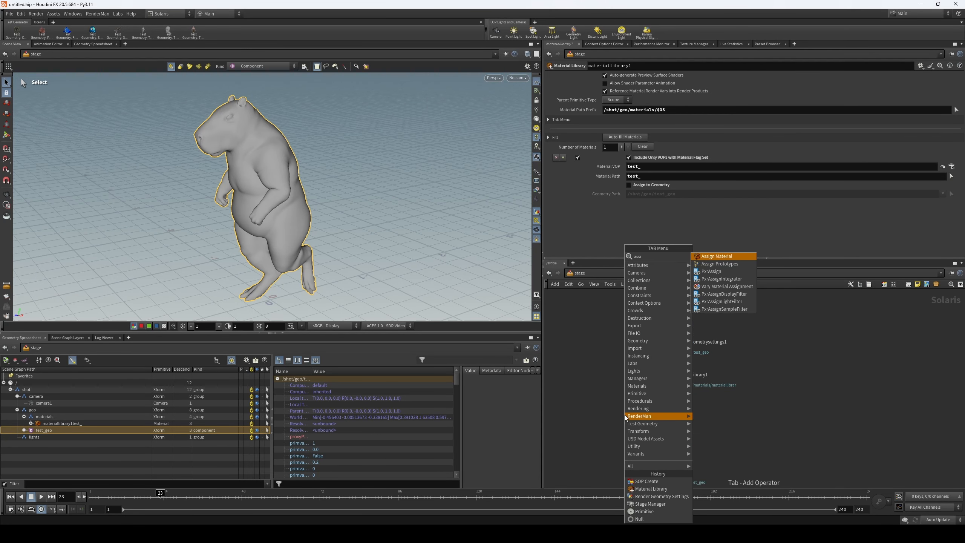
pyautogui.click(739, 260)
pyautogui.click(616, 407)
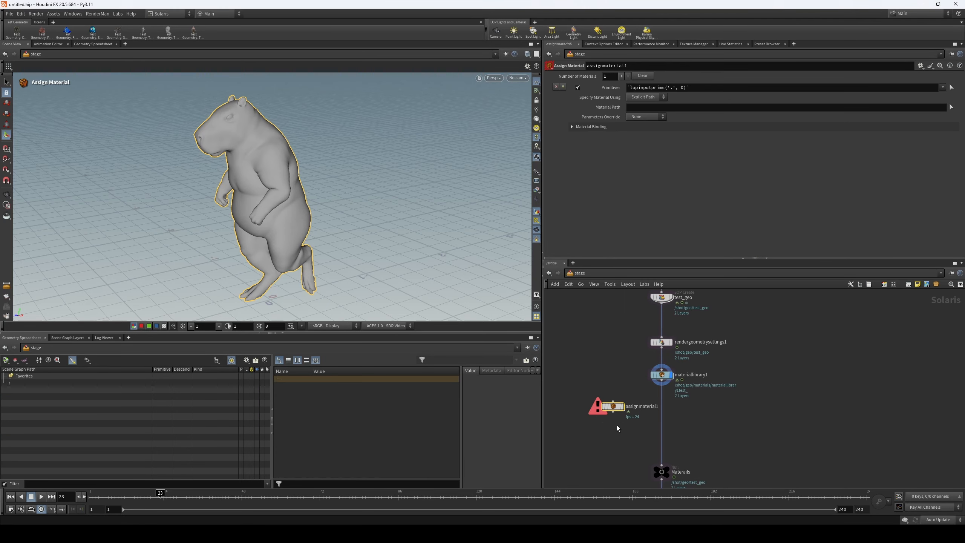
pyautogui.press('Delete')
# - Add a Material Linker node and insert it into the chain directly below the material library
pyautogui.press('Tab')
pyautogui.write('mater')
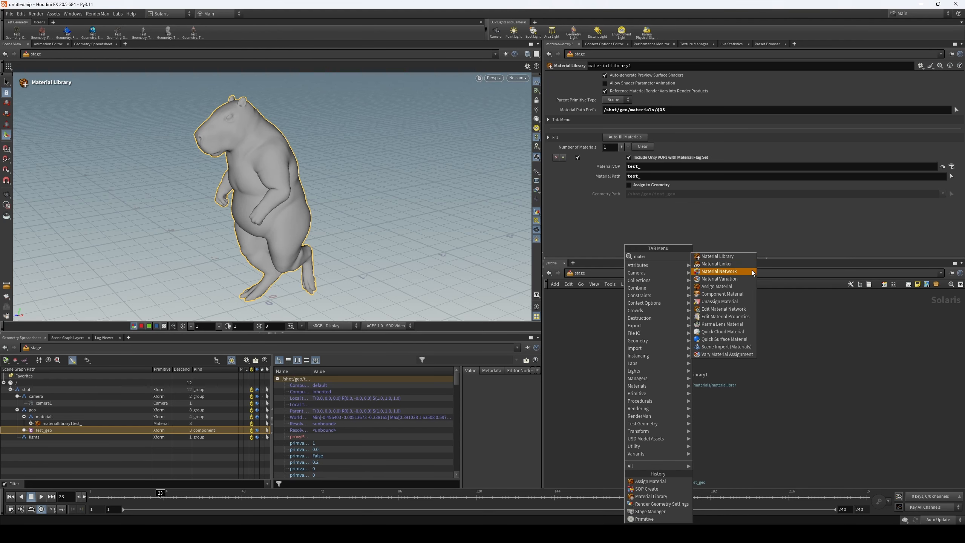
pyautogui.click(716, 263)
pyautogui.click(628, 404)
pyautogui.moveTo(628, 404); pyautogui.dragTo(673, 405)
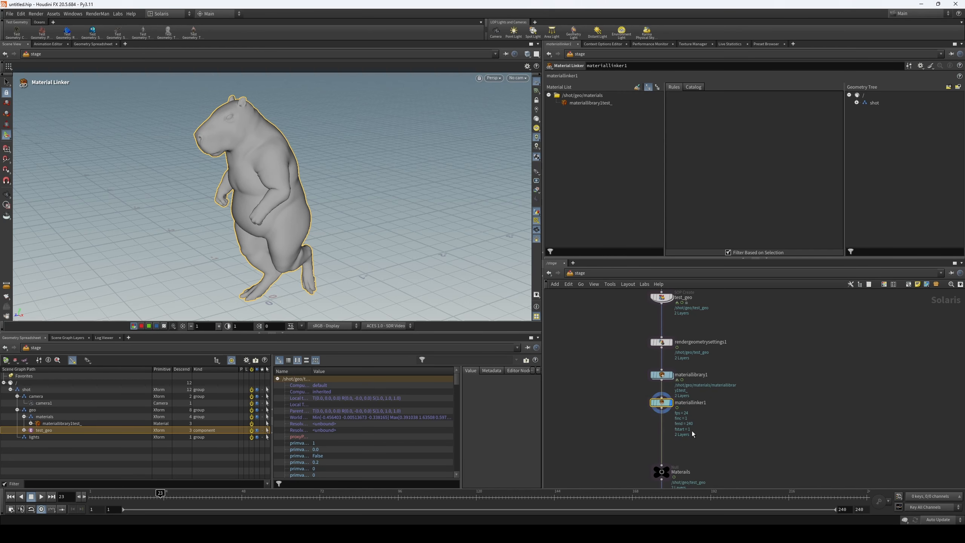
# - Create a rule in the material linker that assigns the test_ material to /shot/geo/test_geo/capabara
pyautogui.moveTo(608, 103); pyautogui.dragTo(776, 126)
pyautogui.click(857, 103)
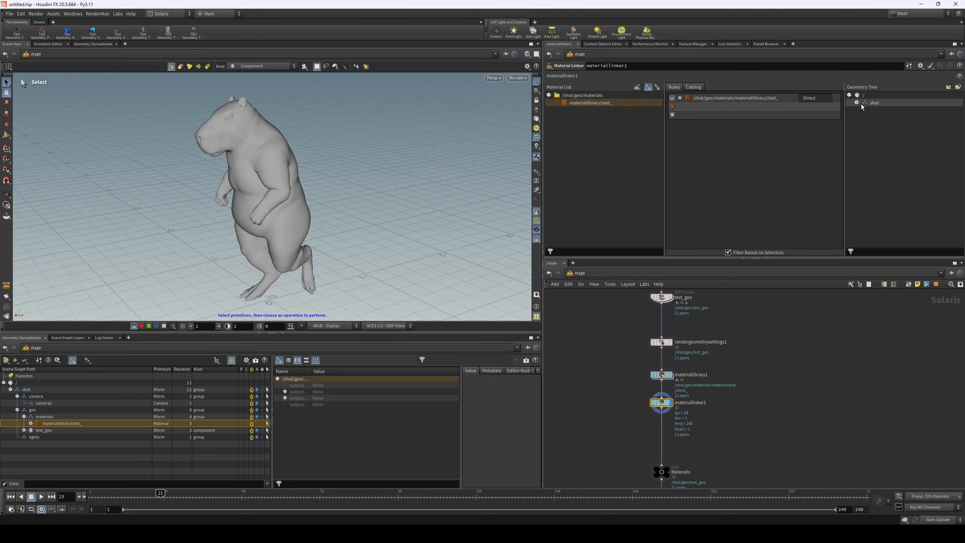
pyautogui.click(864, 118)
pyautogui.click(871, 132)
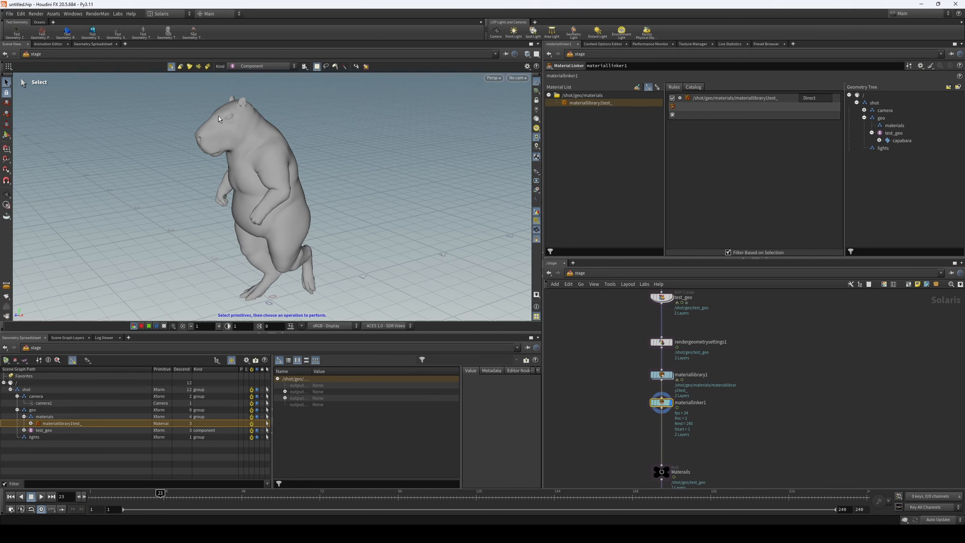
pyautogui.moveTo(901, 140); pyautogui.dragTo(754, 110)
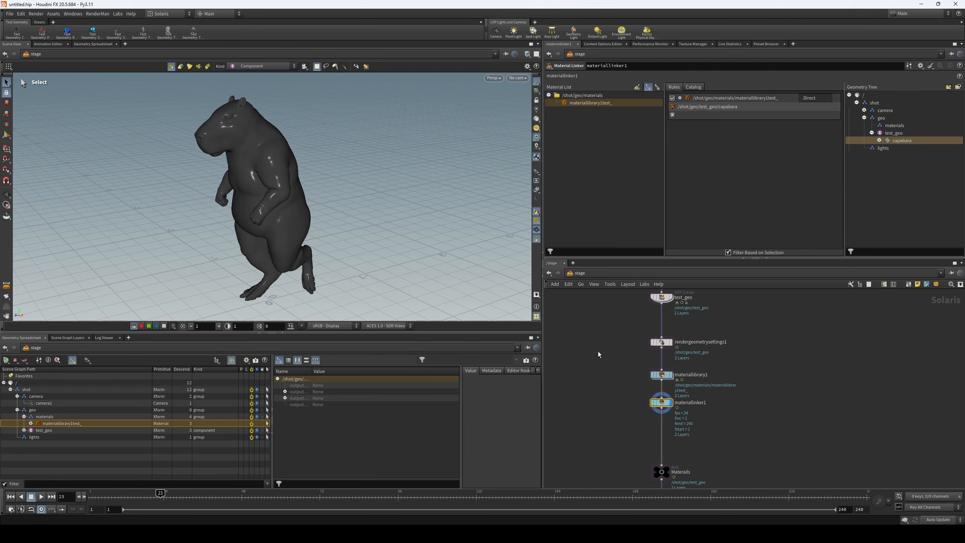
# - Switch the viewport renderer to RenderMan XPU and enlarge the viewport pane downward
pyautogui.scroll(-5, 721, 397)
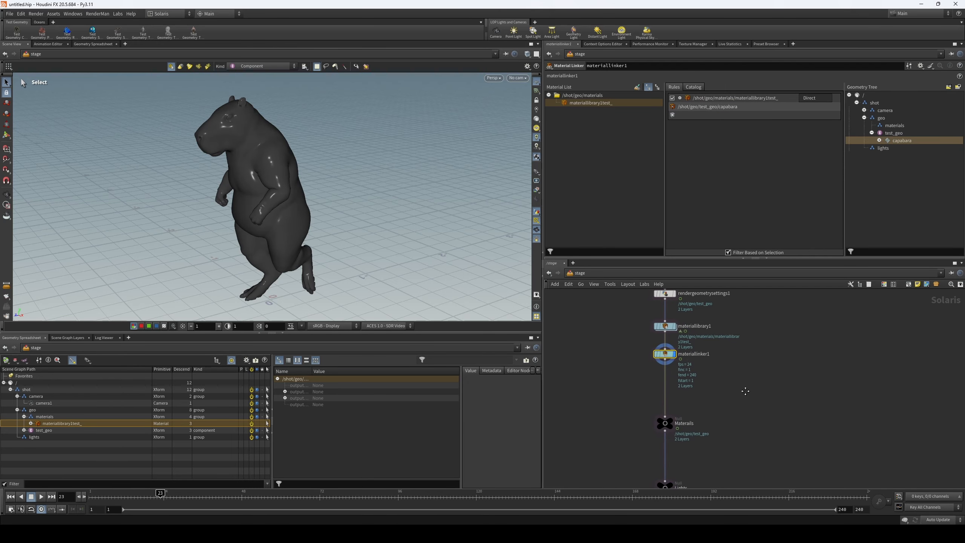
pyautogui.scroll(1, 726, 382)
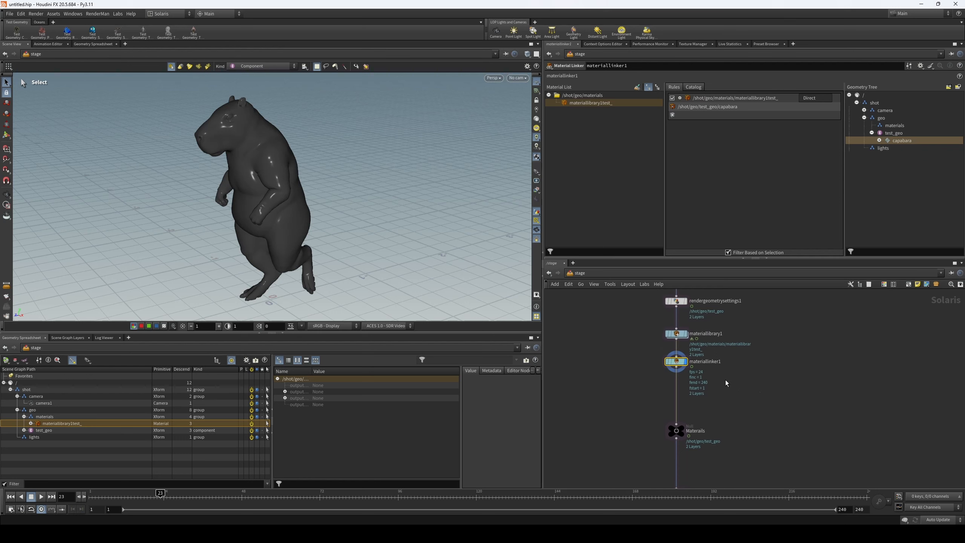
pyautogui.click(493, 78)
pyautogui.click(520, 158)
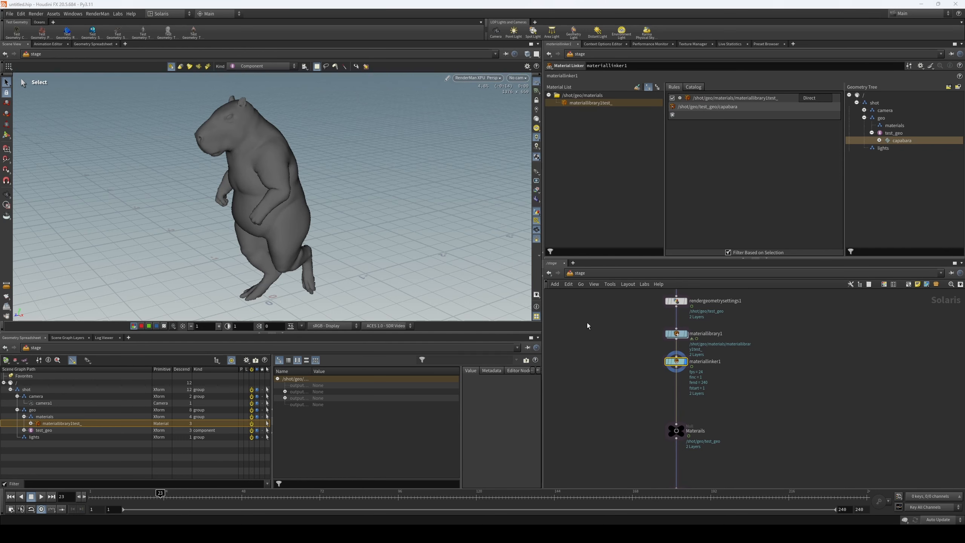
pyautogui.press('Escape')
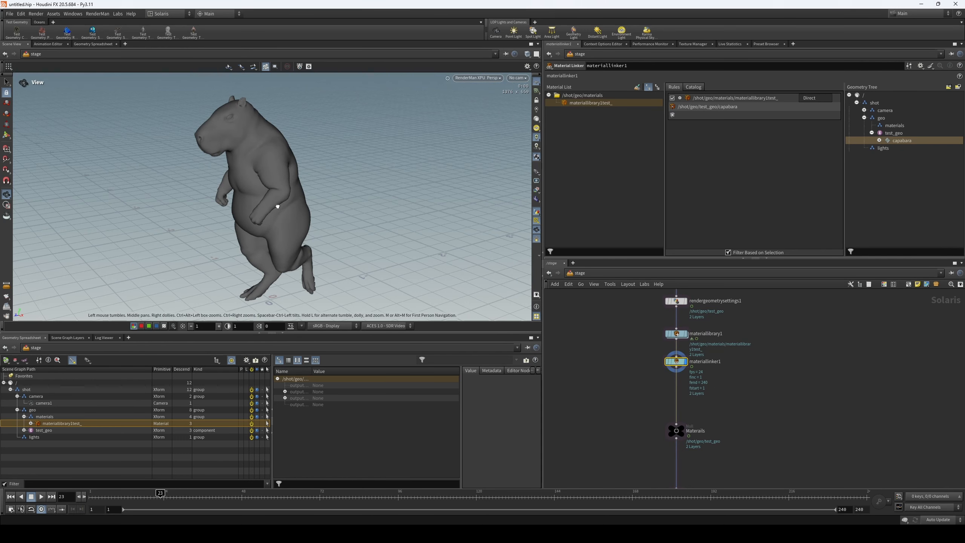
pyautogui.moveTo(266, 208); pyautogui.dragTo(279, 209)
pyautogui.press('s')
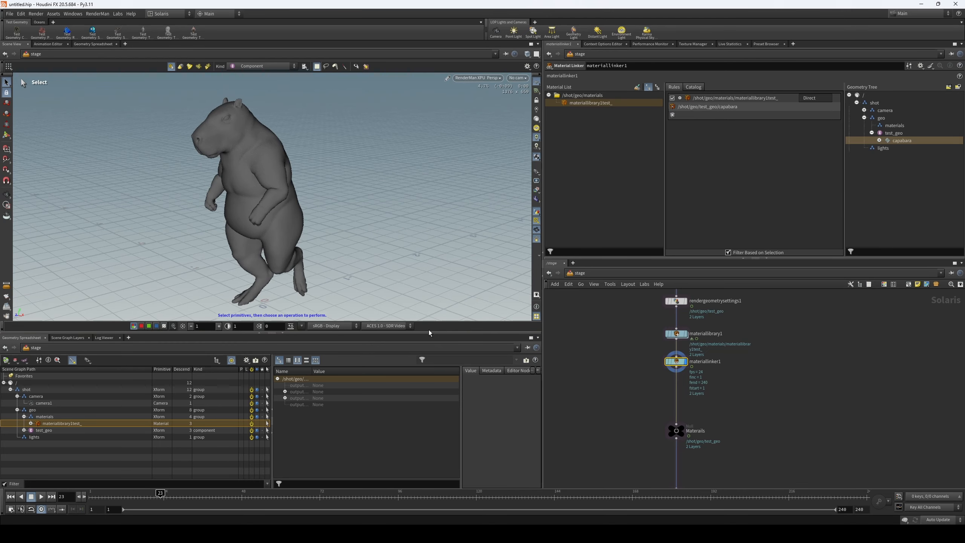
pyautogui.moveTo(429, 331); pyautogui.dragTo(429, 370)
pyautogui.press('Escape')
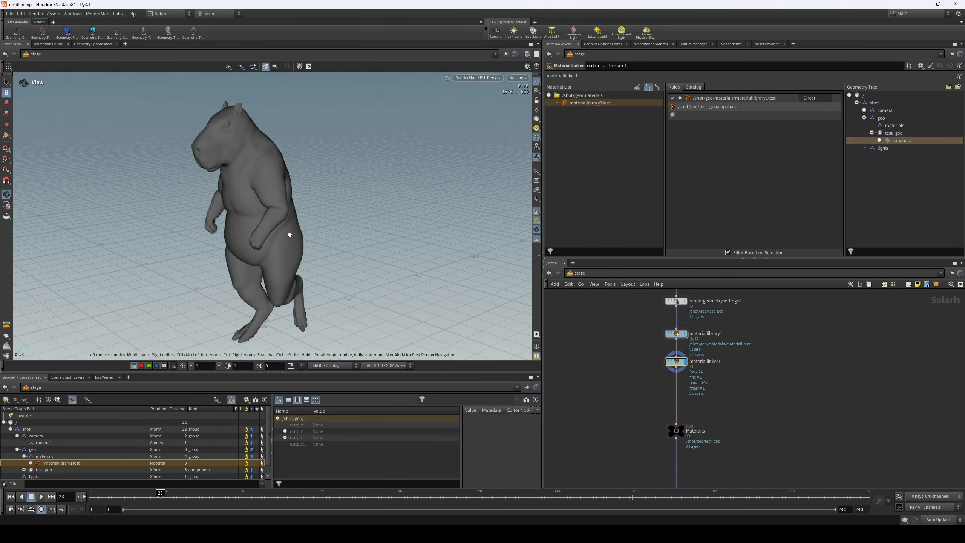
pyautogui.press('s')
# - Open the test_ material network and move pxrsurface1 farther away from output_collect
pyautogui.doubleClick(676, 333)
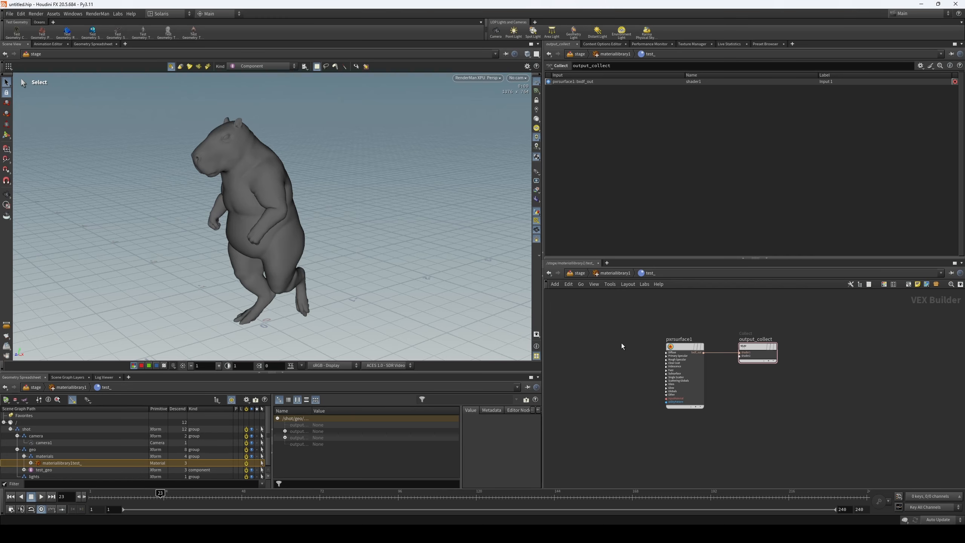
pyautogui.click(703, 345)
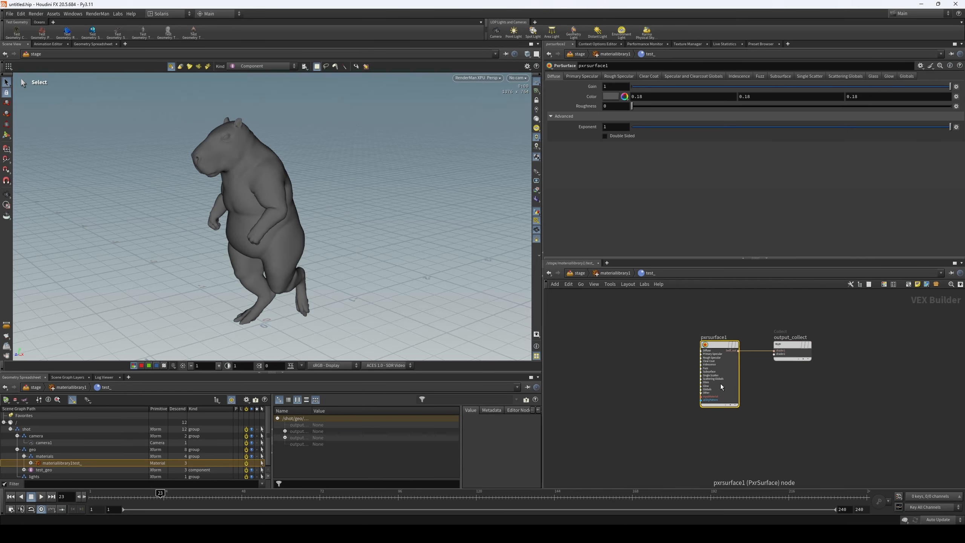
pyautogui.moveTo(653, 342); pyautogui.dragTo(630, 337, button='middle')
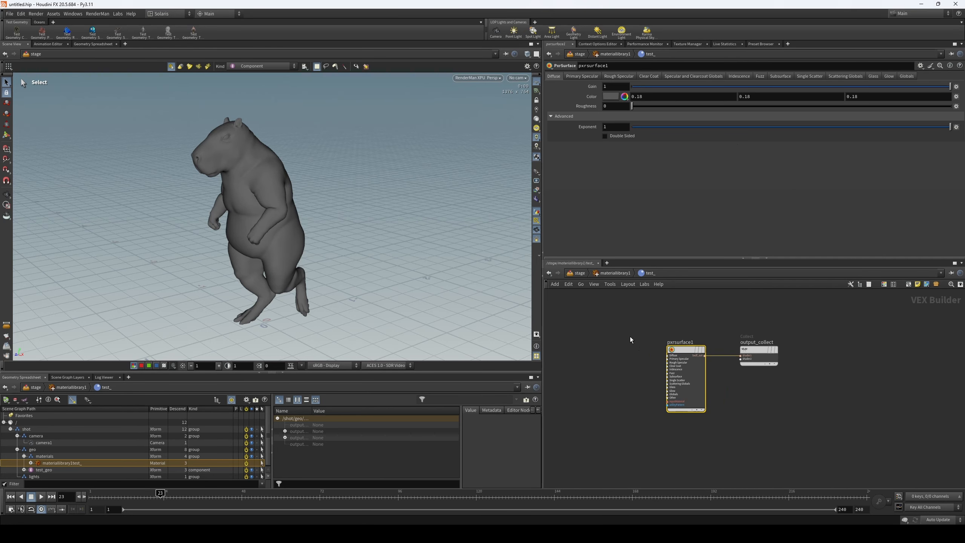
pyautogui.moveTo(680, 349)
pyautogui.mouseDown()
pyautogui.moveTo(666, 335)
pyautogui.moveTo(672, 357)
pyautogui.mouseUp()
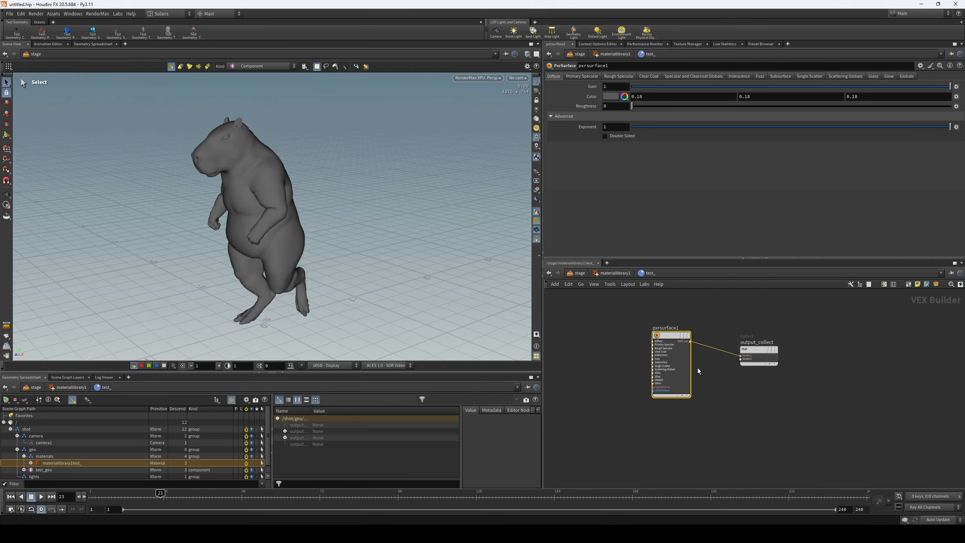
# - Look through the parameter groups of pxrsurface1, from Primary Specular to Globals and back to Diffuse
pyautogui.moveTo(701, 370); pyautogui.dragTo(674, 362, button='middle')
pyautogui.click(605, 77)
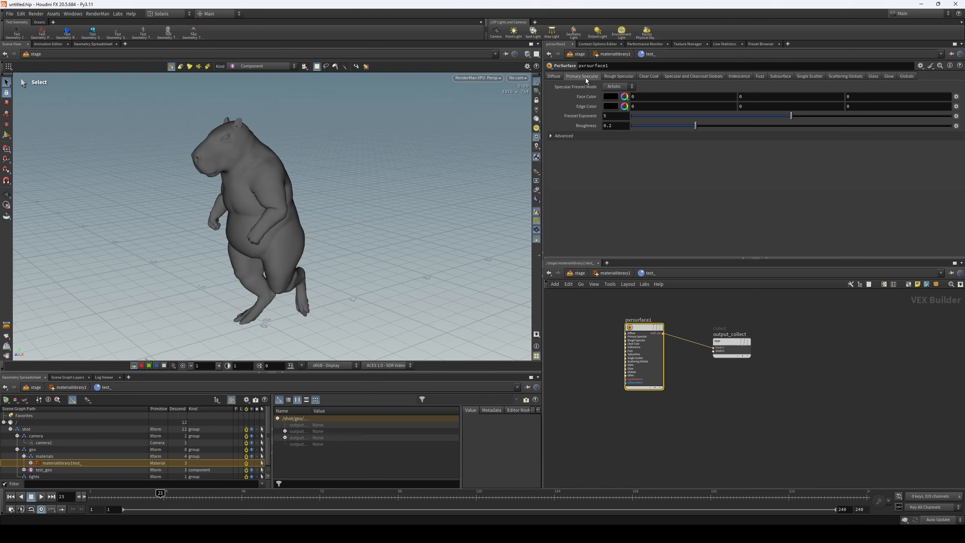
pyautogui.click(692, 76)
pyautogui.click(761, 77)
pyautogui.click(780, 77)
pyautogui.click(809, 77)
pyautogui.click(850, 77)
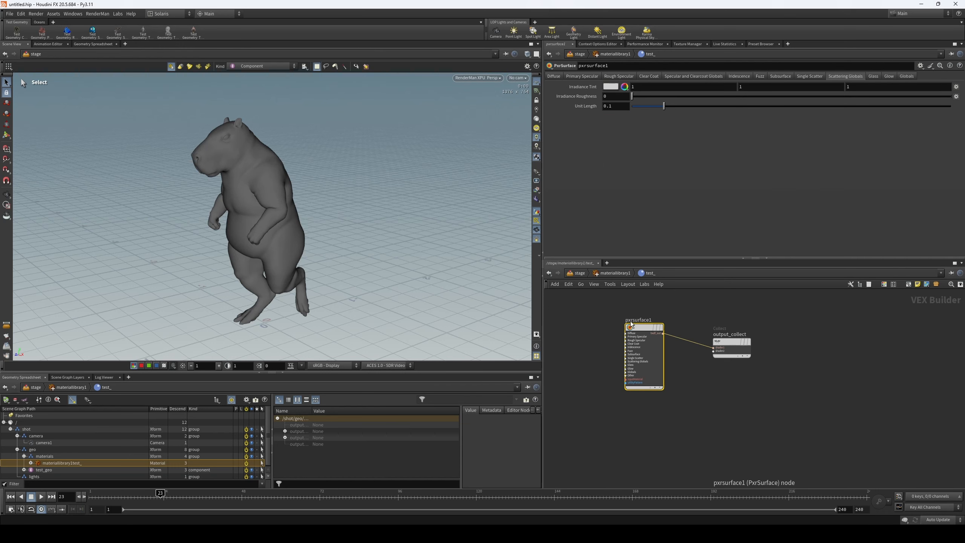
pyautogui.click(873, 76)
pyautogui.click(906, 77)
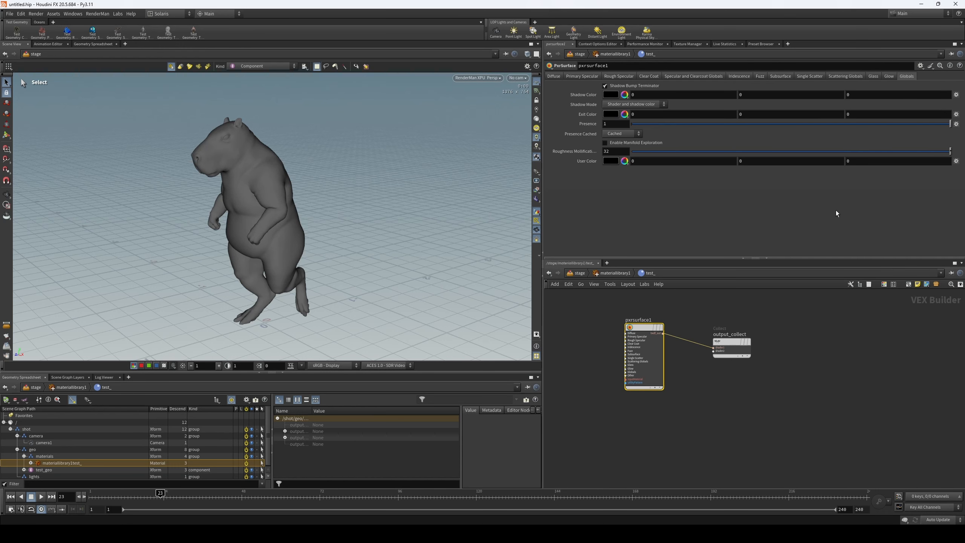
pyautogui.click(560, 77)
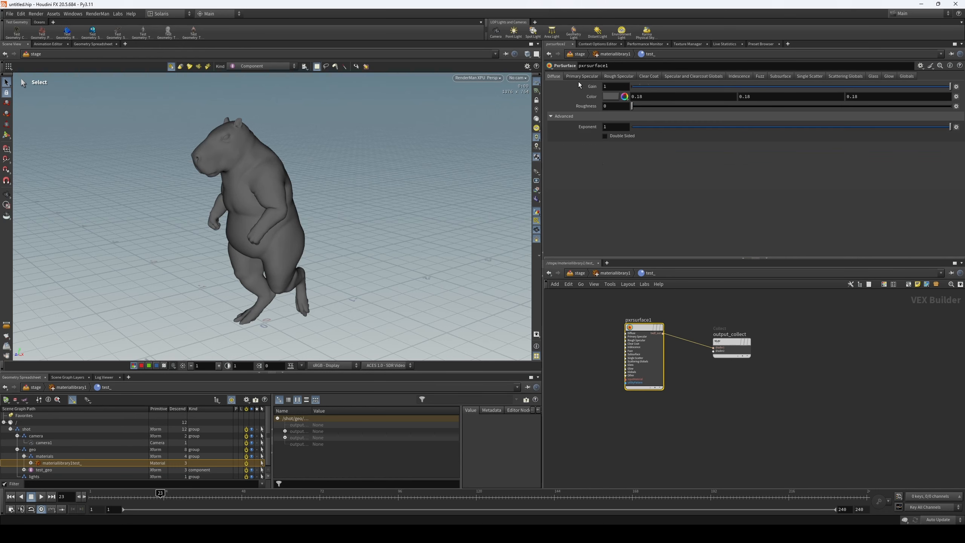
# - Add a PxrLayerMixer node to the test_ network and place it upstream of pxrsurface1
pyautogui.moveTo(696, 391); pyautogui.dragTo(721, 378, button='middle')
pyautogui.scroll(-1, 700, 379)
pyautogui.moveTo(678, 321); pyautogui.dragTo(700, 333)
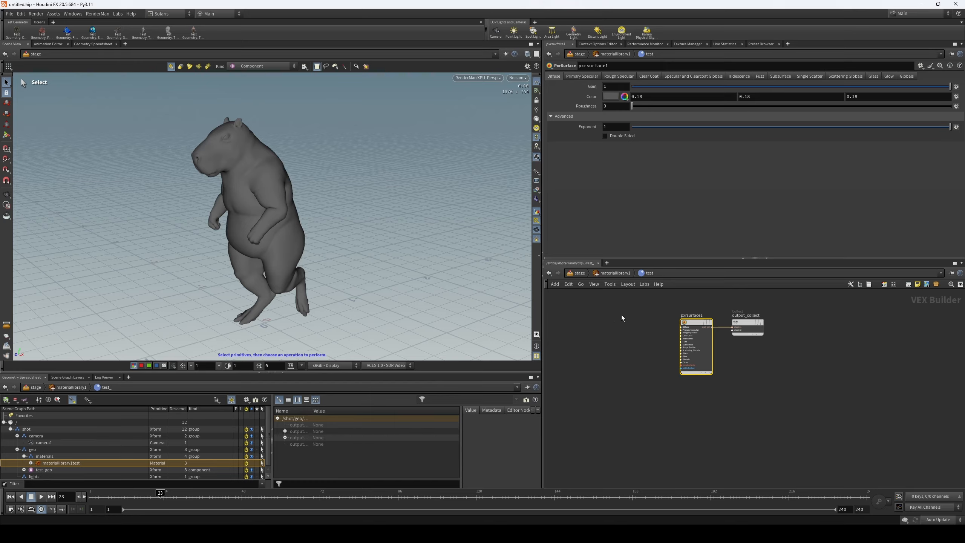
pyautogui.press('Tab')
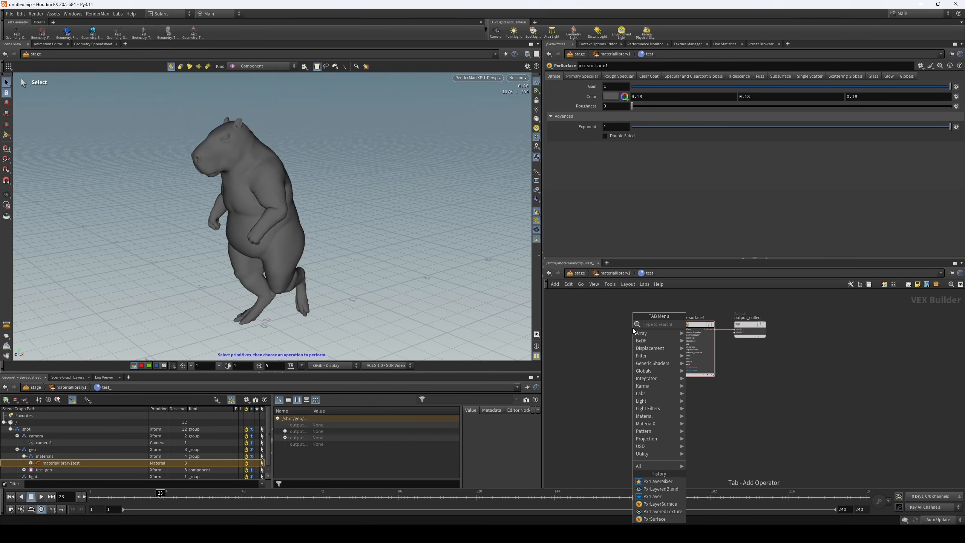
pyautogui.write('px')
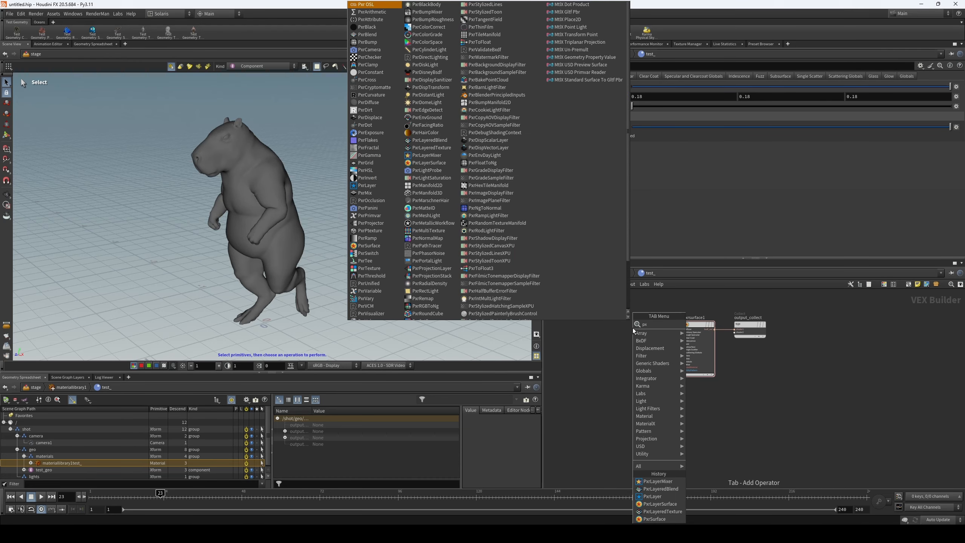
pyautogui.write('r')
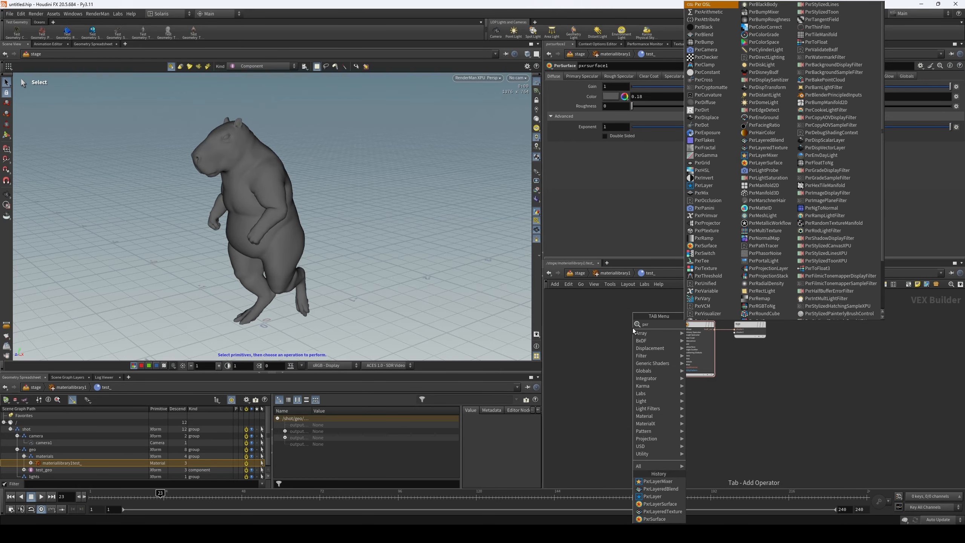
pyautogui.write(' mat')
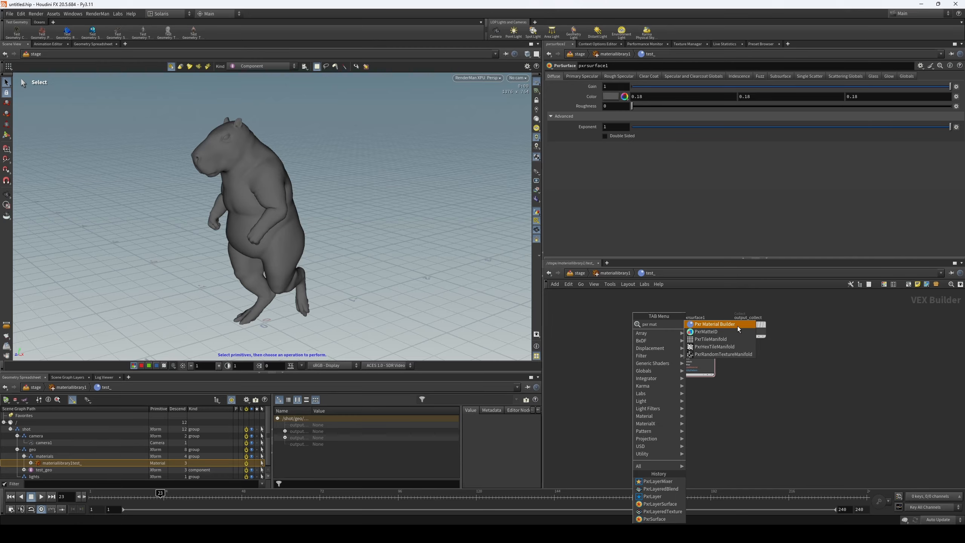
pyautogui.press('BackSpace')
pyautogui.press('BackSpace')
pyautogui.write('ix')
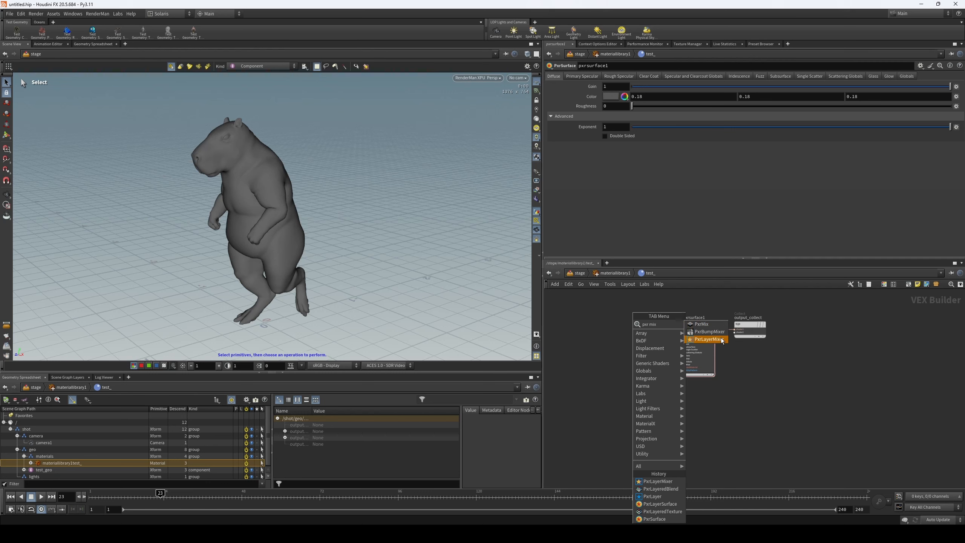
pyautogui.click(709, 339)
pyautogui.click(638, 345)
pyautogui.moveTo(638, 346); pyautogui.dragTo(635, 344)
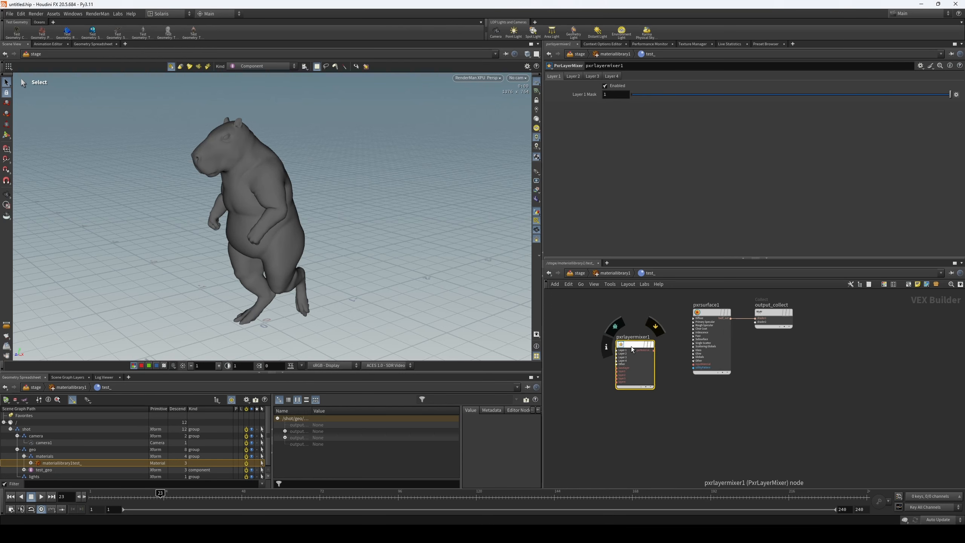
# - Connect the material output of pxrlayermixer1 to the inputMaterial input of pxrsurface1
pyautogui.scroll(2, 628, 347)
pyautogui.scroll(-2, 650, 370)
pyautogui.moveTo(676, 399); pyautogui.dragTo(711, 396, button='middle')
pyautogui.moveTo(681, 350); pyautogui.dragTo(668, 338)
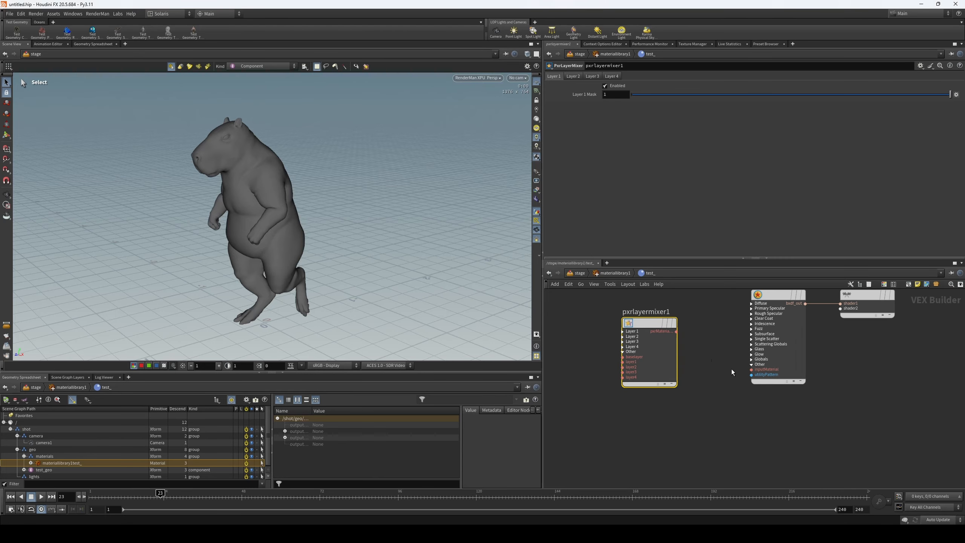
pyautogui.scroll(4, 727, 370)
pyautogui.moveTo(745, 370); pyautogui.dragTo(635, 312)
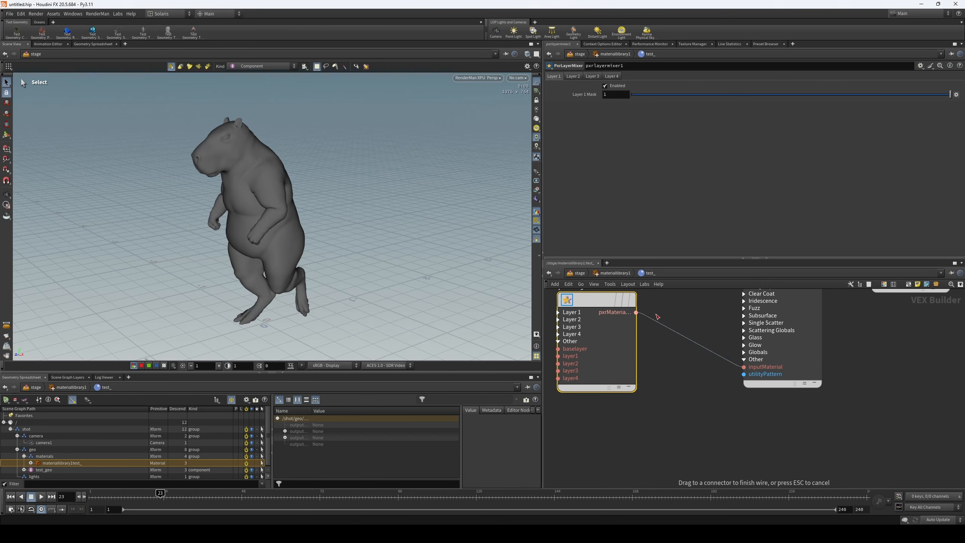
pyautogui.scroll(-2, 666, 357)
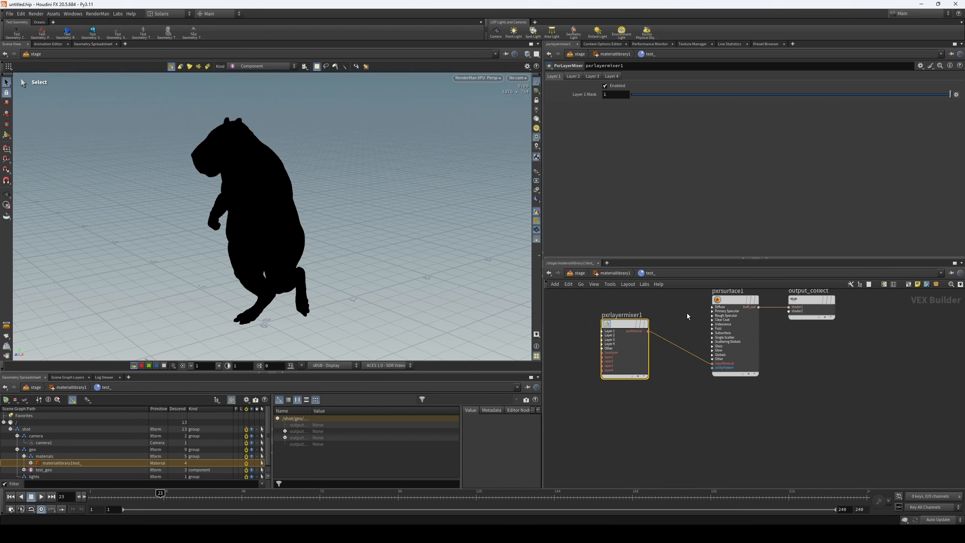
pyautogui.moveTo(688, 316); pyautogui.dragTo(704, 343, button='middle')
pyautogui.moveTo(643, 350); pyautogui.dragTo(650, 336)
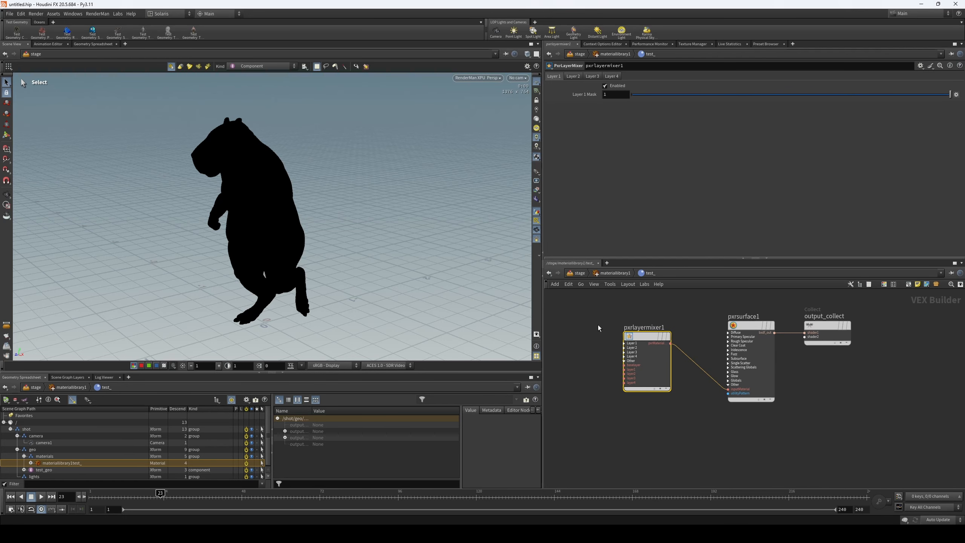
# - Add a PxrLayer node upstream of pxrlayermixer1 and place a duplicate of it below
pyautogui.press('Tab')
pyautogui.write('laye')
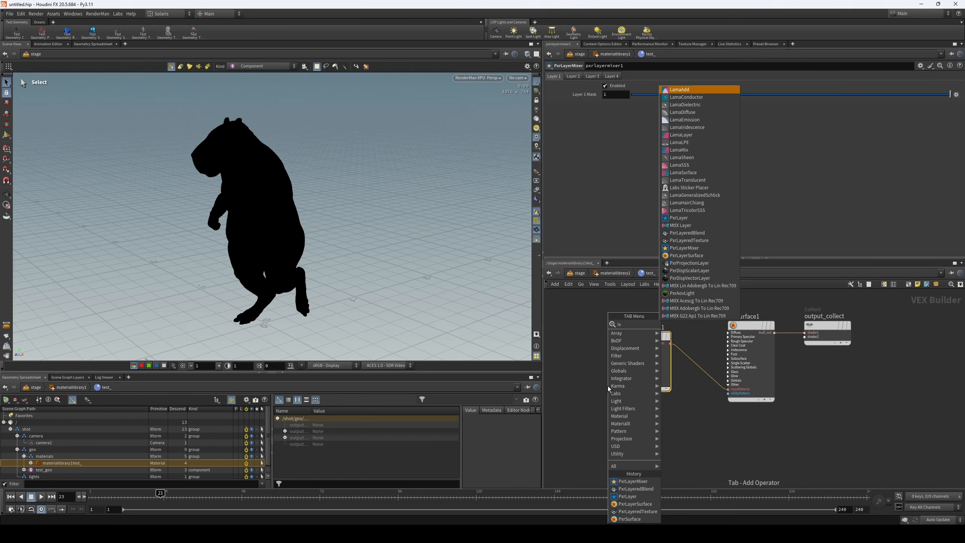
pyautogui.click(678, 331)
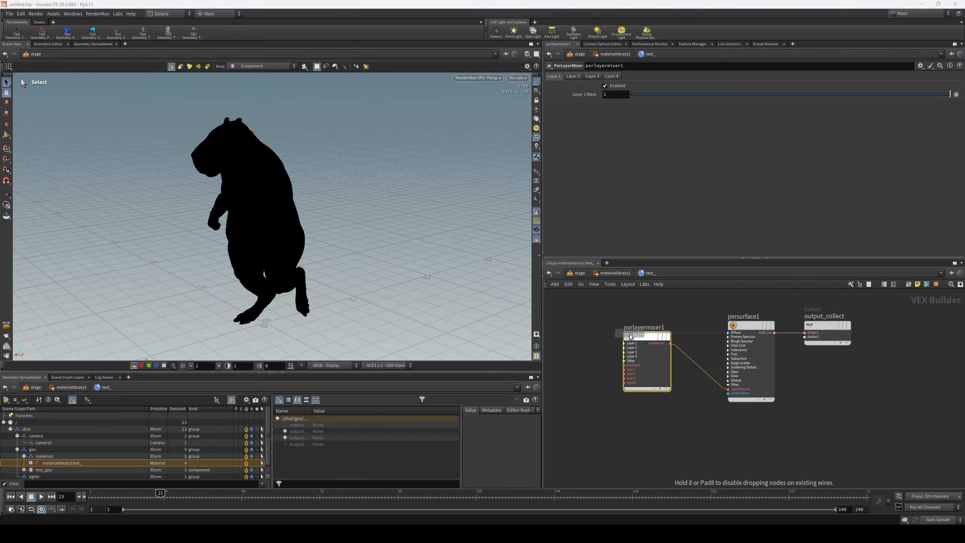
pyautogui.click(589, 321)
pyautogui.moveTo(589, 321); pyautogui.dragTo(563, 309)
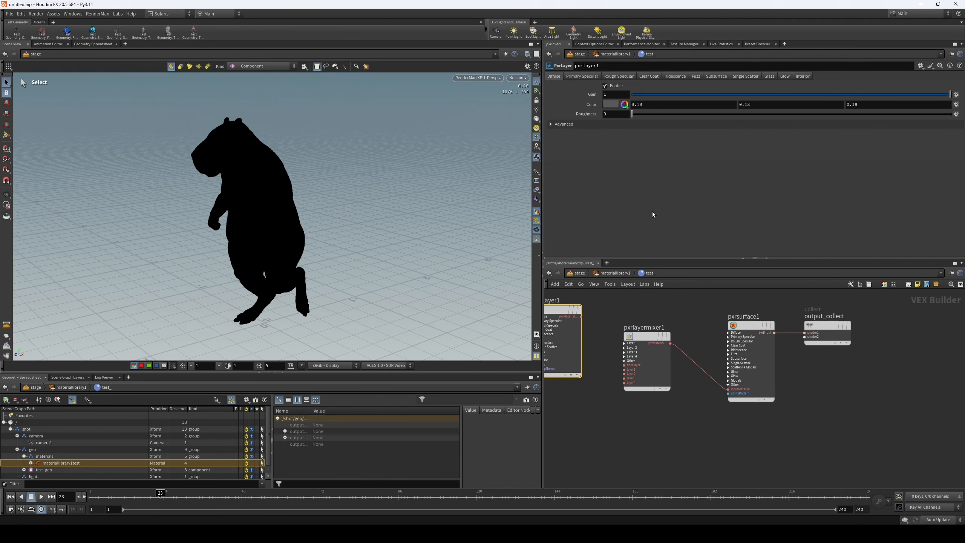
pyautogui.moveTo(613, 434); pyautogui.dragTo(645, 425, button='middle')
pyautogui.keyDown('alt'); pyautogui.moveTo(587, 299); pyautogui.dragTo(588, 402); pyautogui.keyUp('alt')
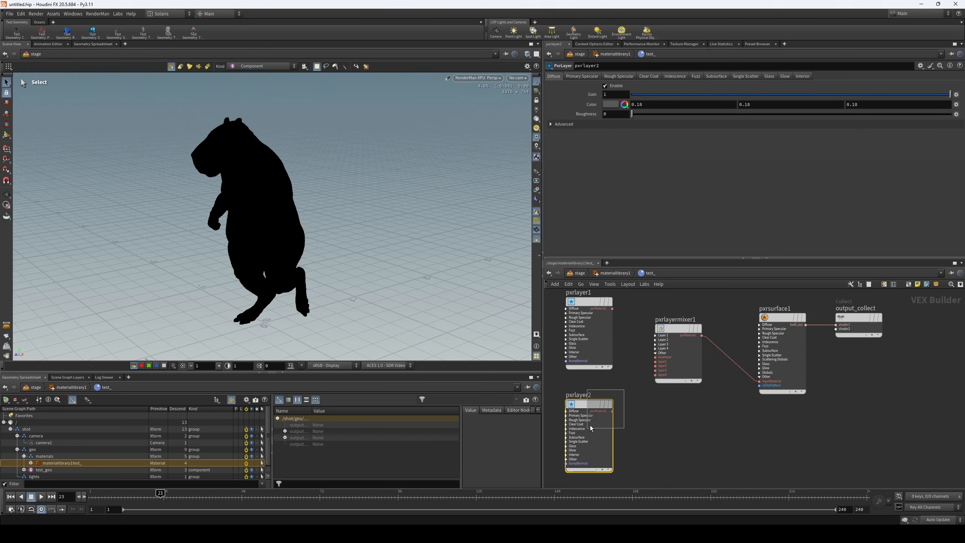
# - Set the diffuse color of pxrlayer2 to bright magenta with hue 320, saturation 0.966 and maximum value
pyautogui.click(624, 104)
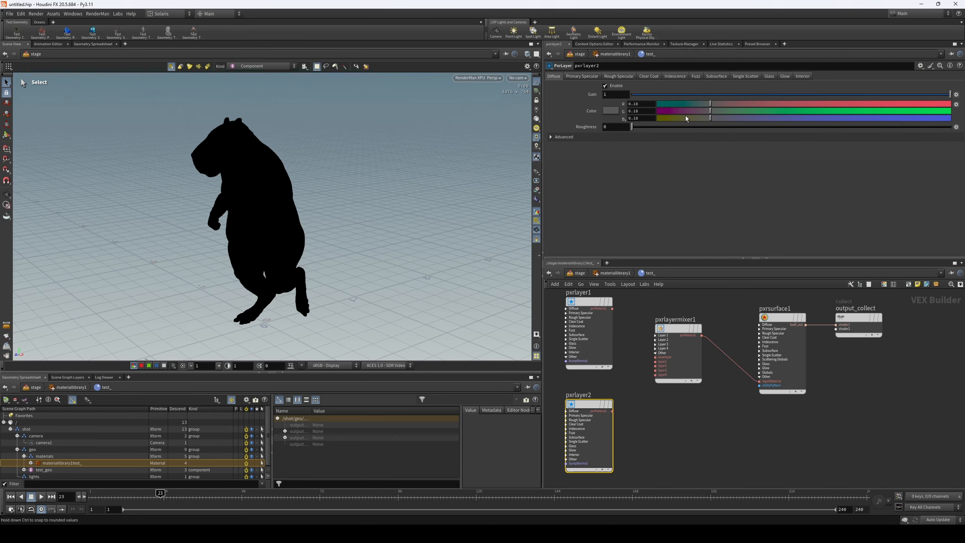
pyautogui.moveTo(710, 118); pyautogui.dragTo(672, 119)
pyautogui.moveTo(661, 111); pyautogui.dragTo(940, 109)
pyautogui.moveTo(935, 104); pyautogui.dragTo(917, 104)
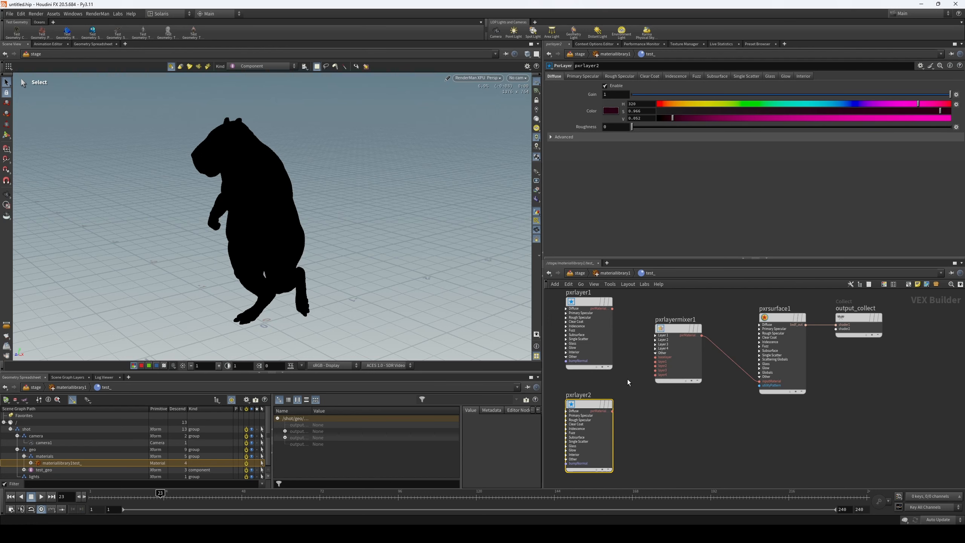
pyautogui.moveTo(672, 119); pyautogui.dragTo(951, 121)
# - Set the diffuse color of pxrlayer1 to pure blue with hue 242, saturation 1 and value 1
pyautogui.moveTo(622, 326); pyautogui.dragTo(606, 344)
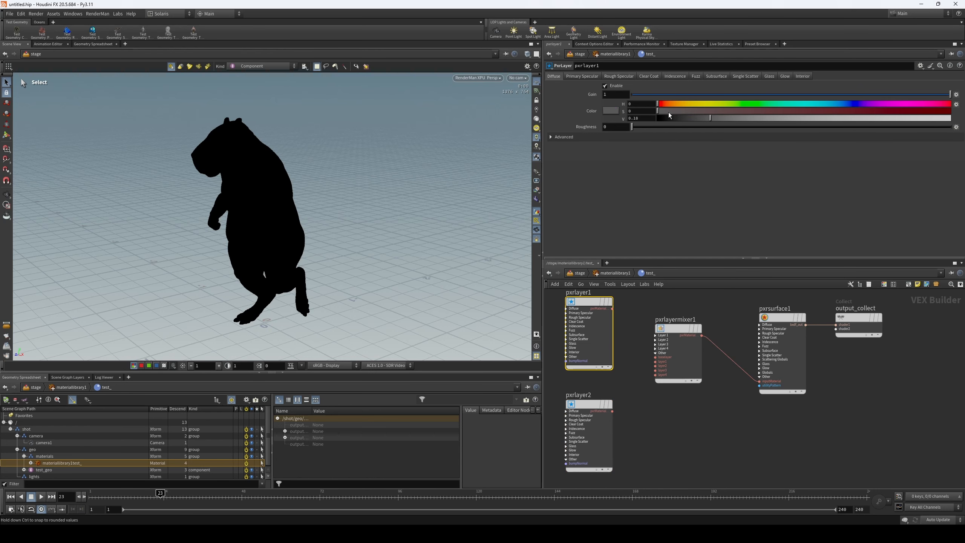
pyautogui.click(949, 119)
pyautogui.click(854, 104)
# - Connect pxrlayer1 to the baselayer input and pxrlayer2 to the layer1 input of pxrlayermixer1
pyautogui.scroll(2, 624, 317)
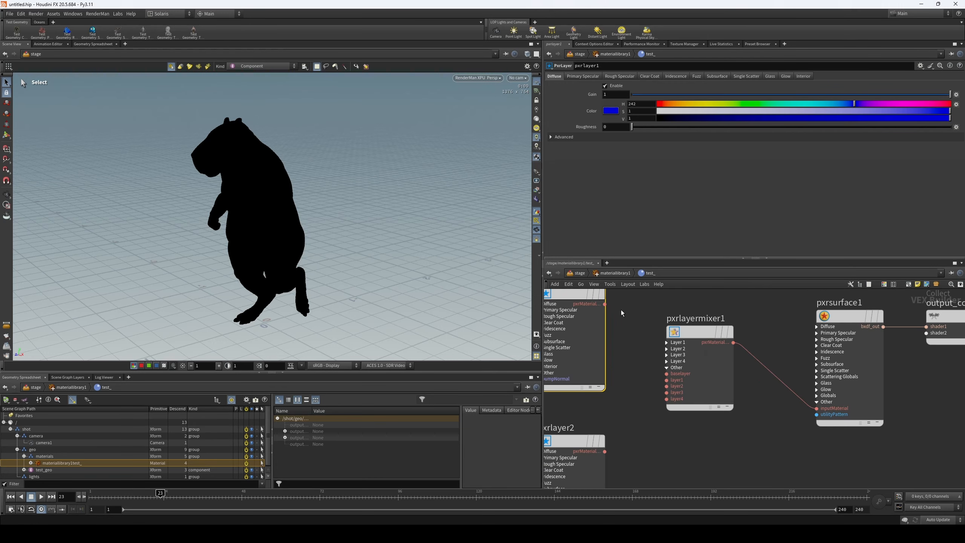
pyautogui.moveTo(604, 304); pyautogui.dragTo(666, 373)
pyautogui.moveTo(604, 452); pyautogui.dragTo(666, 380)
pyautogui.moveTo(795, 417); pyautogui.dragTo(755, 427, button='middle')
pyautogui.moveTo(634, 359)
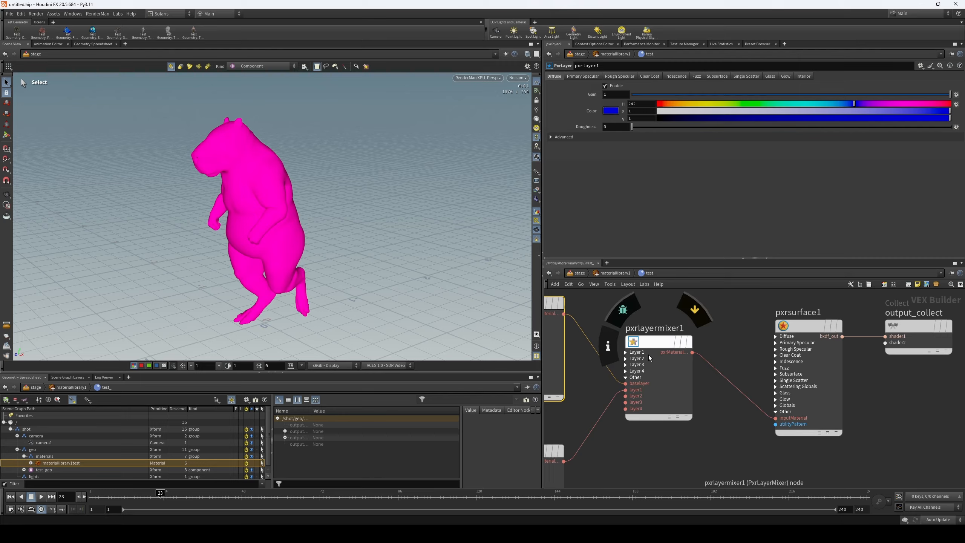
pyautogui.moveTo(725, 419); pyautogui.dragTo(687, 410, button='middle')
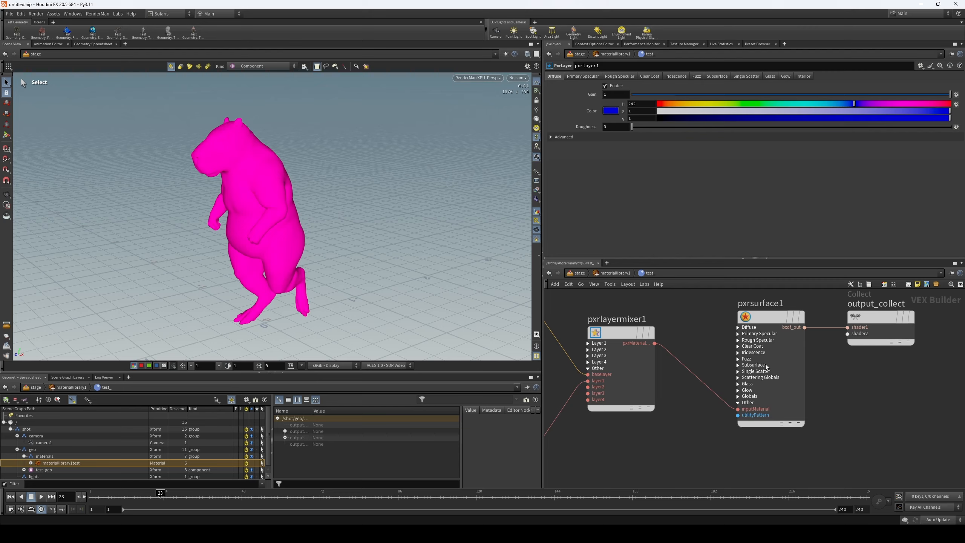
pyautogui.scroll(-3, 865, 356)
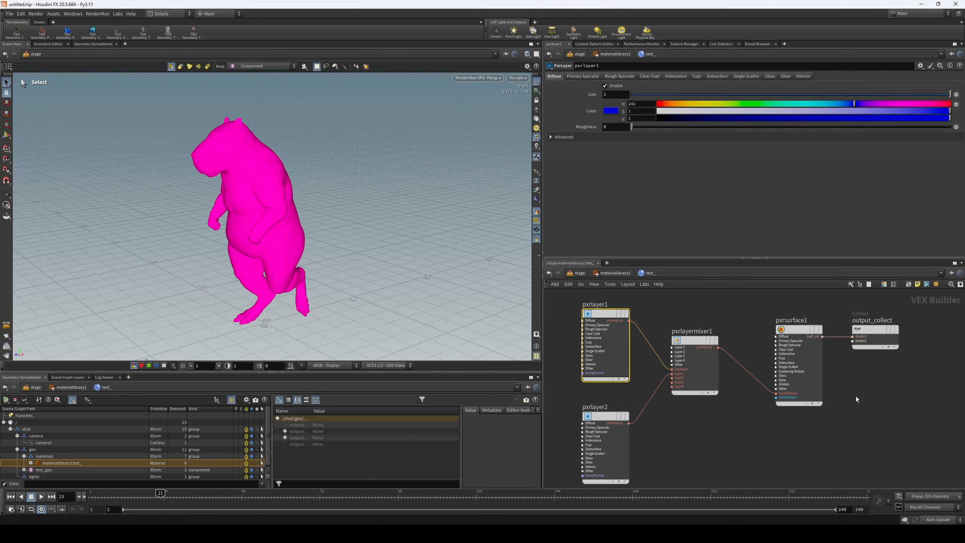
pyautogui.moveTo(849, 408); pyautogui.dragTo(860, 381, button='middle')
# - Expose the Layer 1 mask input of pxrlayermixer1 and add a PxrFractal node above pxrlayer1
pyautogui.scroll(3, 709, 346)
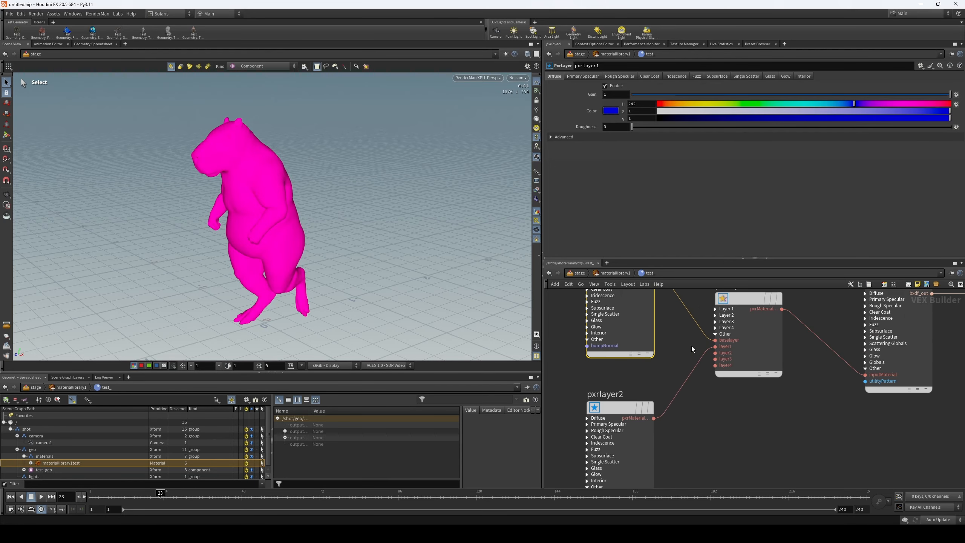
pyautogui.click(710, 332)
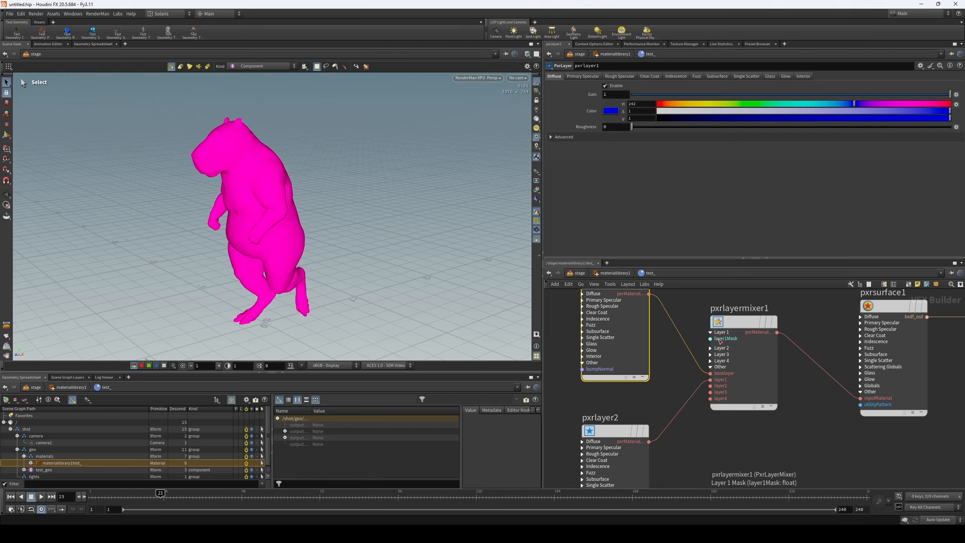
pyautogui.press('h')
pyautogui.press('Tab')
pyautogui.write('fract')
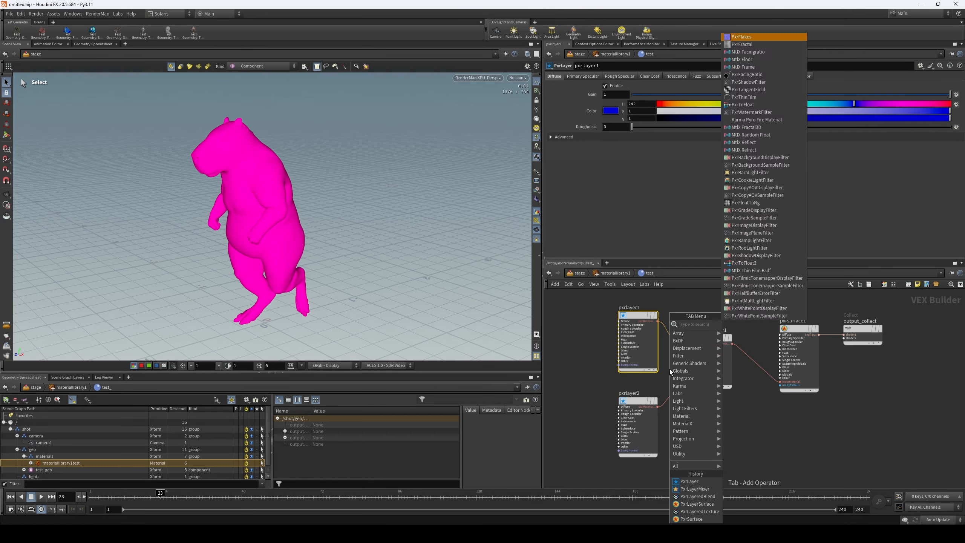
pyautogui.click(750, 324)
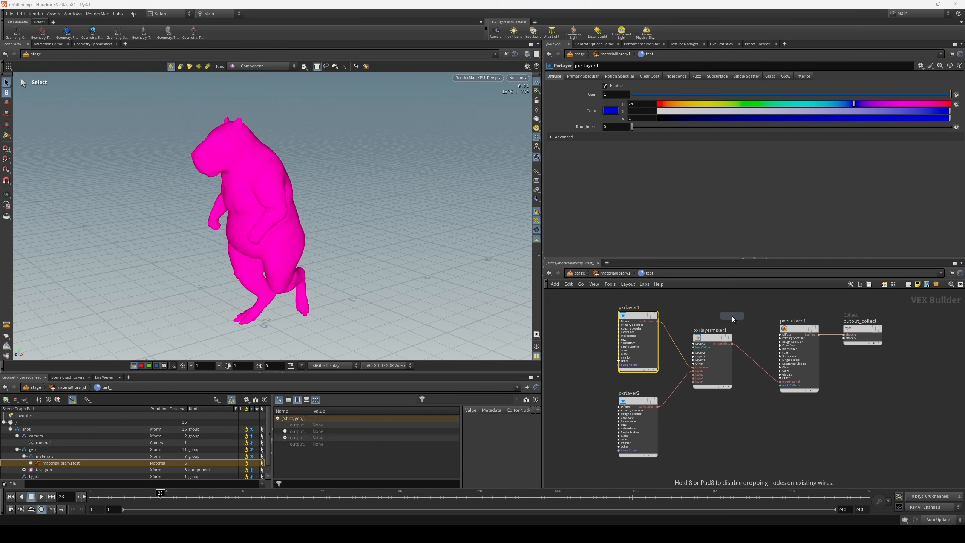
pyautogui.click(682, 298)
pyautogui.moveTo(717, 310); pyautogui.dragTo(735, 354, button='middle')
pyautogui.moveTo(709, 342); pyautogui.dragTo(664, 298)
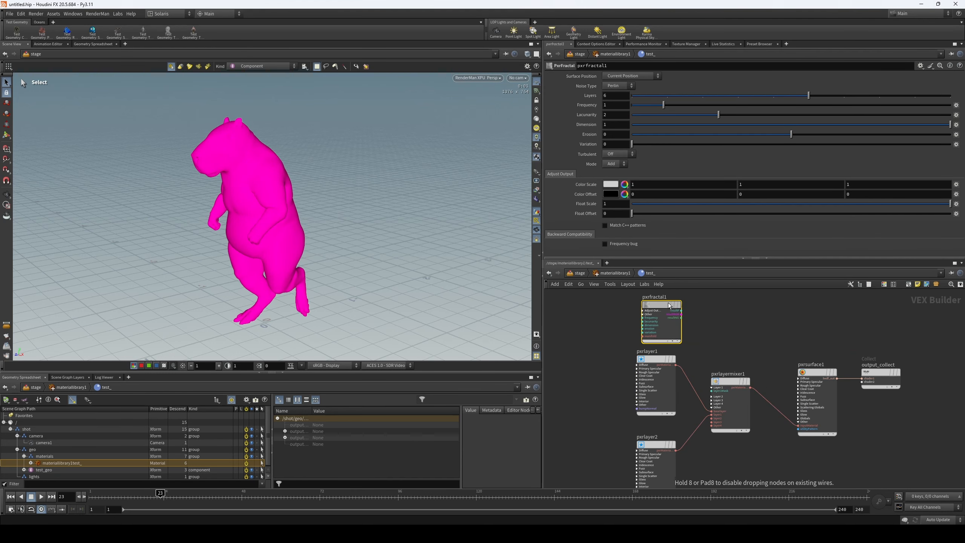
# - Connect the resultF output of pxrfractal1 to the layer1Mask input of pxrlayermixer1
pyautogui.scroll(3, 710, 346)
pyautogui.moveTo(705, 365); pyautogui.dragTo(712, 406, button='middle')
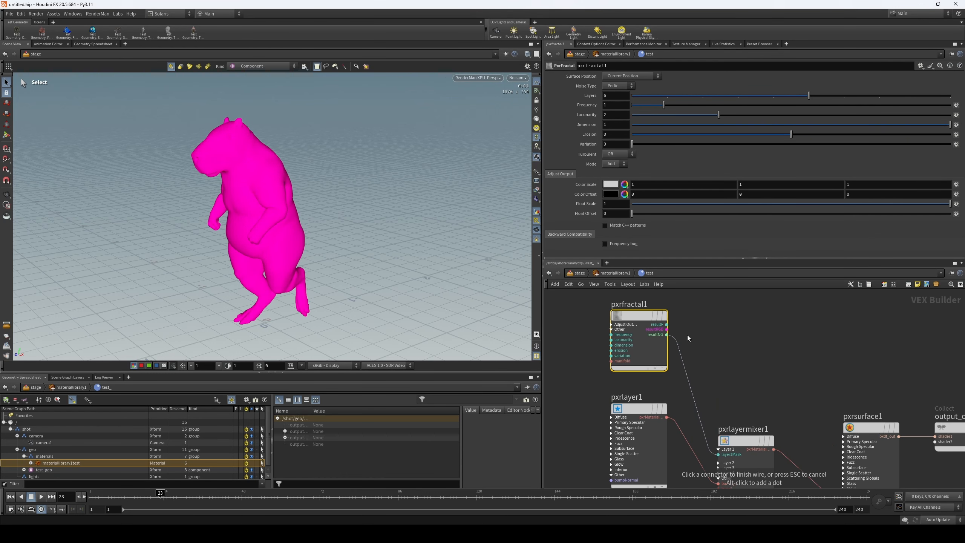
pyautogui.click(680, 325)
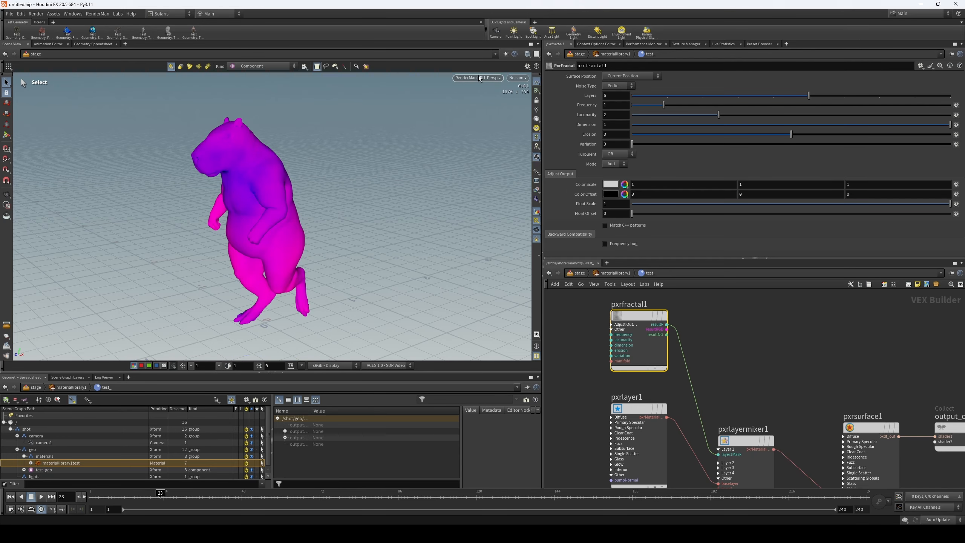
# - Enable the primary specular of pxrlayer1 and set its gain to 1
pyautogui.moveTo(745, 360); pyautogui.dragTo(759, 317, button='middle')
pyautogui.click(642, 395)
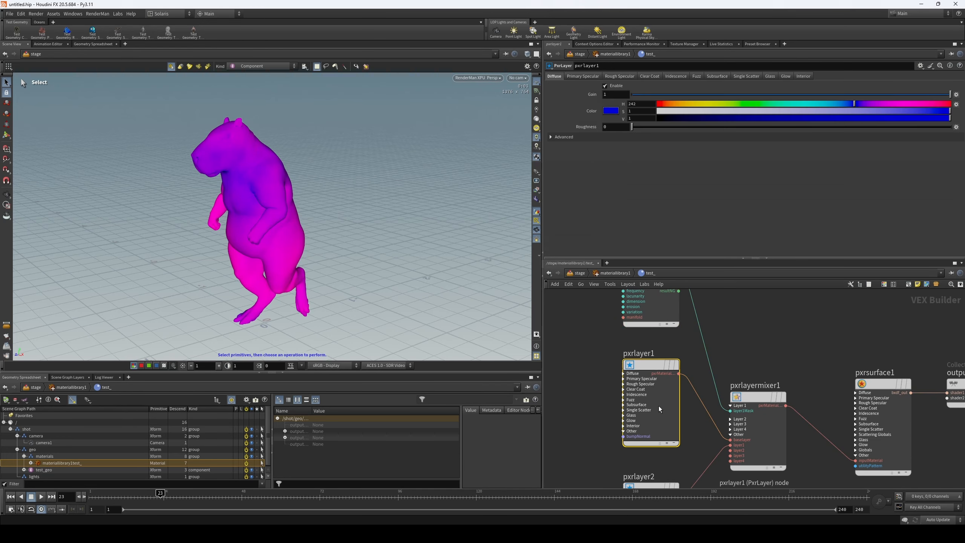
pyautogui.scroll(-2, 596, 396)
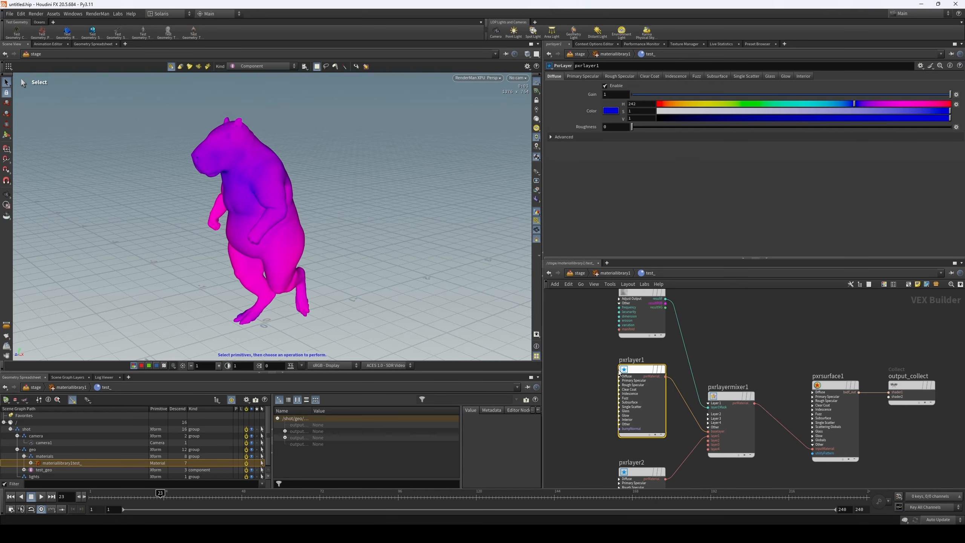
pyautogui.click(842, 406)
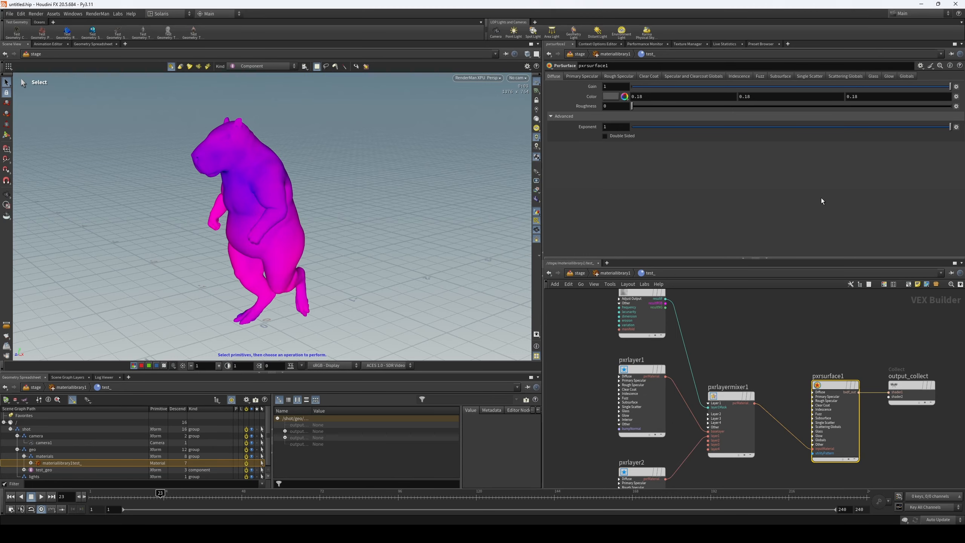
pyautogui.click(632, 388)
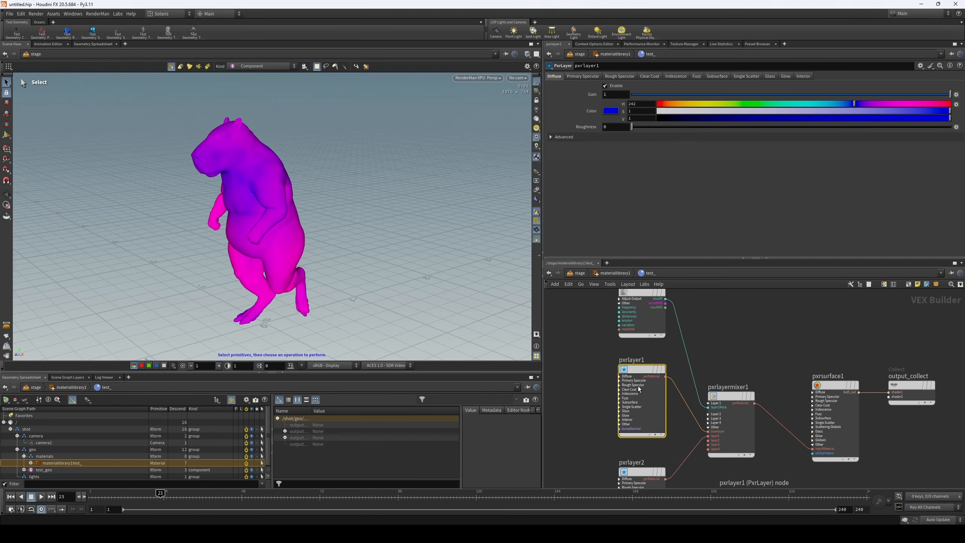
pyautogui.click(611, 137)
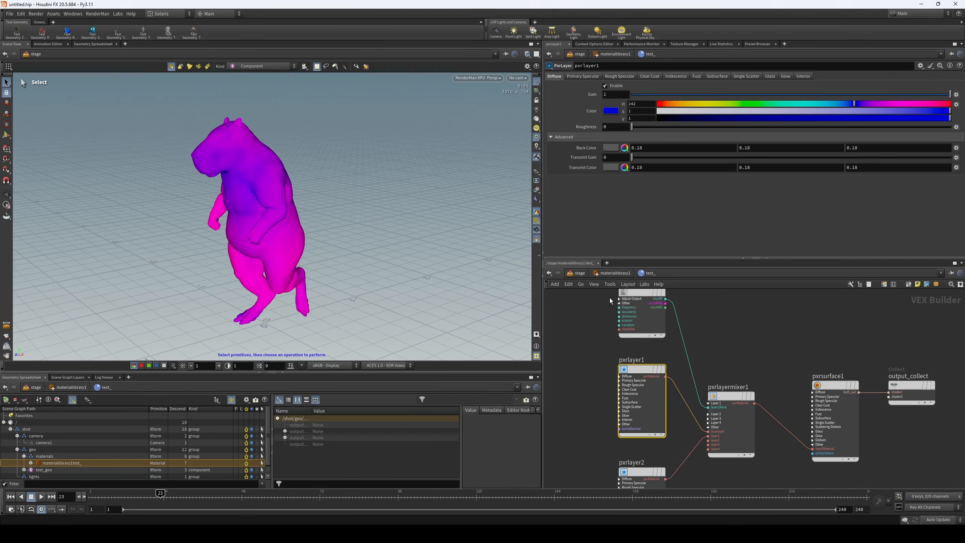
pyautogui.click(597, 77)
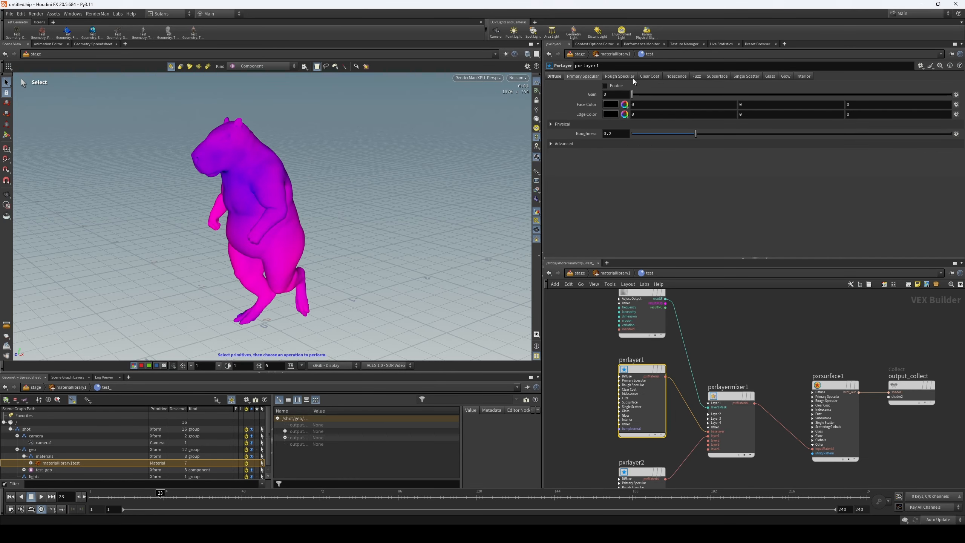
pyautogui.moveTo(631, 94); pyautogui.dragTo(950, 94)
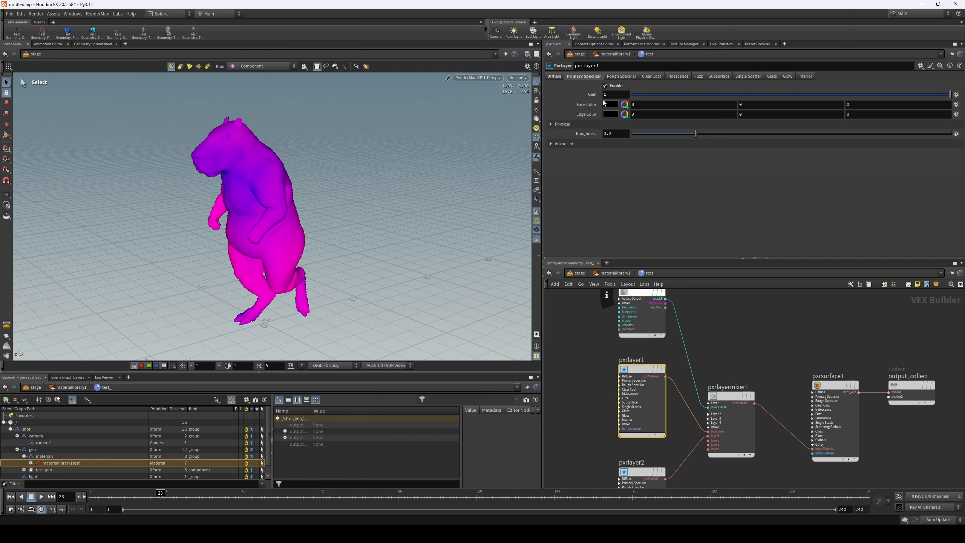
# - Give pxrlayer1's primary specular a near-white face color with value 0.948 and a roughness of 0.534
pyautogui.click(554, 78)
pyautogui.click(578, 78)
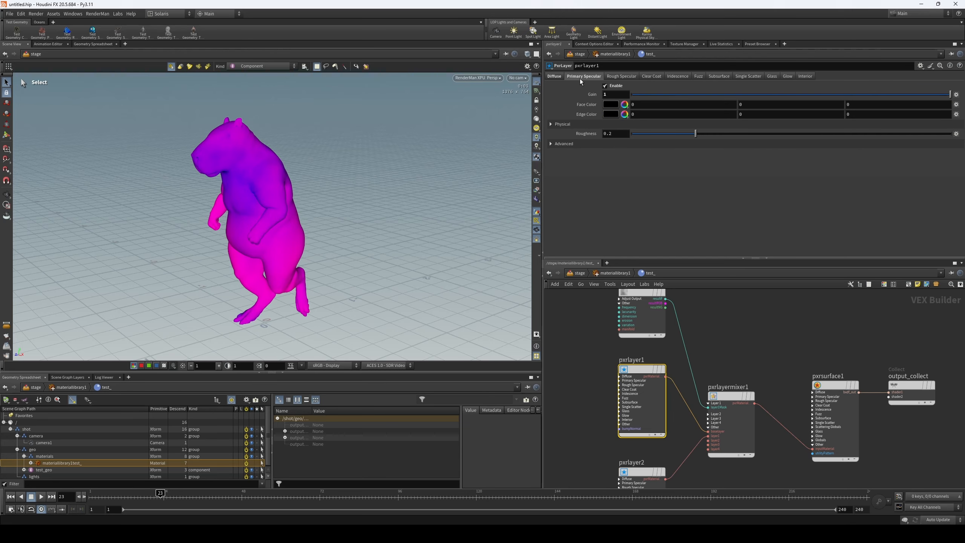
pyautogui.click(624, 104)
pyautogui.moveTo(659, 118); pyautogui.dragTo(932, 126)
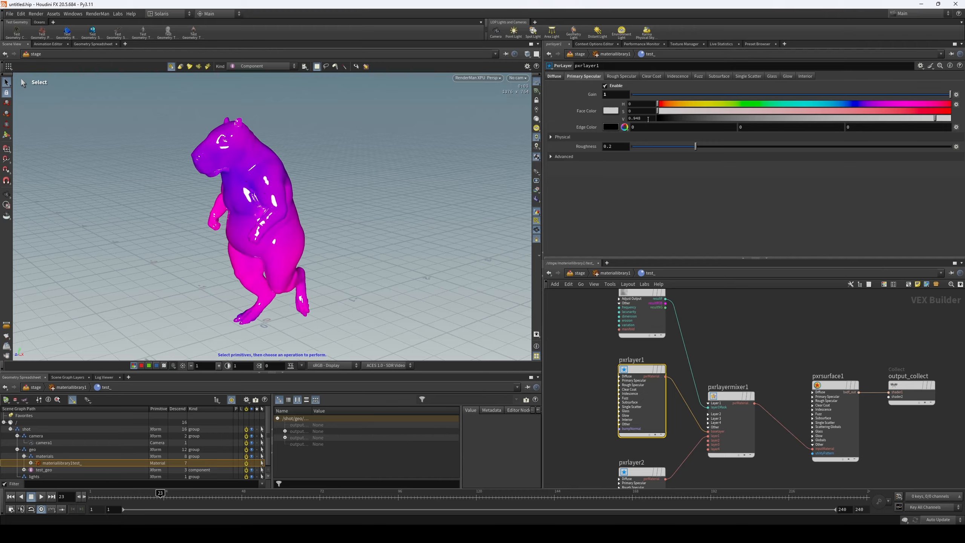
pyautogui.moveTo(695, 146); pyautogui.dragTo(849, 146)
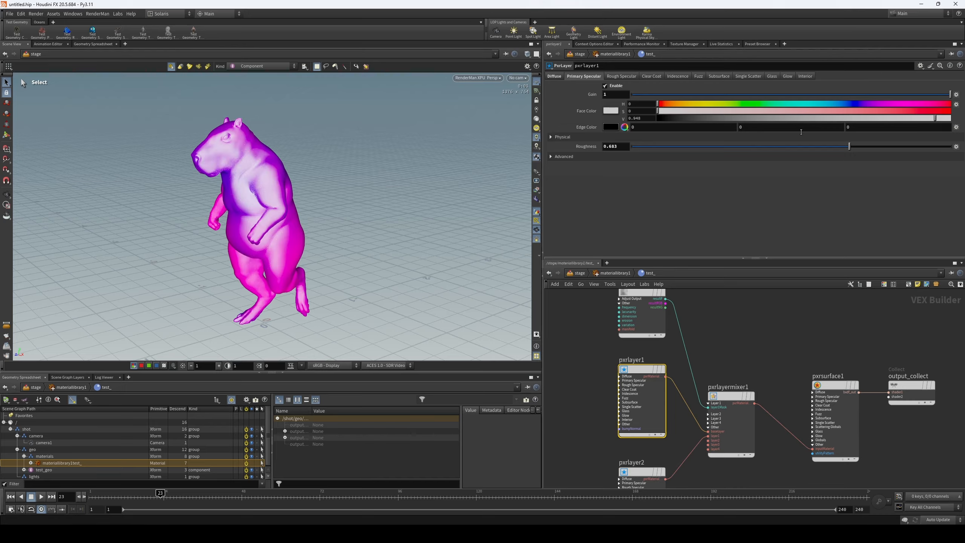
pyautogui.moveTo(850, 147); pyautogui.dragTo(802, 146)
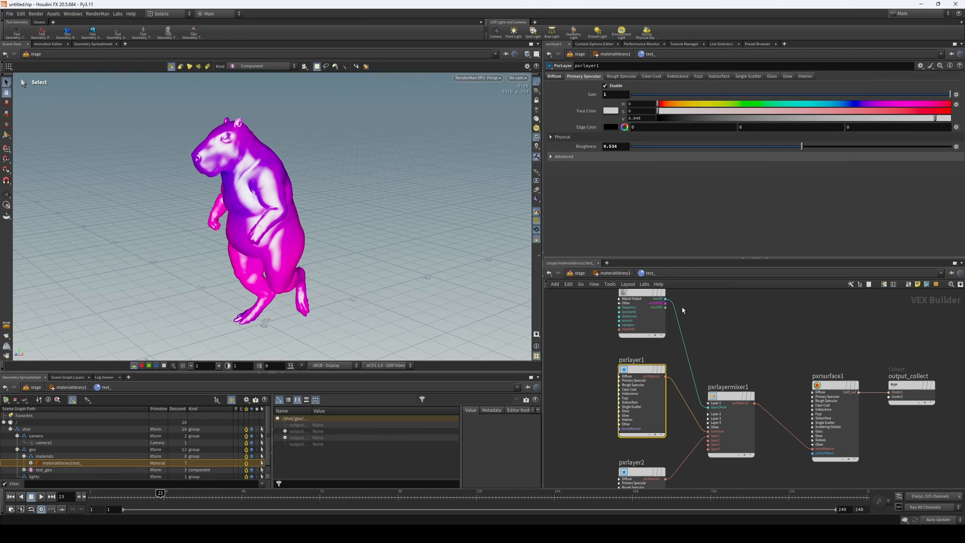
# - Try connecting the output of pxrlayermixer1 directly to output_collect
pyautogui.press('h')
pyautogui.moveTo(724, 343); pyautogui.dragTo(693, 338, button='middle')
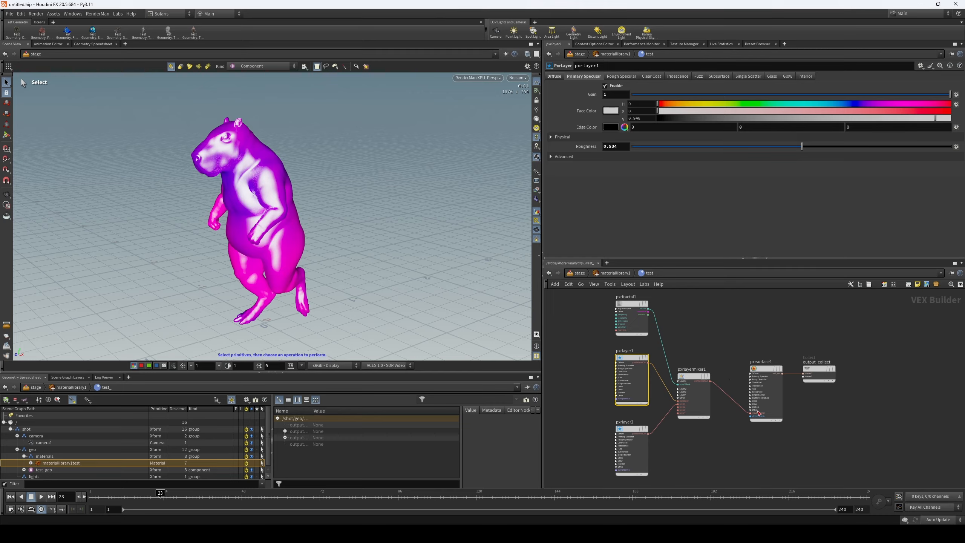
pyautogui.scroll(2, 687, 393)
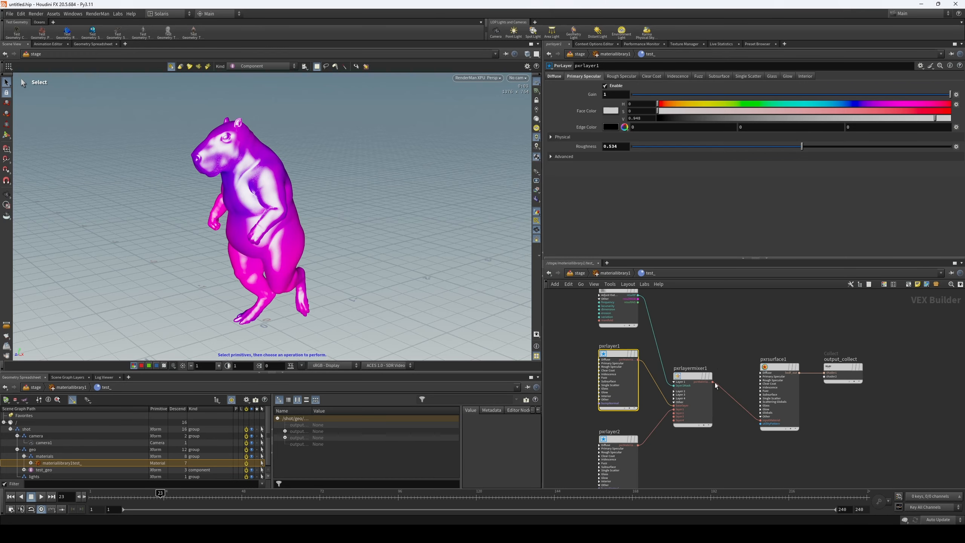
pyautogui.moveTo(704, 381); pyautogui.dragTo(823, 373)
pyautogui.moveTo(808, 416); pyautogui.dragTo(773, 392, button='middle')
pyautogui.hotkey('ctrl', 'z')
# - Delete the fractal, both layer nodes and the layer mixer, keeping only pxrsurface1 and output_collect
pyautogui.scroll(-2, 684, 352)
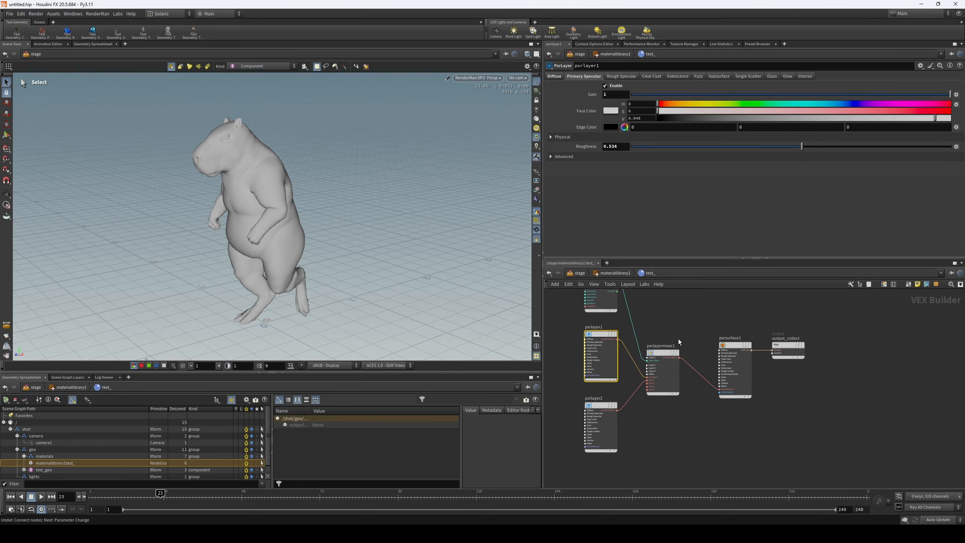
pyautogui.moveTo(677, 313); pyautogui.dragTo(683, 349, button='middle')
pyautogui.moveTo(684, 335); pyautogui.dragTo(622, 456)
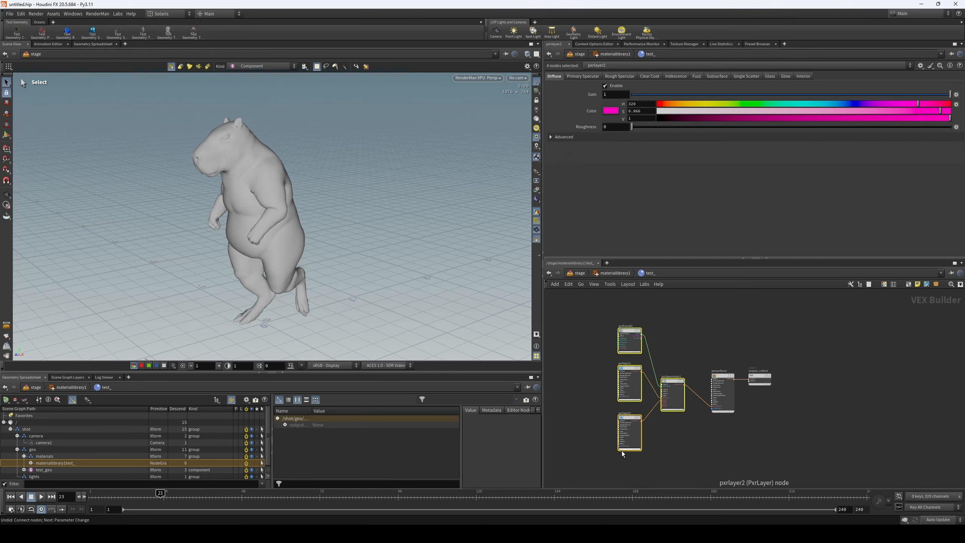
pyautogui.press('Delete')
pyautogui.scroll(2, 695, 369)
pyautogui.moveTo(696, 368); pyautogui.dragTo(640, 349, button='middle')
pyautogui.moveTo(647, 332); pyautogui.dragTo(698, 383)
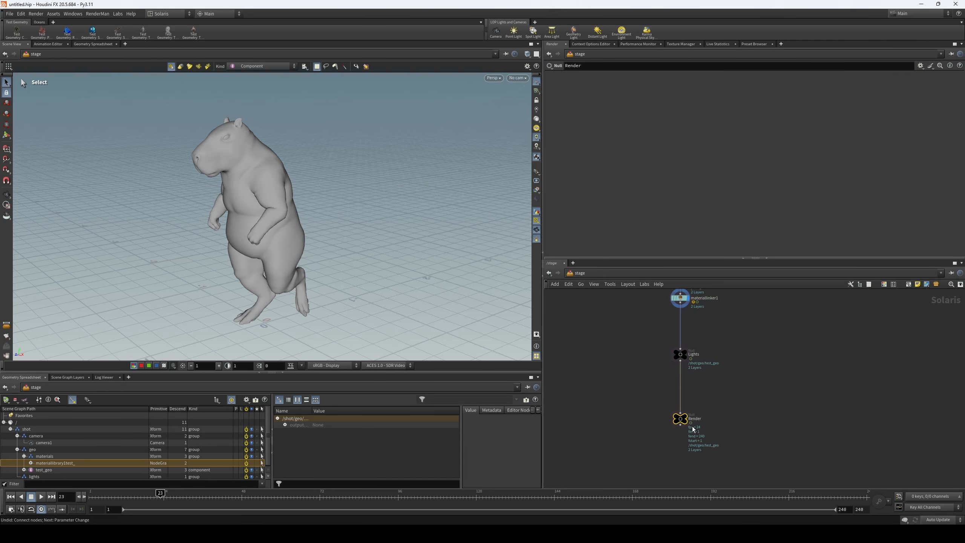
# - Return to the stage network and add a Dome Light node beside the Lights and Render nulls
pyautogui.moveTo(682, 420); pyautogui.dragTo(684, 452)
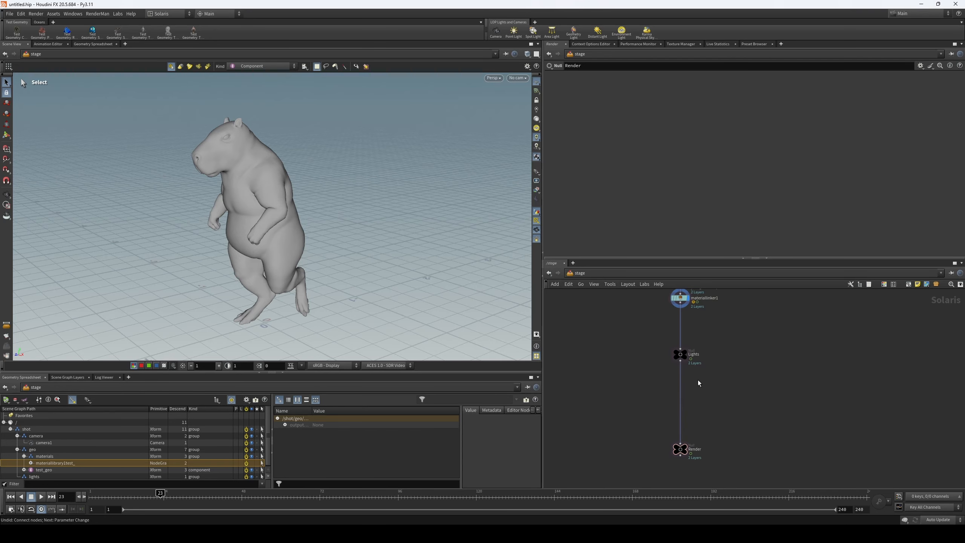
pyautogui.moveTo(698, 379); pyautogui.dragTo(698, 393, button='middle')
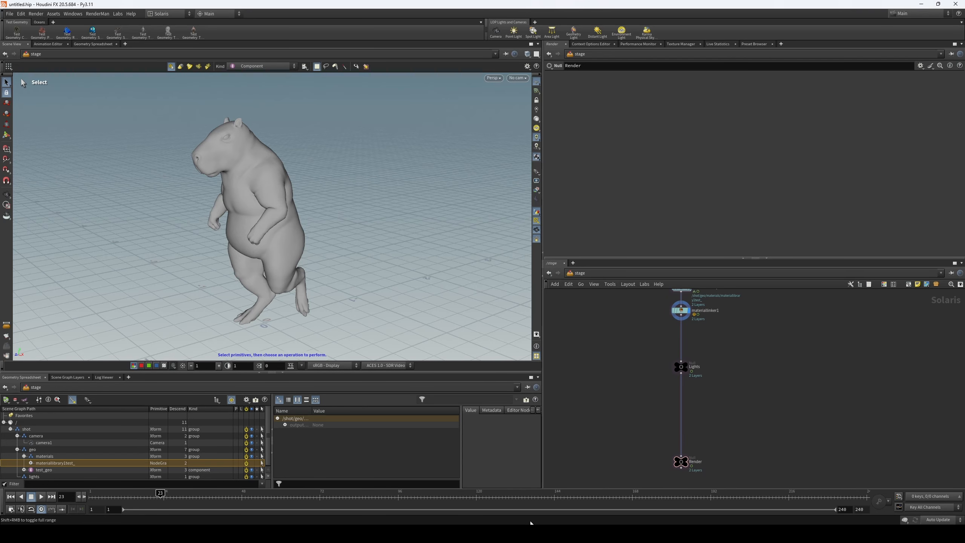
pyautogui.press('Tab')
pyautogui.write('dome')
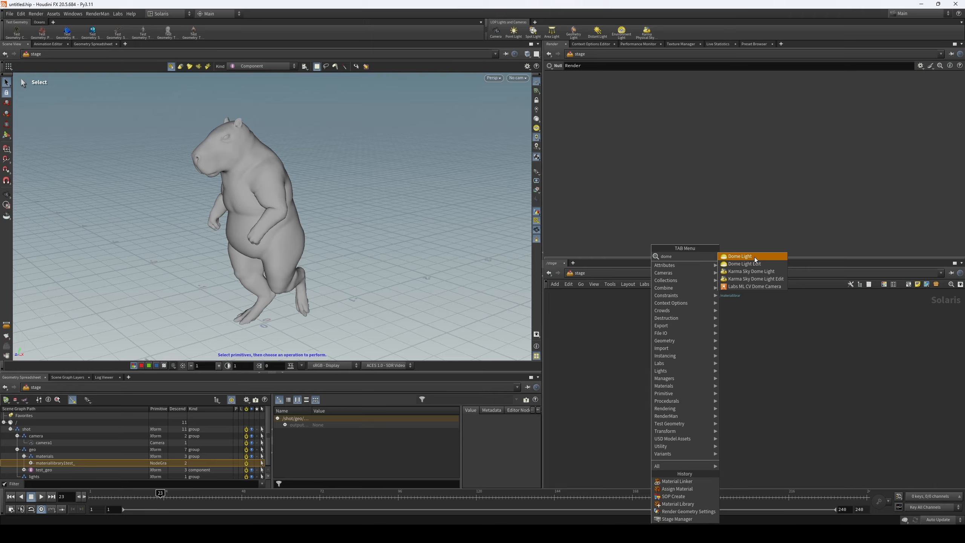
pyautogui.click(745, 257)
pyautogui.click(759, 389)
# - Search the available nodes for light types and examine the list
pyautogui.press('Tab')
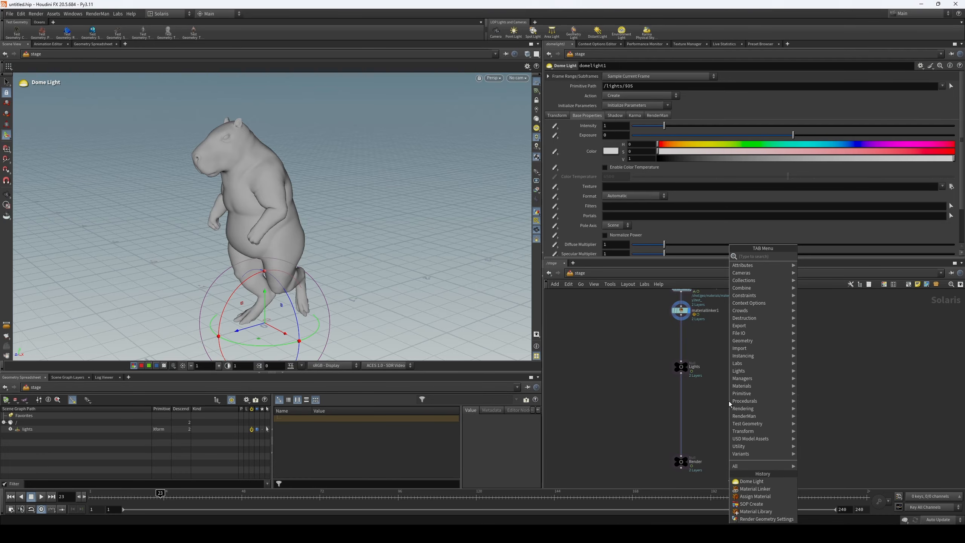
pyautogui.write('light')
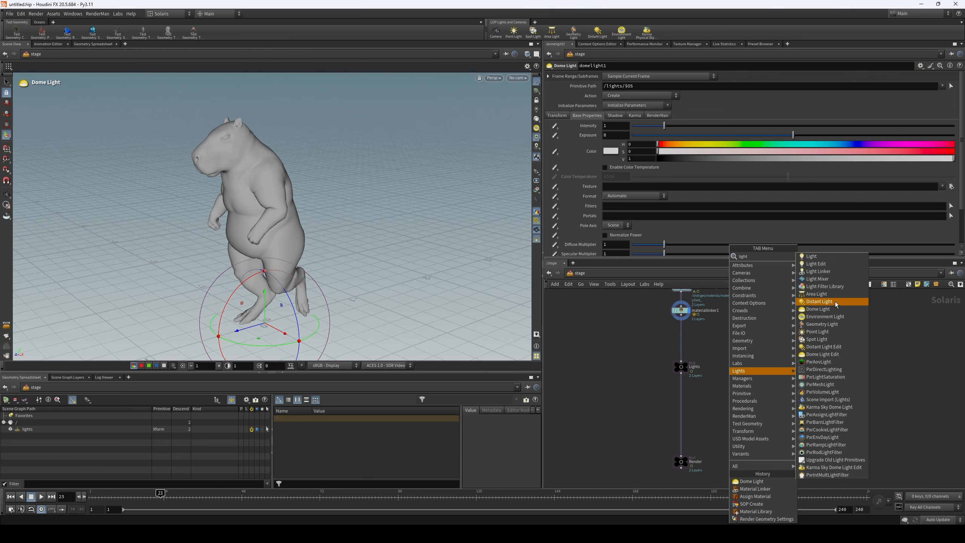
pyautogui.press('Escape')
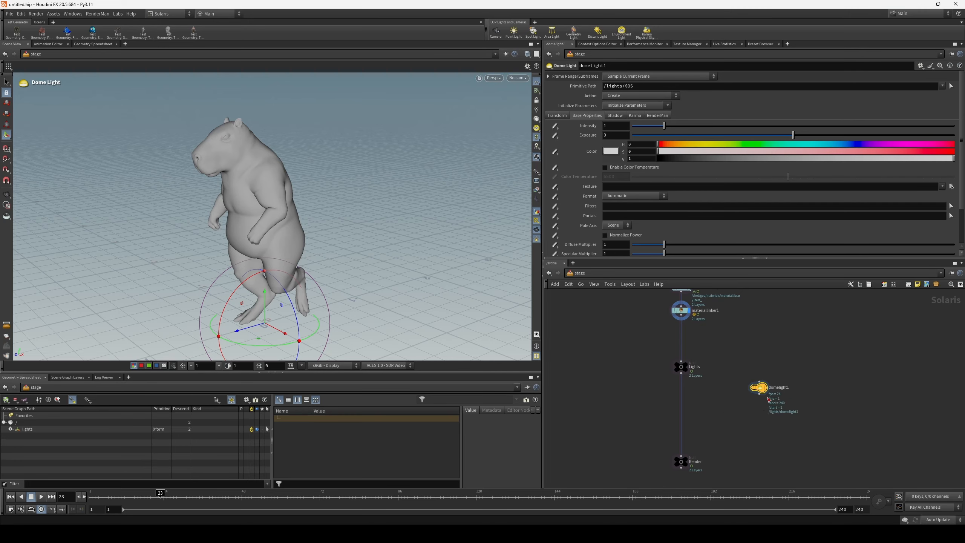
# - Insert domelight1 into the chain between the Lights and Render nulls and align it with them
pyautogui.scroll(2, 761, 406)
pyautogui.moveTo(759, 386); pyautogui.dragTo(637, 391)
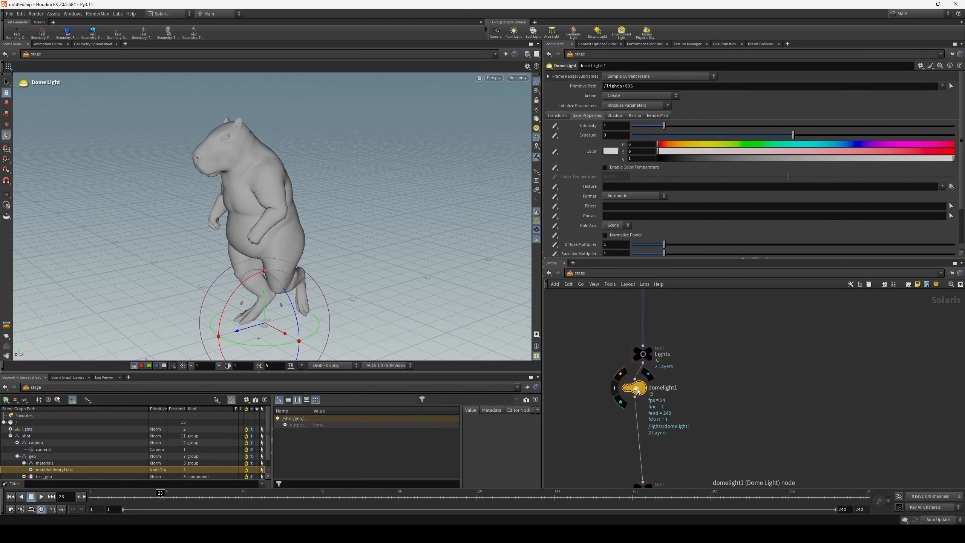
pyautogui.press('l')
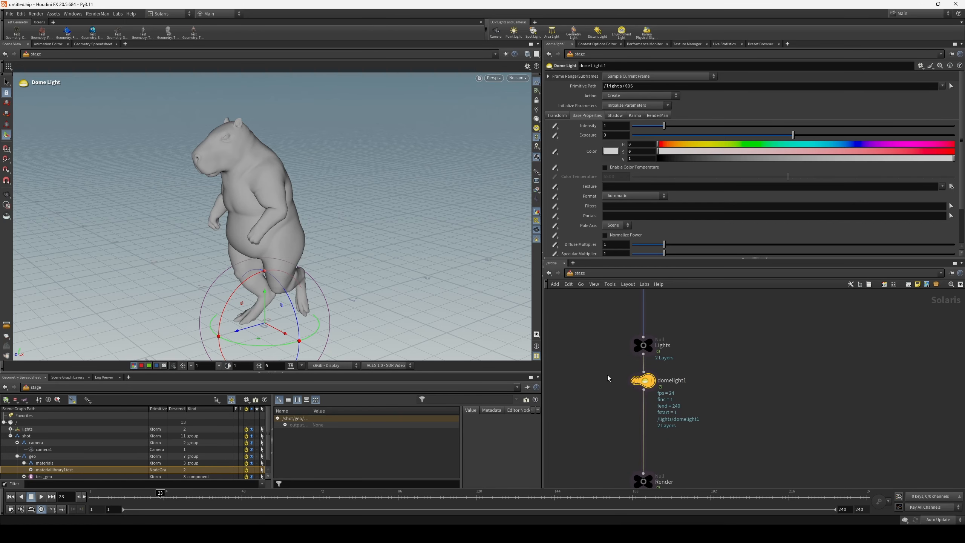
pyautogui.moveTo(629, 382); pyautogui.dragTo(625, 389)
pyautogui.press('l')
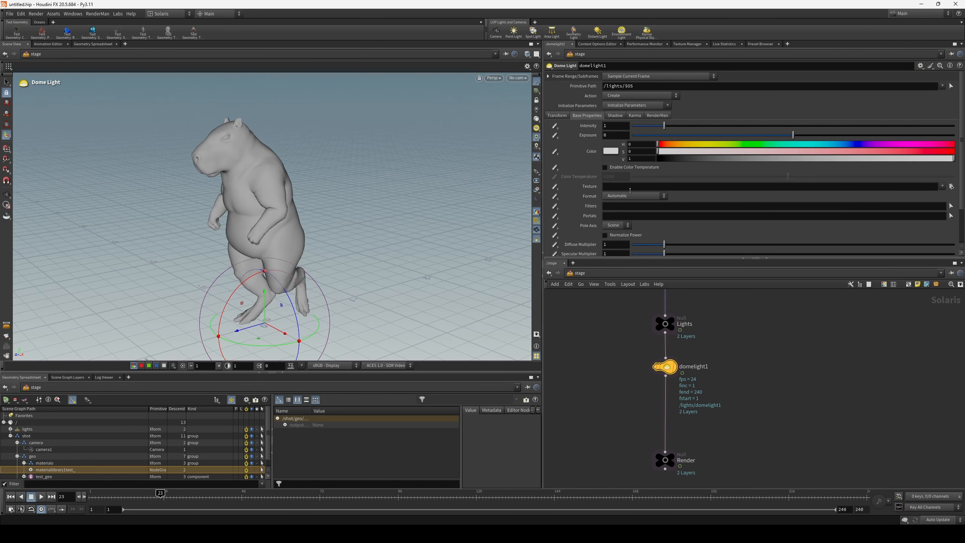
# - Set the dome light's texture to D:/HDRI Maps/Pixar/luxo-jr_hdr/Luxo-Jr_4000x2000_srgblin_acescg.exr.tex and view the Texture Manager
pyautogui.click(943, 186)
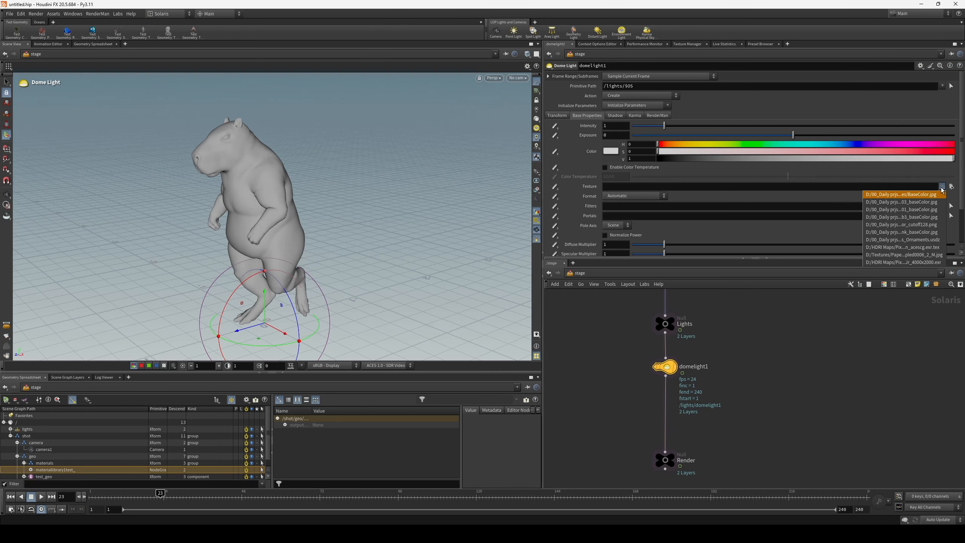
pyautogui.click(928, 247)
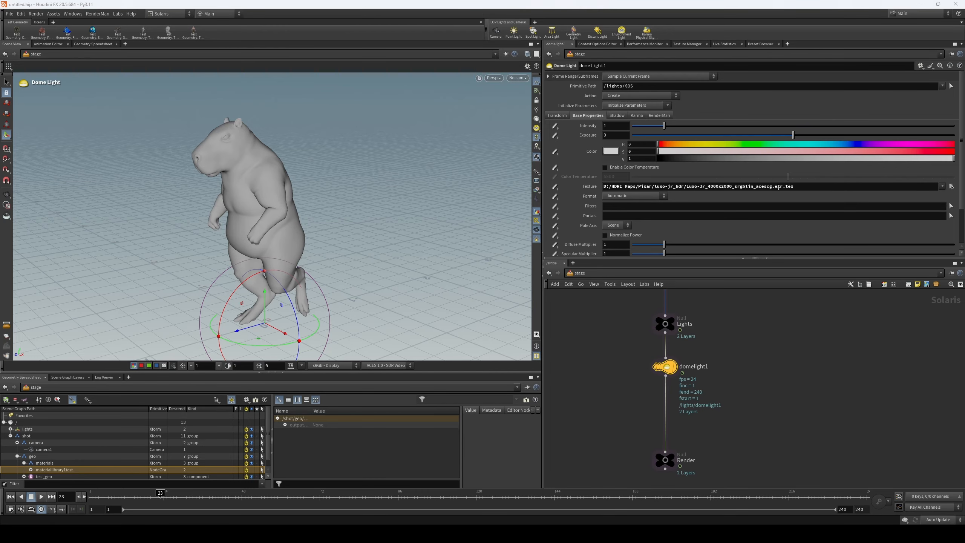
pyautogui.click(687, 44)
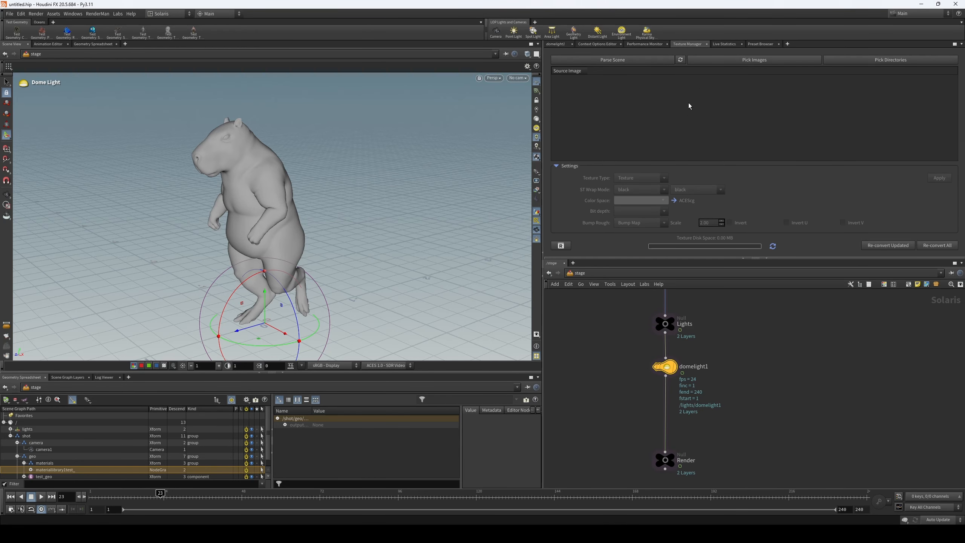
pyautogui.click(561, 45)
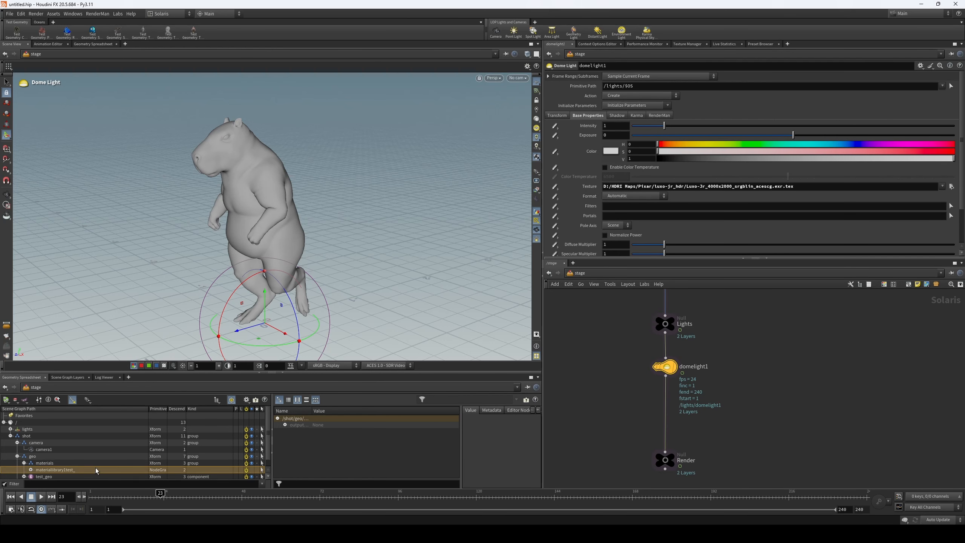
# - Copy the /shot/lights/ path from the primitive paths of the structure node
pyautogui.click(10, 436)
pyautogui.click(30, 435)
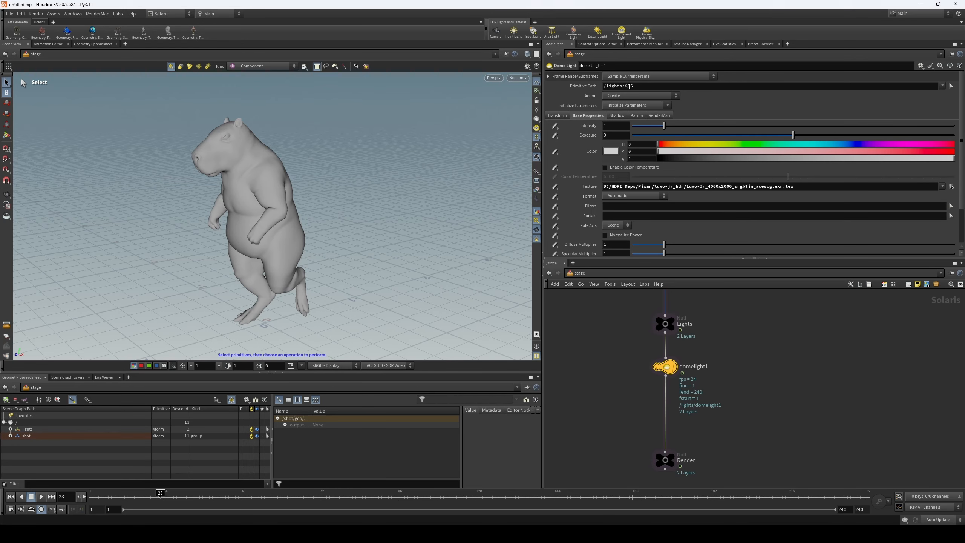
pyautogui.moveTo(658, 338); pyautogui.dragTo(646, 373, button='middle')
pyautogui.scroll(-5, 645, 373)
pyautogui.moveTo(637, 315); pyautogui.dragTo(634, 418, button='middle')
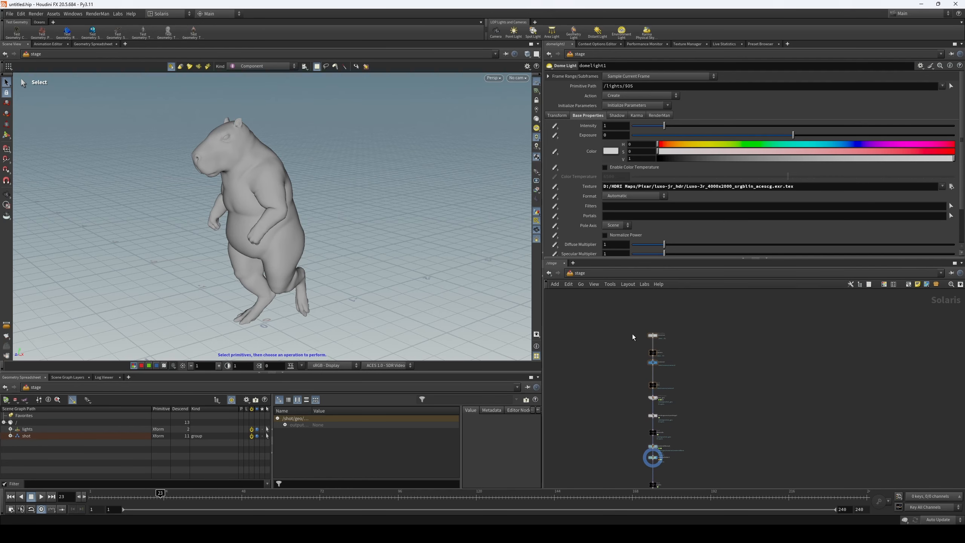
pyautogui.moveTo(630, 334); pyautogui.dragTo(670, 341)
pyautogui.click(561, 108)
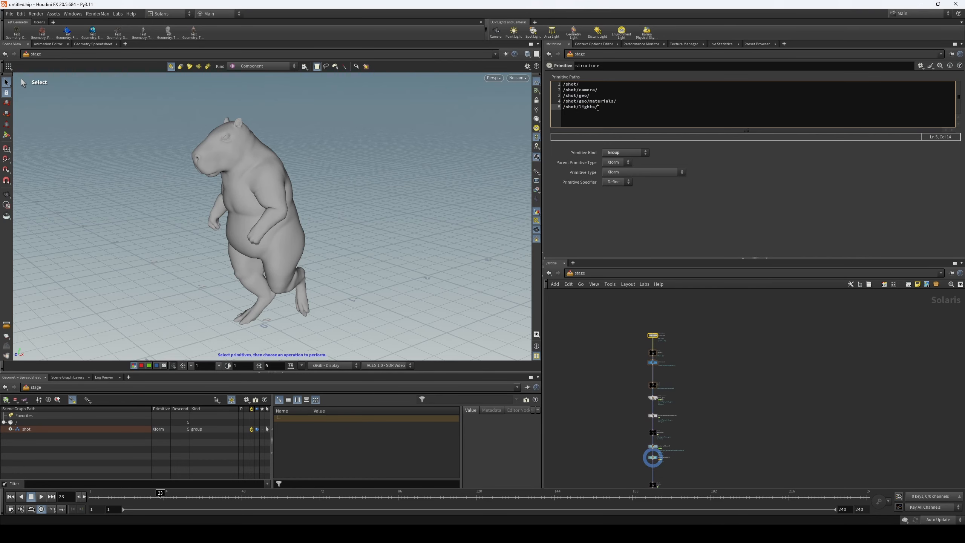
pyautogui.click(634, 358)
# - Set the primitive path of domelight1 to /shot/lights/$OS
pyautogui.moveTo(613, 403); pyautogui.dragTo(619, 315, button='middle')
pyautogui.scroll(2, 661, 435)
pyautogui.click(658, 407)
pyautogui.moveTo(624, 86); pyautogui.dragTo(552, 94)
pyautogui.write('/shot/lights/')
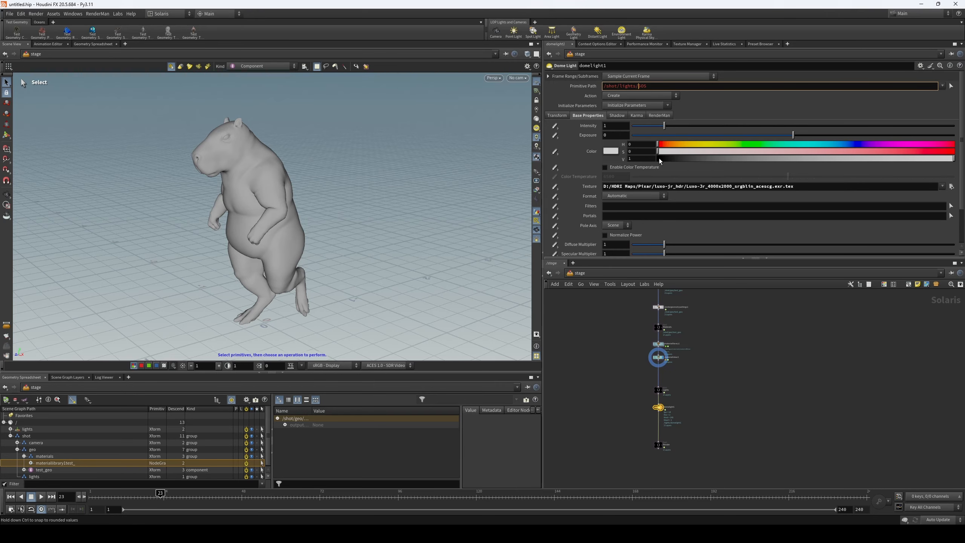
# - Display the stage at domelight1, collapse the geo group and select the dome light inside the lights group of the scene graph
pyautogui.scroll(3, 663, 413)
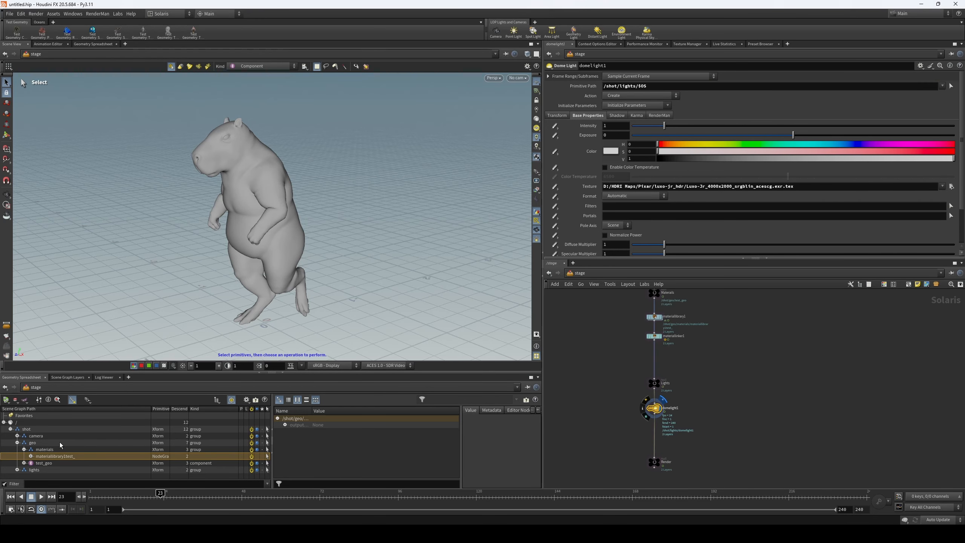
pyautogui.click(17, 442)
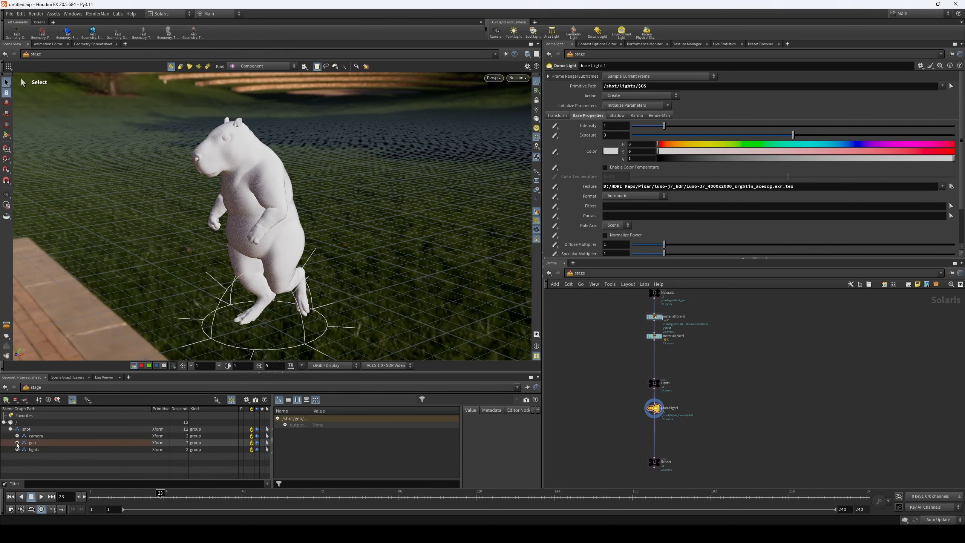
pyautogui.click(17, 449)
pyautogui.click(37, 458)
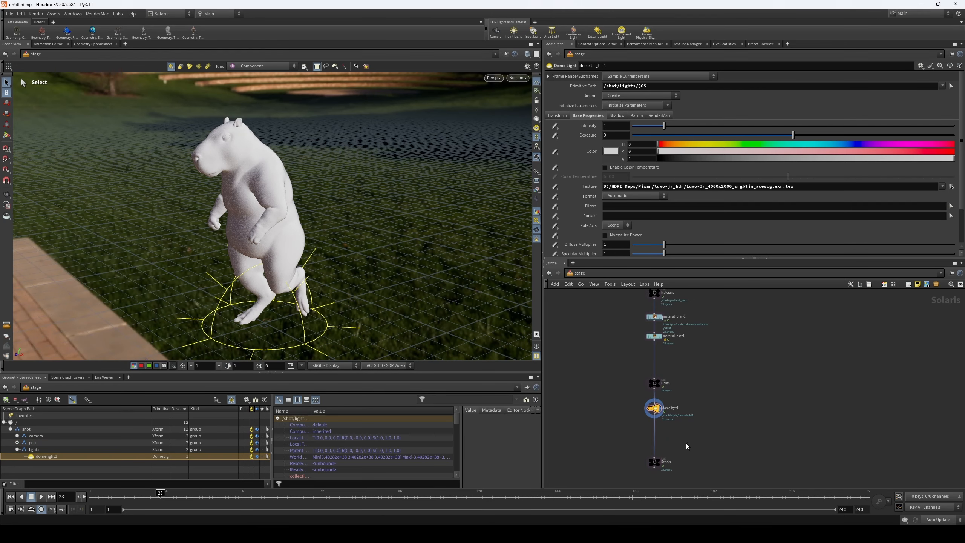
# - Rename the domelight1 node to HDRI and rotate the dome light with its handle in the viewport
pyautogui.scroll(2, 681, 416)
pyautogui.doubleClick(673, 403)
pyautogui.write('HDRI')
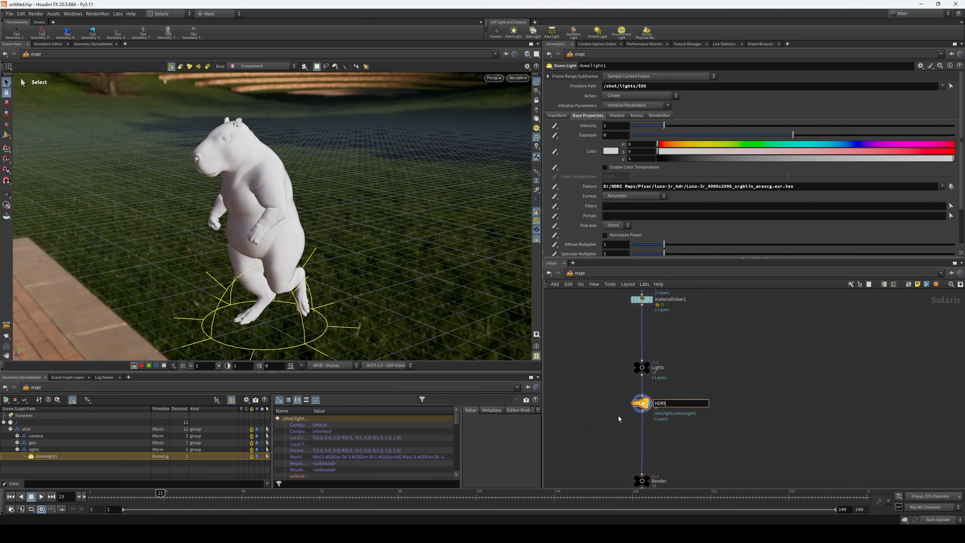
pyautogui.press('Return')
pyautogui.moveTo(607, 388); pyautogui.dragTo(641, 406)
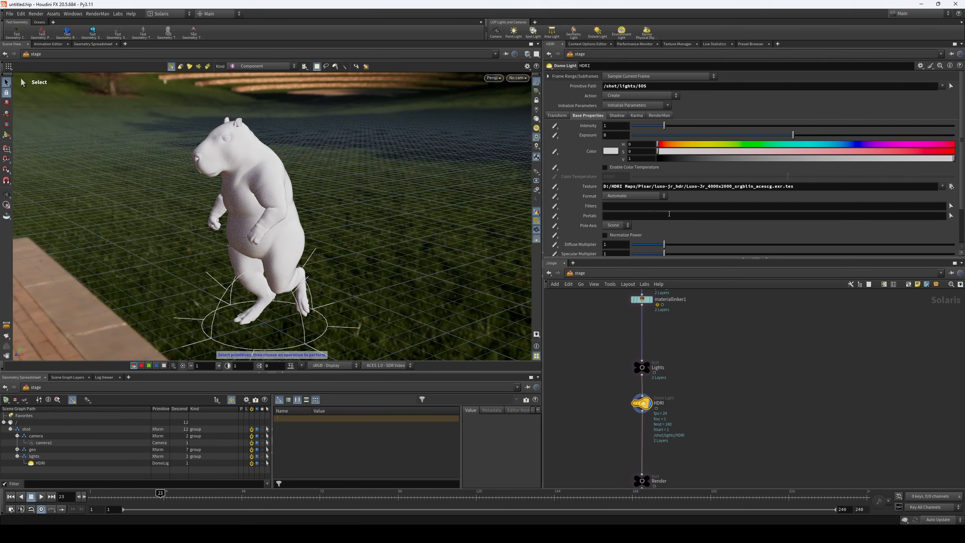
pyautogui.click(6, 134)
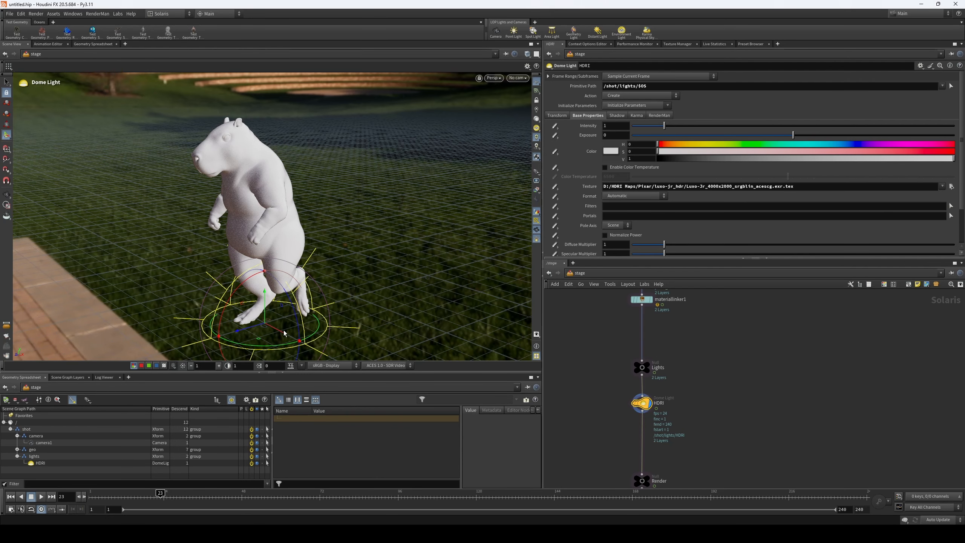
pyautogui.moveTo(276, 345); pyautogui.dragTo(174, 293)
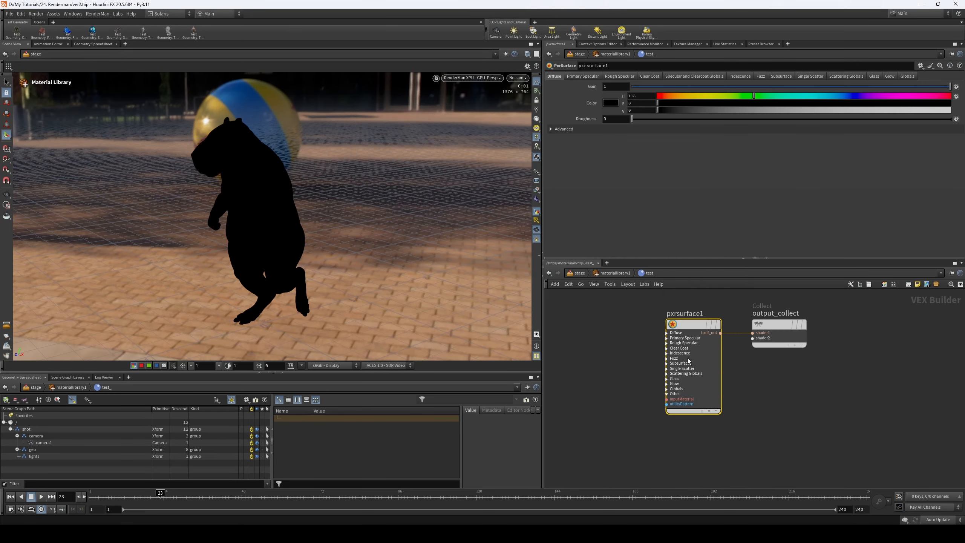
# - Set the diffuse color of pxrsurface1 to hue 129, saturation 0.814 and value 1, show the advanced diffuse settings and enlarge the viewport
pyautogui.moveTo(687, 329); pyautogui.dragTo(688, 328)
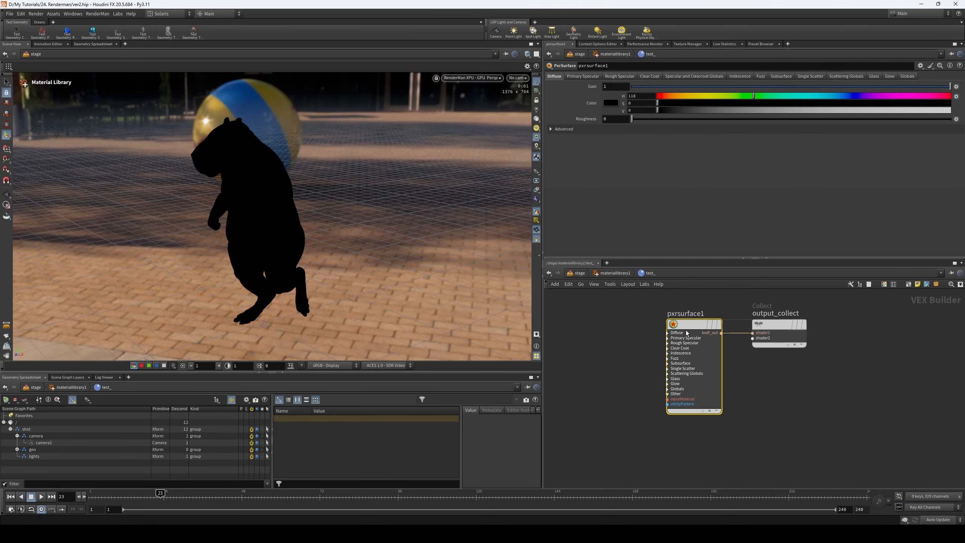
pyautogui.click(606, 131)
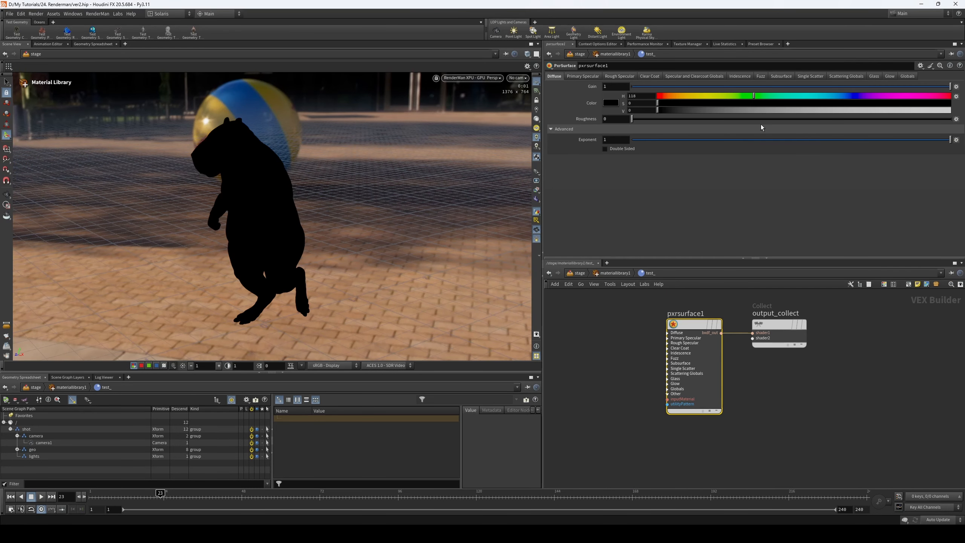
pyautogui.moveTo(657, 110); pyautogui.dragTo(950, 110)
pyautogui.moveTo(657, 102); pyautogui.dragTo(946, 103)
pyautogui.moveTo(754, 95); pyautogui.dragTo(762, 96)
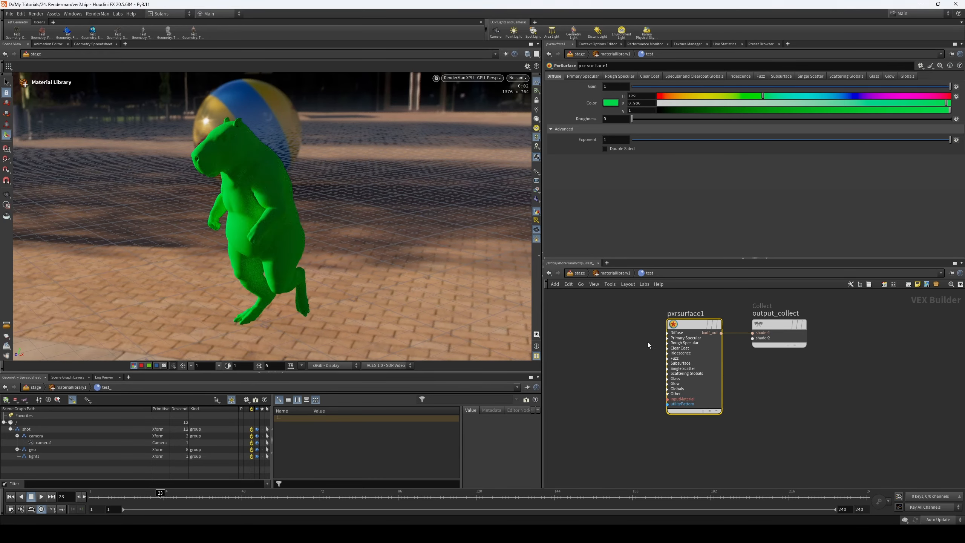
pyautogui.moveTo(614, 342); pyautogui.dragTo(638, 340, button='middle')
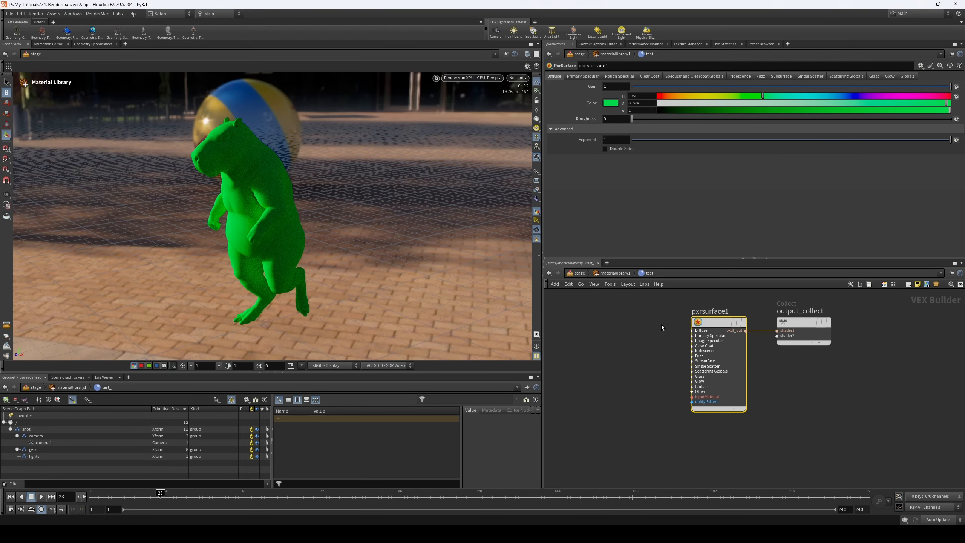
pyautogui.moveTo(946, 103); pyautogui.dragTo(895, 103)
pyautogui.moveTo(272, 372); pyautogui.dragTo(272, 395)
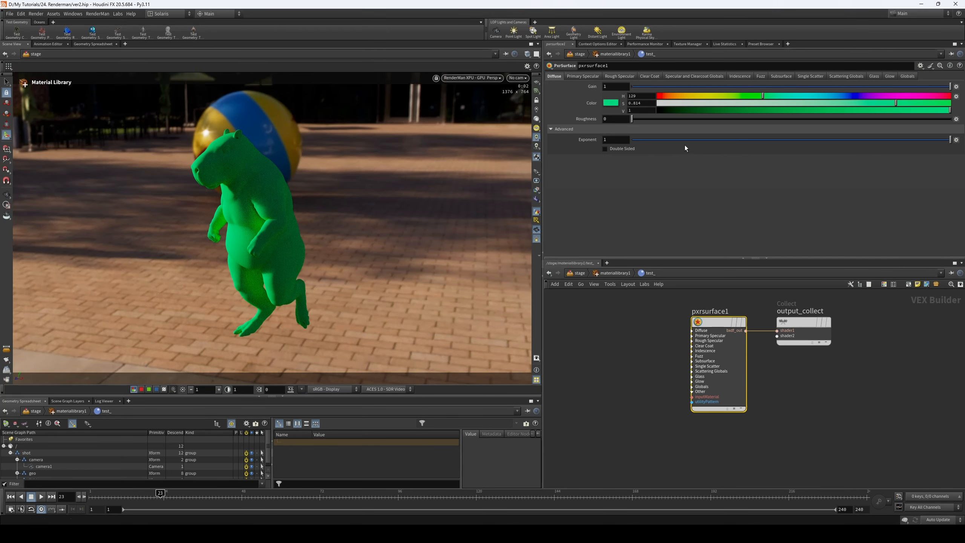
# - Try diffuse roughness values of 1 and 0.036 and the Double Sided option on pxrsurface1, restoring roughness 0 and single-sided shading
pyautogui.moveTo(639, 122); pyautogui.dragTo(952, 121)
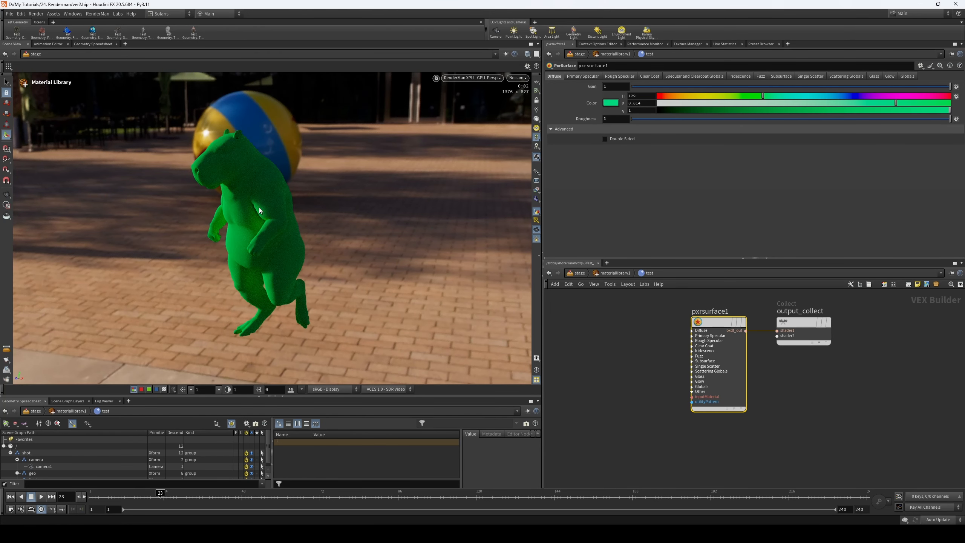
pyautogui.click(643, 120)
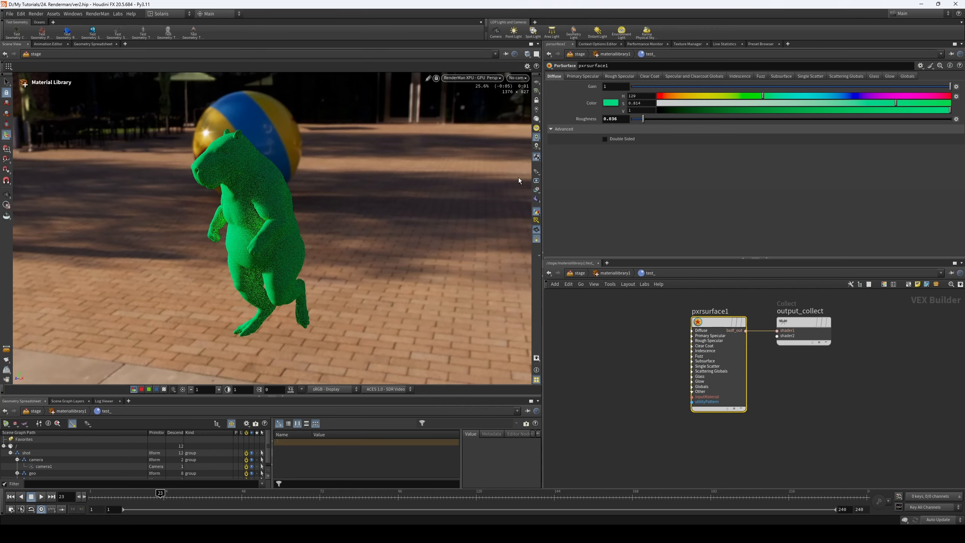
pyautogui.moveTo(678, 120); pyautogui.dragTo(662, 136)
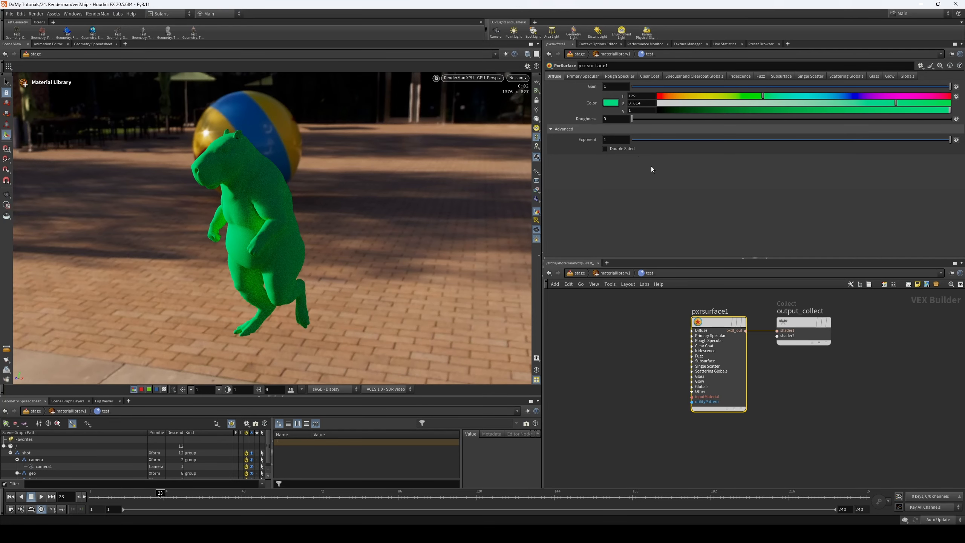
pyautogui.click(624, 148)
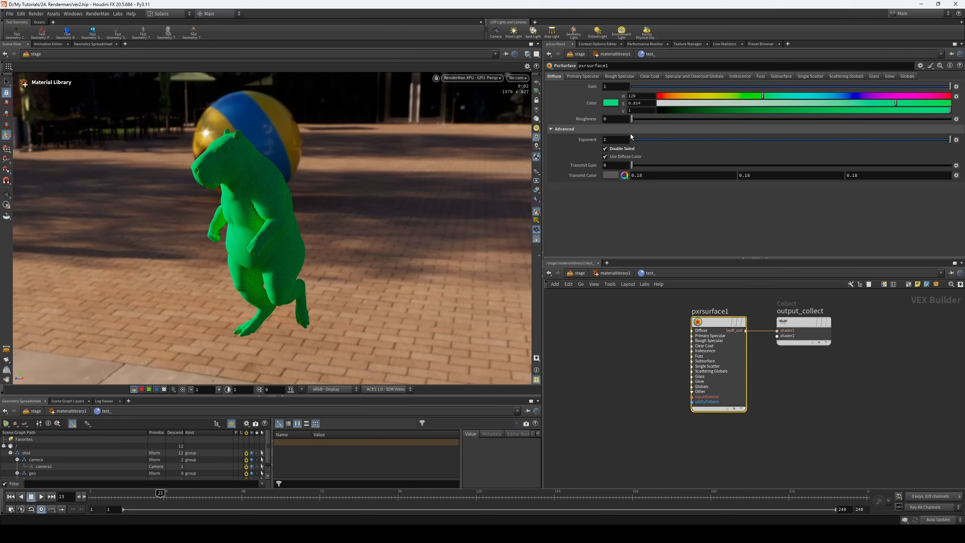
pyautogui.click(605, 148)
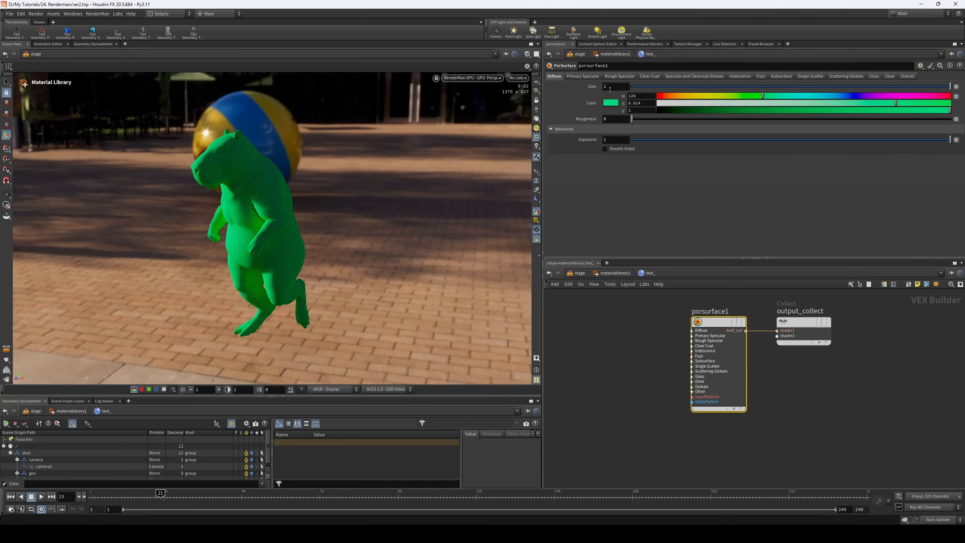
# - Expand the advanced primary specular settings of pxrsurface1 and set the Specular Fresnel Mode to Physical
pyautogui.click(591, 77)
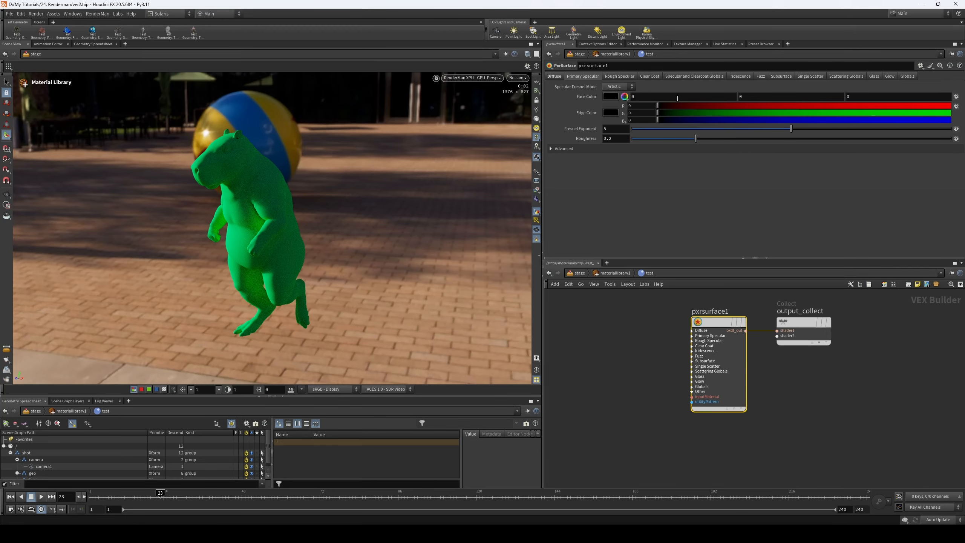
pyautogui.click(623, 149)
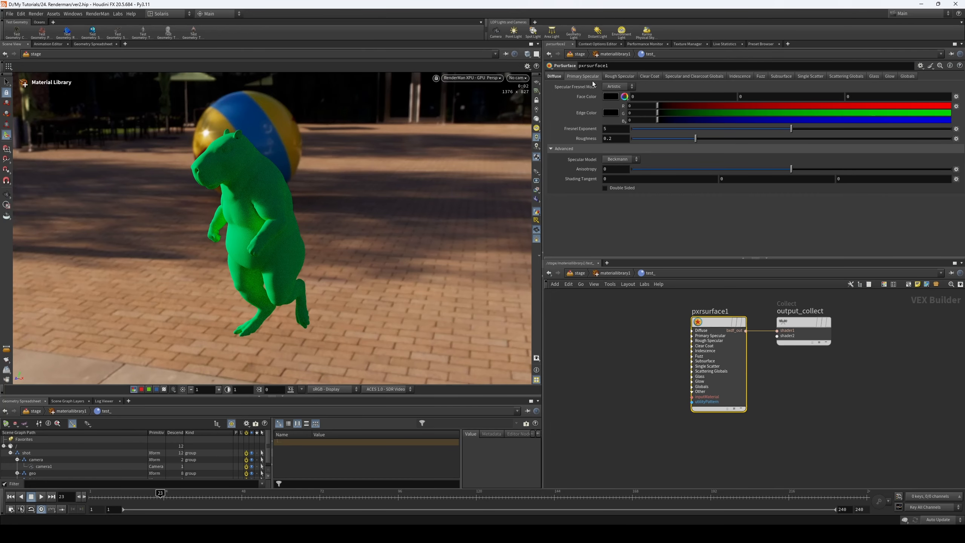
pyautogui.press('Escape')
pyautogui.keyDown('alt'); pyautogui.moveTo(277, 224); pyautogui.dragTo(280, 223); pyautogui.keyUp('alt')
pyautogui.click(619, 87)
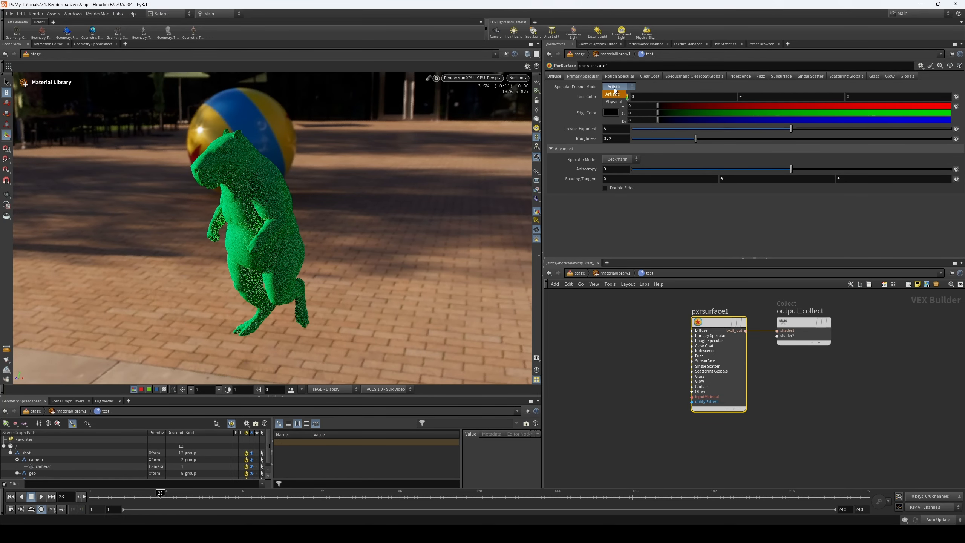
pyautogui.click(619, 102)
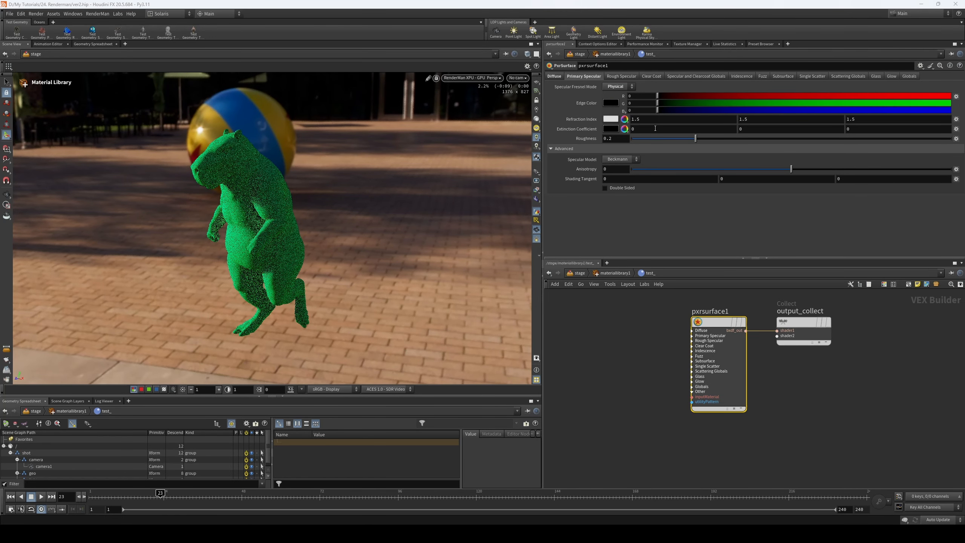
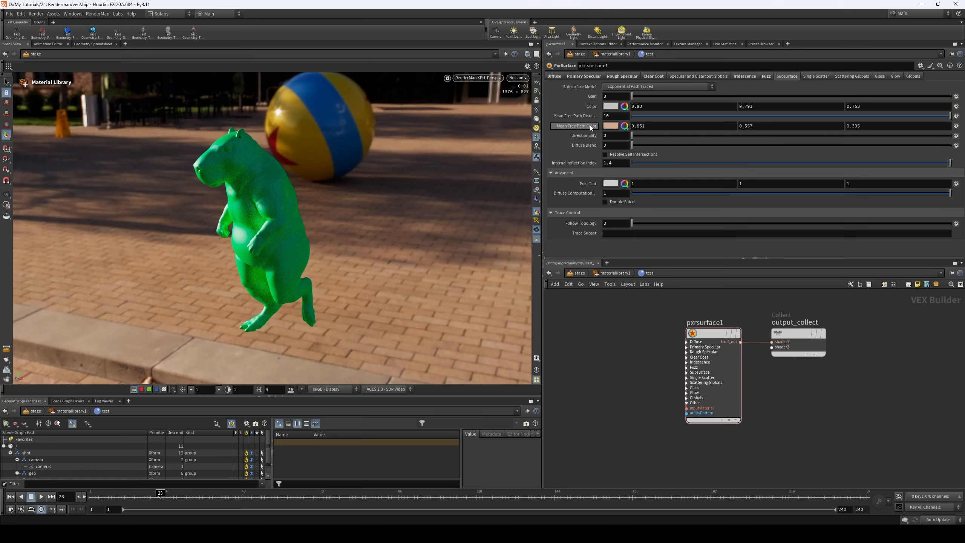
# - Set the subsurface gain to 1, the mean free path distance to 0.06 and the mean free path color to hue 252, saturation 1
pyautogui.moveTo(632, 96); pyautogui.dragTo(952, 97)
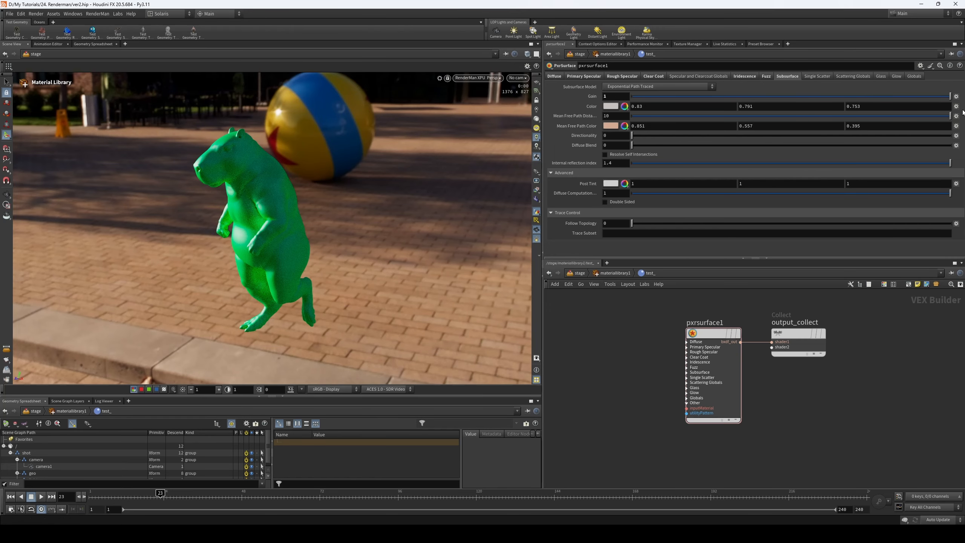
pyautogui.click(650, 116)
pyautogui.click(633, 116)
pyautogui.keyDown('ctrl'); pyautogui.click(613, 128); pyautogui.keyUp('ctrl')
pyautogui.keyDown('ctrl'); pyautogui.click(613, 129); pyautogui.keyUp('ctrl')
pyautogui.moveTo(723, 134); pyautogui.dragTo(862, 126)
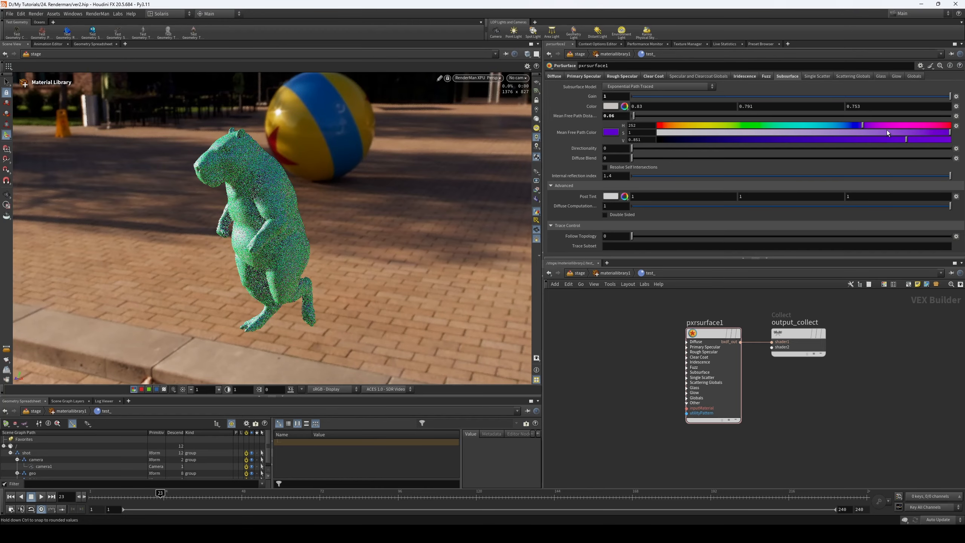
# - Set the subsurface color to hue 309, saturation 0.97 and raise the subsurface mean free path distance to 1.99
pyautogui.click(624, 107)
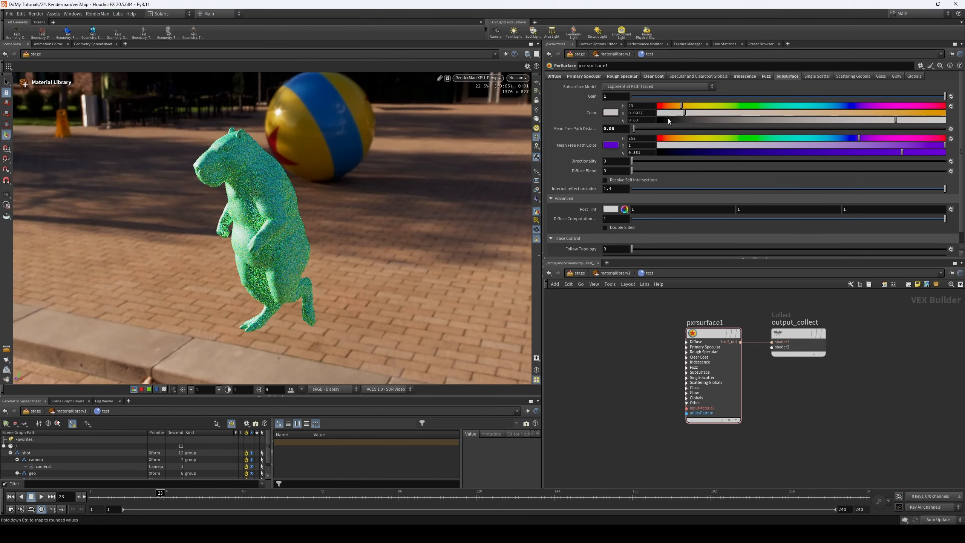
pyautogui.moveTo(816, 114); pyautogui.dragTo(936, 113)
pyautogui.click(905, 107)
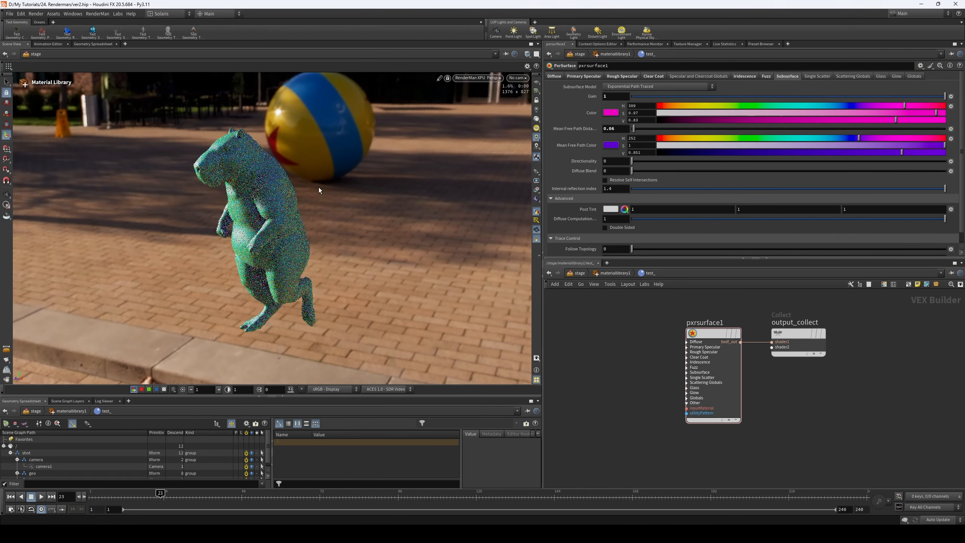
pyautogui.moveTo(648, 129); pyautogui.dragTo(693, 128)
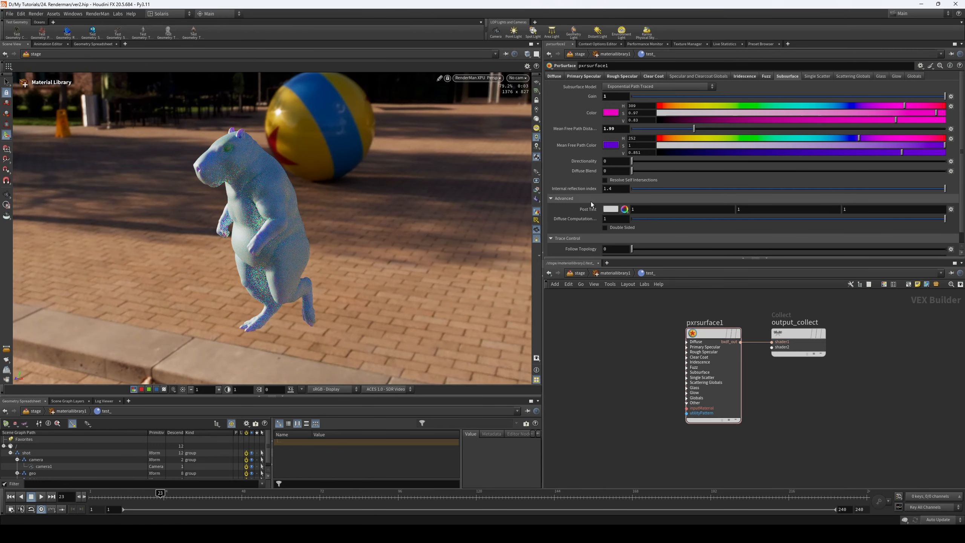
# - Review the available subsurface models, keep Exponential Path Traced, and set the subsurface gain back to 0
pyautogui.scroll(-1, 588, 200)
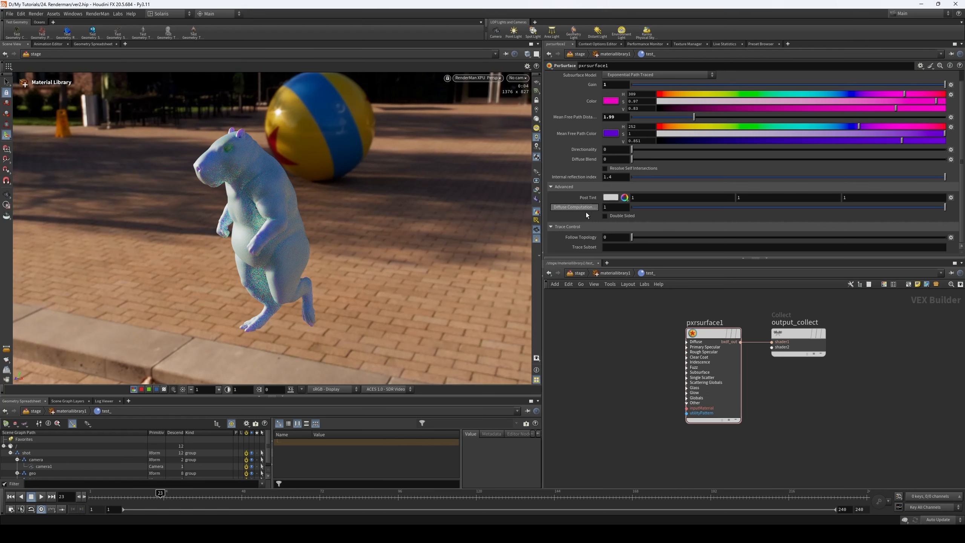
pyautogui.scroll(1, 630, 152)
pyautogui.click(669, 86)
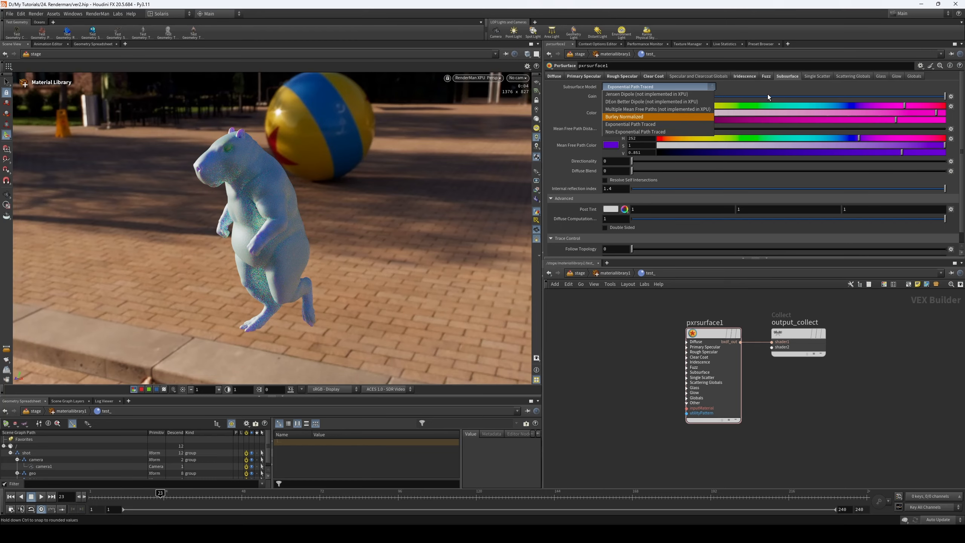
pyautogui.click(752, 95)
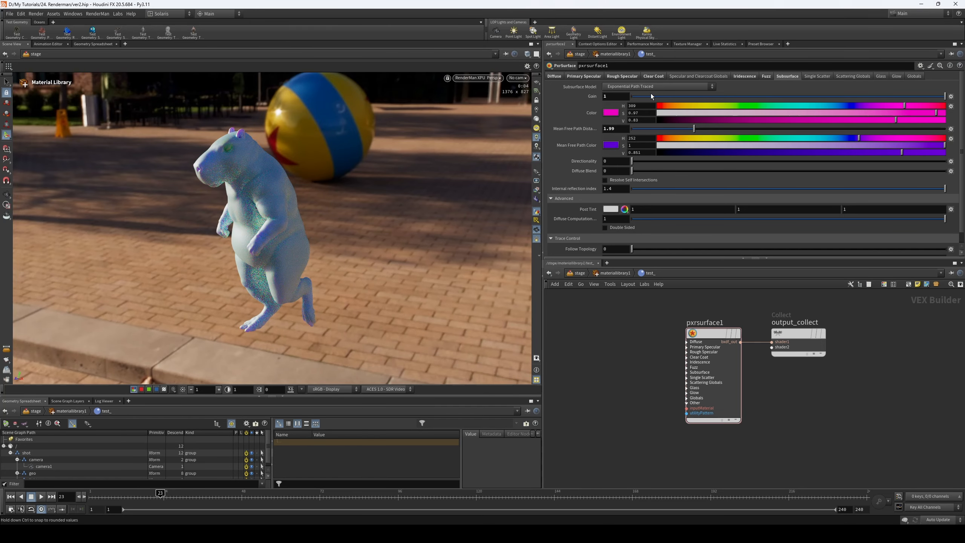
pyautogui.moveTo(650, 97); pyautogui.dragTo(591, 107)
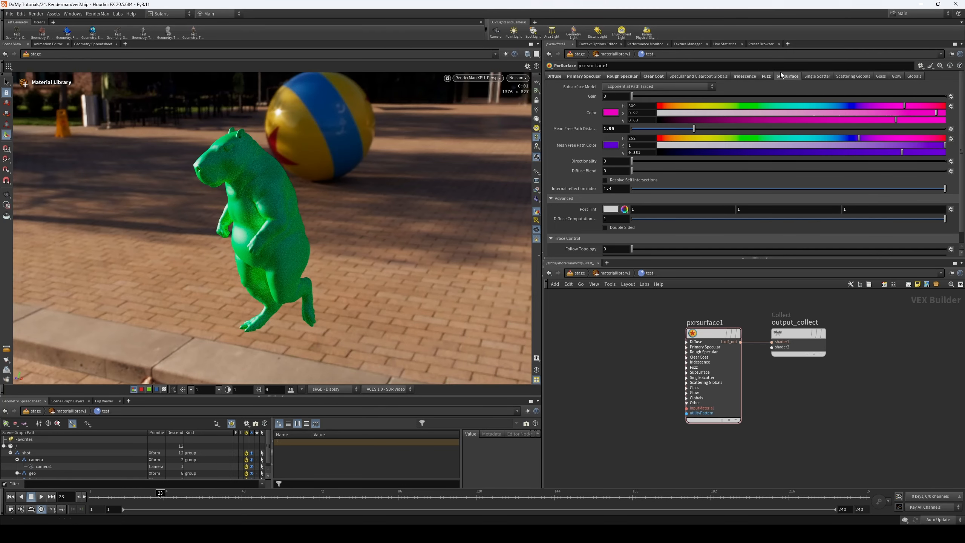
# - Try a single scatter gain of 1 on pxrsurface1, restore it to 0, and view the scattering globals
pyautogui.click(815, 76)
pyautogui.click(789, 78)
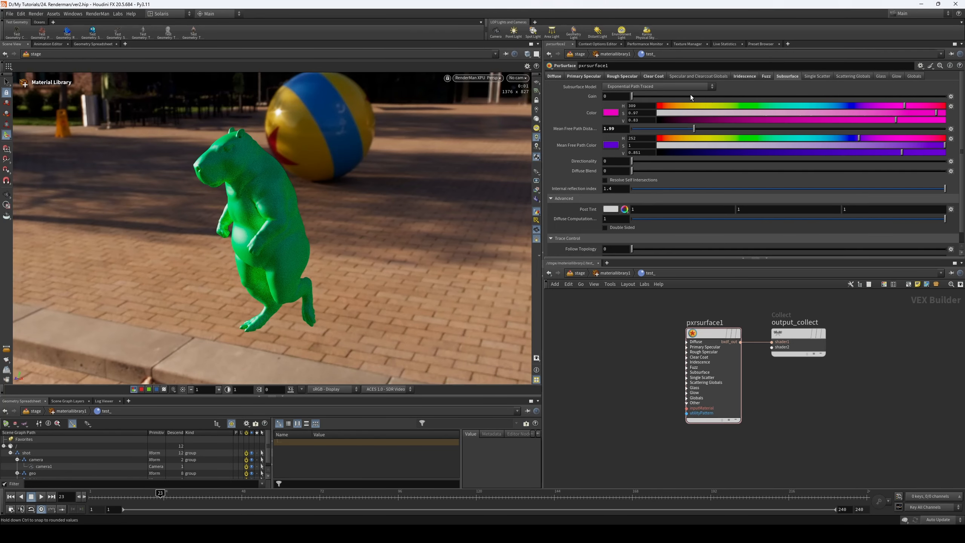
pyautogui.click(804, 77)
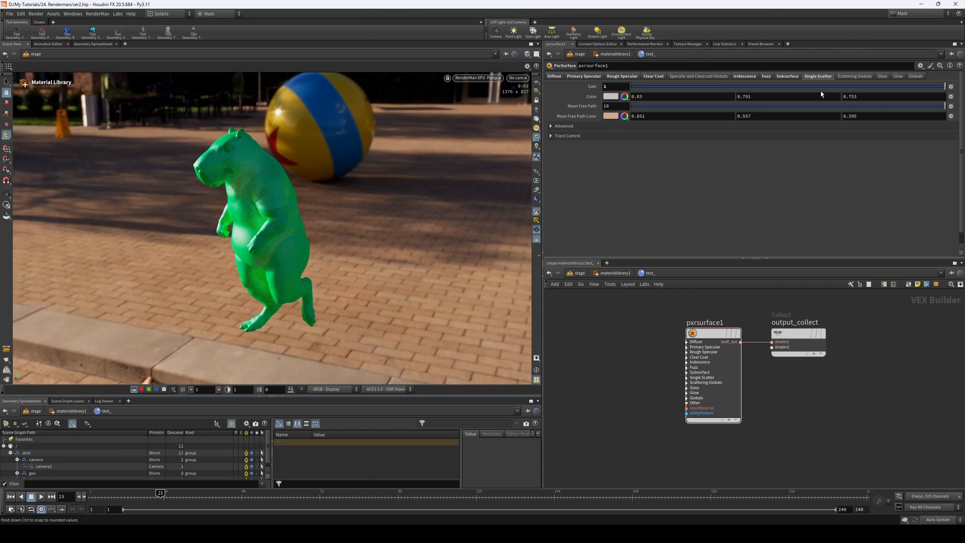
pyautogui.moveTo(809, 87); pyautogui.dragTo(651, 89)
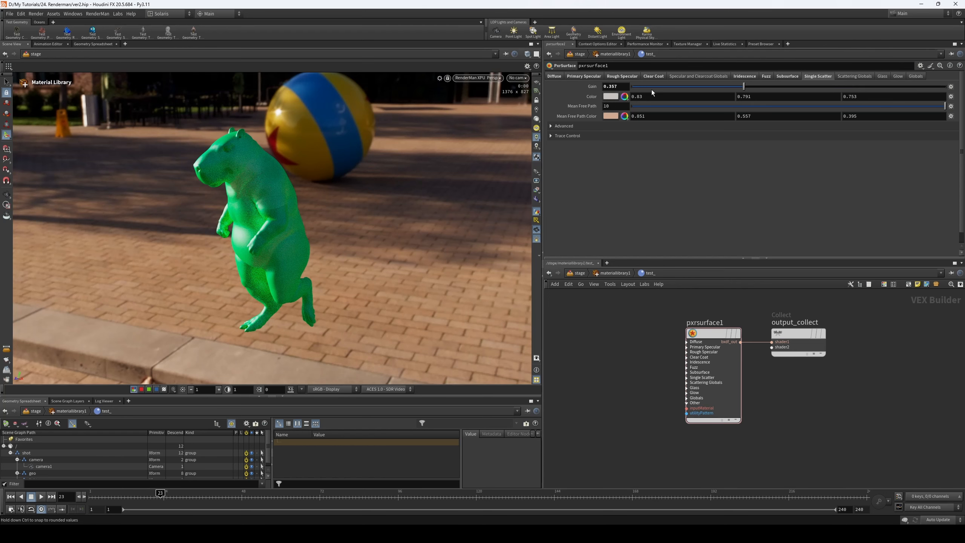
pyautogui.click(862, 76)
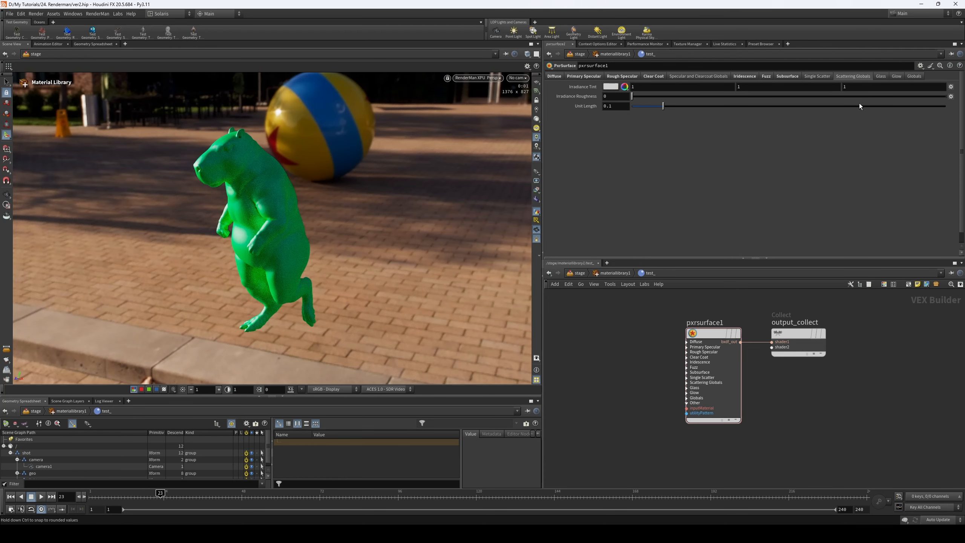
# - Set the glass refraction gain and reflection gain of pxrsurface1 to 1, undoing and reapplying the reflection gain to compare
pyautogui.click(881, 76)
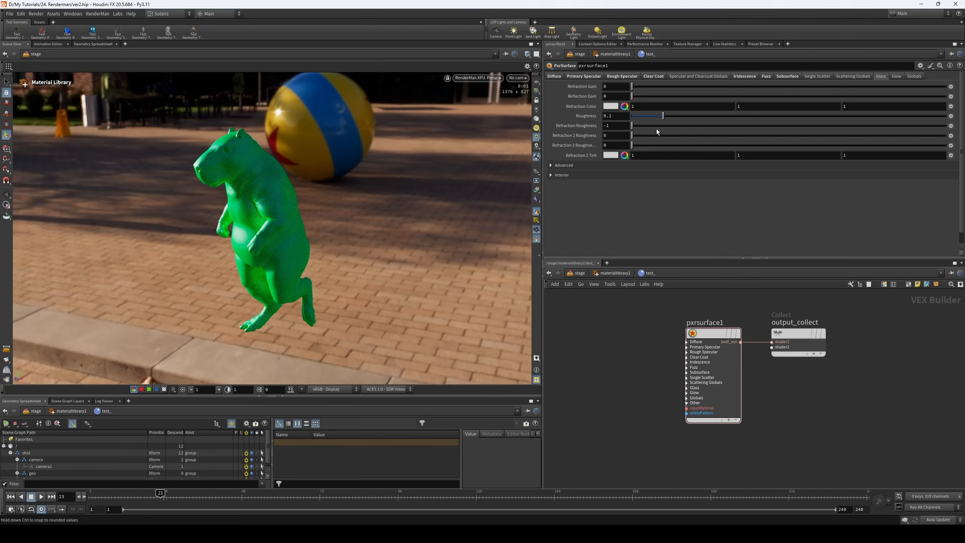
pyautogui.moveTo(633, 86); pyautogui.dragTo(947, 88)
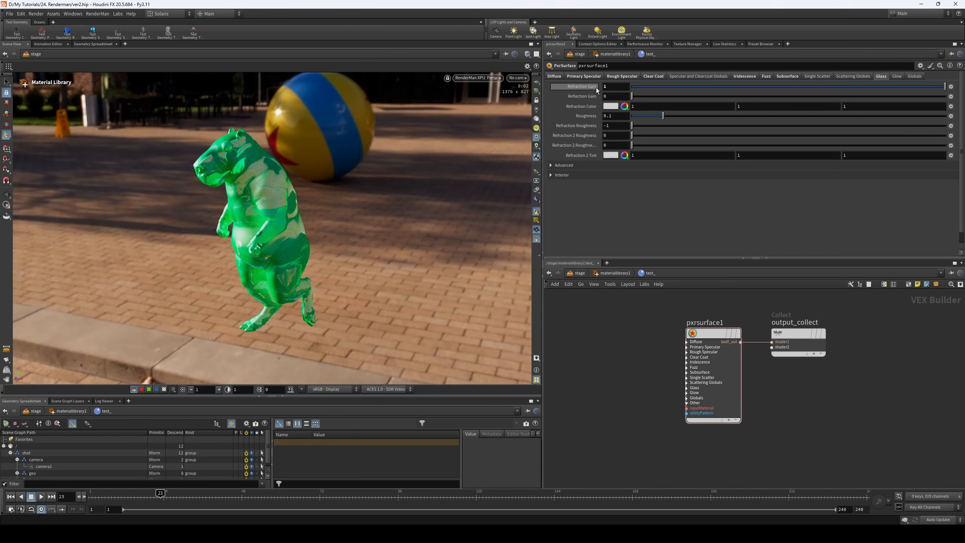
pyautogui.moveTo(639, 97); pyautogui.dragTo(945, 98)
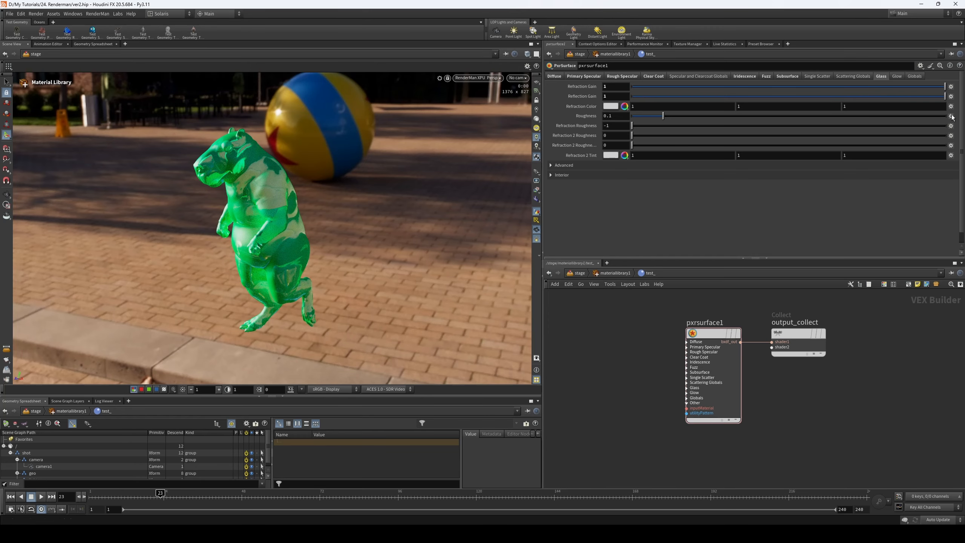
pyautogui.hotkey('ctrl', 'z')
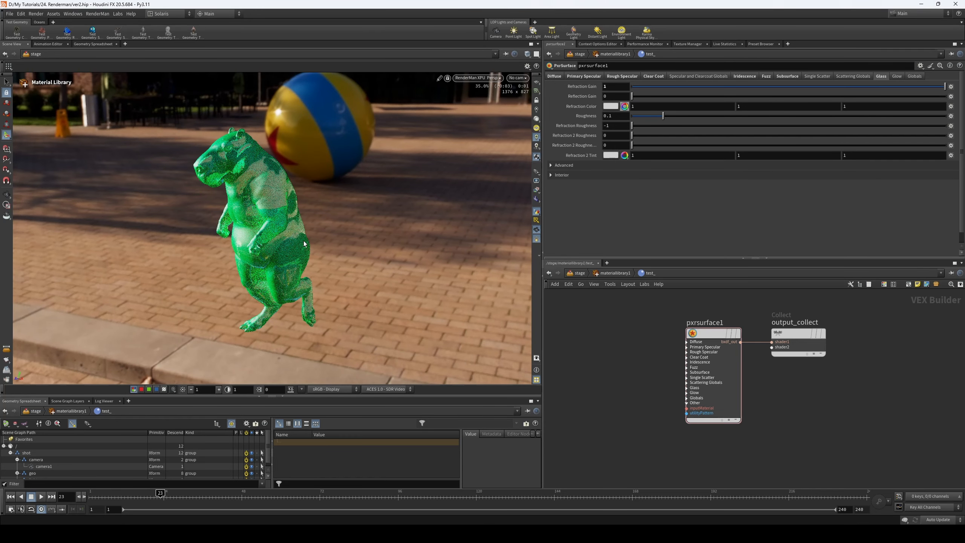
pyautogui.moveTo(633, 97); pyautogui.dragTo(952, 101)
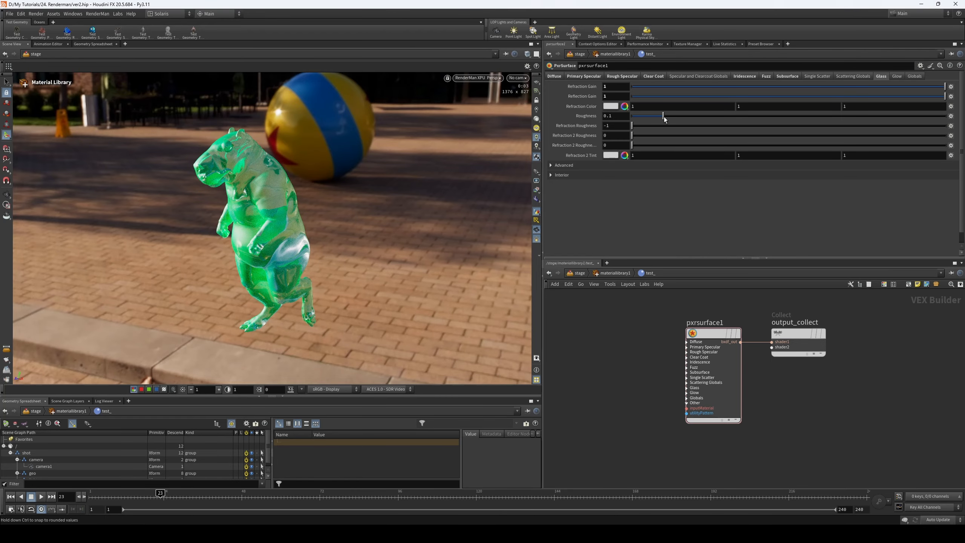
# - Try a glass refraction color of hue 244 and saturation 0.66, and set the glass roughness to 0.04
pyautogui.click(625, 106)
pyautogui.moveTo(663, 113); pyautogui.dragTo(848, 113)
pyautogui.click(851, 105)
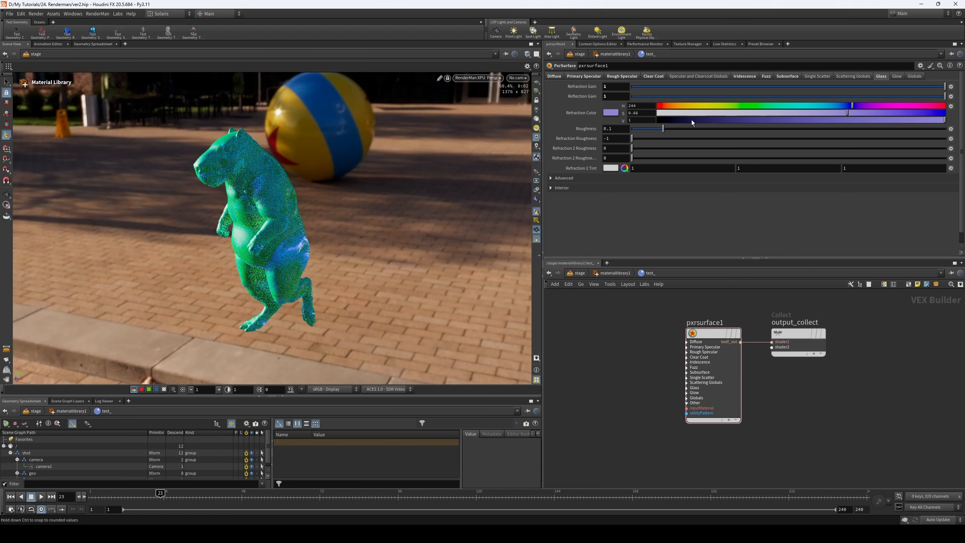
pyautogui.moveTo(662, 129); pyautogui.dragTo(597, 134)
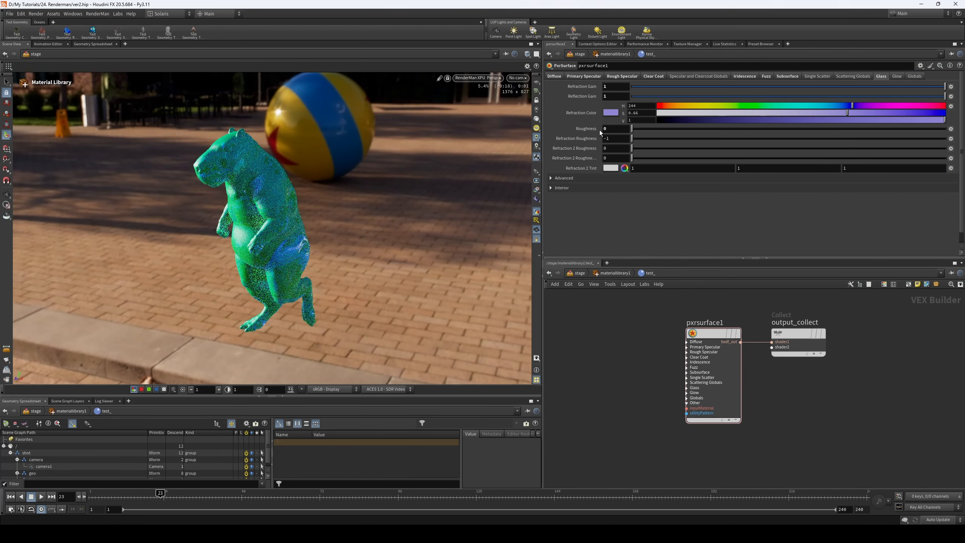
pyautogui.moveTo(642, 128); pyautogui.dragTo(945, 120)
pyautogui.click(643, 129)
# - Expand the advanced and interior glass settings of pxrsurface1 and examine the refraction and volume parameters
pyautogui.click(551, 177)
pyautogui.scroll(-1, 623, 200)
pyautogui.click(550, 249)
pyautogui.scroll(-3, 623, 200)
pyautogui.scroll(-2, 627, 204)
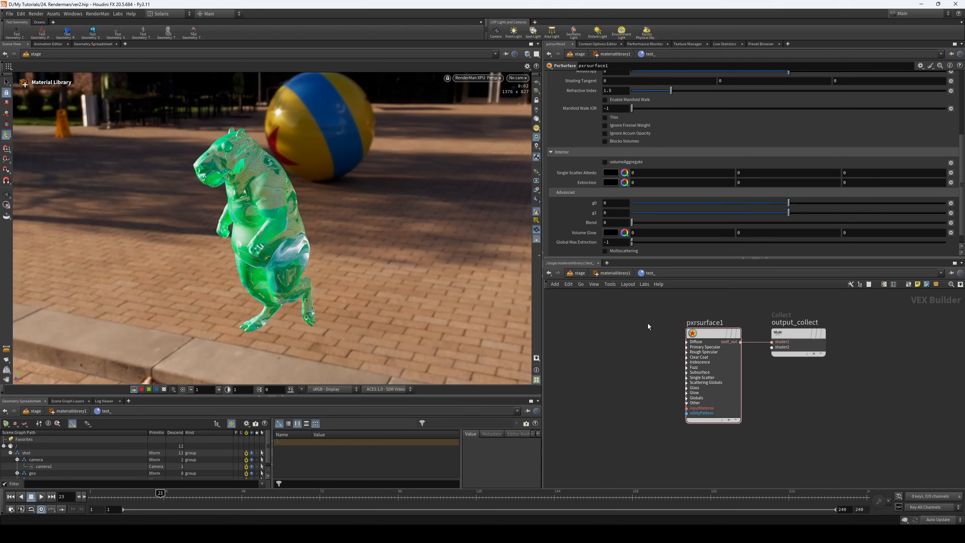
# - Return to the stage network and select rendergeometrysettings1 to show its RenderMan trace settings
pyautogui.click(579, 273)
pyautogui.moveTo(611, 327); pyautogui.dragTo(615, 383, button='middle')
pyautogui.moveTo(615, 332); pyautogui.dragTo(617, 375, button='middle')
pyautogui.moveTo(638, 379); pyautogui.dragTo(643, 380)
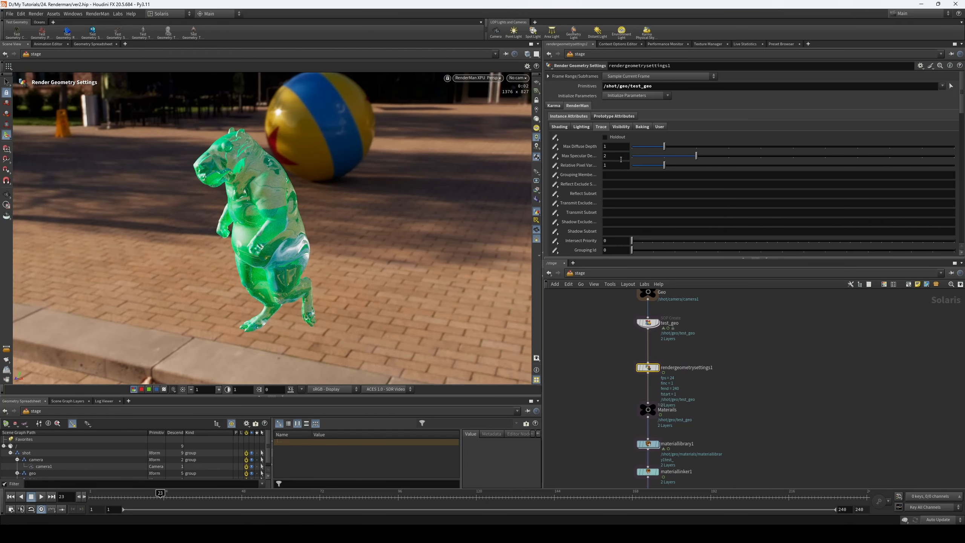
# - Compare Max Specular Depth values of 0, 1, 3, 5, 6 and 10 on rendergeometrysettings1, and leave it at 6
pyautogui.moveTo(661, 156); pyautogui.dragTo(628, 157)
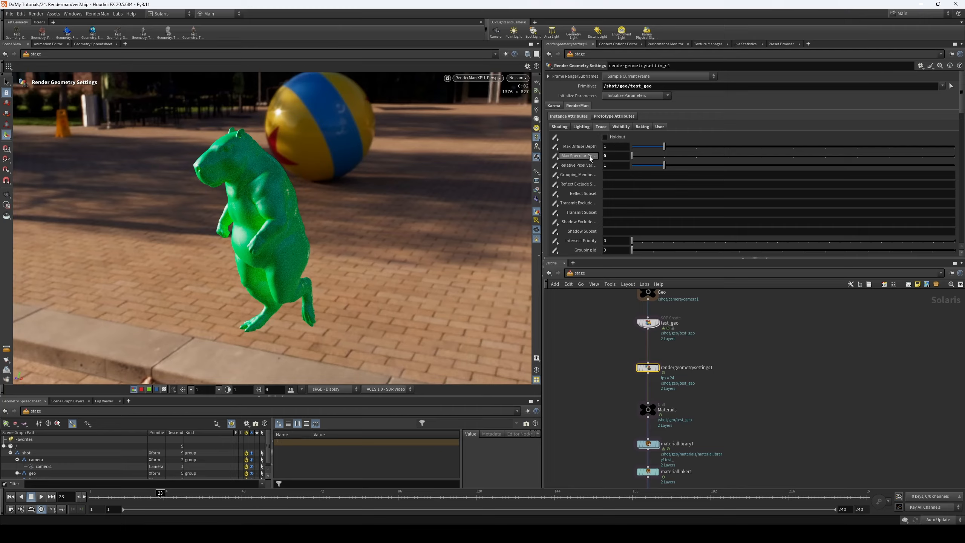
pyautogui.moveTo(633, 155); pyautogui.dragTo(654, 156)
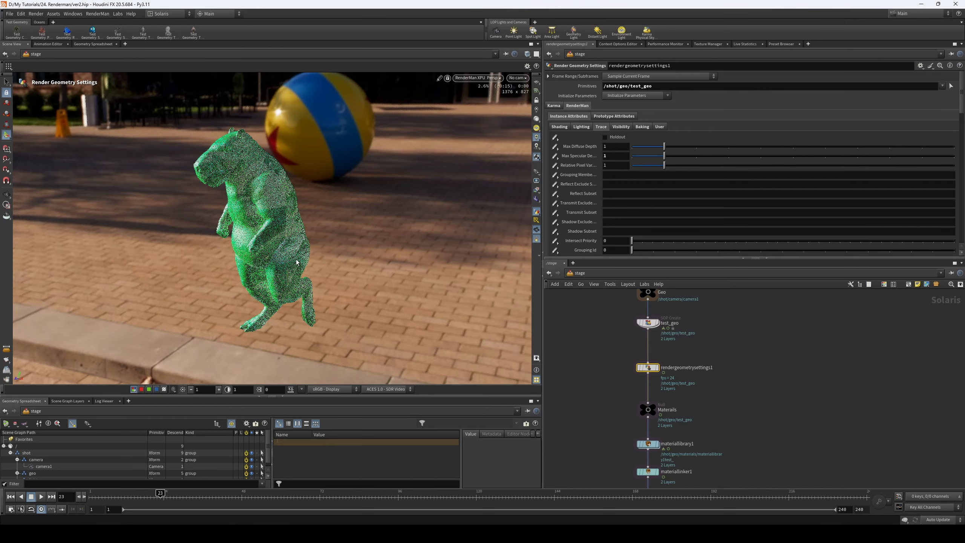
pyautogui.click(686, 156)
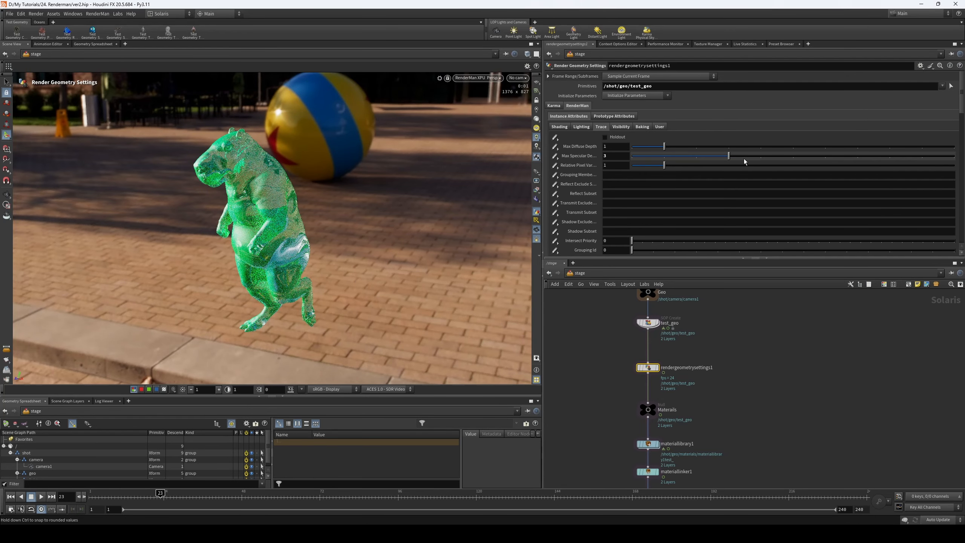
pyautogui.click(759, 157)
pyautogui.click(782, 159)
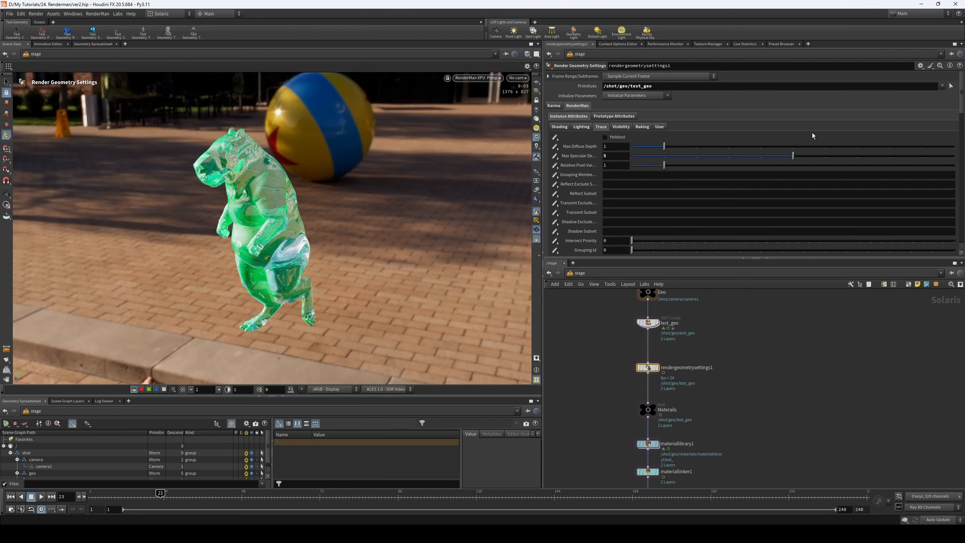
pyautogui.click(830, 157)
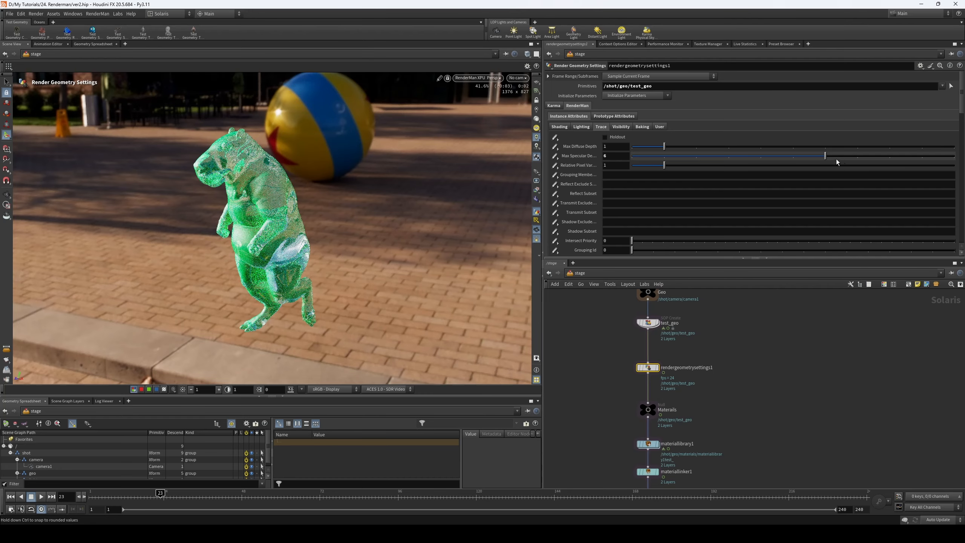
pyautogui.moveTo(863, 155); pyautogui.dragTo(954, 156)
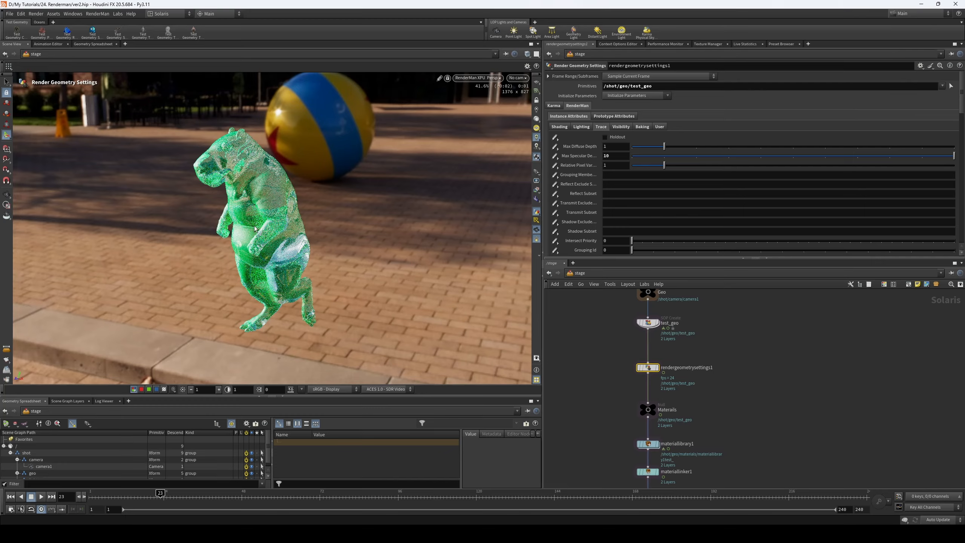
pyautogui.click(671, 156)
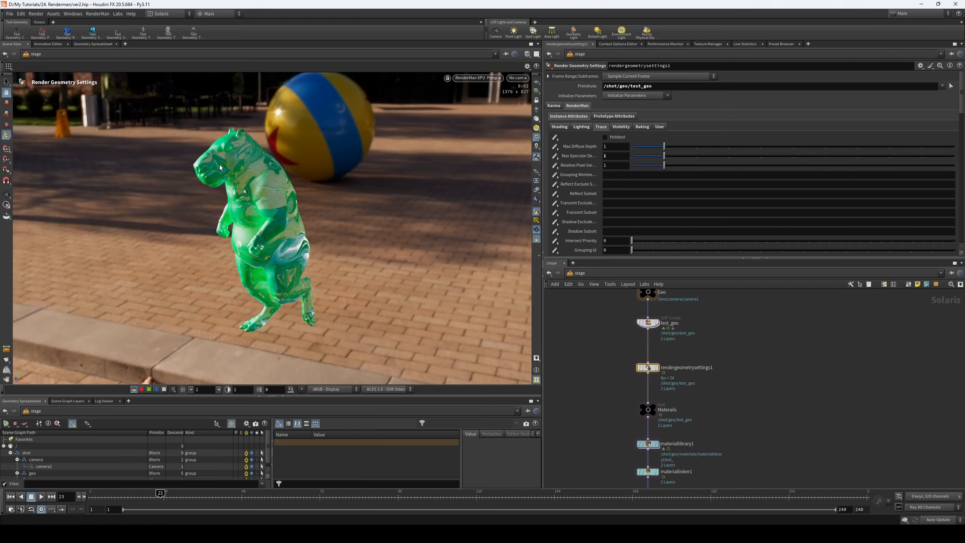
pyautogui.click(825, 156)
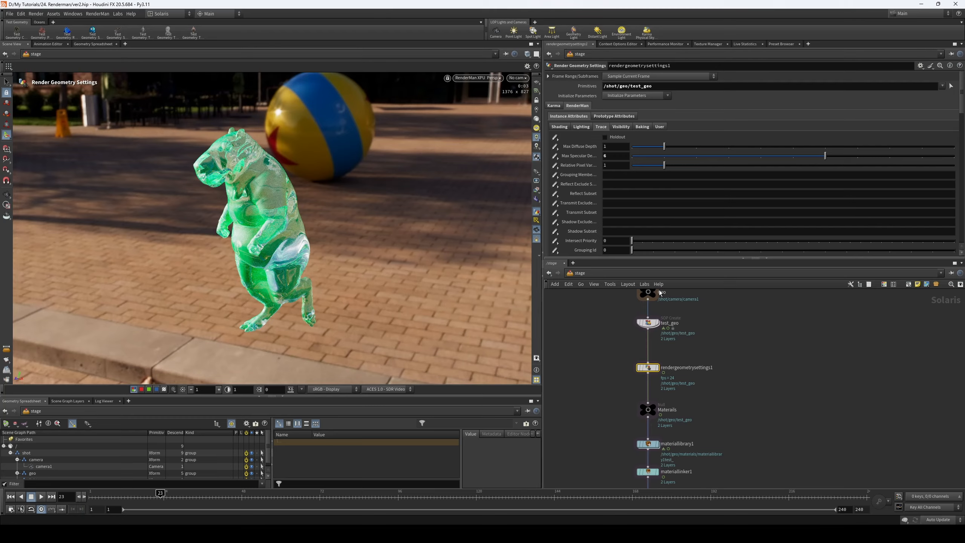
# - Go back to pxrsurface1 inside materiallibrary1 and set its glass refraction gain and reflection gain to 0
pyautogui.moveTo(603, 361); pyautogui.dragTo(733, 394)
pyautogui.moveTo(742, 426); pyautogui.dragTo(742, 375, button='middle')
pyautogui.moveTo(610, 418); pyautogui.dragTo(678, 437)
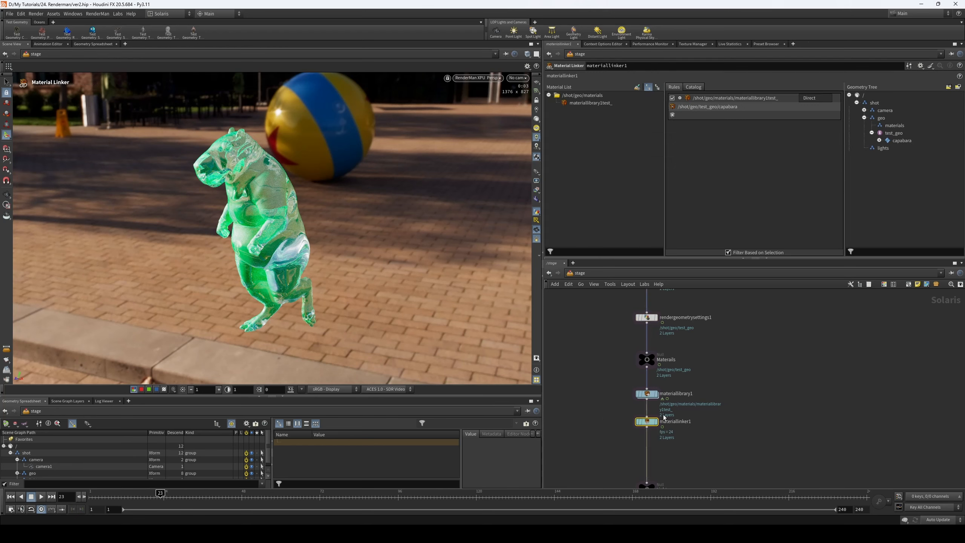
pyautogui.doubleClick(650, 396)
pyautogui.click(733, 372)
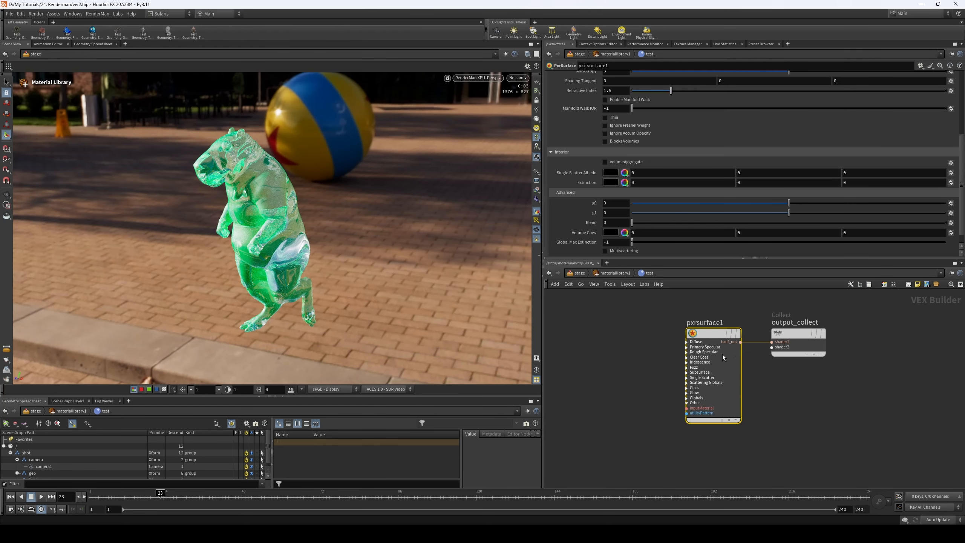
pyautogui.scroll(3, 788, 121)
pyautogui.moveTo(714, 87); pyautogui.dragTo(627, 97)
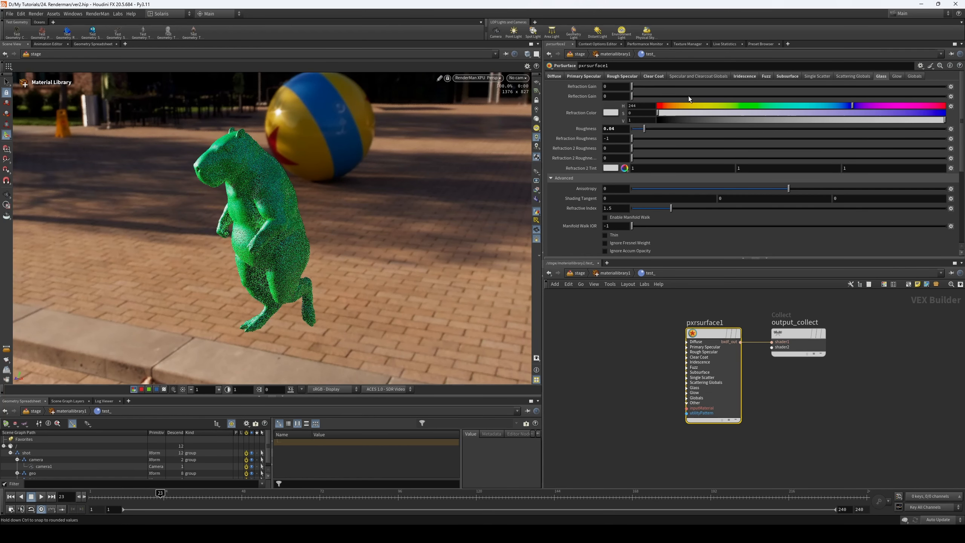
# - Try a glow gain of 1 with the glow color at hue 300, saturation 0.92 and value 0.636, then restore gain 0
pyautogui.click(894, 78)
pyautogui.moveTo(646, 86); pyautogui.dragTo(946, 88)
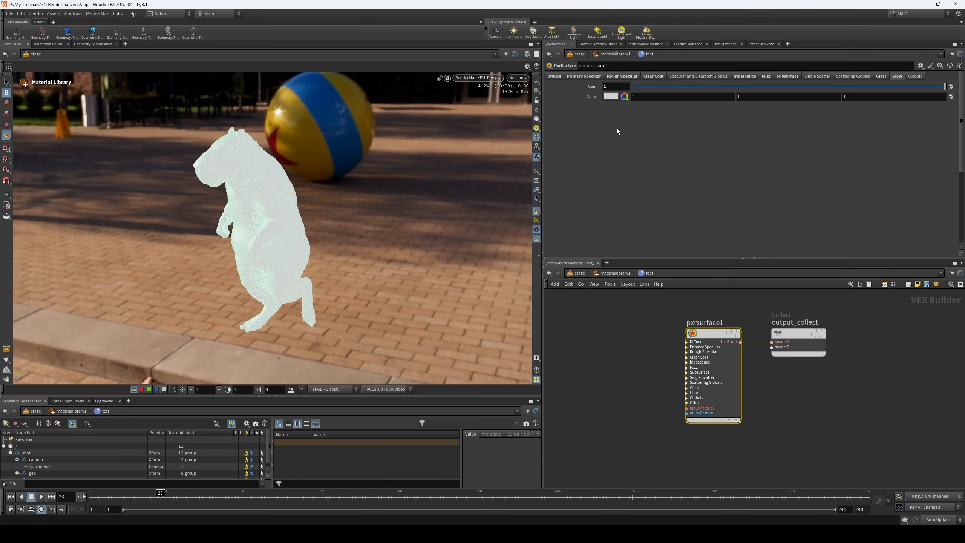
pyautogui.click(624, 97)
pyautogui.moveTo(668, 104); pyautogui.dragTo(884, 107)
pyautogui.click(624, 105)
pyautogui.moveTo(690, 112); pyautogui.dragTo(922, 102)
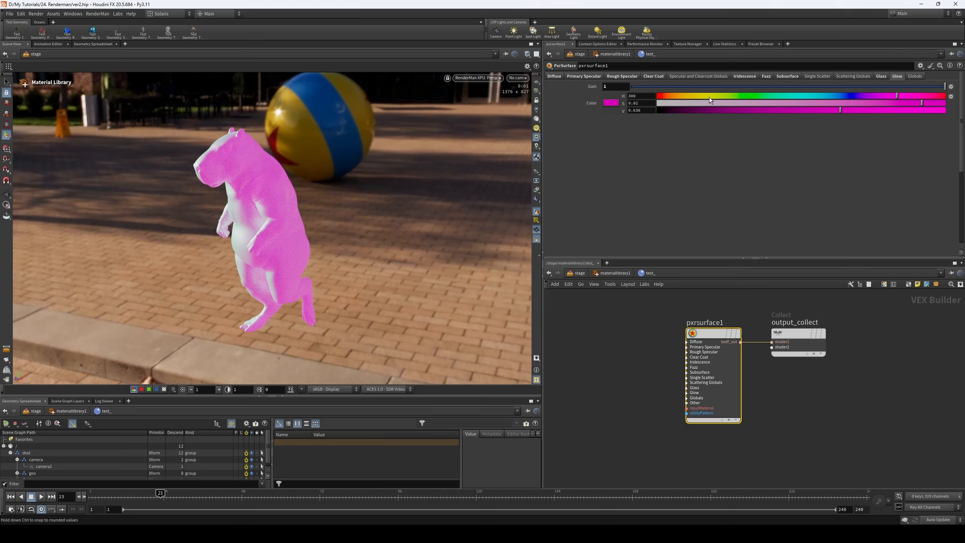
pyautogui.moveTo(683, 86); pyautogui.dragTo(630, 87)
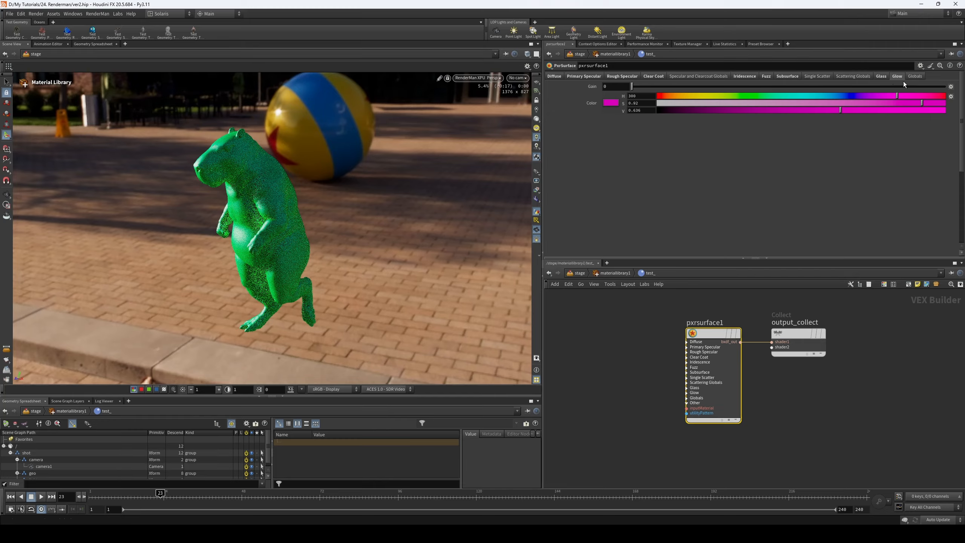
# - Try a presence of 0.077 in the global settings of pxrsurface1, then restore presence to 1
pyautogui.click(915, 76)
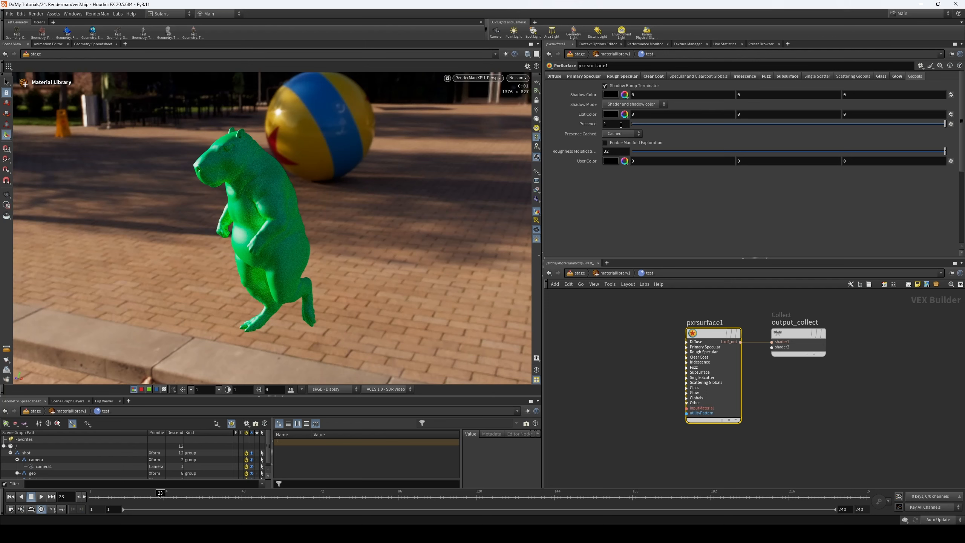
pyautogui.moveTo(654, 125); pyautogui.dragTo(605, 137)
pyautogui.hotkey('ctrl', 'z')
pyautogui.moveTo(662, 124); pyautogui.dragTo(656, 124)
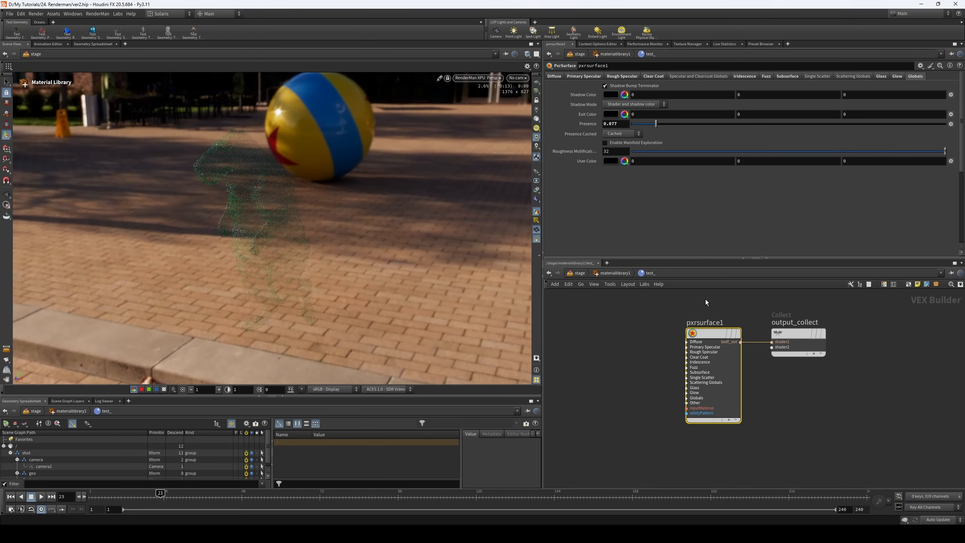
pyautogui.moveTo(630, 345); pyautogui.dragTo(708, 345, button='middle')
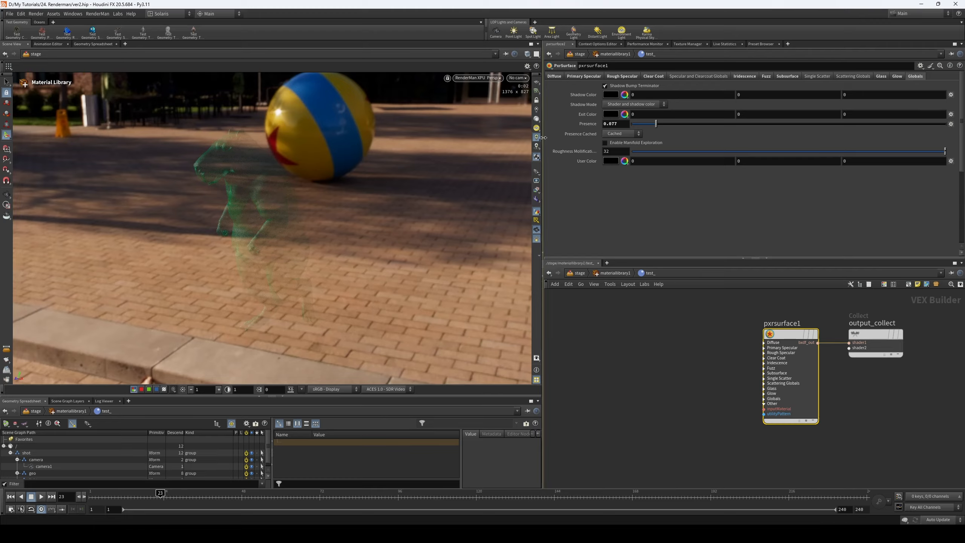
pyautogui.moveTo(656, 124); pyautogui.dragTo(896, 126)
pyautogui.moveTo(720, 356); pyautogui.dragTo(679, 364, button='middle')
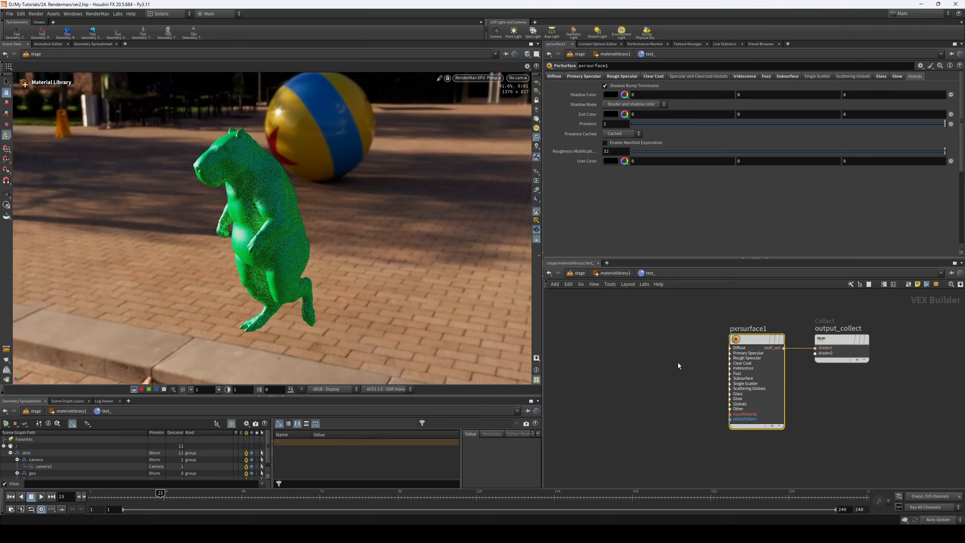
pyautogui.scroll(-3, 631, 323)
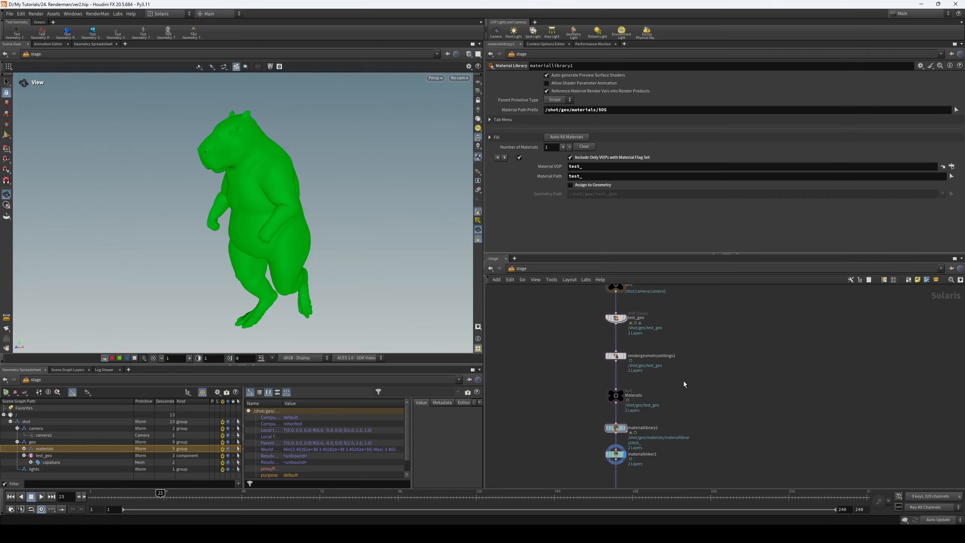
pyautogui.moveTo(692, 361); pyautogui.dragTo(692, 390, button='middle')
pyautogui.moveTo(699, 357)
pyautogui.mouseDown(button='middle')
pyautogui.moveTo(700, 396)
pyautogui.moveTo(699, 343)
pyautogui.mouseUp(button='middle')
pyautogui.moveTo(600, 406); pyautogui.dragTo(596, 369, button='middle')
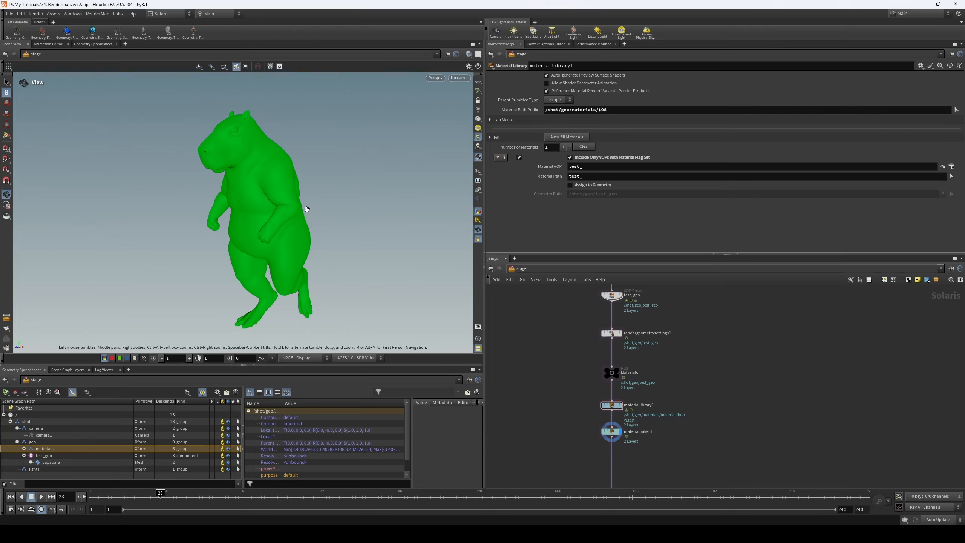
pyautogui.moveTo(542, 316)
pyautogui.mouseDown(button='middle')
pyautogui.moveTo(536, 328)
pyautogui.moveTo(541, 301)
pyautogui.mouseUp(button='middle')
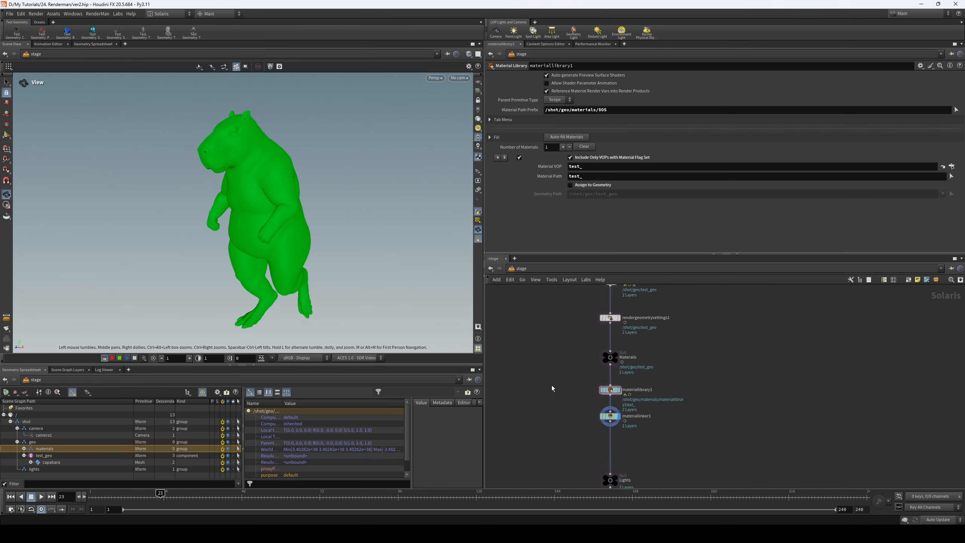
pyautogui.moveTo(549, 380); pyautogui.dragTo(548, 359, button='middle')
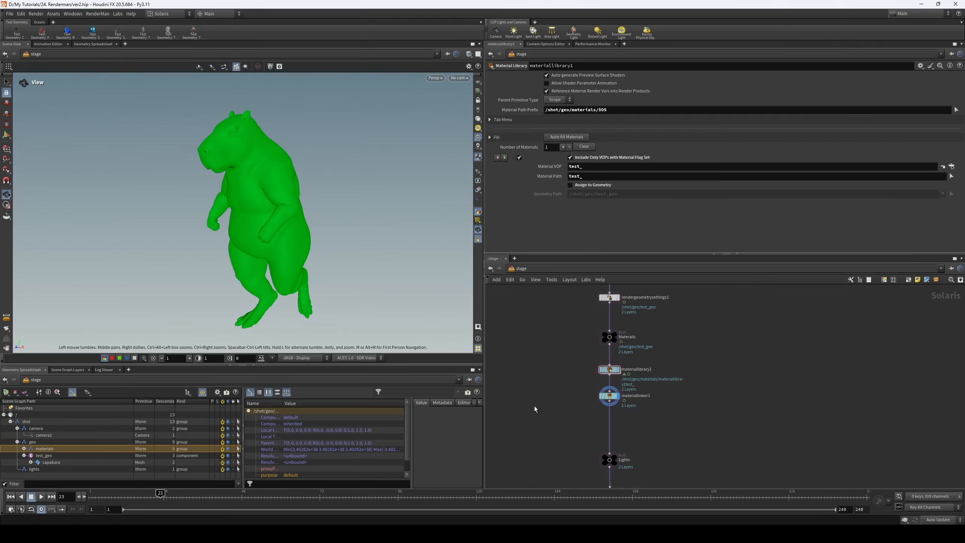
pyautogui.moveTo(550, 396); pyautogui.dragTo(547, 407, button='middle')
pyautogui.moveTo(571, 352); pyautogui.dragTo(555, 373, button='middle')
pyautogui.scroll(1, 567, 412)
pyautogui.scroll(-2, 555, 373)
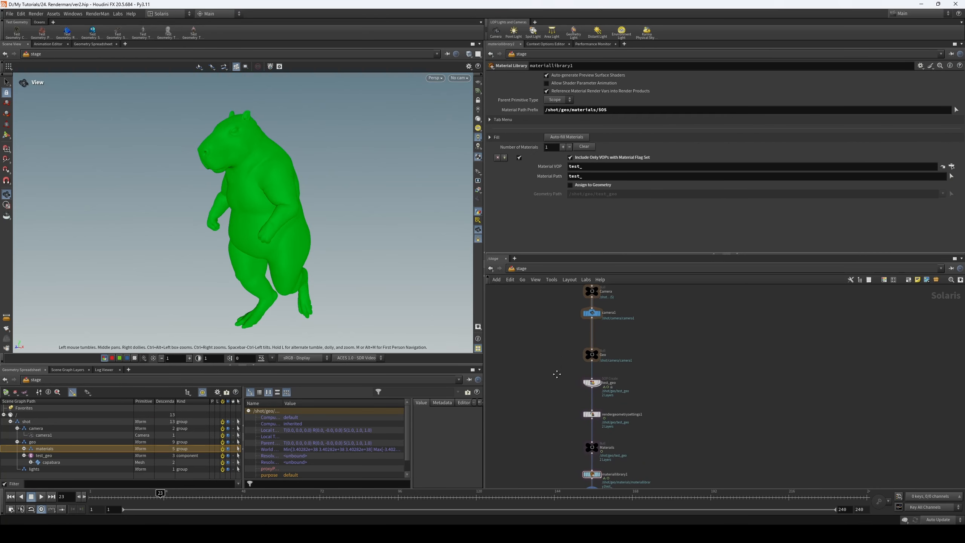
pyautogui.moveTo(567, 304); pyautogui.dragTo(567, 298, button='middle')
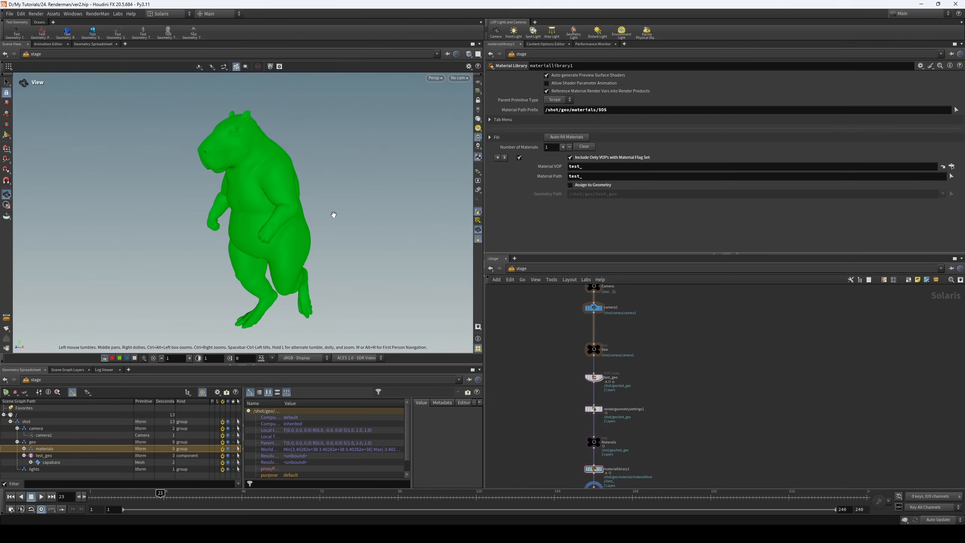
pyautogui.moveTo(279, 218); pyautogui.dragTo(273, 226)
# - Open the test_ material builder inside materiallibrary1
pyautogui.moveTo(607, 461); pyautogui.dragTo(614, 346, button='middle')
pyautogui.click(600, 375)
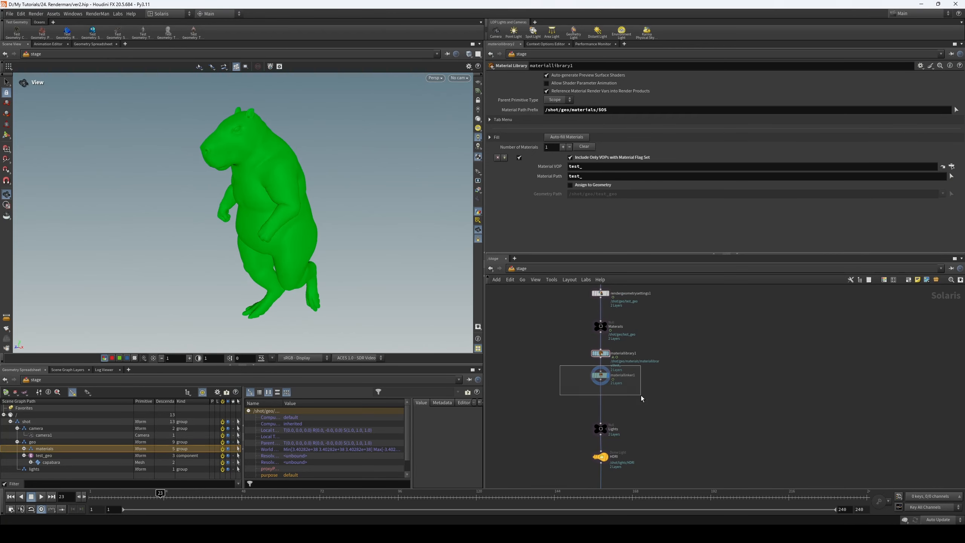
pyautogui.click(600, 354)
pyautogui.doubleClick(604, 356)
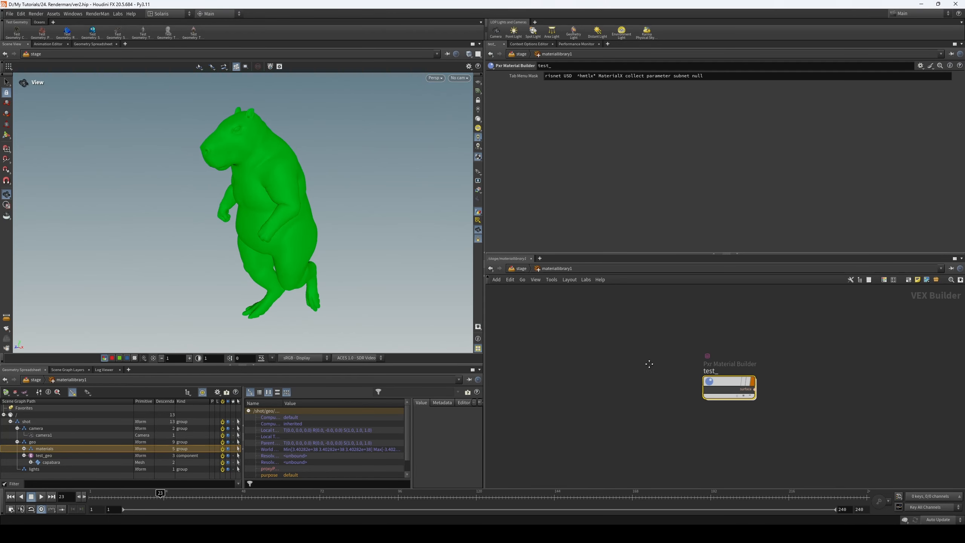
pyautogui.doubleClick(731, 386)
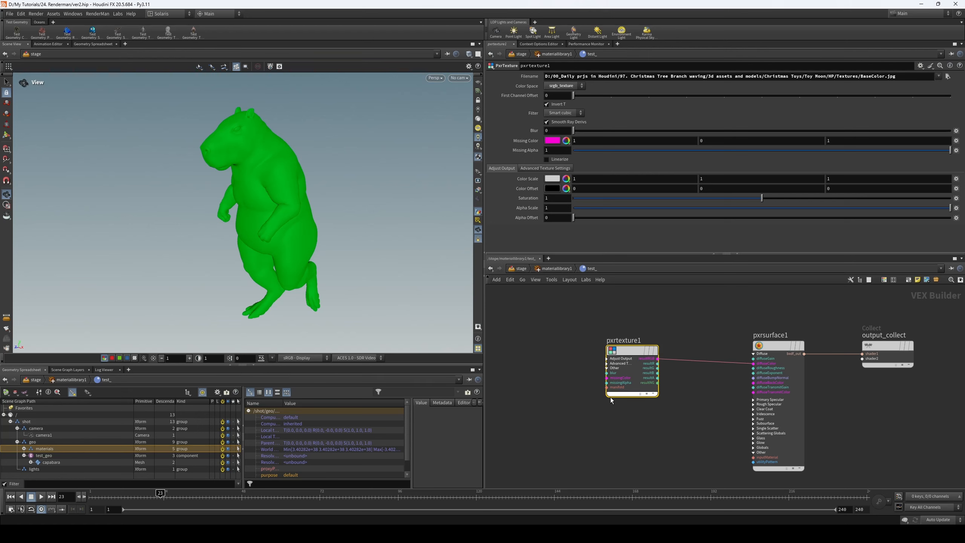
# - Delete the existing pxrtexture1 node and add a fresh PxrTexture node beside pxrsurface1
pyautogui.press('Delete')
pyautogui.press('Tab')
pyautogui.write('p')
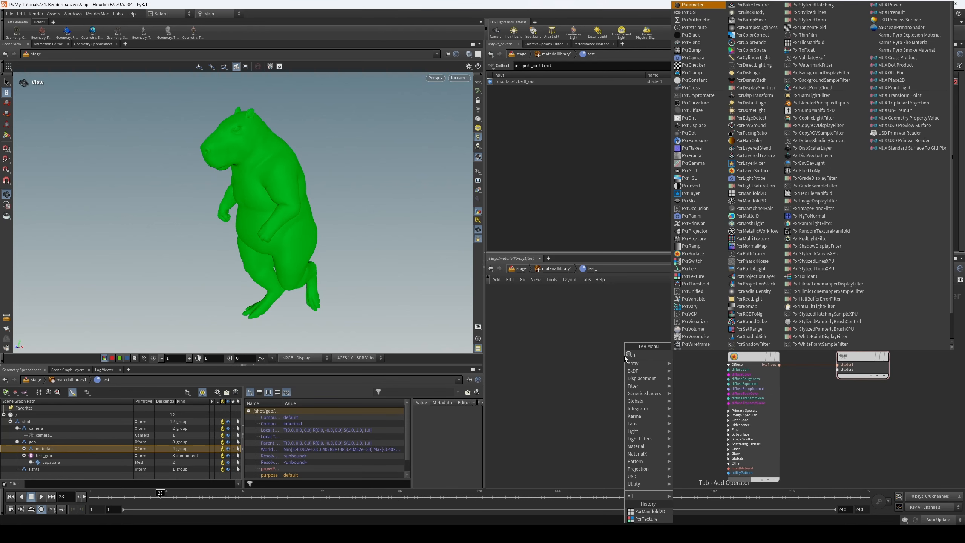
pyautogui.write('xr te')
pyautogui.press('Down')
pyautogui.press('Return')
pyautogui.click(602, 352)
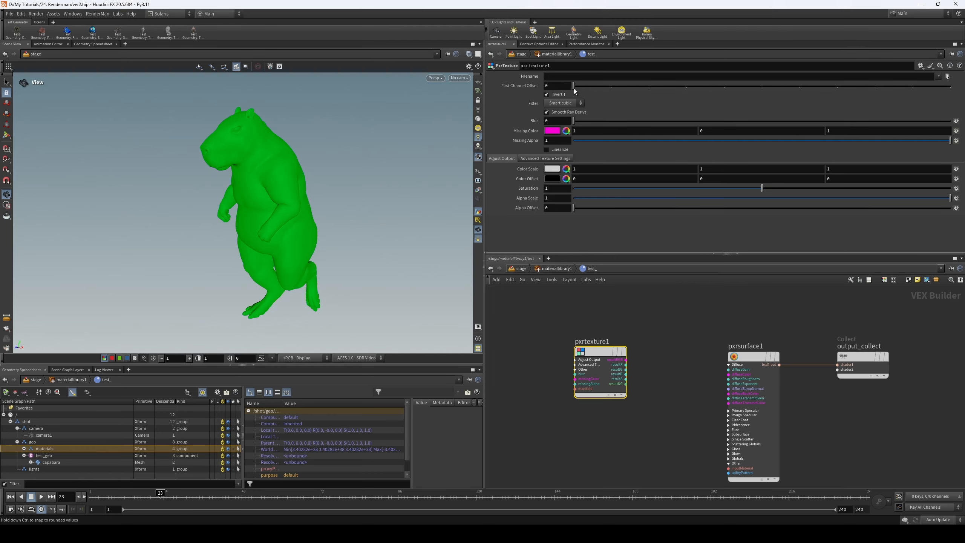
# - Load BaseColor.jpg from the Christmas toy Textures folder as the image file of pxrtexture1
pyautogui.click(947, 77)
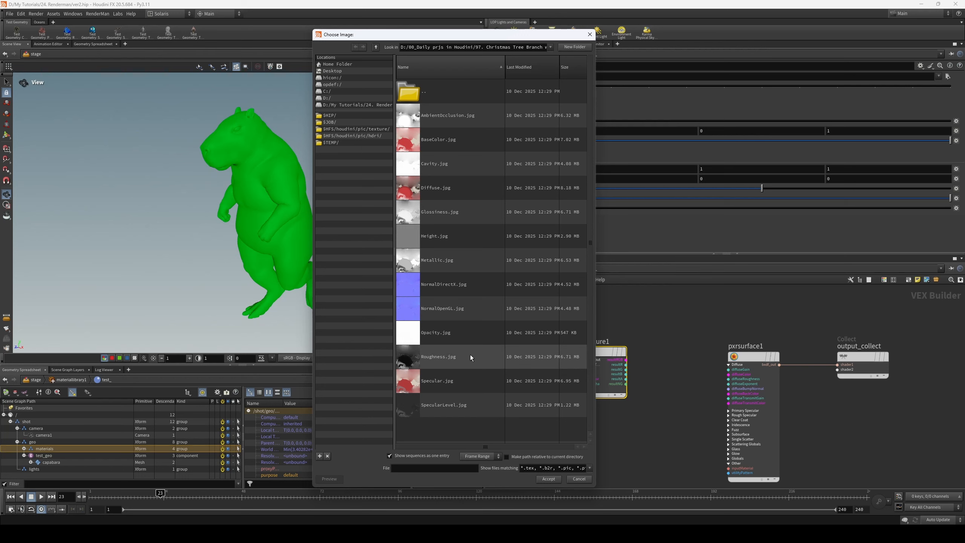
pyautogui.click(465, 148)
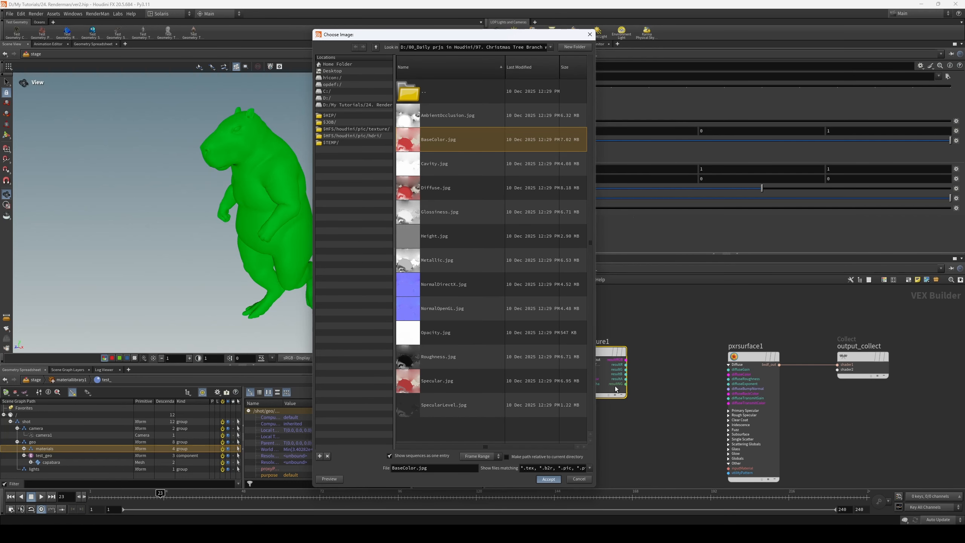
pyautogui.scroll(2, 665, 364)
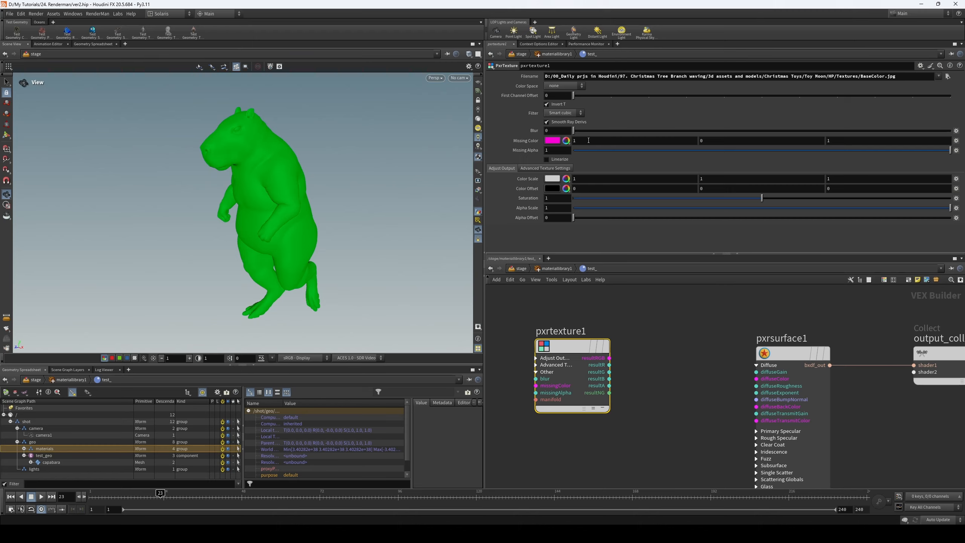
# - Connect the resultRGB output of pxrtexture1 to the diffuseColor input of pxrsurface1
pyautogui.moveTo(609, 364); pyautogui.dragTo(627, 370)
pyautogui.scroll(2, 644, 402)
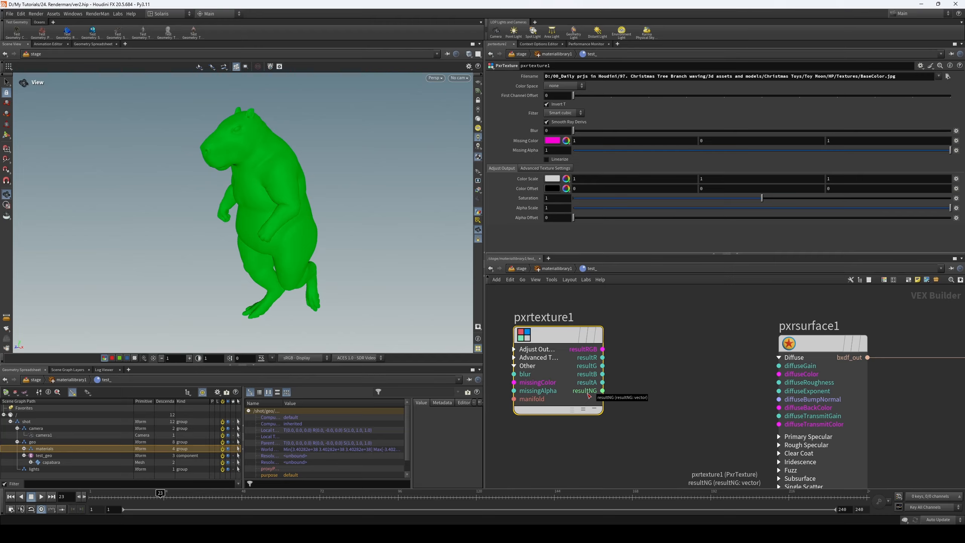
pyautogui.moveTo(665, 422); pyautogui.dragTo(656, 373, button='middle')
pyautogui.moveTo(729, 435); pyautogui.dragTo(719, 396, button='middle')
pyautogui.moveTo(671, 373); pyautogui.dragTo(688, 439, button='middle')
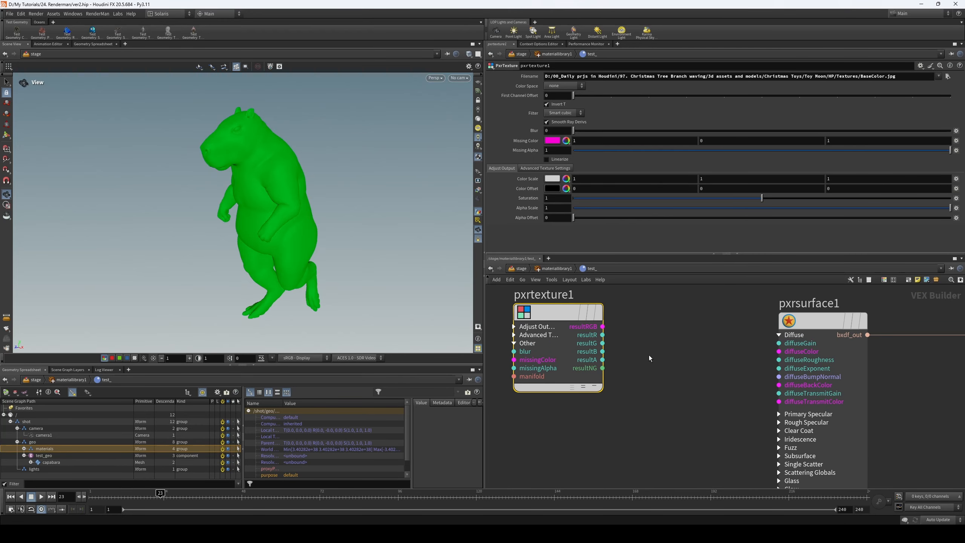
pyautogui.moveTo(649, 359); pyautogui.dragTo(660, 375, button='middle')
pyautogui.moveTo(612, 342); pyautogui.dragTo(789, 367)
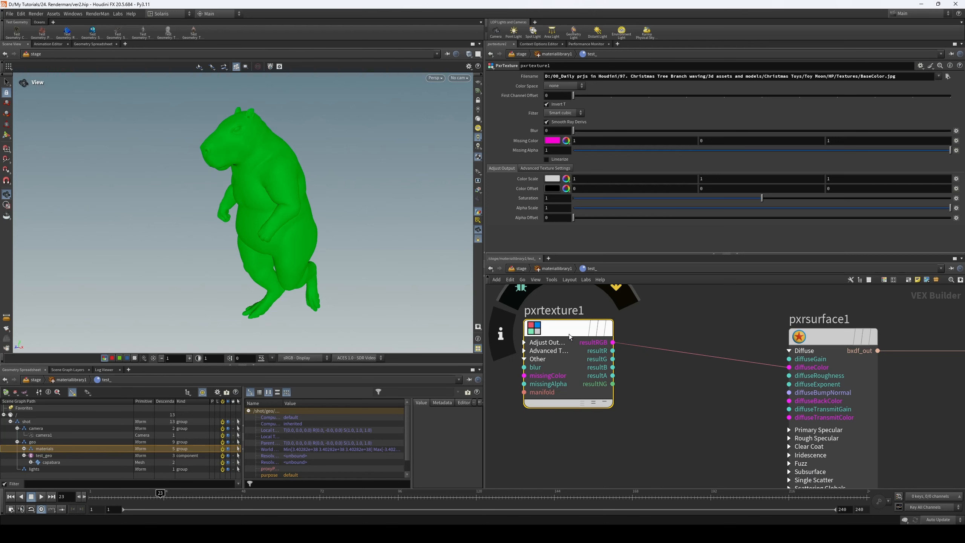
# - Switch the viewport renderer to RenderMan XPU to preview the textured capybara
pyautogui.scroll(-2, 738, 394)
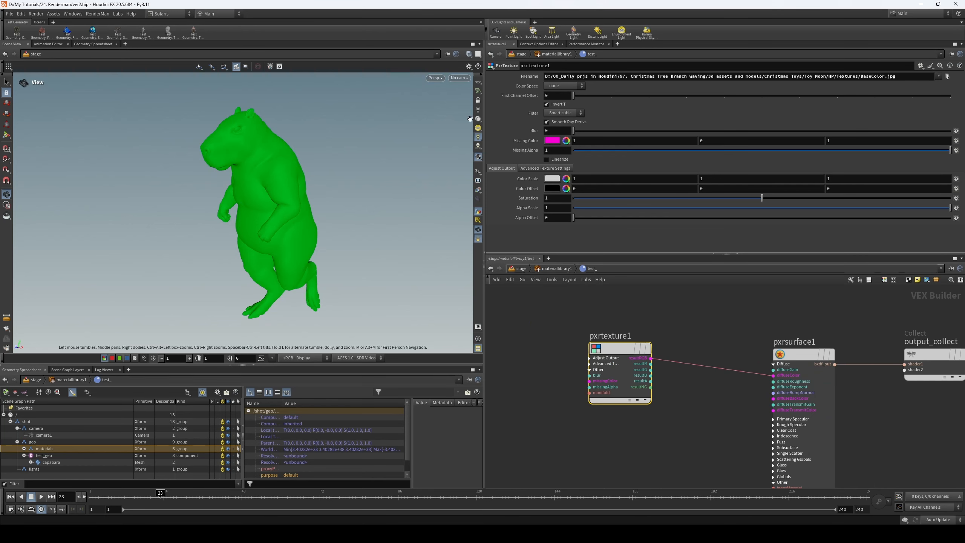
pyautogui.click(435, 78)
pyautogui.click(467, 159)
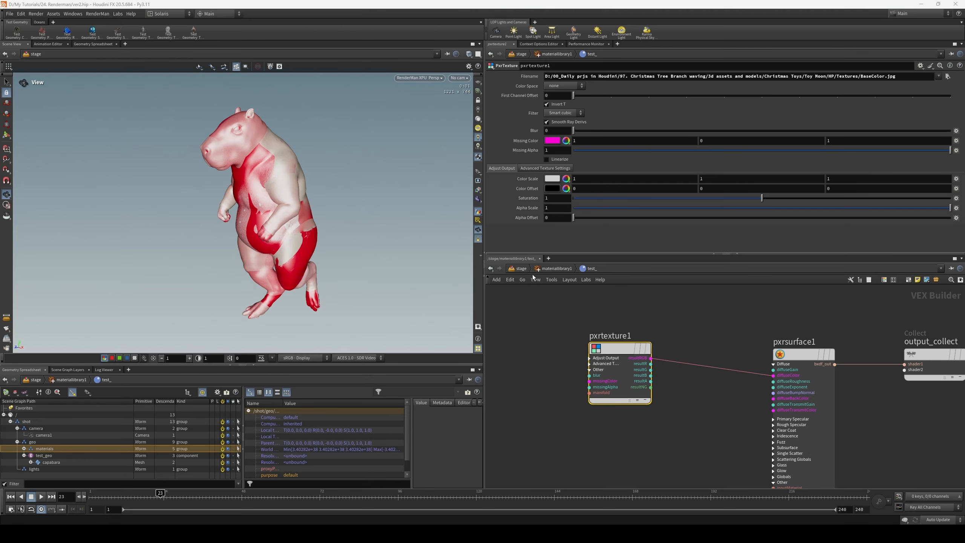
# - Go into the geometry network of test_geo and inspect the capybara's UV layout in the UV view
pyautogui.click(520, 268)
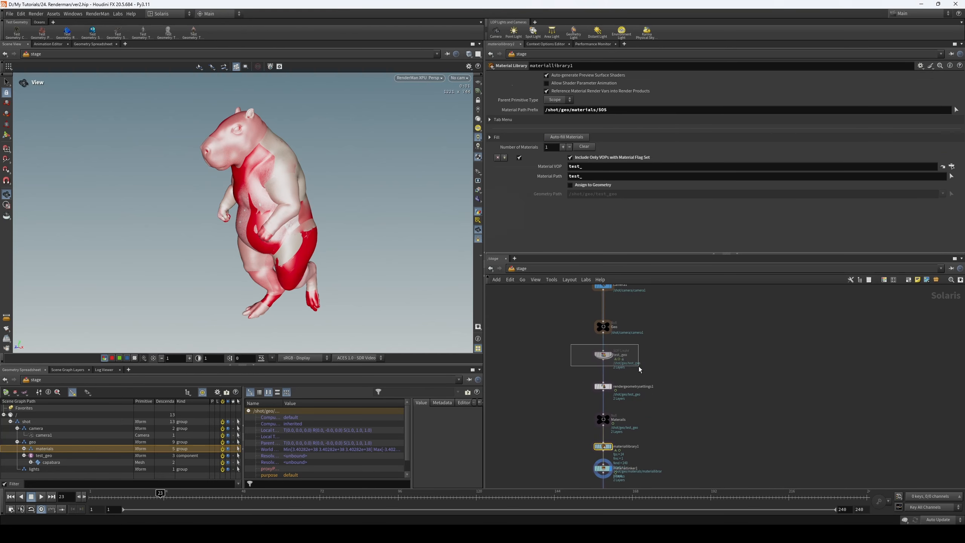
pyautogui.doubleClick(604, 355)
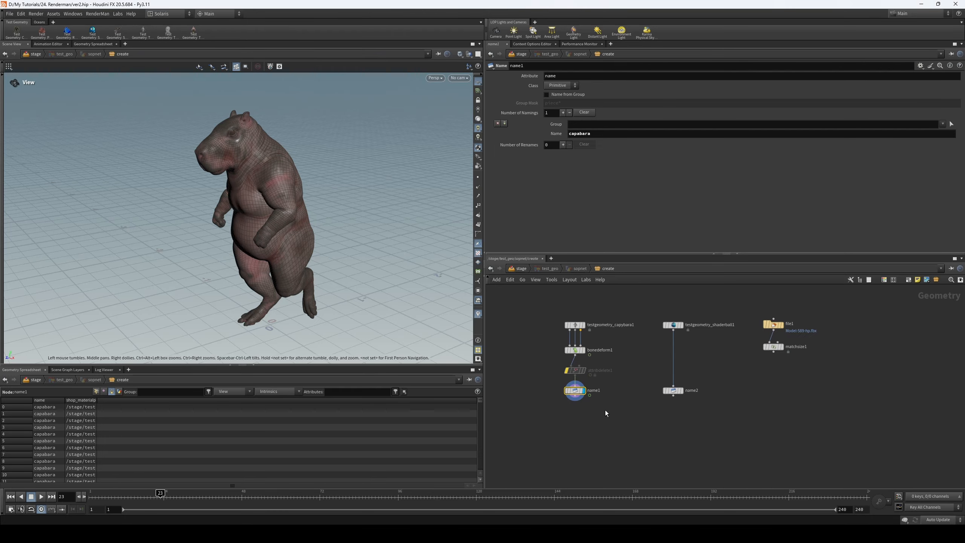
pyautogui.hotkey('space', '5')
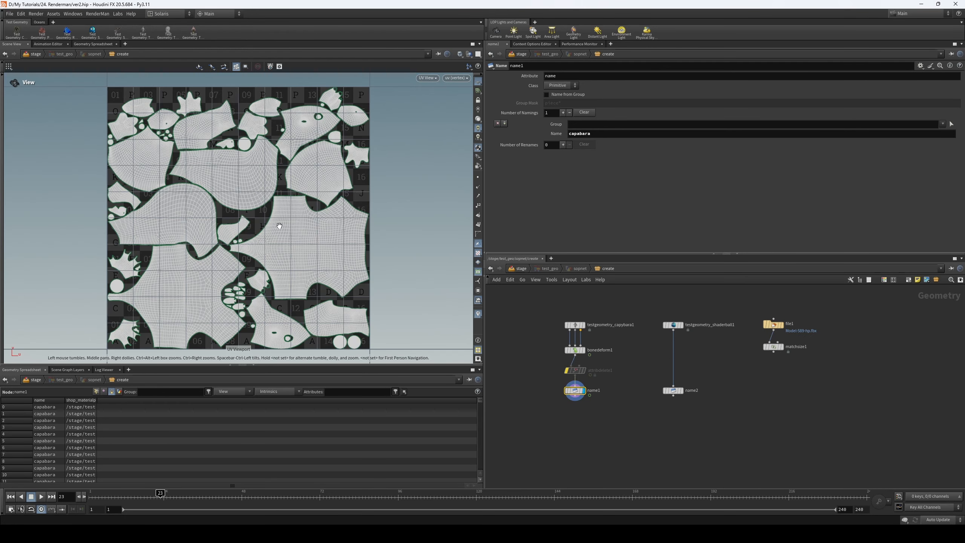
# - Return to the stage and reopen the test_ material builder inside materiallibrary1
pyautogui.click(520, 269)
pyautogui.moveTo(565, 396); pyautogui.dragTo(564, 382, button='middle')
pyautogui.click(605, 432)
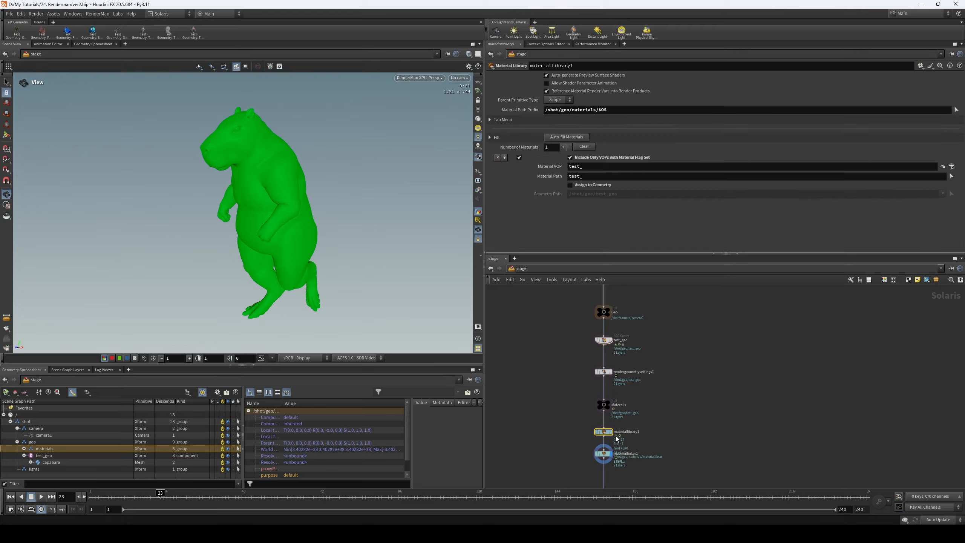
pyautogui.doubleClick(608, 433)
pyautogui.doubleClick(721, 380)
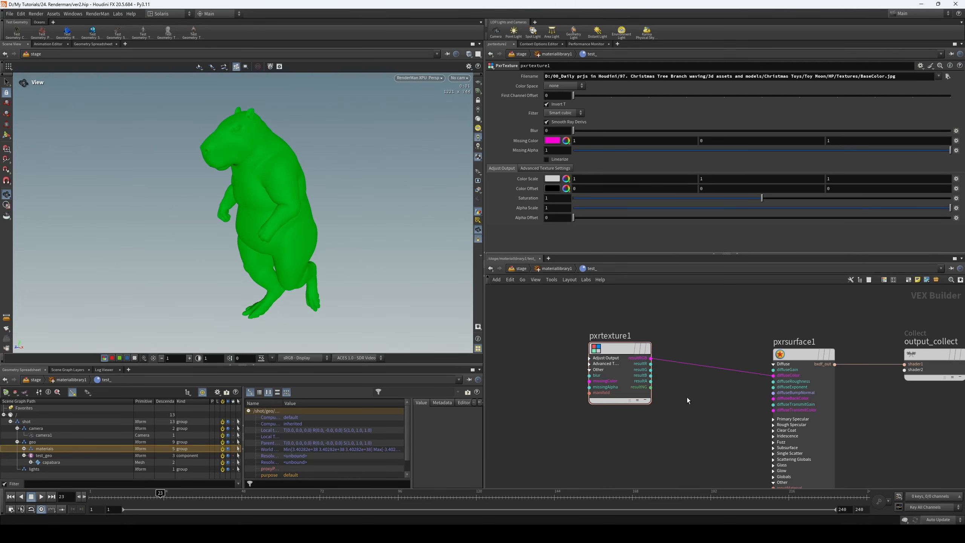
# - Add a PxrFractal node and connect its resultRGB to pxrsurface1's diffuseColor in place of the texture
pyautogui.press('Tab')
pyautogui.write('r')
pyautogui.press('BackSpace')
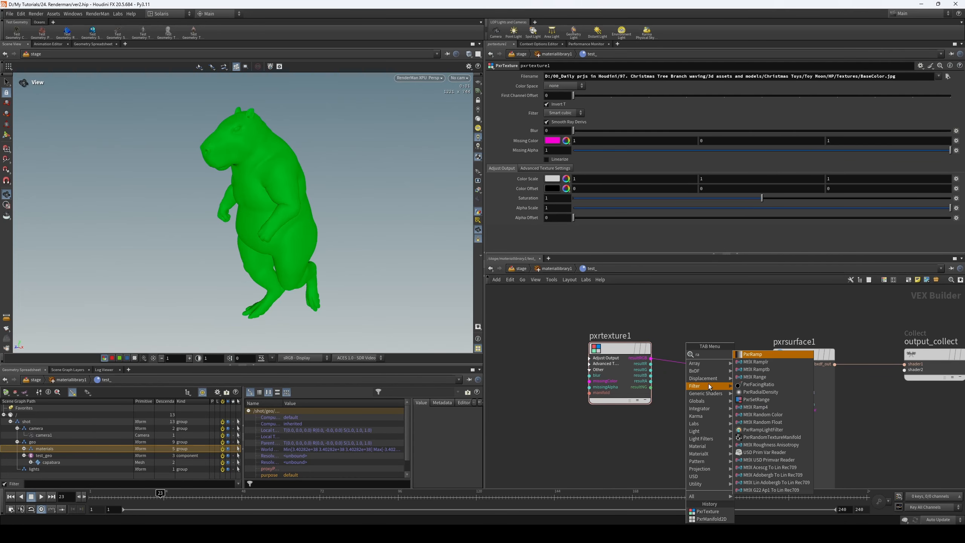
pyautogui.write('frac')
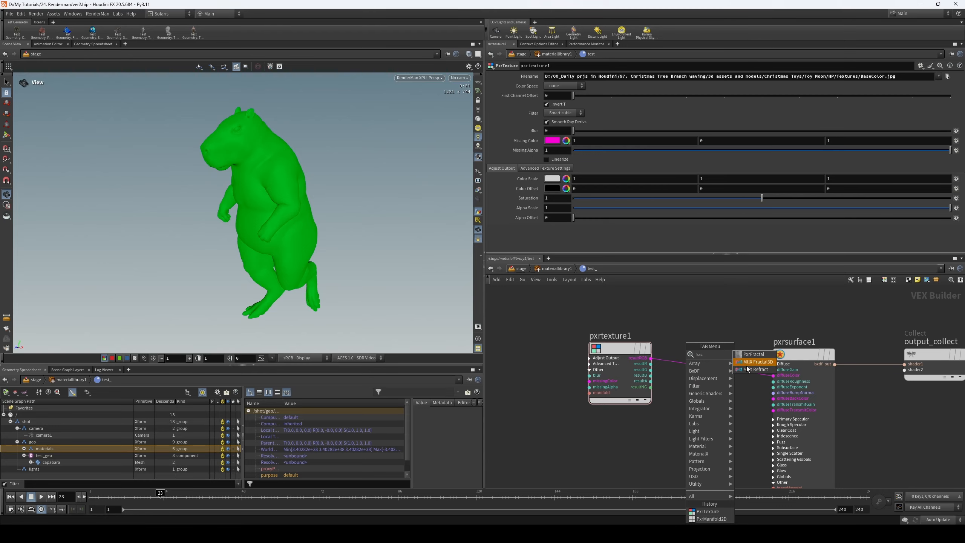
pyautogui.click(754, 354)
pyautogui.click(700, 302)
pyautogui.moveTo(729, 318); pyautogui.dragTo(774, 374)
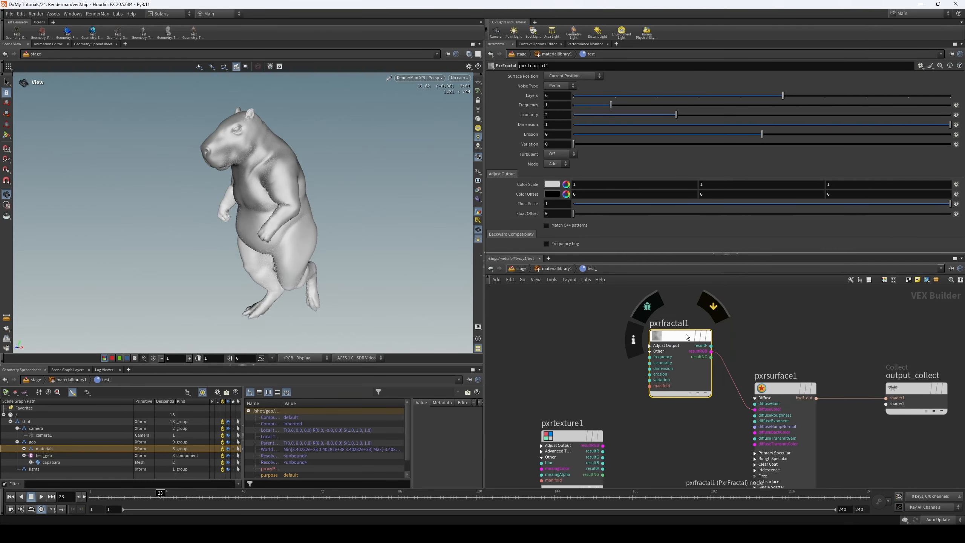
pyautogui.moveTo(688, 335); pyautogui.dragTo(627, 340)
pyautogui.moveTo(722, 321); pyautogui.dragTo(607, 368)
# - Reset the primary specular face color of pxrsurface1 to 0, 0, 0
pyautogui.moveTo(748, 347); pyautogui.dragTo(765, 386)
pyautogui.click(540, 77)
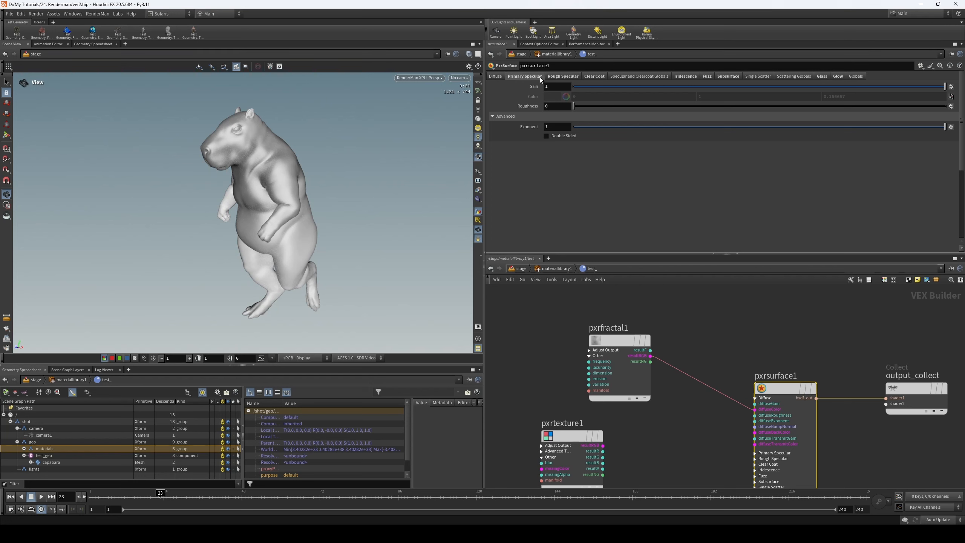
pyautogui.click(563, 104)
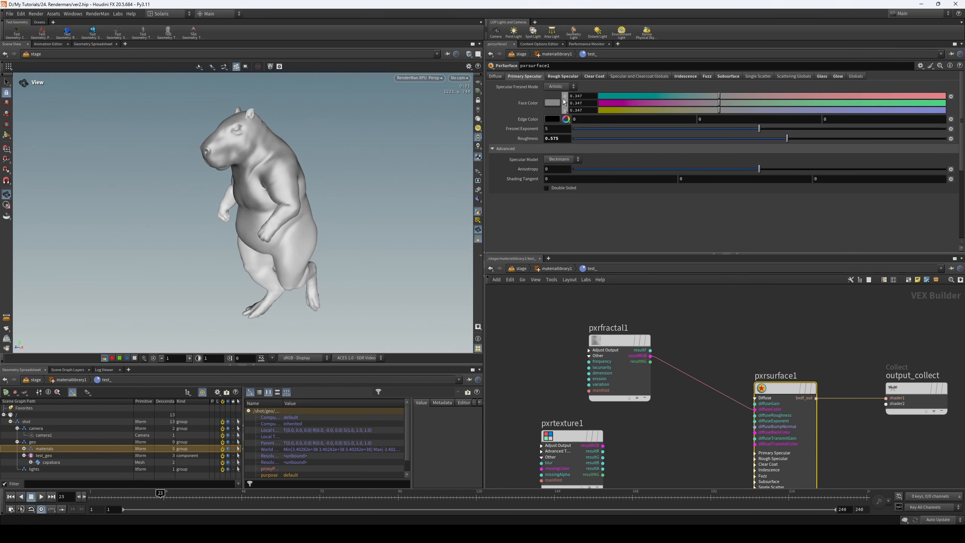
pyautogui.keyDown('ctrl'); pyautogui.middleClick(527, 103); pyautogui.keyUp('ctrl')
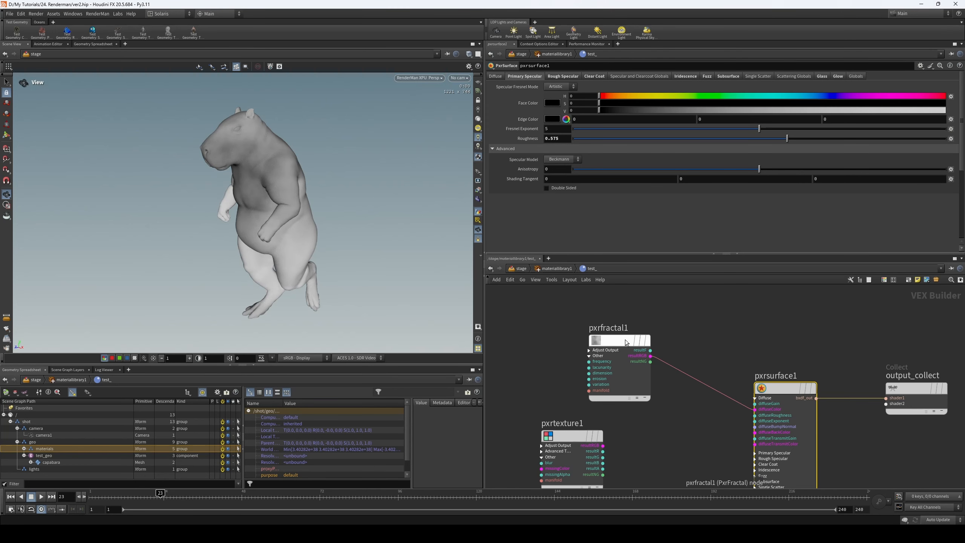
# - Line up pxrfractal1 above pxrtexture1, show its settings, and scrub to frame 43 to check the noise on the moving capybara
pyautogui.moveTo(638, 335); pyautogui.dragTo(581, 340)
pyautogui.click(580, 340)
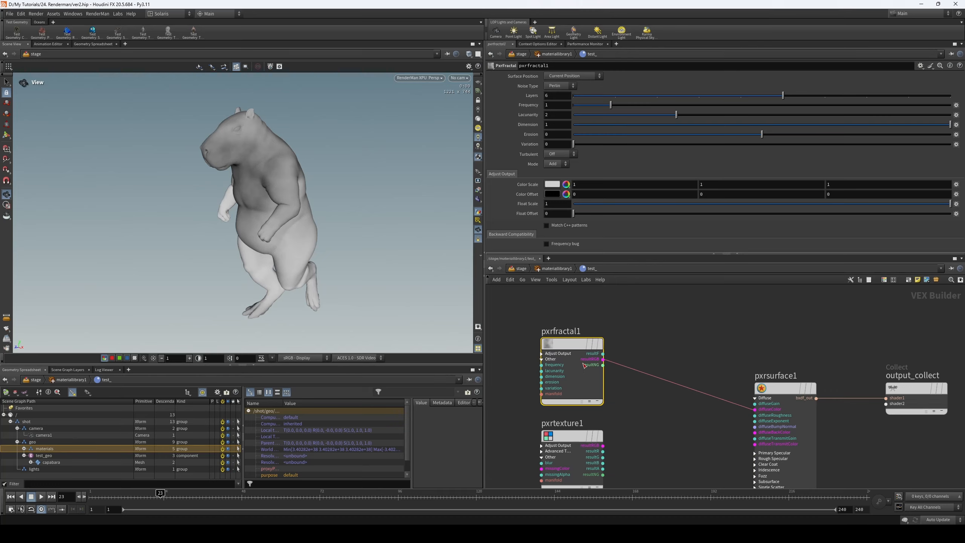
pyautogui.moveTo(105, 495); pyautogui.dragTo(226, 504)
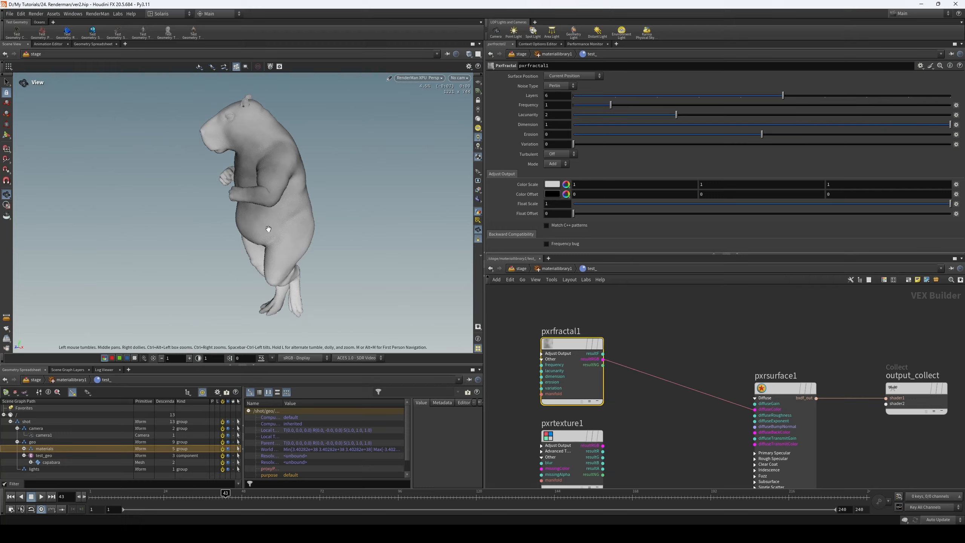
# - Set pxrfractal1's frequency to 5.884 and scrub to frame 93 to check how the noise sits on the moving capybara
pyautogui.moveTo(694, 362); pyautogui.dragTo(735, 323, button='middle')
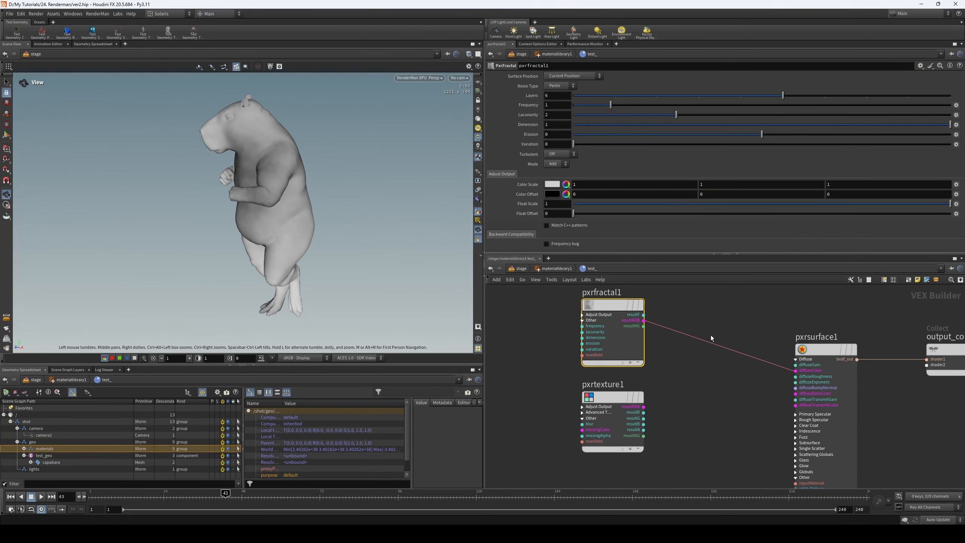
pyautogui.moveTo(358, 494); pyautogui.dragTo(373, 493)
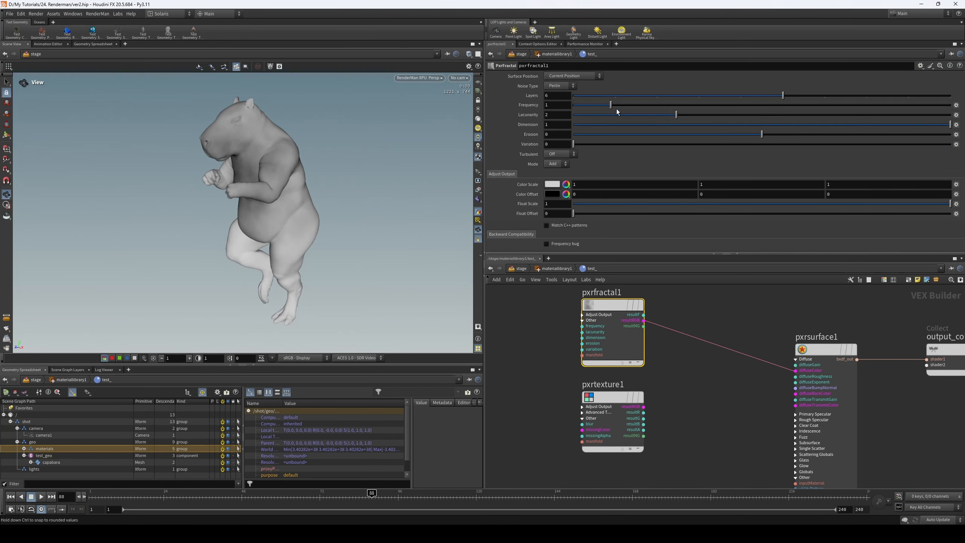
pyautogui.moveTo(675, 110); pyautogui.dragTo(794, 106)
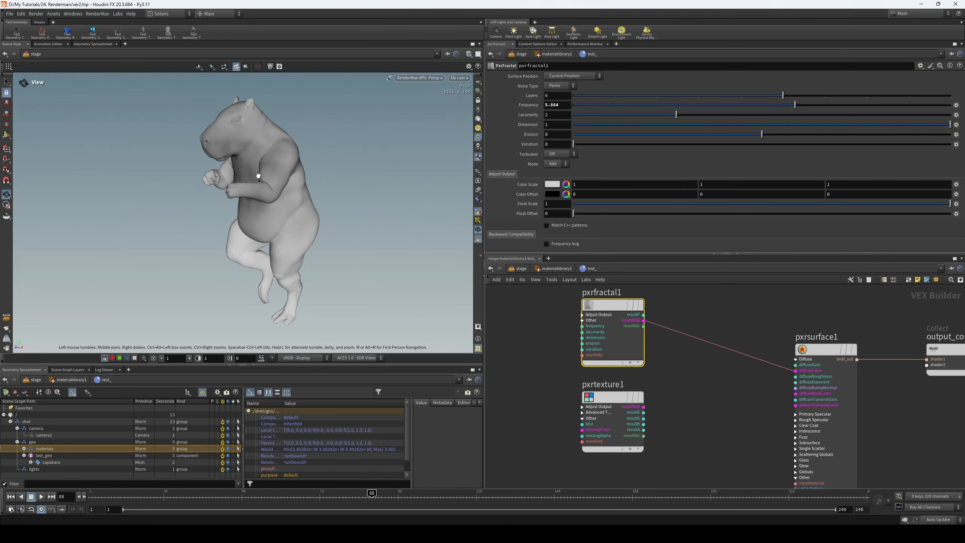
pyautogui.click(380, 493)
pyautogui.moveTo(380, 493); pyautogui.dragTo(395, 493)
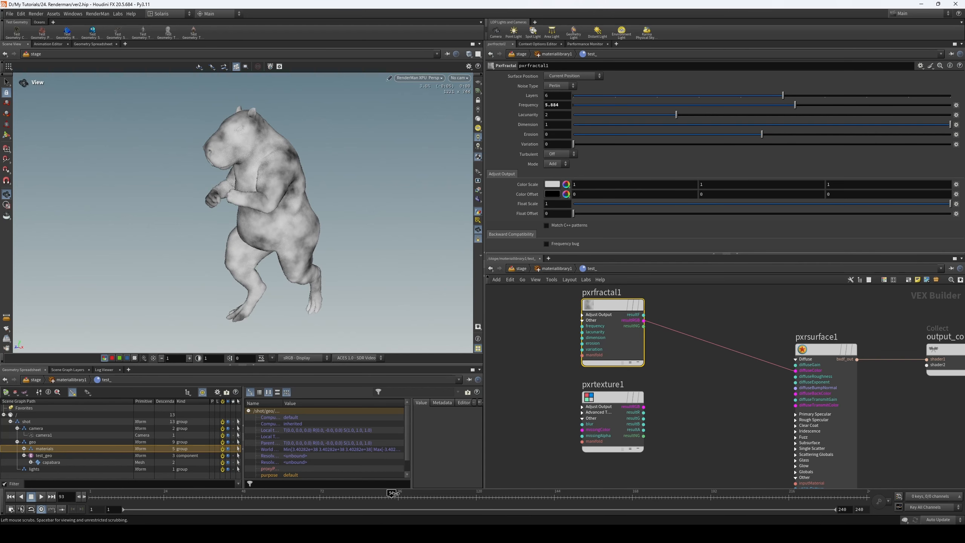
# - Add a PxrManifold2D node, connect its result to pxrfractal1's manifold input, and scrub to frame 47 to check the noise
pyautogui.moveTo(679, 372); pyautogui.dragTo(705, 388, button='middle')
pyautogui.click(531, 365)
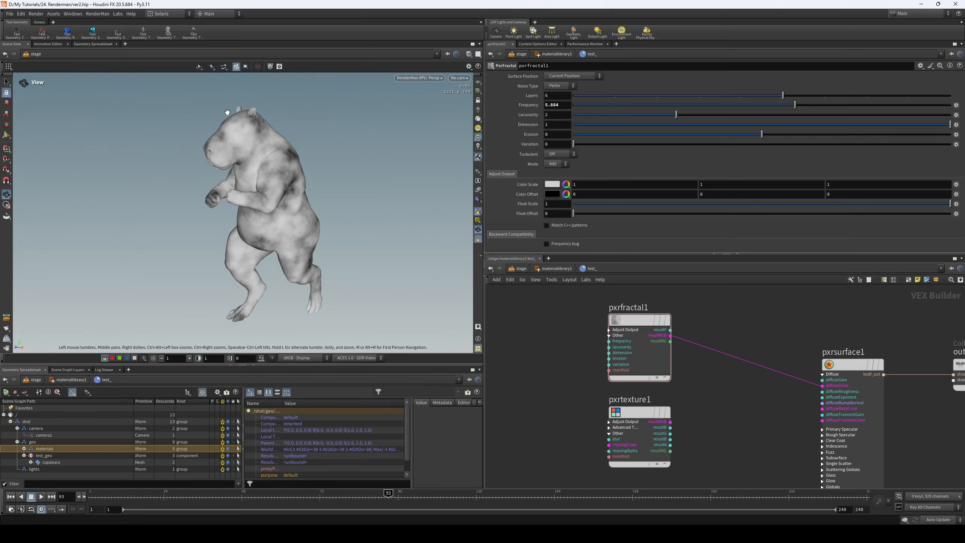
pyautogui.press('Tab')
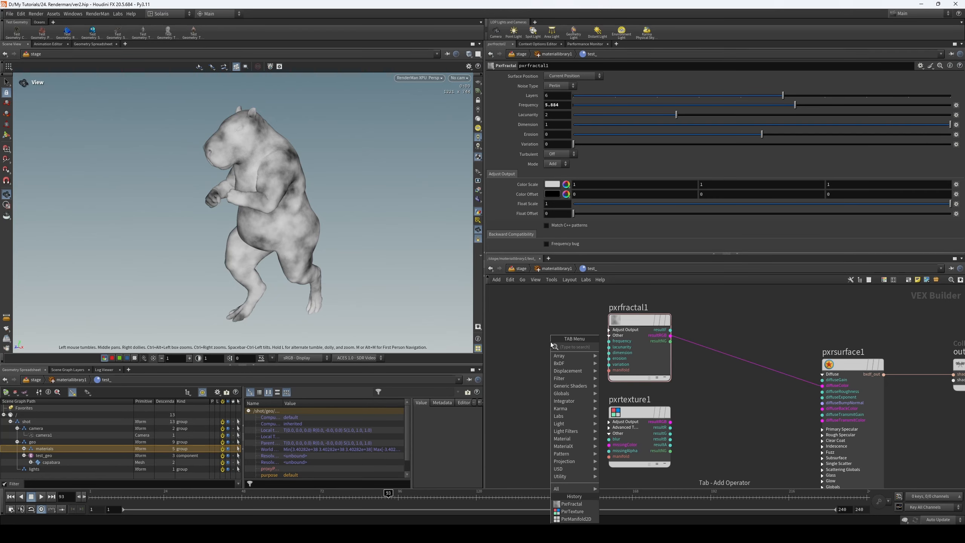
pyautogui.write('mani')
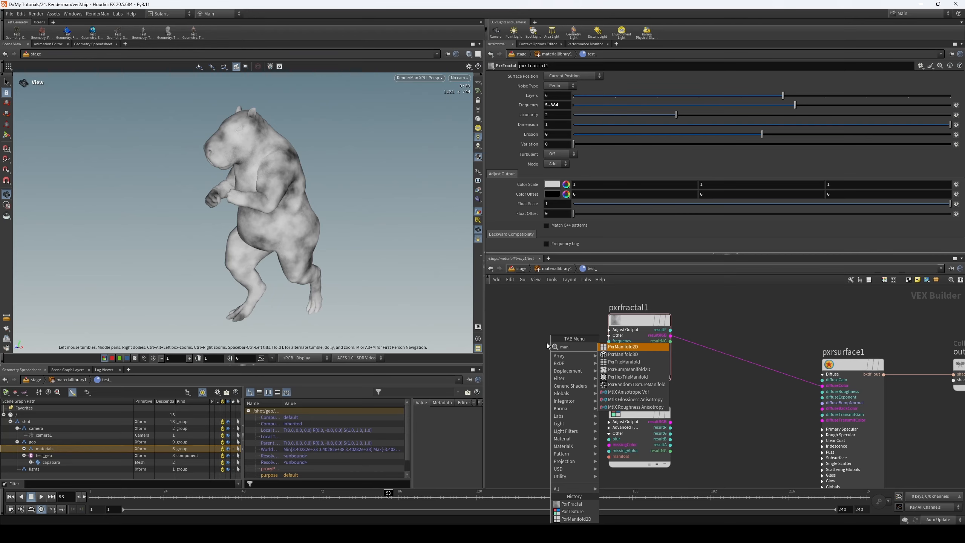
pyautogui.click(635, 347)
pyautogui.click(559, 326)
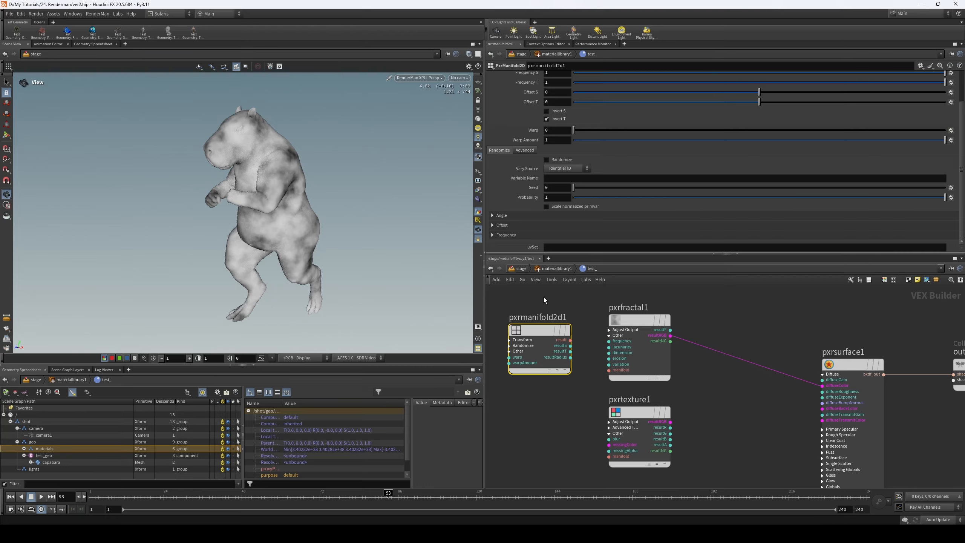
pyautogui.moveTo(570, 340); pyautogui.dragTo(596, 366)
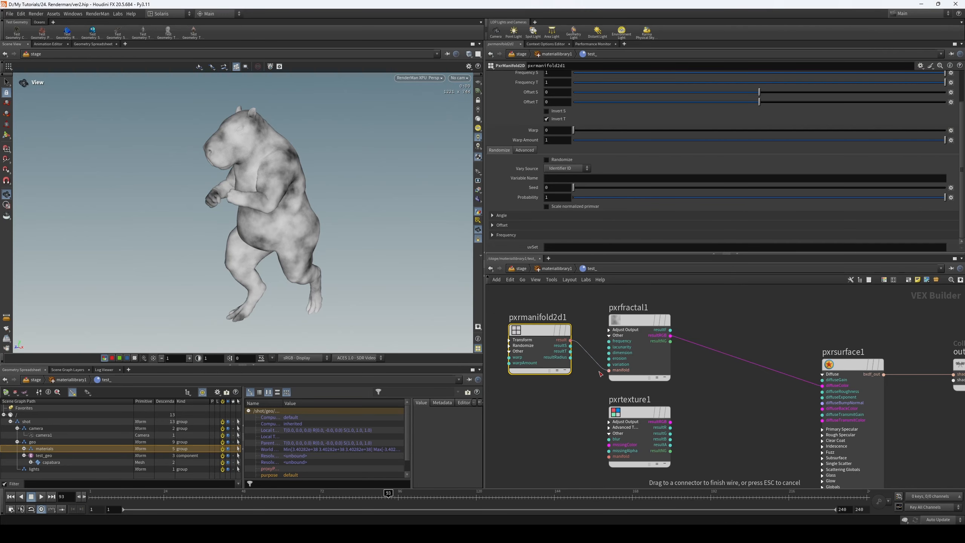
pyautogui.scroll(3, 596, 366)
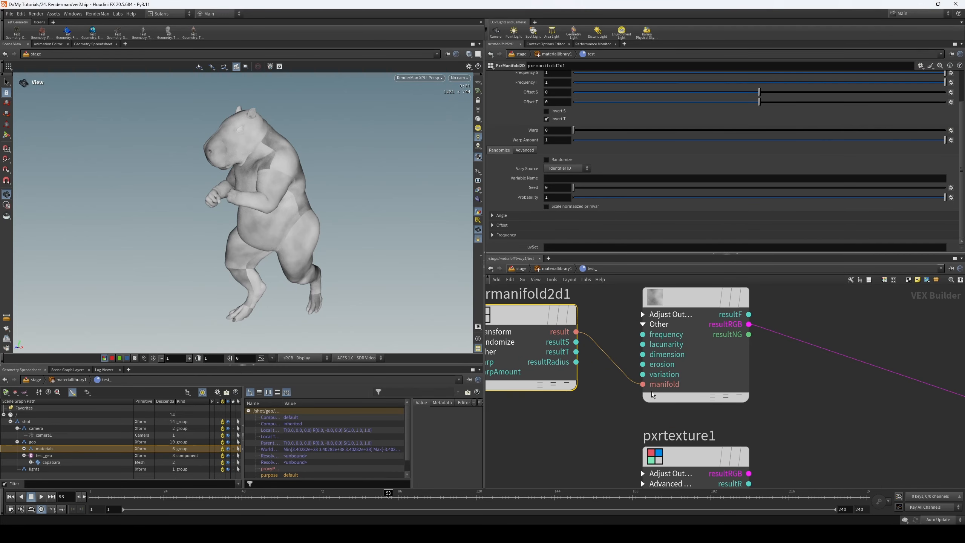
pyautogui.scroll(-2, 637, 315)
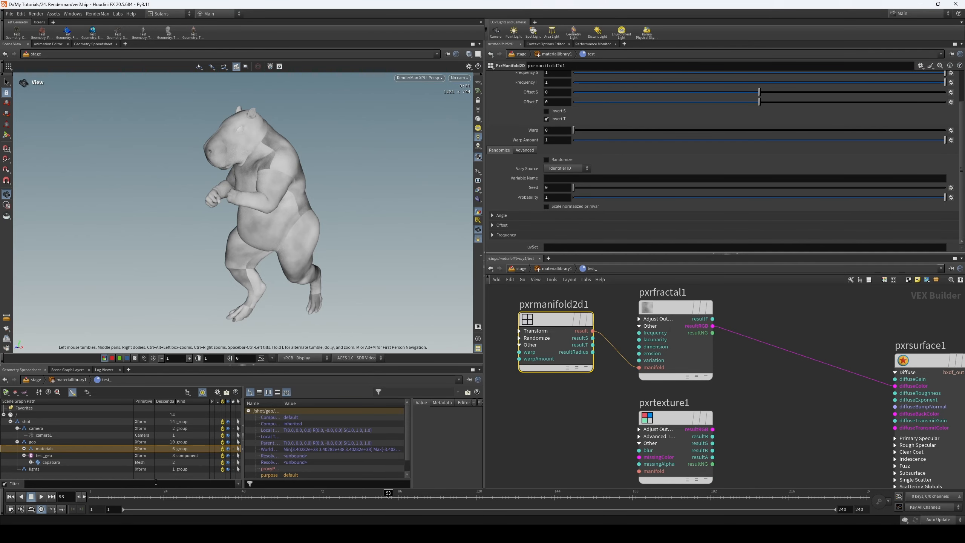
pyautogui.moveTo(156, 496); pyautogui.dragTo(239, 496)
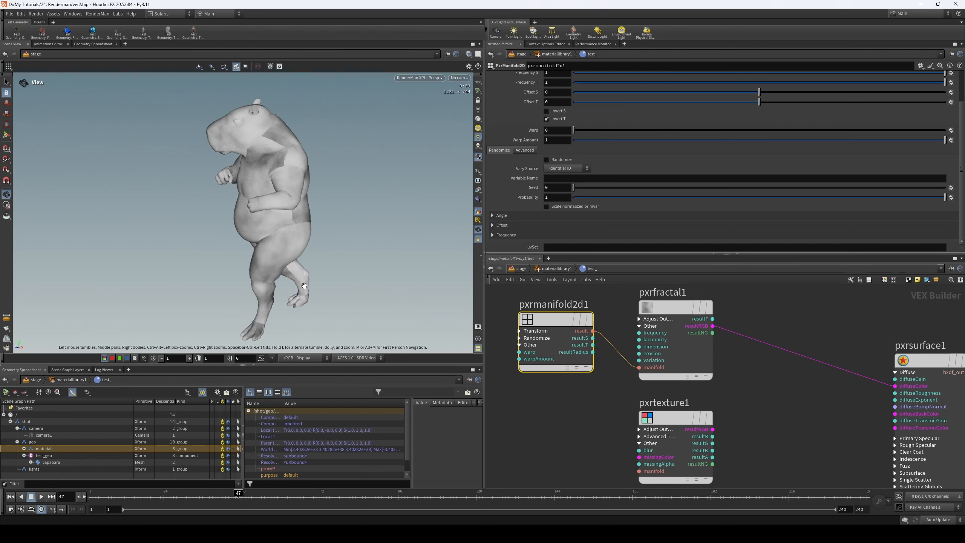
# - Move pxrmanifold2d1 beside pxrtexture1, connect its result to pxrtexture1's manifold input, and delete its connection to pxrfractal1
pyautogui.moveTo(563, 392); pyautogui.dragTo(628, 390, button='middle')
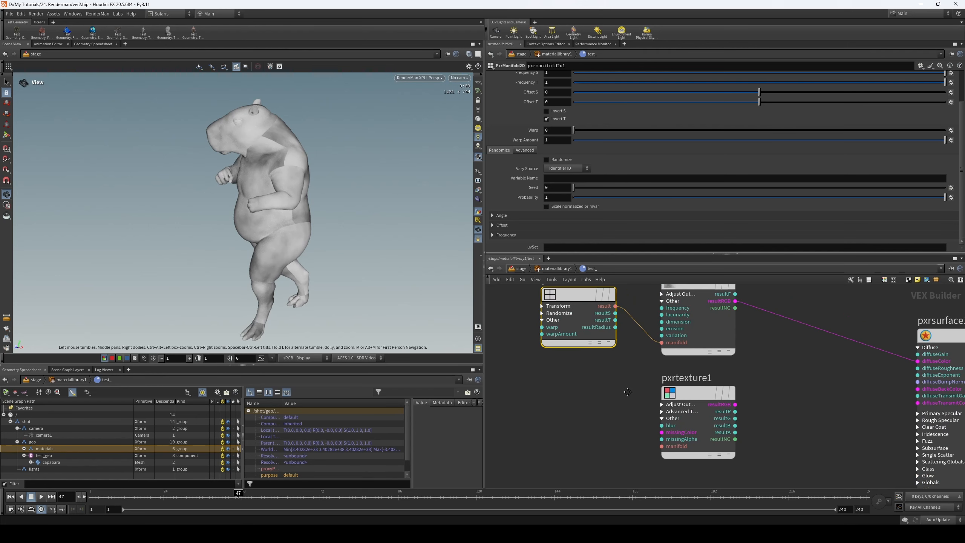
pyautogui.moveTo(583, 300); pyautogui.dragTo(563, 399)
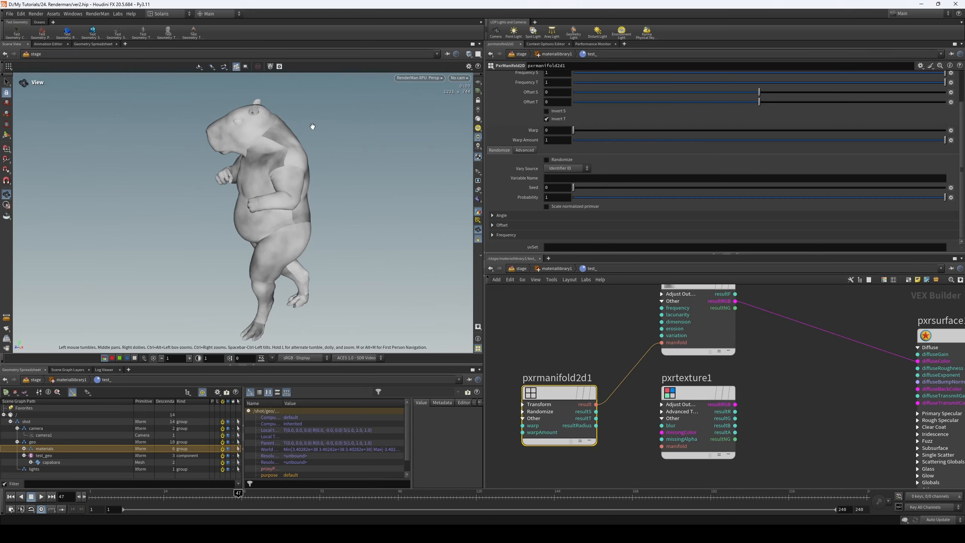
pyautogui.moveTo(596, 405); pyautogui.dragTo(662, 446)
pyautogui.press('Delete')
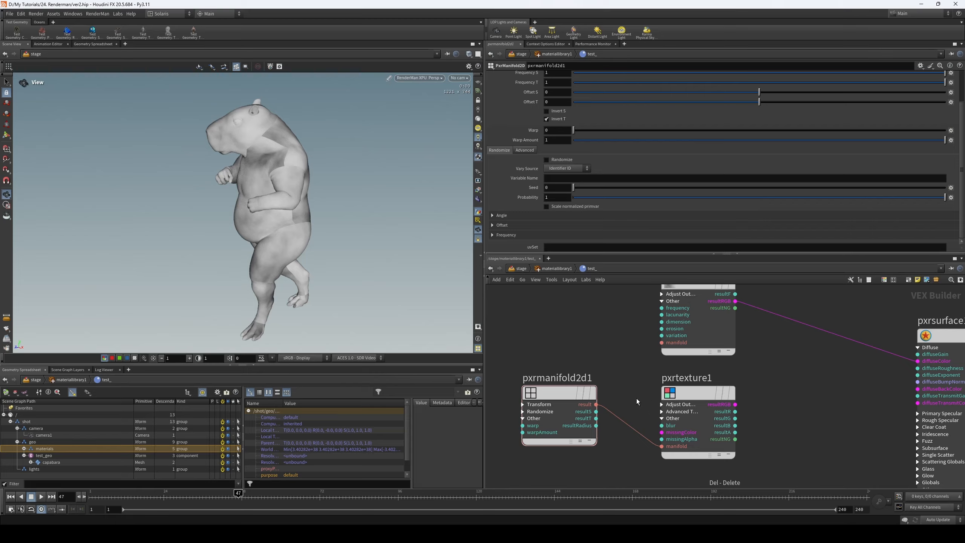
pyautogui.moveTo(610, 355); pyautogui.dragTo(591, 406)
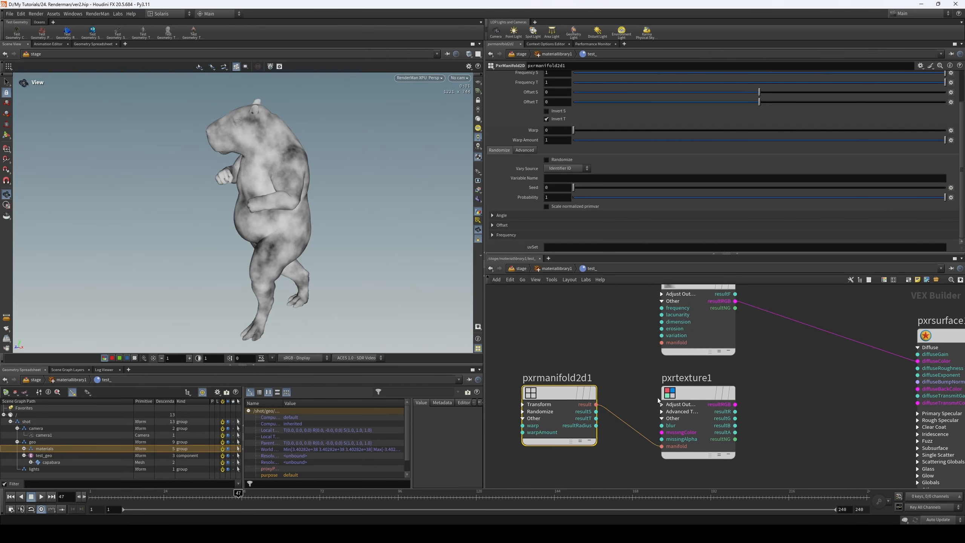
# - Enter st as the uvSet of pxrmanifold2d1, and clear the value again
pyautogui.moveTo(575, 329); pyautogui.dragTo(553, 429)
pyautogui.click(564, 247)
pyautogui.write('st')
pyautogui.press('Return')
pyautogui.scroll(-2, 290, 457)
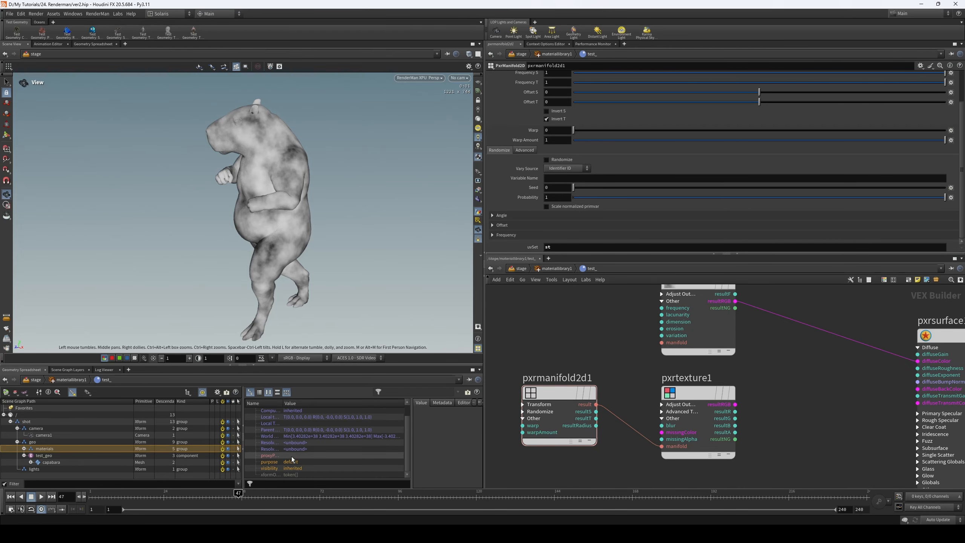
pyautogui.doubleClick(566, 250)
pyautogui.press('Return')
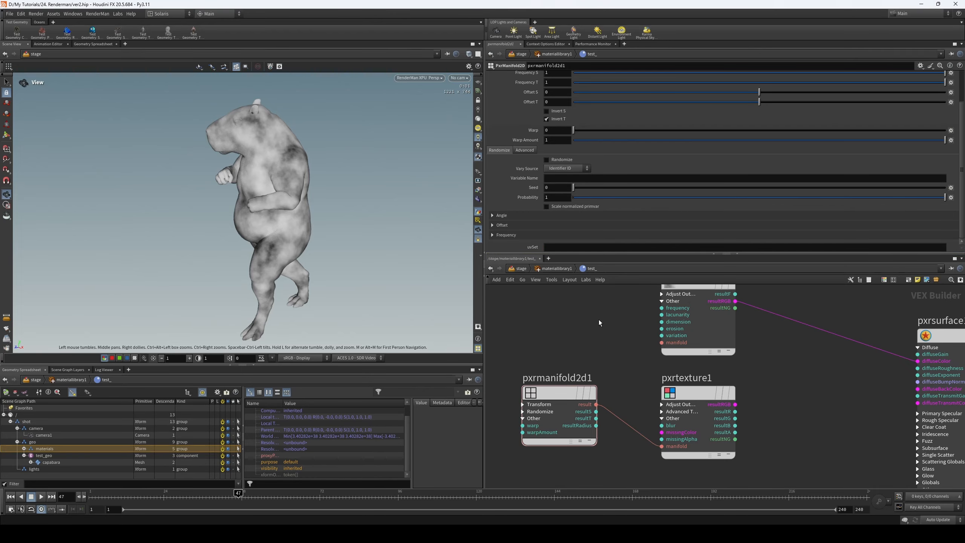
# - Reconnect pxrmanifold2d1's result to pxrfractal1's manifold input and set the manifold's angle to 89.1
pyautogui.scroll(-2, 604, 359)
pyautogui.moveTo(597, 397); pyautogui.dragTo(663, 345)
pyautogui.moveTo(606, 344); pyautogui.dragTo(563, 437)
pyautogui.scroll(3, 563, 164)
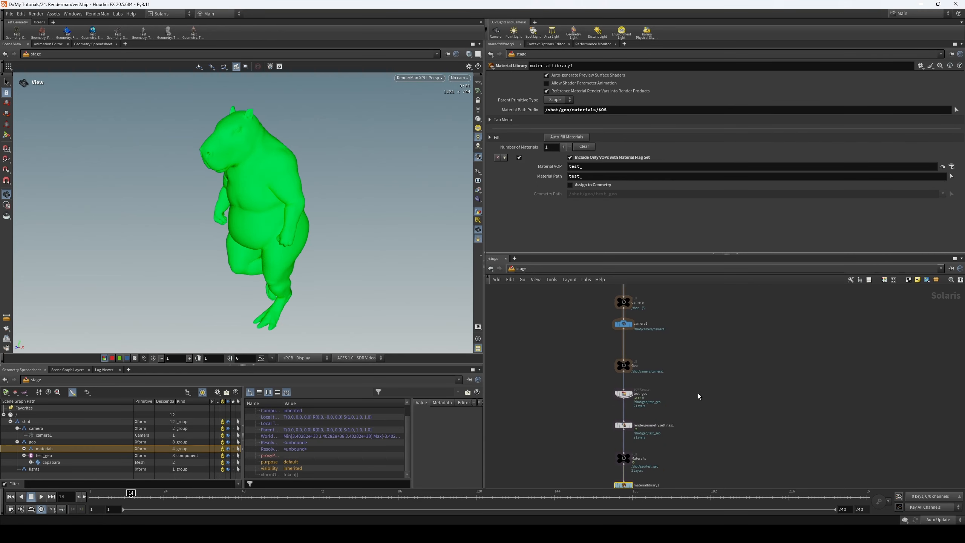
# - Open the geometry network inside test_geo, display testgeometry_shaderball1, and examine its full path attribute values in the geometry spreadsheet
pyautogui.scroll(3, 684, 364)
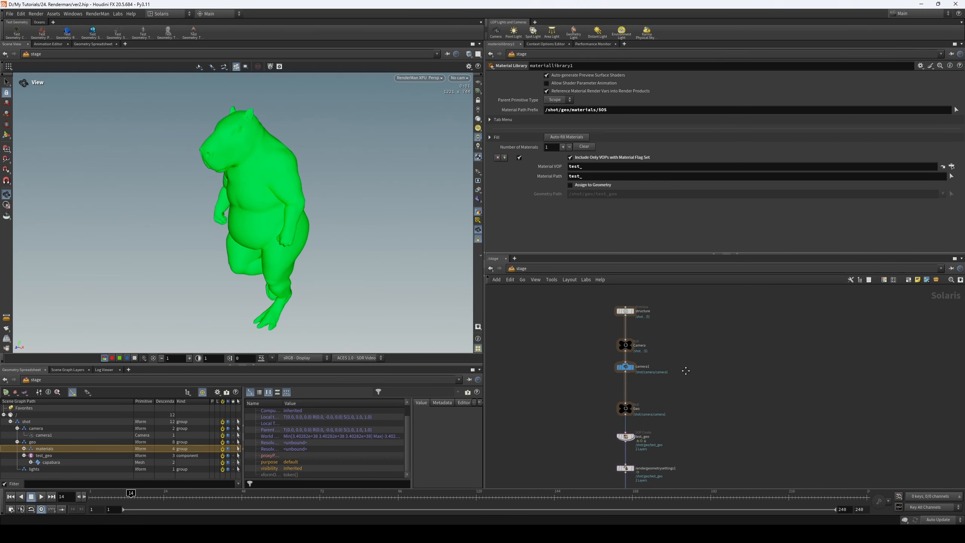
pyautogui.doubleClick(619, 401)
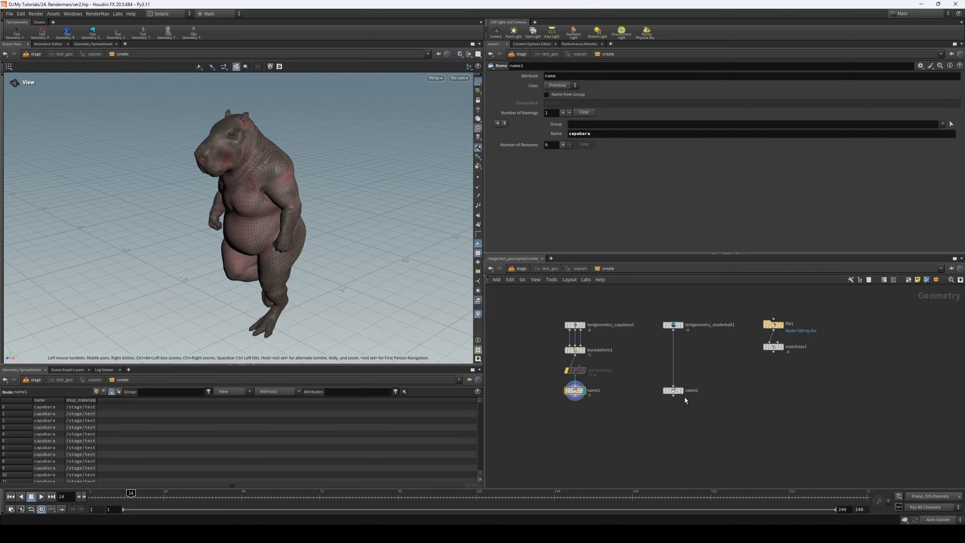
pyautogui.click(578, 325)
pyautogui.click(589, 391)
pyautogui.moveTo(665, 344); pyautogui.dragTo(656, 349, button='middle')
pyautogui.click(671, 331)
pyautogui.moveTo(297, 319); pyautogui.dragTo(277, 304)
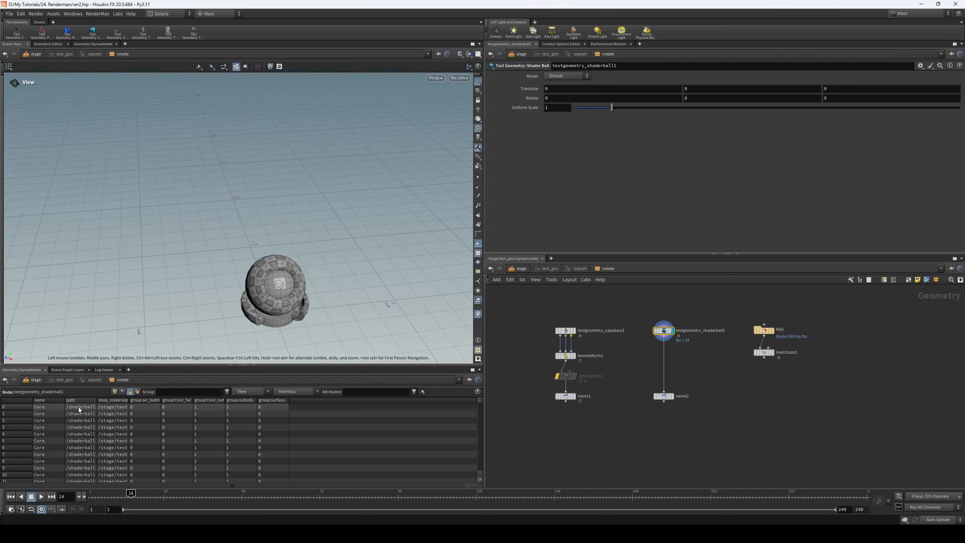
pyautogui.moveTo(97, 400); pyautogui.dragTo(129, 400)
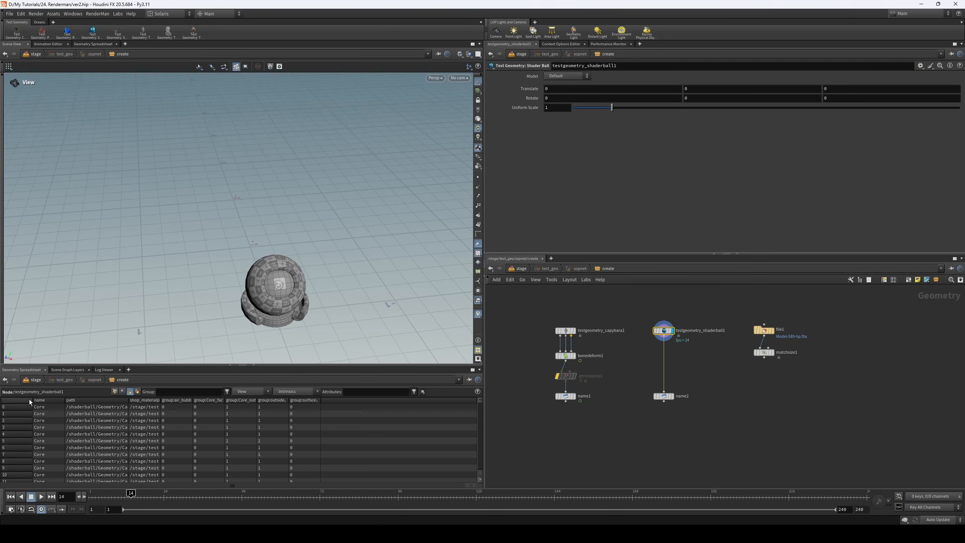
# - Return to the stage and select rendergeometrysettings1 to check where the shader ball lands in the scene graph
pyautogui.click(526, 269)
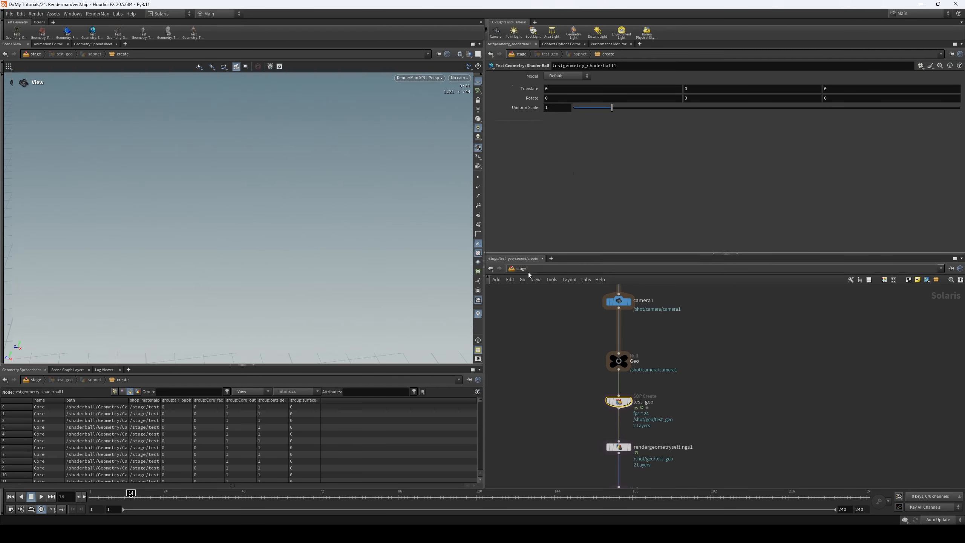
pyautogui.moveTo(562, 386); pyautogui.dragTo(571, 340, button='middle')
pyautogui.click(628, 400)
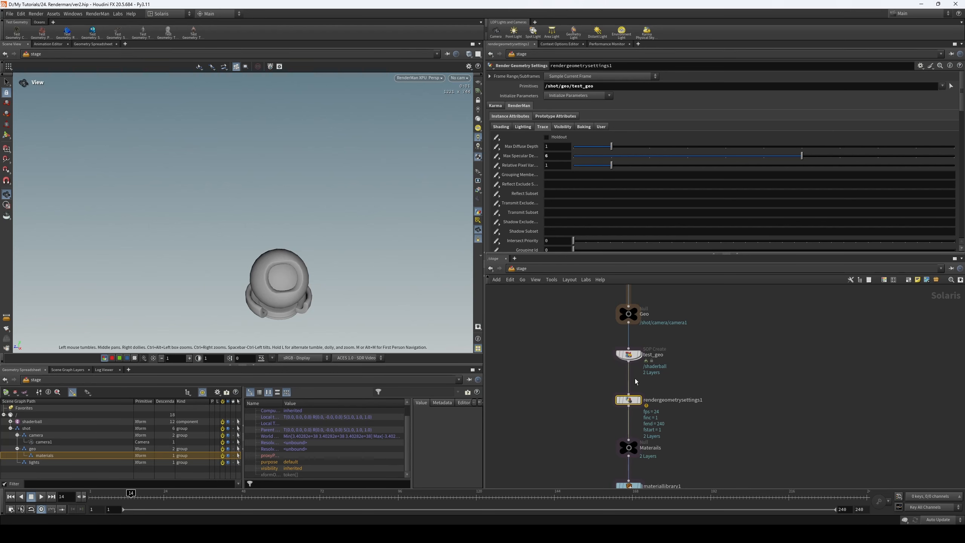
# - Reopen the geometry network inside test_geo and display name2 below the shader ball
pyautogui.doubleClick(627, 354)
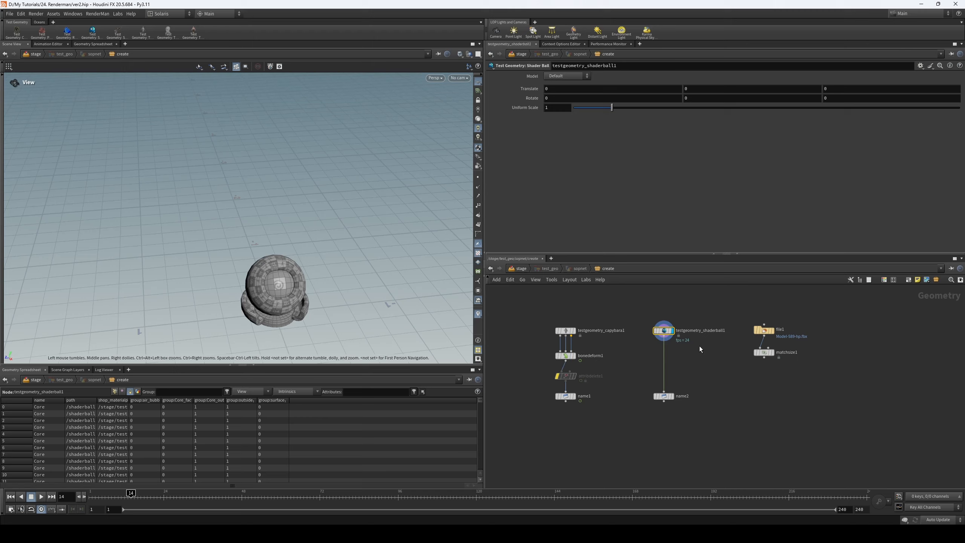
pyautogui.click(667, 397)
pyautogui.click(672, 396)
pyautogui.moveTo(691, 379); pyautogui.dragTo(645, 424)
pyautogui.moveTo(713, 389); pyautogui.dragTo(683, 401, button='middle')
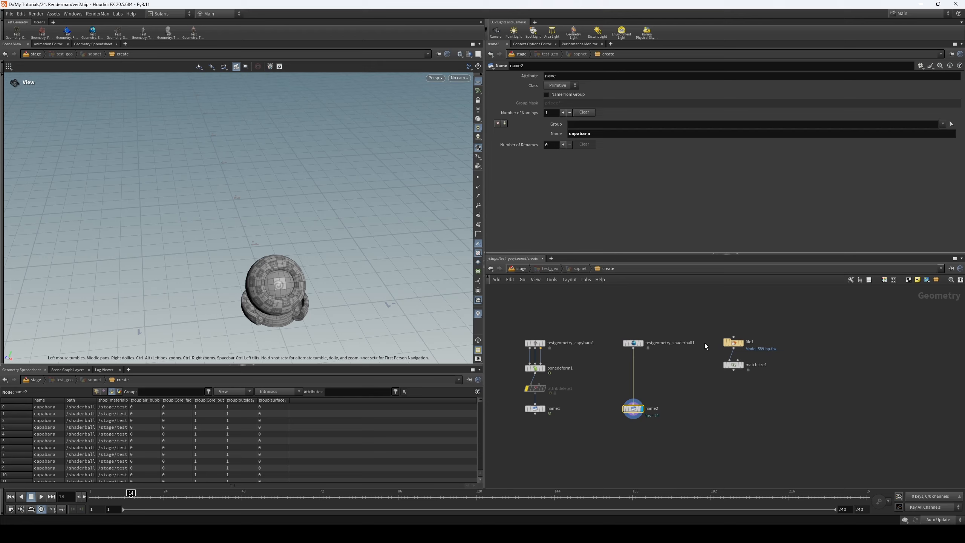
# - Show file1's settings, display matchsize1, and frame the imported Christmas ornament model
pyautogui.click(733, 342)
pyautogui.click(730, 364)
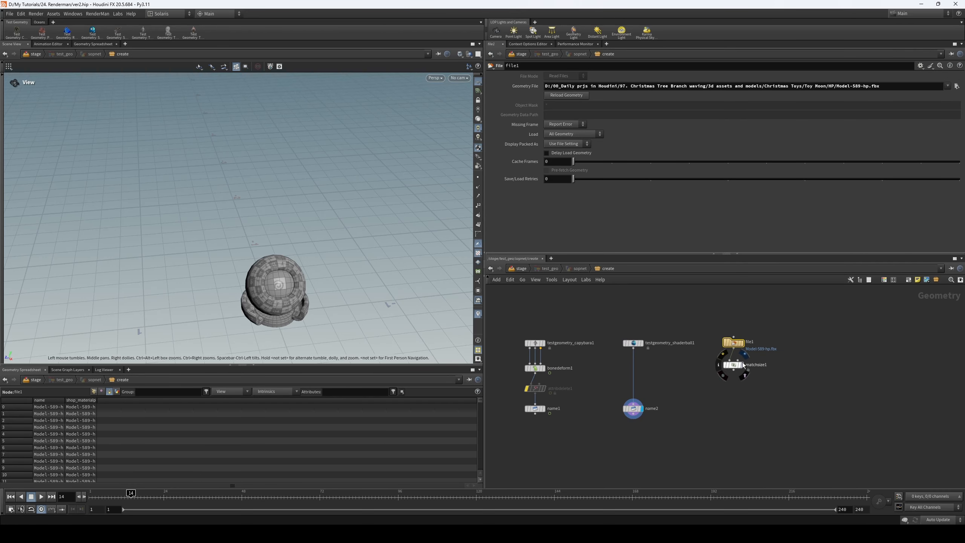
pyautogui.click(743, 365)
pyautogui.moveTo(288, 298); pyautogui.dragTo(266, 222)
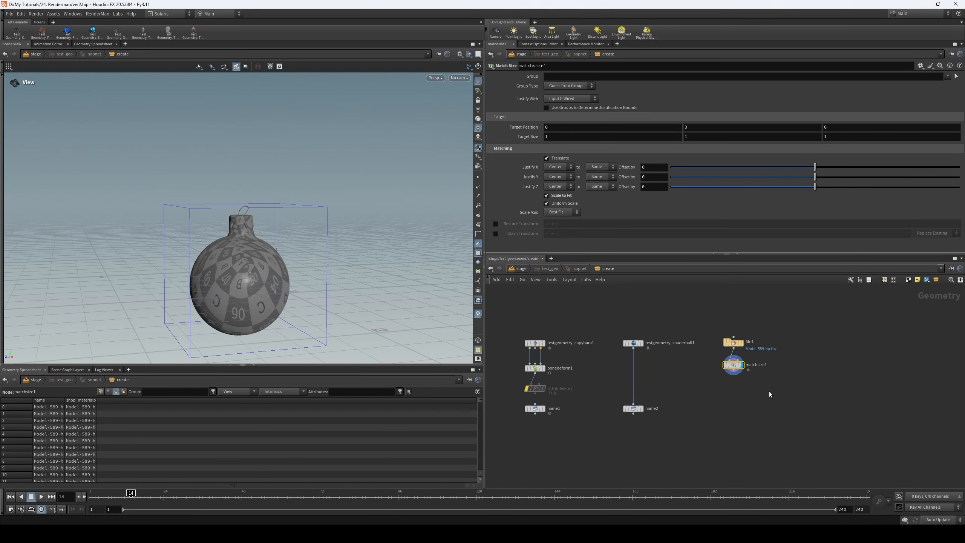
# - Duplicate name2 below matchsize1, wire matchsize1 into the copy, display it, and set its Name value to toy
pyautogui.keyDown('alt'); pyautogui.moveTo(634, 409); pyautogui.dragTo(735, 408); pyautogui.keyUp('alt')
pyautogui.moveTo(734, 373); pyautogui.dragTo(733, 407)
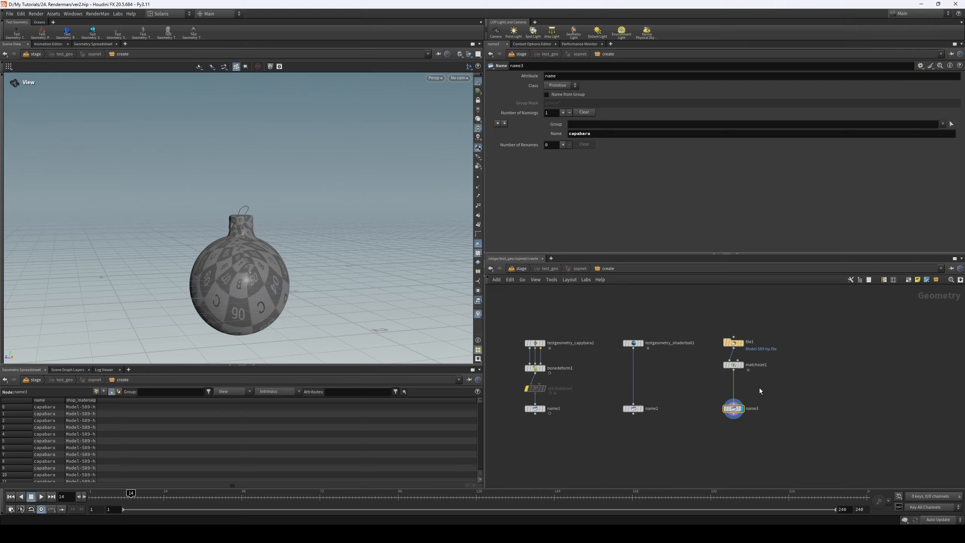
pyautogui.doubleClick(597, 137)
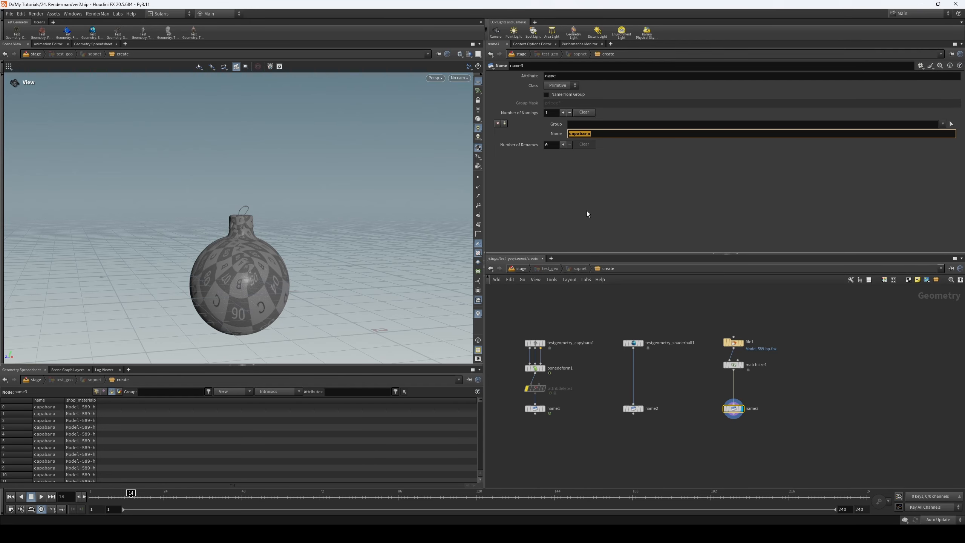
pyautogui.write('toy')
# - Return to the stage, display rendergeometrysettings1, and collapse test_geo in the scene graph tree
pyautogui.click(535, 271)
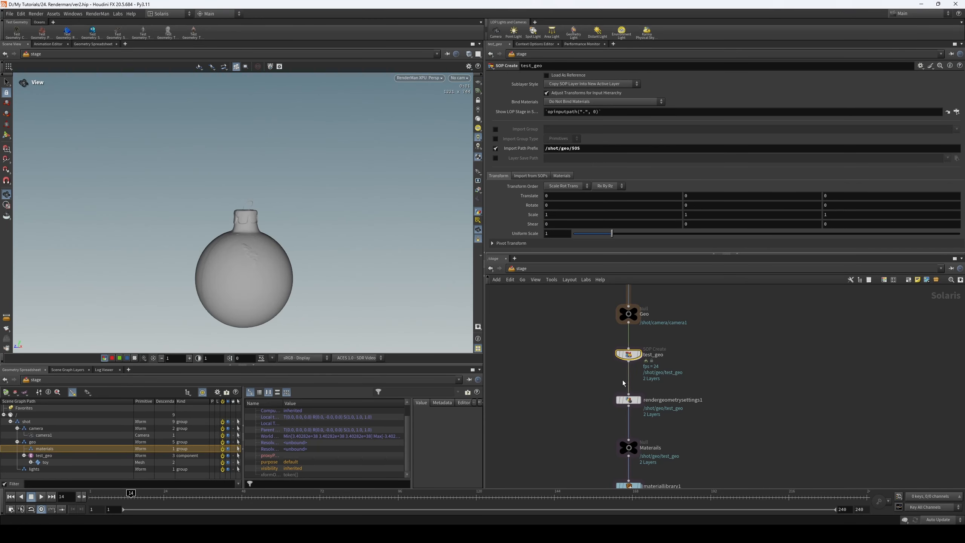
pyautogui.click(639, 399)
pyautogui.click(627, 401)
pyautogui.click(23, 455)
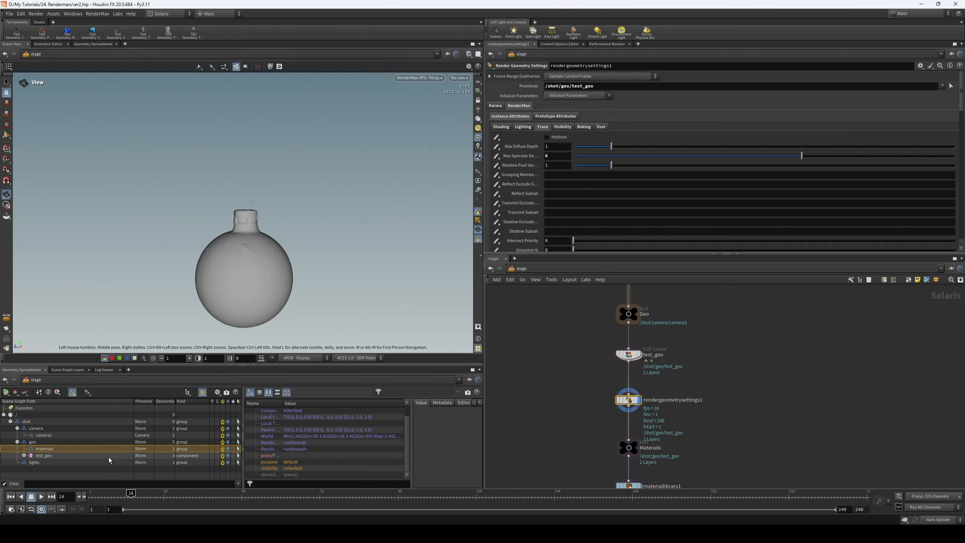
# - Display materiallinker1 below the material library and show its material assignment rules
pyautogui.moveTo(598, 400); pyautogui.dragTo(594, 349, button='middle')
pyautogui.moveTo(661, 338)
pyautogui.mouseDown(button='middle')
pyautogui.moveTo(662, 374)
pyautogui.moveTo(660, 320)
pyautogui.mouseUp(button='middle')
pyautogui.click(631, 416)
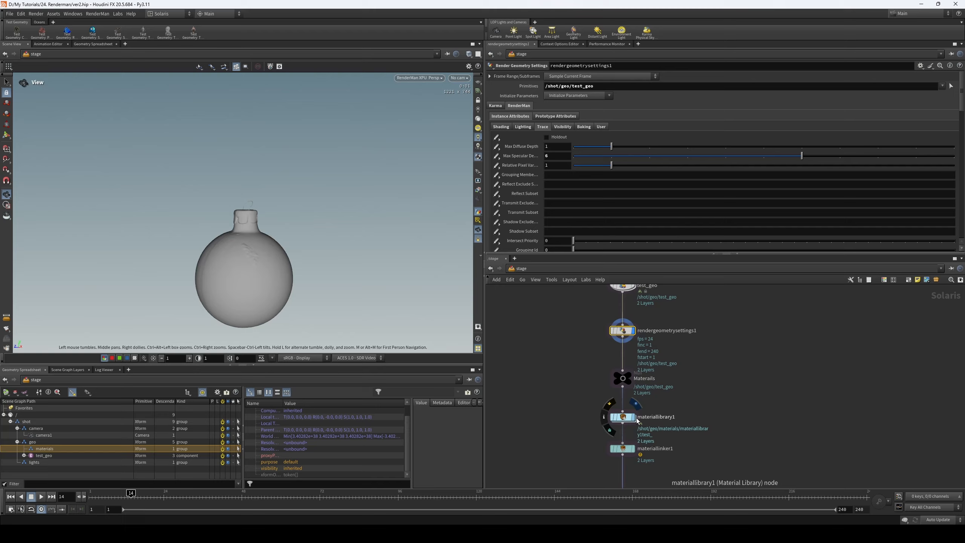
pyautogui.click(631, 448)
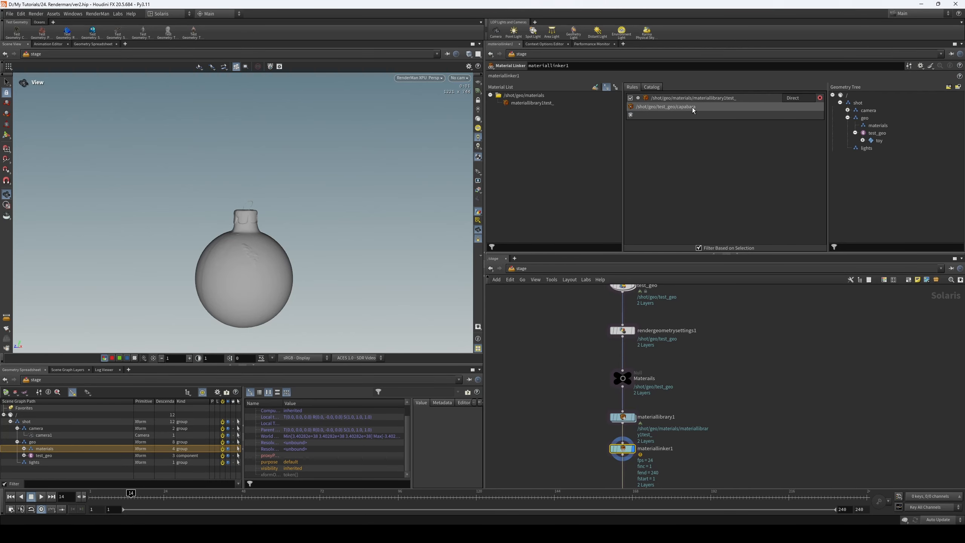
# - Change the material assignment rule's primitive pattern to /shot/geo/test_geo/** and accept it
pyautogui.doubleClick(740, 107)
pyautogui.moveTo(804, 10); pyautogui.dragTo(577, 61)
pyautogui.click(589, 99)
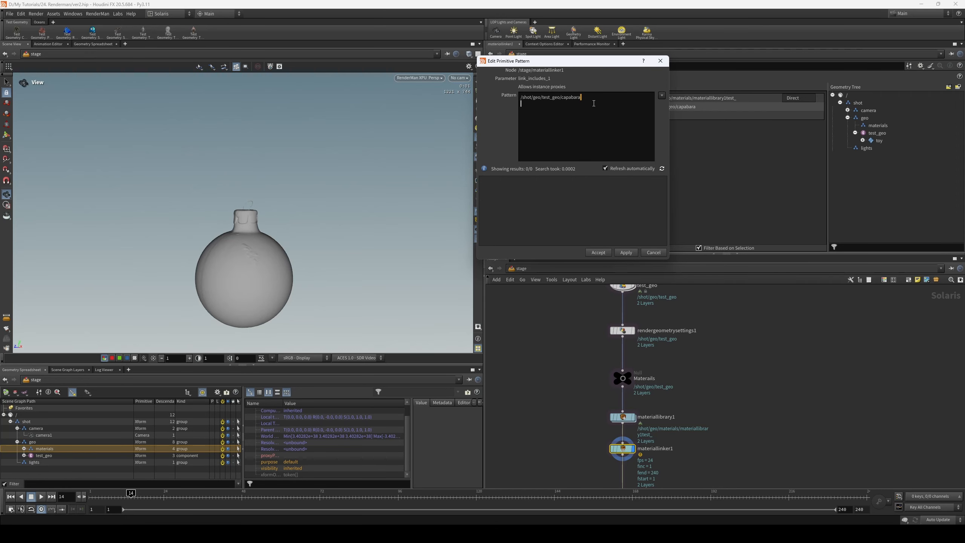
pyautogui.press('BackSpace')
pyautogui.write('**')
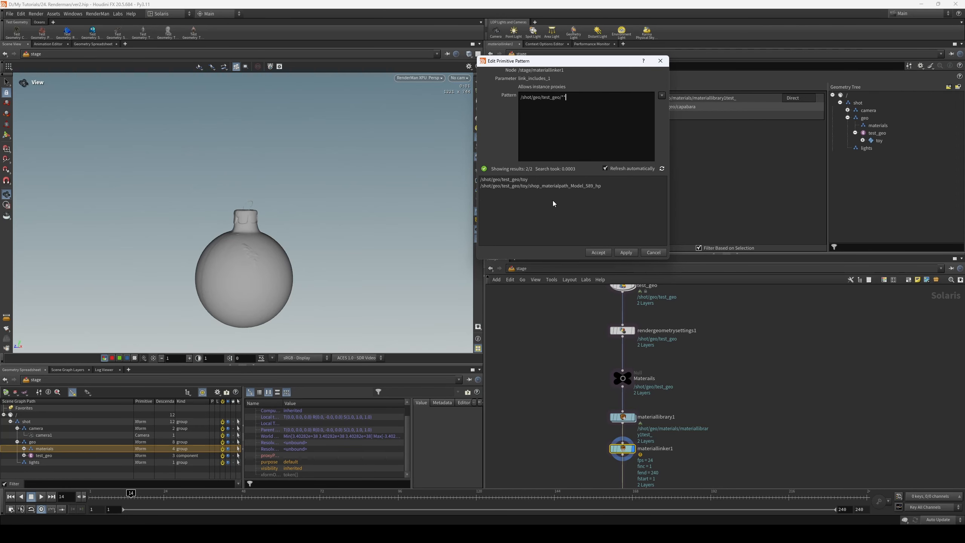
pyautogui.click(606, 252)
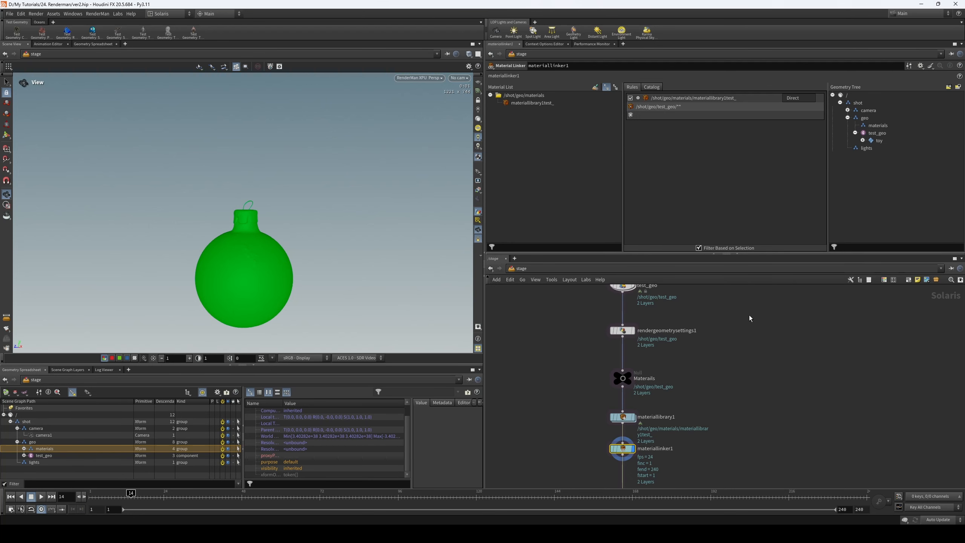
# - Display the HDRI dome light and frame the ornament closer in the render view
pyautogui.moveTo(709, 390); pyautogui.dragTo(719, 301, button='middle')
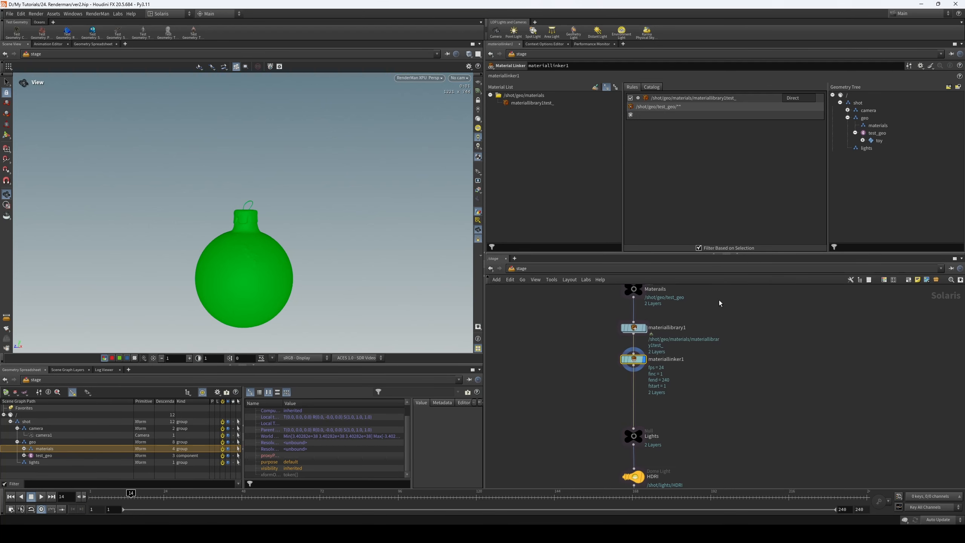
pyautogui.moveTo(680, 443); pyautogui.dragTo(672, 383, button='middle')
pyautogui.click(635, 417)
pyautogui.moveTo(661, 400); pyautogui.dragTo(558, 452)
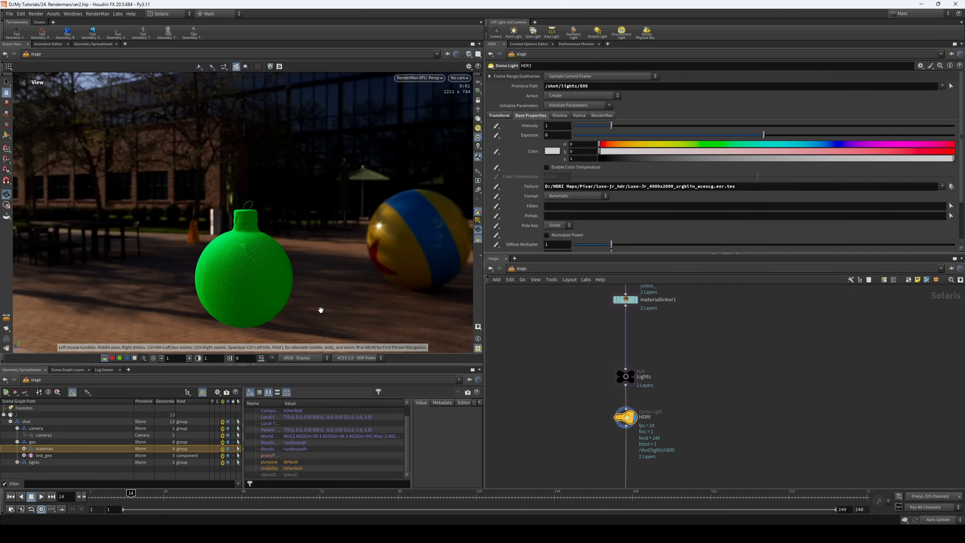
pyautogui.moveTo(725, 312); pyautogui.dragTo(739, 300, button='middle')
pyautogui.moveTo(257, 270); pyautogui.dragTo(256, 227, button='middle')
pyautogui.moveTo(255, 227); pyautogui.dragTo(284, 235, button='right')
pyautogui.moveTo(239, 252); pyautogui.dragTo(240, 257)
# - Go inside materiallibrary1 and open the test_ material builder's shader network
pyautogui.moveTo(622, 293); pyautogui.dragTo(613, 352, button='middle')
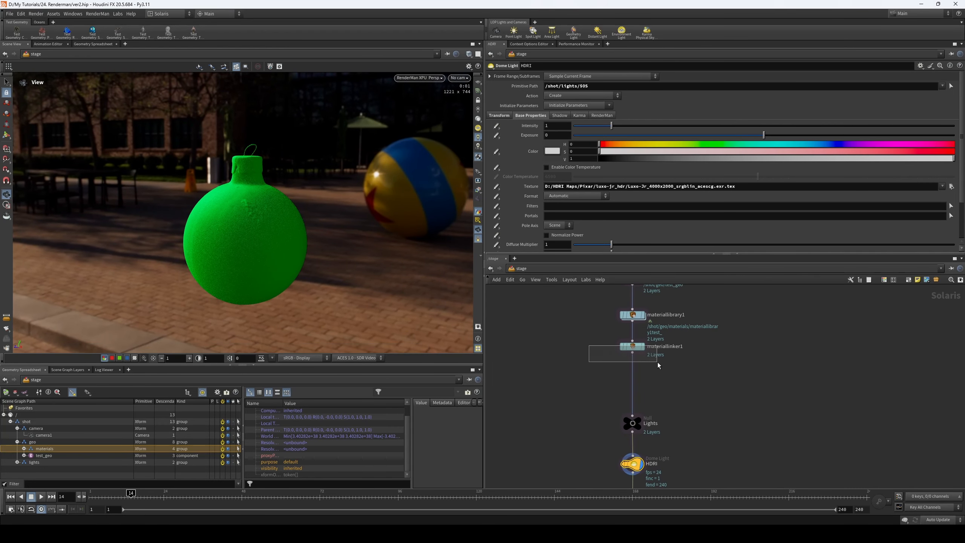
pyautogui.click(632, 346)
pyautogui.doubleClick(636, 318)
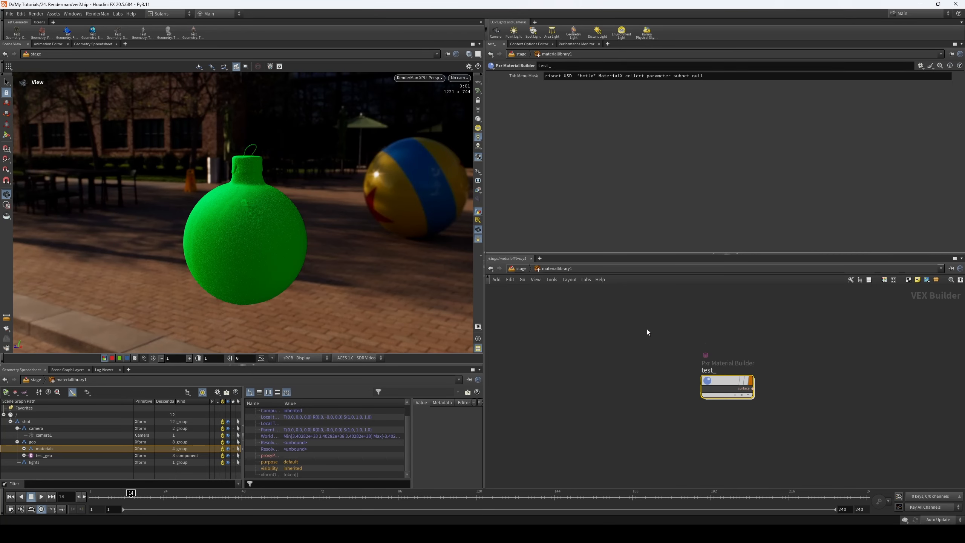
pyautogui.doubleClick(723, 382)
pyautogui.moveTo(551, 317); pyautogui.dragTo(595, 369)
# - Rename the PxrTexture node as color and wire its RGB result into pxrsurface1's diffuseColor
pyautogui.doubleClick(652, 337)
pyautogui.write('color')
pyautogui.press('Return')
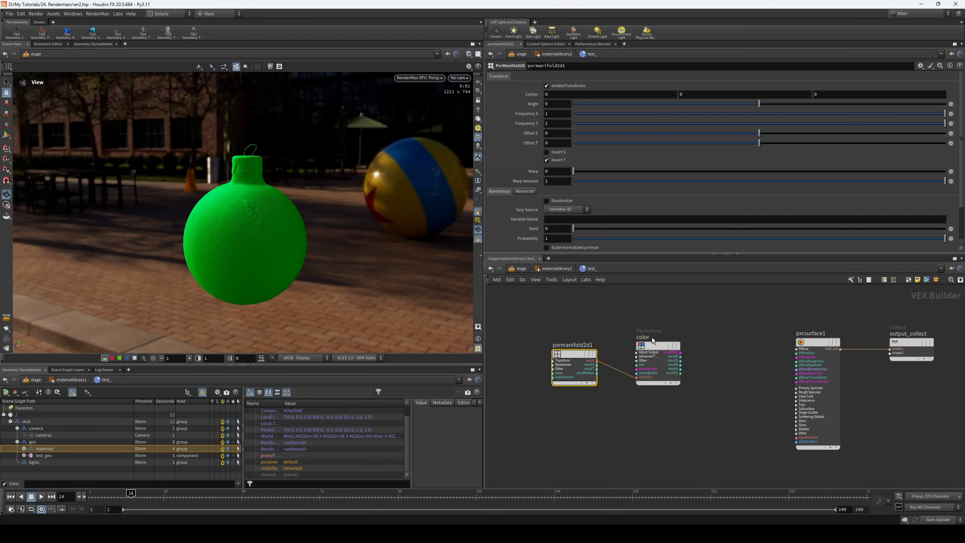
pyautogui.click(653, 345)
pyautogui.moveTo(654, 346); pyautogui.dragTo(795, 358)
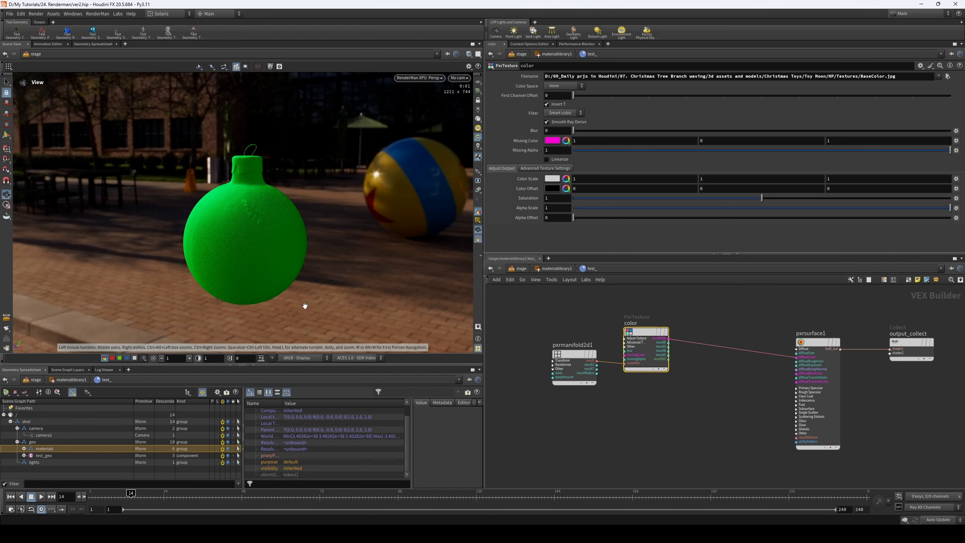
# - Switch the viewport renderer to Houdini VK and back to RenderMan XPU - GPU to refresh the render
pyautogui.click(436, 78)
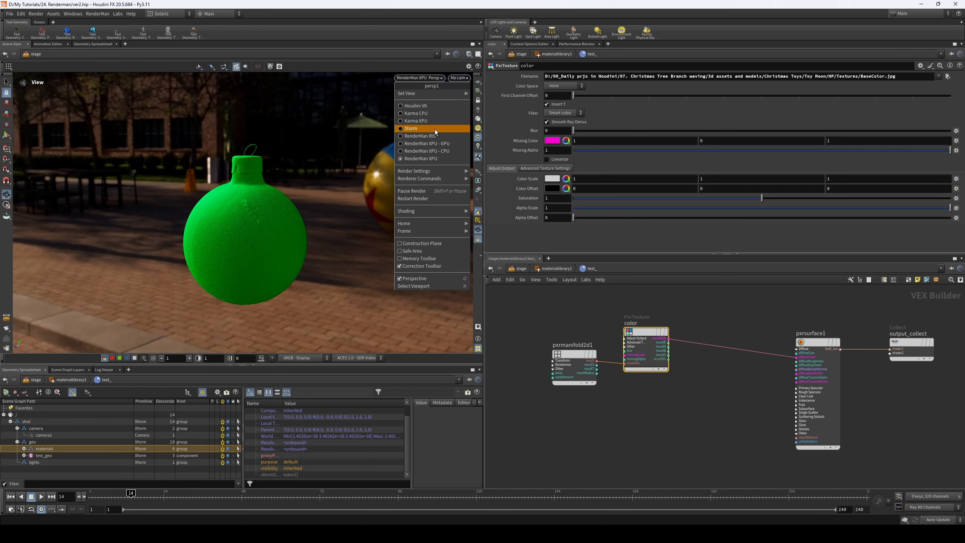
pyautogui.click(433, 106)
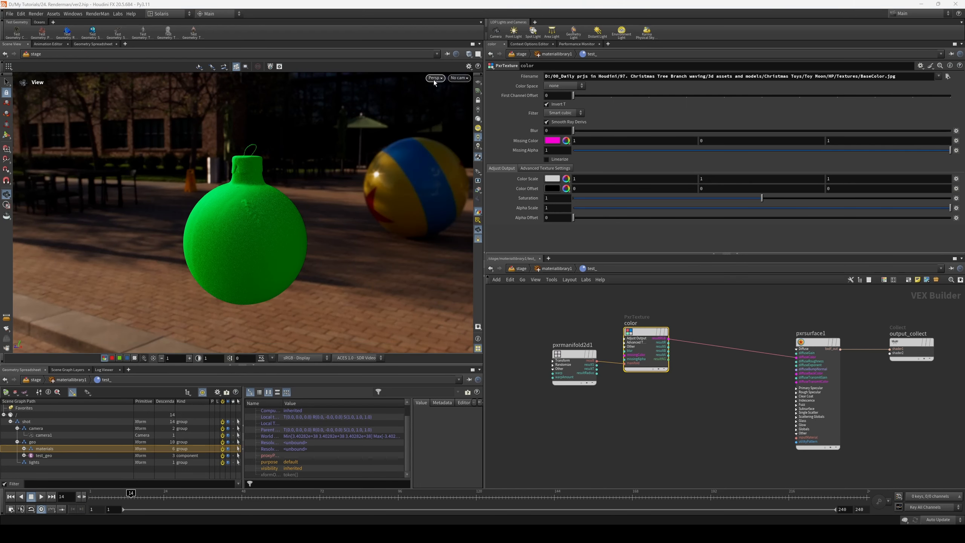
pyautogui.click(433, 78)
pyautogui.click(454, 154)
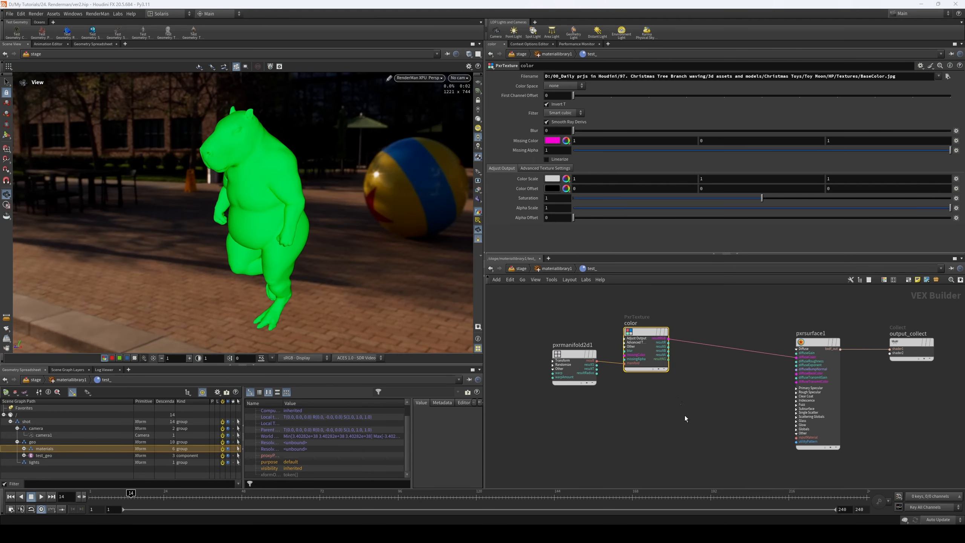
pyautogui.moveTo(669, 404); pyautogui.dragTo(678, 401, button='middle')
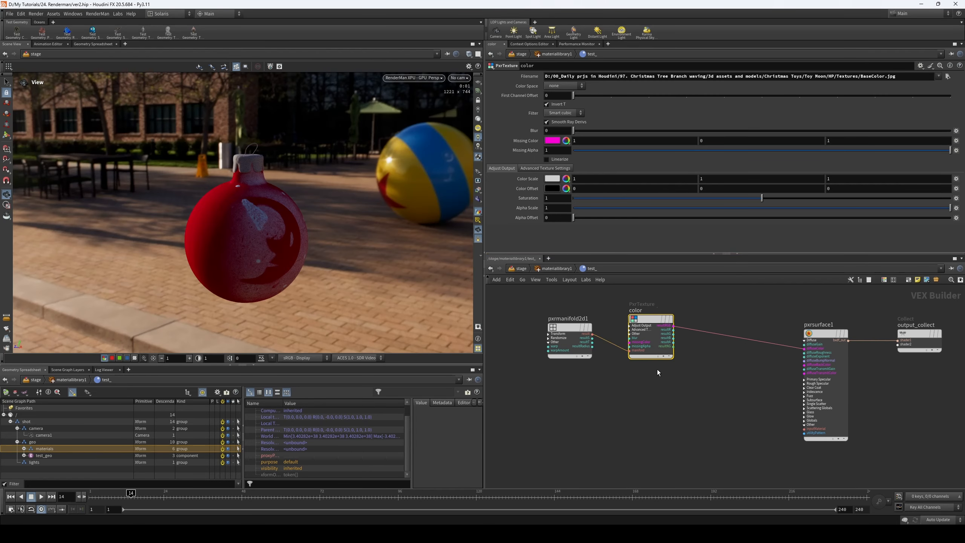
# - Disconnect pxrmanifold2d1 from the color texture's manifold input and wire it back in
pyautogui.moveTo(563, 346); pyautogui.dragTo(535, 341)
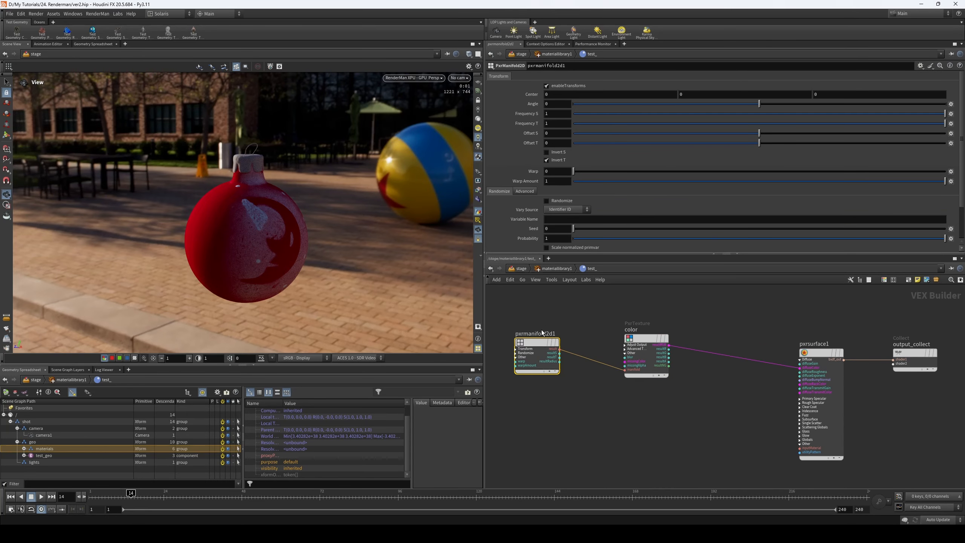
pyautogui.click(597, 360)
pyautogui.press('Delete')
pyautogui.scroll(3, 577, 348)
pyautogui.moveTo(550, 350); pyautogui.dragTo(643, 380)
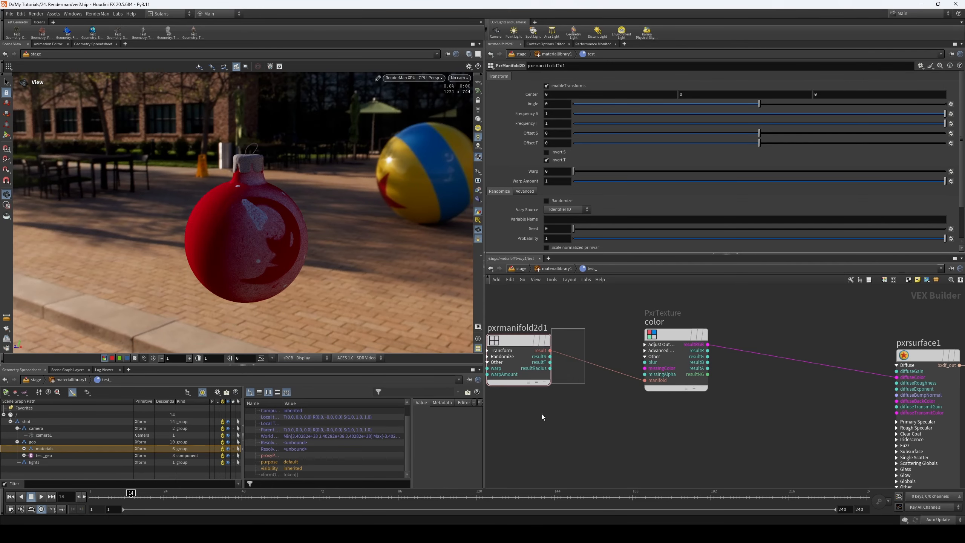
# - Add a PxrTileManifold node below pxrmanifold2d1 and delete it again
pyautogui.moveTo(555, 409); pyautogui.dragTo(583, 392, button='middle')
pyautogui.press('Tab')
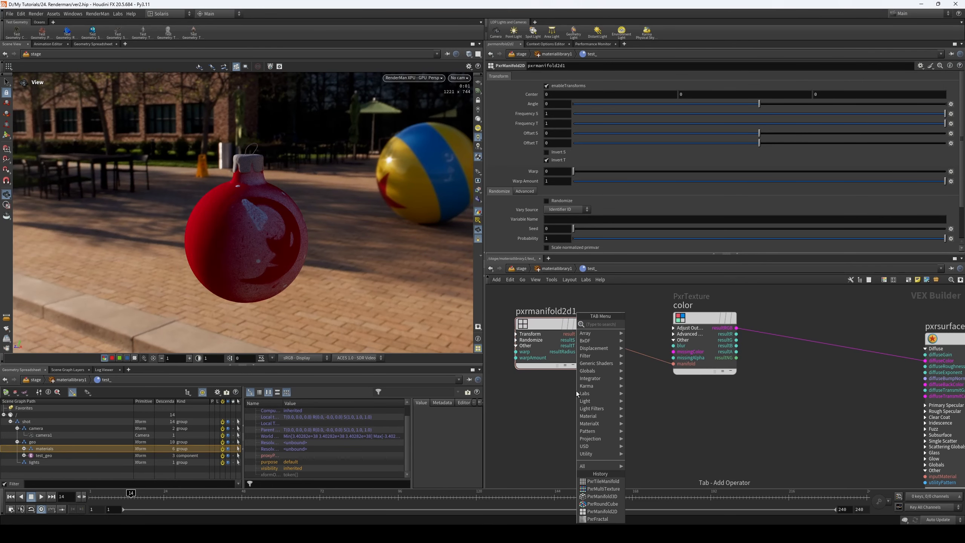
pyautogui.write('mani')
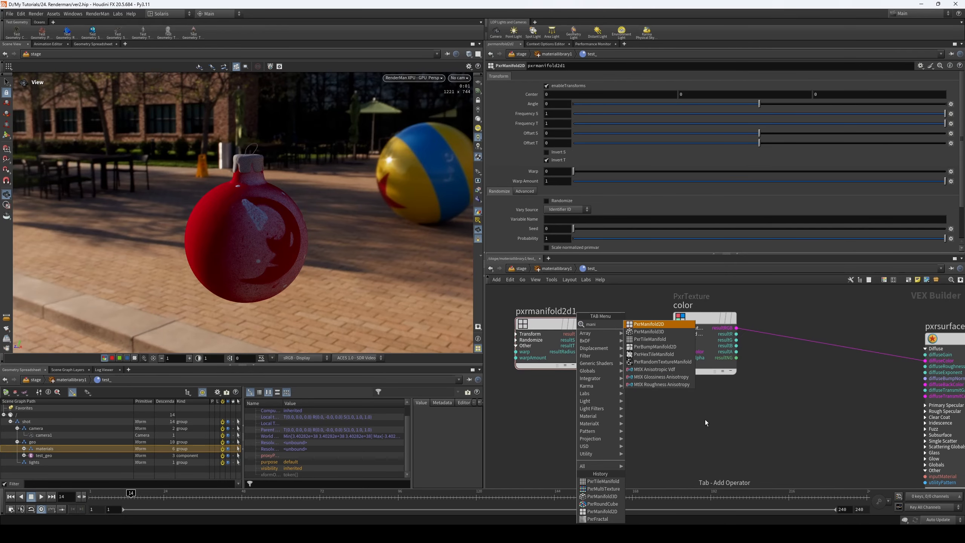
pyautogui.click(670, 340)
pyautogui.click(557, 437)
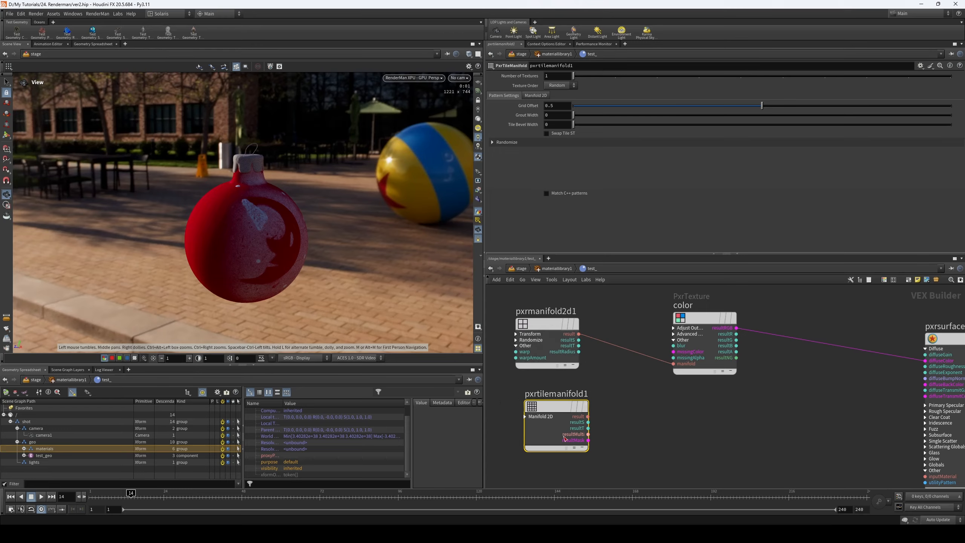
pyautogui.press('Delete')
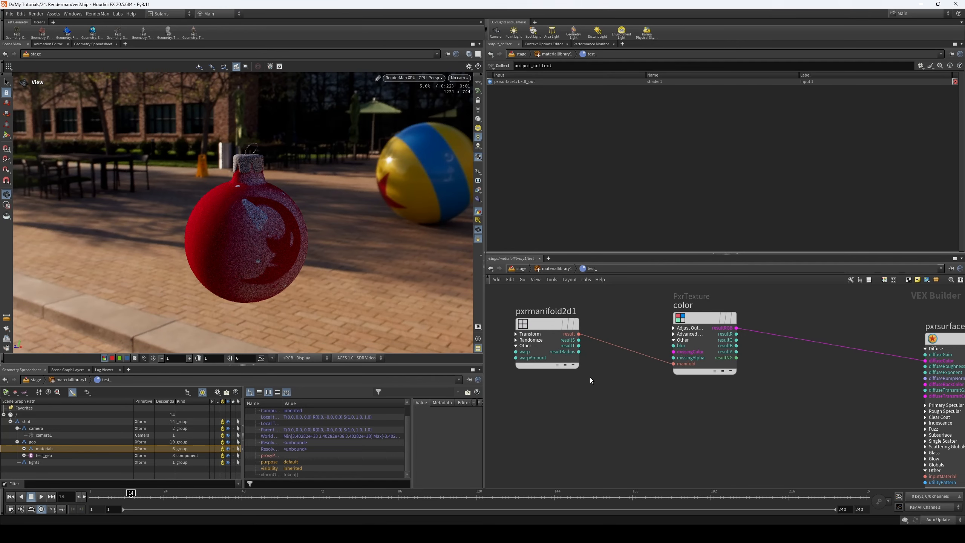
# - Try an Angle of 73 on pxrmanifold2d1 and reset it to its default
pyautogui.moveTo(618, 409); pyautogui.dragTo(618, 425, button='middle')
pyautogui.moveTo(554, 320); pyautogui.dragTo(617, 415)
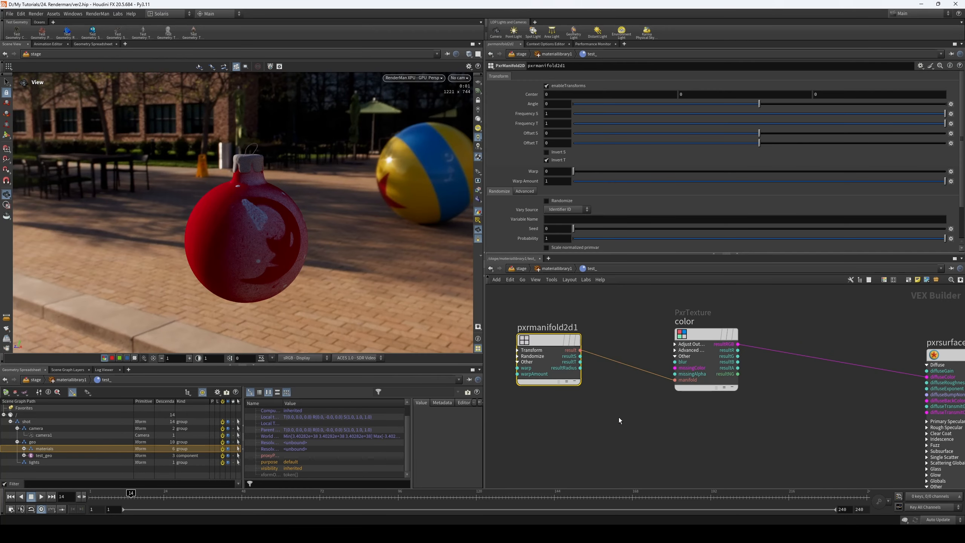
pyautogui.moveTo(791, 107); pyautogui.dragTo(797, 105)
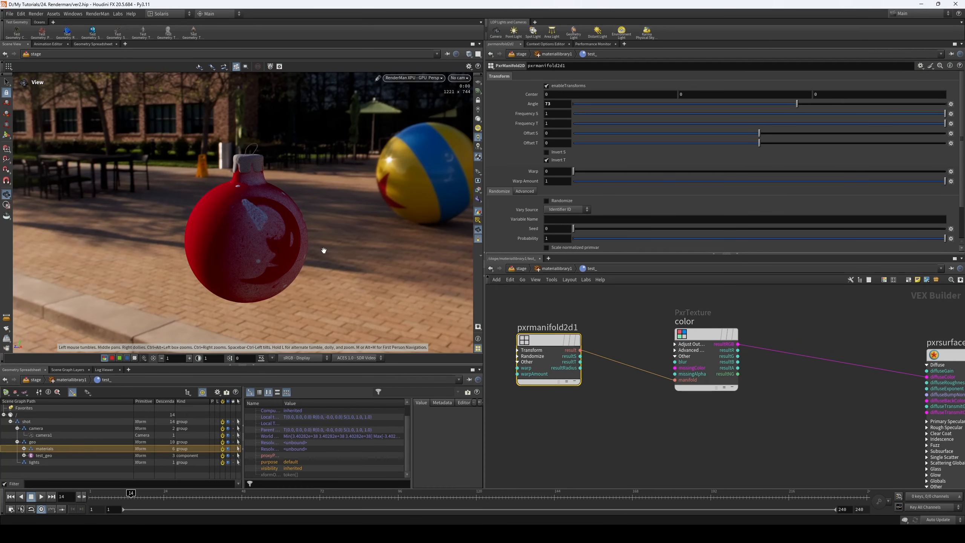
pyautogui.keyDown('ctrl'); pyautogui.middleClick(505, 106); pyautogui.keyUp('ctrl')
# - Try Frequency S at 0.782 and Frequency T at 0.787 on pxrmanifold2d1, and restore Frequency S to 1
pyautogui.moveTo(942, 114); pyautogui.dragTo(927, 115)
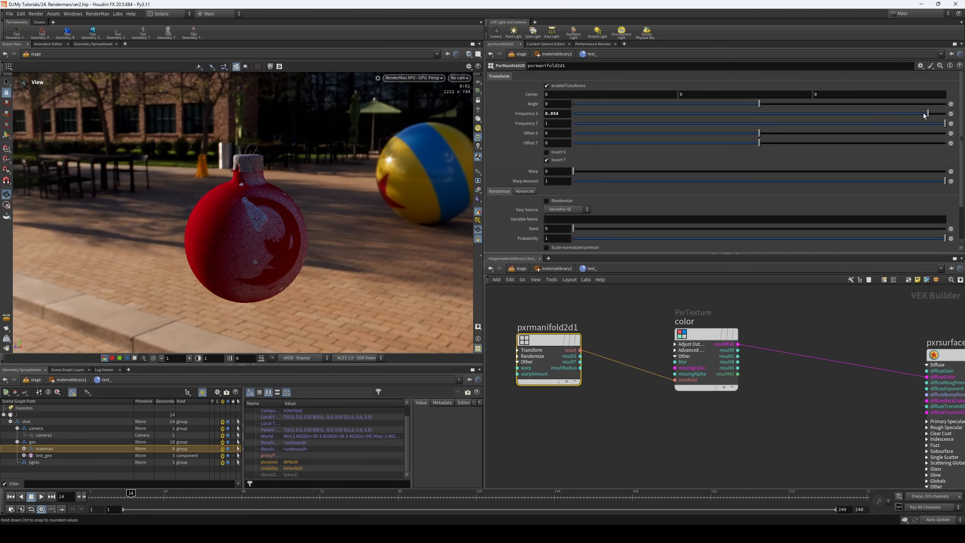
pyautogui.moveTo(911, 114); pyautogui.dragTo(894, 114)
pyautogui.click(867, 124)
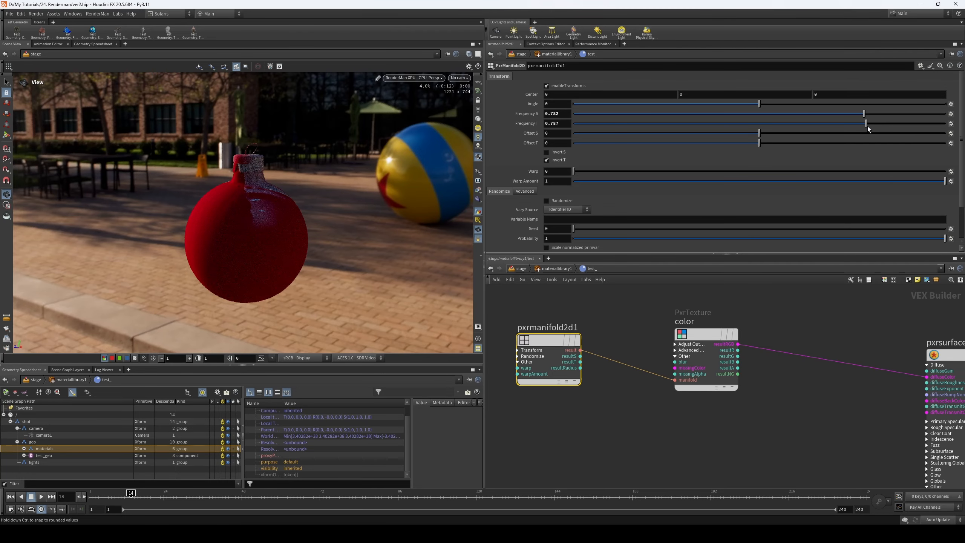
pyautogui.click(562, 114)
pyautogui.write('1')
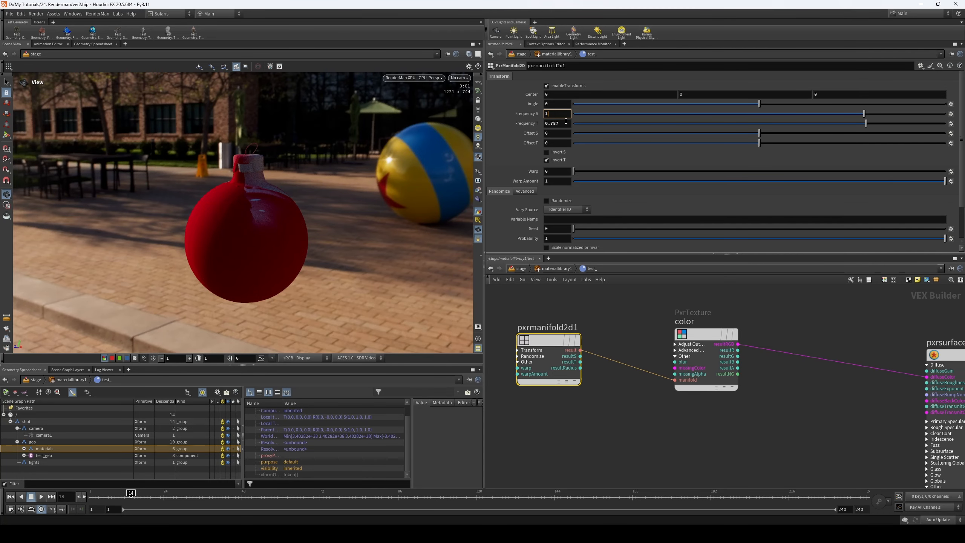
pyautogui.press('Return')
# - Set the color texture's Color Space to srgb_texture
pyautogui.click(710, 348)
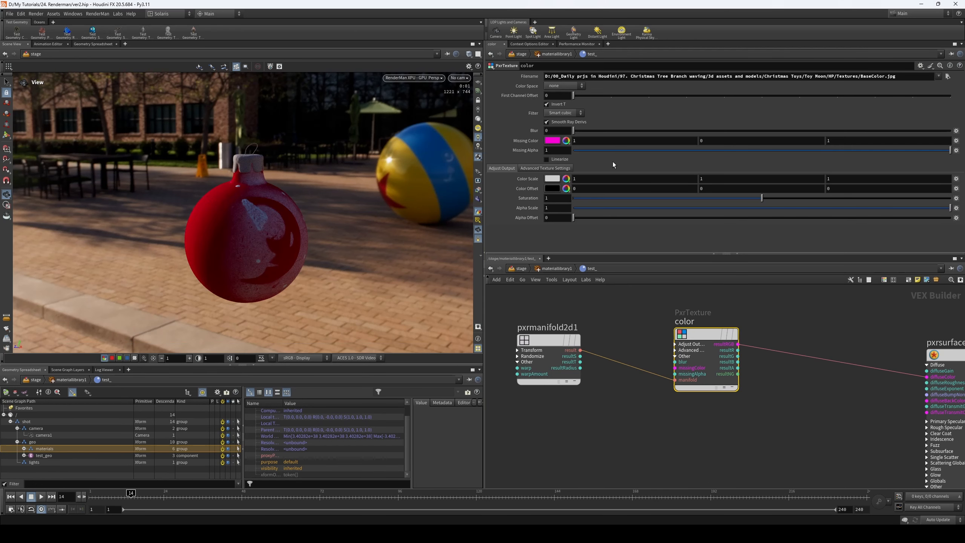
pyautogui.click(563, 86)
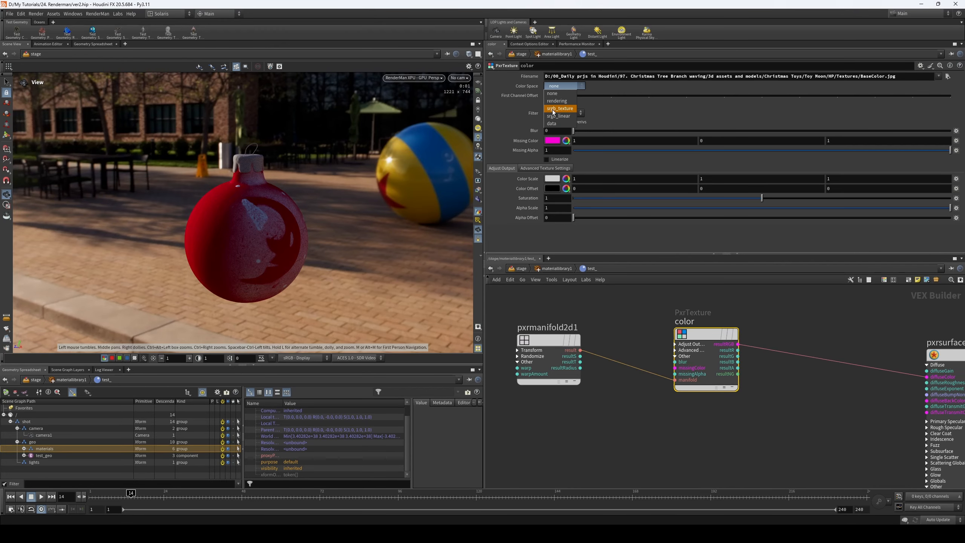
pyautogui.click(550, 110)
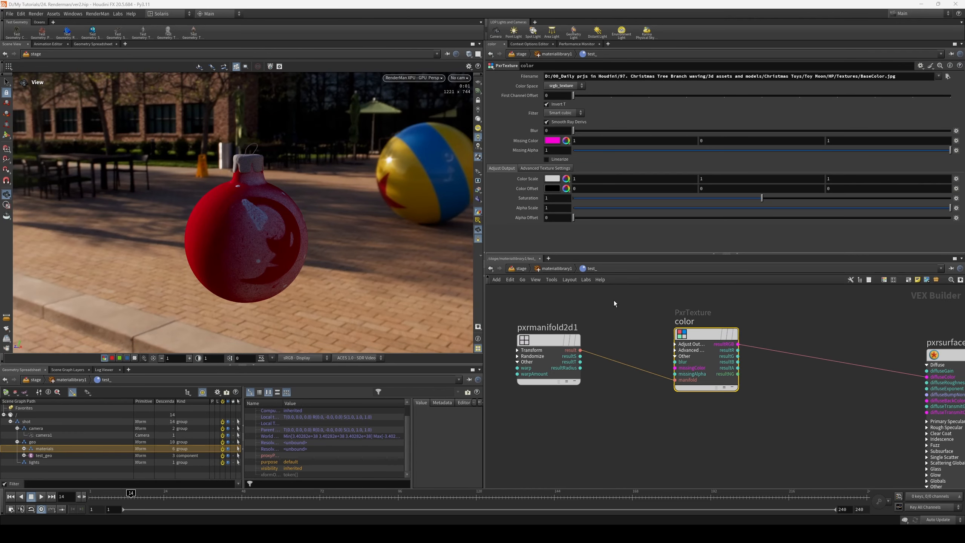
# - Open RenderMan's Texture Manager as an additional pane beside the node parameters
pyautogui.click(607, 43)
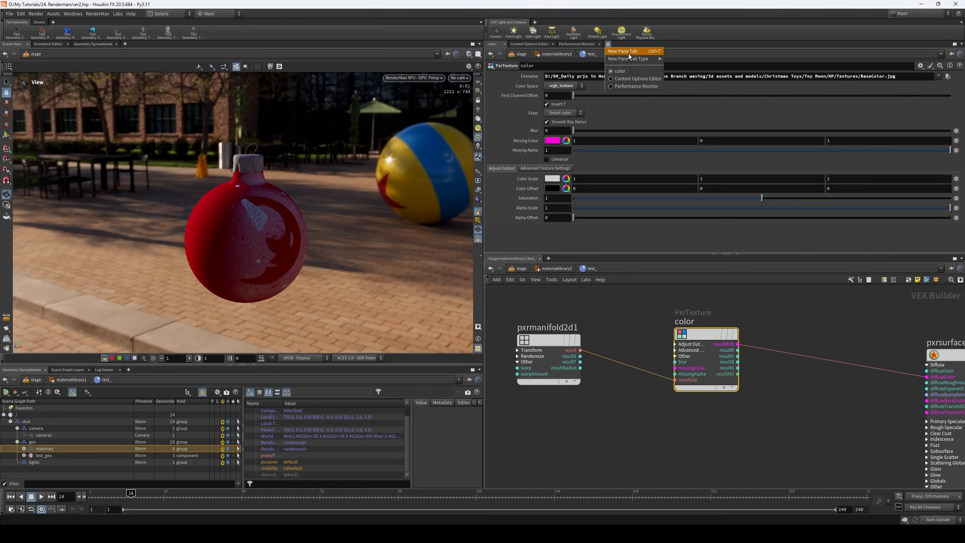
pyautogui.moveTo(637, 58)
pyautogui.moveTo(684, 206)
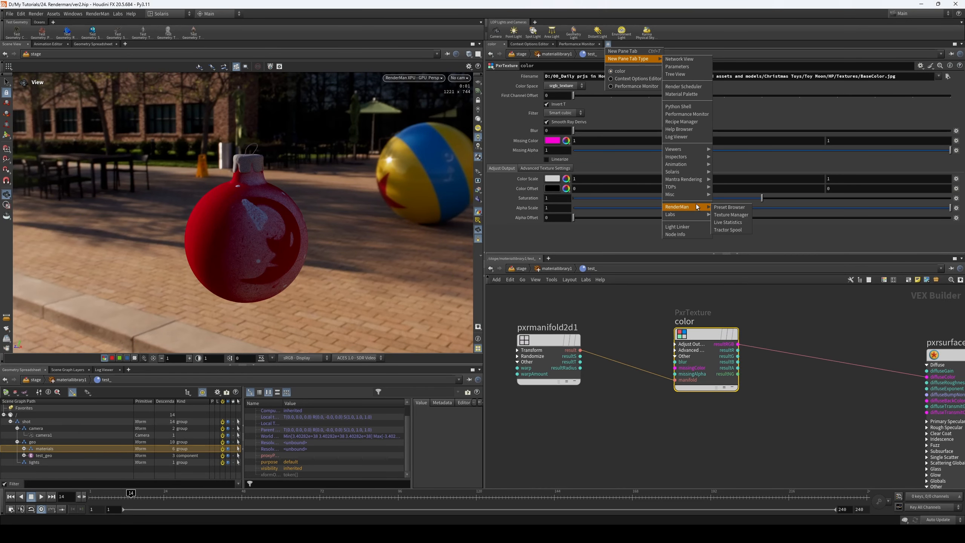
pyautogui.click(730, 214)
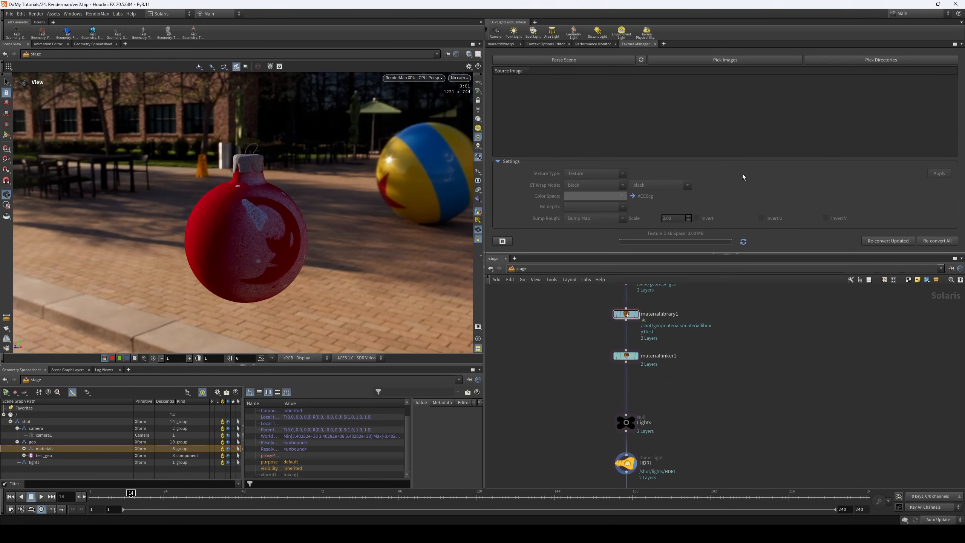
# - Return to the node parameters, reopen the test_ material network, and show the color texture's Color Space options
pyautogui.click(501, 44)
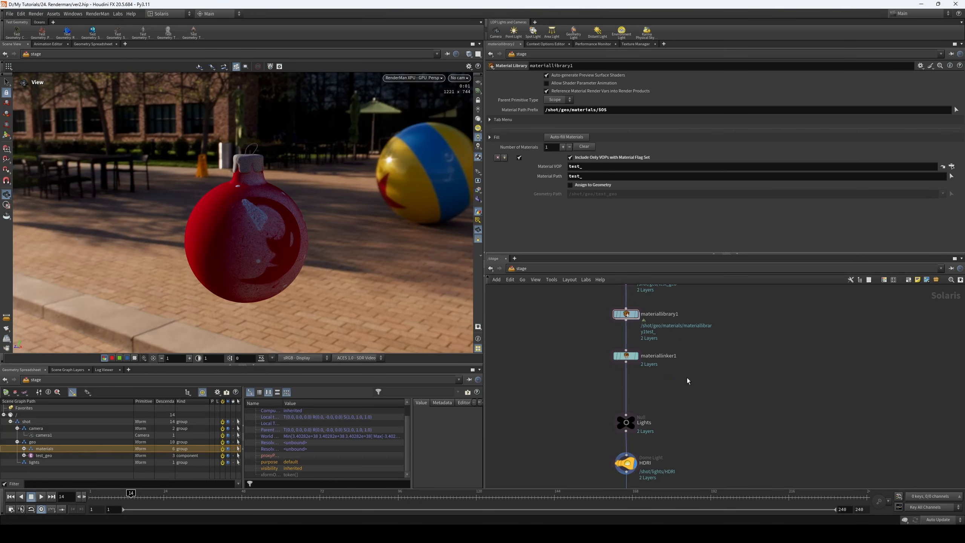
pyautogui.doubleClick(628, 315)
pyautogui.doubleClick(732, 390)
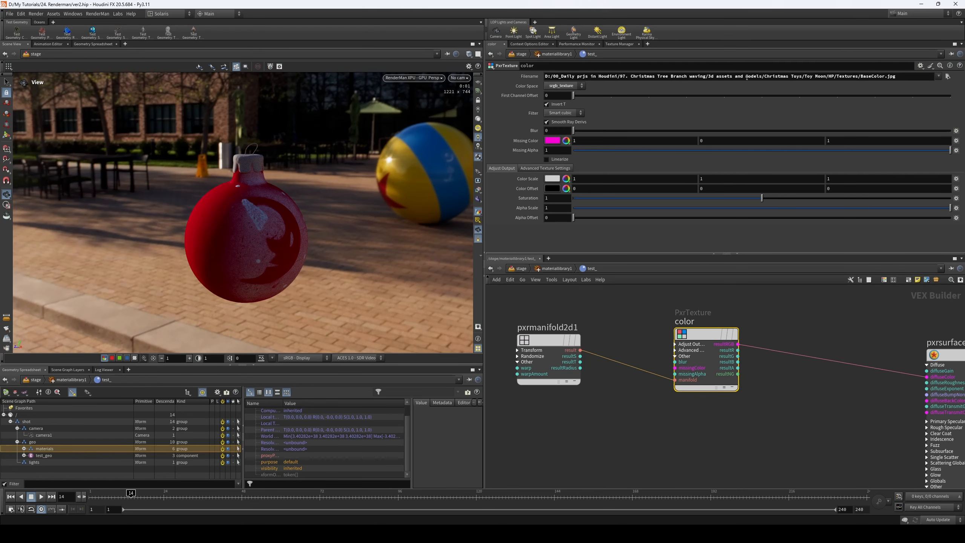
pyautogui.click(582, 88)
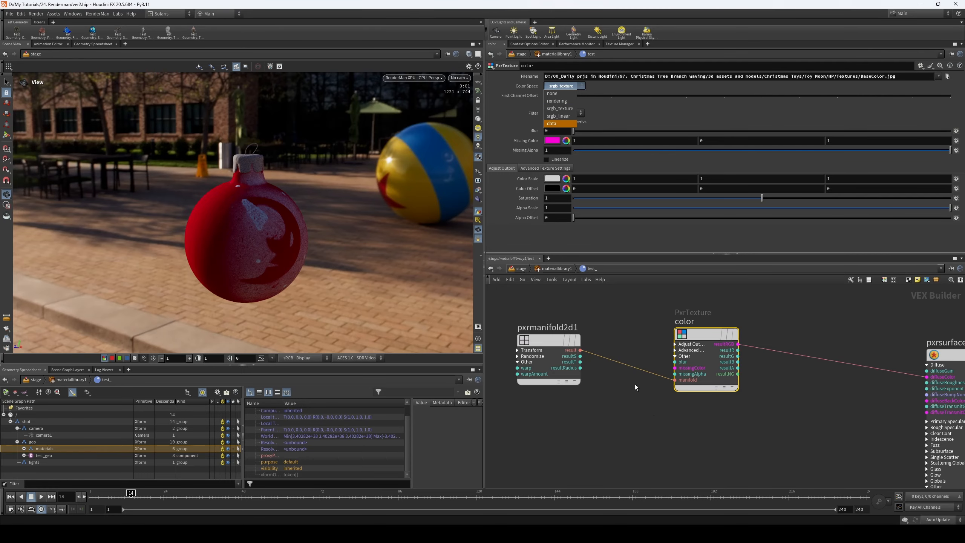
# - Duplicate the color texture node below the original, keeping pxrmanifold2d1 wired into the copy
pyautogui.scroll(-5, 635, 383)
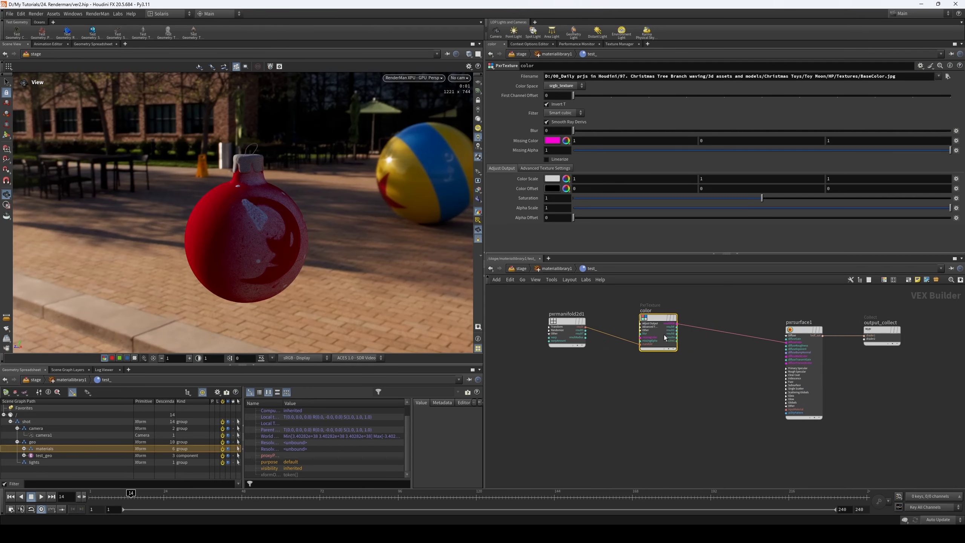
pyautogui.keyDown('alt'); pyautogui.moveTo(661, 335); pyautogui.dragTo(660, 395); pyautogui.keyUp('alt')
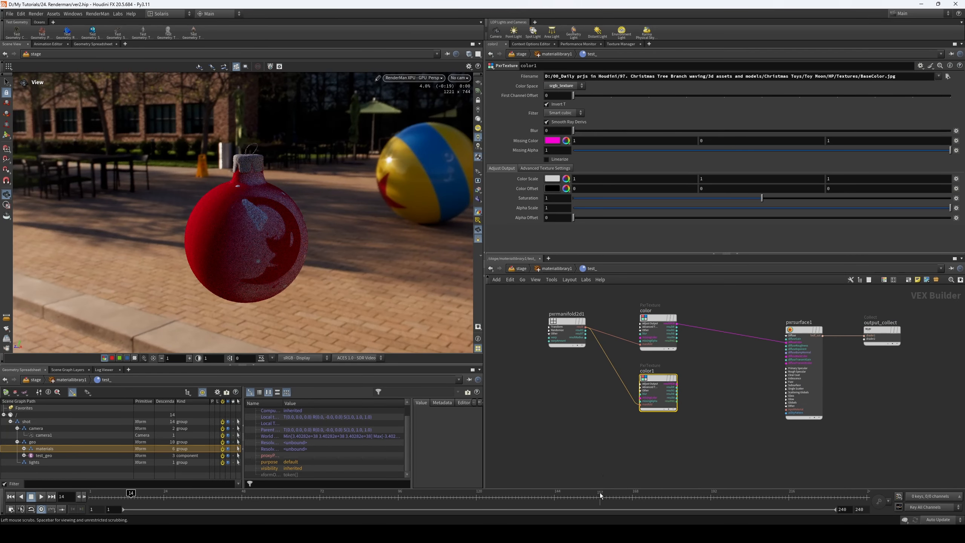
# - Load Metallic.jpg into the duplicated color1 texture and connect its resultRGB output to pxrsurface1's diffuseColor input
pyautogui.click(947, 76)
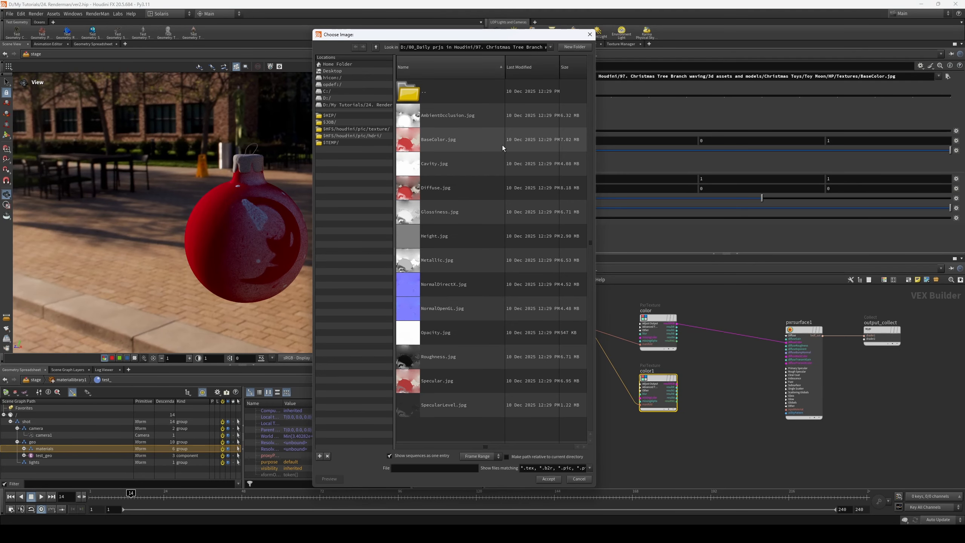
pyautogui.click(496, 260)
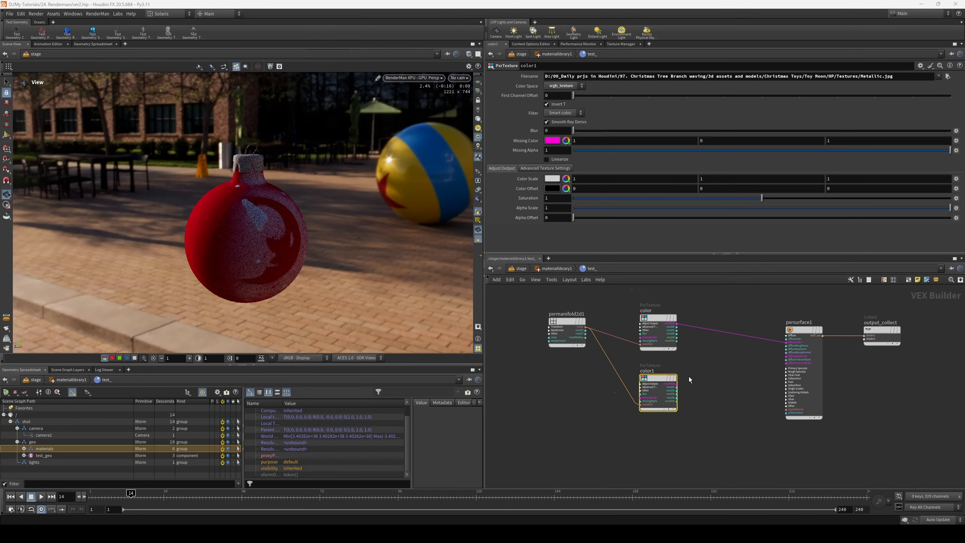
pyautogui.scroll(3, 689, 376)
pyautogui.moveTo(671, 387); pyautogui.dragTo(828, 327)
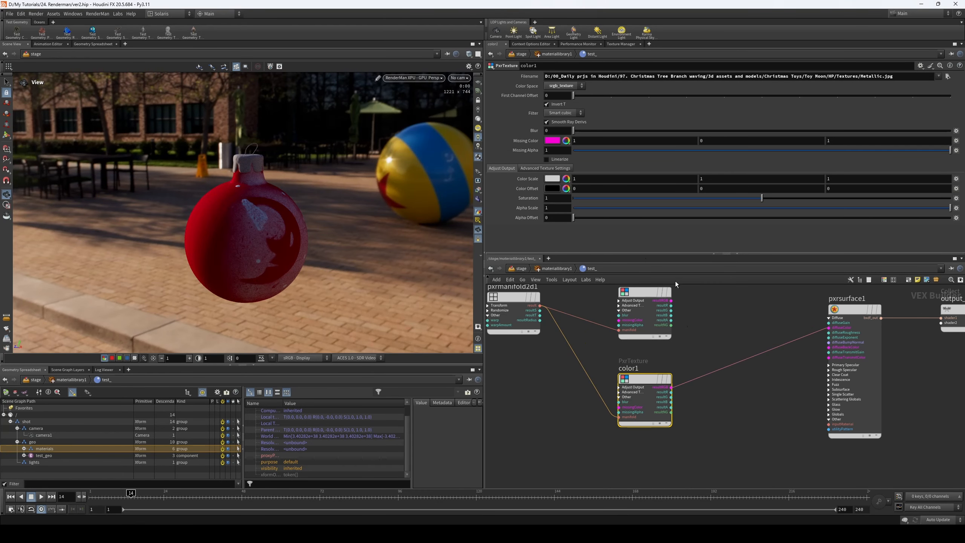
# - Set the Metallic.jpg texture's Color Space to data and rename its node metalic
pyautogui.click(564, 86)
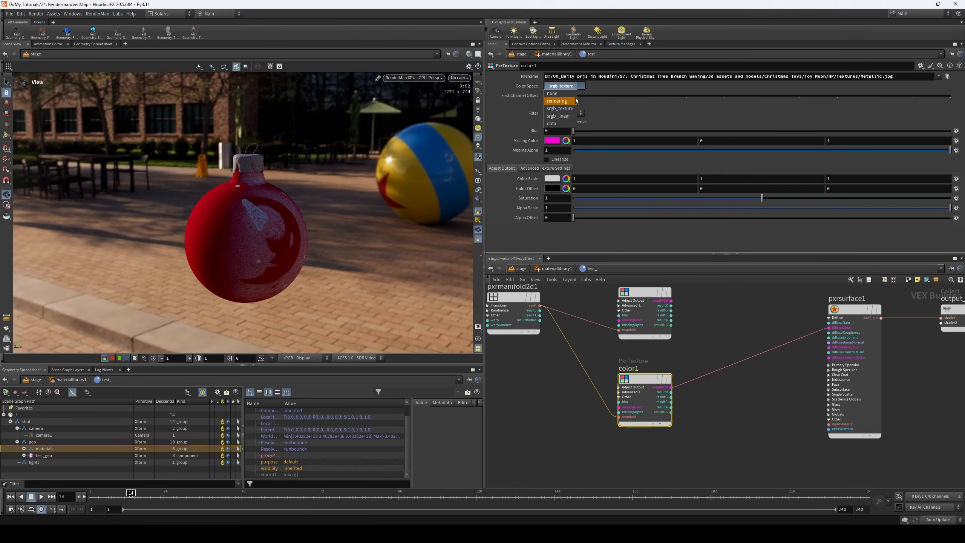
pyautogui.click(568, 124)
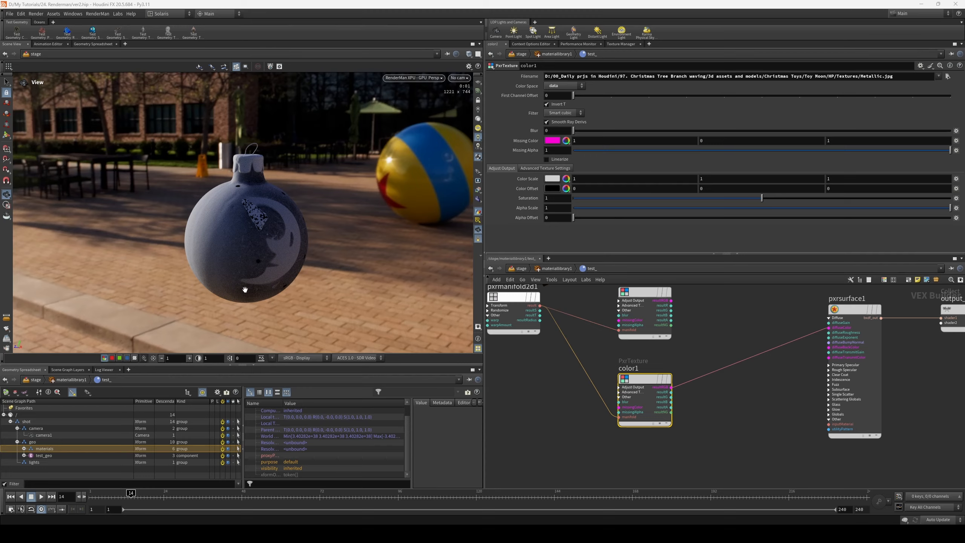
pyautogui.moveTo(713, 348); pyautogui.dragTo(710, 356, button='middle')
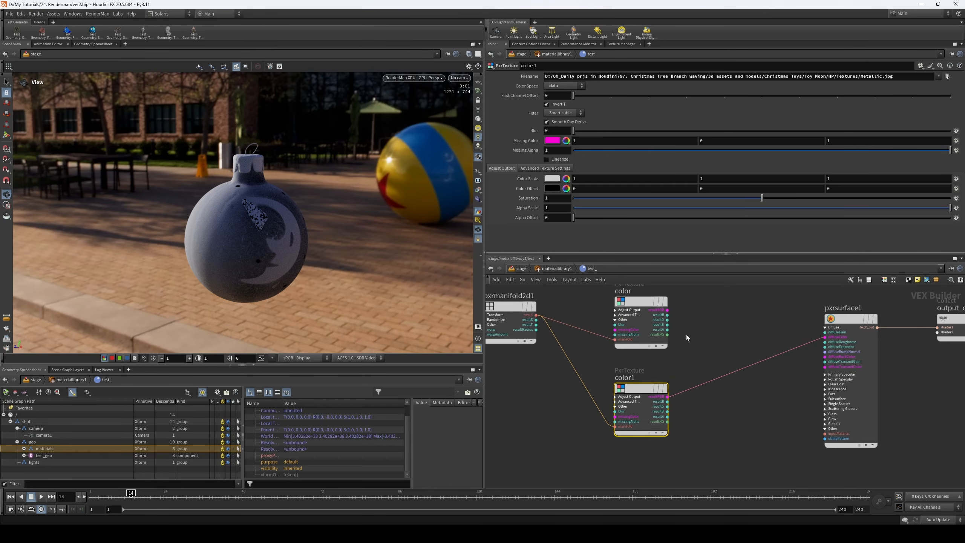
pyautogui.moveTo(692, 319); pyautogui.dragTo(691, 306, button='middle')
pyautogui.doubleClick(625, 364)
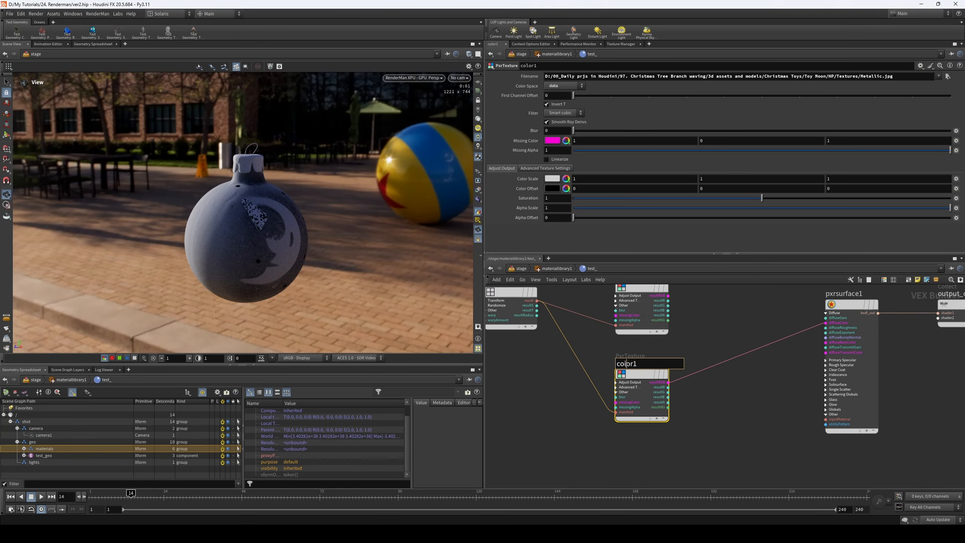
pyautogui.doubleClick(626, 364)
pyautogui.write('metalic')
pyautogui.click(760, 407)
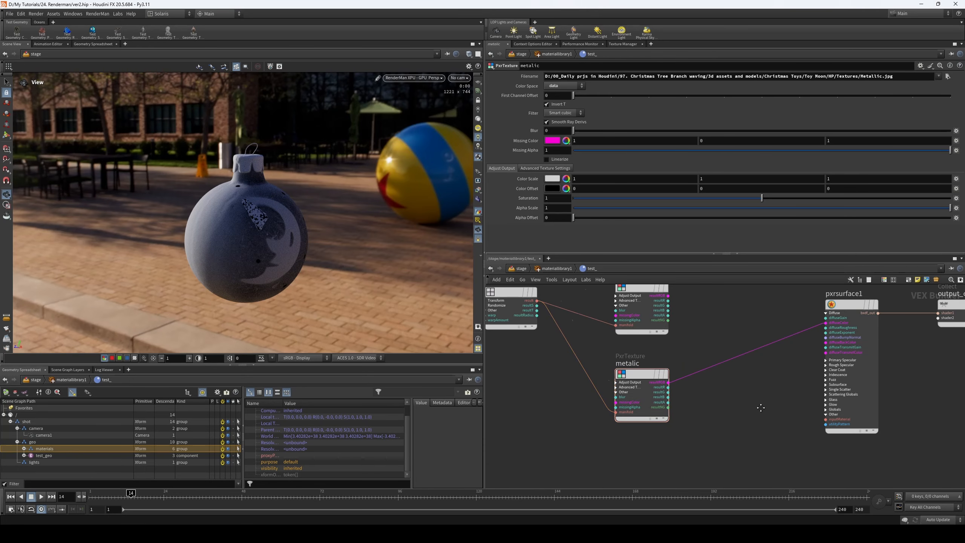
# - Duplicate the metalic texture node below the original and load Specular.jpg into the copy
pyautogui.moveTo(760, 407); pyautogui.dragTo(753, 336, button='middle')
pyautogui.keyDown('alt'); pyautogui.moveTo(629, 307); pyautogui.dragTo(642, 392); pyautogui.keyUp('alt')
pyautogui.click(947, 76)
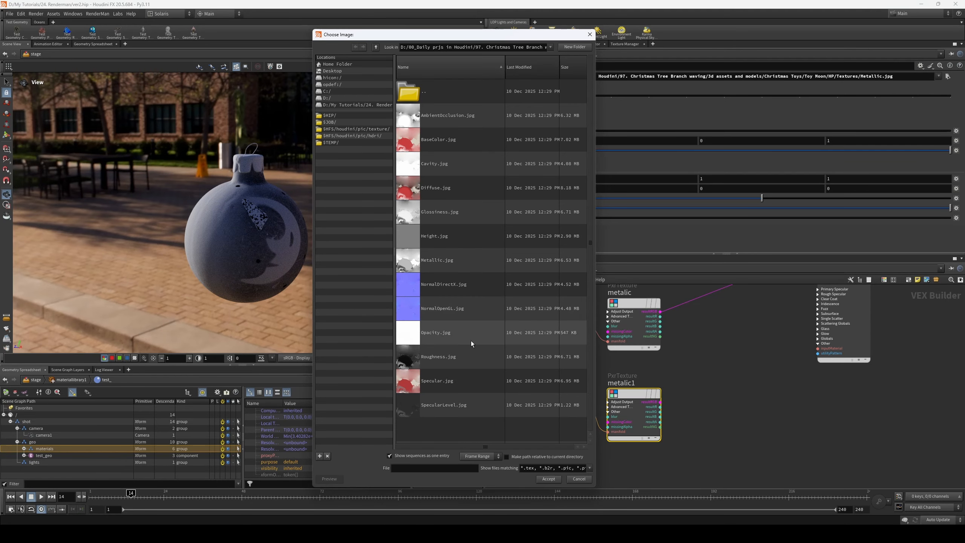
pyautogui.click(465, 384)
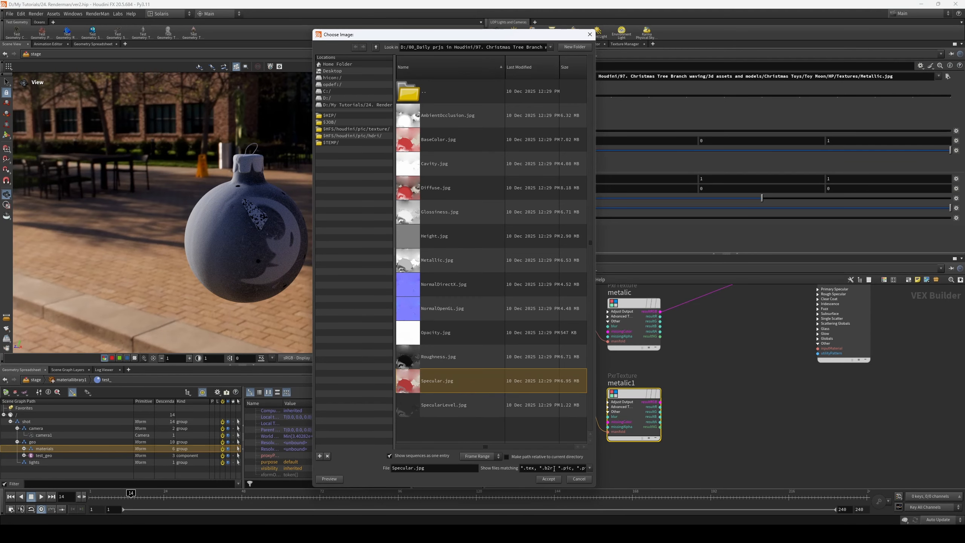
pyautogui.press('Return')
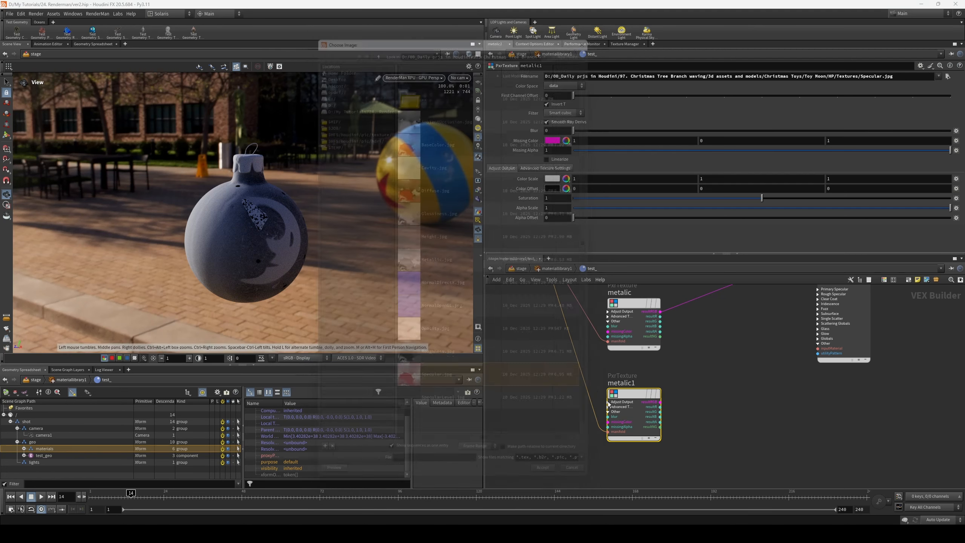
# - Set the Specular.jpg texture's Color Space to srgb_texture and connect its resultRGB output to pxrsurface1's diffuseColor input
pyautogui.click(565, 87)
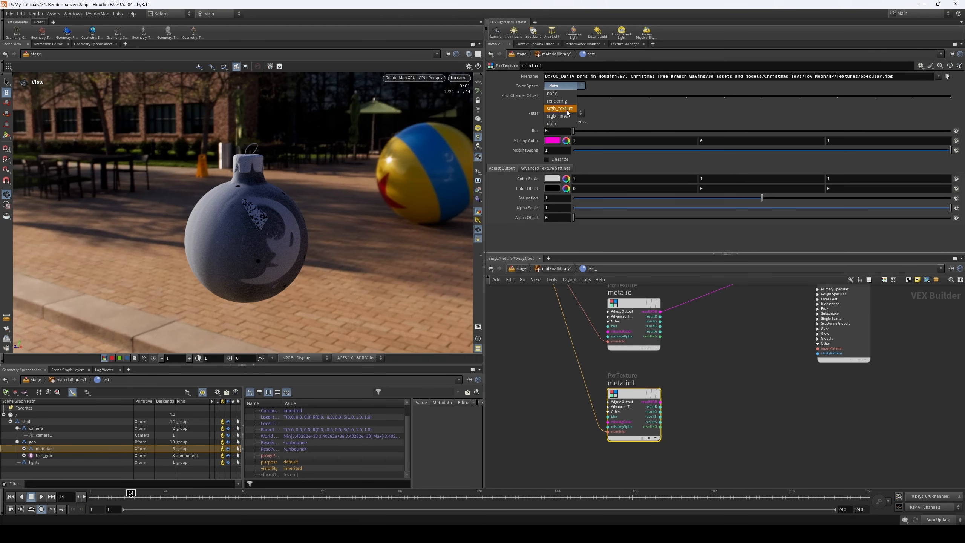
pyautogui.click(567, 109)
pyautogui.moveTo(661, 403); pyautogui.dragTo(594, 432, button='middle')
pyautogui.moveTo(588, 429); pyautogui.dragTo(666, 375)
pyautogui.moveTo(694, 341); pyautogui.dragTo(654, 383, button='middle')
pyautogui.hotkey('ctrl', 'z')
pyautogui.moveTo(540, 475); pyautogui.dragTo(698, 324)
pyautogui.moveTo(611, 456); pyautogui.dragTo(684, 343, button='middle')
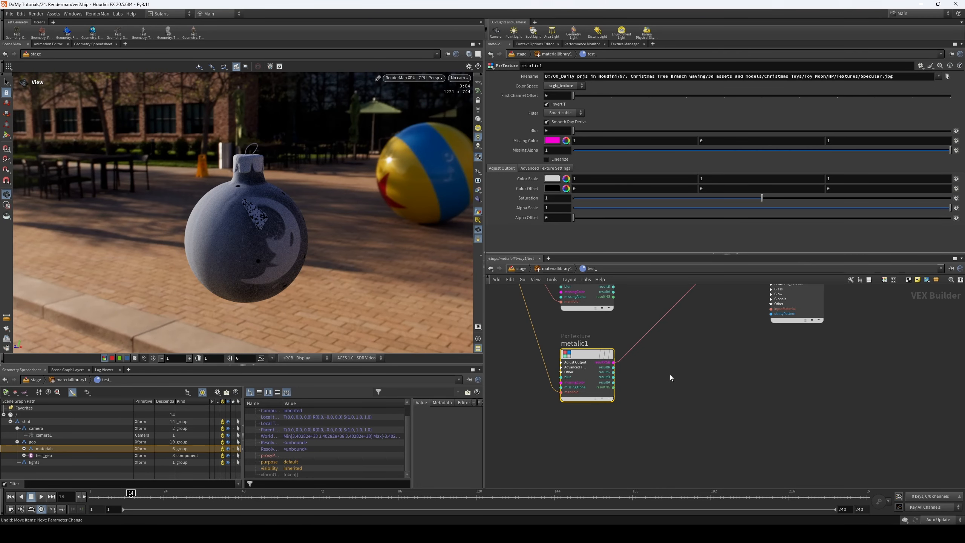
# - Preview the Specular.jpg texture's RGB output on the ornament with a temporary Visualize node, and delete that node
pyautogui.press('x')
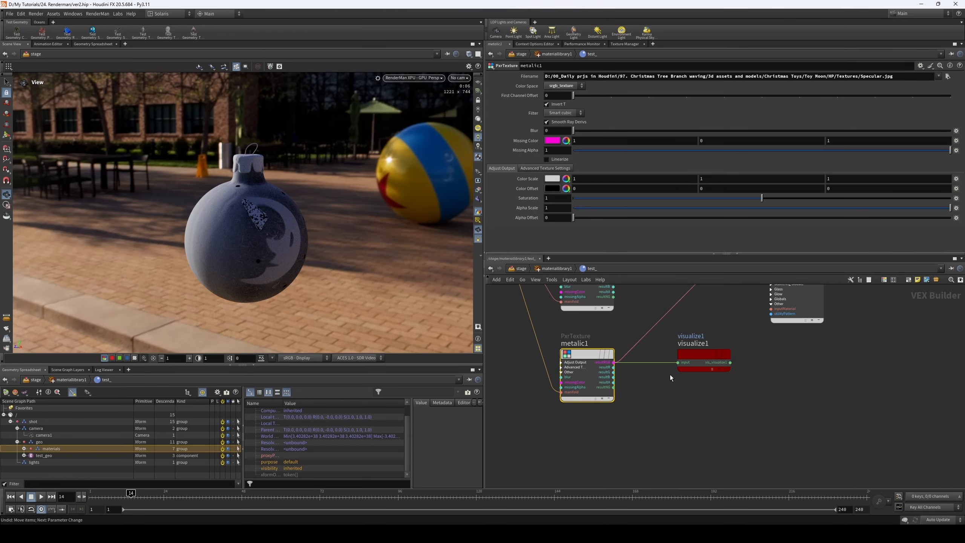
pyautogui.moveTo(702, 329); pyautogui.dragTo(664, 403)
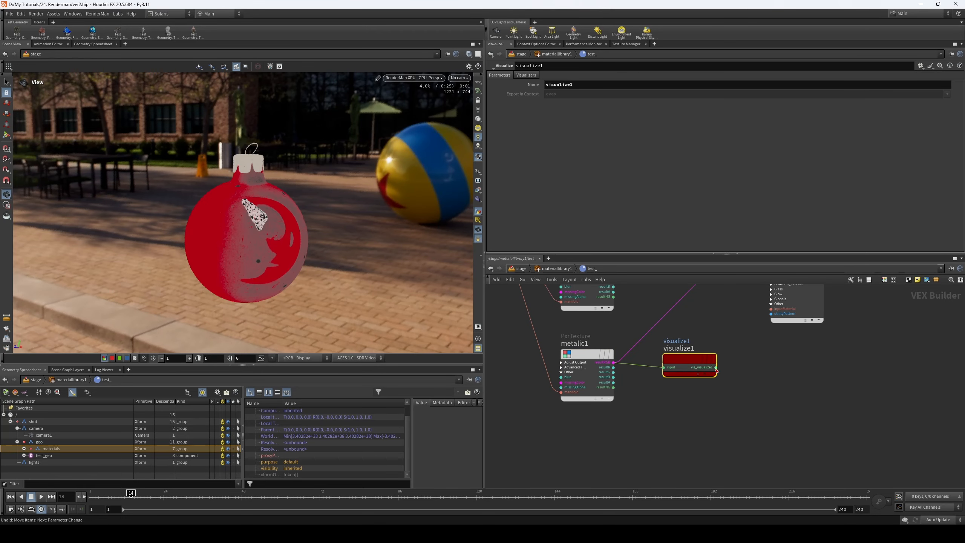
pyautogui.moveTo(692, 358); pyautogui.dragTo(688, 357)
pyautogui.moveTo(706, 321); pyautogui.dragTo(663, 410)
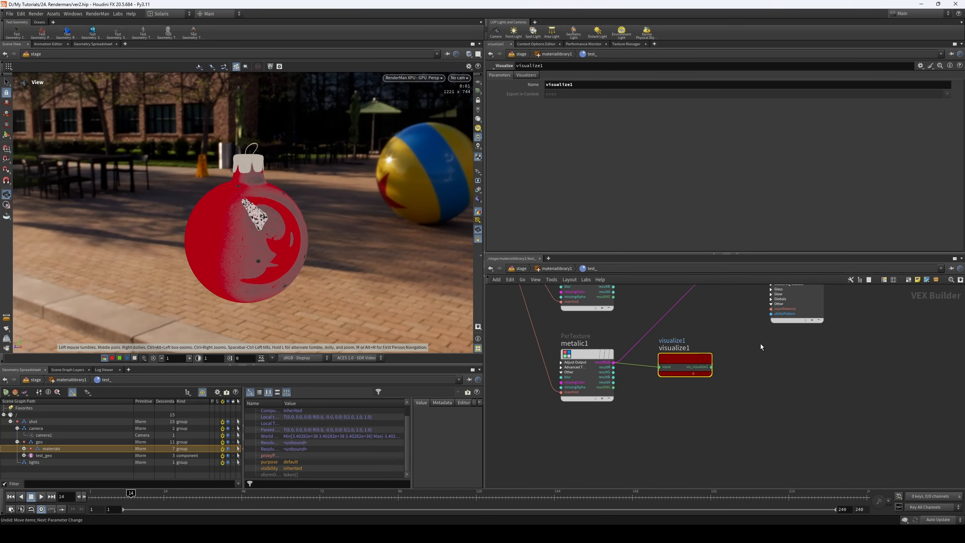
pyautogui.press('Delete')
# - Move pxrsurface1 and output_collect farther away from the three texture nodes to make room between them
pyautogui.scroll(-2, 713, 334)
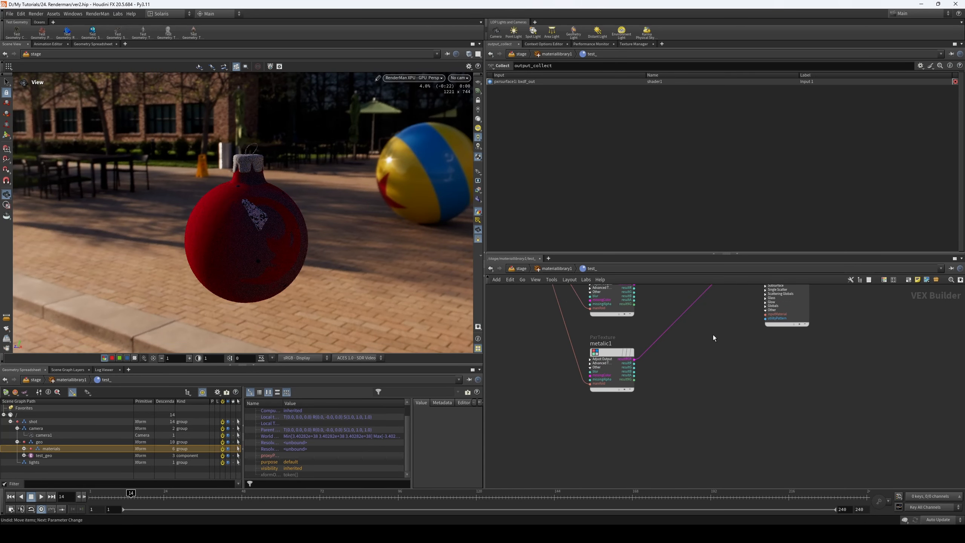
pyautogui.moveTo(713, 335); pyautogui.dragTo(716, 446, button='middle')
pyautogui.scroll(-1, 680, 370)
pyautogui.moveTo(672, 339); pyautogui.dragTo(691, 310, button='middle')
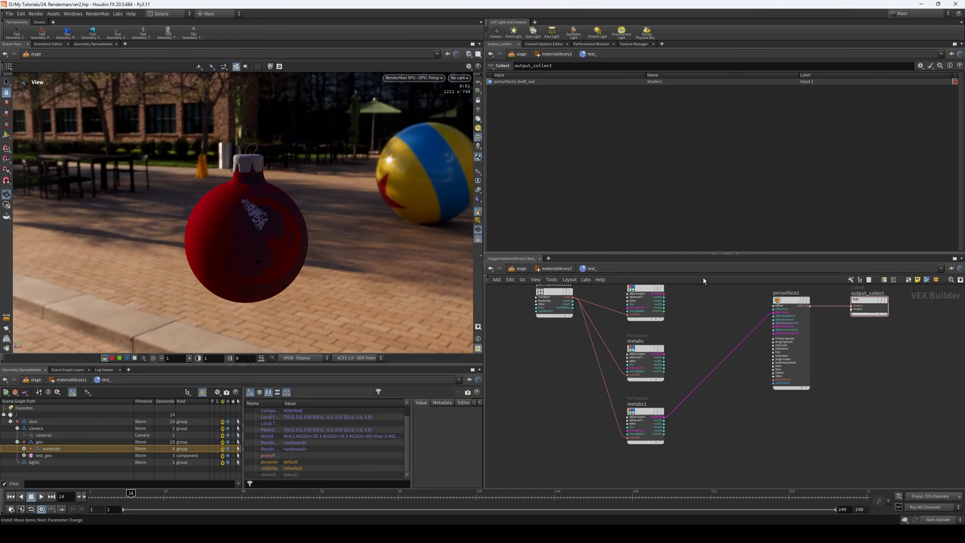
pyautogui.moveTo(637, 442); pyautogui.dragTo(678, 311)
pyautogui.moveTo(789, 300); pyautogui.dragTo(760, 307, button='middle')
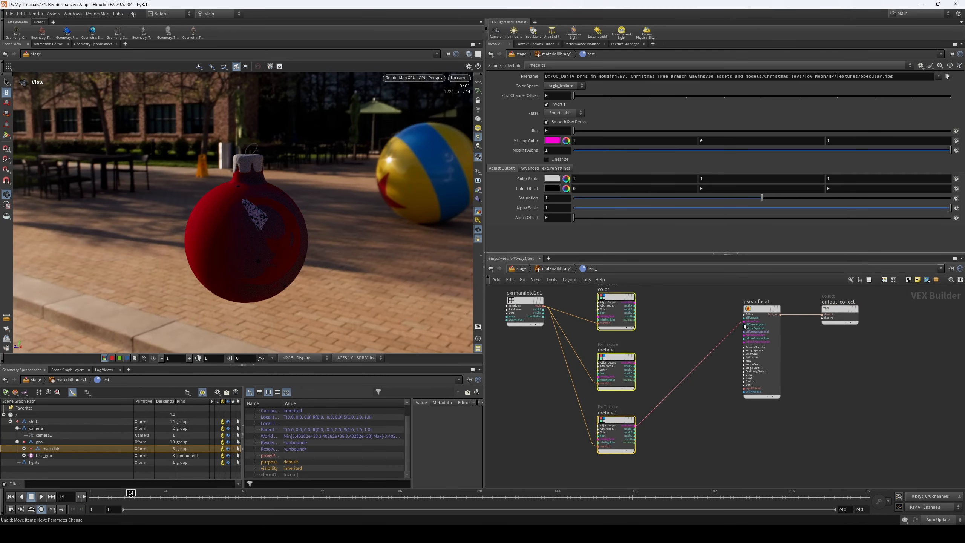
pyautogui.moveTo(760, 309); pyautogui.dragTo(764, 301)
pyautogui.moveTo(838, 312); pyautogui.dragTo(843, 304)
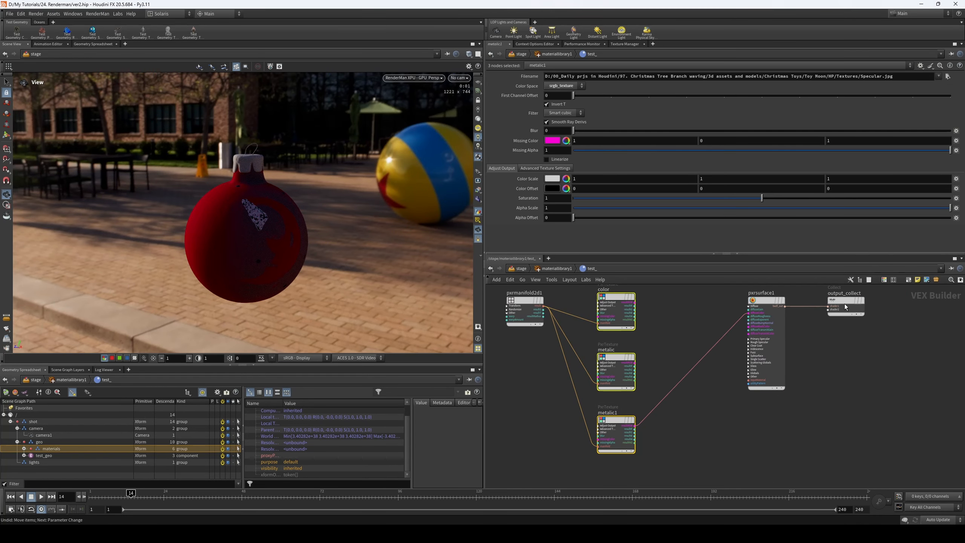
pyautogui.moveTo(698, 315); pyautogui.dragTo(730, 332, button='middle')
pyautogui.moveTo(737, 302); pyautogui.dragTo(919, 354)
pyautogui.moveTo(803, 322); pyautogui.dragTo(854, 321)
pyautogui.click(735, 327)
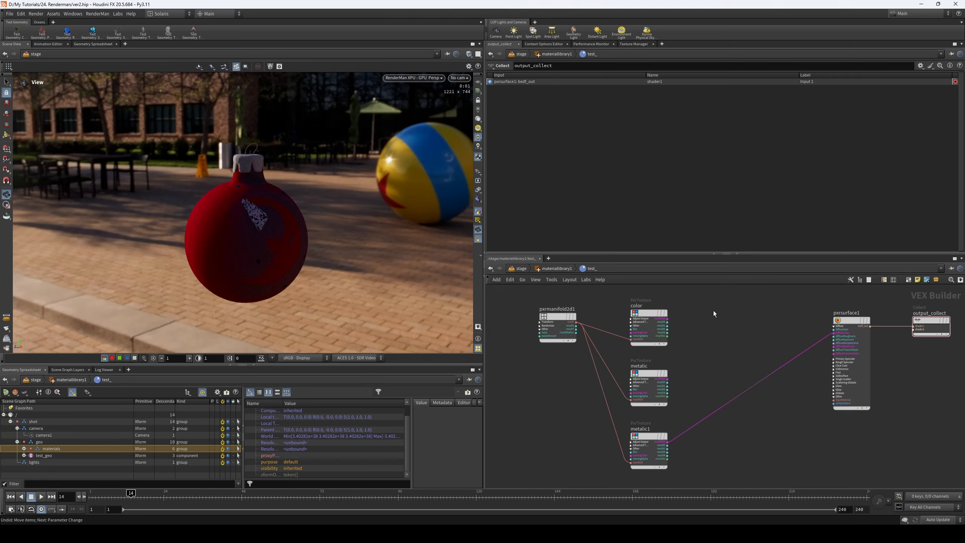
# - Expand pxrsurface1's Primary Specular inputs and add a PxrMetallicWorkflow node between the textures and the surface
pyautogui.scroll(2, 784, 325)
pyautogui.moveTo(726, 352); pyautogui.dragTo(692, 341, button='middle')
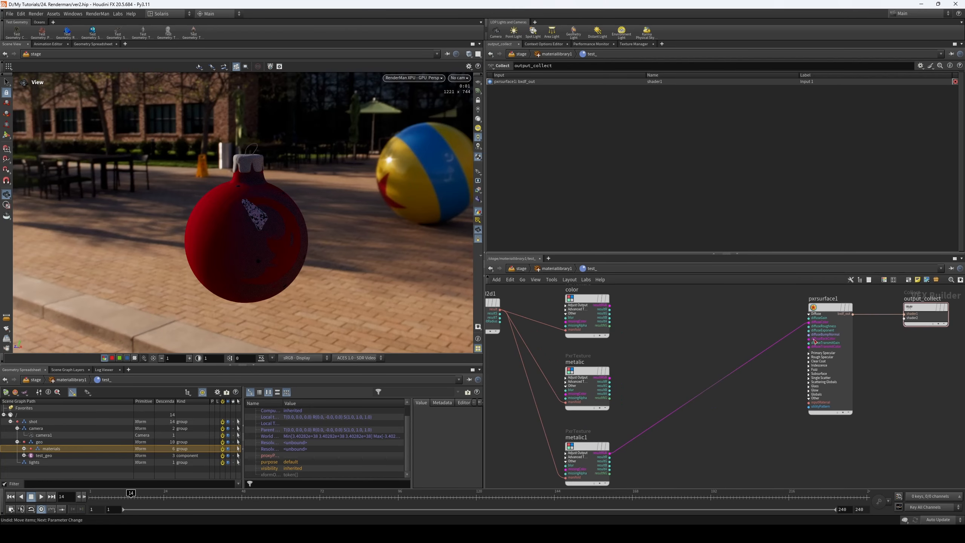
pyautogui.click(809, 353)
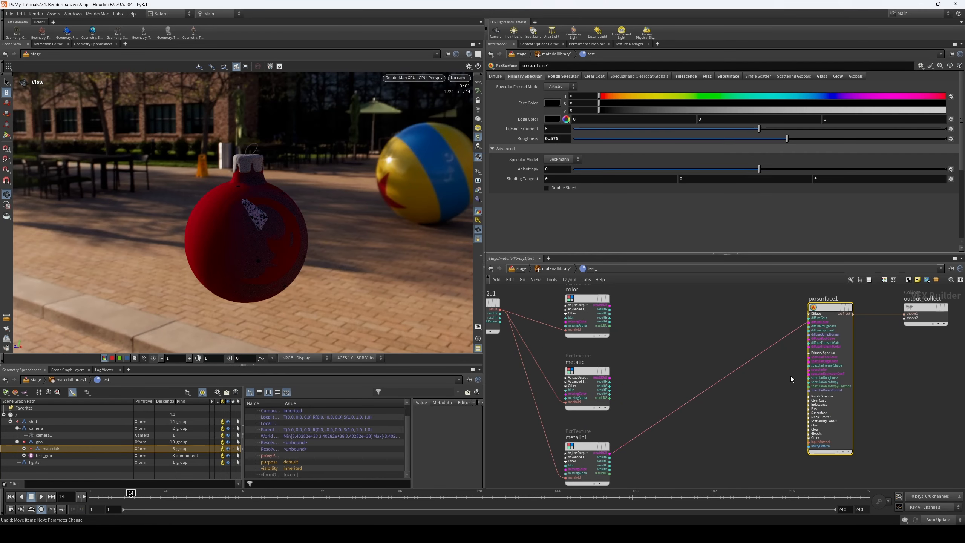
pyautogui.press('Tab')
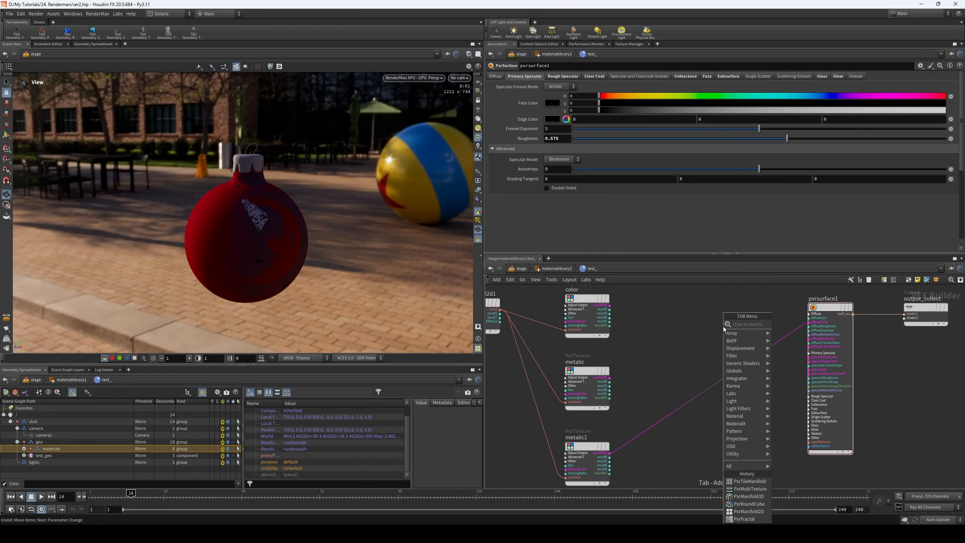
pyautogui.write('met')
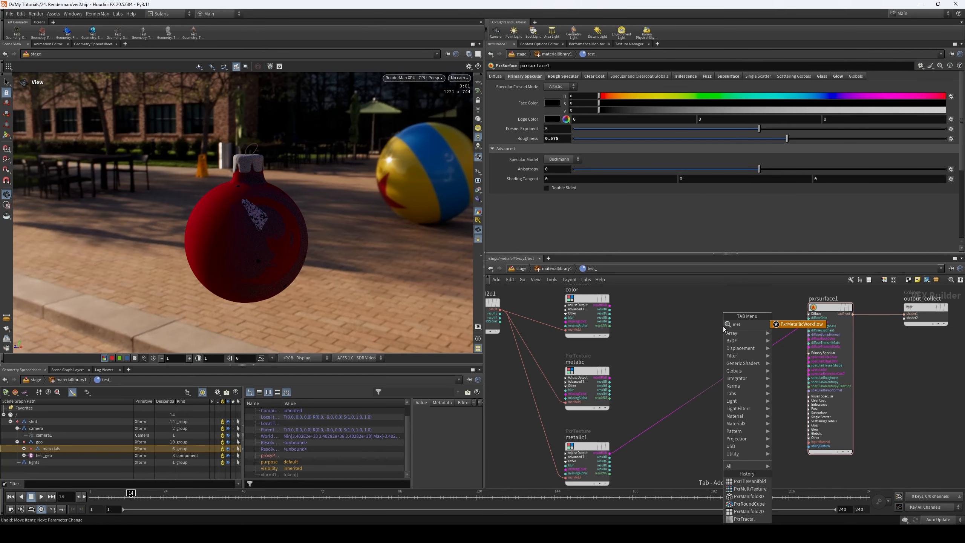
pyautogui.press('Return')
pyautogui.click(716, 332)
pyautogui.scroll(3, 716, 332)
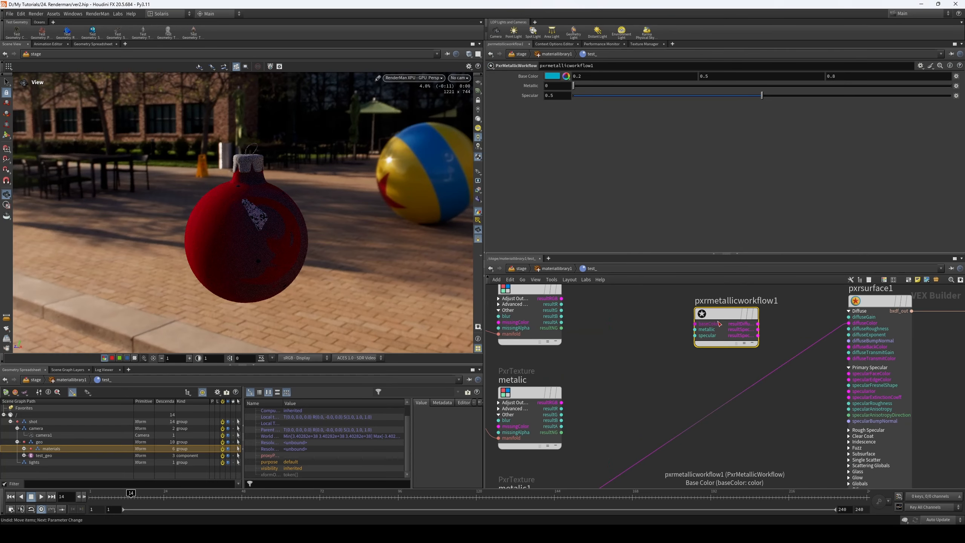
# - Connect the color texture's resultRGB to the metallic workflow's baseColor and the metalic texture's resultR to its metallic input
pyautogui.moveTo(633, 313); pyautogui.dragTo(636, 340, button='middle')
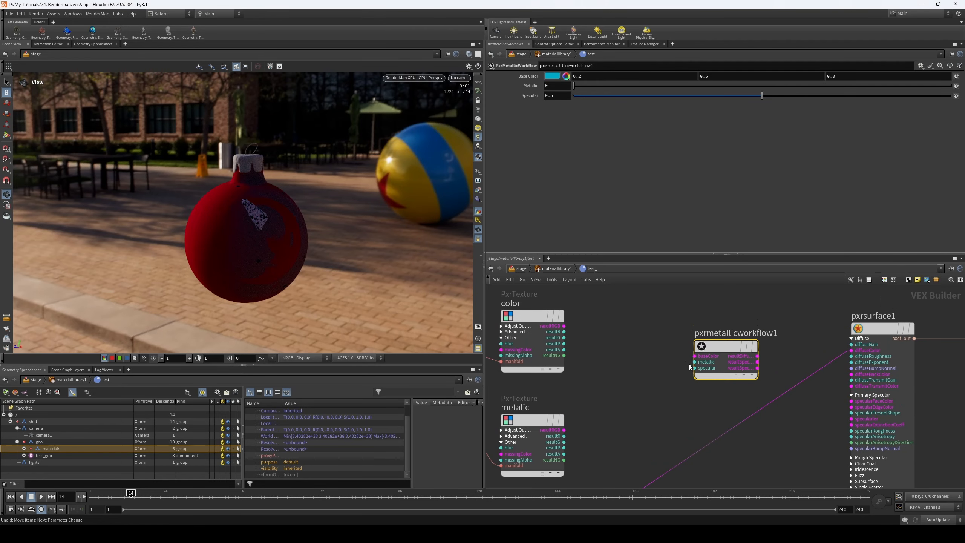
pyautogui.moveTo(694, 357); pyautogui.dragTo(564, 326)
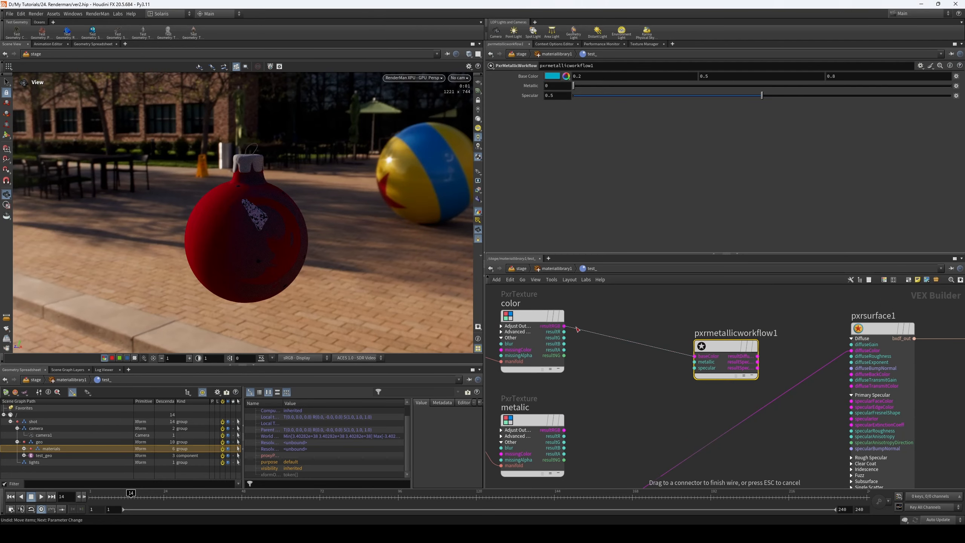
pyautogui.moveTo(611, 428); pyautogui.dragTo(608, 398, button='middle')
pyautogui.moveTo(560, 406); pyautogui.dragTo(690, 332)
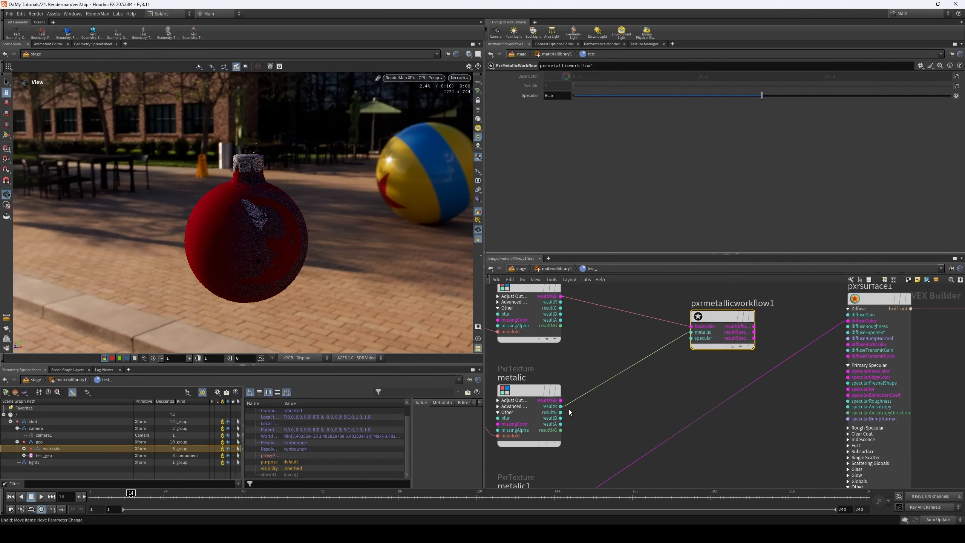
# - Connect the Specular.jpg texture's resultR output to the specular input of pxrmetallicworkflow1
pyautogui.moveTo(582, 414); pyautogui.dragTo(616, 299, button='middle')
pyautogui.click(595, 399)
pyautogui.moveTo(704, 401); pyautogui.dragTo(678, 497, button='middle')
pyautogui.click(695, 329)
pyautogui.moveTo(696, 341); pyautogui.dragTo(735, 275, button='middle')
# - Rename the Specular.jpg texture node spec and open the image chooser for its Filename
pyautogui.click(560, 410)
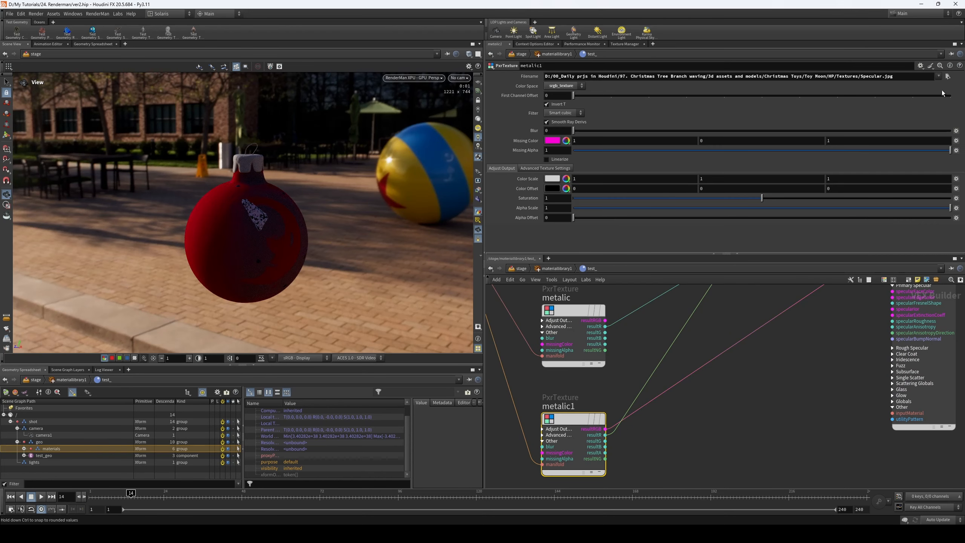
pyautogui.doubleClick(561, 410)
pyautogui.write('spec')
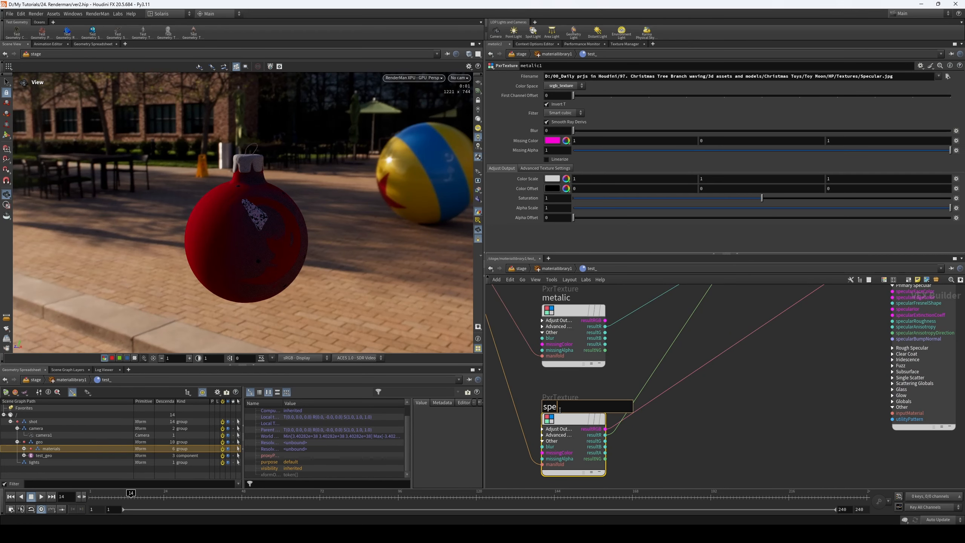
pyautogui.press('Return')
pyautogui.click(947, 77)
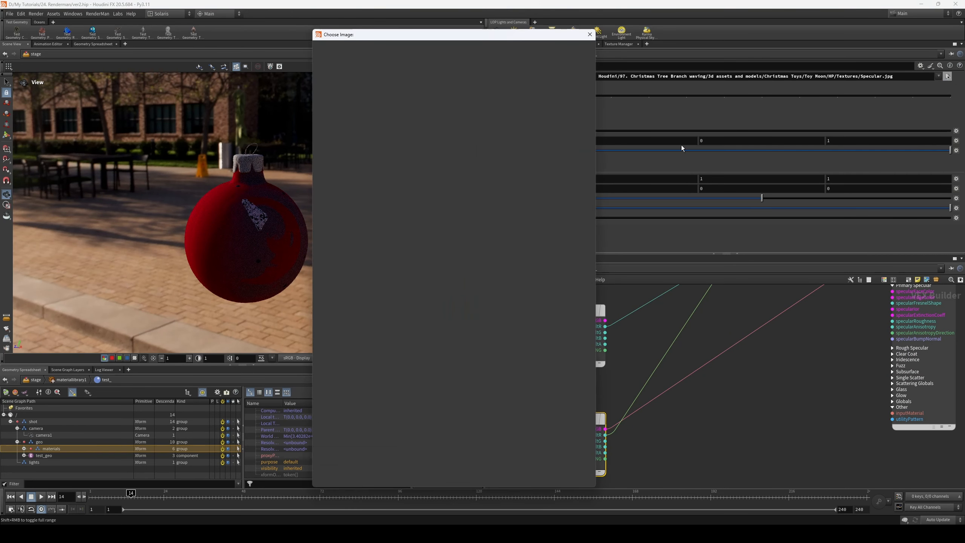
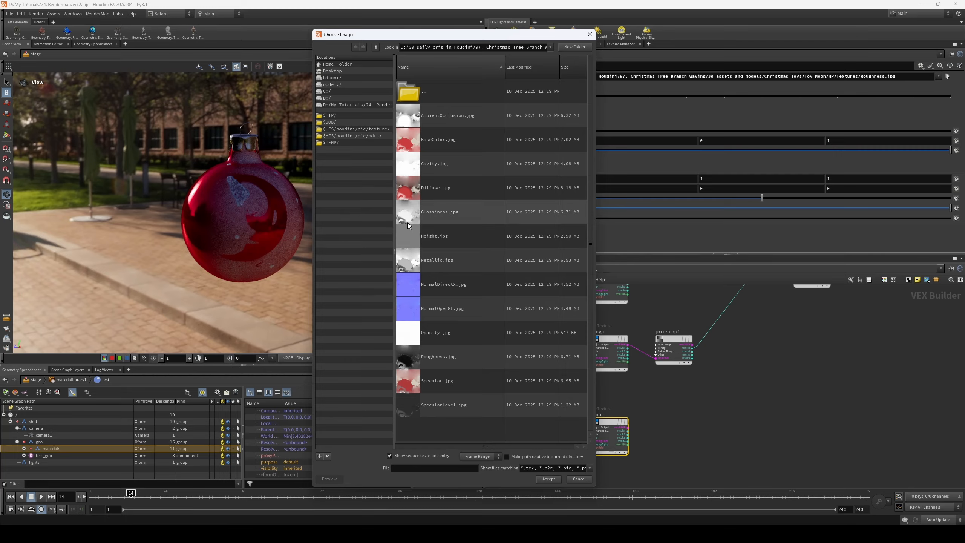
# - Load Height.jpg as the image file of the bump texture node
pyautogui.click(433, 236)
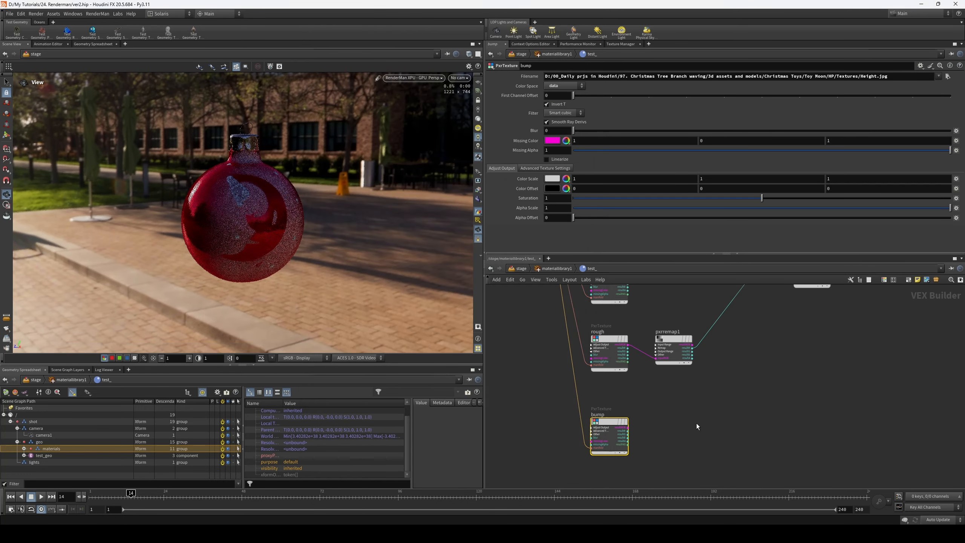
pyautogui.click(696, 423)
pyautogui.scroll(2, 697, 424)
pyautogui.moveTo(696, 423); pyautogui.dragTo(671, 410, button='middle')
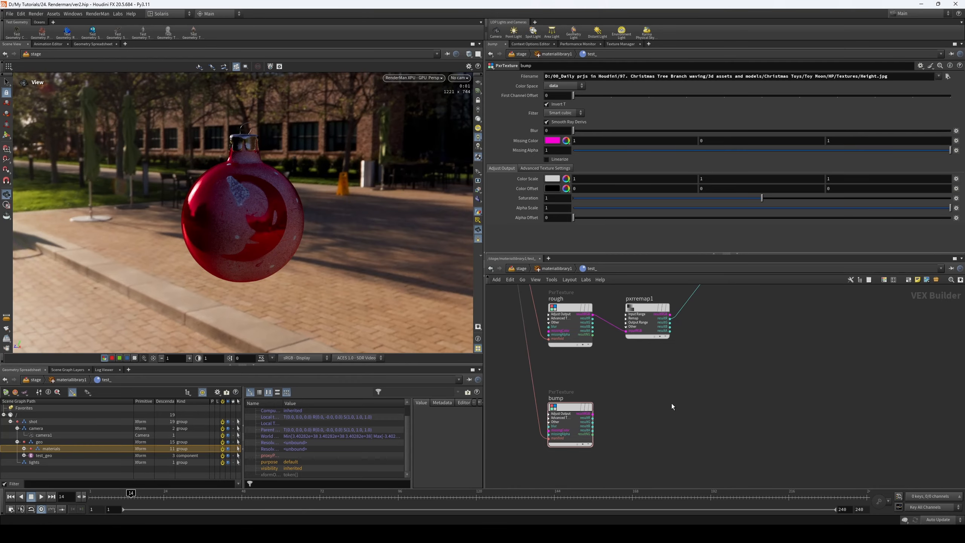
# - Add a PxrBump node beside the bump texture and connect the texture's resultR to its inputBump
pyautogui.scroll(2, 670, 403)
pyautogui.press('Tab')
pyautogui.write('bum')
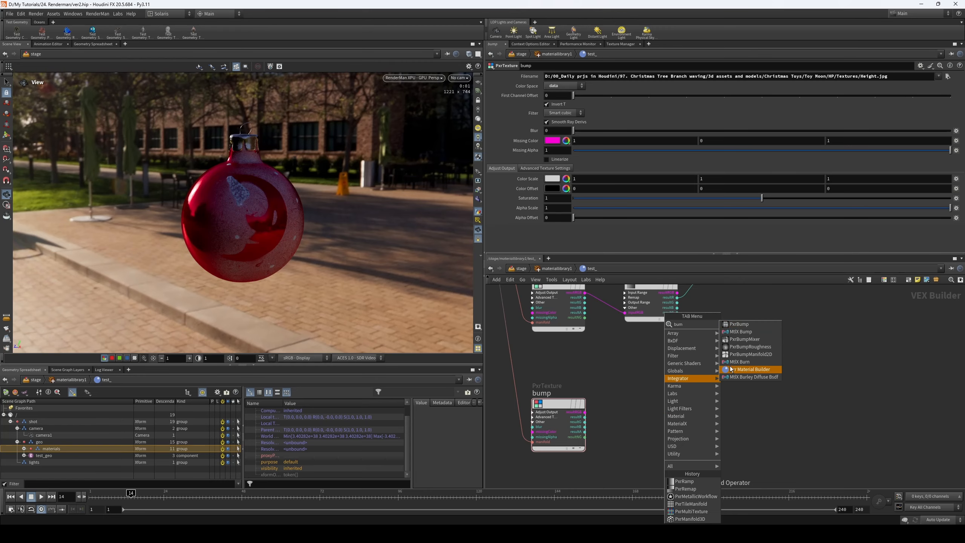
pyautogui.click(739, 324)
pyautogui.click(665, 405)
pyautogui.scroll(3, 635, 450)
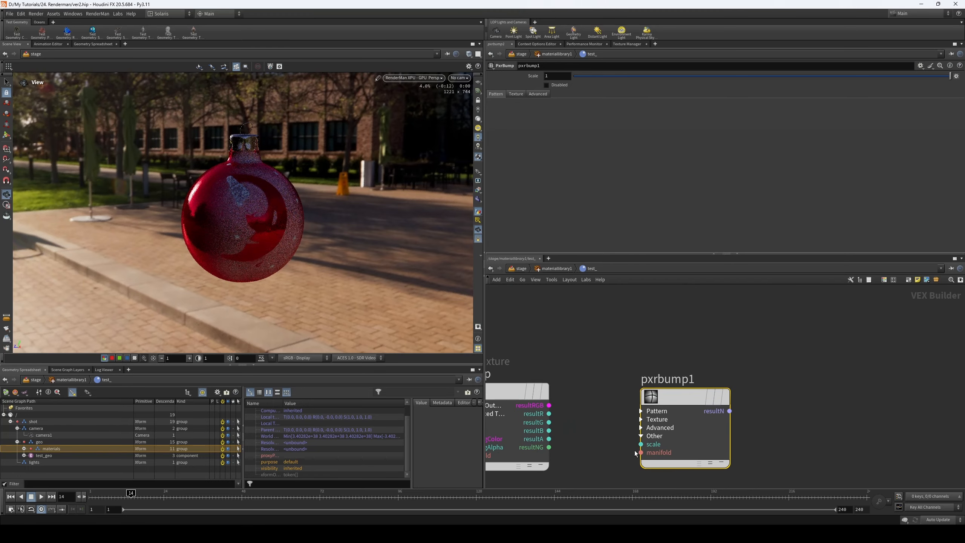
pyautogui.click(640, 411)
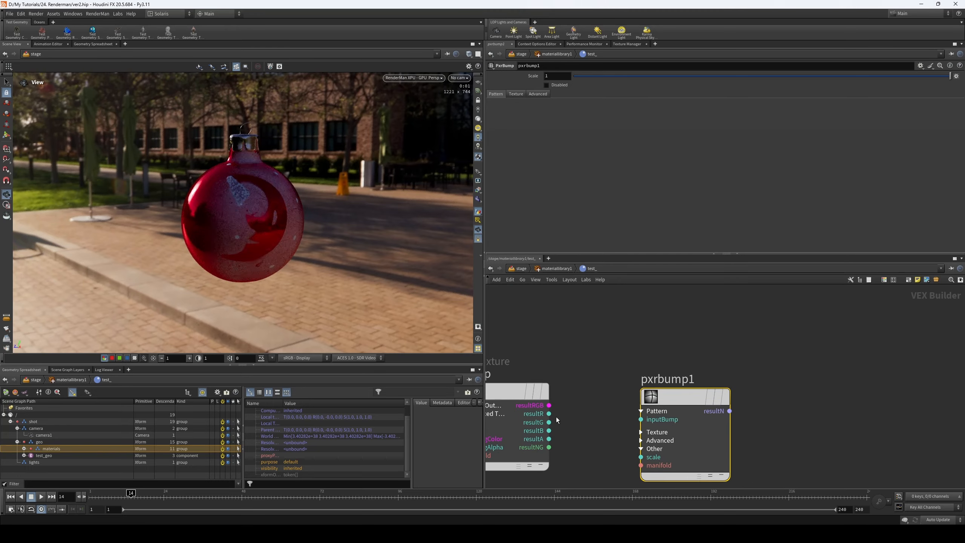
pyautogui.moveTo(549, 414); pyautogui.dragTo(641, 419)
# - Expand the Globals inputs of PxrSurface and connect pxrbump1's resultN to bumpNormal
pyautogui.click(729, 411)
pyautogui.scroll(-2, 759, 400)
pyautogui.moveTo(771, 363); pyautogui.dragTo(633, 461, button='middle')
pyautogui.moveTo(703, 295); pyautogui.dragTo(642, 432, button='middle')
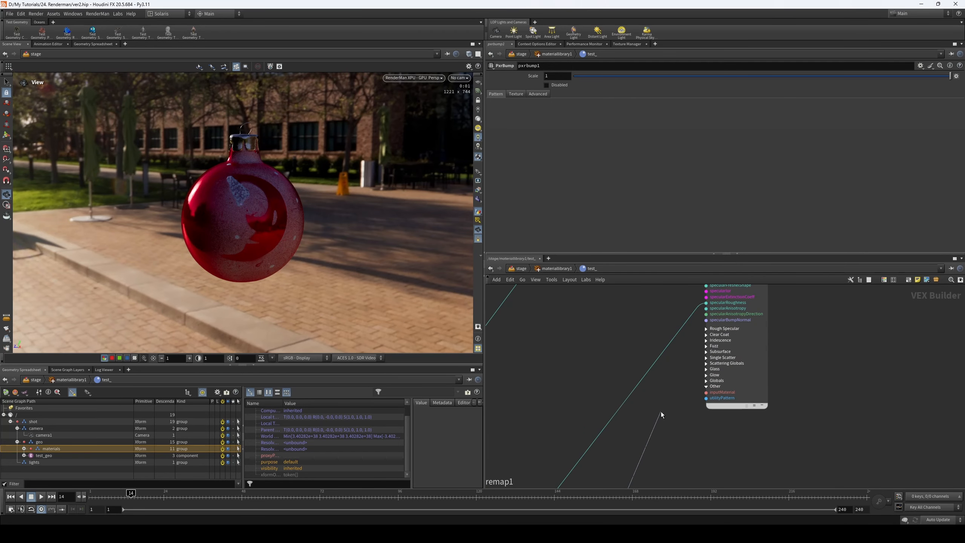
pyautogui.click(706, 380)
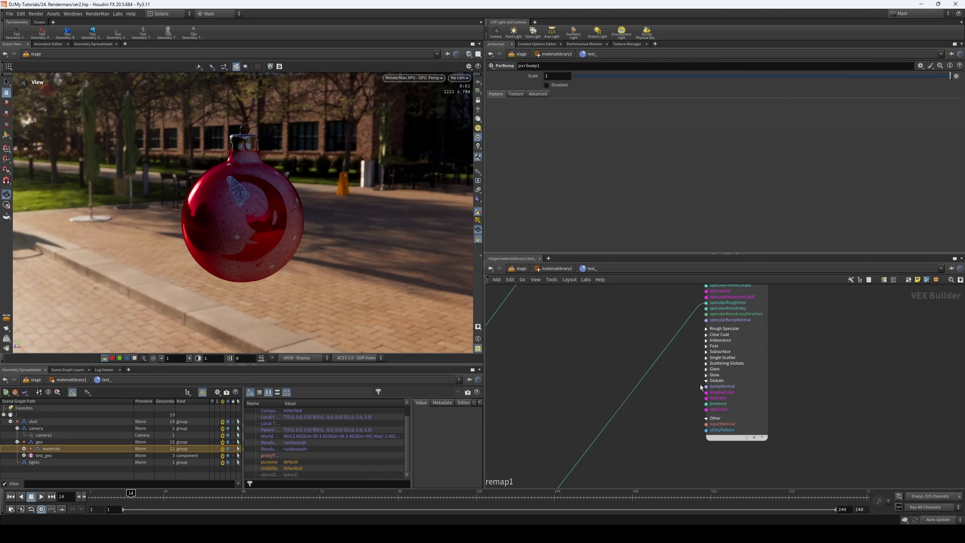
pyautogui.scroll(2, 700, 385)
pyautogui.click(709, 388)
pyautogui.moveTo(611, 481); pyautogui.dragTo(718, 303, button='middle')
pyautogui.moveTo(660, 443); pyautogui.dragTo(746, 311, button='middle')
pyautogui.click(693, 397)
pyautogui.scroll(-2, 750, 396)
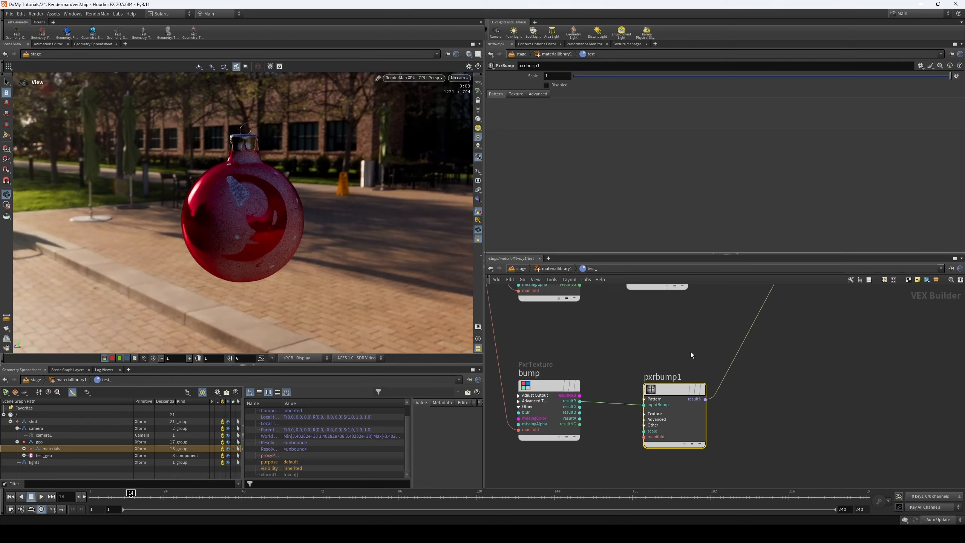
# - Examine how the metallic workflow, roughness remap and bump nodes feed the specular and bumpNormal inputs of PxrSurface
pyautogui.scroll(-3, 674, 342)
pyautogui.moveTo(641, 356); pyautogui.dragTo(584, 423, button='middle')
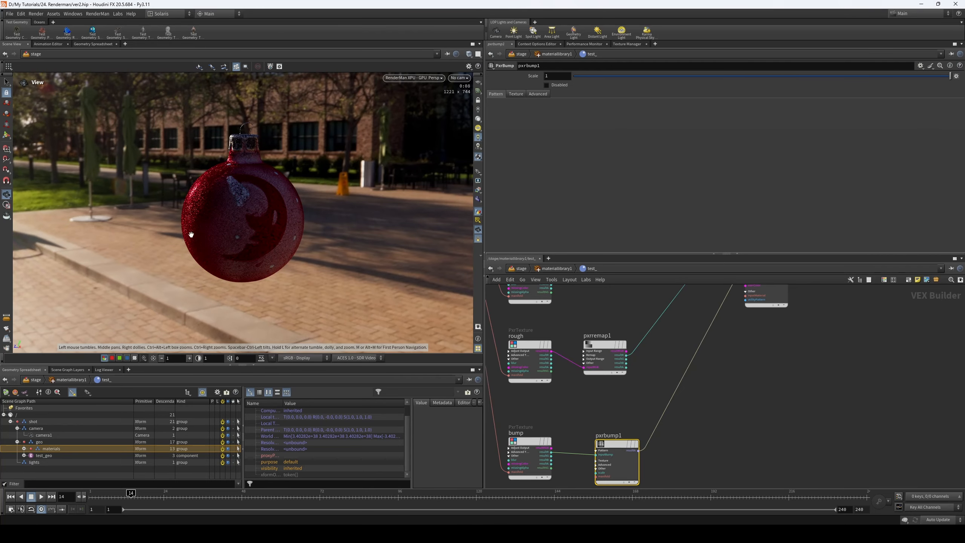
pyautogui.scroll(-2, 646, 376)
pyautogui.moveTo(601, 370); pyautogui.dragTo(609, 368)
pyautogui.moveTo(650, 325); pyautogui.dragTo(572, 398, button='middle')
pyautogui.scroll(6, 694, 335)
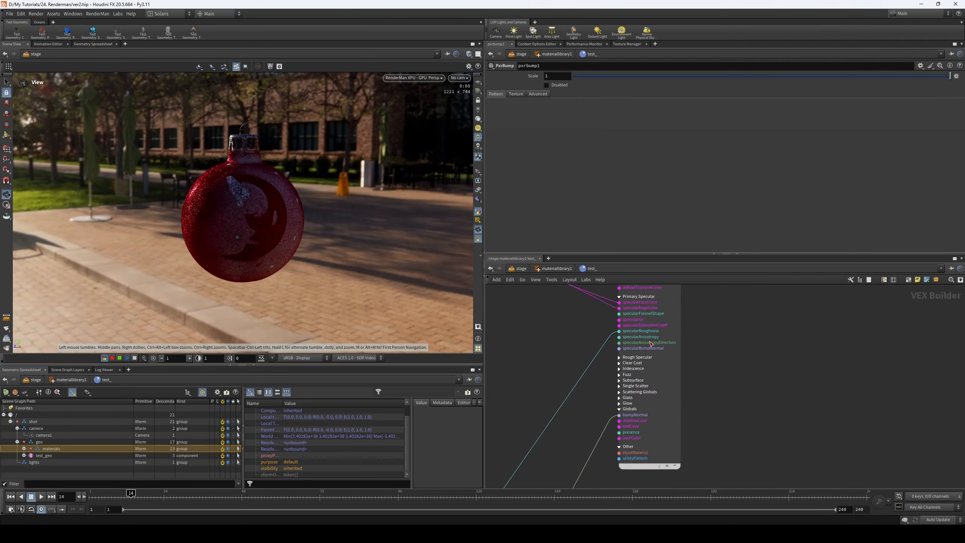
pyautogui.scroll(-2, 732, 354)
pyautogui.scroll(-3, 733, 368)
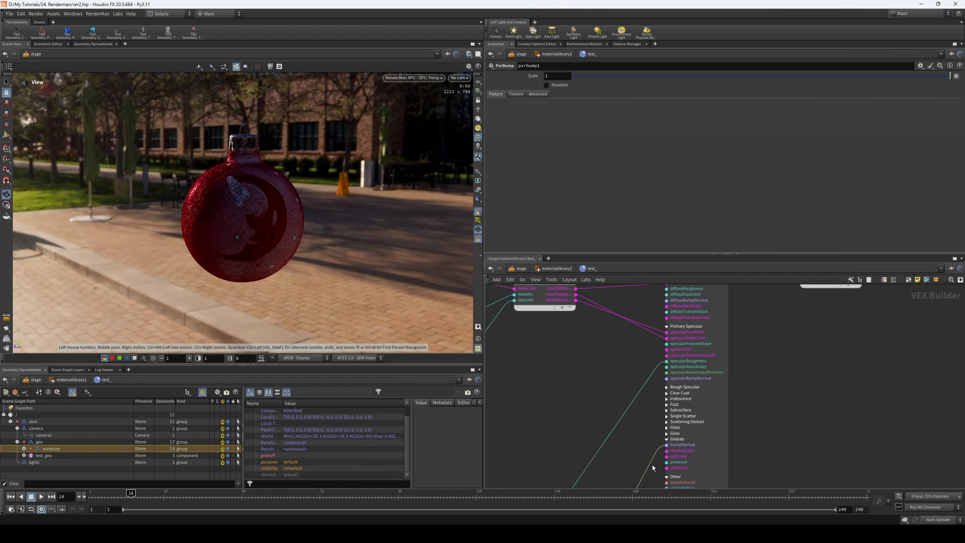
pyautogui.moveTo(652, 422); pyautogui.dragTo(654, 372, button='middle')
pyautogui.scroll(-4, 689, 381)
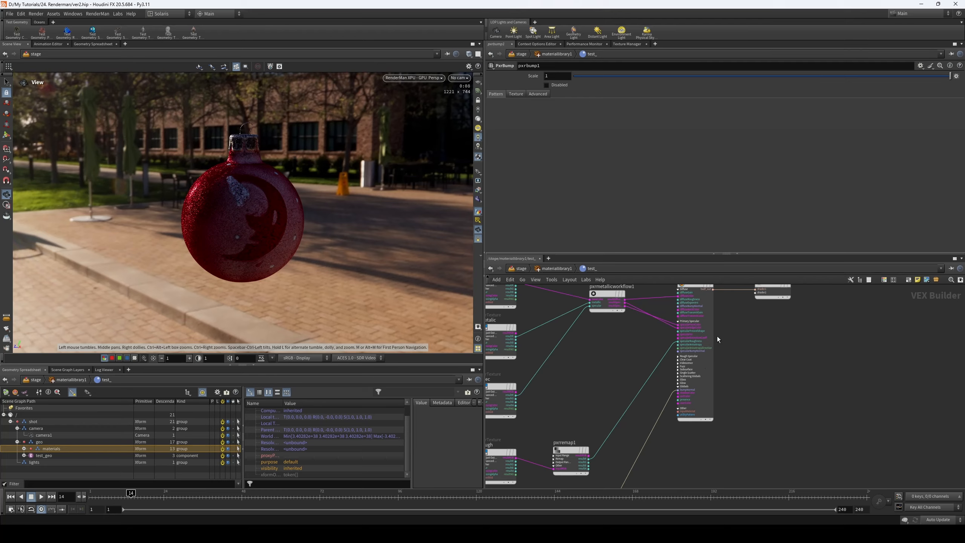
pyautogui.moveTo(625, 371); pyautogui.dragTo(694, 283, button='middle')
pyautogui.moveTo(685, 383); pyautogui.dragTo(709, 336, button='middle')
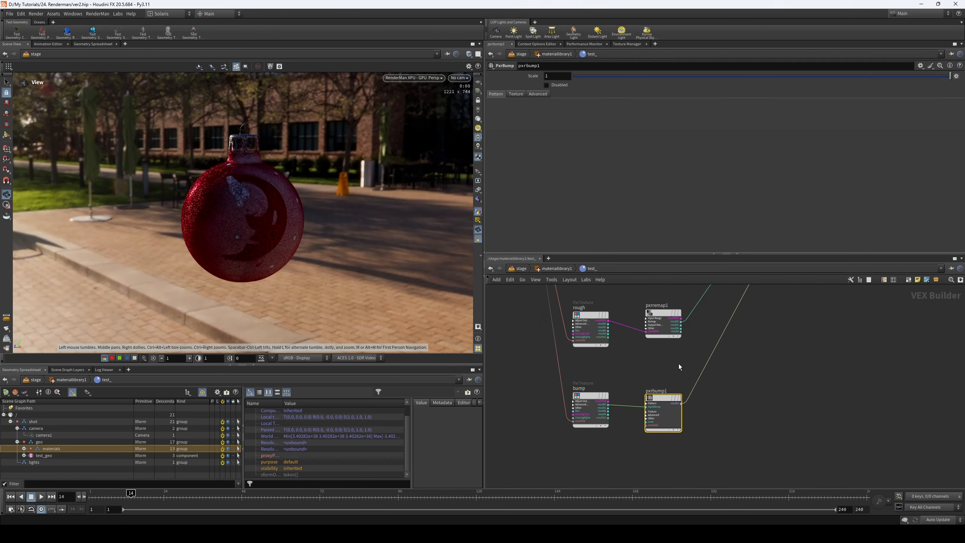
# - Add a PxrNormalMap node below the bump texture
pyautogui.moveTo(679, 425); pyautogui.dragTo(676, 383, button='middle')
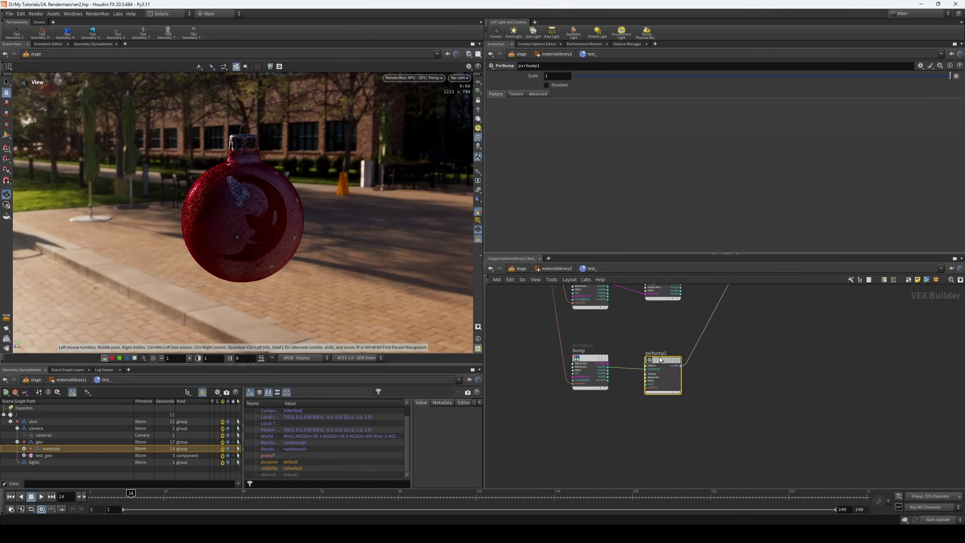
pyautogui.press('Tab')
pyautogui.write('nor')
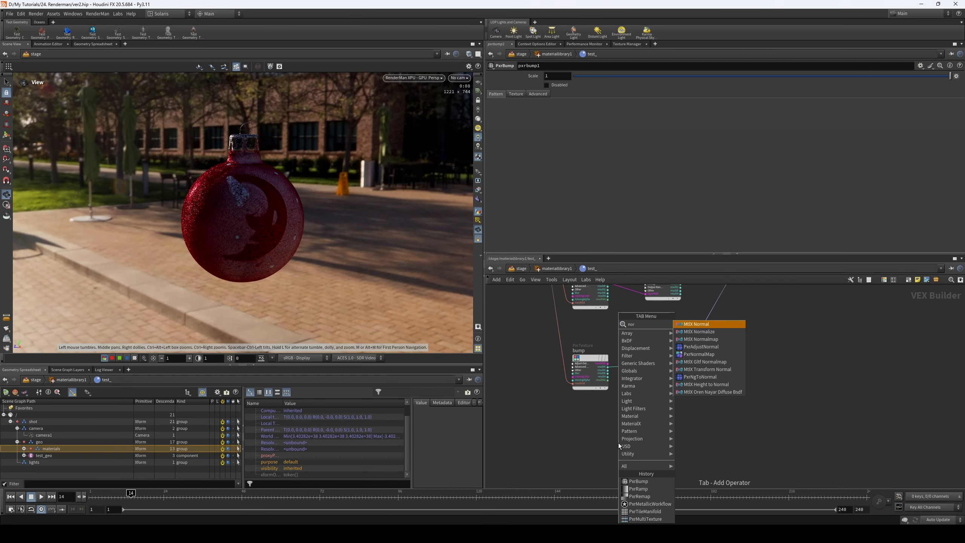
pyautogui.click(727, 354)
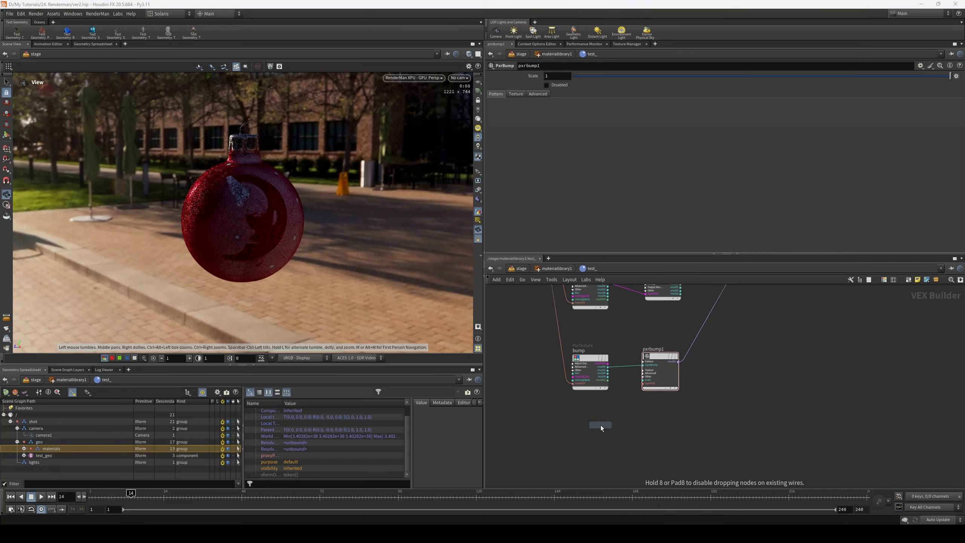
pyautogui.click(599, 427)
pyautogui.moveTo(598, 427); pyautogui.dragTo(591, 420)
pyautogui.scroll(2, 630, 409)
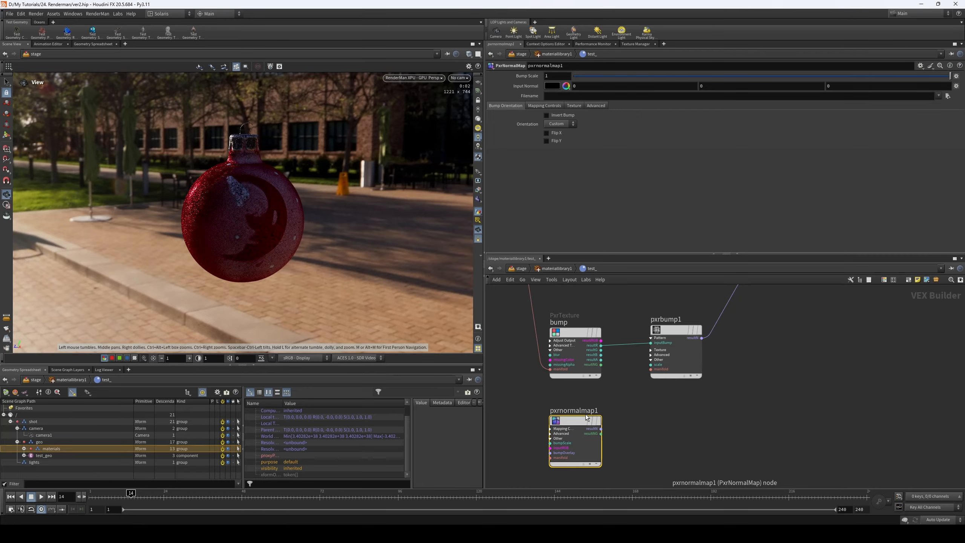
# - Load NormalDirectX.jpg into pxrnormalmap1 and set its Color Space to data
pyautogui.click(947, 96)
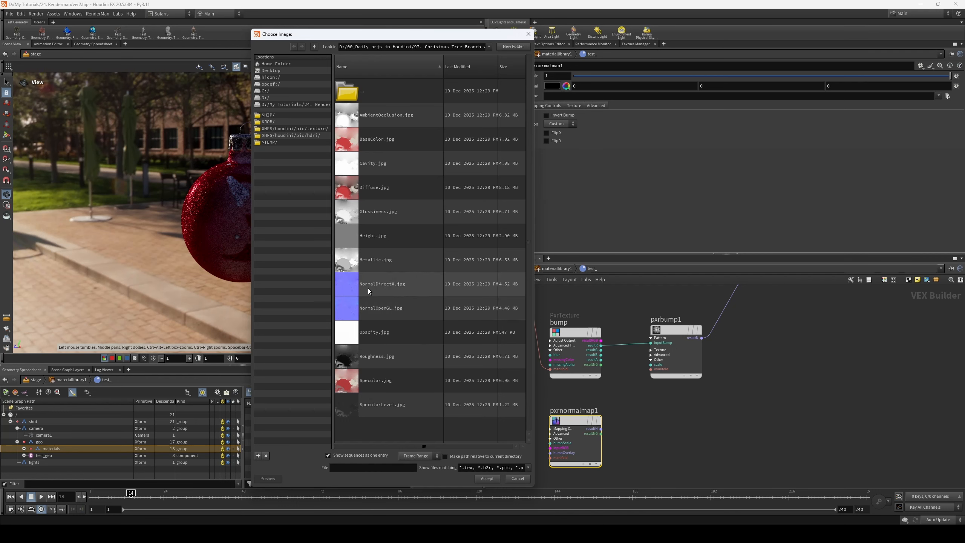
pyautogui.click(393, 286)
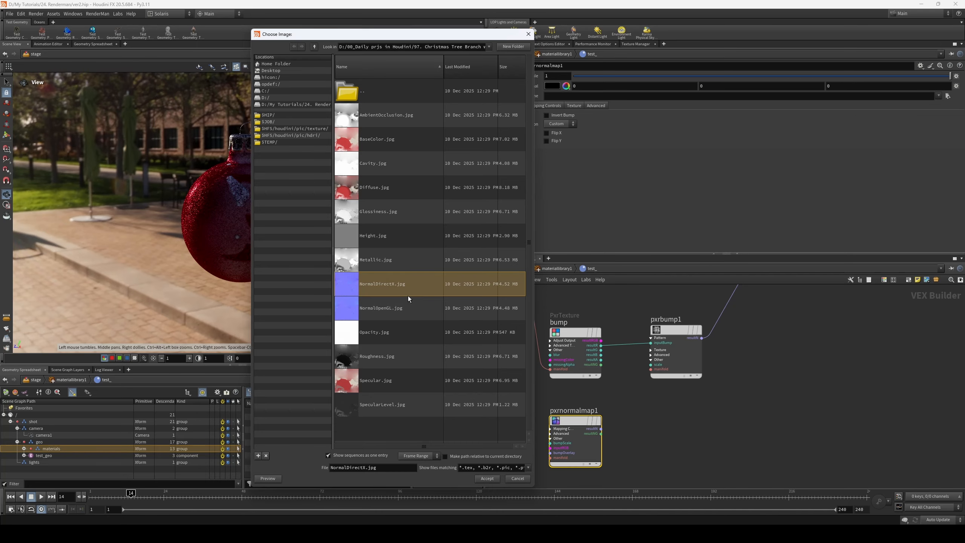
pyautogui.click(485, 479)
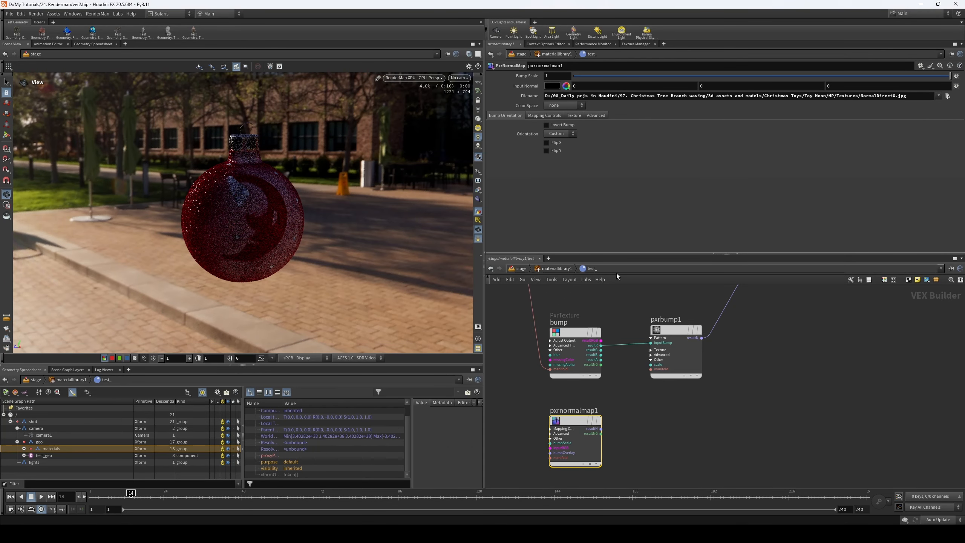
pyautogui.click(558, 105)
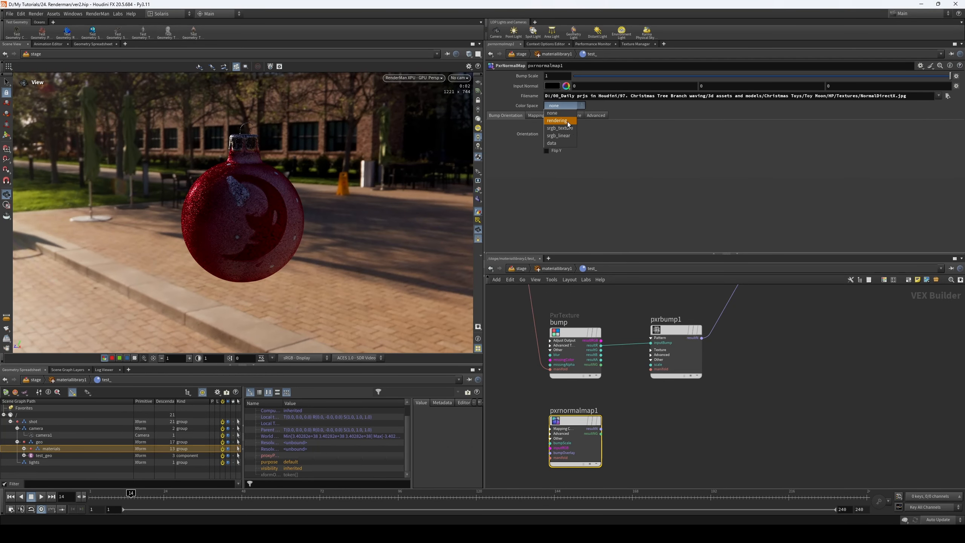
pyautogui.click(565, 143)
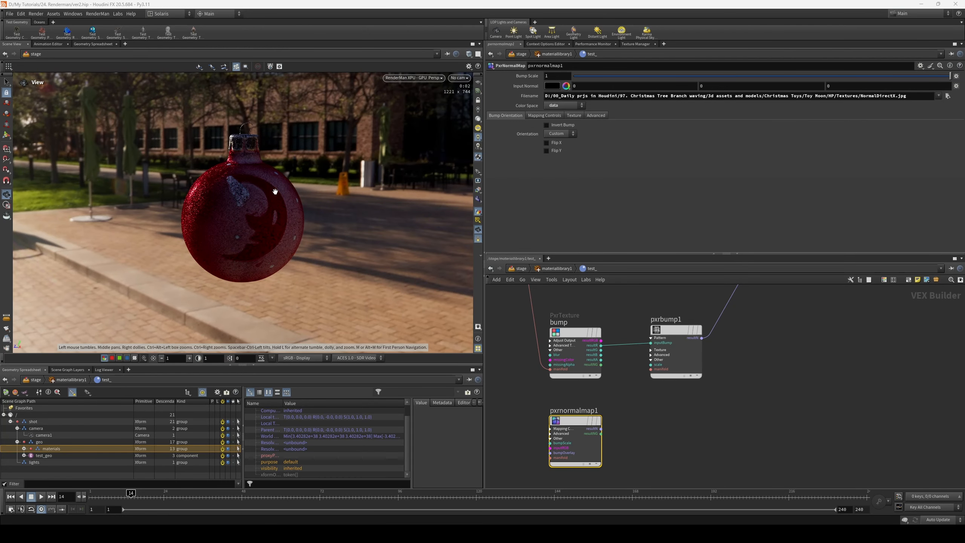
# - Try a weaker bump by setting pxrbump1's Scale to 0.1 and to 0.05
pyautogui.moveTo(698, 418); pyautogui.dragTo(668, 416, button='middle')
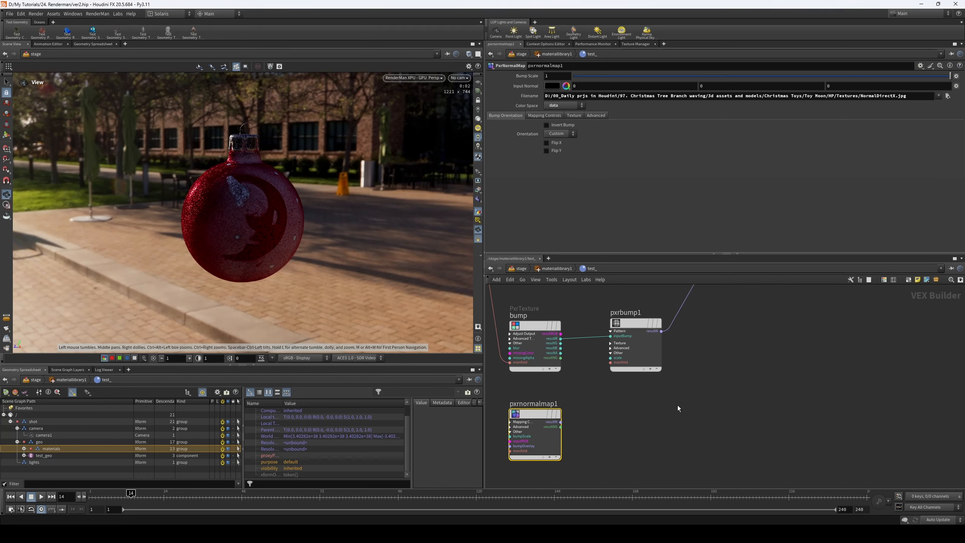
pyautogui.click(635, 325)
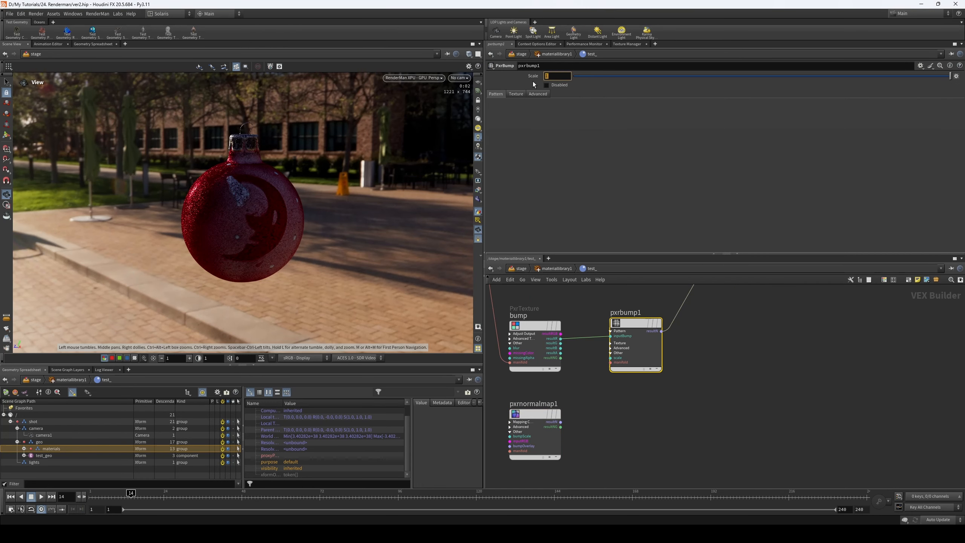
pyautogui.click(617, 295)
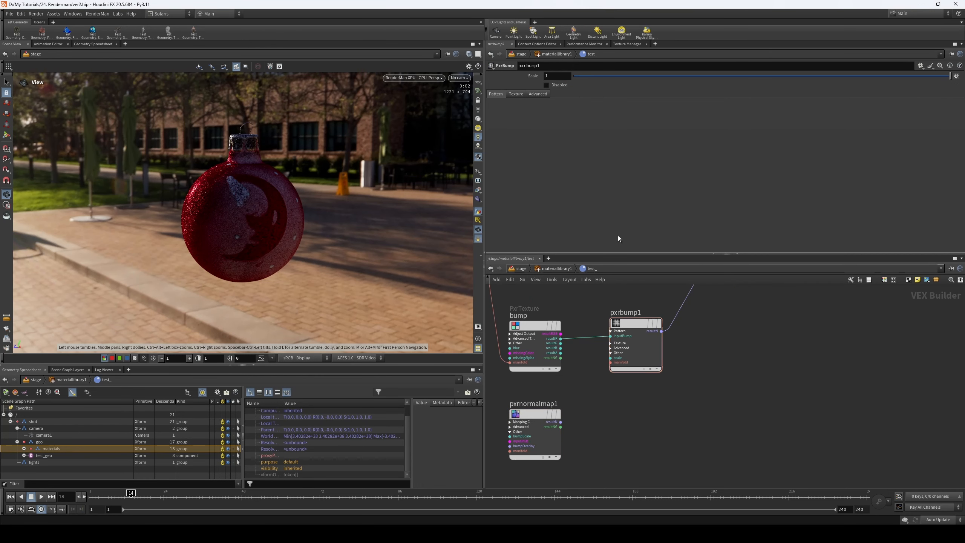
pyautogui.click(631, 324)
pyautogui.write('0.1')
pyautogui.press('Return')
pyautogui.click(558, 76)
pyautogui.write('05')
pyautogui.press('Return')
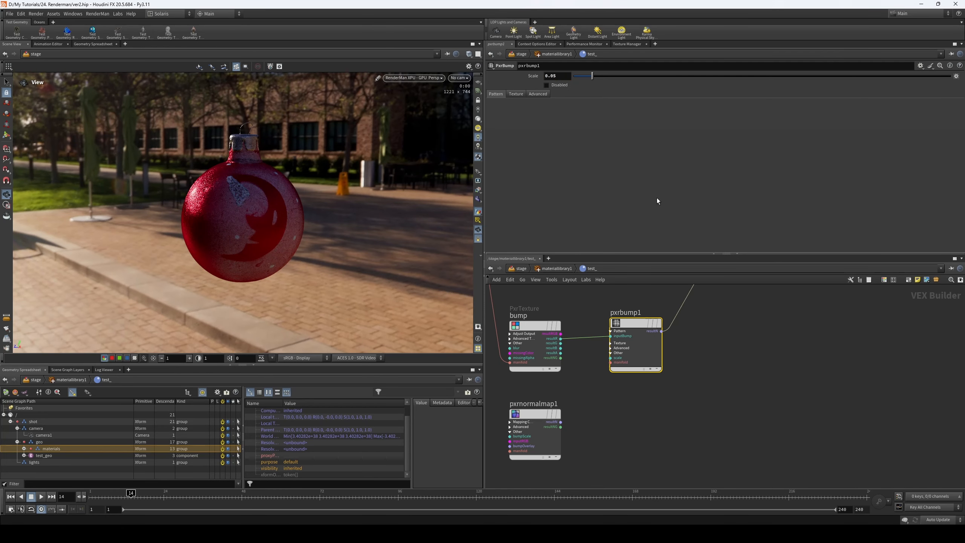
# - Restore the Scale of pxrbump1 to 1
pyautogui.moveTo(560, 76); pyautogui.dragTo(476, 82)
pyautogui.write('1')
pyautogui.press('Return')
# - Add a PxrBumpMixer node beside pxrbump1
pyautogui.click(821, 402)
pyautogui.press('Tab')
pyautogui.press('capslock')
pyautogui.press('capslock')
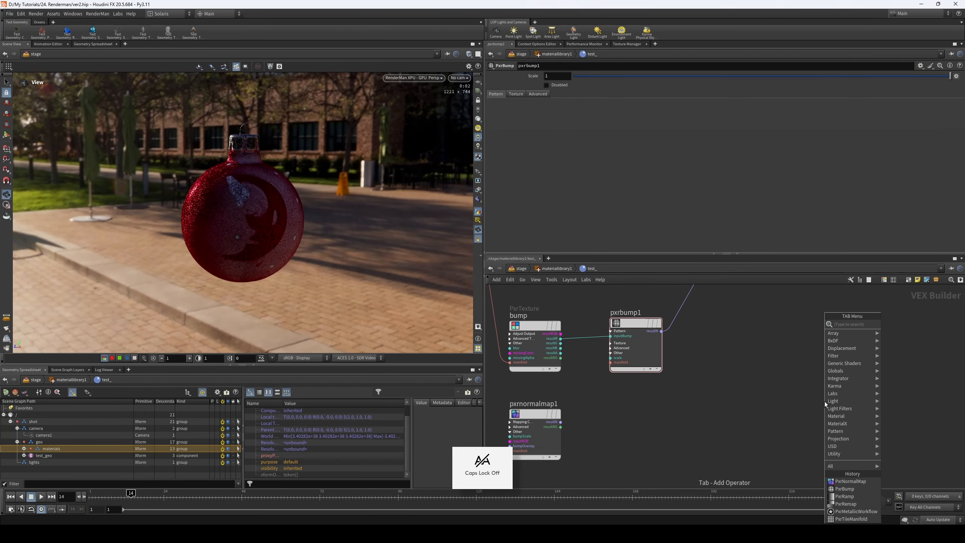
pyautogui.write('bum')
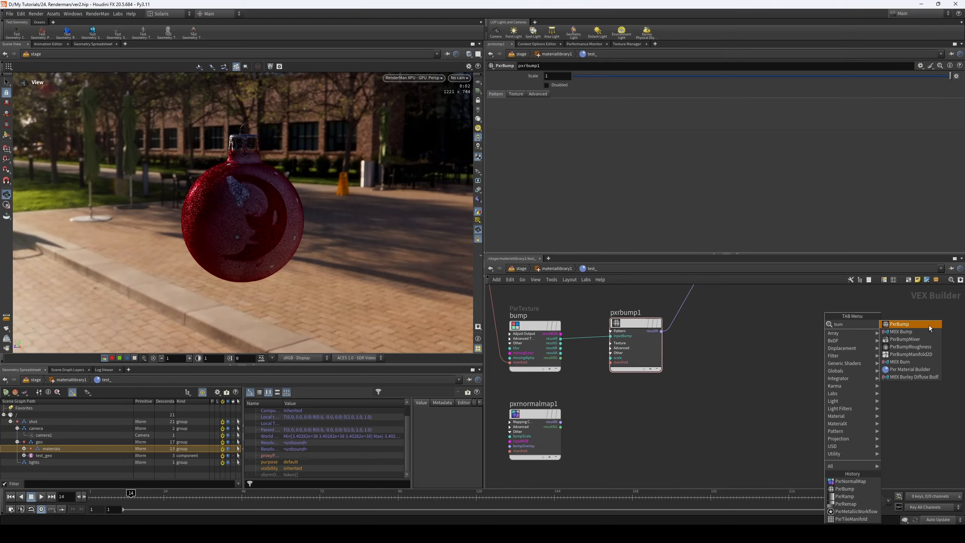
pyautogui.click(924, 337)
pyautogui.moveTo(780, 324); pyautogui.dragTo(760, 324)
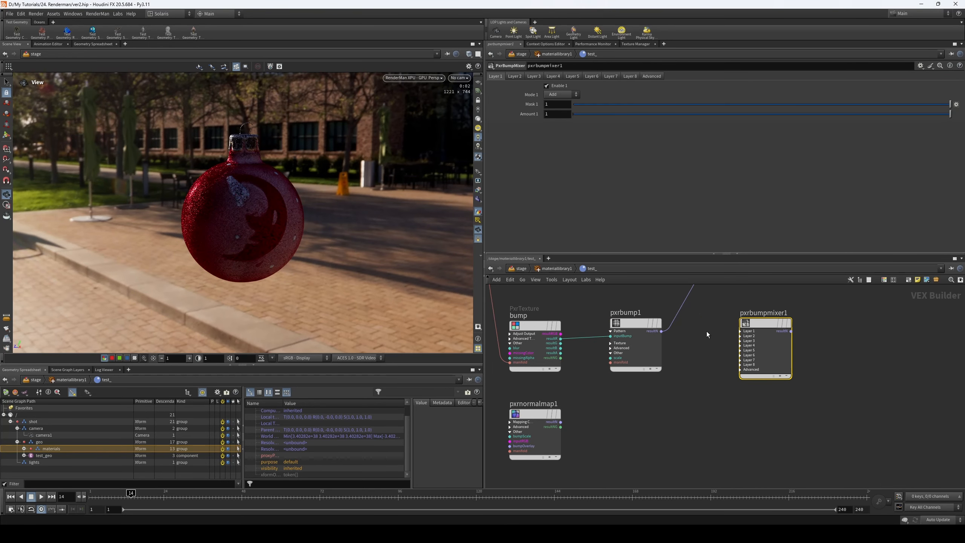
# - Arrange the normal map beneath pxrbump1 with the bump mixer closer beside it, and expand the mixer's Layer 1 and Layer 2 inputs
pyautogui.moveTo(535, 411); pyautogui.dragTo(640, 403)
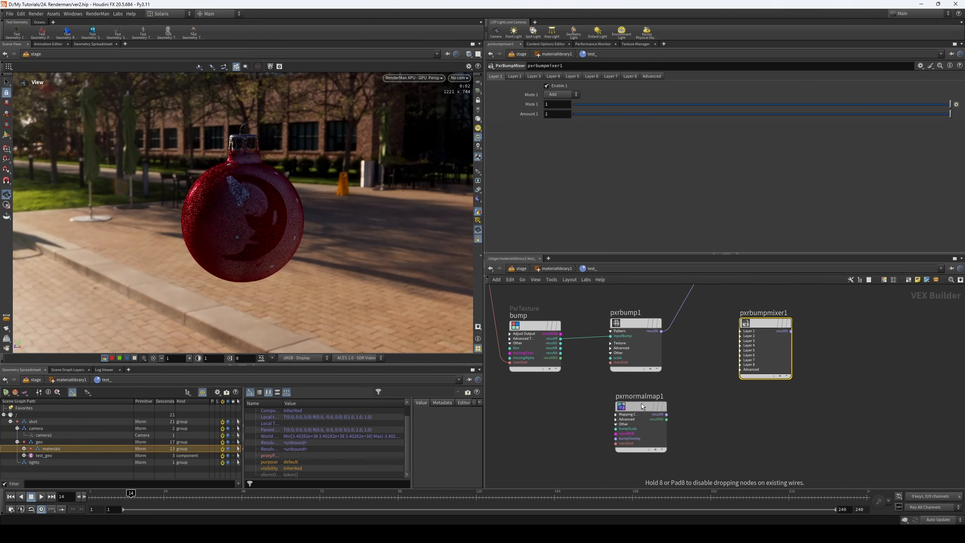
pyautogui.moveTo(758, 323); pyautogui.dragTo(738, 322)
pyautogui.click(720, 331)
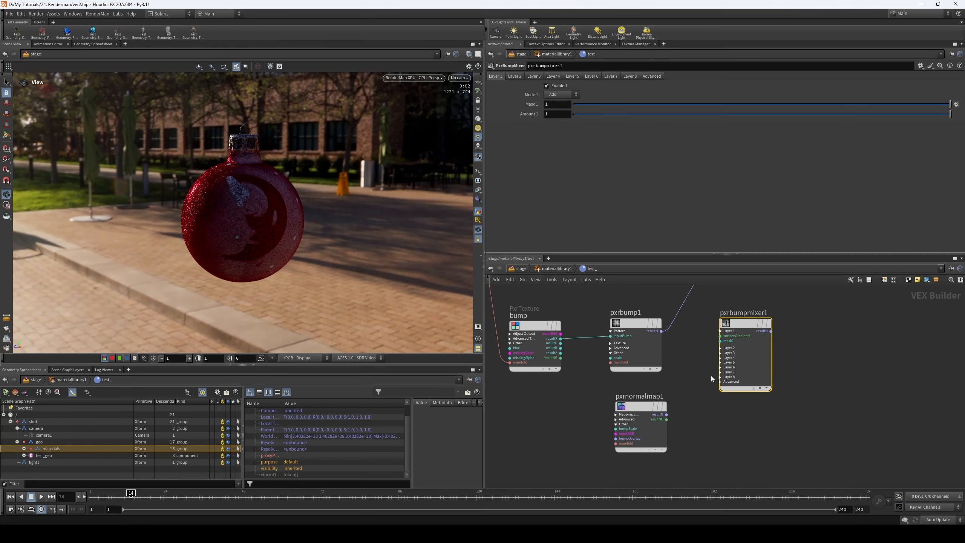
pyautogui.click(720, 352)
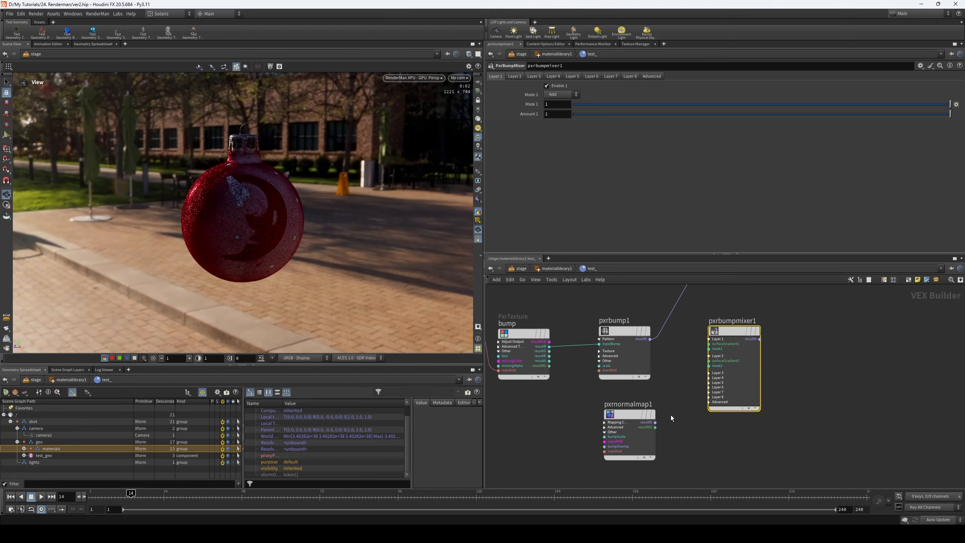
pyautogui.scroll(5, 672, 408)
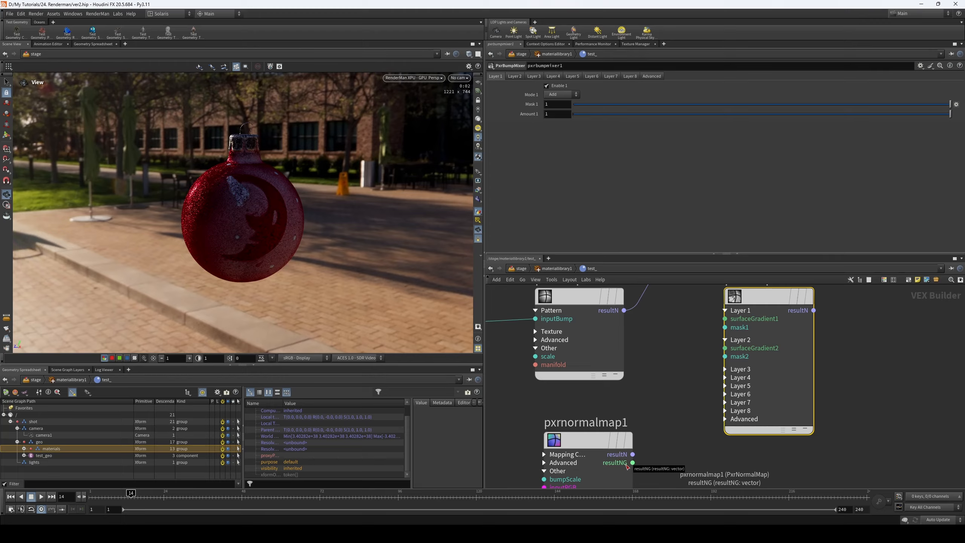
# - Connect the bump texture's resultNG to the mixer's surfaceGradient1 and pxrnormalmap1's resultNG to surfaceGradient2
pyautogui.moveTo(632, 462); pyautogui.dragTo(668, 450)
pyautogui.press('Escape')
pyautogui.scroll(-5, 686, 374)
pyautogui.scroll(3, 575, 354)
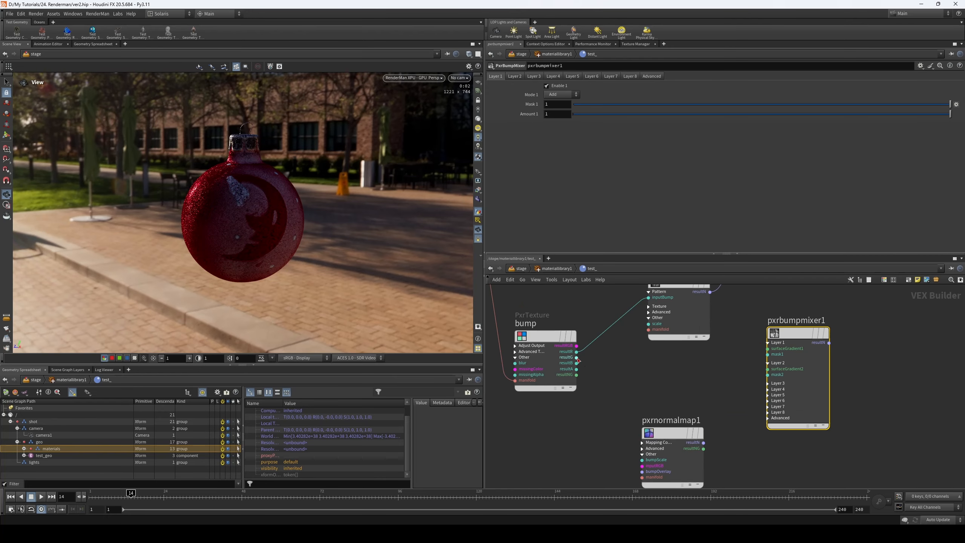
pyautogui.moveTo(576, 351); pyautogui.dragTo(771, 350)
pyautogui.click(680, 455)
pyautogui.click(744, 375)
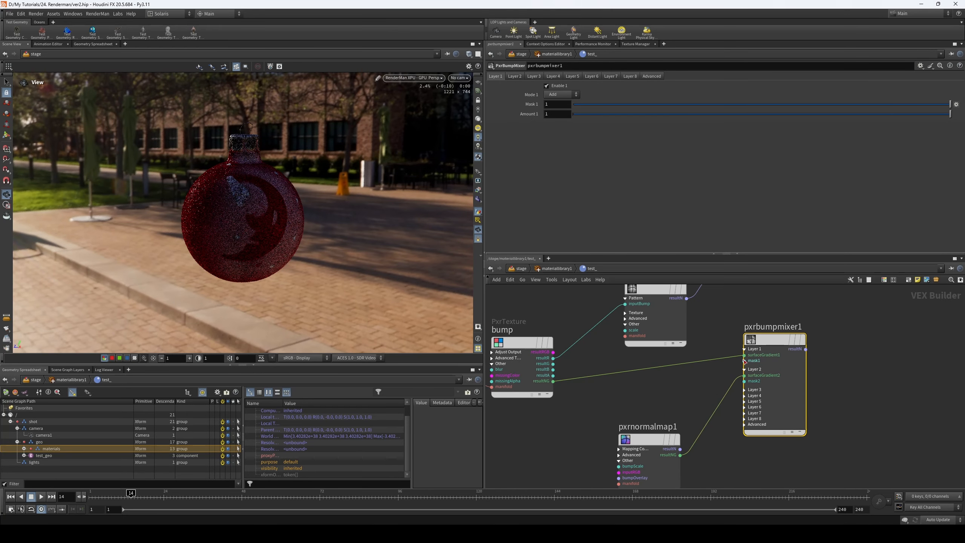
# - Connect the bump mixer's resultN output to the bump input of the PxrSurface shader
pyautogui.moveTo(805, 352); pyautogui.dragTo(744, 391, button='middle')
pyautogui.click(745, 388)
pyautogui.scroll(-2, 782, 347)
pyautogui.moveTo(790, 357); pyautogui.dragTo(741, 432, button='middle')
pyautogui.click(727, 325)
pyautogui.moveTo(747, 366); pyautogui.dragTo(796, 306, button='middle')
pyautogui.moveTo(767, 418); pyautogui.dragTo(776, 366, button='middle')
pyautogui.moveTo(731, 340); pyautogui.dragTo(726, 355)
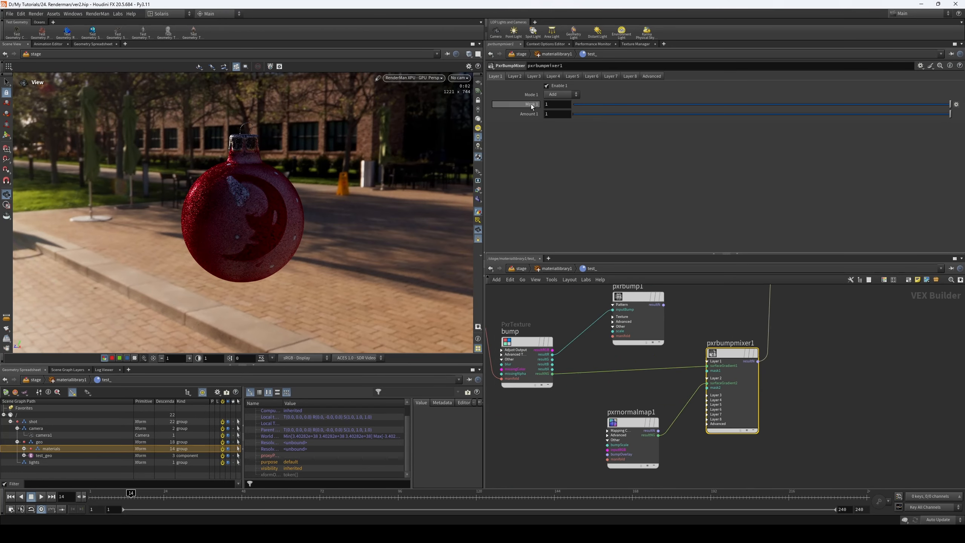
pyautogui.click(553, 88)
pyautogui.click(505, 76)
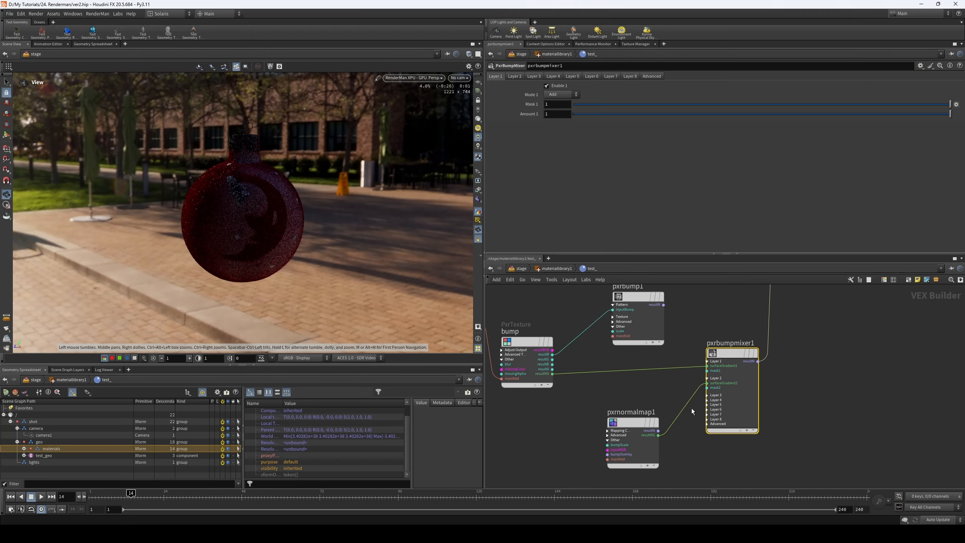
# - Set the Bump Scale of pxrnormalmap1 to 0.1
pyautogui.click(654, 420)
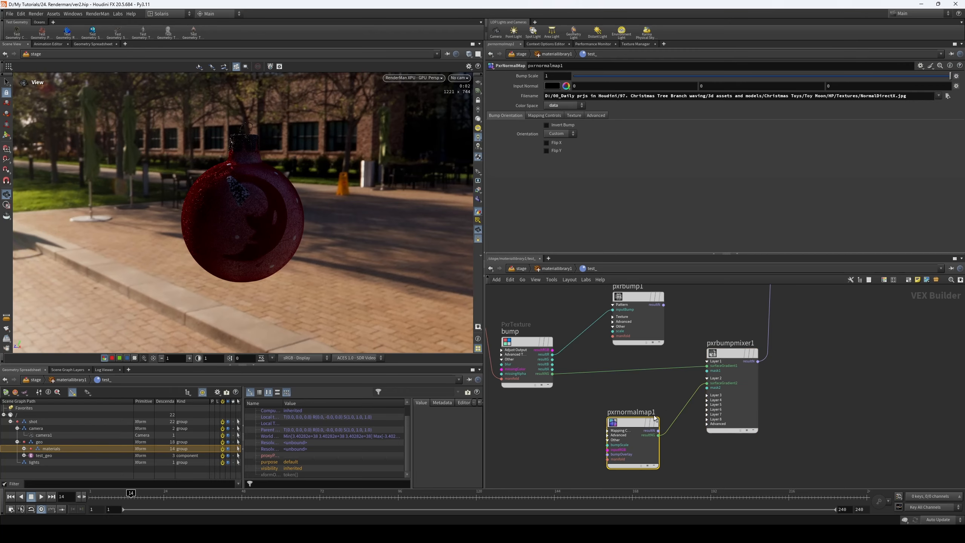
pyautogui.doubleClick(563, 75)
pyautogui.write('0')
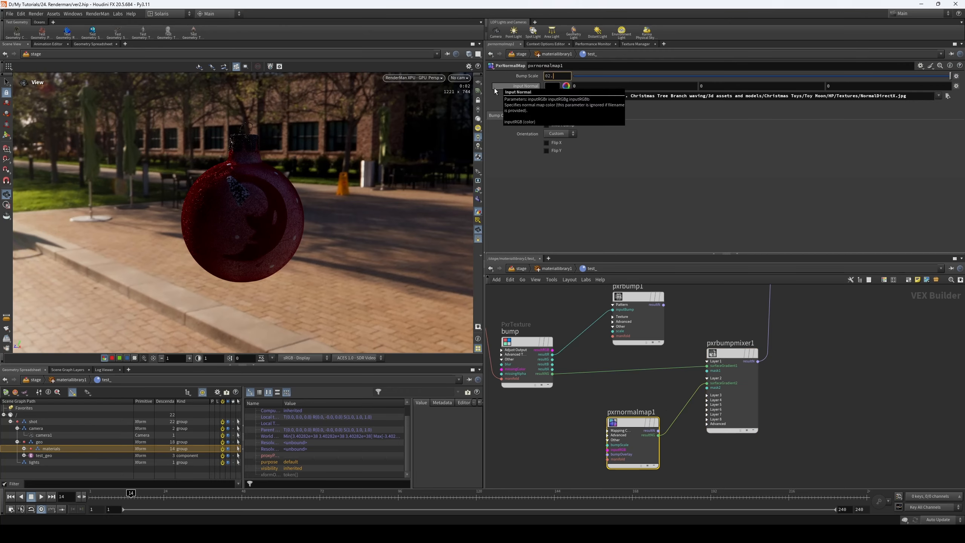
pyautogui.write('.1')
pyautogui.press('Return')
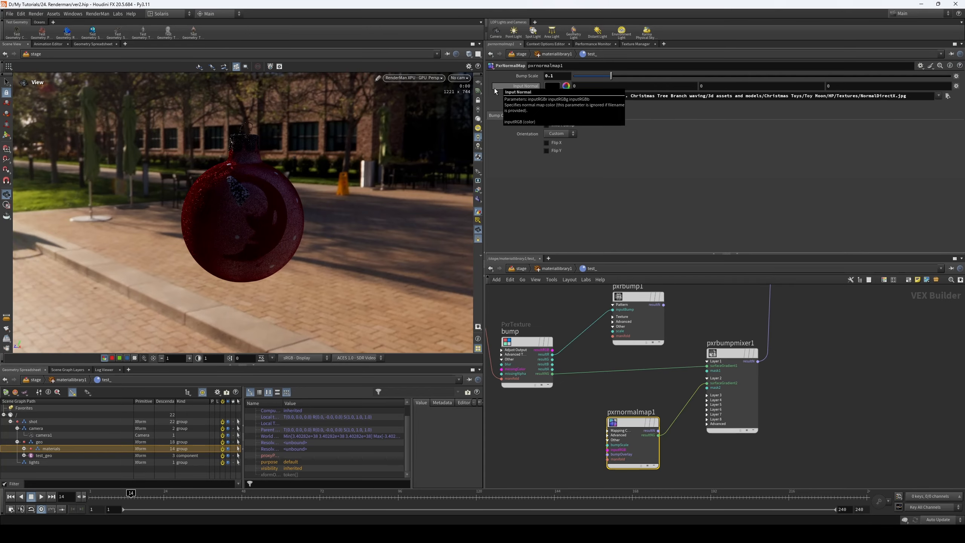
# - Try Mask 1 values of 0.1 and 0.05 in the bump mixer's Layer 1
pyautogui.click(544, 341)
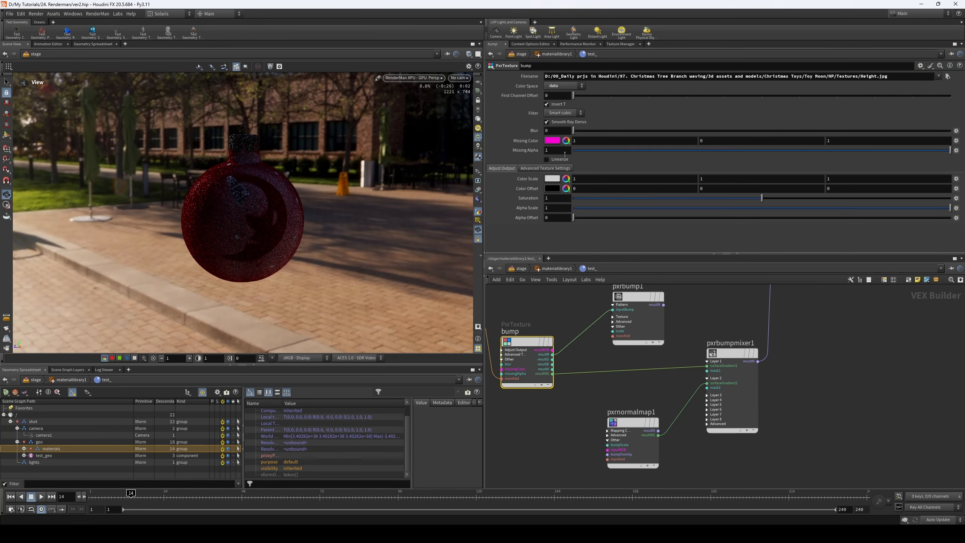
pyautogui.click(729, 352)
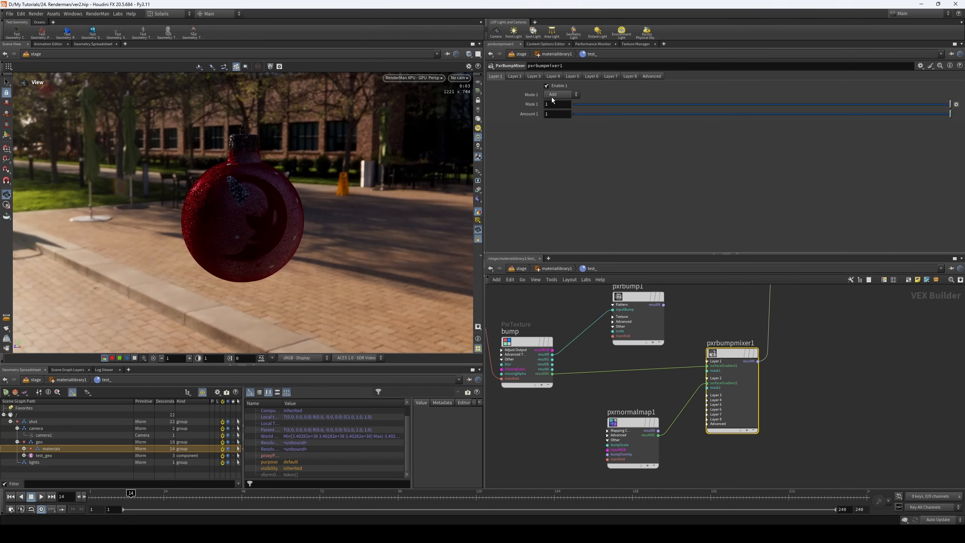
pyautogui.click(557, 104)
pyautogui.write('0.1')
pyautogui.press('Return')
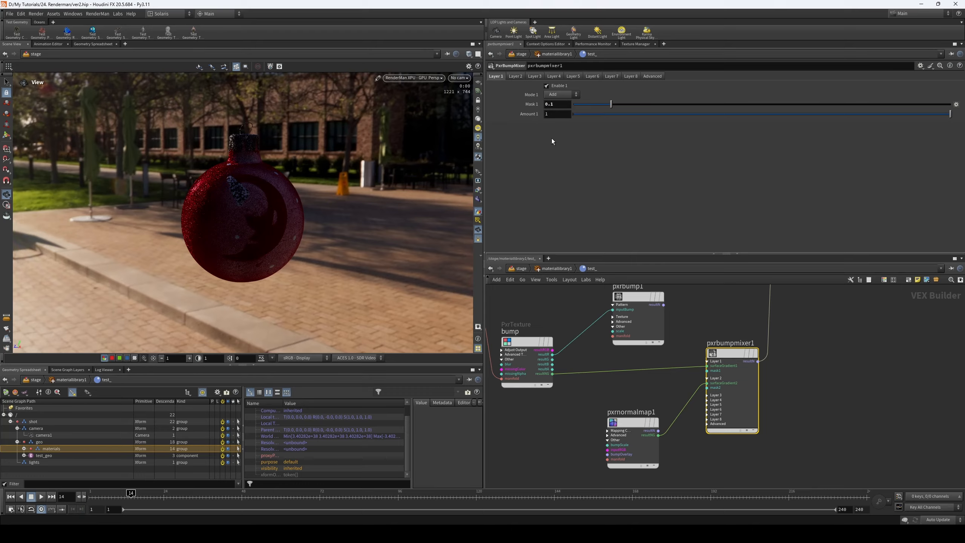
pyautogui.moveTo(539, 104); pyautogui.dragTo(532, 108)
pyautogui.write('0.05')
pyautogui.press('Return')
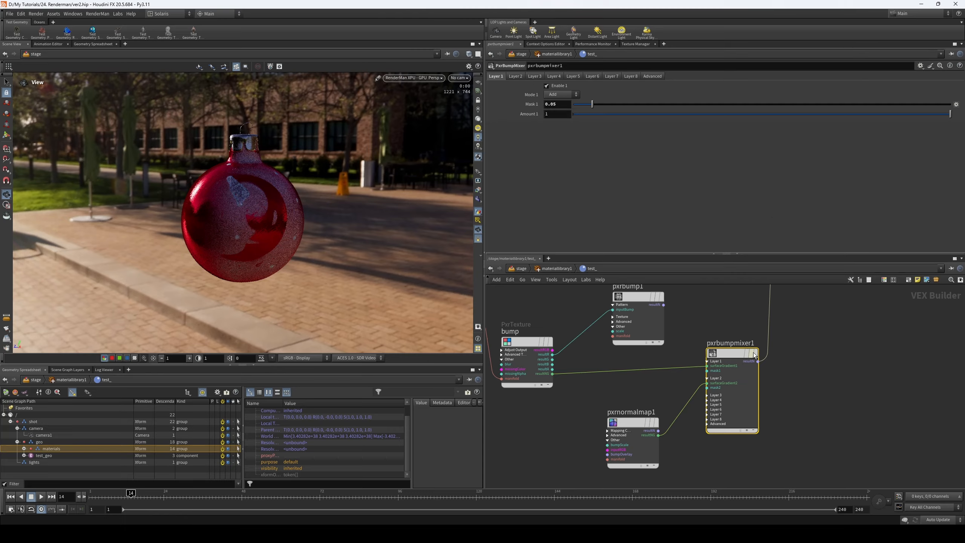
# - Compare the ornament from another angle and lower the bump mixer's Mask 1 to 0.03
pyautogui.click(515, 76)
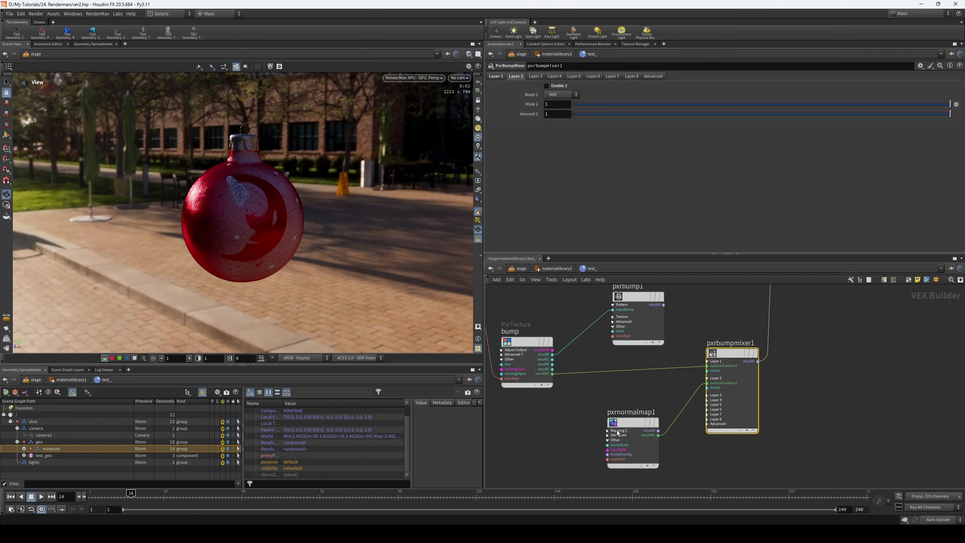
pyautogui.click(495, 76)
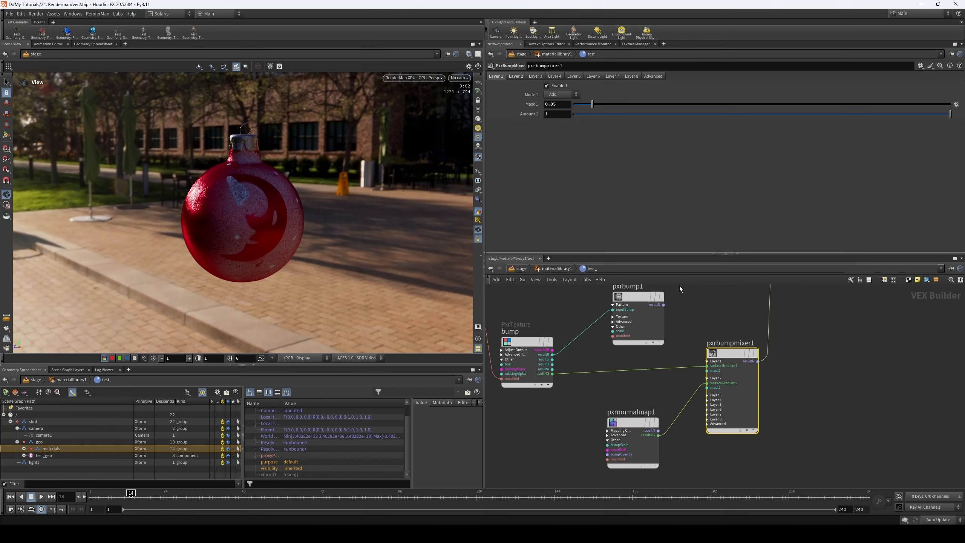
pyautogui.moveTo(275, 210); pyautogui.dragTo(266, 192)
pyautogui.moveTo(591, 104); pyautogui.dragTo(584, 110)
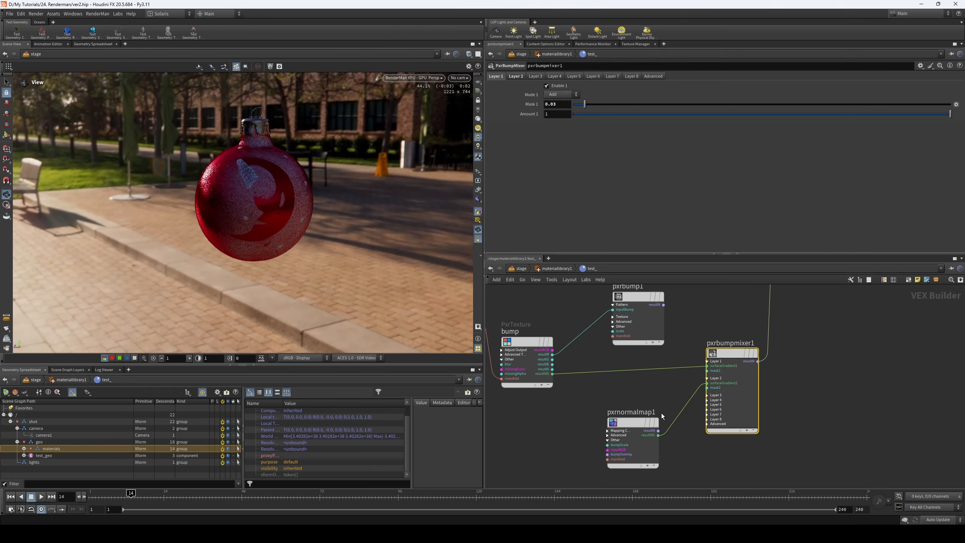
# - Restore the Bump Scale of pxrnormalmap1 to 1
pyautogui.click(644, 439)
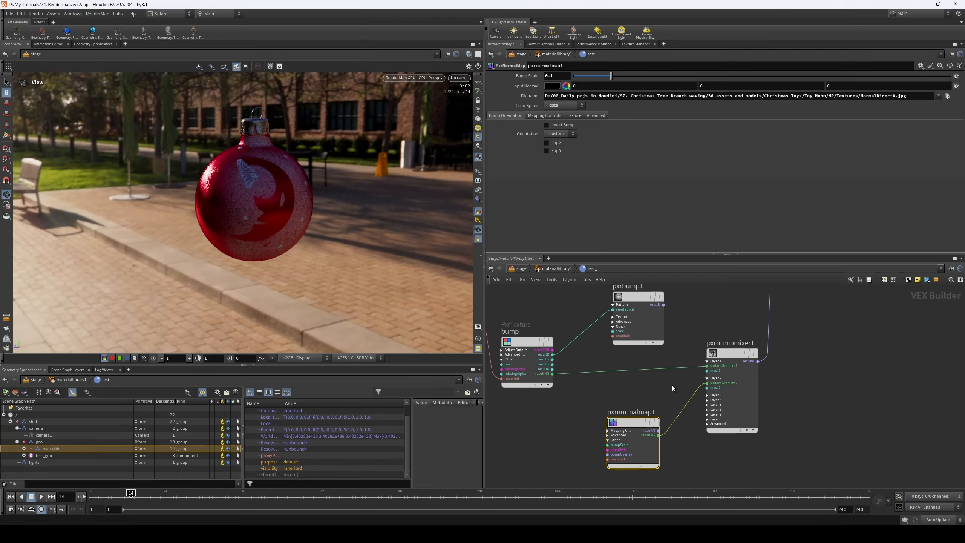
pyautogui.click(722, 371)
pyautogui.click(523, 78)
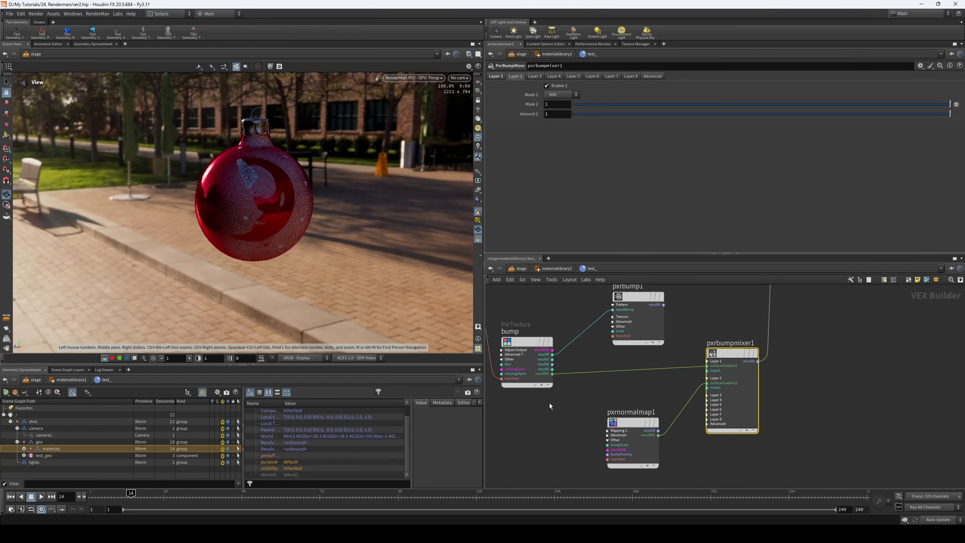
pyautogui.click(633, 422)
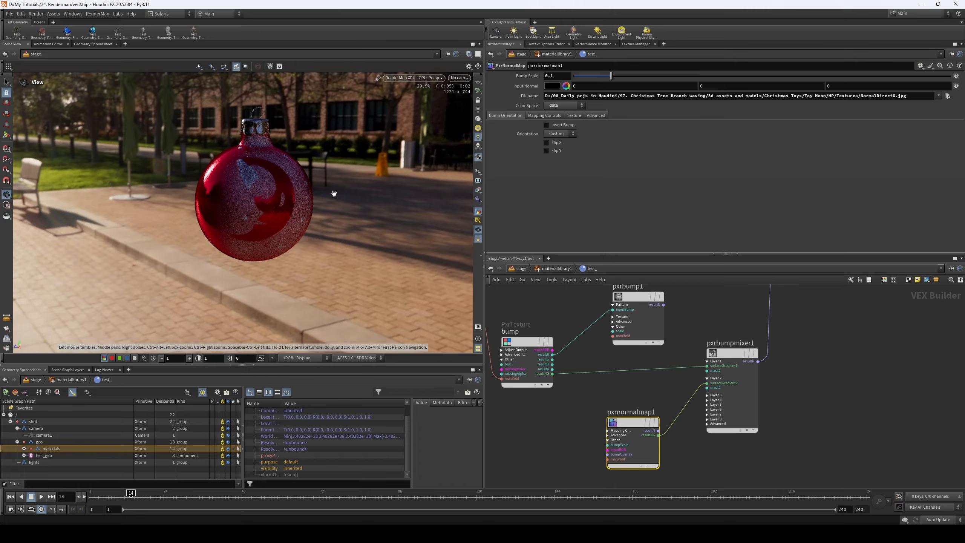
pyautogui.moveTo(272, 204); pyautogui.dragTo(366, 229)
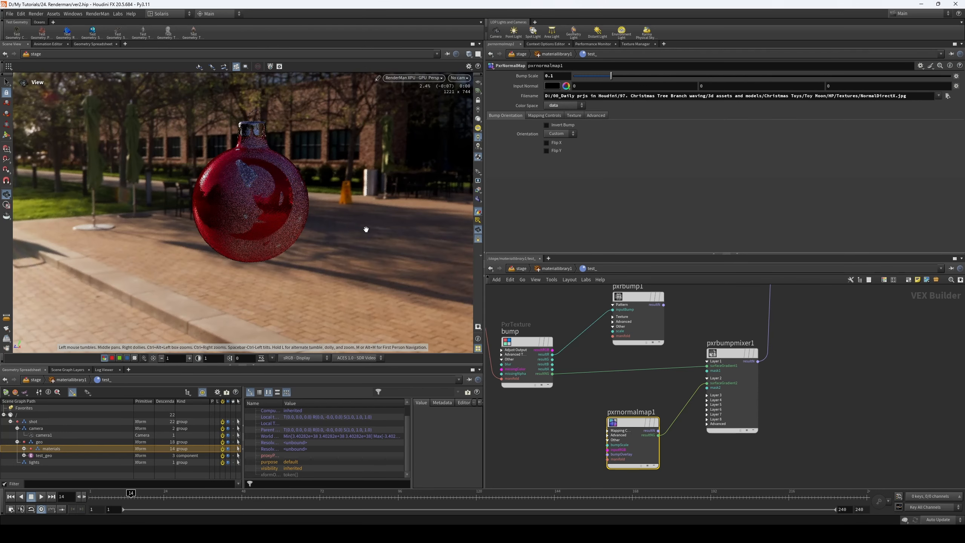
pyautogui.moveTo(561, 78); pyautogui.dragTo(463, 94)
pyautogui.write('1')
pyautogui.press('Return')
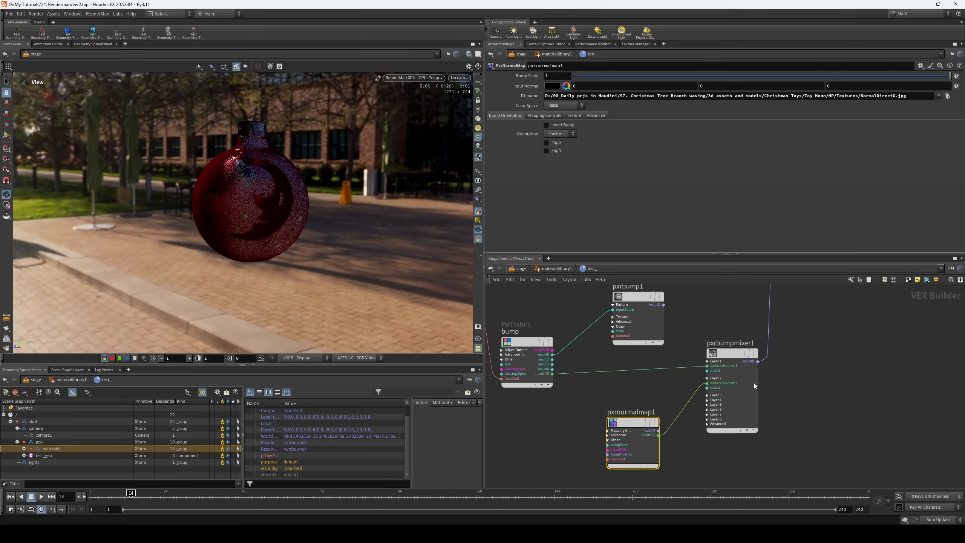
# - Set Amount 2 in the bump mixer's Layer 2 to 0.1 and check the ornament from another angle
pyautogui.click(721, 378)
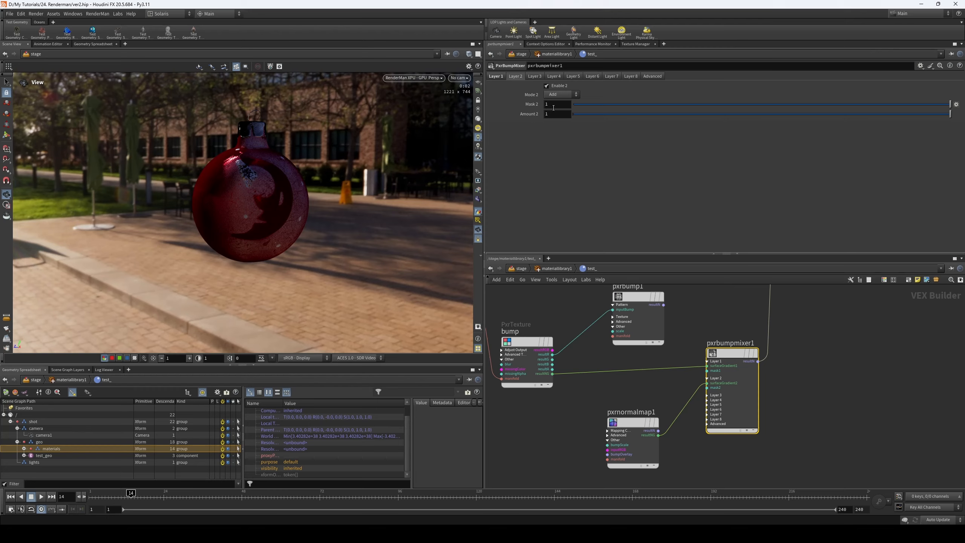
pyautogui.write('0.1')
pyautogui.press('Return')
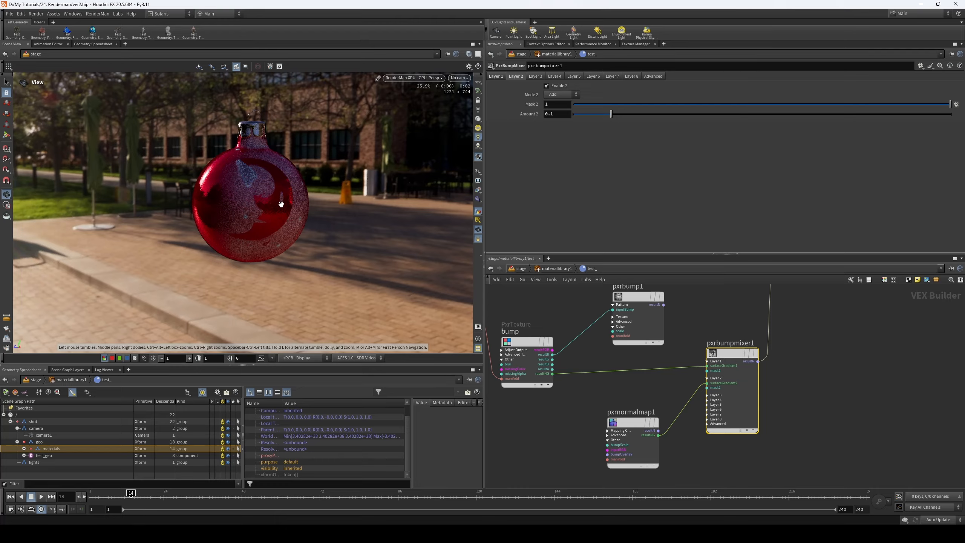
pyautogui.click(496, 77)
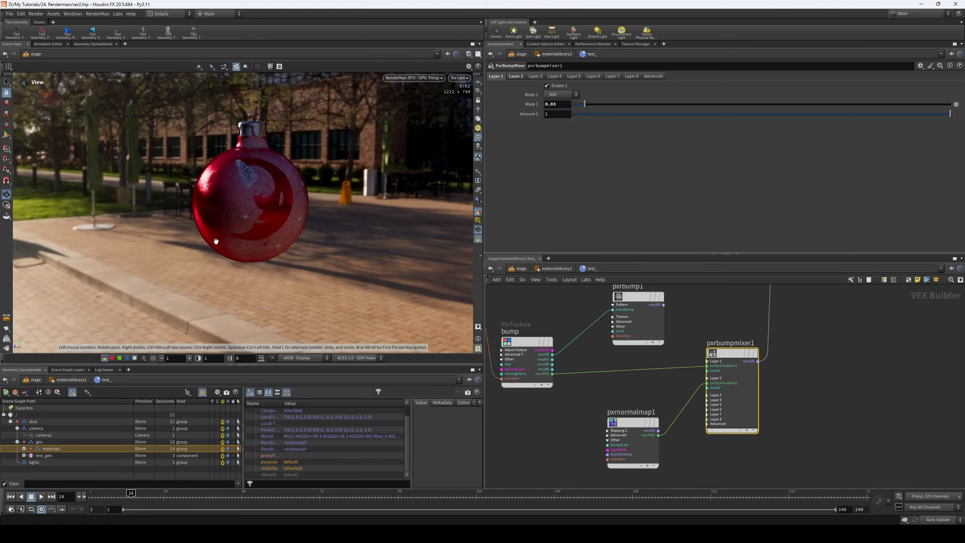
pyautogui.moveTo(288, 207); pyautogui.dragTo(316, 208)
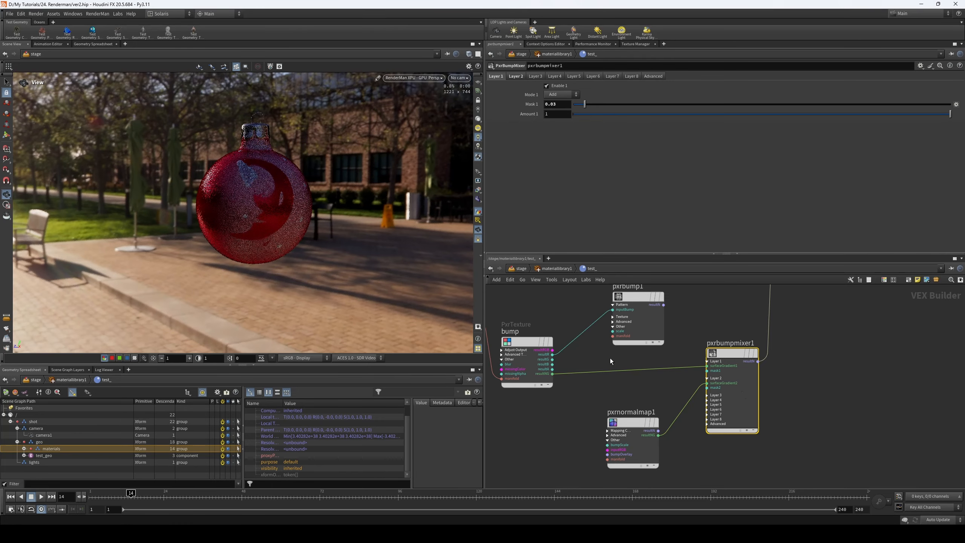
# - Delete the pxrbump1 node and move pxrnormalmap1 under the bump texture with the bump mixer close beside them
pyautogui.scroll(-2, 826, 388)
pyautogui.click(686, 365)
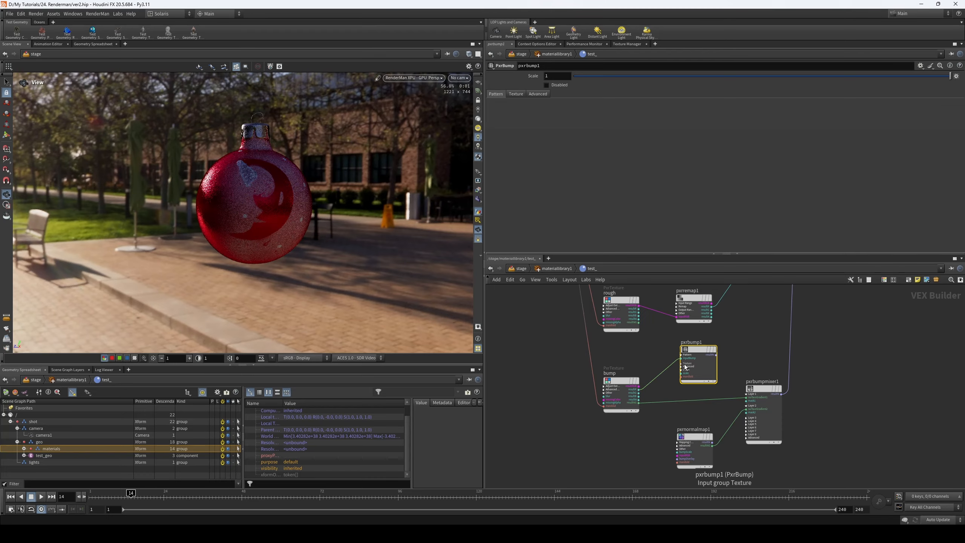
pyautogui.press('Delete')
pyautogui.moveTo(698, 436); pyautogui.dragTo(624, 433)
pyautogui.moveTo(759, 387); pyautogui.dragTo(699, 380)
# - Review the whole material network and examine which texture maps are available in the color texture's folder
pyautogui.scroll(-3, 828, 342)
pyautogui.moveTo(847, 347); pyautogui.dragTo(751, 402, button='middle')
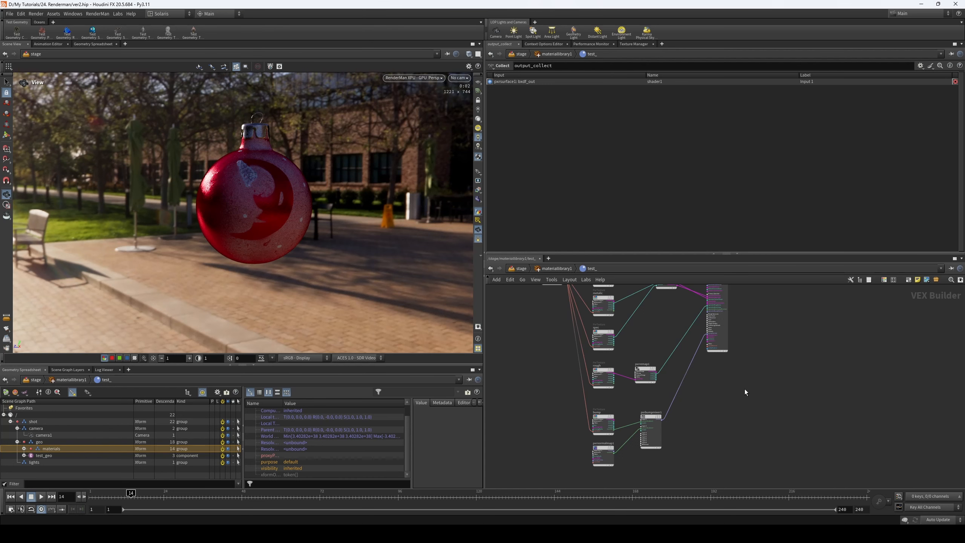
pyautogui.scroll(-1, 745, 389)
pyautogui.moveTo(735, 364); pyautogui.dragTo(732, 383, button='middle')
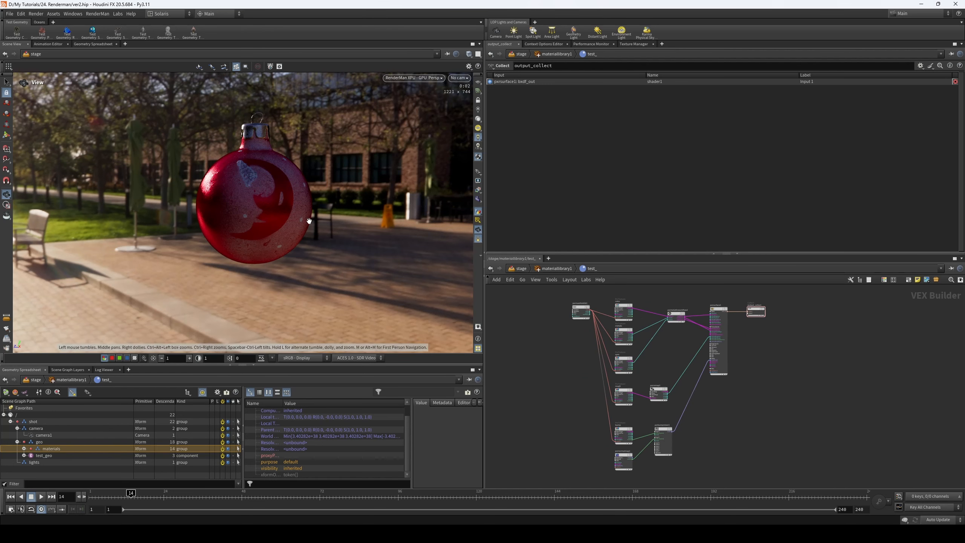
pyautogui.scroll(1, 677, 349)
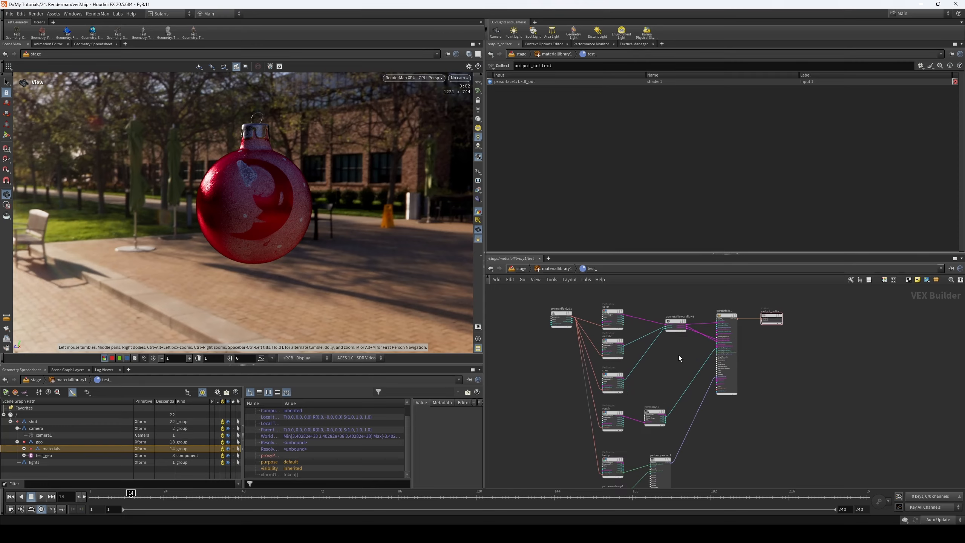
pyautogui.scroll(1, 680, 353)
pyautogui.moveTo(680, 356); pyautogui.dragTo(664, 387, button='middle')
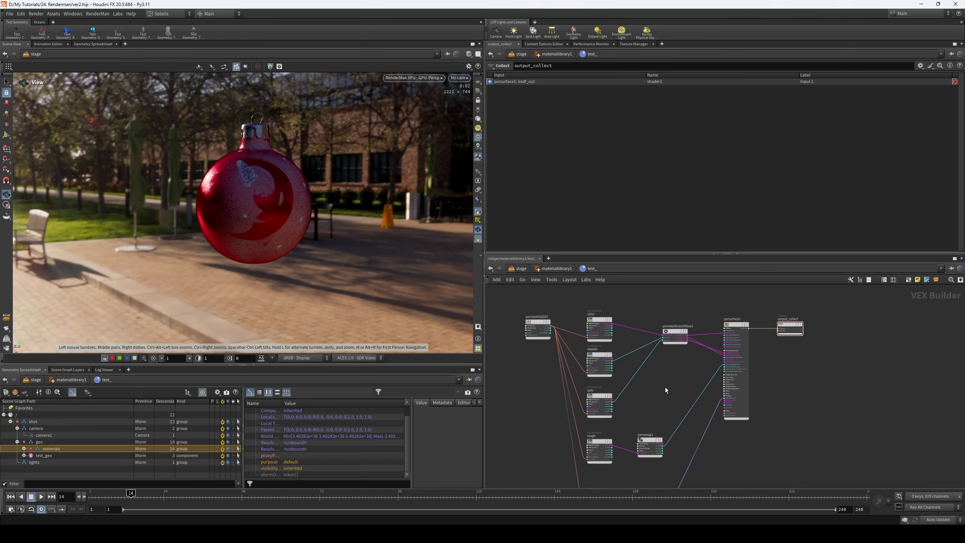
pyautogui.click(611, 320)
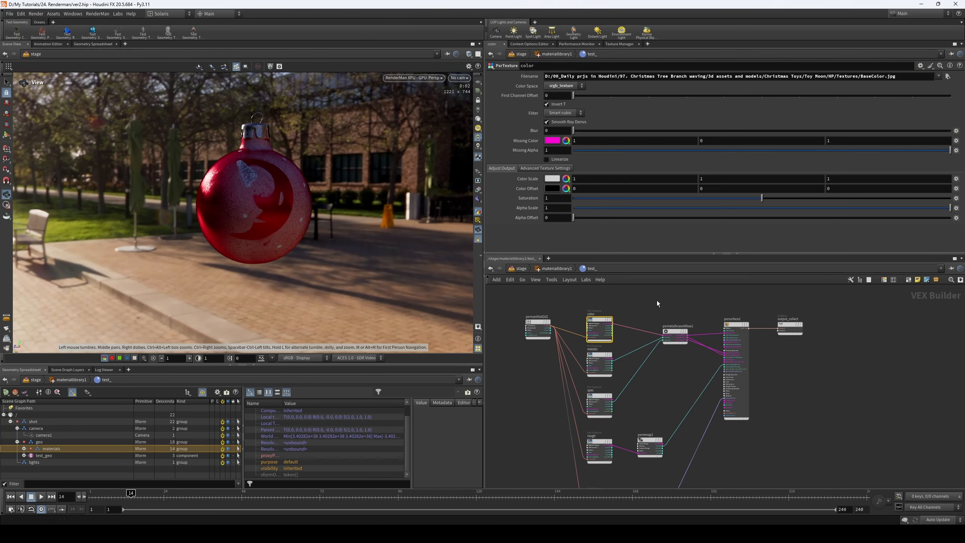
pyautogui.click(947, 76)
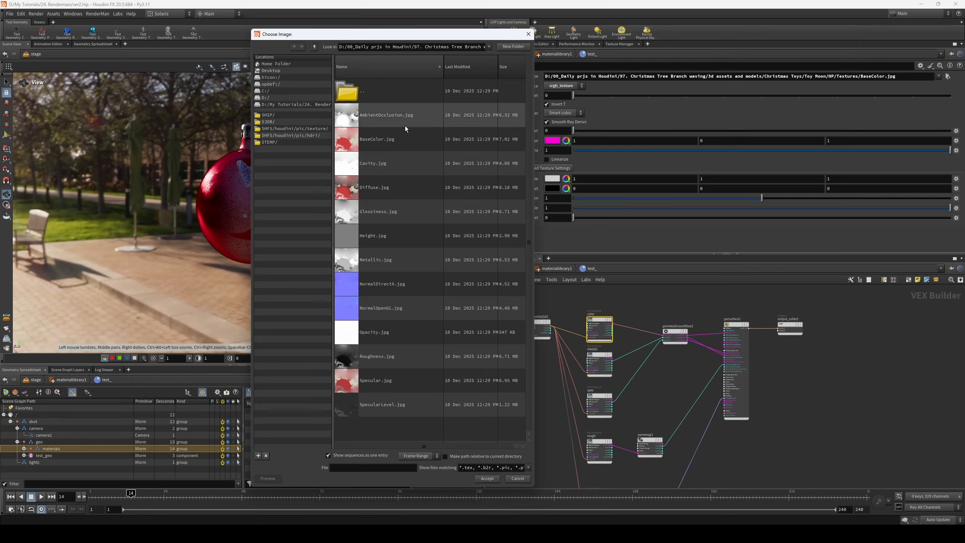
pyautogui.click(528, 34)
# - Duplicate the color texture node above the original and rename the copy AO
pyautogui.scroll(2, 612, 309)
pyautogui.moveTo(612, 309); pyautogui.dragTo(626, 334, button='middle')
pyautogui.keyDown('alt'); pyautogui.moveTo(602, 362); pyautogui.dragTo(603, 305); pyautogui.keyUp('alt')
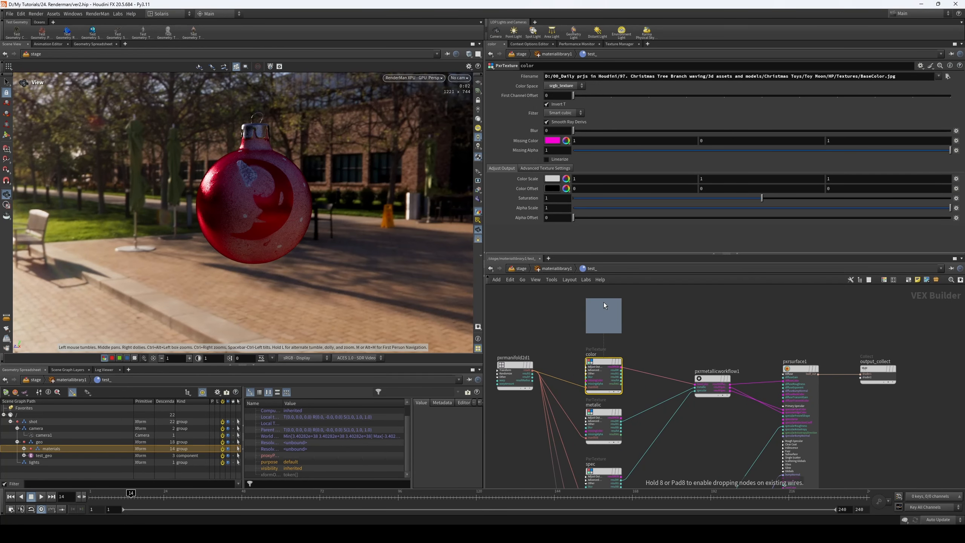
pyautogui.moveTo(644, 316); pyautogui.dragTo(645, 328, button='middle')
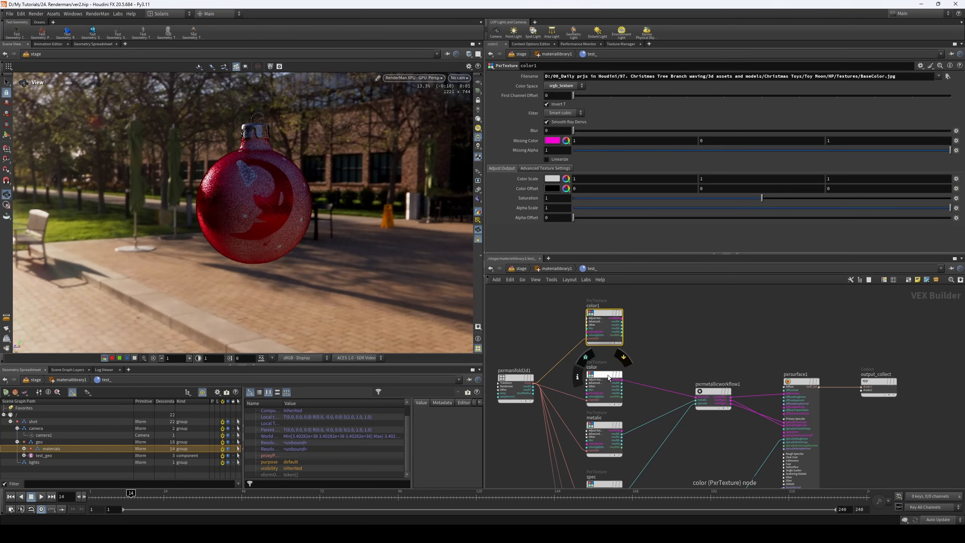
pyautogui.moveTo(608, 374); pyautogui.dragTo(606, 362)
pyautogui.moveTo(605, 315); pyautogui.dragTo(606, 309)
pyautogui.doubleClick(593, 300)
pyautogui.write('AO')
pyautogui.press('Return')
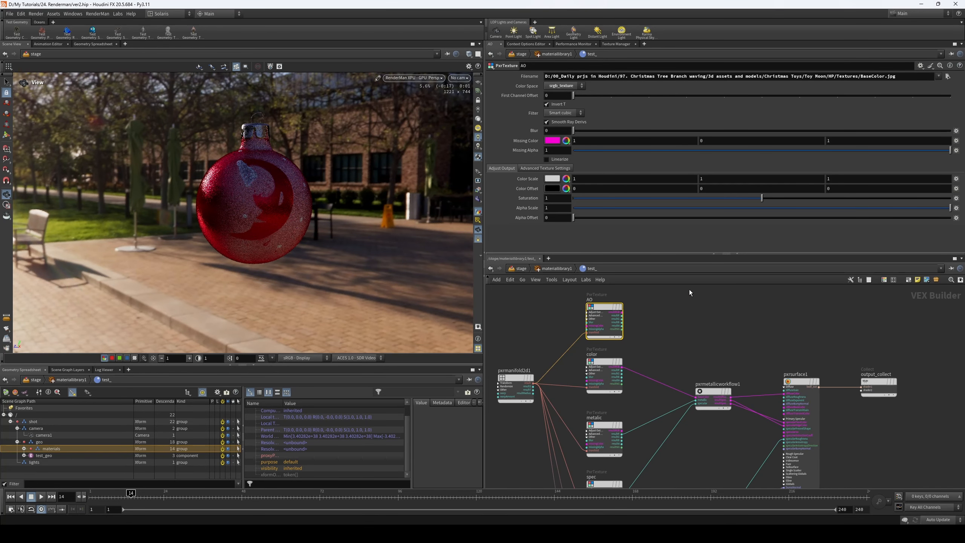
# - Load AmbientOcclusion.jpg as the AO node's texture file
pyautogui.click(947, 77)
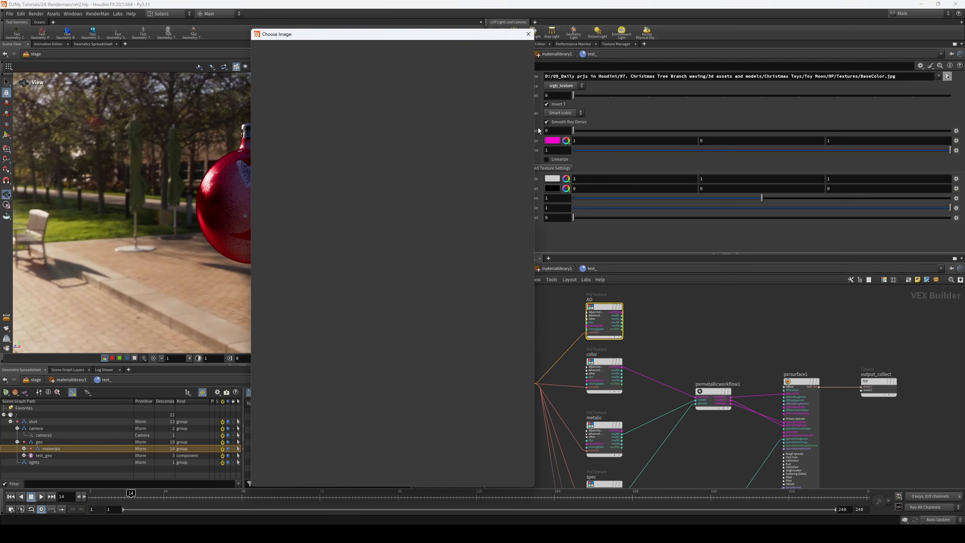
pyautogui.click(392, 114)
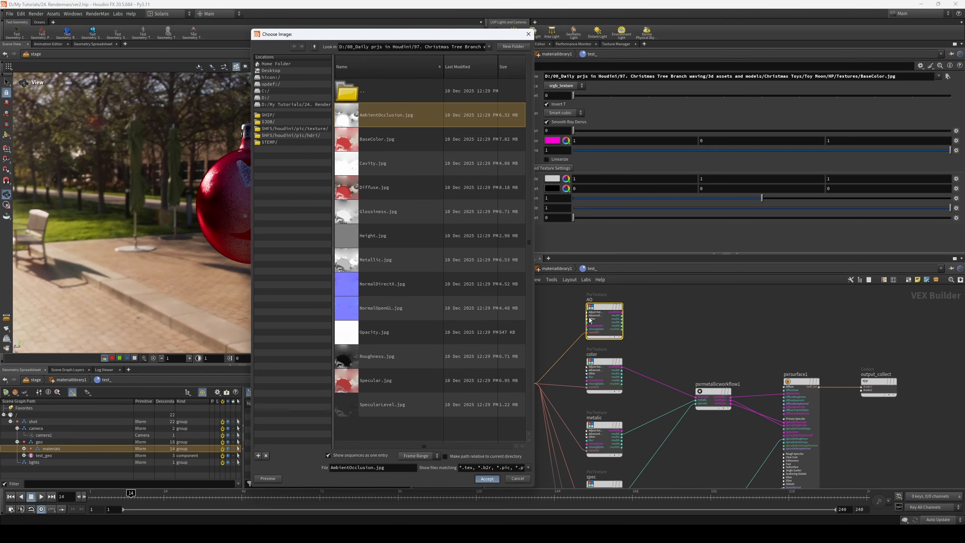
pyautogui.press('Return')
pyautogui.moveTo(649, 324); pyautogui.dragTo(621, 321, button='middle')
pyautogui.press('Tab')
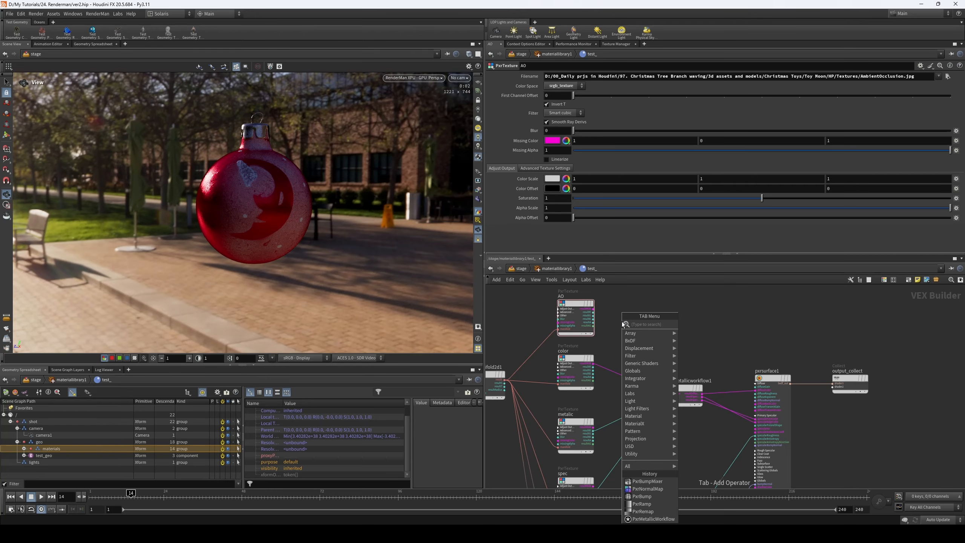
pyautogui.write('mix')
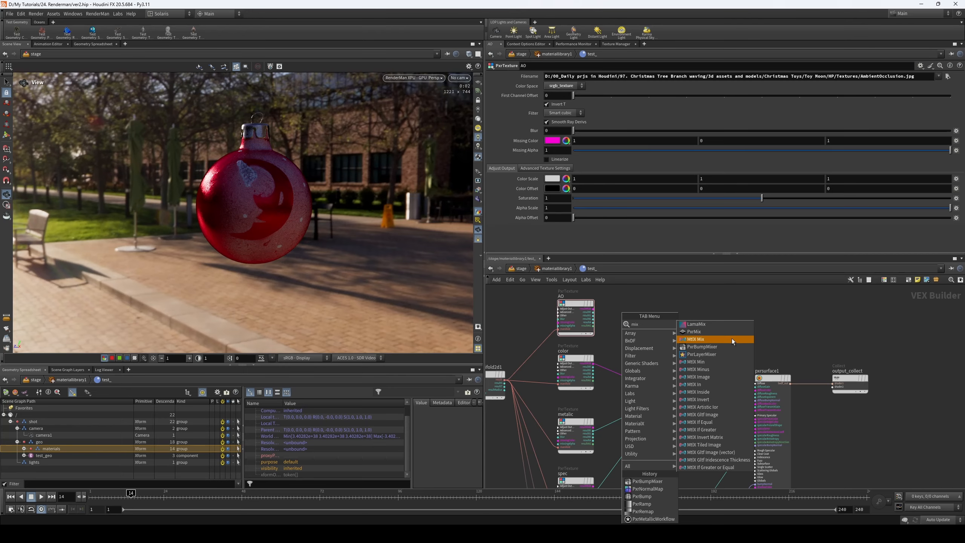
pyautogui.press('BackSpace')
pyautogui.press('BackSpace')
pyautogui.press('BackSpace')
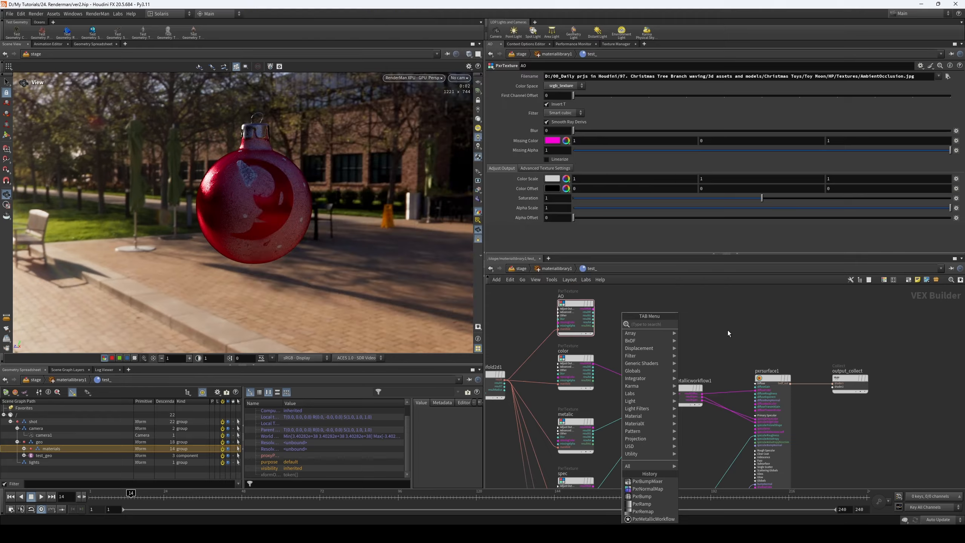
pyautogui.write('blen')
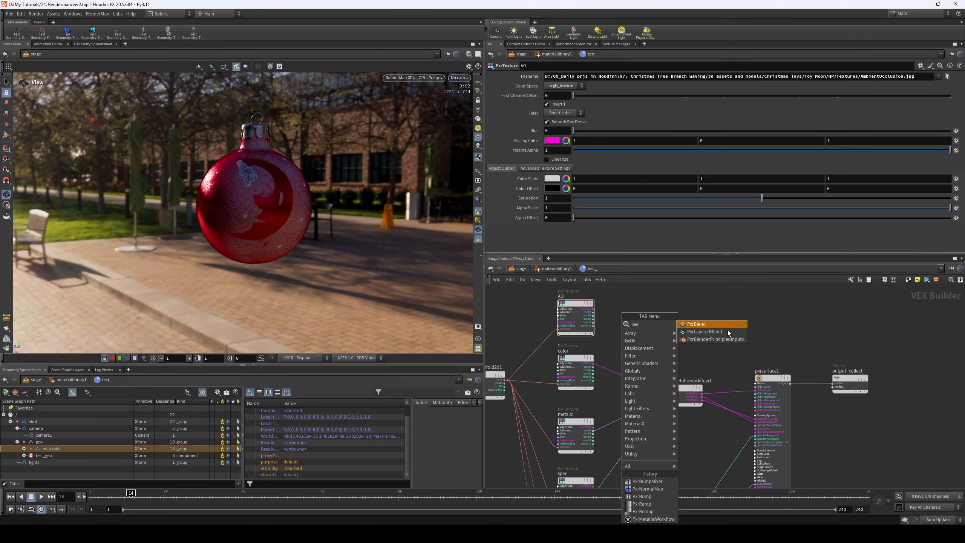
pyautogui.click(722, 324)
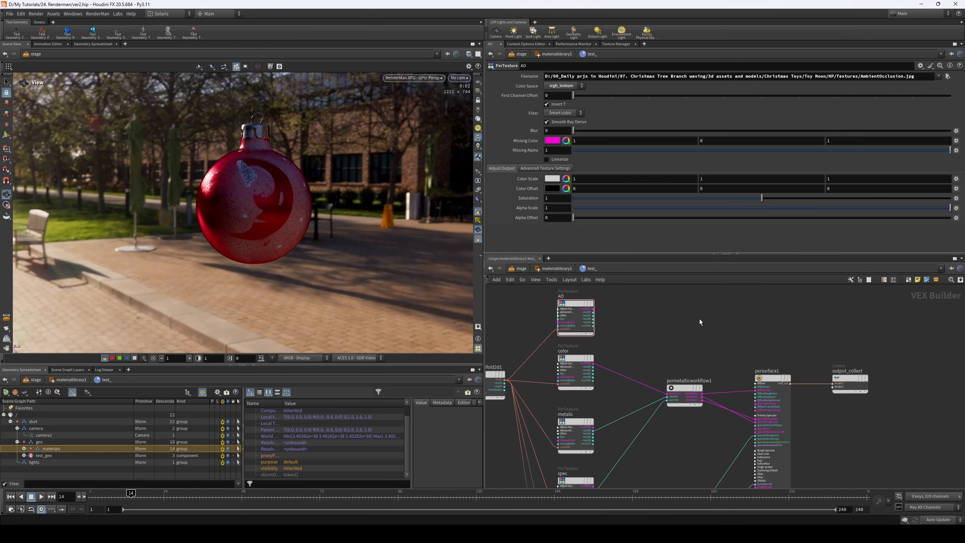
# - Add a PxrBlend node above pxrmetallicworkflow1, beside the AO and color textures
pyautogui.scroll(3, 679, 323)
pyautogui.press('Tab')
pyautogui.write('ble')
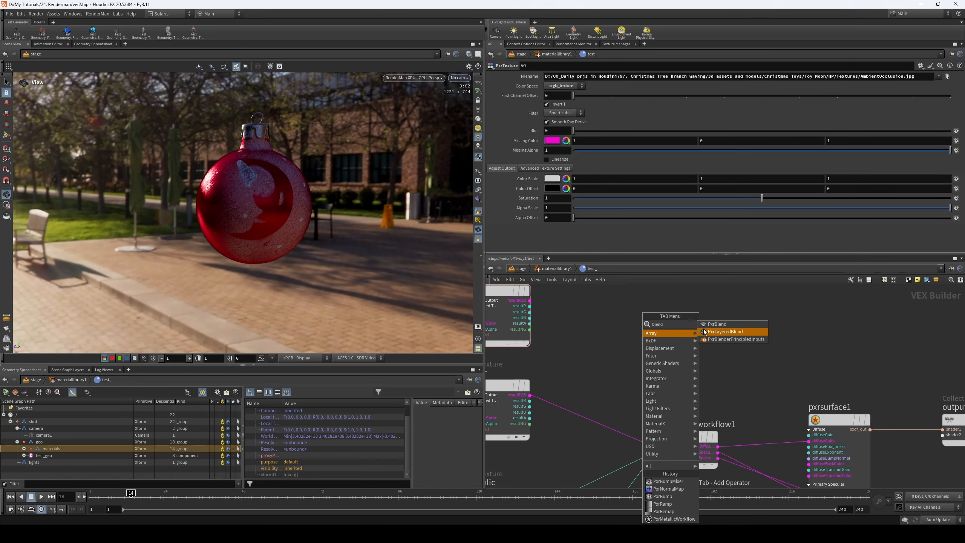
pyautogui.click(714, 325)
pyautogui.click(643, 315)
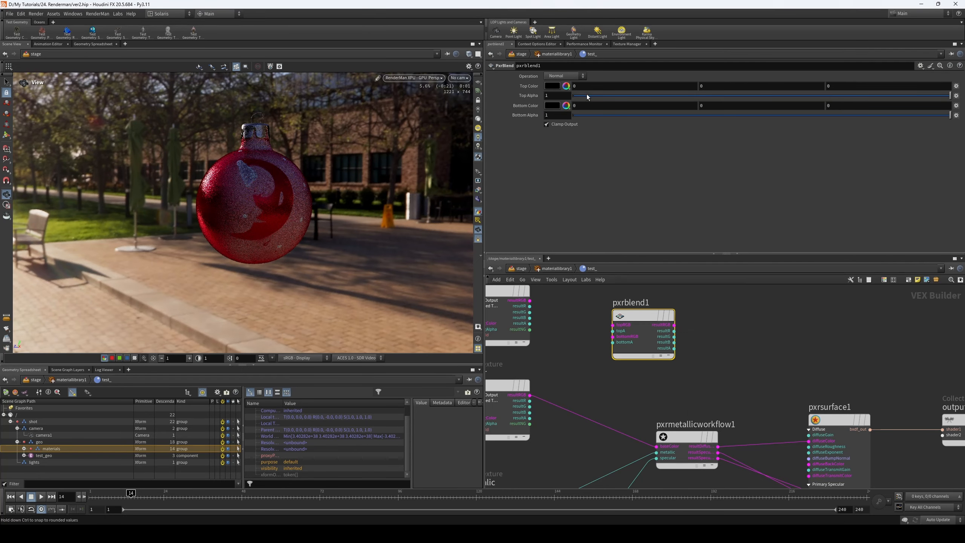
# - Wire AO into pxrblend1's topRGB and color into bottomRGB, and feed the blend's resultRGB into pxrmetallicworkflow1's baseColor
pyautogui.click(574, 76)
pyautogui.click(641, 167)
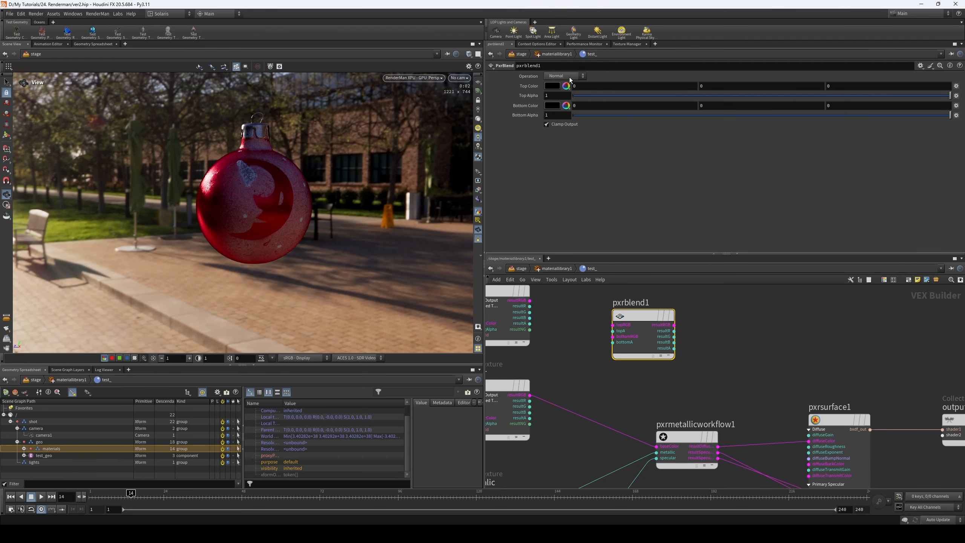
pyautogui.moveTo(530, 306); pyautogui.dragTo(613, 330)
pyautogui.moveTo(530, 400); pyautogui.dragTo(657, 452)
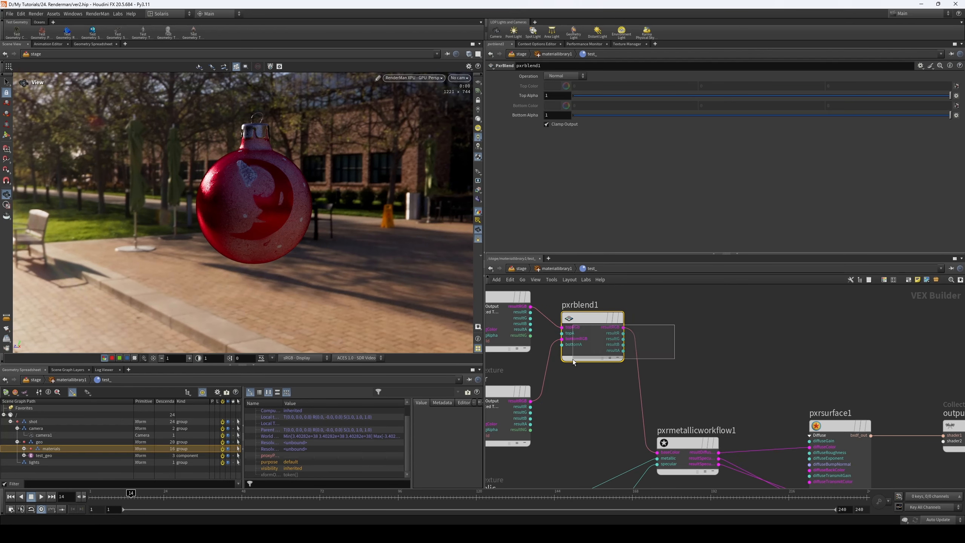
# - Visualize pxrblend1's output and try the Overlay operation with different top alpha amounts
pyautogui.press('x')
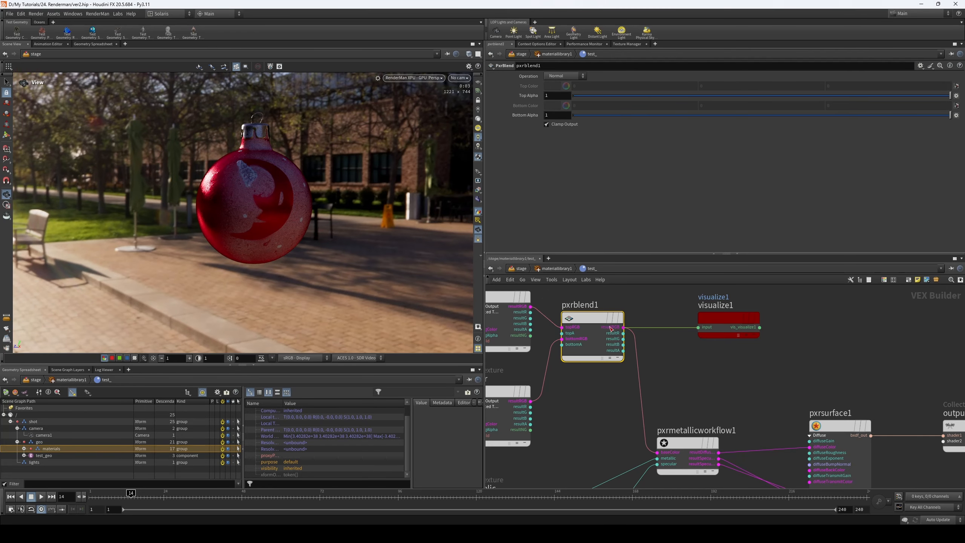
pyautogui.moveTo(610, 326); pyautogui.dragTo(618, 326)
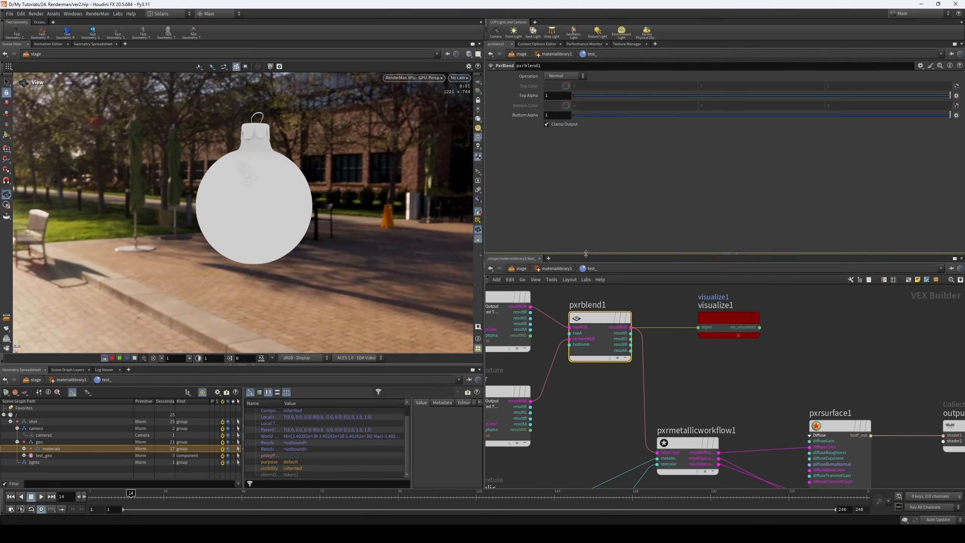
pyautogui.click(566, 76)
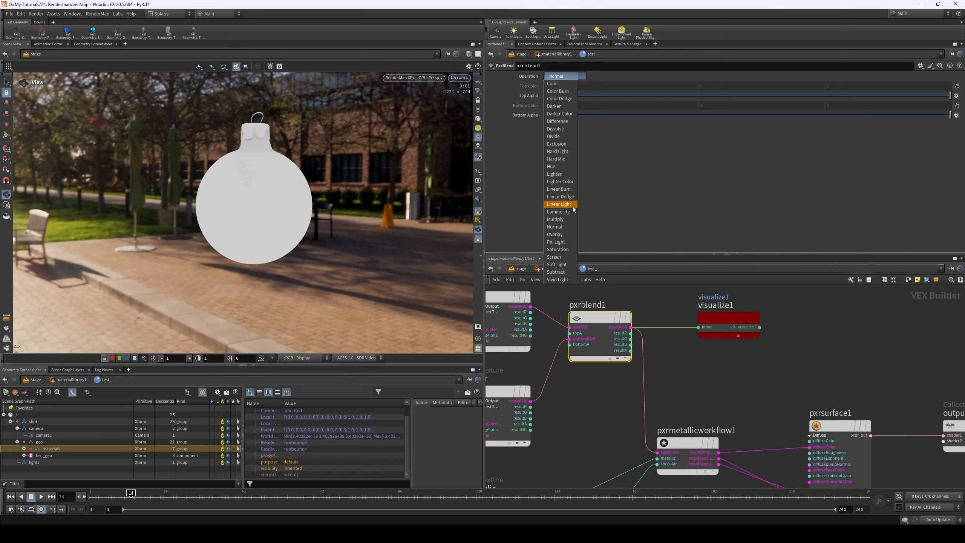
pyautogui.click(566, 234)
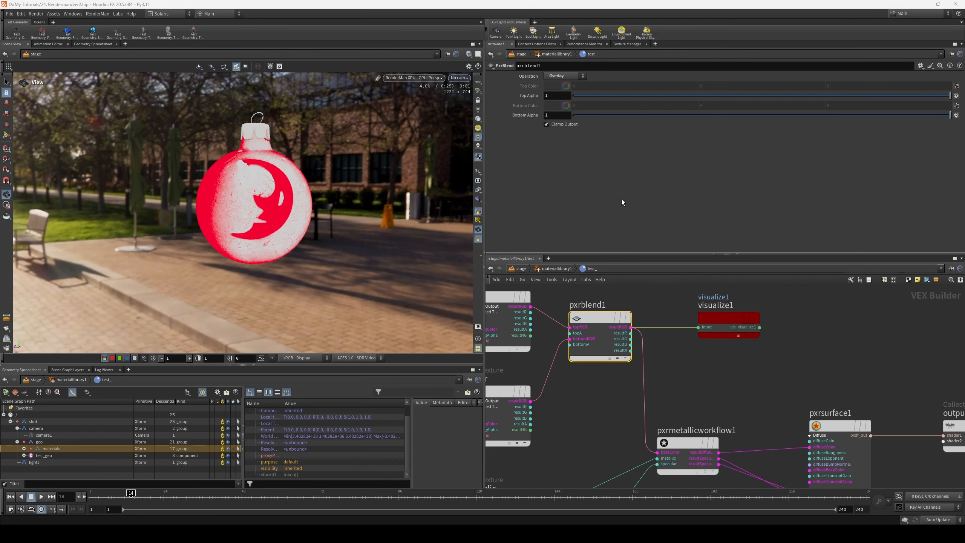
pyautogui.moveTo(587, 95); pyautogui.dragTo(949, 96)
# - Set pxrblend1's operation to Darken and compare the result at top alpha 0 and 1
pyautogui.click(578, 76)
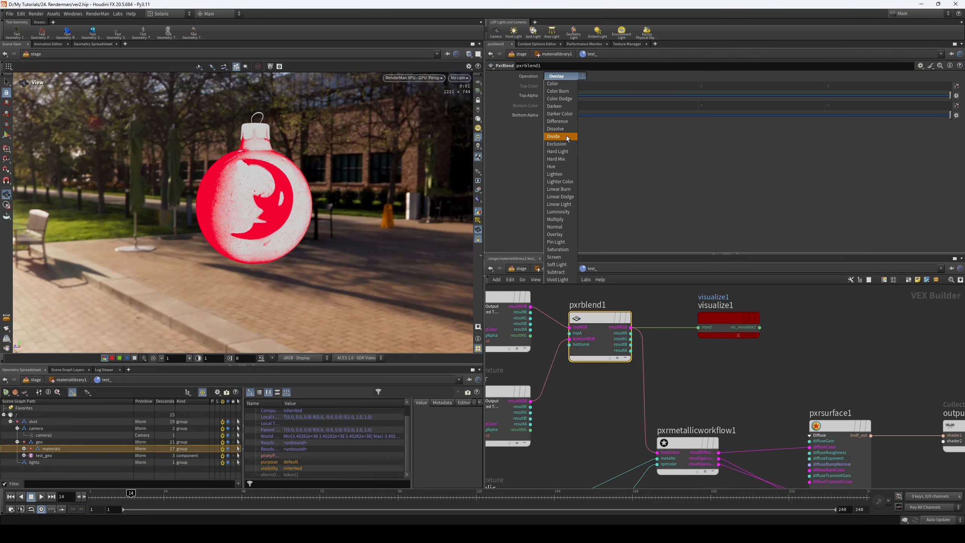
pyautogui.click(564, 107)
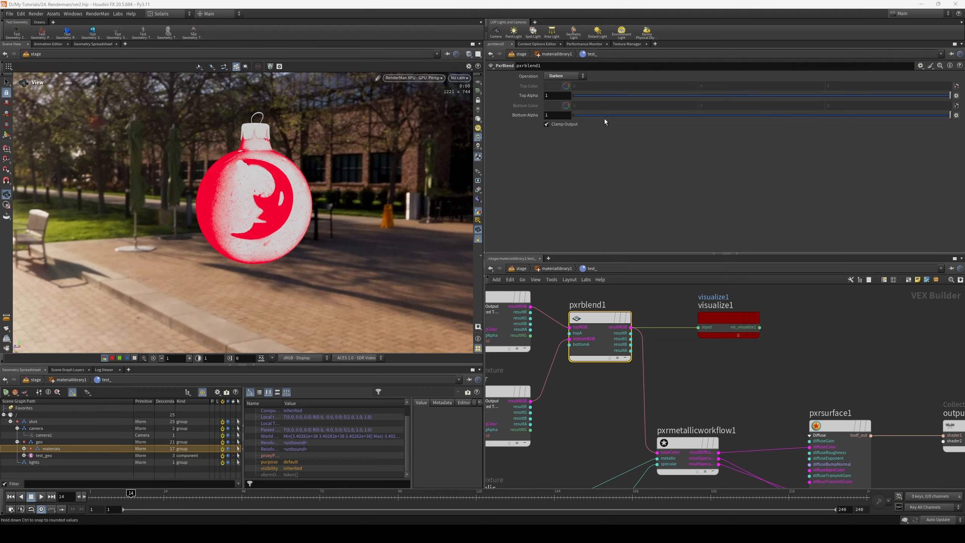
pyautogui.moveTo(595, 97); pyautogui.dragTo(572, 98)
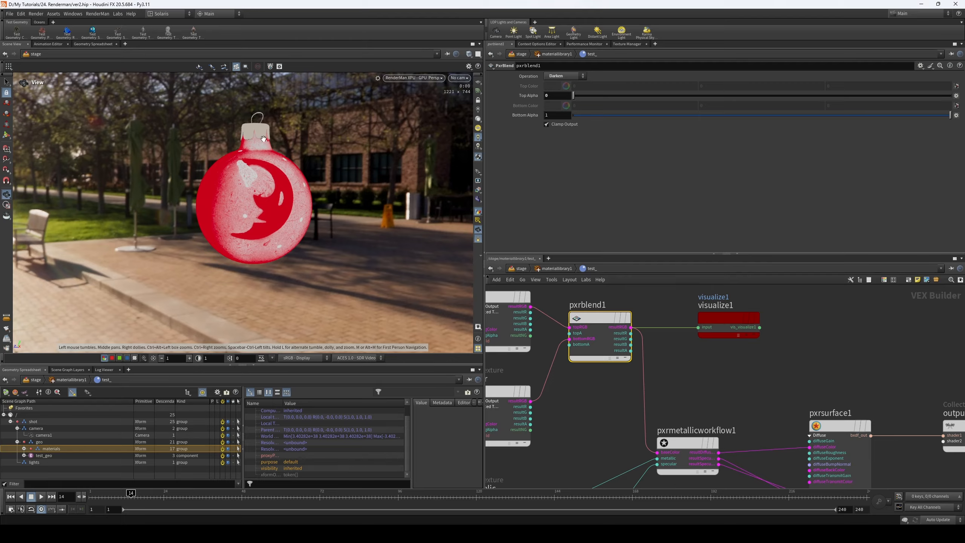
pyautogui.moveTo(574, 96); pyautogui.dragTo(963, 126)
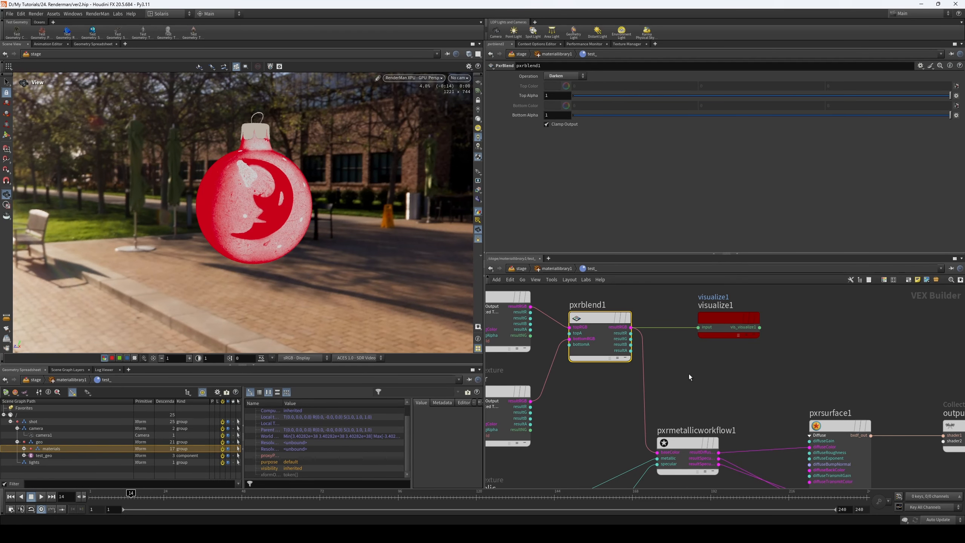
# - Delete the visualize1 node connected to pxrblend1
pyautogui.scroll(-3, 680, 368)
pyautogui.click(682, 347)
pyautogui.press('Delete')
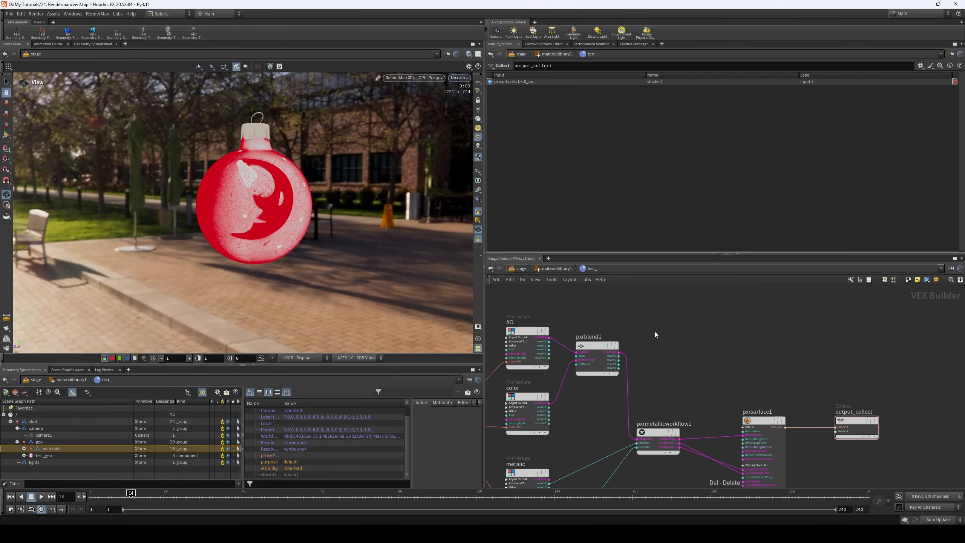
# - Try out a PxrLayeredBlend node, examining its layer settings and inputs, and delete it
pyautogui.press('Tab')
pyautogui.write('blend')
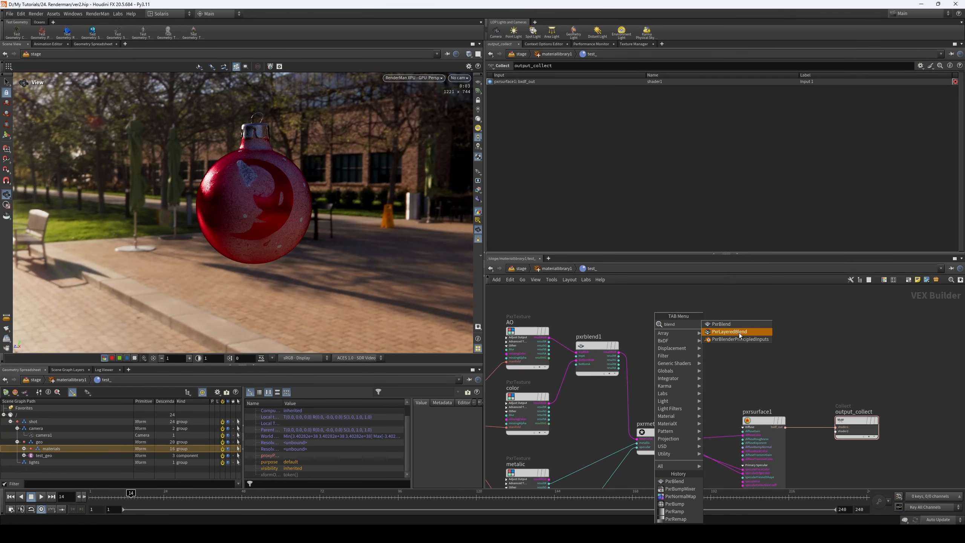
pyautogui.click(728, 331)
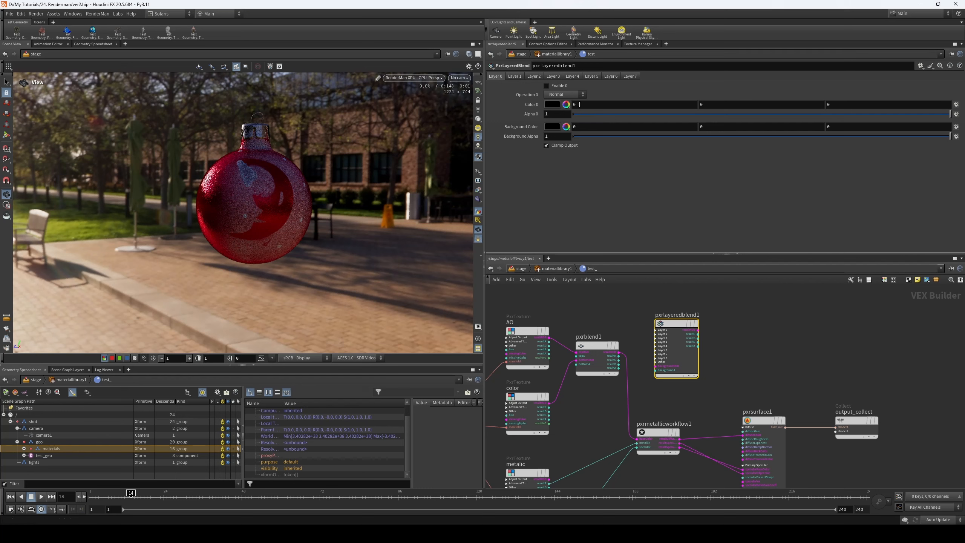
pyautogui.click(515, 75)
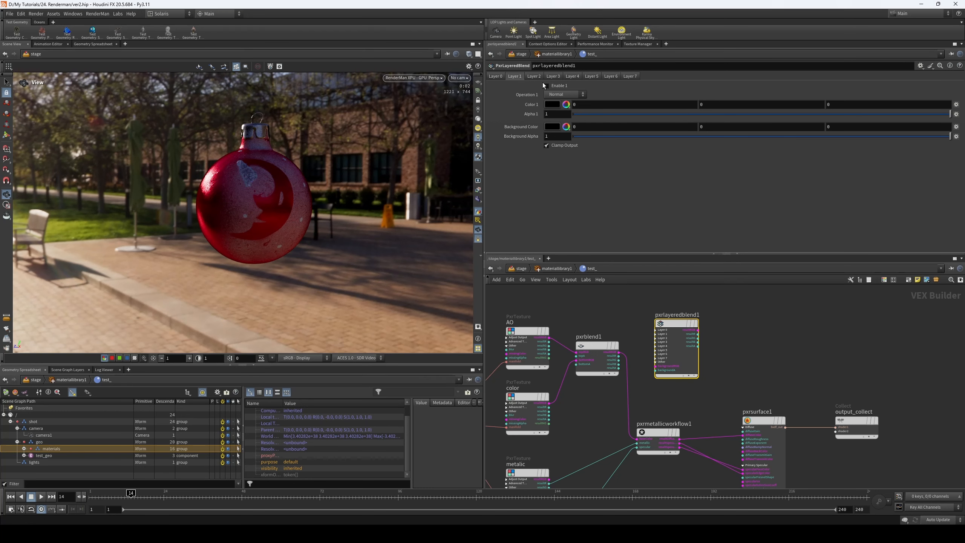
pyautogui.scroll(3, 664, 350)
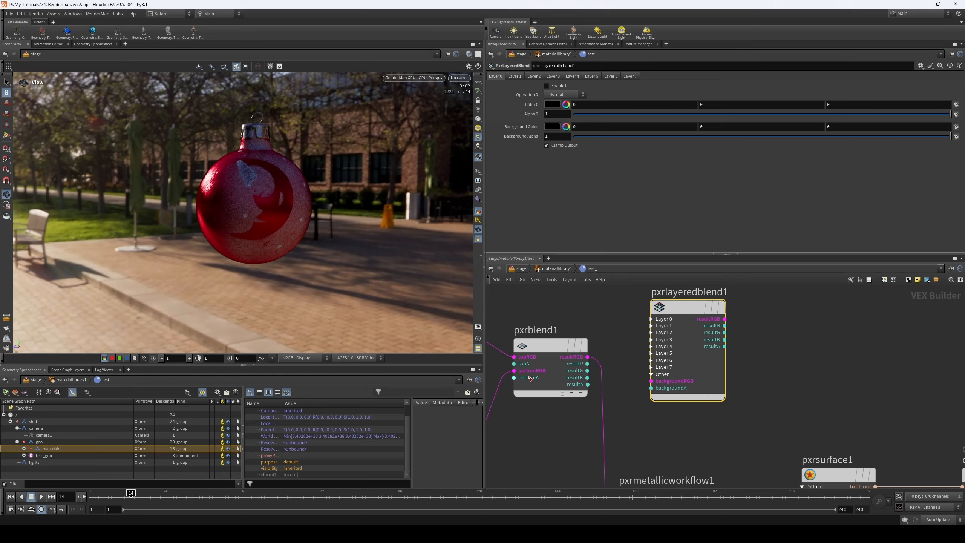
pyautogui.click(651, 319)
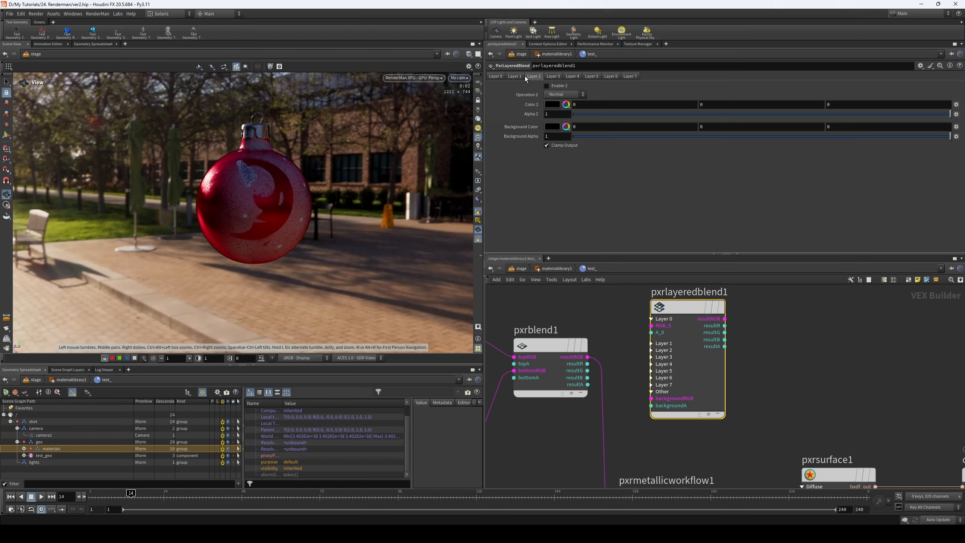
pyautogui.scroll(-2, 758, 310)
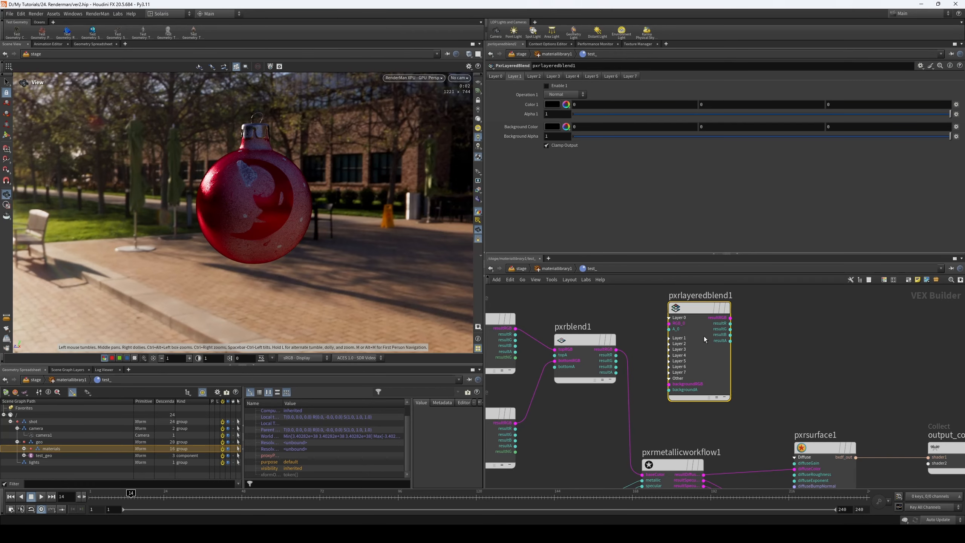
pyautogui.press('Delete')
pyautogui.press('h')
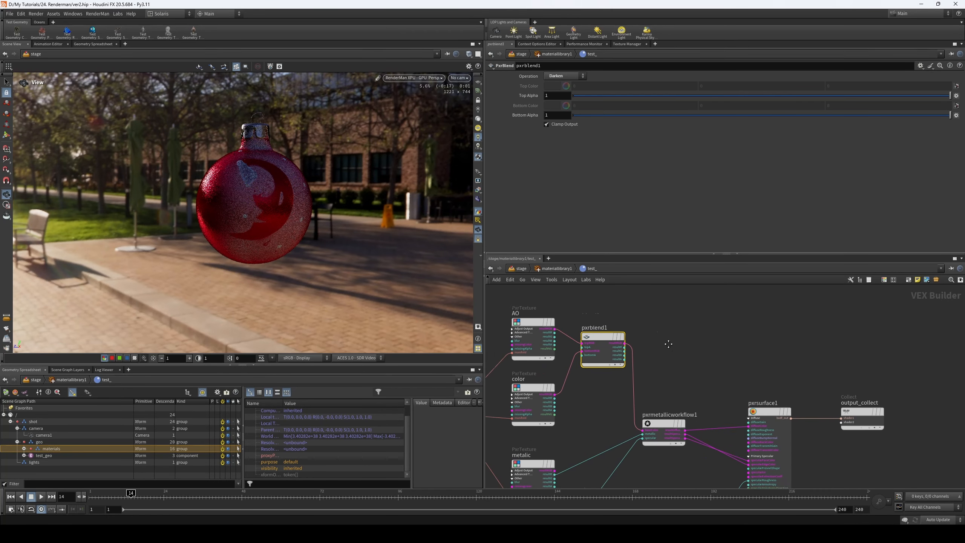
# - Reduce pxrblend1's top alpha to about 0.393 and save the scene
pyautogui.moveTo(690, 348)
pyautogui.mouseDown(button='middle')
pyautogui.moveTo(723, 333)
pyautogui.moveTo(677, 353)
pyautogui.mouseUp(button='middle')
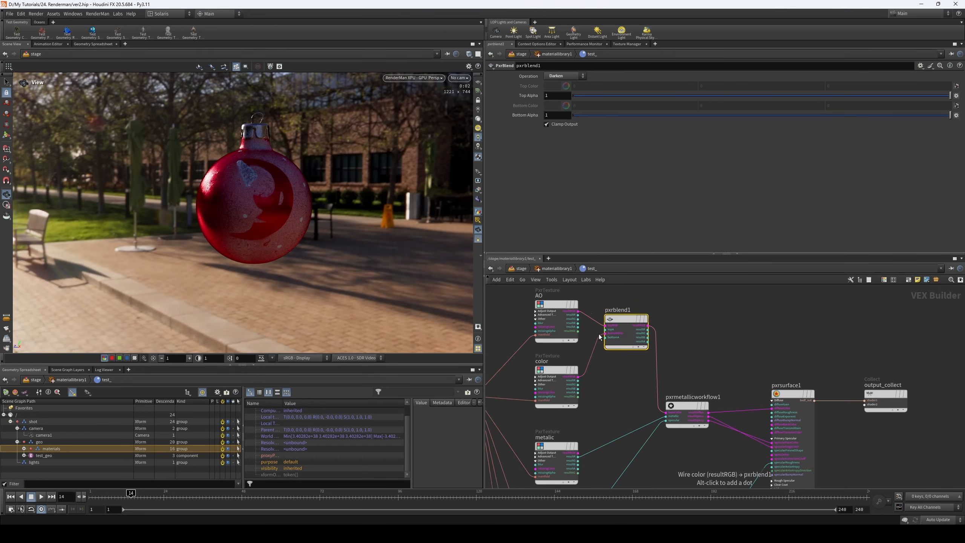
pyautogui.scroll(3, 599, 337)
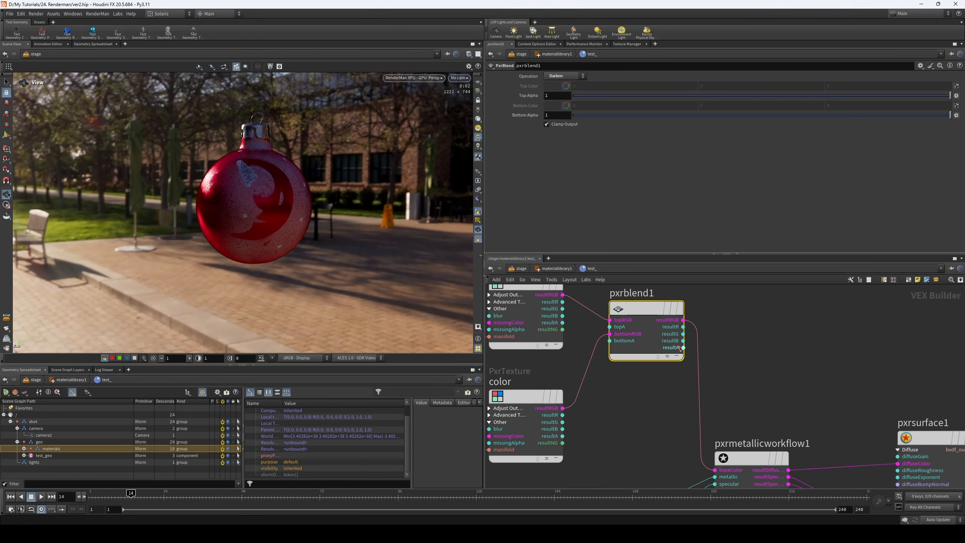
pyautogui.scroll(-2, 670, 354)
pyautogui.moveTo(743, 329); pyautogui.dragTo(721, 324, button='middle')
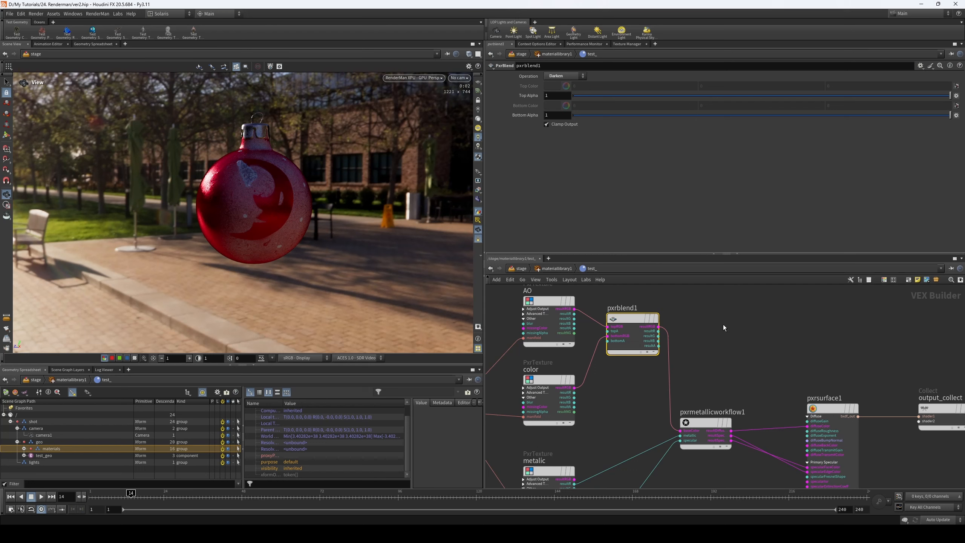
pyautogui.click(721, 96)
pyautogui.scroll(-2, 709, 386)
pyautogui.moveTo(726, 375); pyautogui.dragTo(722, 352, button='middle')
pyautogui.hotkey('ctrl', 's')
# - Examine which nodes the Pattern category offers, including its Script and Utility groups, without adding any
pyautogui.scroll(-1, 716, 338)
pyautogui.press('Tab')
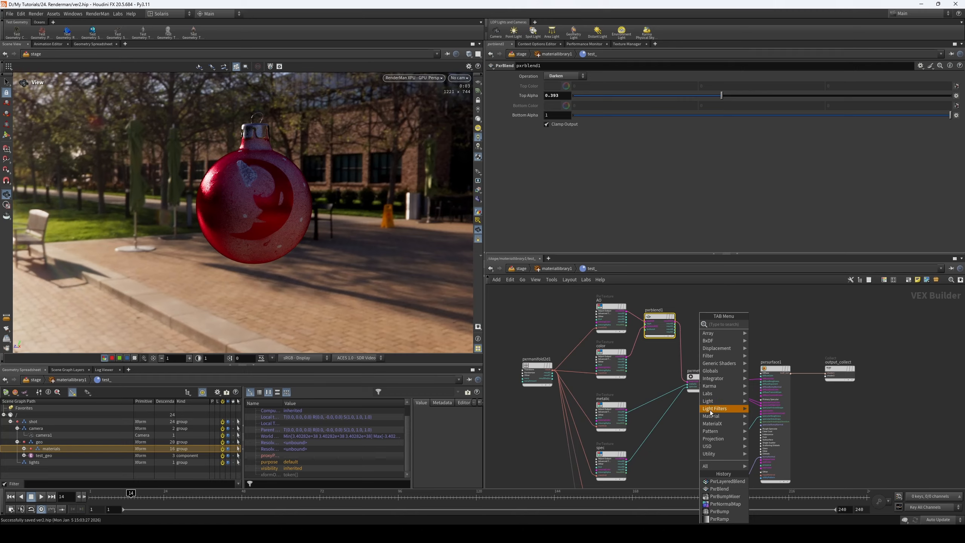
pyautogui.moveTo(721, 435)
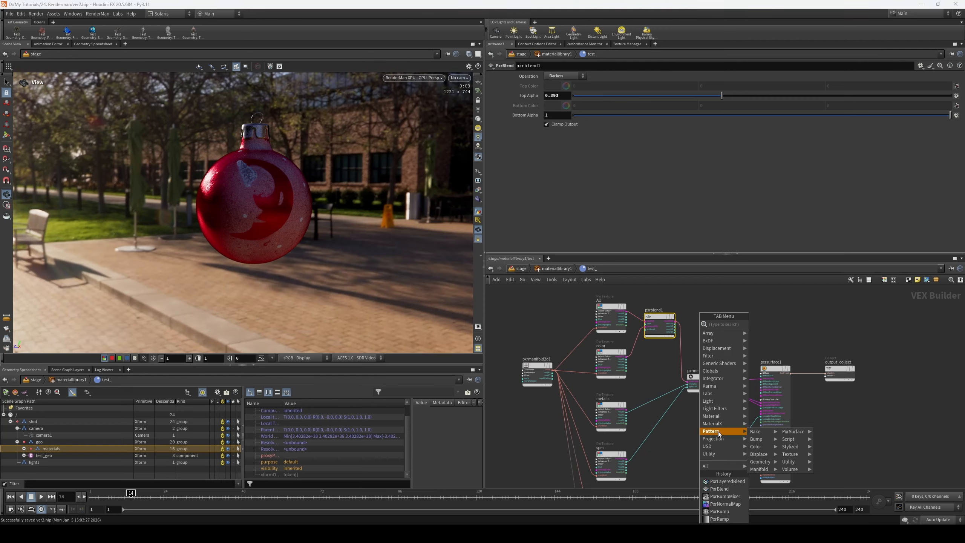
pyautogui.moveTo(764, 435)
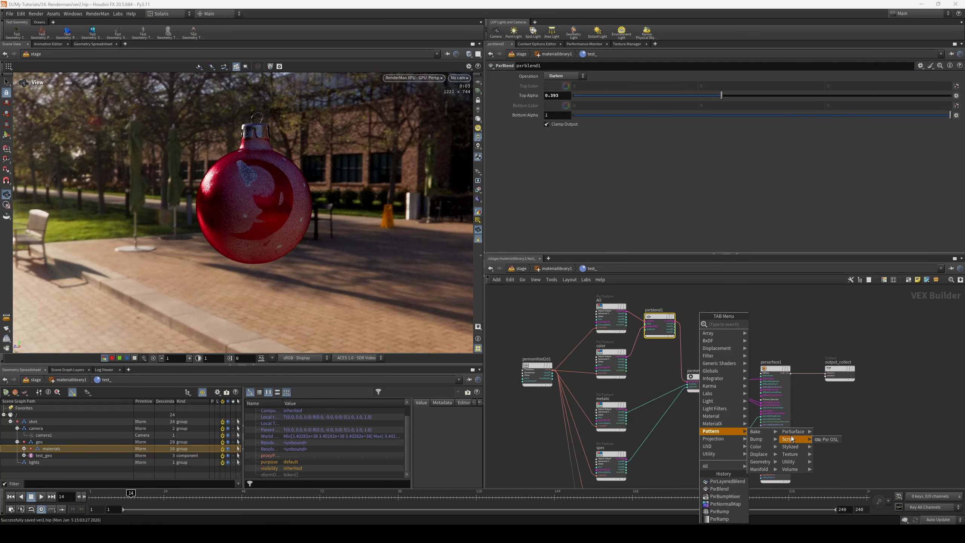
pyautogui.moveTo(803, 450)
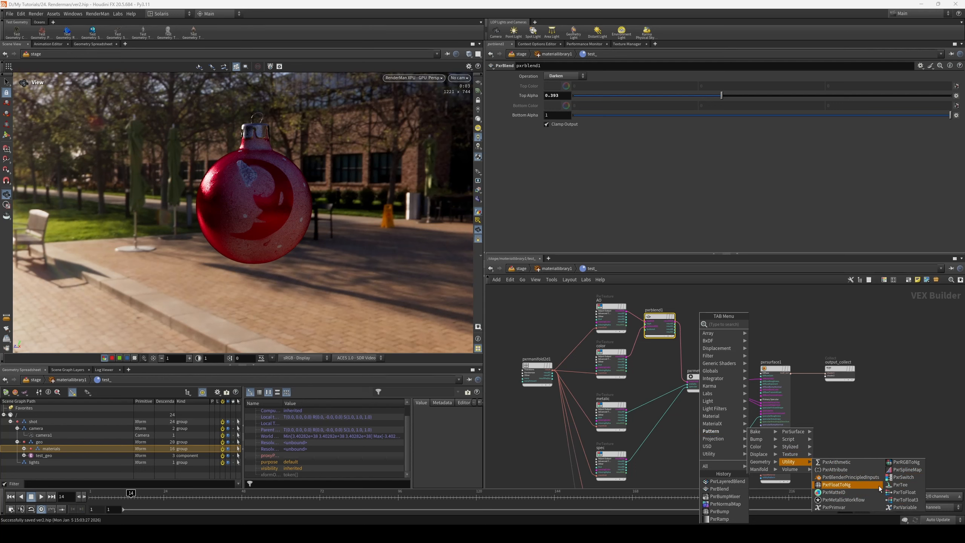
pyautogui.click(832, 428)
# - Move the pxrmanifold2d1 node slightly farther away from the texture nodes
pyautogui.scroll(-3, 837, 423)
pyautogui.moveTo(831, 414); pyautogui.dragTo(784, 370, button='middle')
pyautogui.scroll(-3, 814, 367)
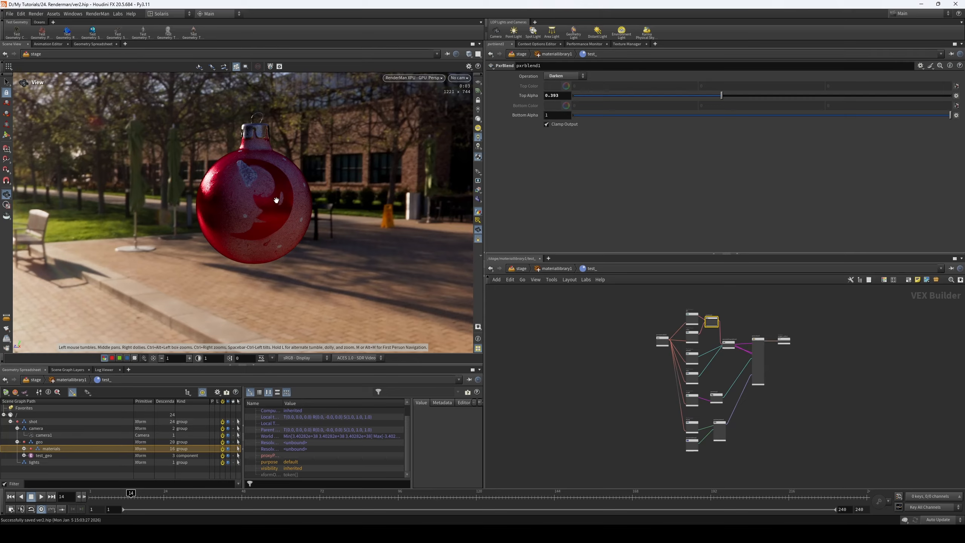
pyautogui.moveTo(680, 329); pyautogui.dragTo(660, 335, button='middle')
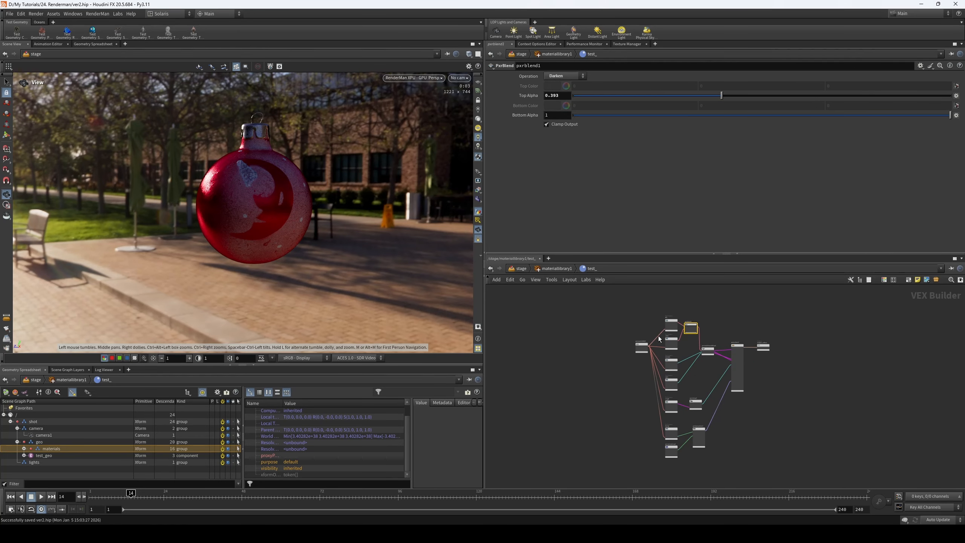
pyautogui.moveTo(641, 338); pyautogui.dragTo(624, 337)
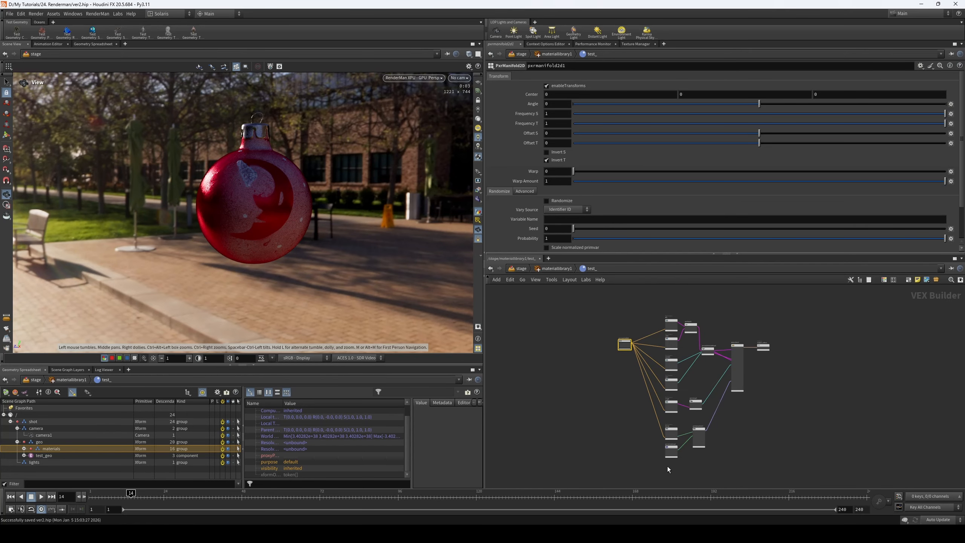
# - Return to the stage network and examine the area light's and the HDRI dome light's settings
pyautogui.moveTo(627, 424); pyautogui.dragTo(592, 422, button='middle')
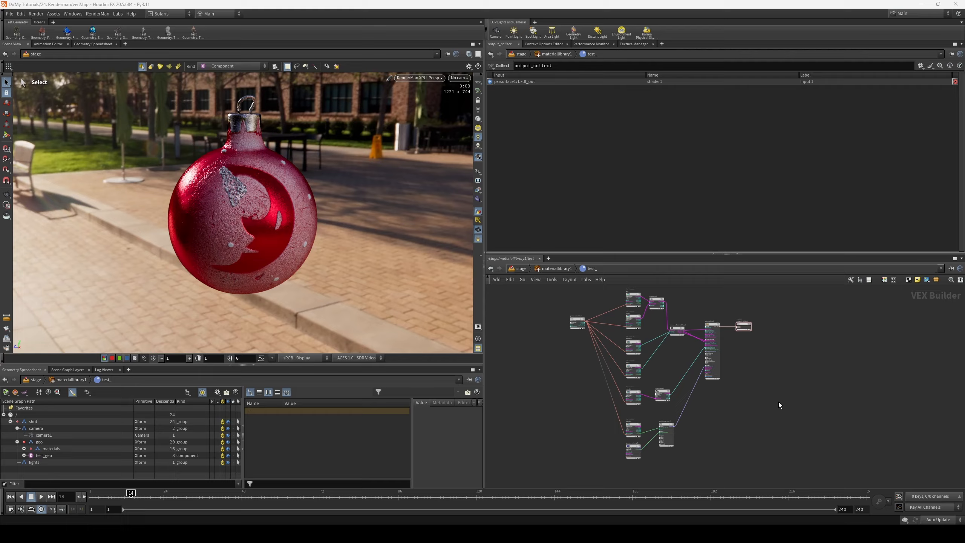
pyautogui.click(513, 268)
pyautogui.moveTo(558, 408); pyautogui.dragTo(578, 394, button='middle')
pyautogui.scroll(-2, 576, 395)
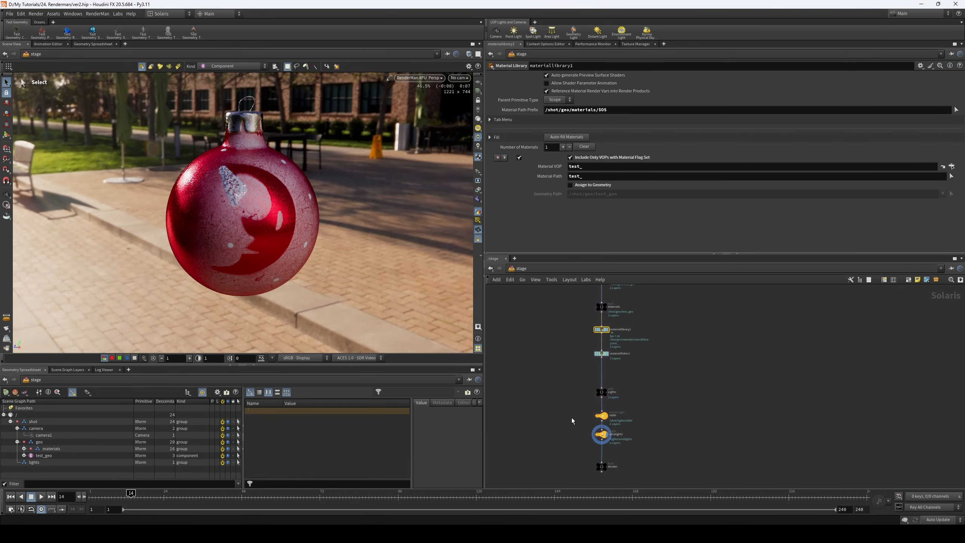
pyautogui.click(602, 434)
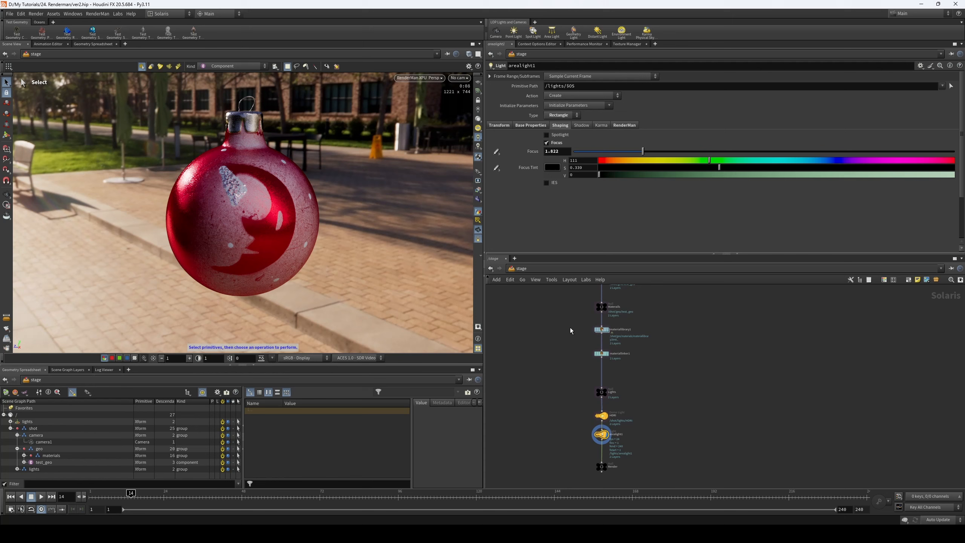
pyautogui.click(601, 416)
pyautogui.moveTo(647, 372); pyautogui.dragTo(643, 399, button='middle')
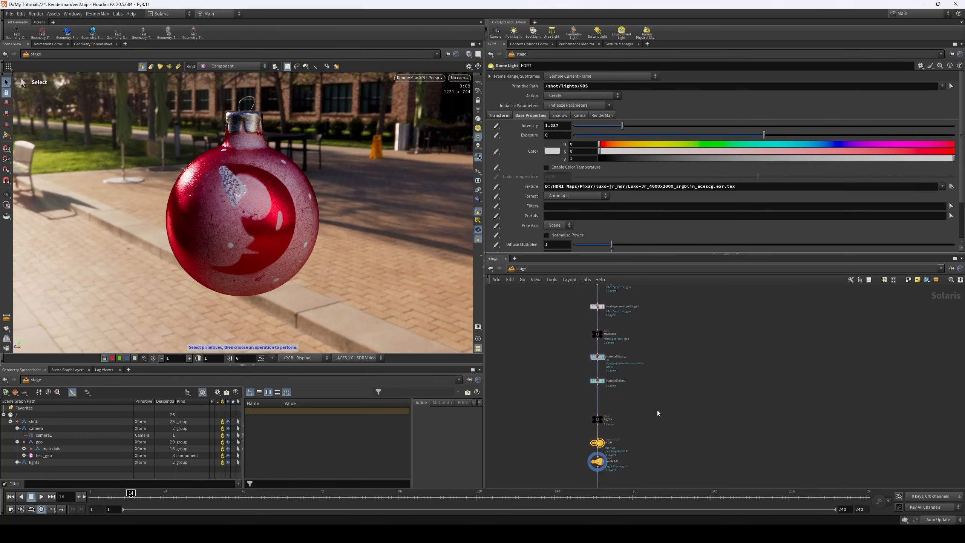
pyautogui.scroll(2, 643, 361)
pyautogui.moveTo(632, 332); pyautogui.dragTo(641, 365, button='middle')
pyautogui.scroll(2, 577, 376)
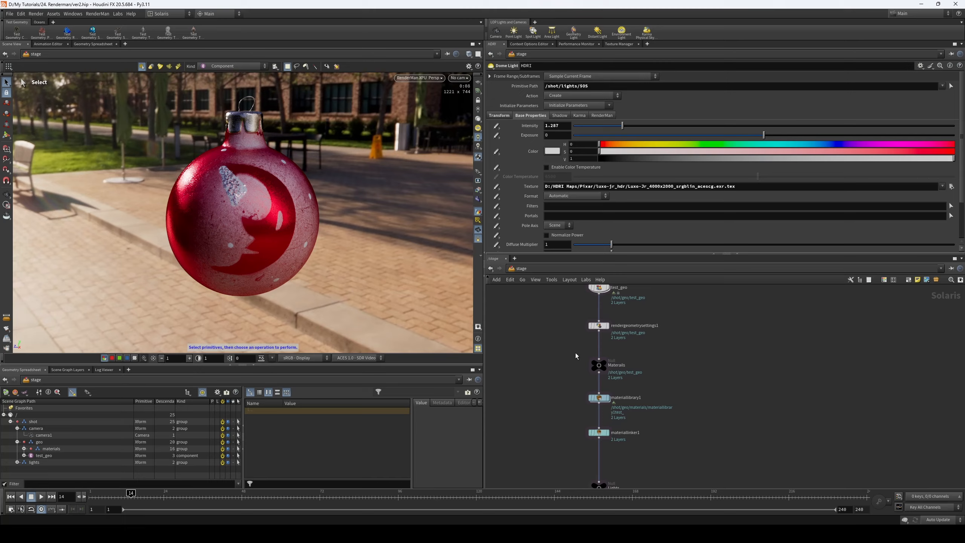
# - Reopen the test_ material inside materiallibrary1 and place a disconnected duplicate of the bump texture node in the free space below pxrsurface1
pyautogui.doubleClick(597, 416)
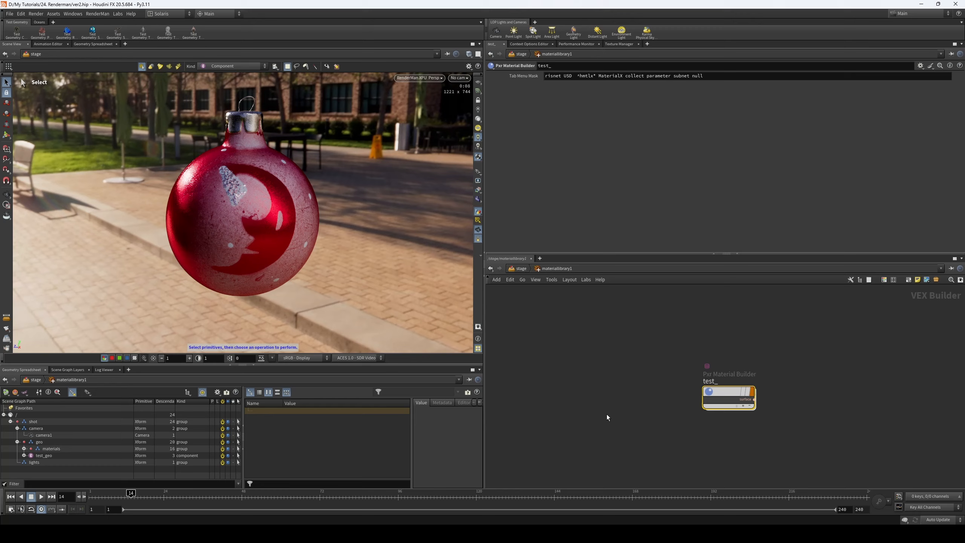
pyautogui.doubleClick(713, 394)
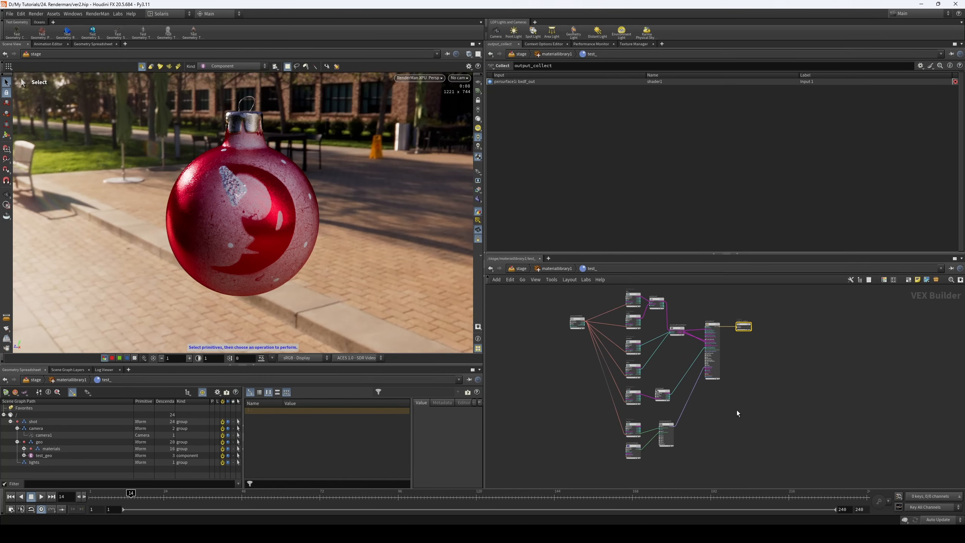
pyautogui.moveTo(660, 394); pyautogui.dragTo(656, 395)
pyautogui.scroll(2, 702, 405)
pyautogui.moveTo(702, 404); pyautogui.dragTo(662, 413, button='middle')
pyautogui.click(659, 411)
pyautogui.scroll(3, 653, 411)
pyautogui.keyDown('alt'); pyautogui.moveTo(515, 403); pyautogui.dragTo(658, 412); pyautogui.keyUp('alt')
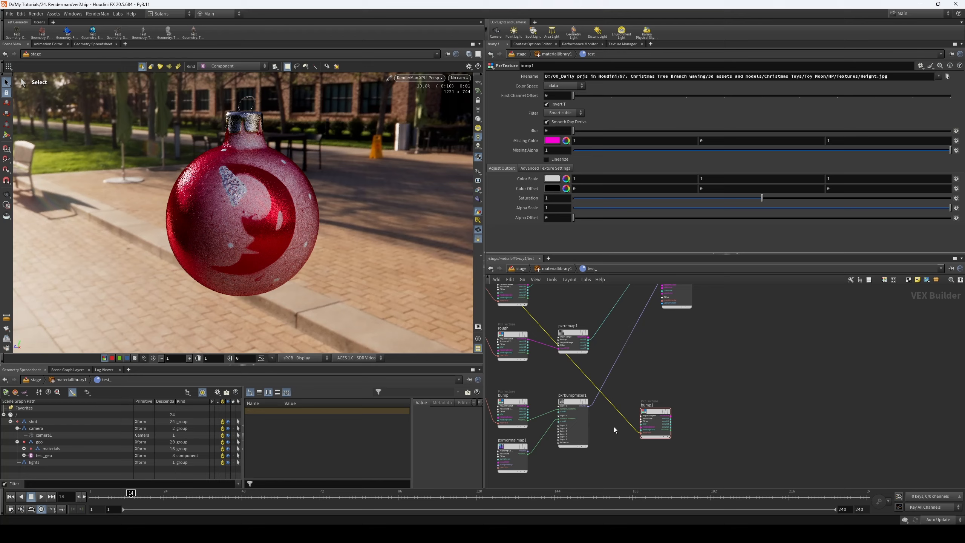
pyautogui.scroll(-3, 687, 409)
pyautogui.moveTo(686, 409); pyautogui.dragTo(682, 438, button='middle')
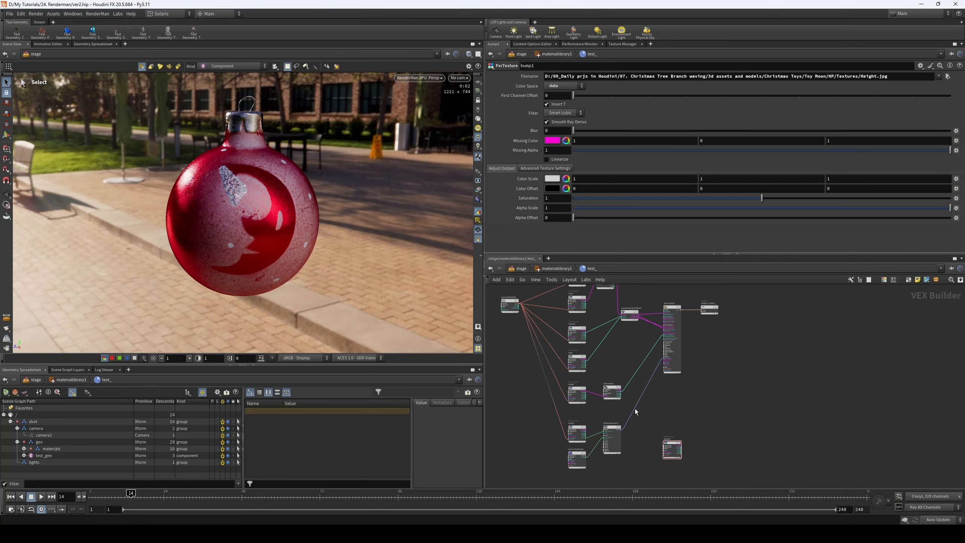
# - Rename the duplicated bump1 texture node as displace and shift it slightly in the network
pyautogui.scroll(5, 696, 430)
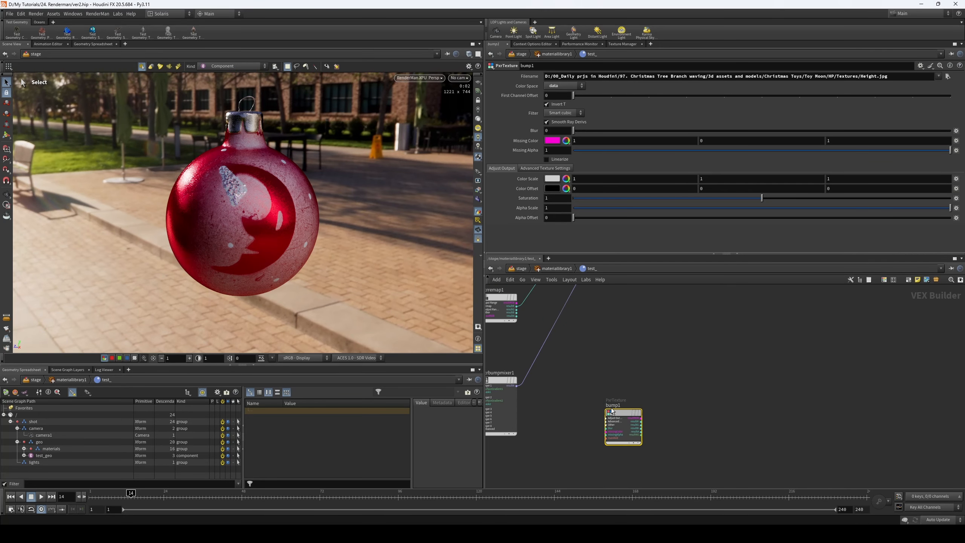
pyautogui.doubleClick(641, 405)
pyautogui.write('disp')
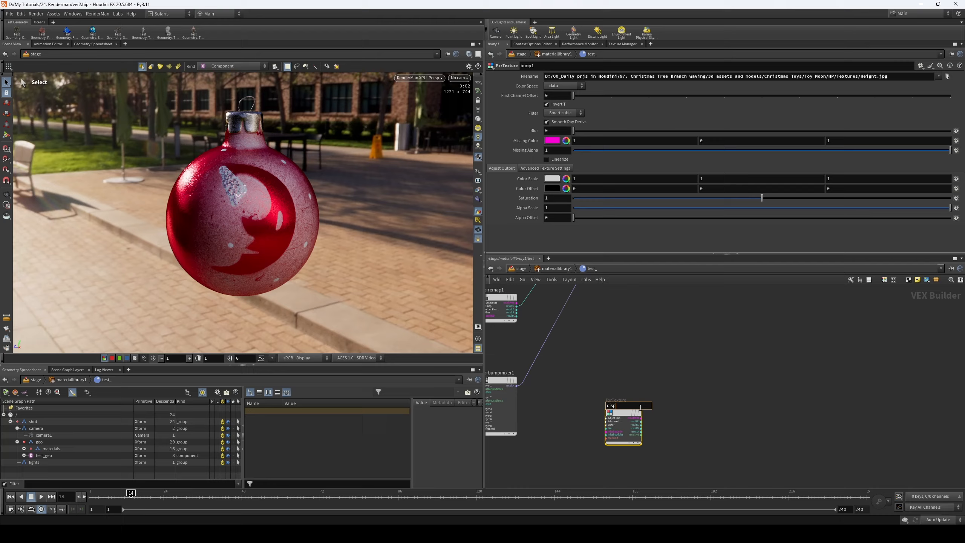
pyautogui.write('lace')
pyautogui.press('Return')
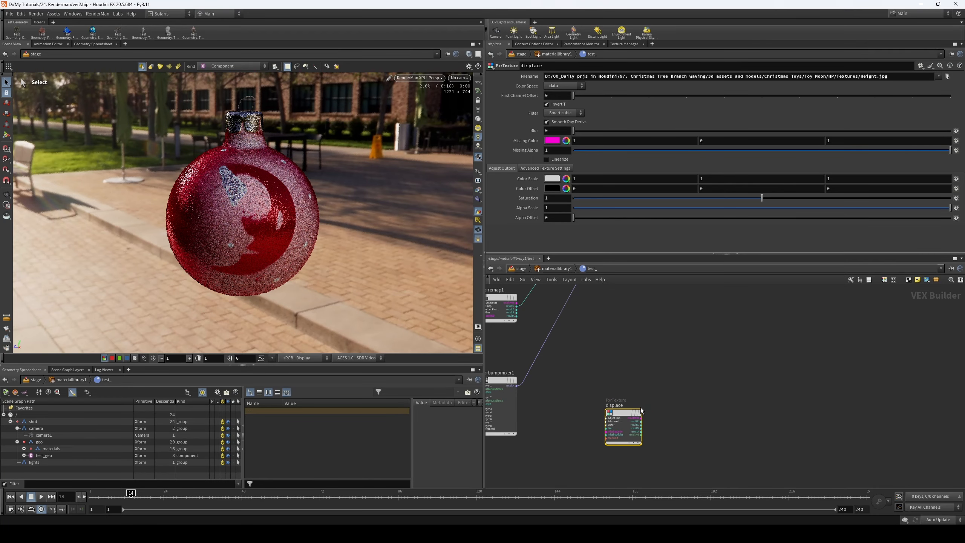
pyautogui.moveTo(613, 413); pyautogui.dragTo(607, 398)
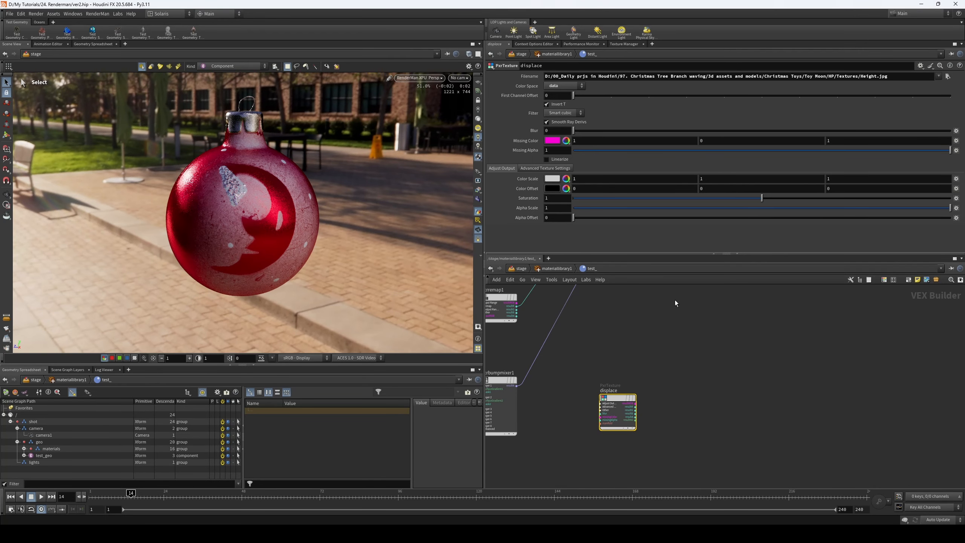
# - Load SpecularLevel.jpg as the image file of the displace texture node
pyautogui.click(948, 76)
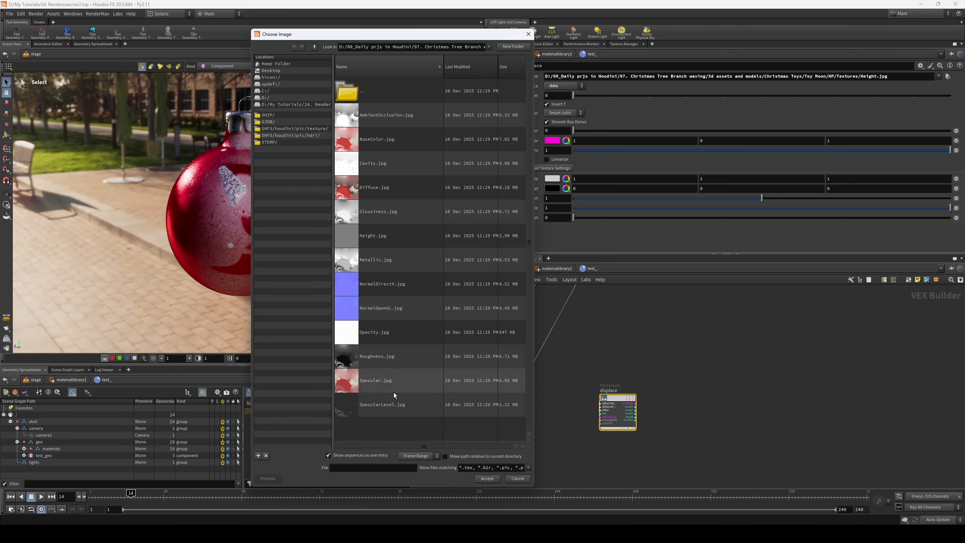
pyautogui.click(371, 407)
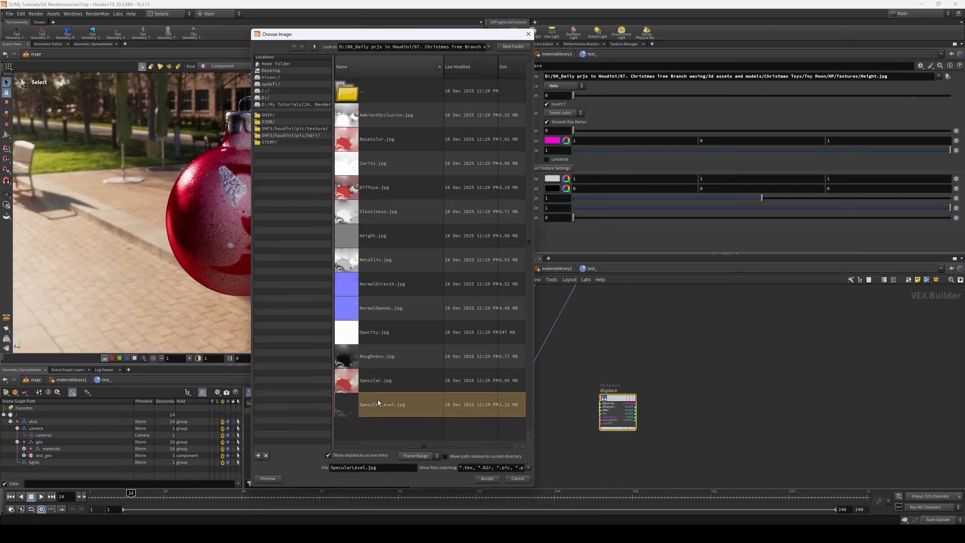
pyautogui.click(487, 478)
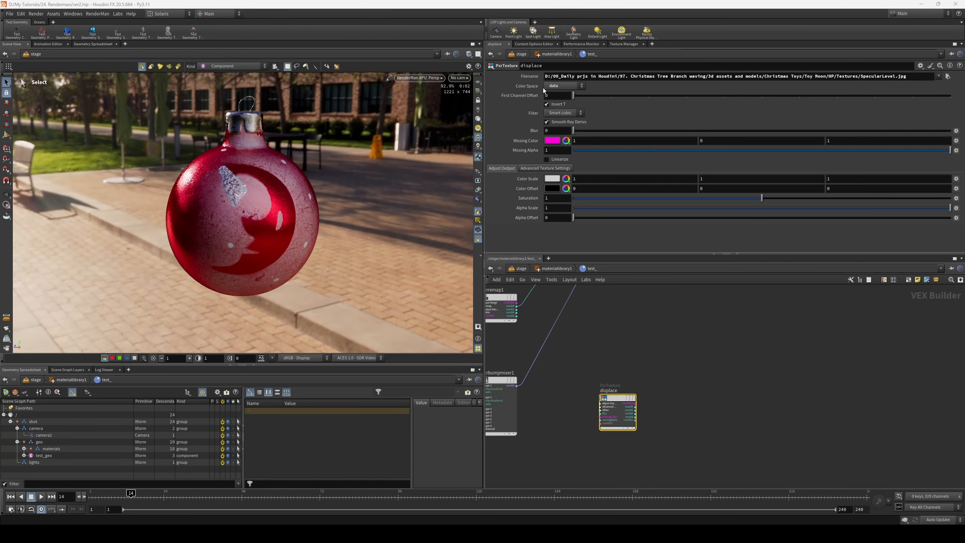
# - Add a PxrDisplace node beside the displace texture node
pyautogui.scroll(4, 655, 368)
pyautogui.click(660, 357)
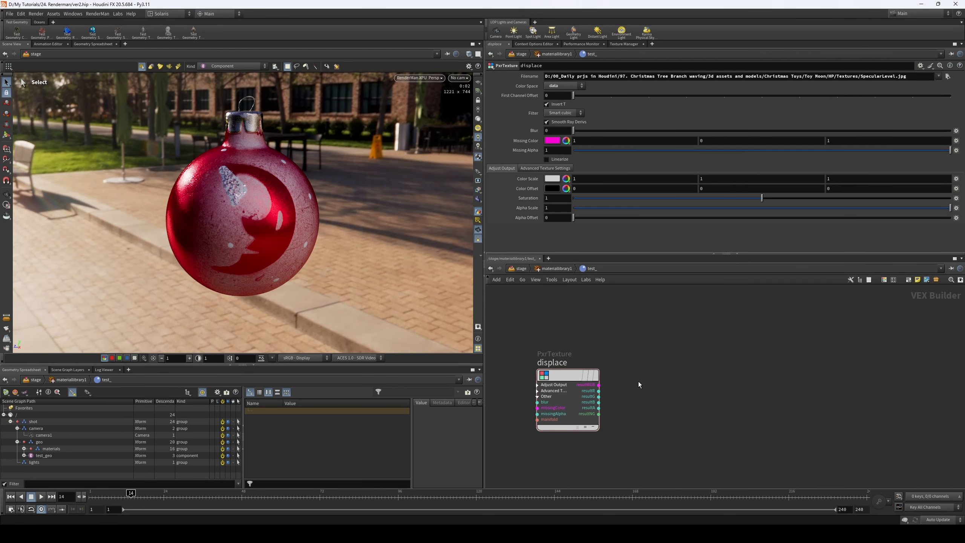
pyautogui.press('Tab')
pyautogui.write('d')
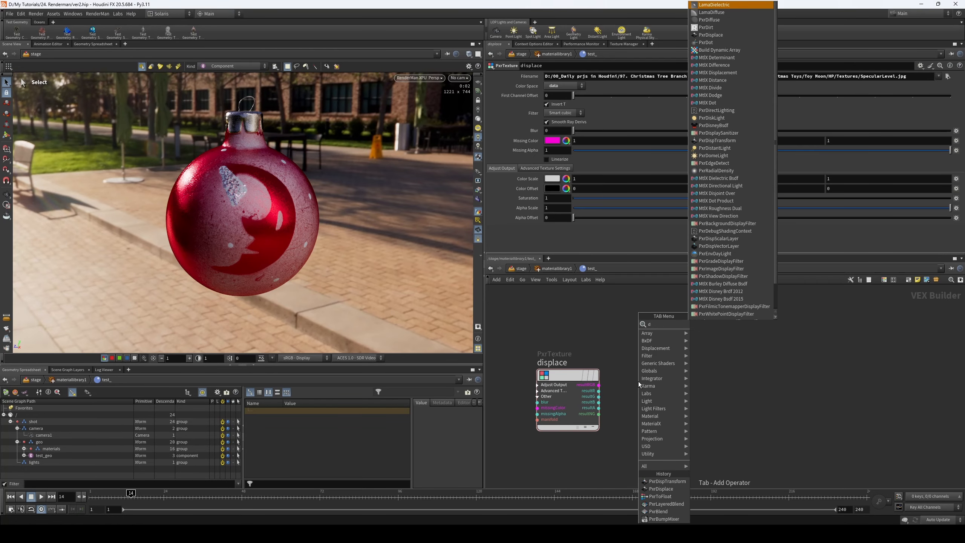
pyautogui.write('ispla')
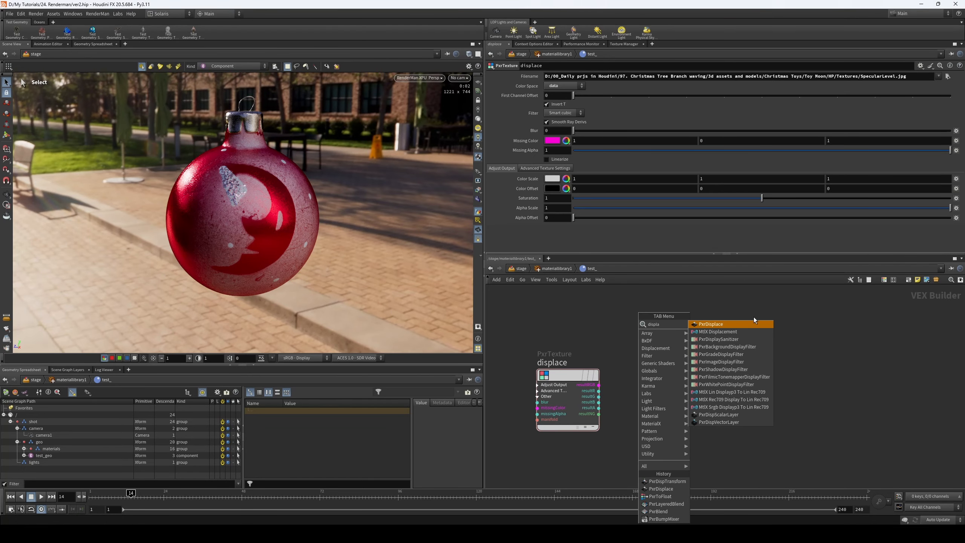
pyautogui.click(745, 324)
pyautogui.click(755, 363)
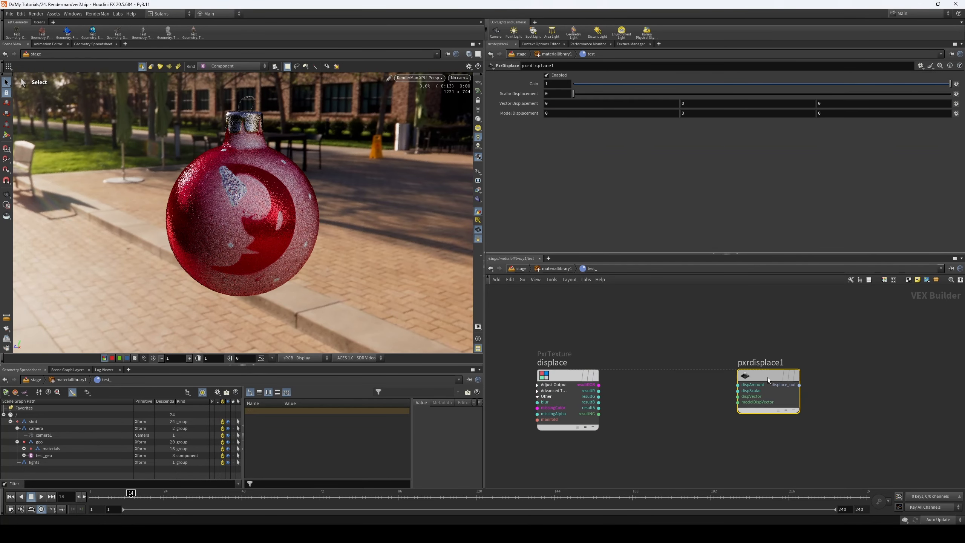
# - Add a PxrDispTransform node between the displace texture and pxrdisplace1 nodes
pyautogui.press('Tab')
pyautogui.write('pxr di')
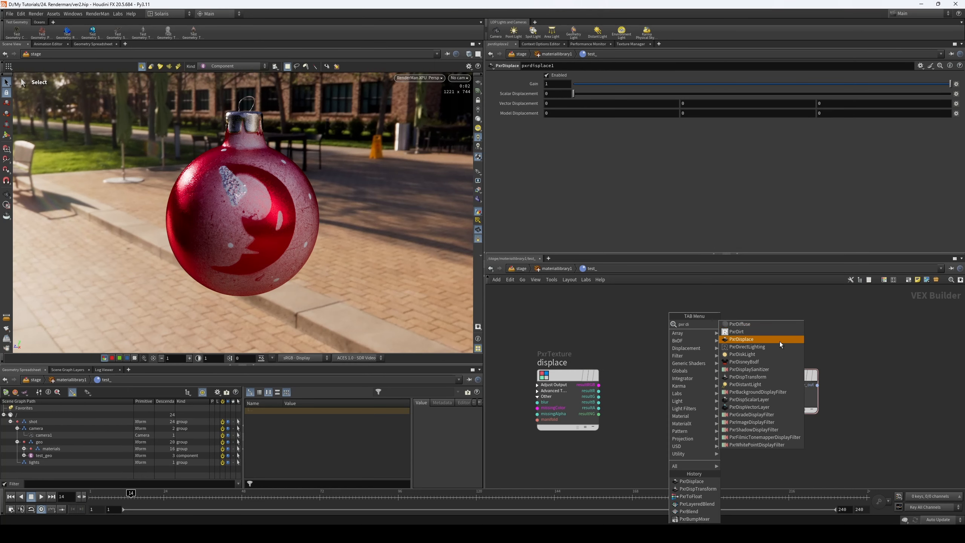
pyautogui.click(771, 376)
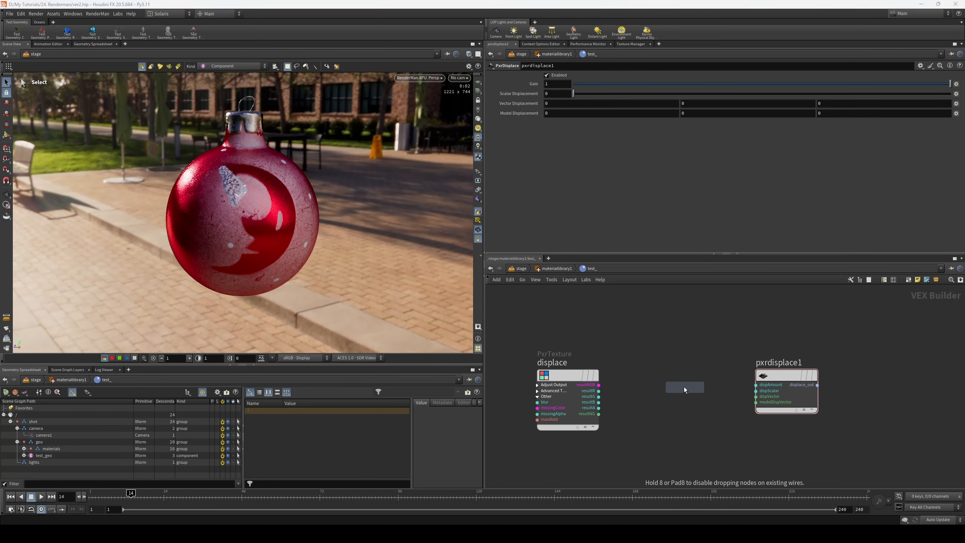
pyautogui.click(686, 387)
pyautogui.moveTo(679, 382); pyautogui.dragTo(688, 377)
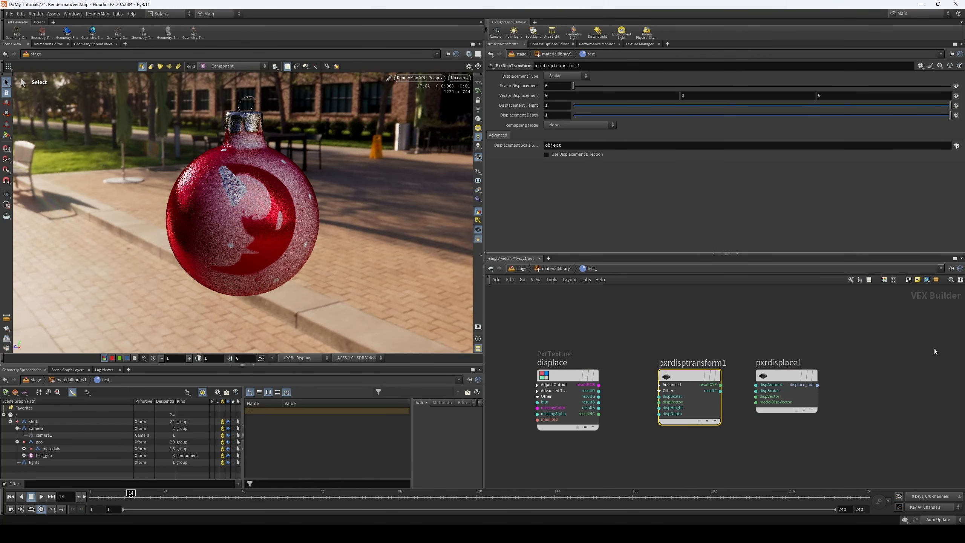
pyautogui.moveTo(785, 330); pyautogui.dragTo(754, 320, button='middle')
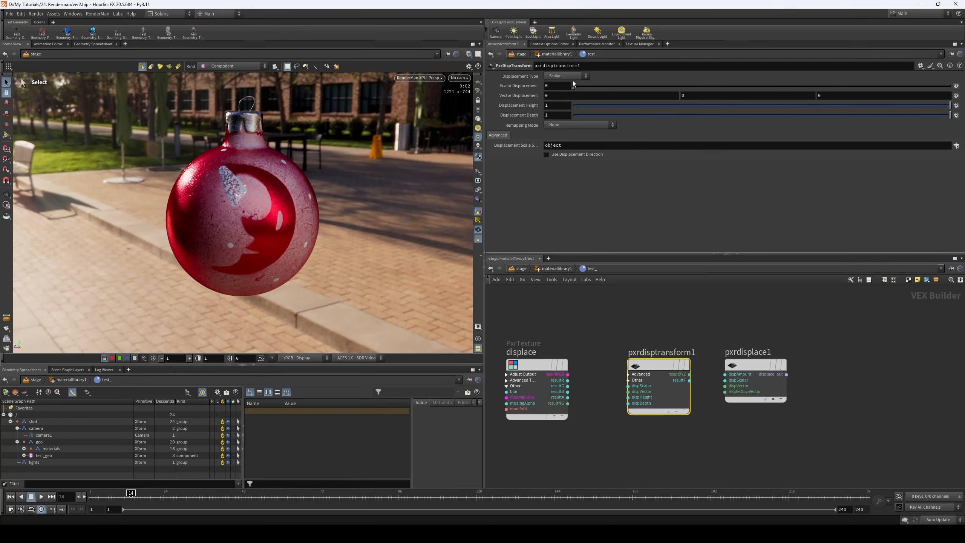
pyautogui.moveTo(754, 361); pyautogui.dragTo(755, 361)
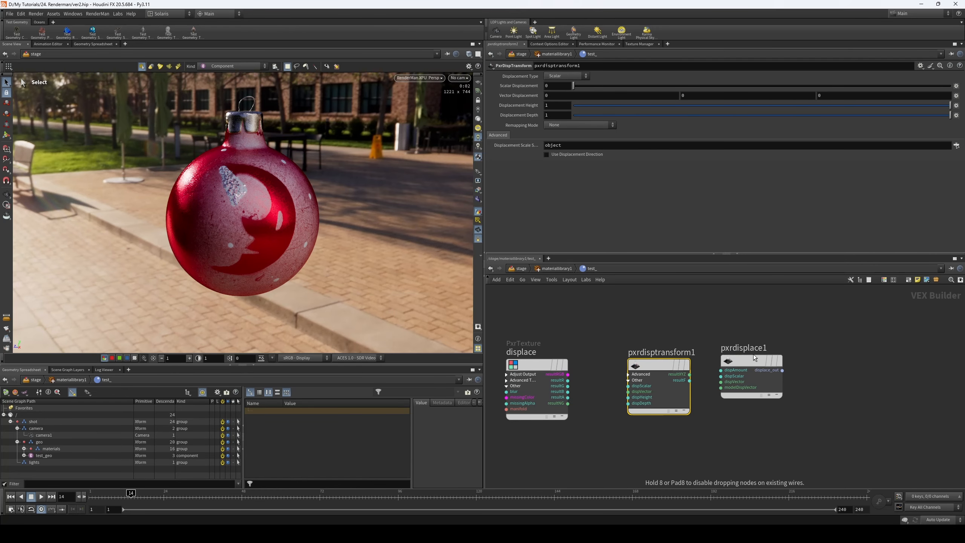
# - Connect the displace texture's resultR output to the dispScalar input of pxrdisptransform1
pyautogui.scroll(2, 589, 376)
pyautogui.moveTo(590, 379); pyautogui.dragTo(652, 370, button='middle')
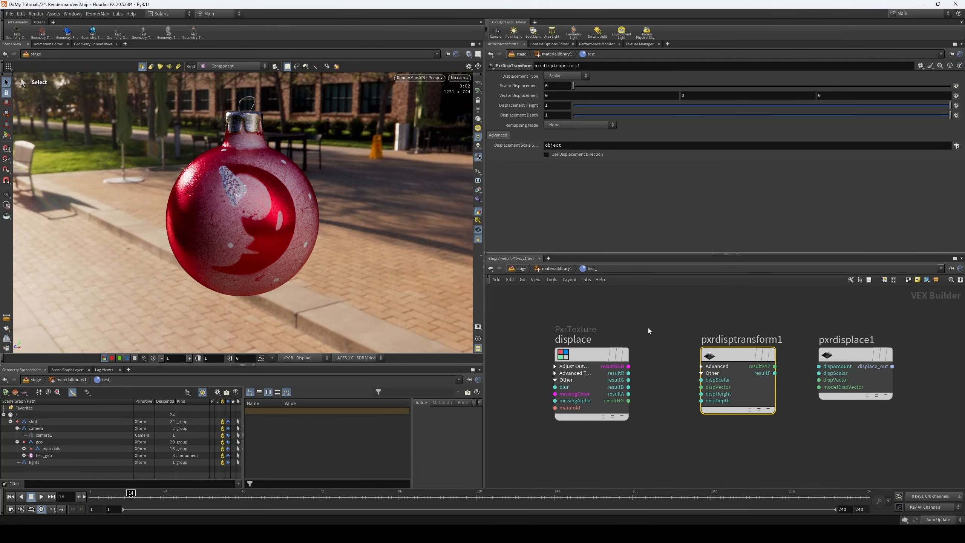
pyautogui.click(567, 338)
pyautogui.click(628, 373)
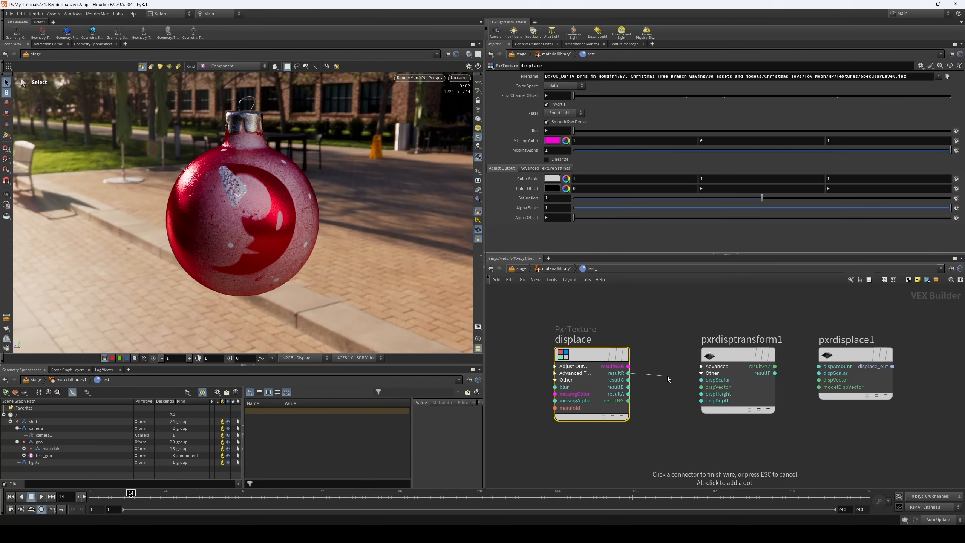
pyautogui.click(694, 378)
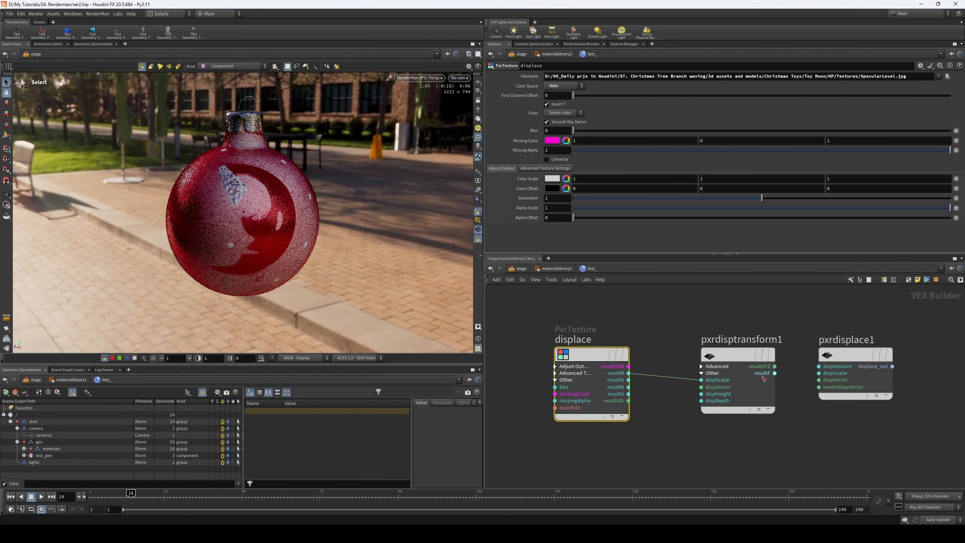
# - Connect the resultF output of pxrdisptransform1 to the dispScalar input of pxrdisplace1
pyautogui.moveTo(699, 363); pyautogui.dragTo(591, 359, button='middle')
pyautogui.click(627, 351)
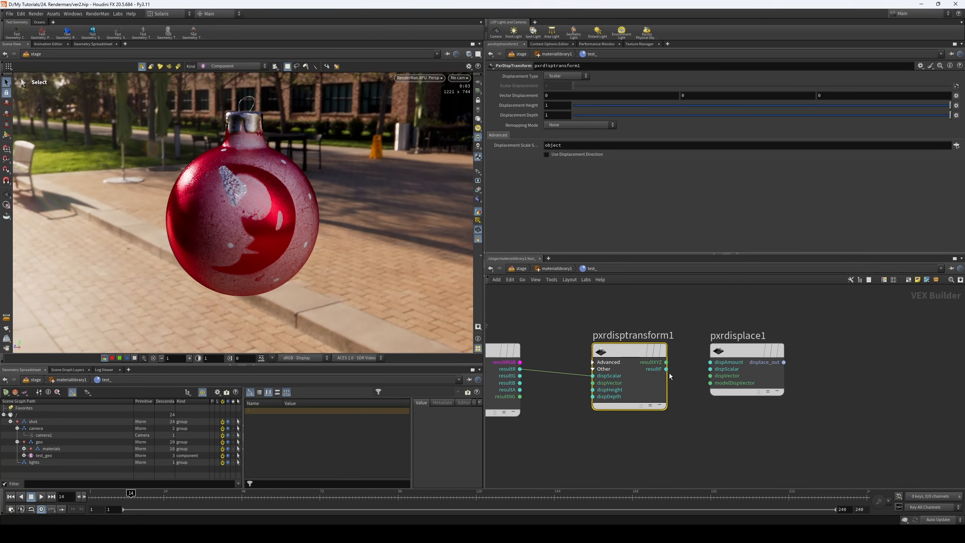
pyautogui.moveTo(654, 372); pyautogui.dragTo(710, 369)
# - Connect pxrdisplace1's displace_out output to the free shader2 input of output_collect
pyautogui.moveTo(836, 370); pyautogui.dragTo(740, 388, button='middle')
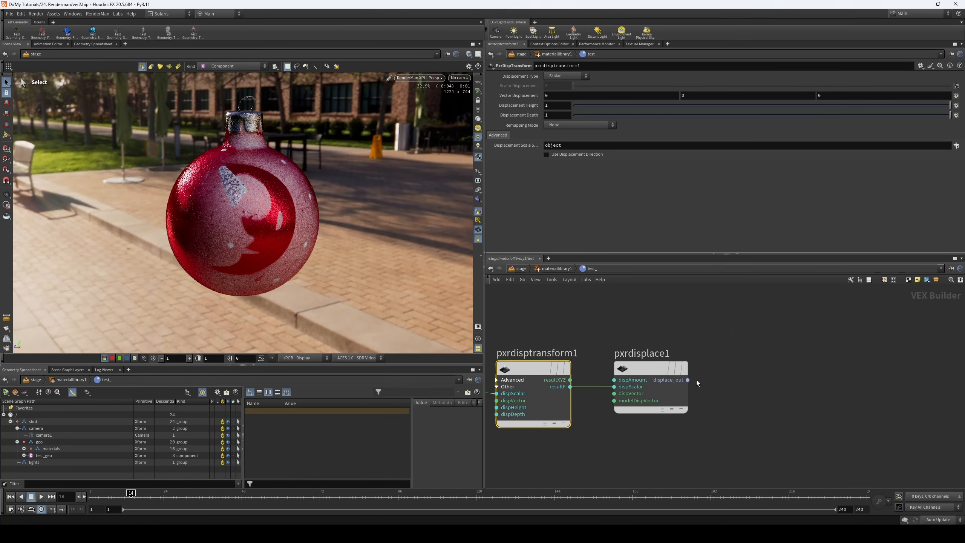
pyautogui.click(686, 379)
pyautogui.scroll(-3, 743, 362)
pyautogui.moveTo(728, 353); pyautogui.dragTo(740, 490, button='middle')
pyautogui.moveTo(687, 324); pyautogui.dragTo(700, 443, button='middle')
pyautogui.click(646, 356)
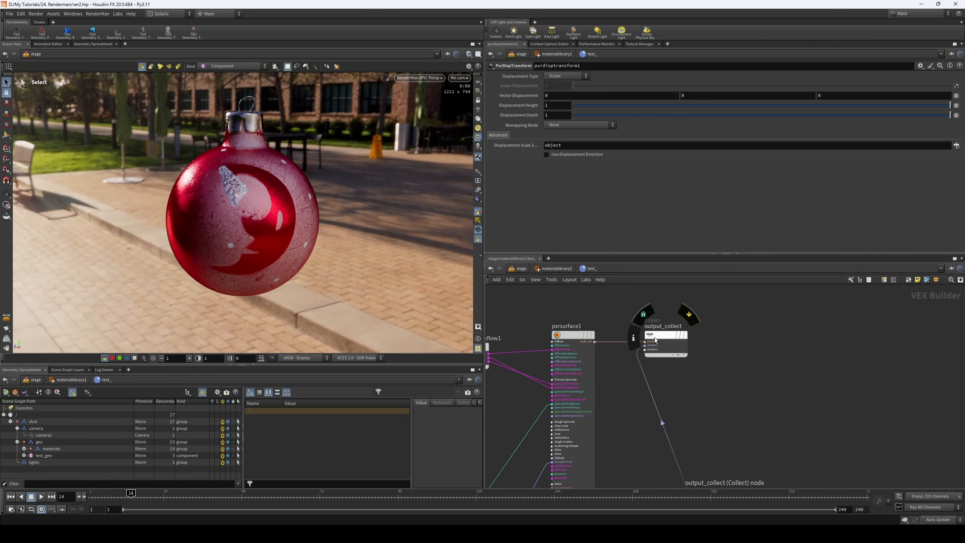
# - Examine the surface and displacement connections into output_collect and go back up to the materiallibrary1 level
pyautogui.scroll(3, 667, 335)
pyautogui.moveTo(665, 334); pyautogui.dragTo(834, 334)
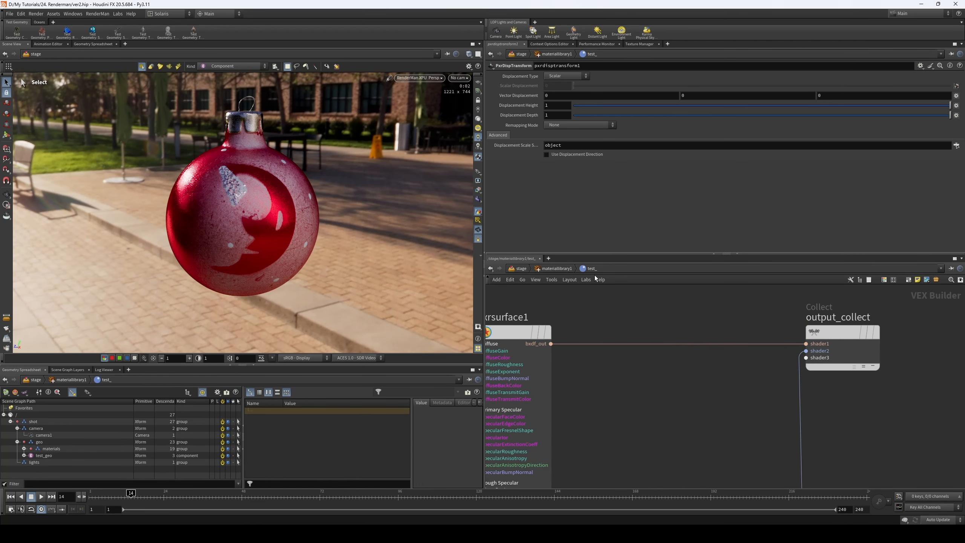
pyautogui.scroll(-3, 711, 367)
pyautogui.click(602, 326)
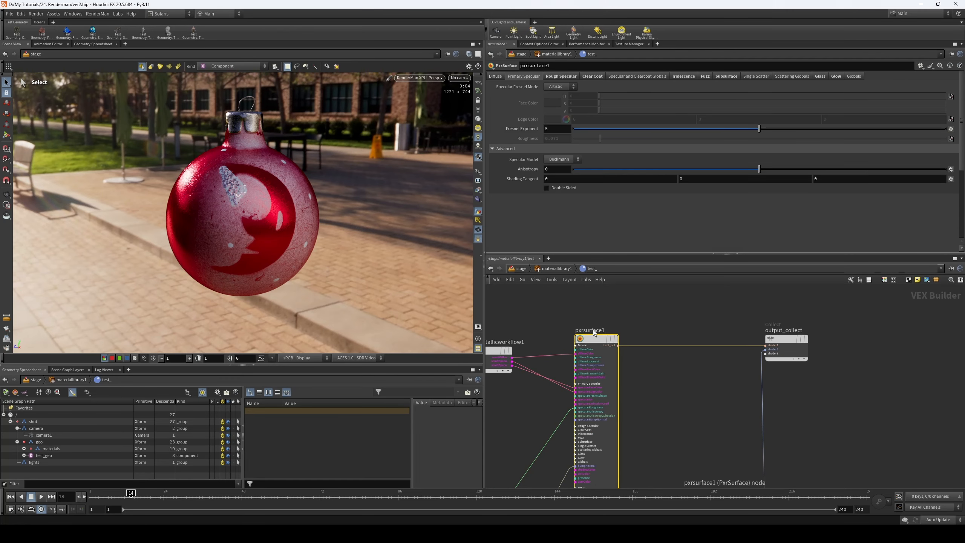
pyautogui.moveTo(794, 386); pyautogui.dragTo(774, 364, button='middle')
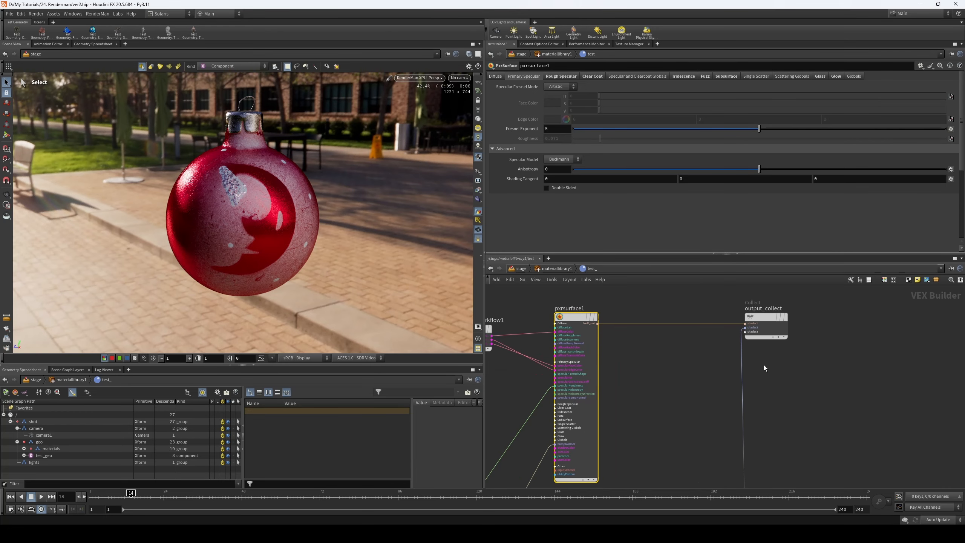
pyautogui.moveTo(775, 396); pyautogui.dragTo(826, 336, button='middle')
pyautogui.moveTo(634, 396); pyautogui.dragTo(639, 395)
pyautogui.moveTo(725, 377); pyautogui.dragTo(667, 342, button='middle')
pyautogui.press('u')
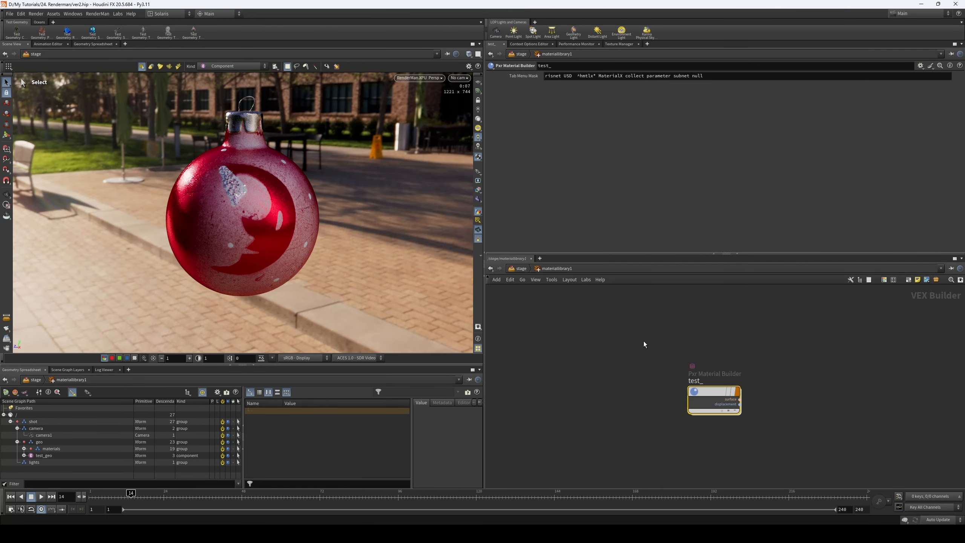
# - Return to the stage network and select the rendergeometrysettings1 node below test_geo
pyautogui.press('u')
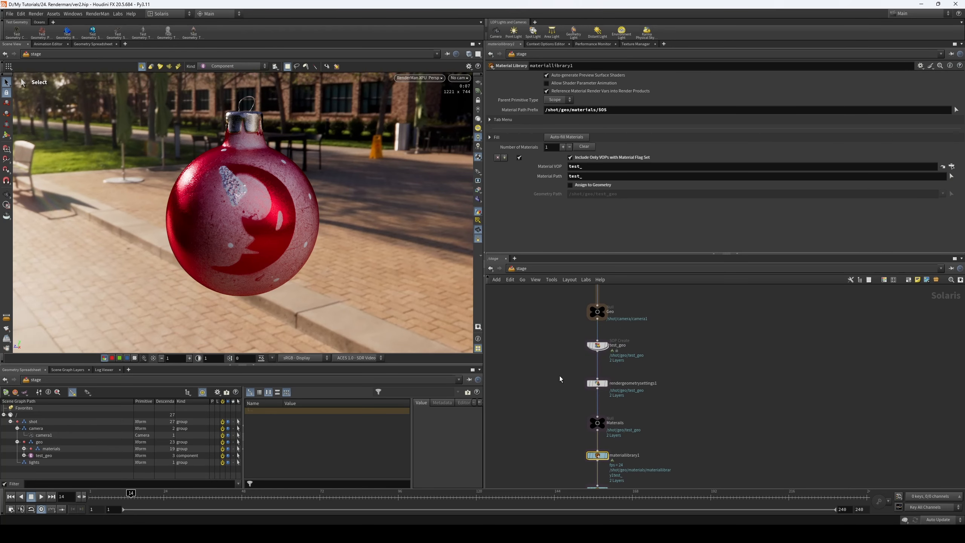
pyautogui.scroll(3, 560, 375)
pyautogui.moveTo(554, 364); pyautogui.dragTo(647, 409)
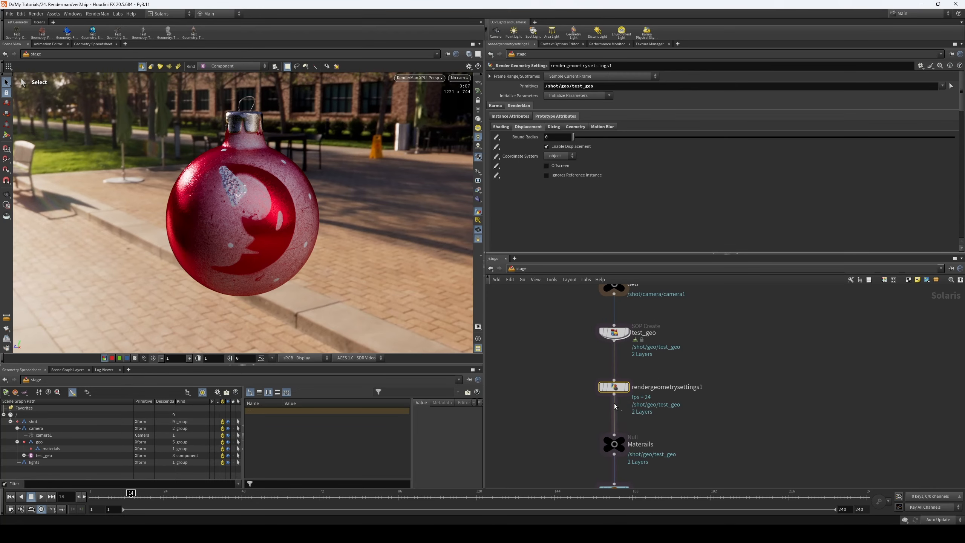
pyautogui.moveTo(626, 387)
pyautogui.moveTo(716, 421); pyautogui.dragTo(718, 405, button='middle')
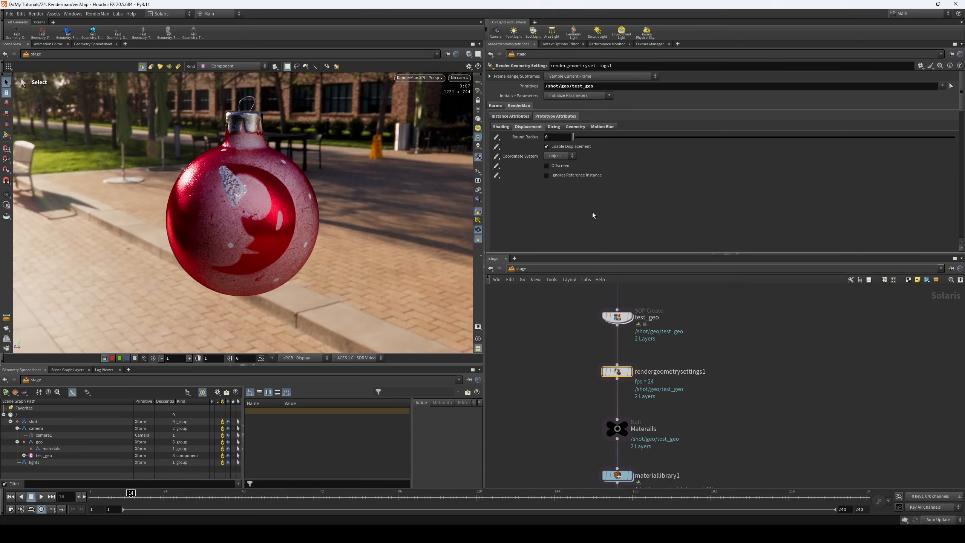
# - Set the RenderMan displacement Bound Radius of rendergeometrysettings1 to 1, leaving displacement enabled
pyautogui.click(502, 126)
pyautogui.click(511, 118)
pyautogui.click(544, 116)
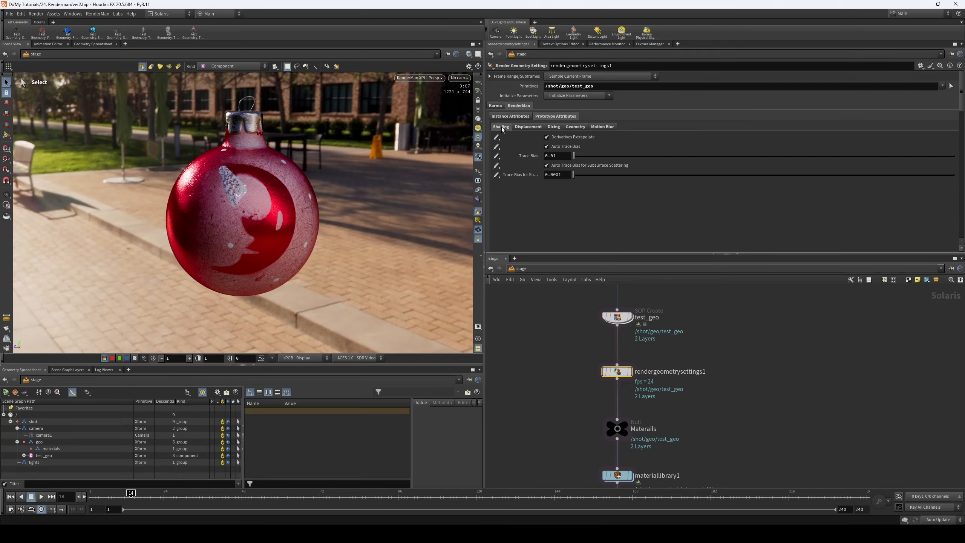
pyautogui.click(528, 127)
pyautogui.click(561, 147)
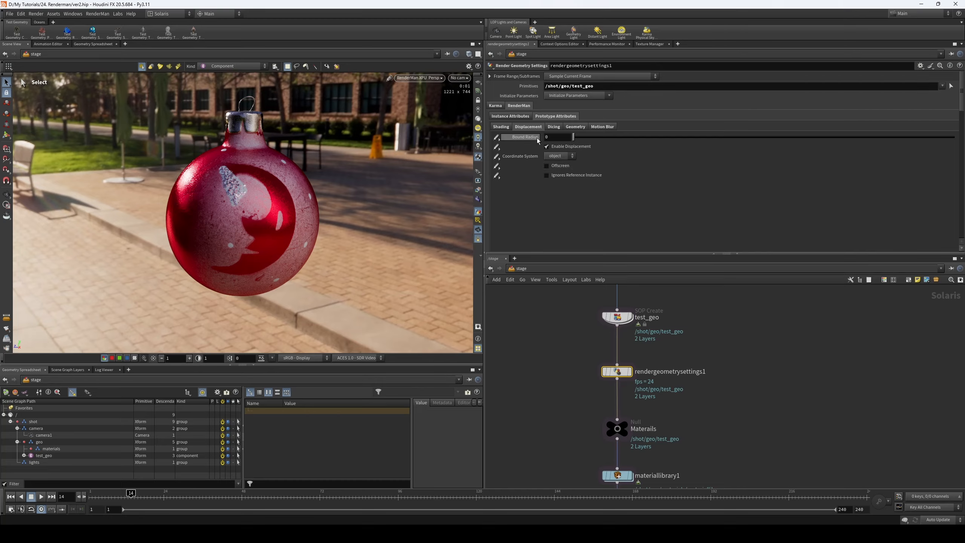
pyautogui.click(547, 138)
pyautogui.write('1')
pyautogui.press('Return')
pyautogui.click(546, 146)
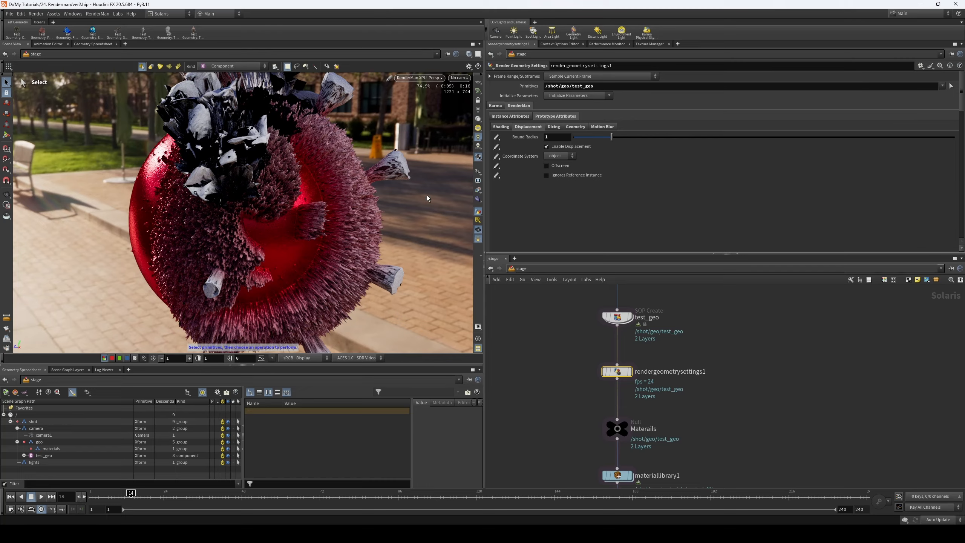
# - Try a displacement Bound Radius of 2 on rendergeometrysettings1 and restore it to 1
pyautogui.moveTo(554, 137); pyautogui.dragTo(532, 141)
pyautogui.write('2')
pyautogui.press('Return')
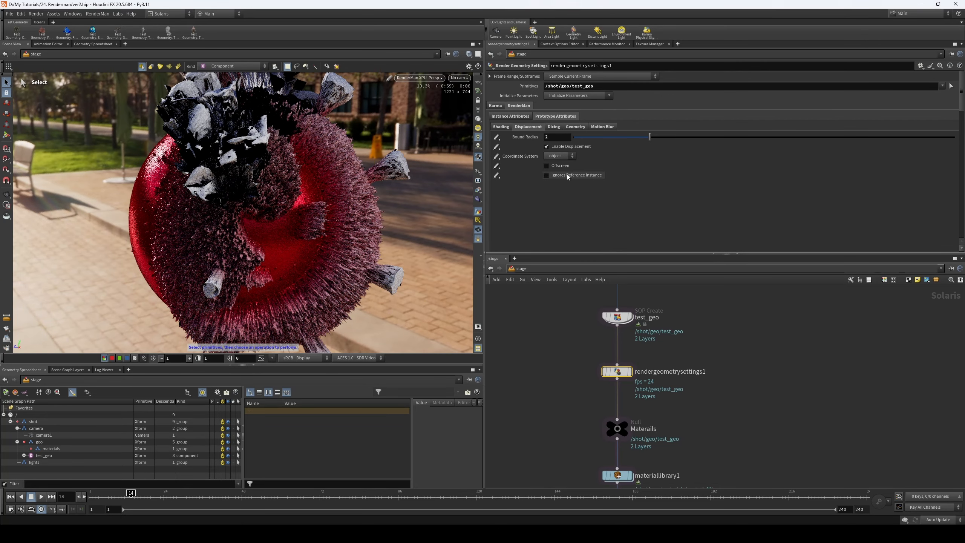
pyautogui.moveTo(556, 138); pyautogui.dragTo(533, 152)
pyautogui.write('1')
pyautogui.press('Return')
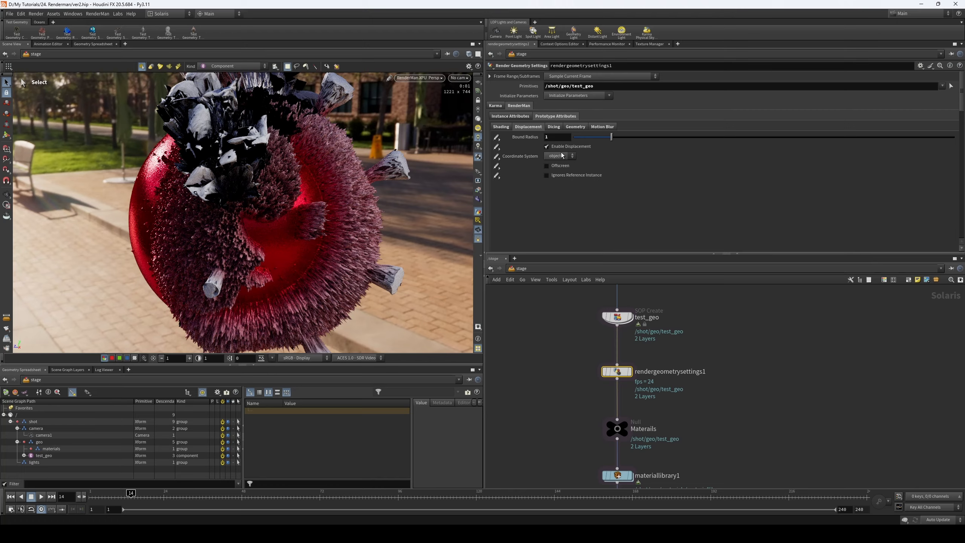
# - Test dicing Micropolygon Length values of 2 and 0.5 on rendergeometrysettings1
pyautogui.click(553, 129)
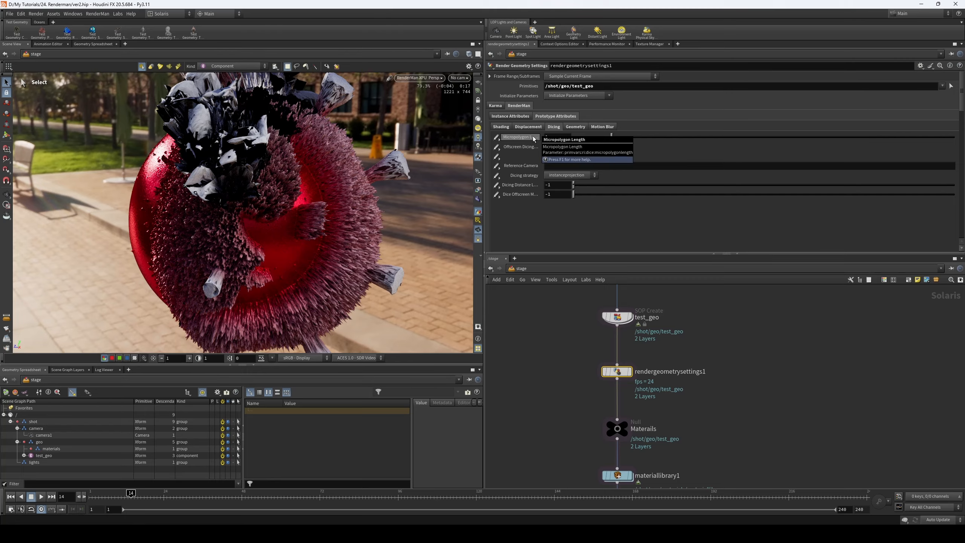
pyautogui.doubleClick(557, 138)
pyautogui.write('2')
pyautogui.press('Return')
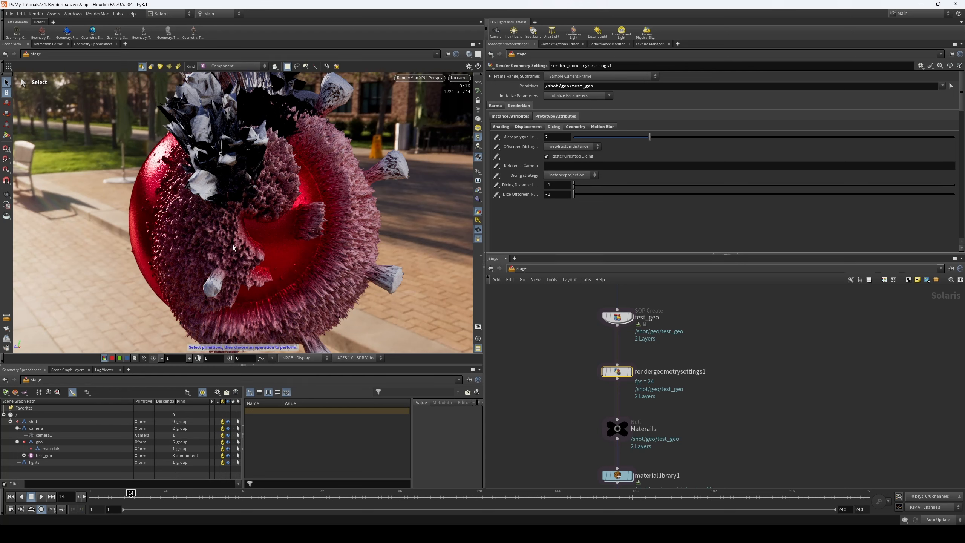
pyautogui.click(557, 137)
pyautogui.write('0.5')
pyautogui.press('Return')
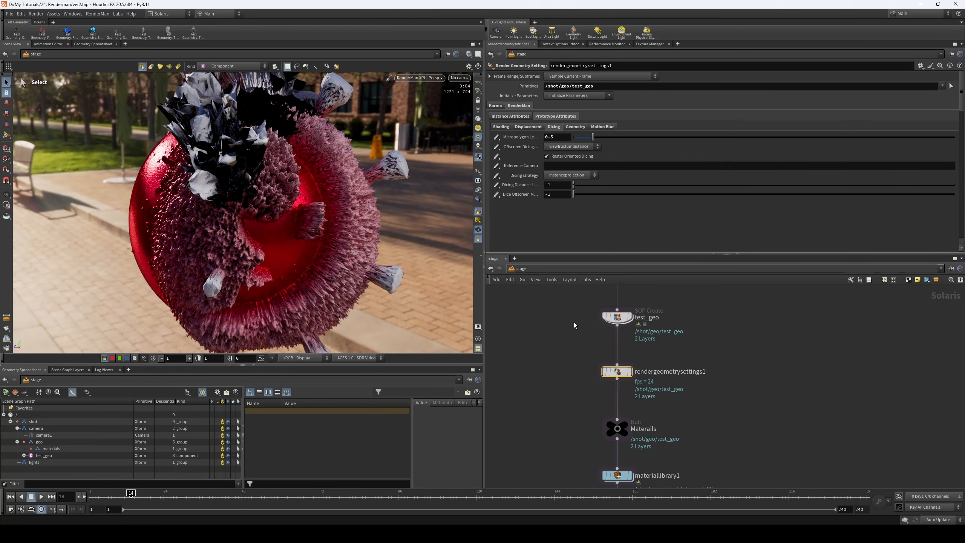
# - Enable Treat Polygons as Subdivision Surfaces in the SOP import geometry handling of test_geo
pyautogui.moveTo(573, 321); pyautogui.dragTo(574, 327, button='middle')
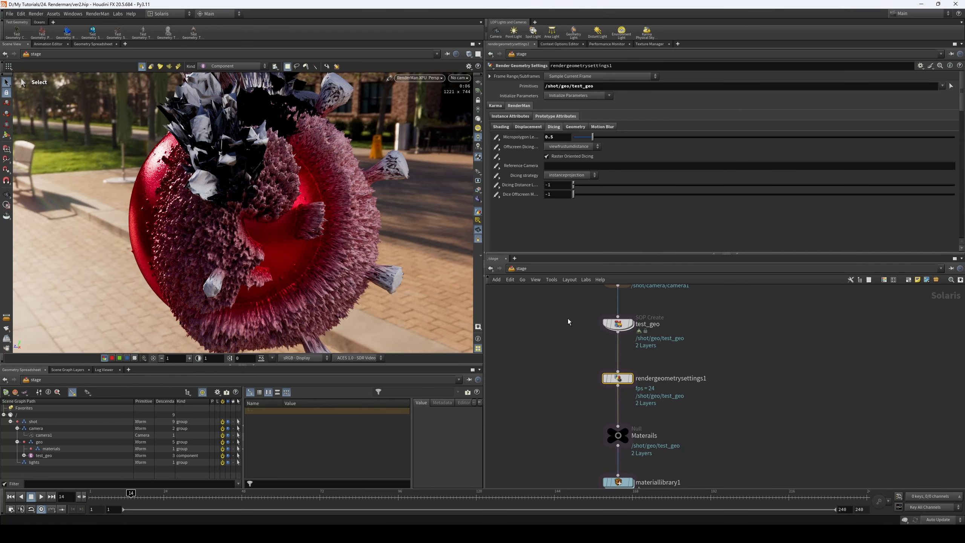
pyautogui.moveTo(594, 315); pyautogui.dragTo(676, 341)
pyautogui.click(495, 166)
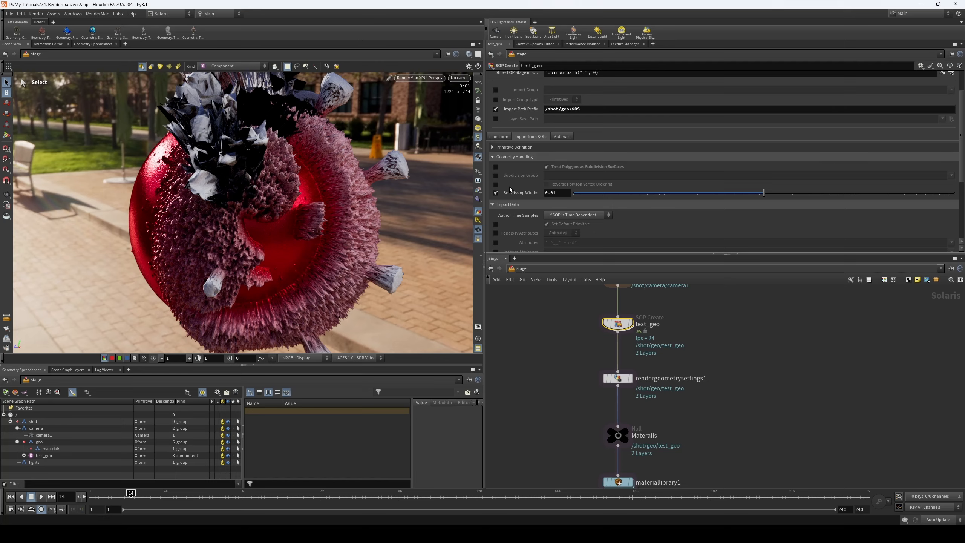
pyautogui.scroll(3, 510, 191)
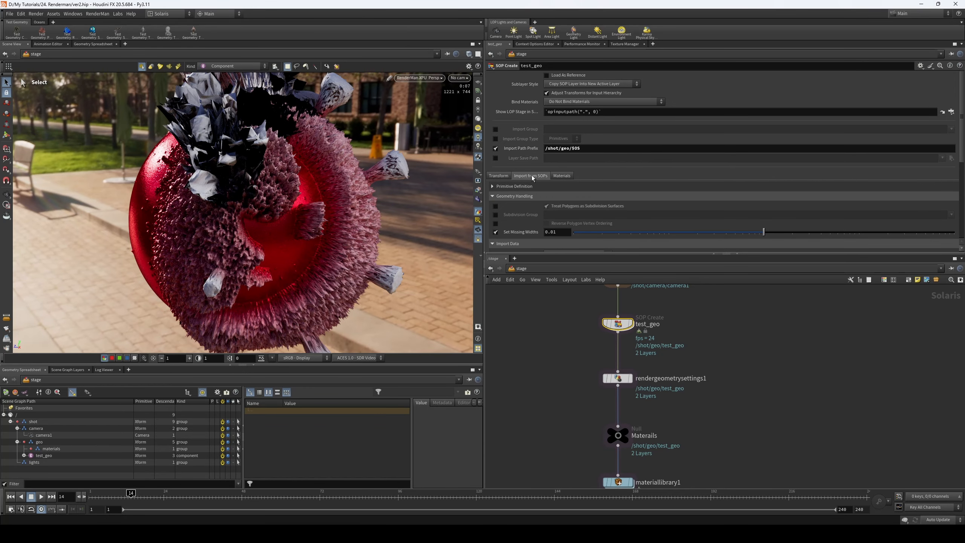
pyautogui.scroll(-3, 531, 179)
pyautogui.scroll(-1, 530, 187)
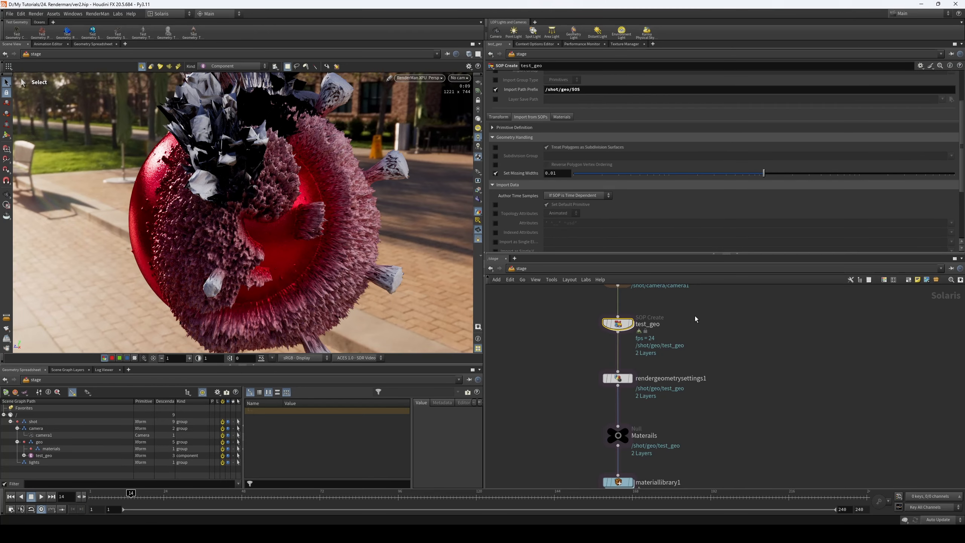
pyautogui.moveTo(550, 340); pyautogui.dragTo(553, 358, button='middle')
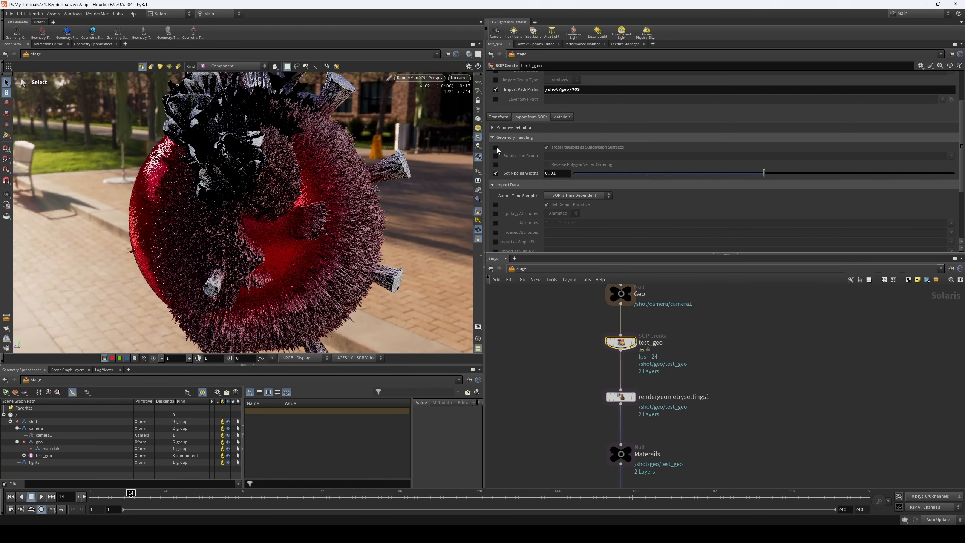
pyautogui.click(496, 147)
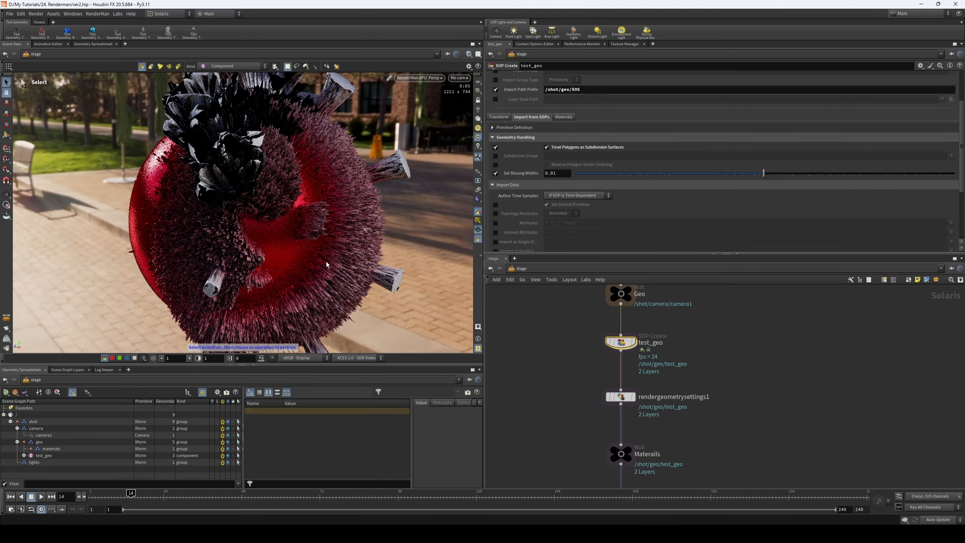
# - Set the dicing Micropolygon Length of rendergeometrysettings1 to 1
pyautogui.scroll(-5, 574, 366)
pyautogui.scroll(2, 589, 375)
pyautogui.click(630, 376)
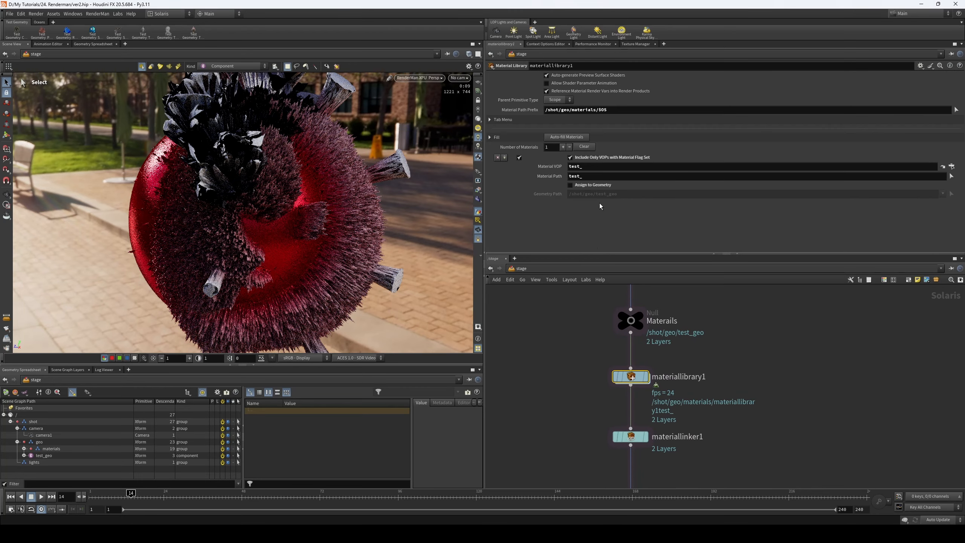
pyautogui.scroll(-3, 561, 382)
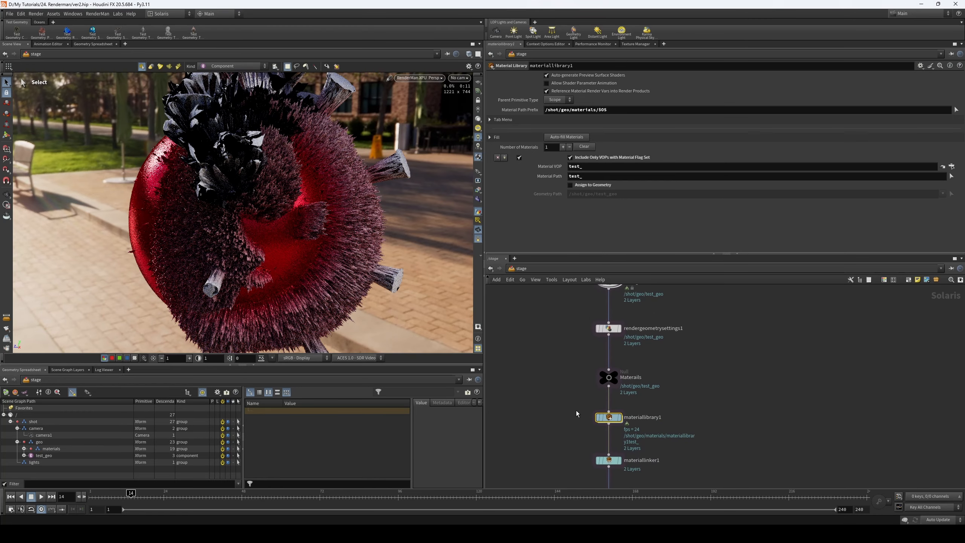
pyautogui.click(609, 328)
pyautogui.moveTo(553, 136); pyautogui.dragTo(523, 145)
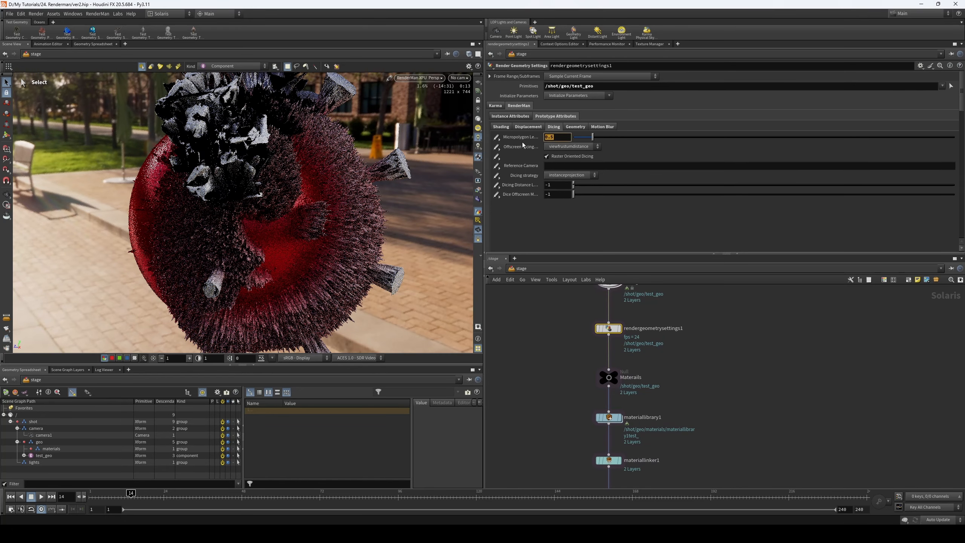
pyautogui.write('1')
pyautogui.press('Return')
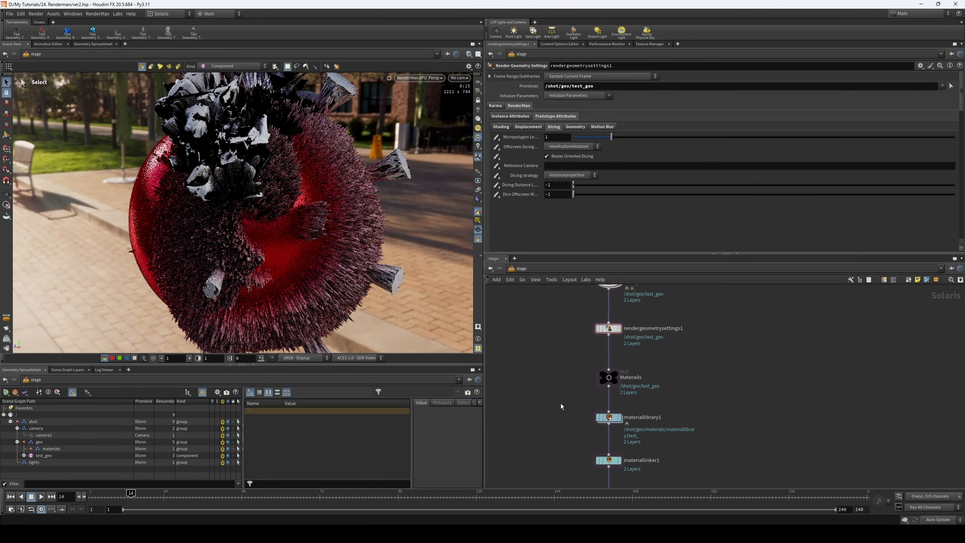
# - Enter the test_ material inside materiallibrary1 and show the parameters of pxrdisptransform1
pyautogui.click(609, 417)
pyautogui.doubleClick(608, 417)
pyautogui.doubleClick(646, 399)
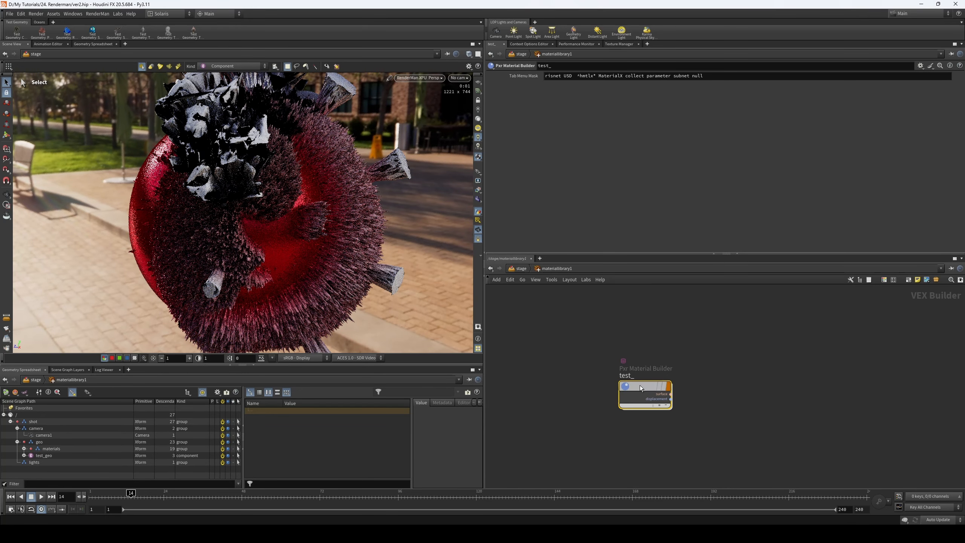
pyautogui.click(648, 403)
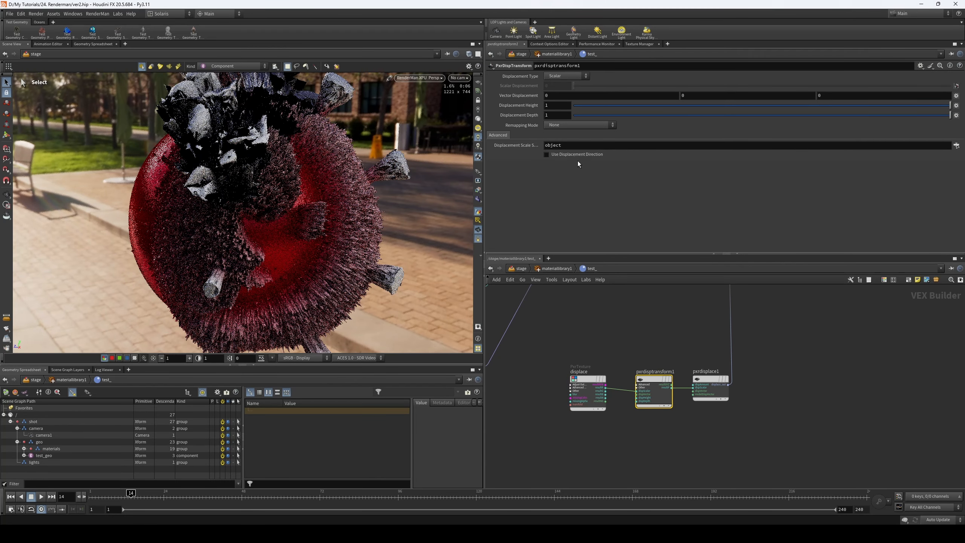
# - Set the Gain of pxrdisplace1 to 0.1
pyautogui.click(709, 380)
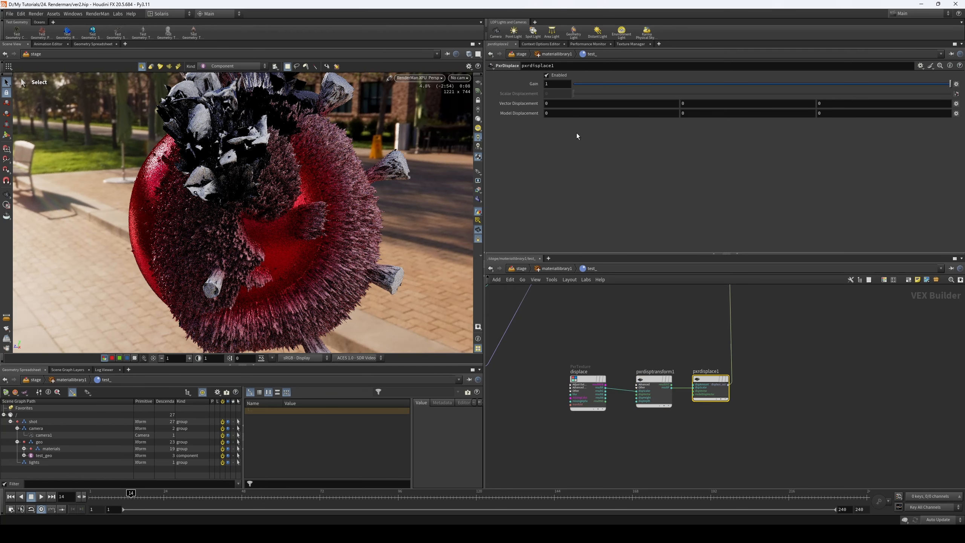
pyautogui.doubleClick(556, 84)
pyautogui.write('0.1')
pyautogui.press('Return')
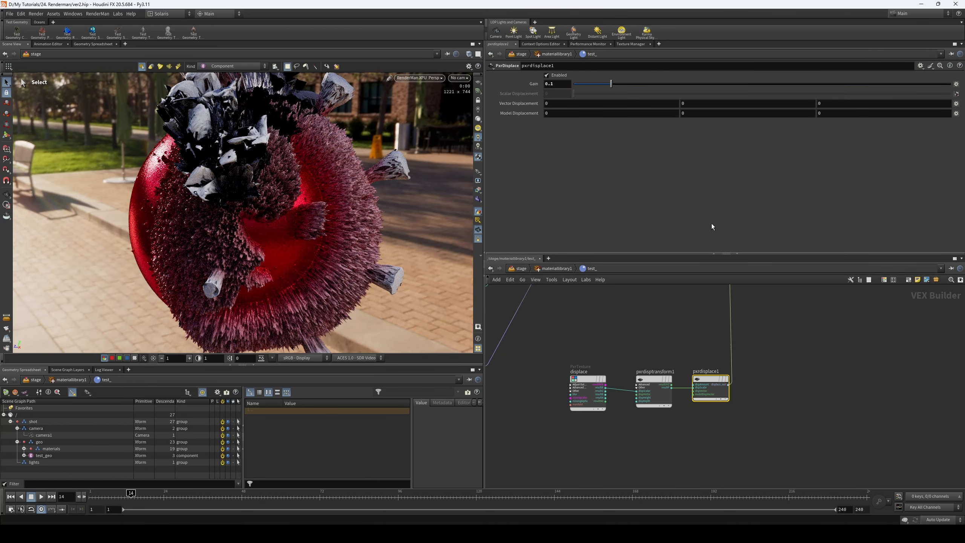
pyautogui.click(750, 373)
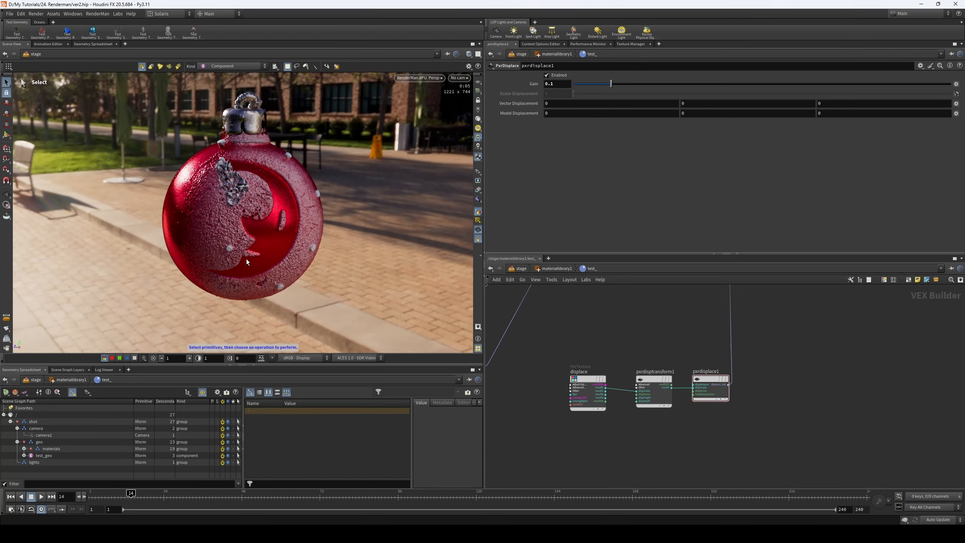
# - Reduce the Gain of pxrdisplace1 to 0.05 and further to 0.025
pyautogui.click(566, 84)
pyautogui.write('0.05')
pyautogui.press('Return')
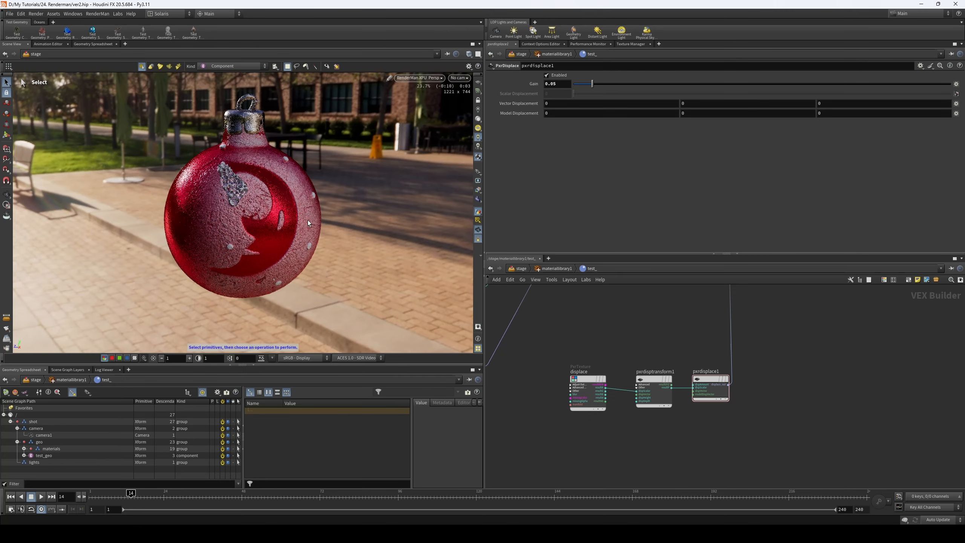
pyautogui.click(565, 84)
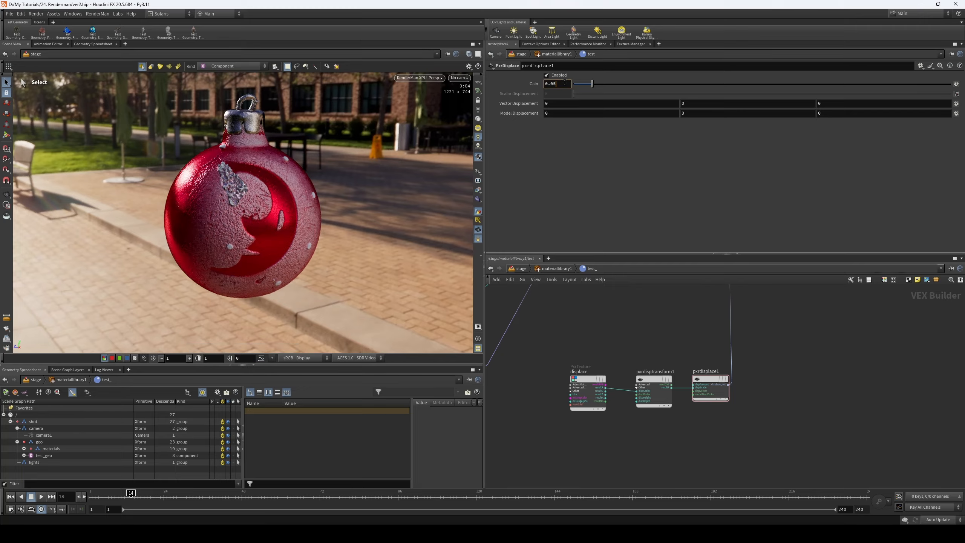
pyautogui.press('BackSpace')
pyautogui.write('25')
pyautogui.press('Return')
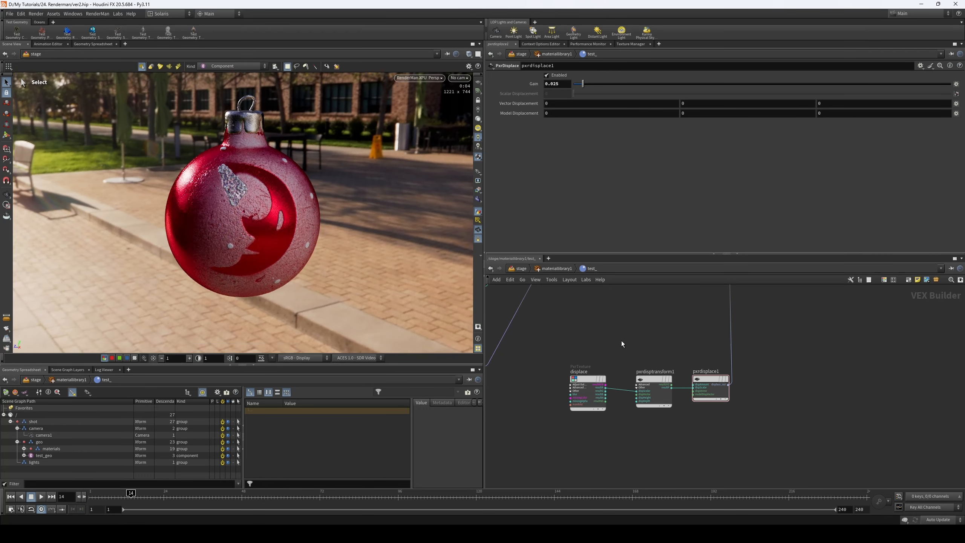
# - Set the Remapping Mode of pxrdisptransform1 to Centered
pyautogui.click(714, 387)
pyautogui.click(663, 397)
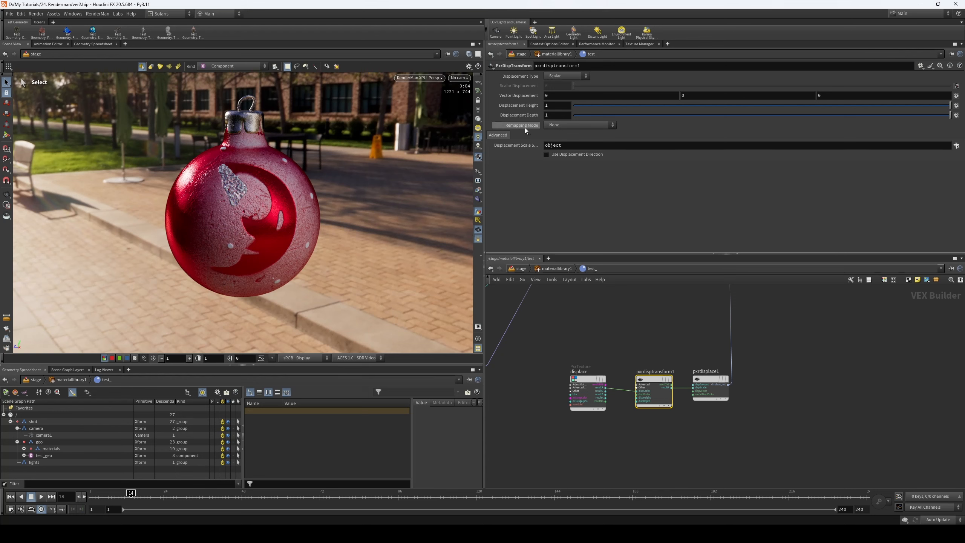
pyautogui.click(559, 125)
pyautogui.click(566, 141)
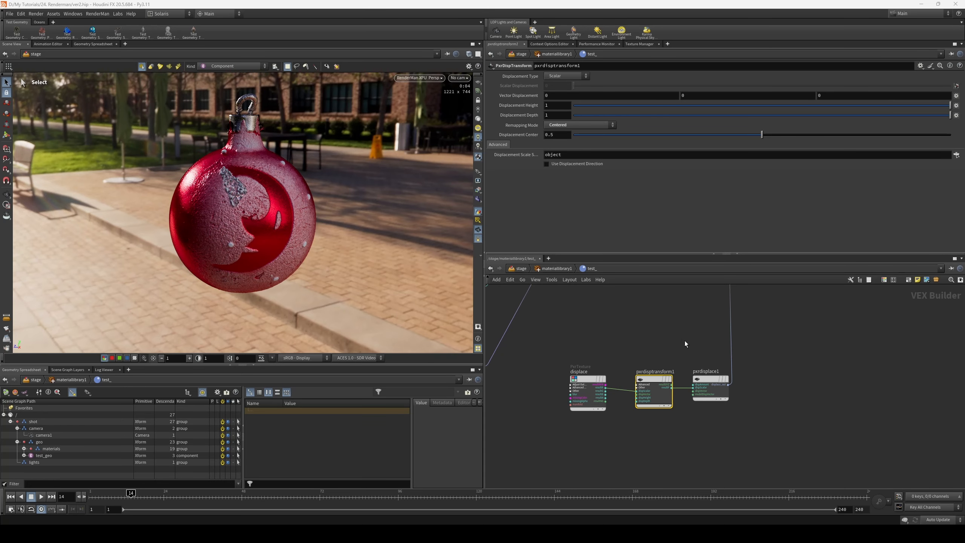
# - Lower the Gain of pxrdisplace1 to 0.01 and refine it to 0.008
pyautogui.moveTo(692, 338); pyautogui.dragTo(650, 431)
pyautogui.click(703, 380)
pyautogui.click(564, 87)
pyautogui.press('BackSpace')
pyautogui.click(650, 299)
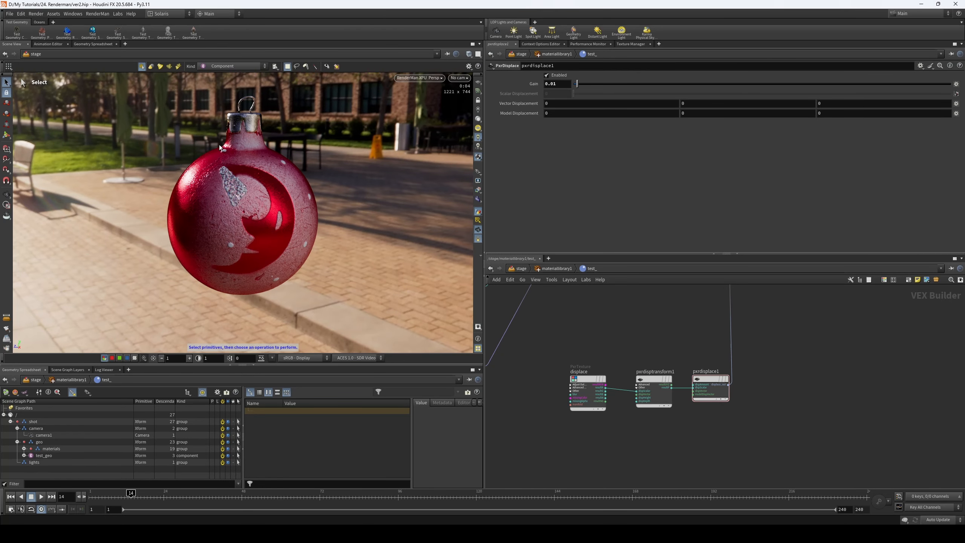
pyautogui.click(557, 84)
pyautogui.write('0.008')
pyautogui.press('Return')
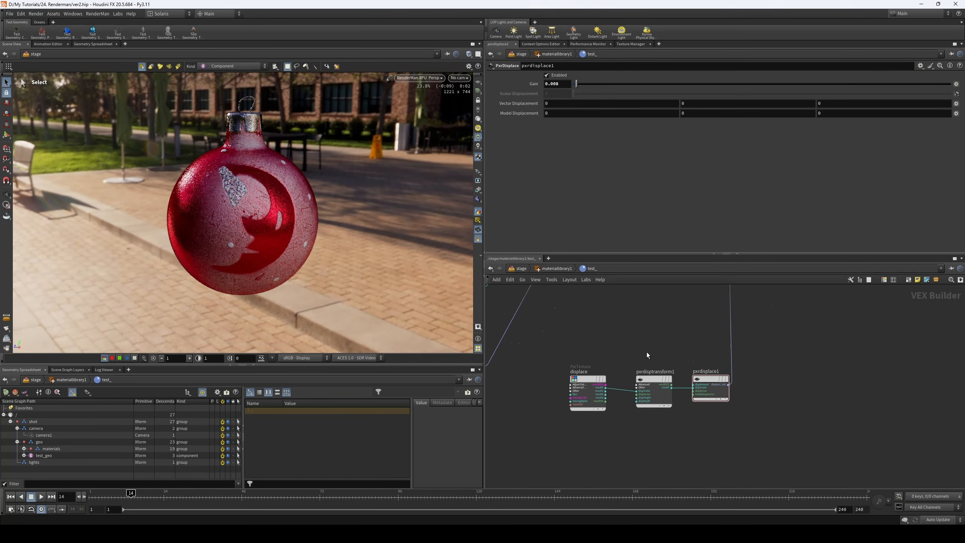
# - Set the Layer 2 Amount of pxrbumpmixer1 to 0.2
pyautogui.press('h')
pyautogui.moveTo(511, 374); pyautogui.dragTo(543, 399)
pyautogui.moveTo(589, 314); pyautogui.dragTo(618, 344)
pyautogui.click(525, 76)
pyautogui.doubleClick(557, 112)
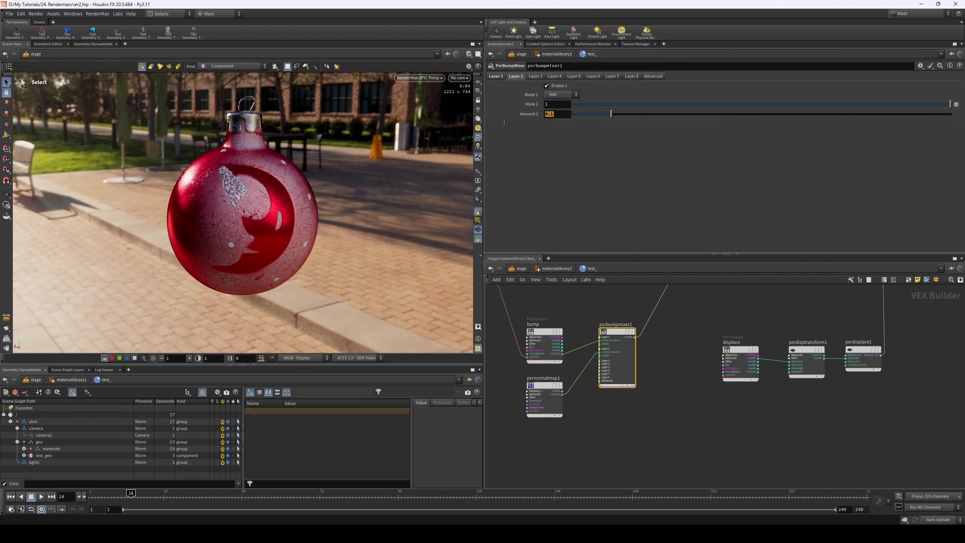
pyautogui.write('0.2')
pyautogui.click(671, 349)
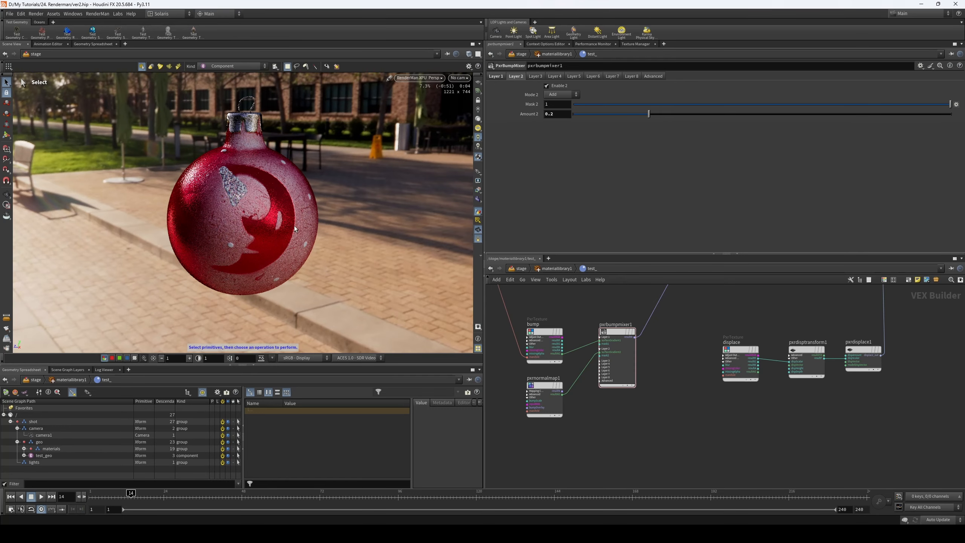
# - Set the Layer 2 Amount of pxrbumpmixer1 to 0.15
pyautogui.click(549, 114)
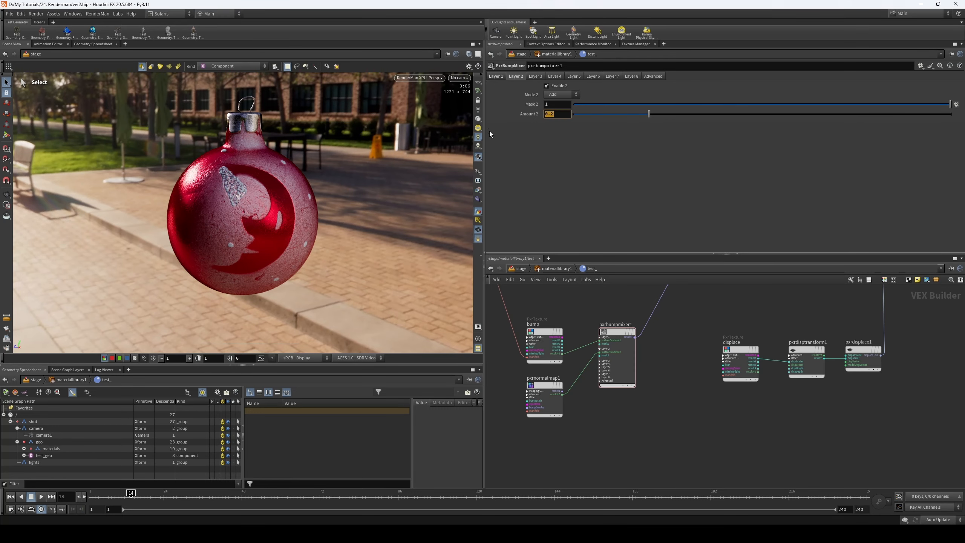
pyautogui.write('0.15')
pyautogui.press('Return')
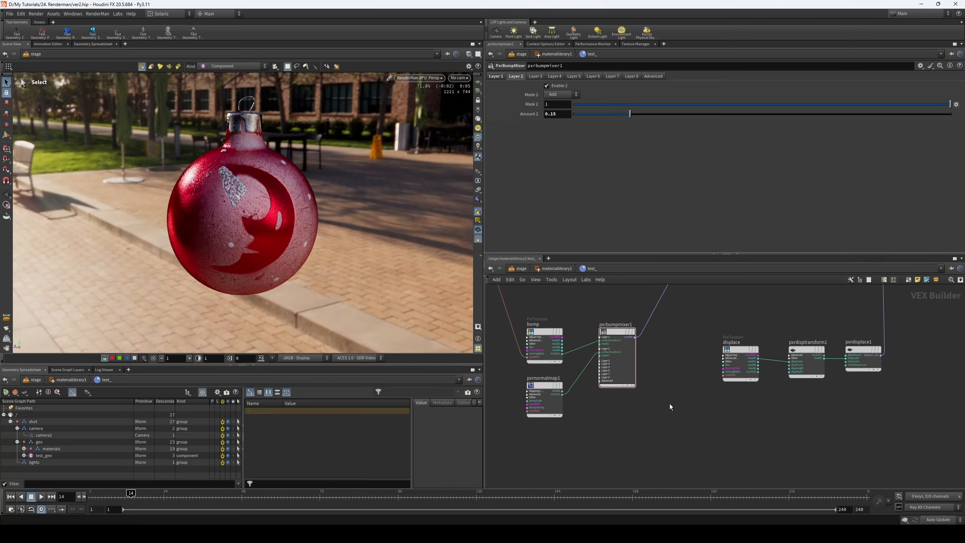
pyautogui.moveTo(697, 381); pyautogui.dragTo(689, 399, button='middle')
pyautogui.scroll(-1, 683, 387)
pyautogui.moveTo(676, 363); pyautogui.dragTo(670, 411, button='middle')
pyautogui.scroll(-1, 652, 380)
pyautogui.scroll(-2, 670, 411)
pyautogui.scroll(-1, 674, 405)
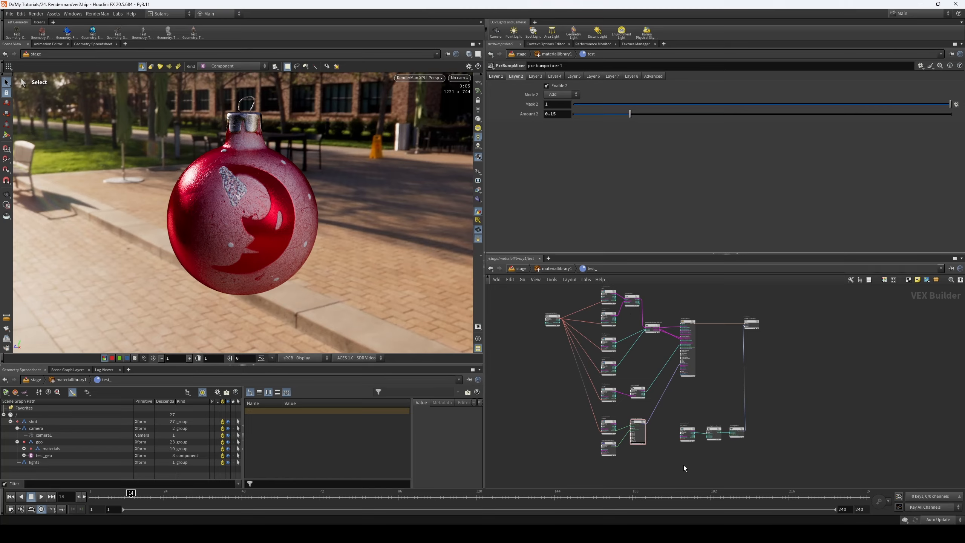
# - Return from the material network to the stage level and add a second area light
pyautogui.click(547, 268)
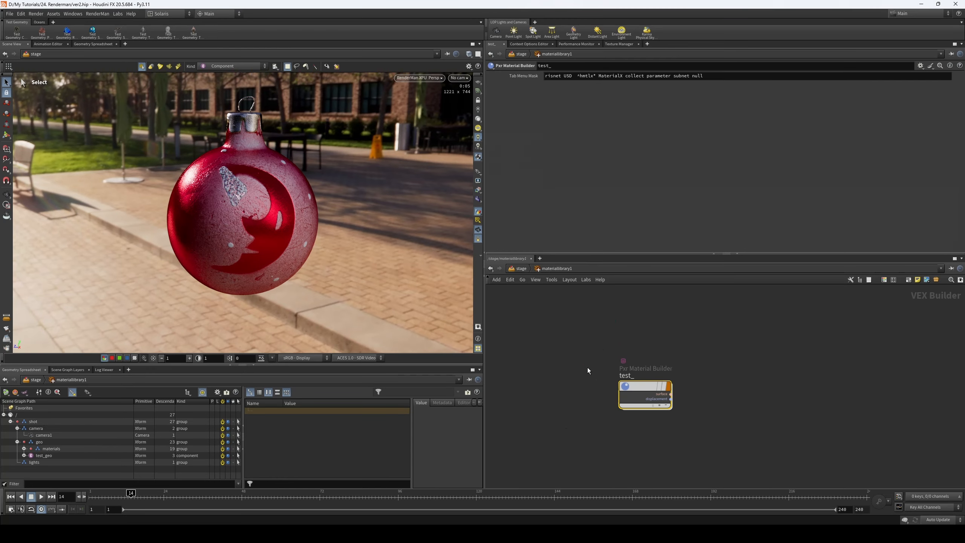
pyautogui.press('u')
pyautogui.moveTo(647, 357)
pyautogui.mouseDown(button='middle')
pyautogui.moveTo(650, 346)
pyautogui.moveTo(662, 356)
pyautogui.mouseUp(button='middle')
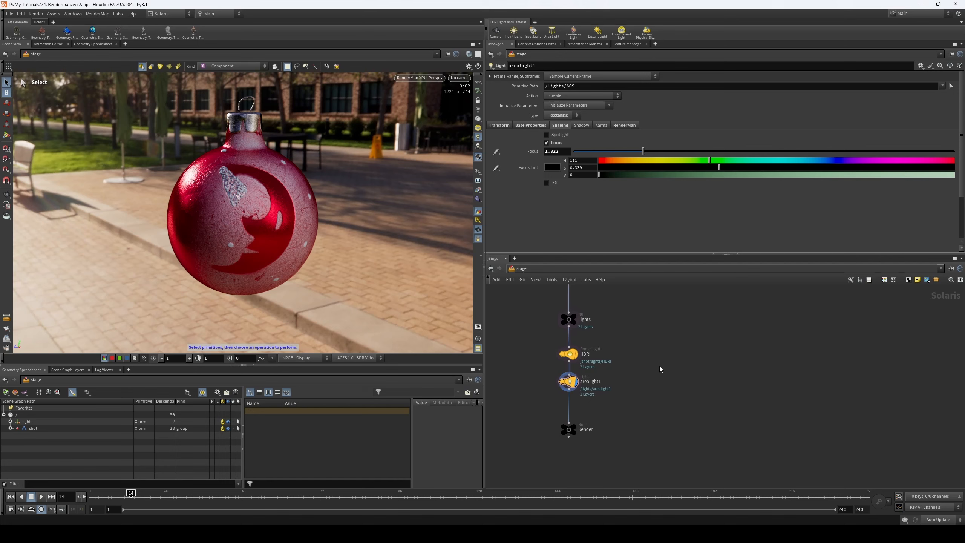
pyautogui.press('Tab')
pyautogui.write('light')
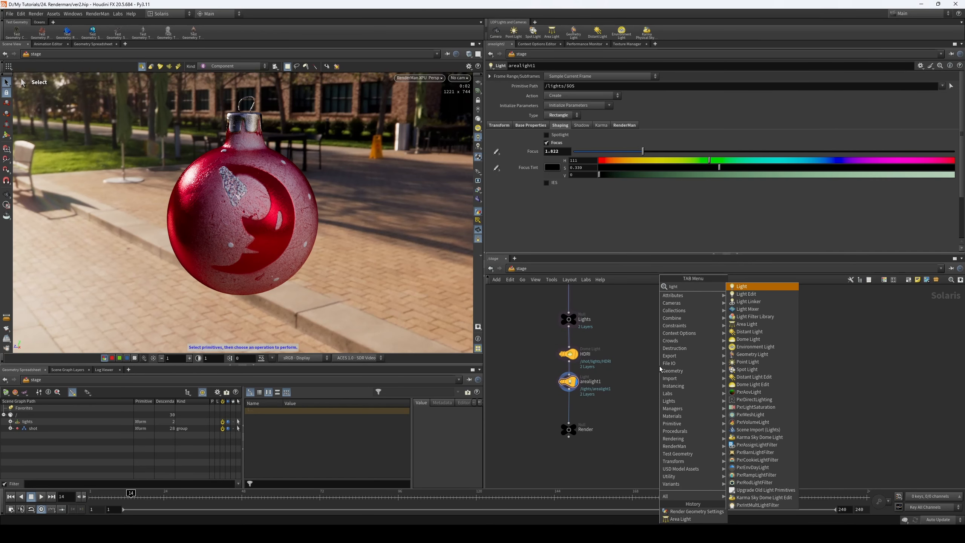
pyautogui.click(750, 324)
pyautogui.click(687, 370)
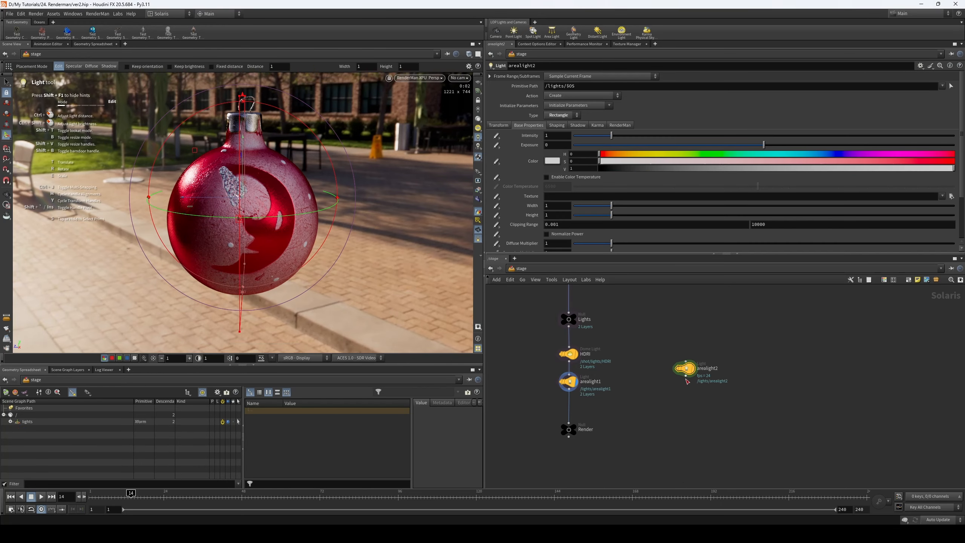
# - Insert arealight2 between arealight1 and Render, and place it beside the ornament at about 0.72 wide and 1.22 high
pyautogui.moveTo(685, 371); pyautogui.dragTo(575, 409)
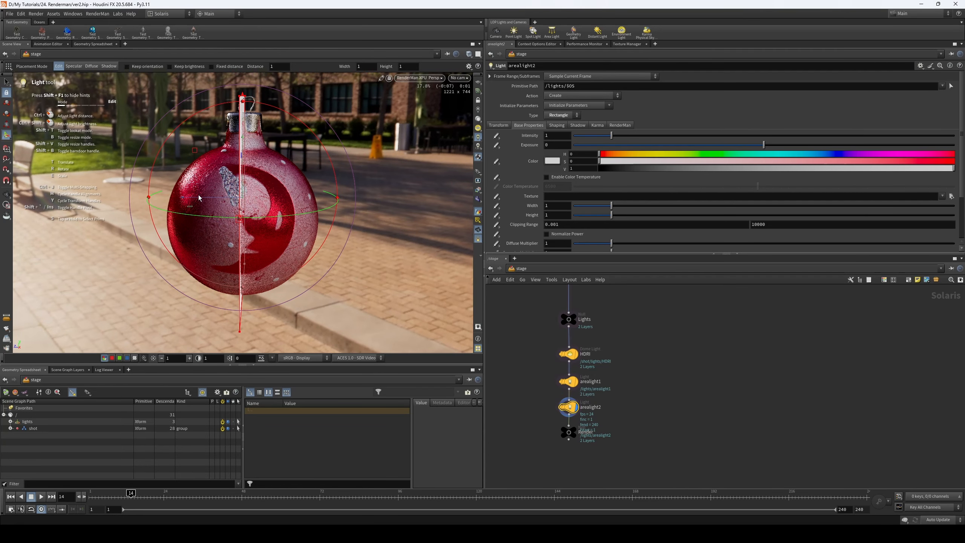
pyautogui.moveTo(199, 200); pyautogui.dragTo(106, 189)
pyautogui.click(621, 125)
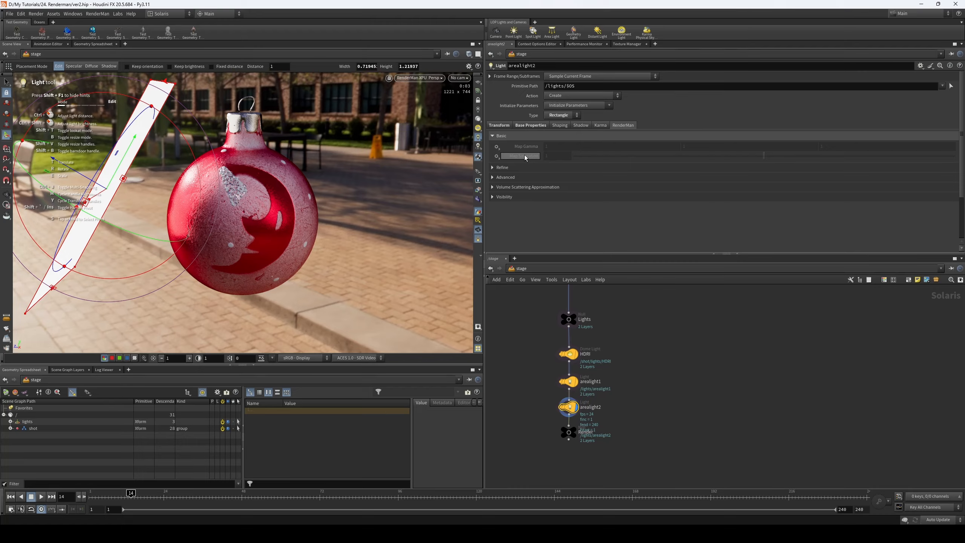
# - Enable the RenderMan Map Saturation of the HDRI dome light and set it to 0
pyautogui.click(568, 354)
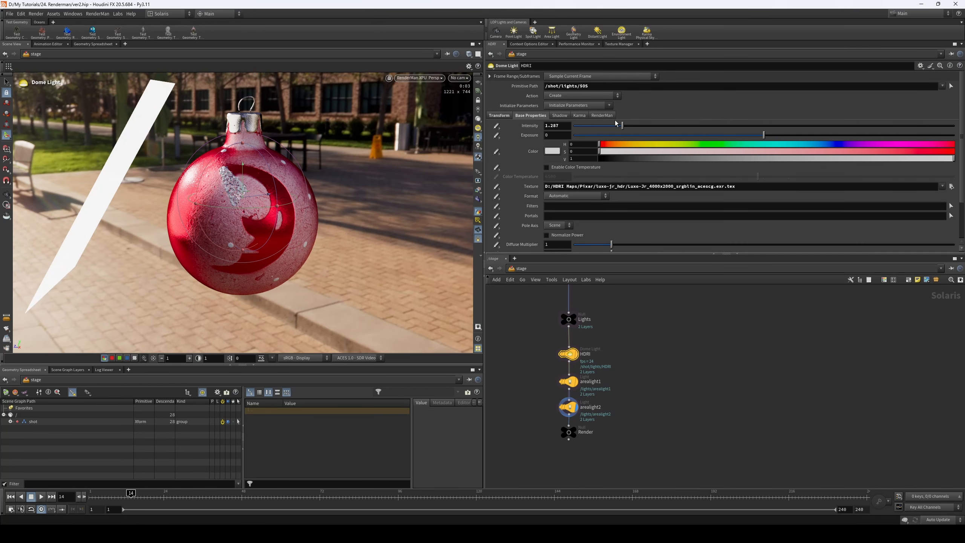
pyautogui.click(501, 116)
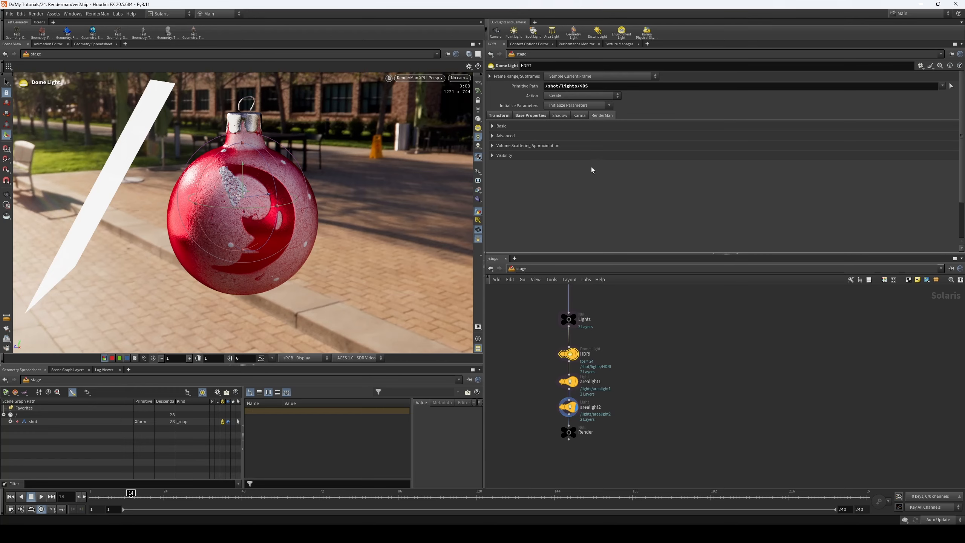
pyautogui.click(601, 115)
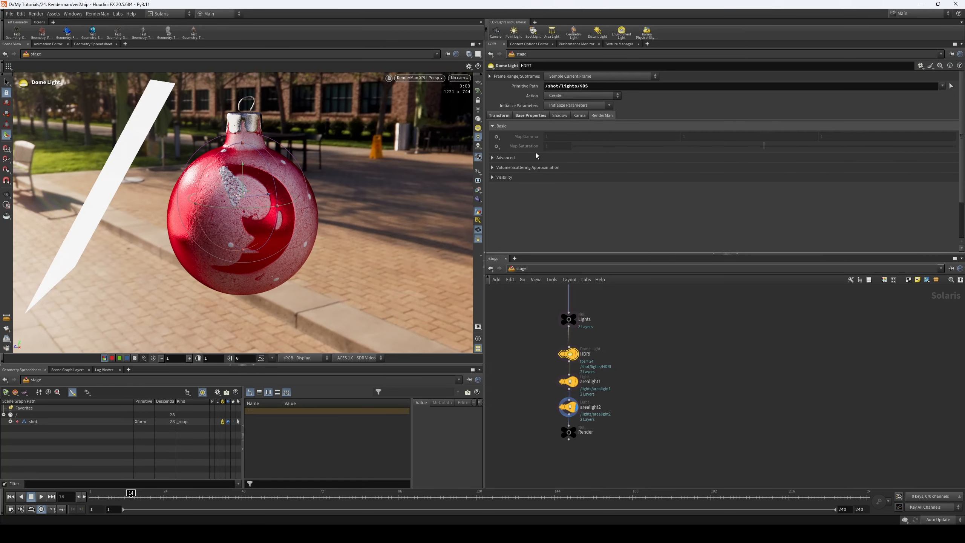
pyautogui.click(496, 146)
pyautogui.click(516, 155)
pyautogui.click(575, 147)
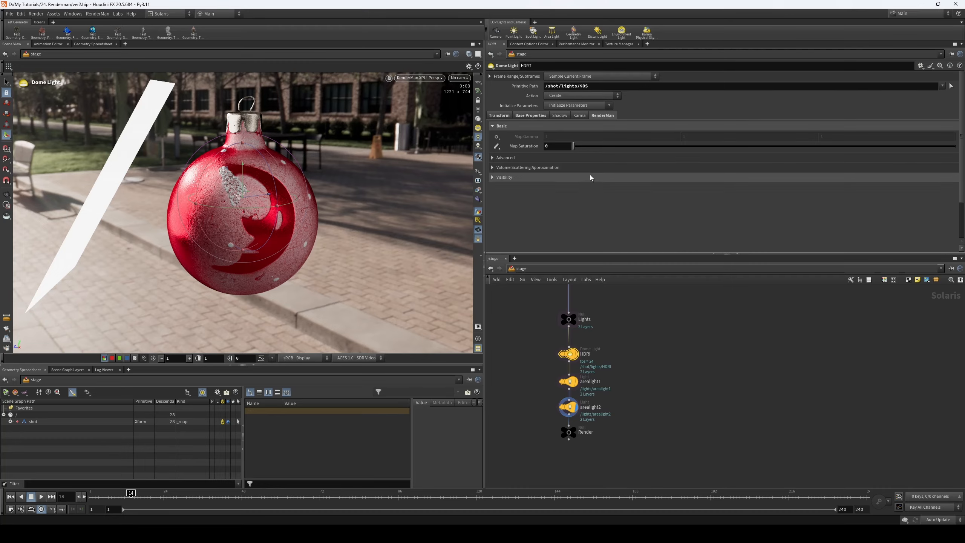
# - Turn off the RenderMan Camera Visibility of arealight2 and switch the viewport to the View tool
pyautogui.click(568, 406)
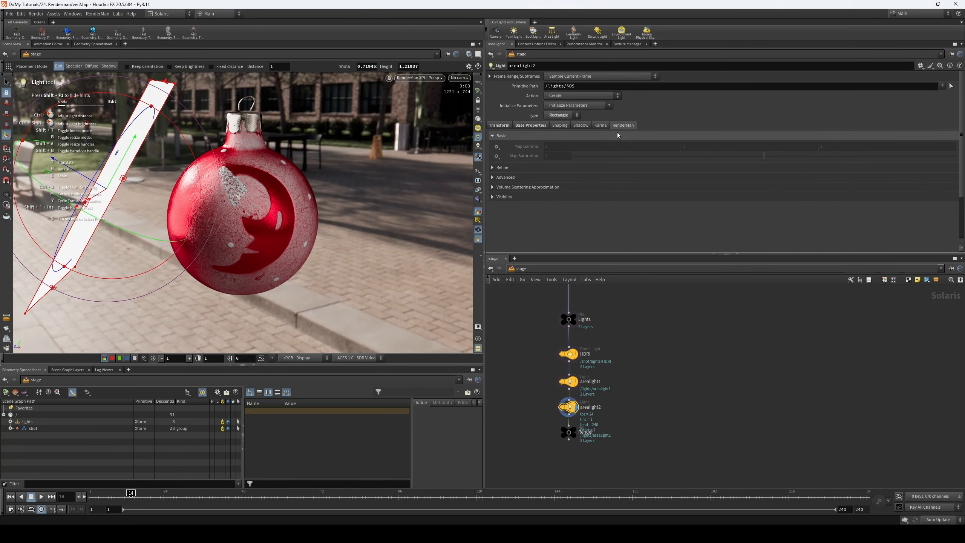
pyautogui.click(536, 197)
pyautogui.click(546, 207)
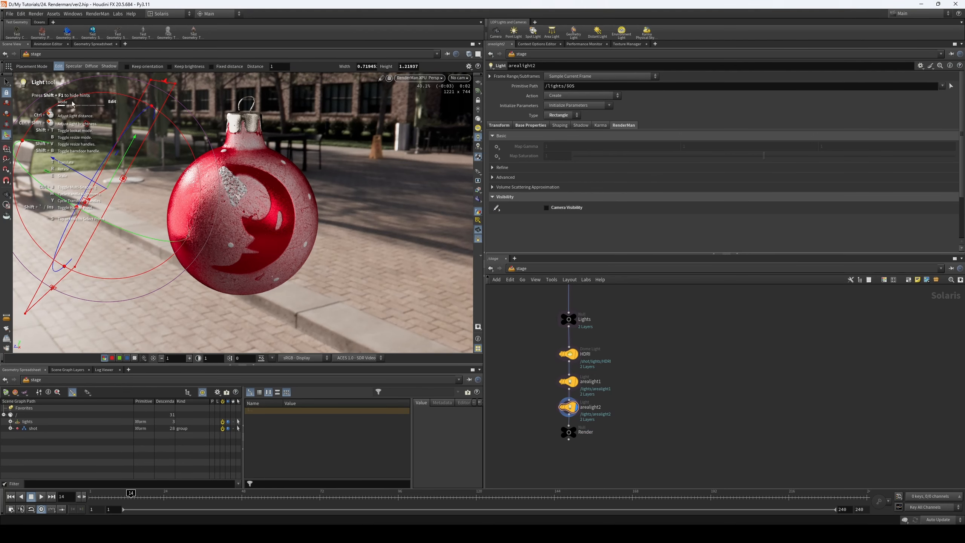
pyautogui.click(7, 193)
# - Enable the Intensity, Specular and Diffuse Near Dist parameters in the RenderMan Refine settings of arealight2
pyautogui.click(505, 177)
pyautogui.click(523, 168)
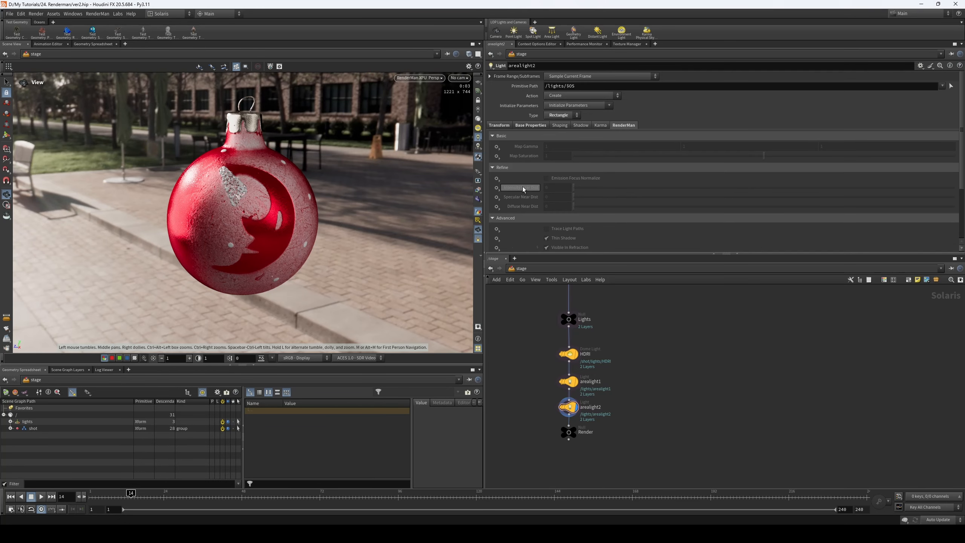
pyautogui.scroll(-5, 523, 186)
pyautogui.scroll(1, 523, 193)
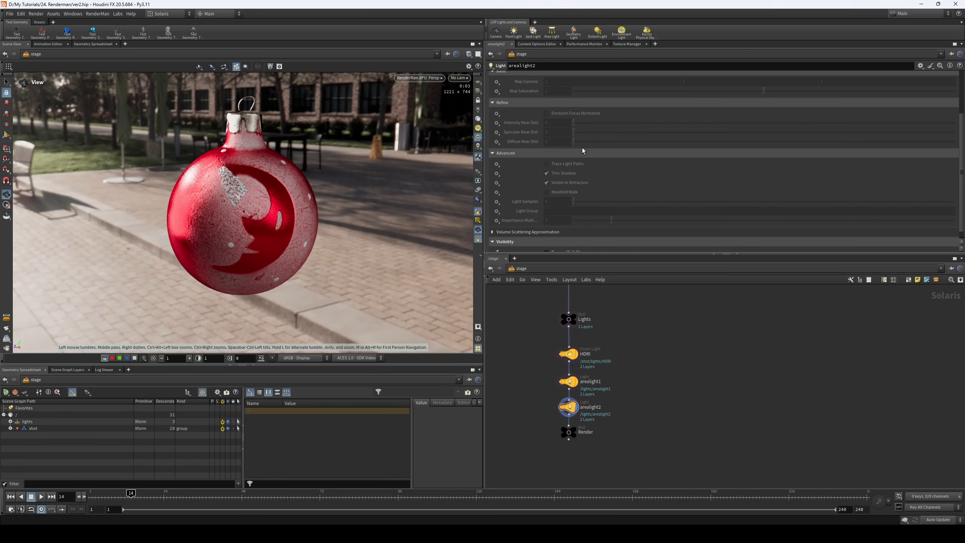
pyautogui.scroll(3, 562, 146)
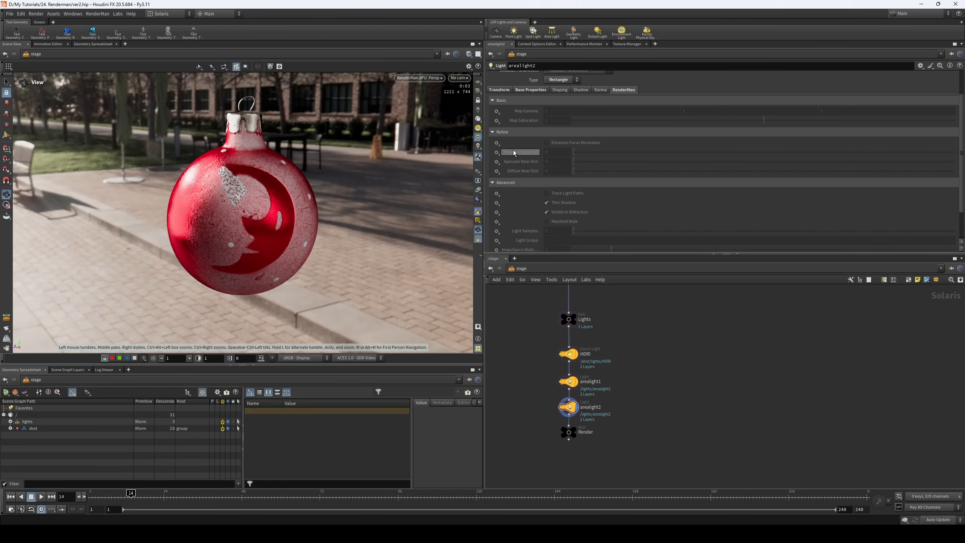
pyautogui.click(496, 164)
pyautogui.click(507, 178)
pyautogui.click(496, 164)
pyautogui.click(503, 176)
pyautogui.click(496, 172)
pyautogui.click(507, 185)
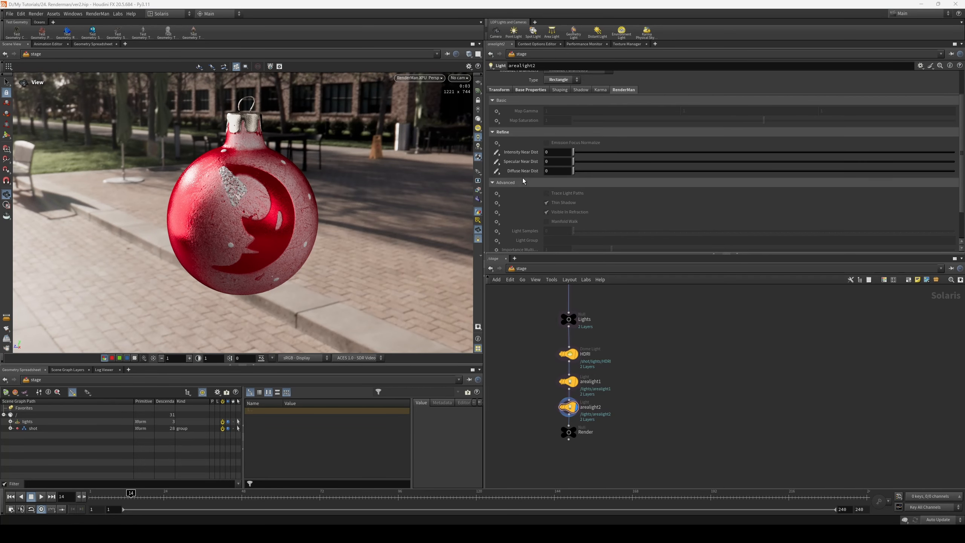
# - Try a Specular Near Dist of 0.663 and a different Diffuse Near Dist on arealight2, resetting both to 0
pyautogui.moveTo(574, 161); pyautogui.dragTo(599, 162)
pyautogui.moveTo(573, 171); pyautogui.dragTo(464, 200)
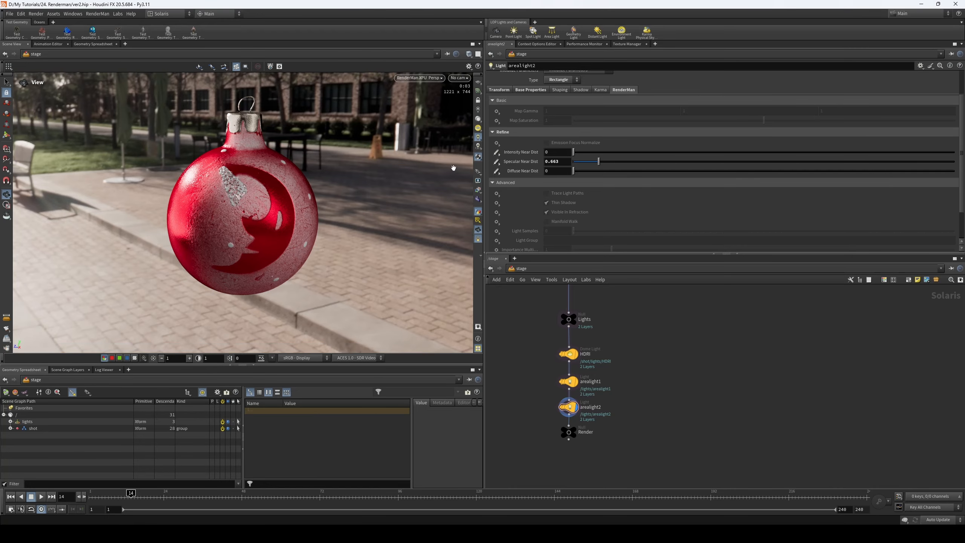
pyautogui.moveTo(598, 163); pyautogui.dragTo(571, 163)
# - Examine the Advanced, Volume Scattering Approximation and Refine settings of arealight2
pyautogui.scroll(-1, 543, 195)
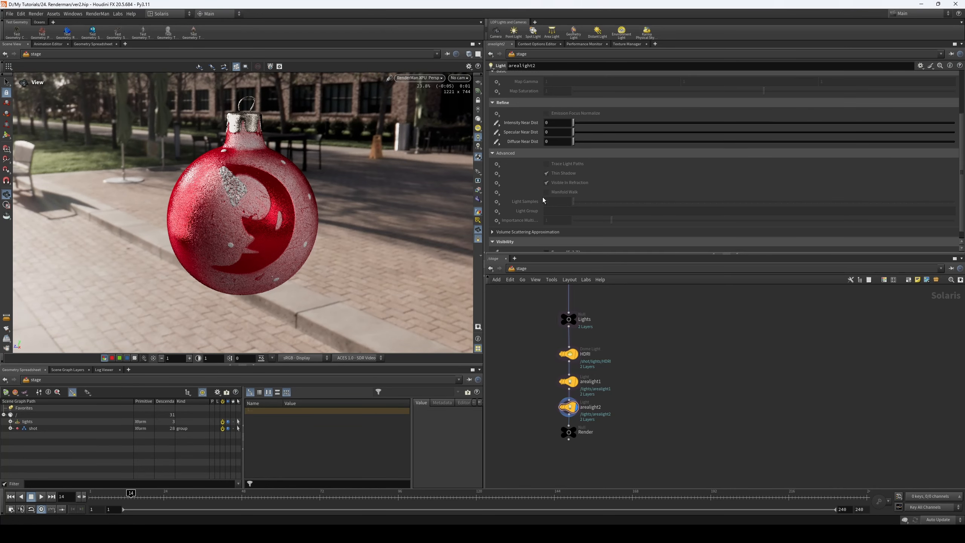
pyautogui.scroll(-1, 637, 197)
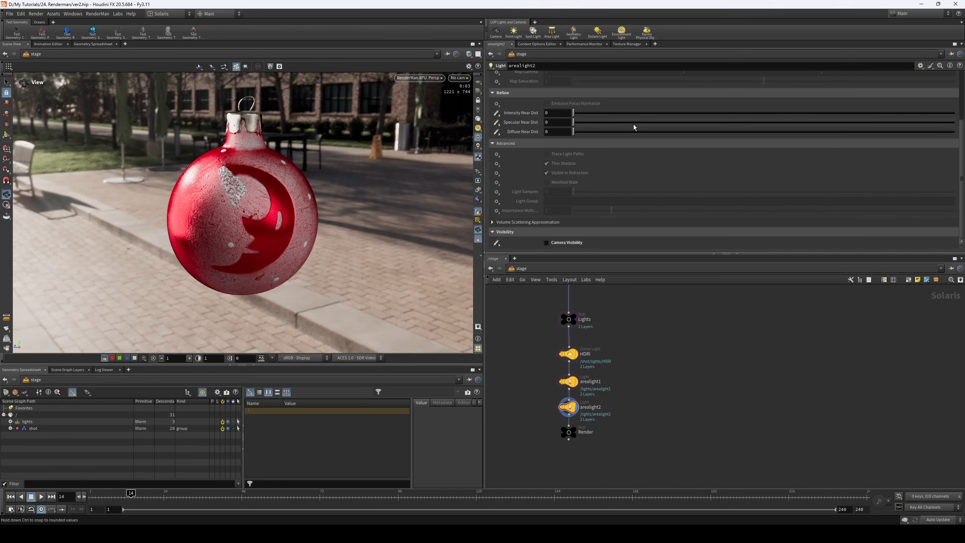
pyautogui.click(565, 222)
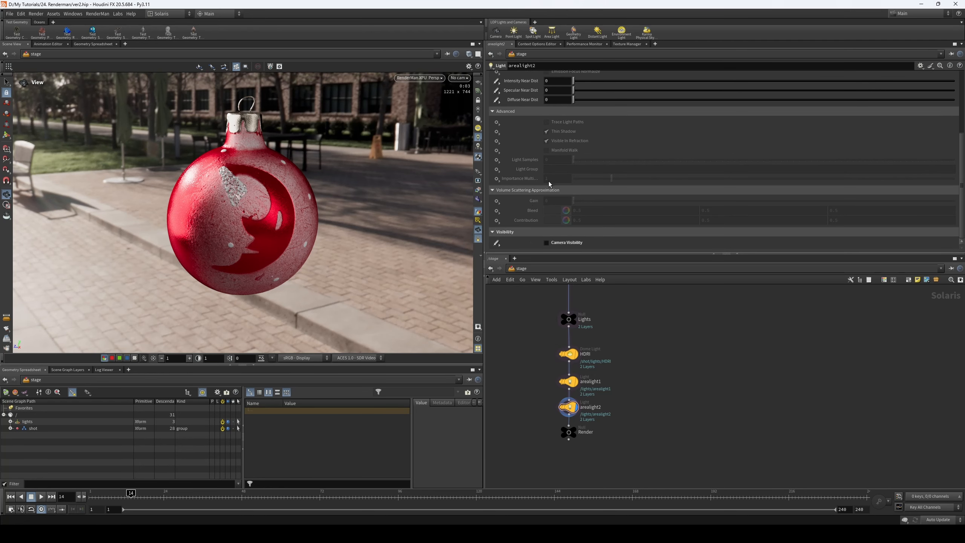
pyautogui.scroll(1, 537, 207)
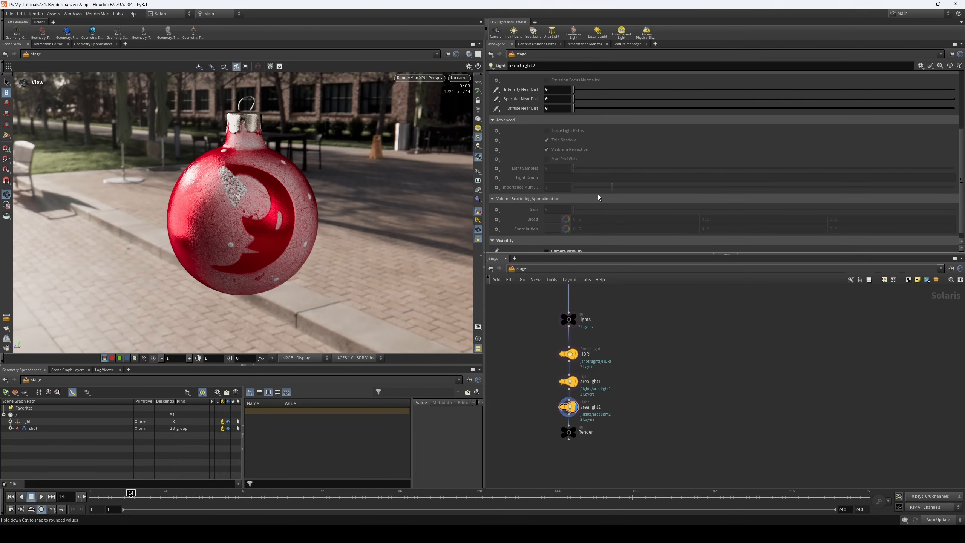
pyautogui.scroll(5, 598, 195)
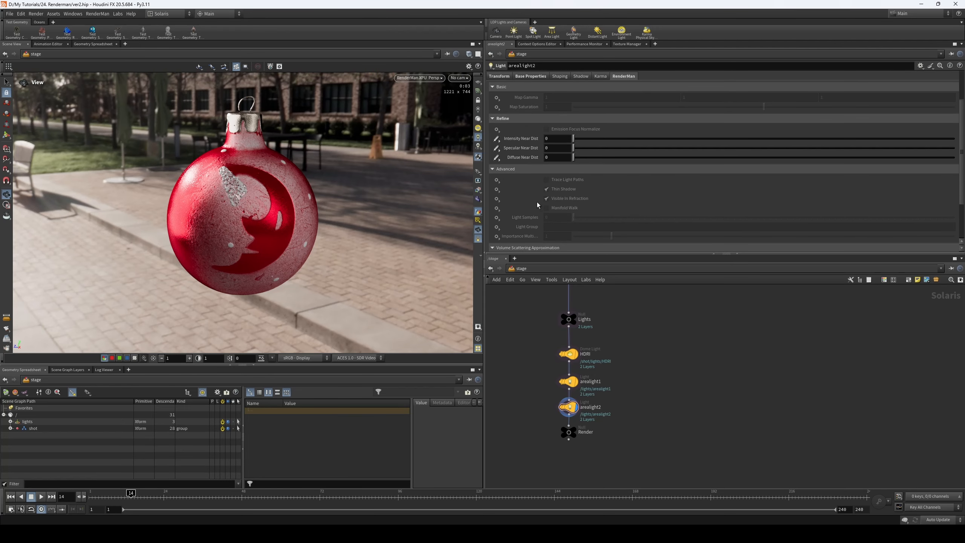
pyautogui.scroll(-2, 537, 203)
pyautogui.scroll(7, 596, 180)
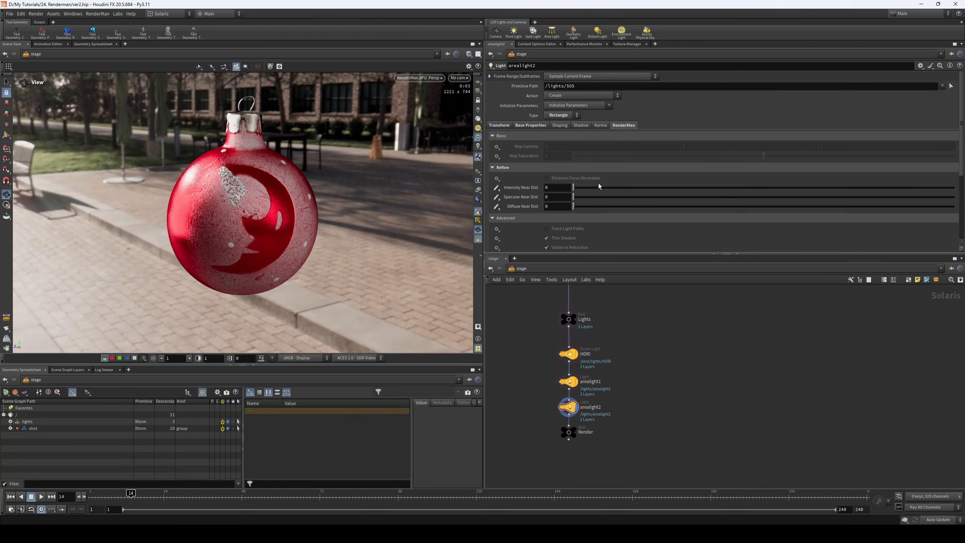
# - Use Initialize Parameters on arealight2 to make its shadow and other disabled parameters editable
pyautogui.click(580, 125)
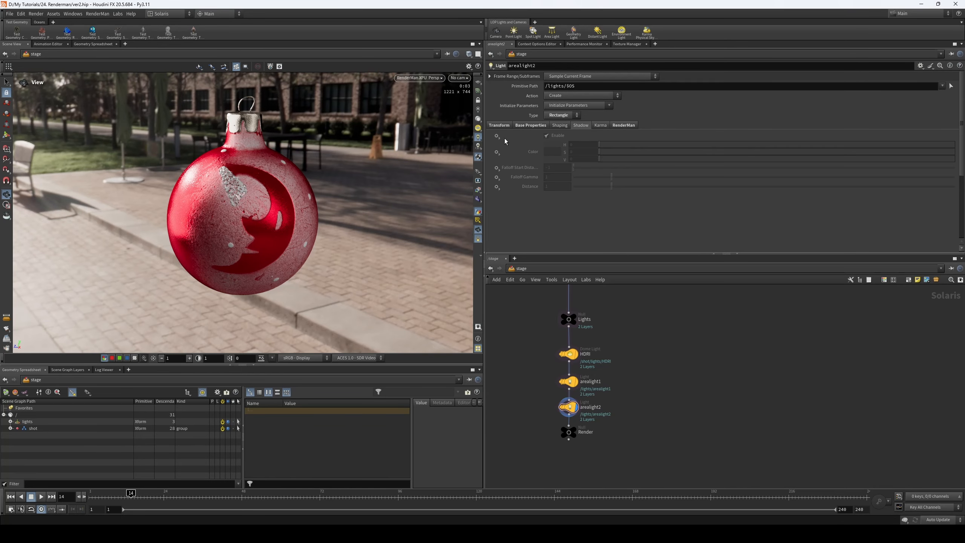
pyautogui.click(573, 105)
pyautogui.click(581, 118)
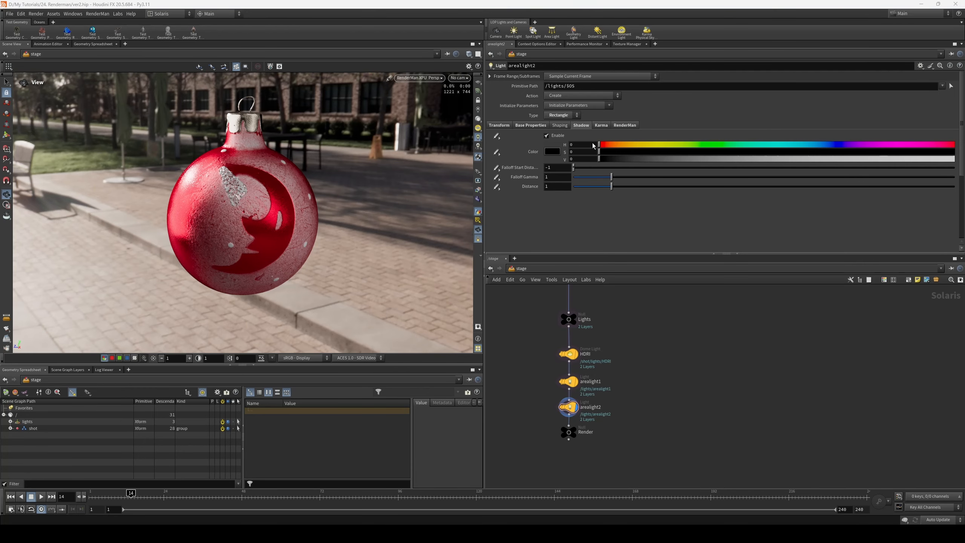
# - Try a red shadow color on arealight2 with hue 360, saturation 1 and value 1, then return the value to 0
pyautogui.moveTo(599, 145); pyautogui.dragTo(954, 144)
pyautogui.moveTo(599, 151); pyautogui.dragTo(953, 151)
pyautogui.moveTo(620, 158); pyautogui.dragTo(426, 162)
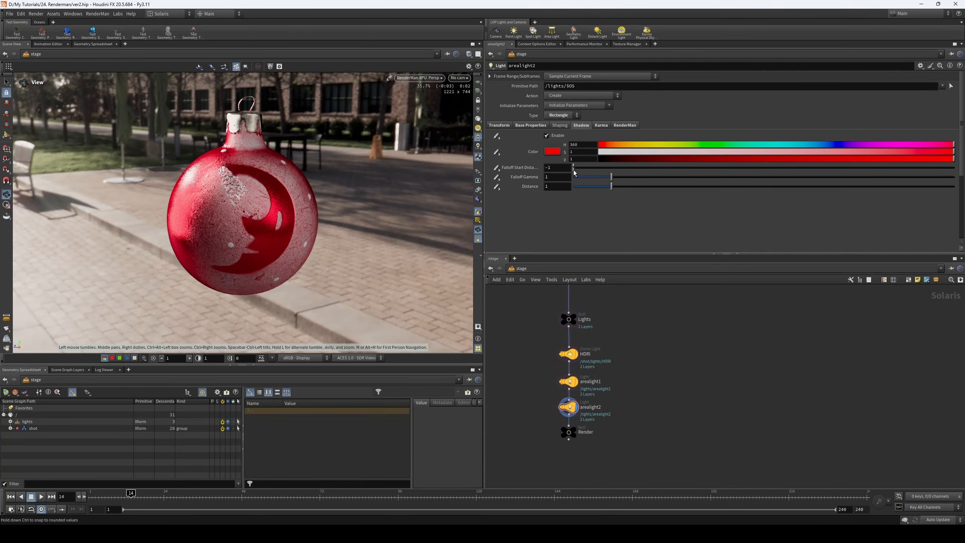
pyautogui.moveTo(611, 159); pyautogui.dragTo(538, 164)
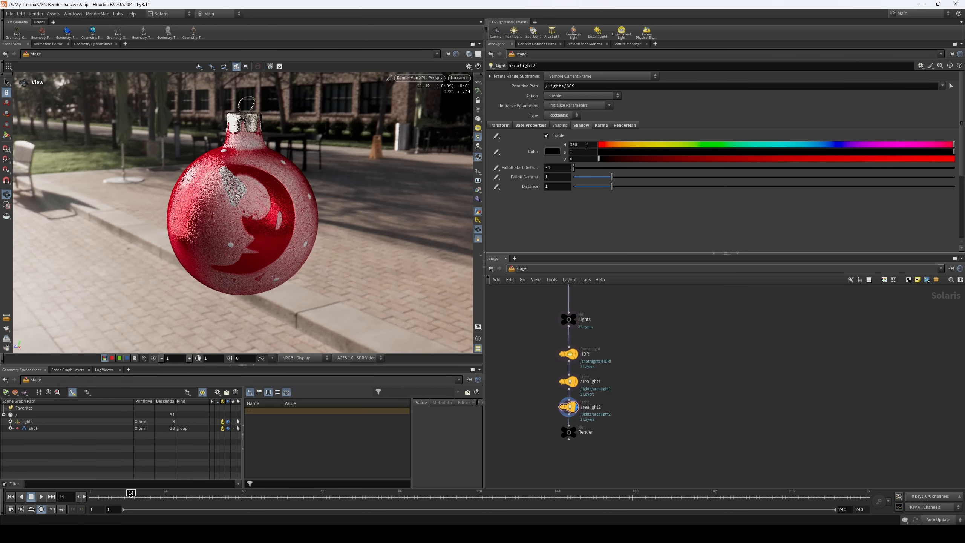
# - Try the IES option in the shaping settings of arealight2 and turn it off again
pyautogui.click(562, 126)
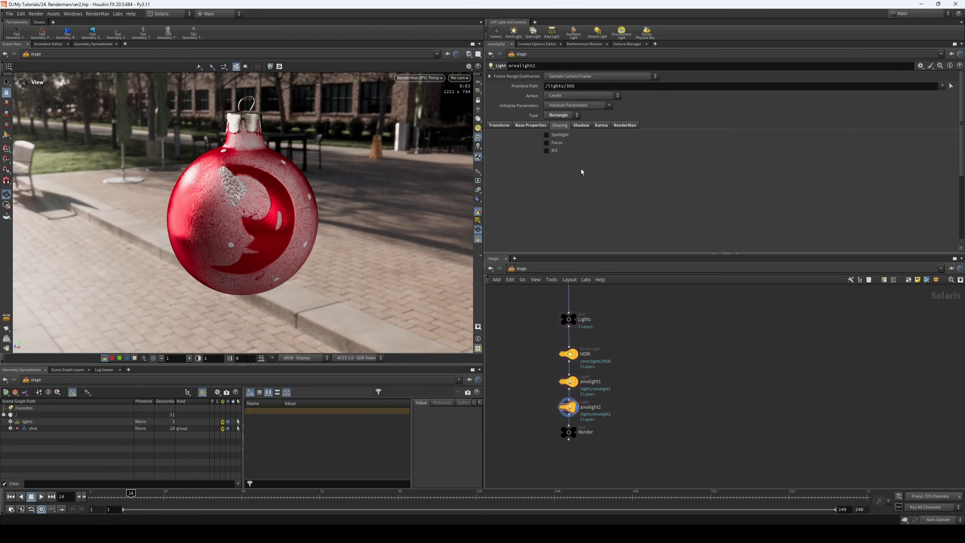
pyautogui.click(545, 151)
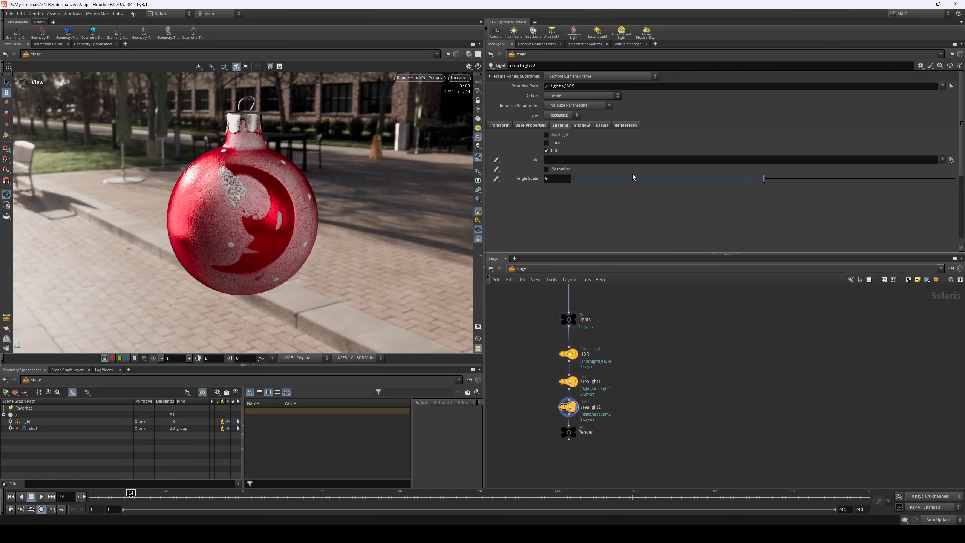
pyautogui.click(550, 150)
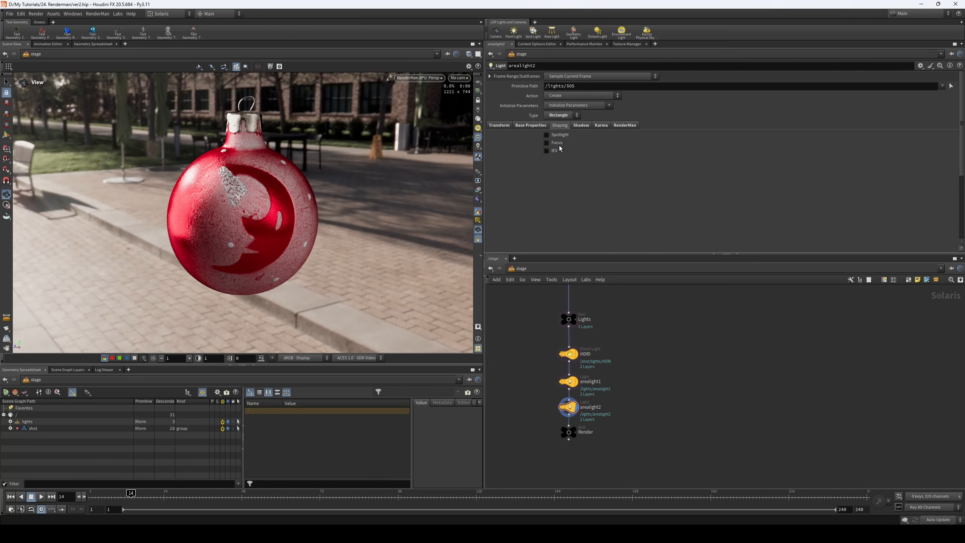
# - Enable Focus shaping on arealight2 and set the Focus to 6.802
pyautogui.click(557, 143)
pyautogui.moveTo(573, 150); pyautogui.dragTo(832, 151)
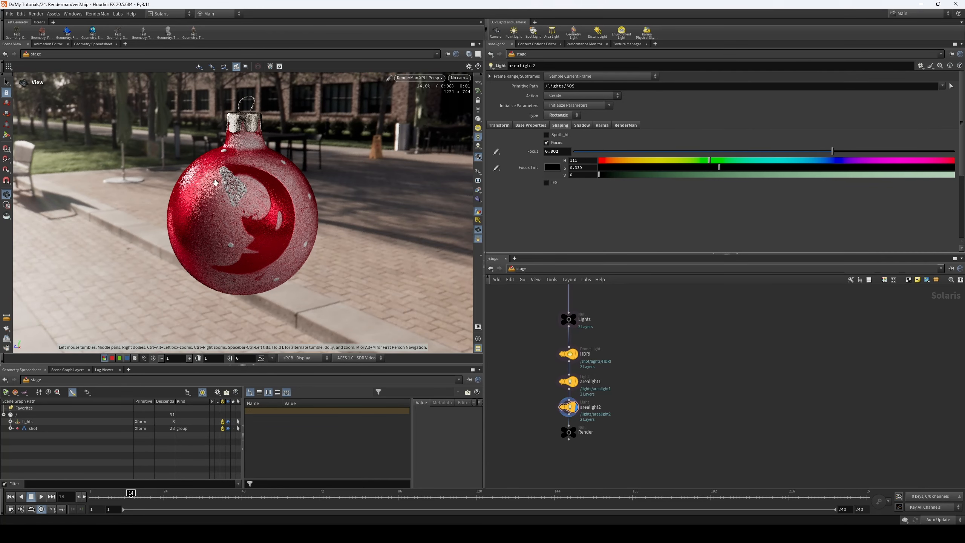
# - Turn on Camera Visibility in the RenderMan settings of arealight2
pyautogui.click(624, 126)
pyautogui.scroll(-5, 566, 228)
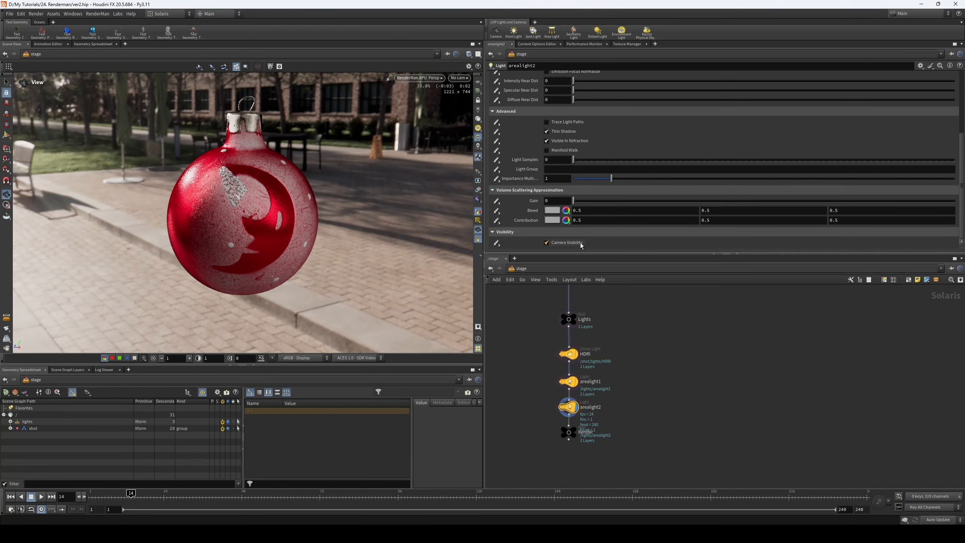
# - Try different Focus shaping strengths on arealight2, ending with a Focus of 2.931
pyautogui.scroll(6, 615, 164)
pyautogui.click(581, 96)
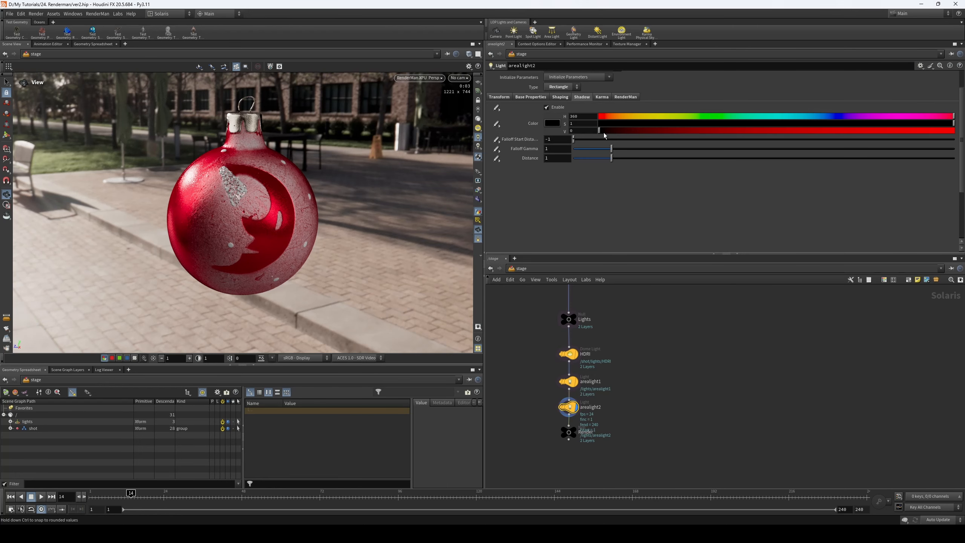
pyautogui.click(560, 96)
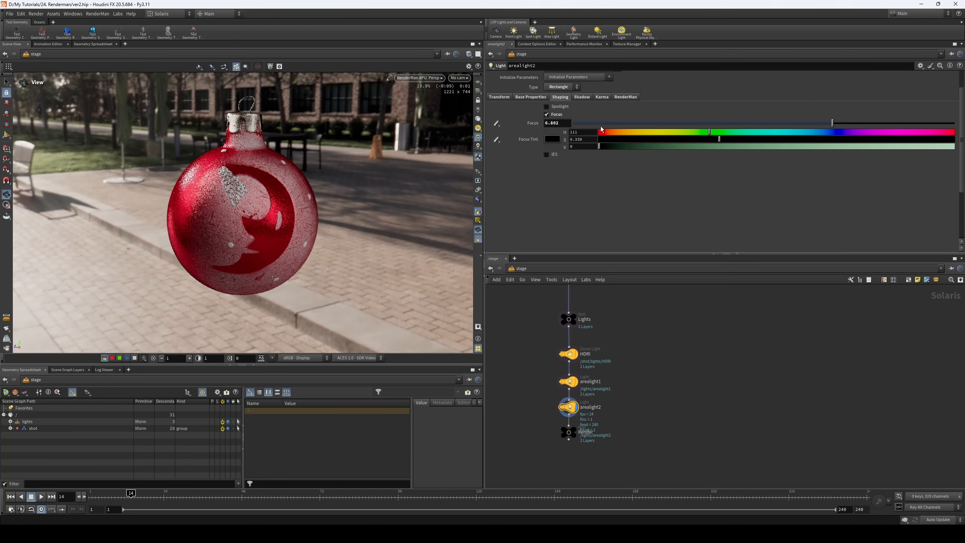
pyautogui.moveTo(592, 122); pyautogui.dragTo(605, 127)
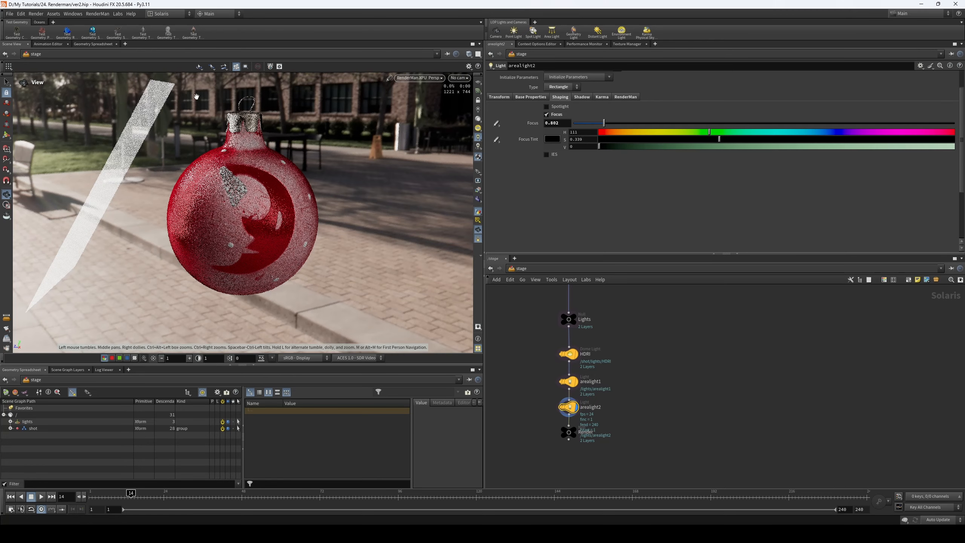
pyautogui.click(697, 122)
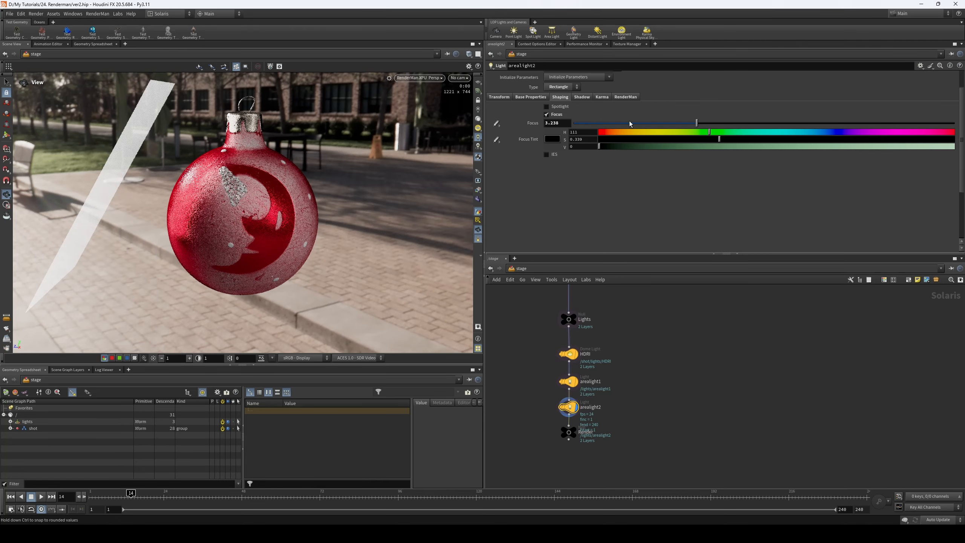
pyautogui.click(685, 123)
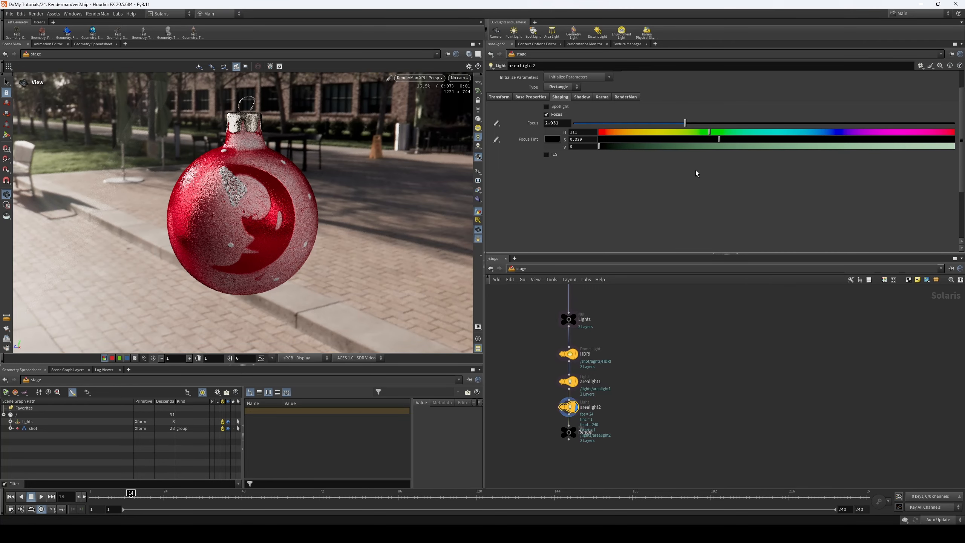
# - Try an orange Focus Tint on arealight2 with hue 21, saturation 1 and value 1, and a Focus of 2.04
pyautogui.moveTo(618, 133); pyautogui.dragTo(610, 136)
pyautogui.moveTo(731, 142); pyautogui.dragTo(955, 147)
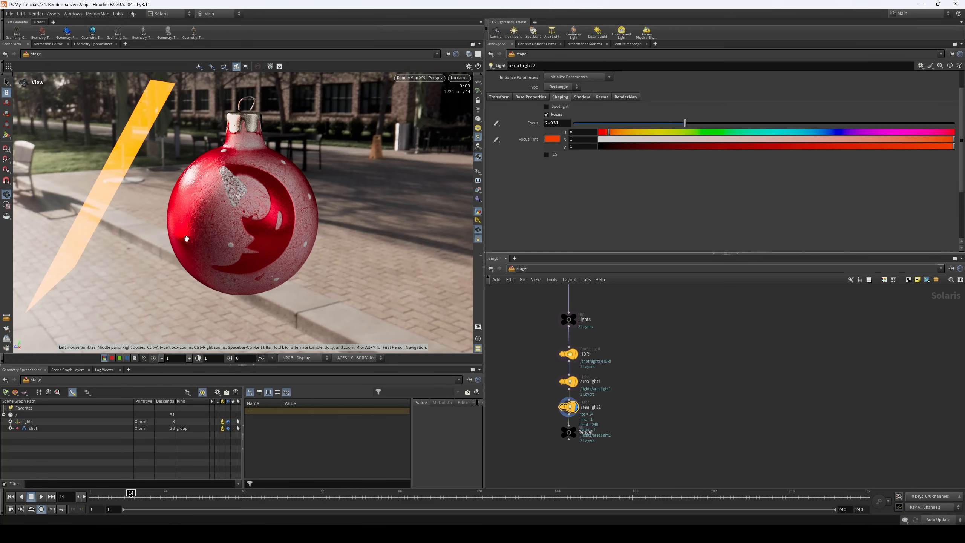
pyautogui.moveTo(685, 123); pyautogui.dragTo(651, 123)
pyautogui.moveTo(608, 132); pyautogui.dragTo(621, 132)
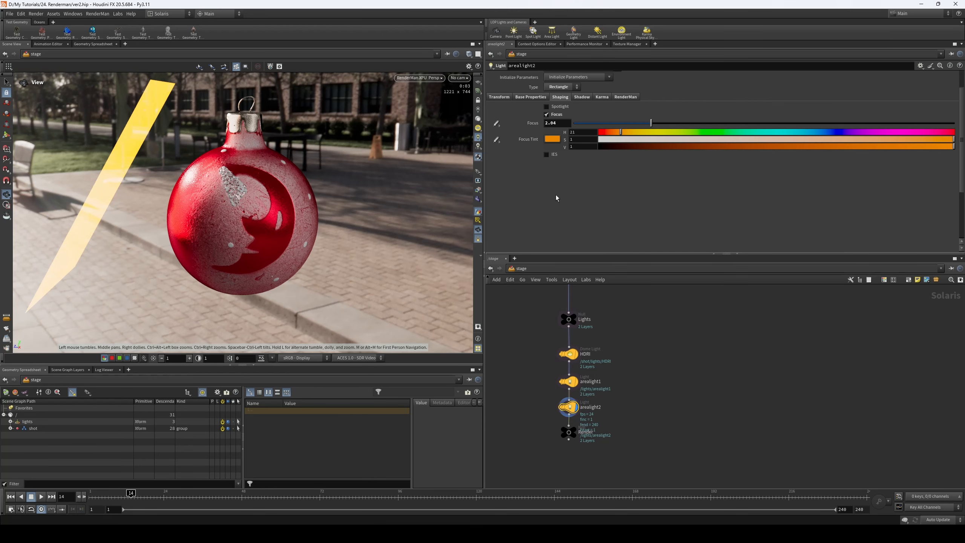
# - Turn off Focus shaping on arealight2, try the Spotlight option, and set the Intensity to 2.069
pyautogui.click(546, 114)
pyautogui.click(546, 106)
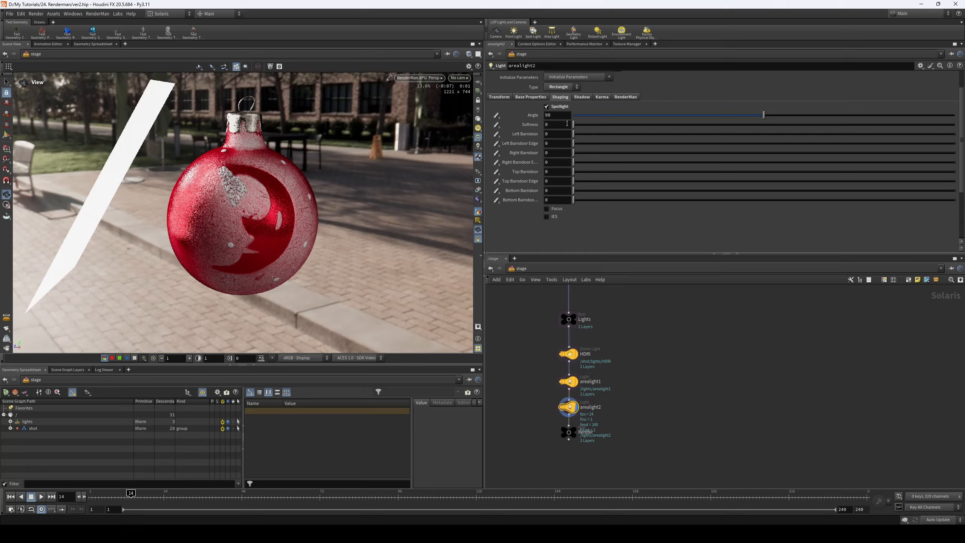
pyautogui.click(530, 97)
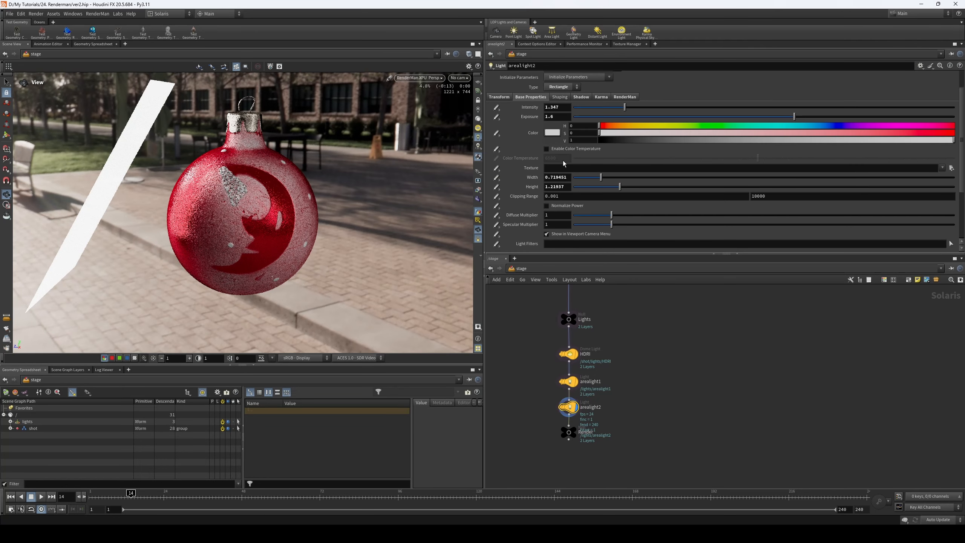
pyautogui.moveTo(624, 107); pyautogui.dragTo(652, 106)
# - Move the Render null further below arealight2 and add a PxrBarnLightFilter node beside the chain
pyautogui.moveTo(622, 422); pyautogui.dragTo(648, 351, button='middle')
pyautogui.moveTo(568, 344); pyautogui.dragTo(621, 381)
pyautogui.moveTo(596, 360); pyautogui.dragTo(595, 403)
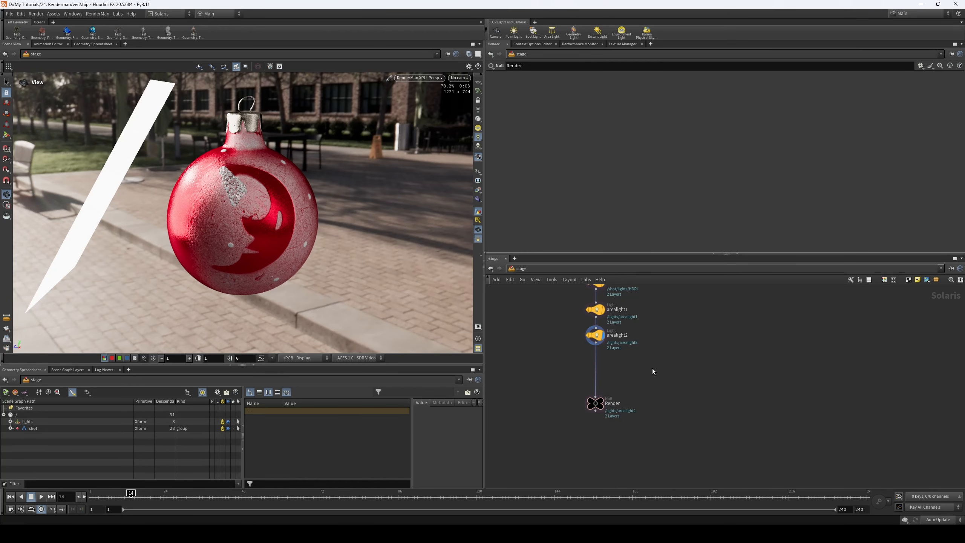
pyautogui.press('Tab')
pyautogui.moveTo(667, 457)
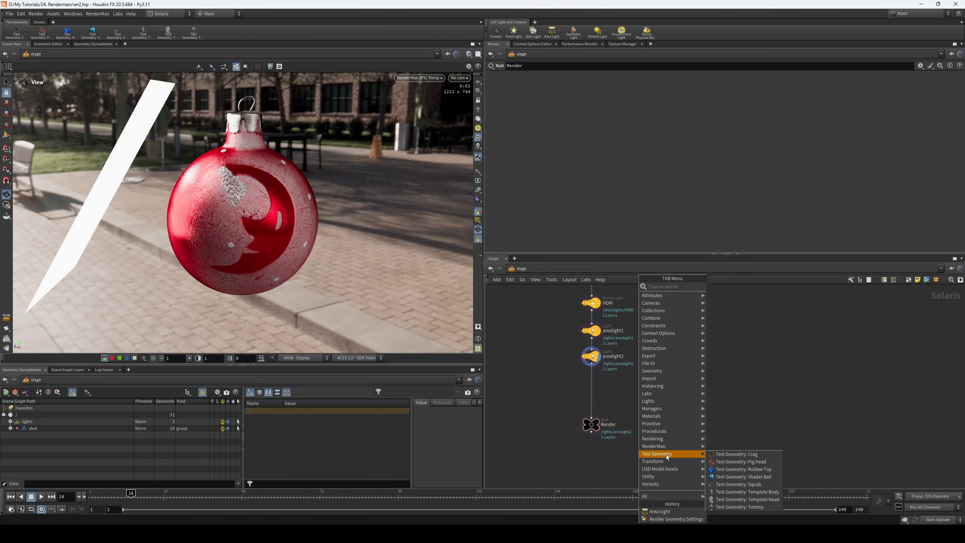
pyautogui.moveTo(728, 464)
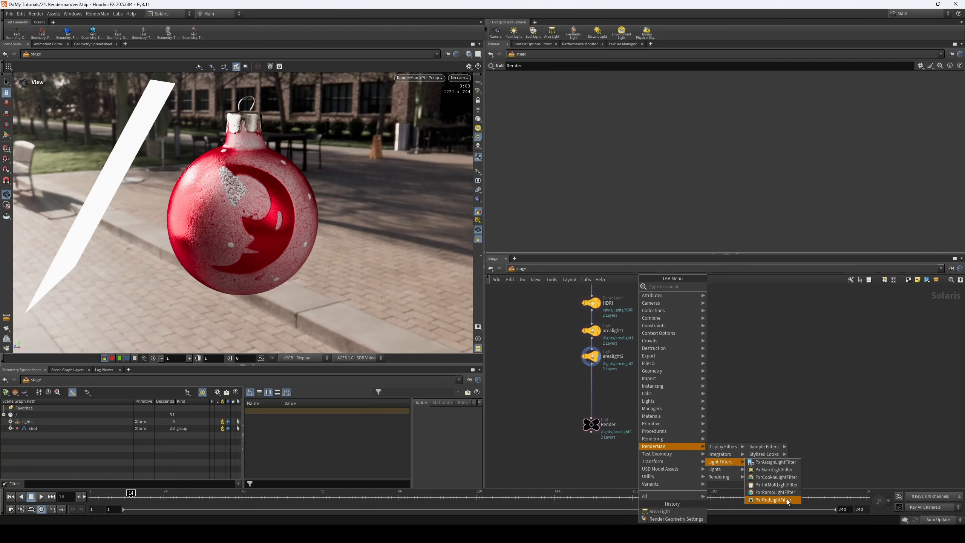
pyautogui.click(774, 469)
pyautogui.click(640, 394)
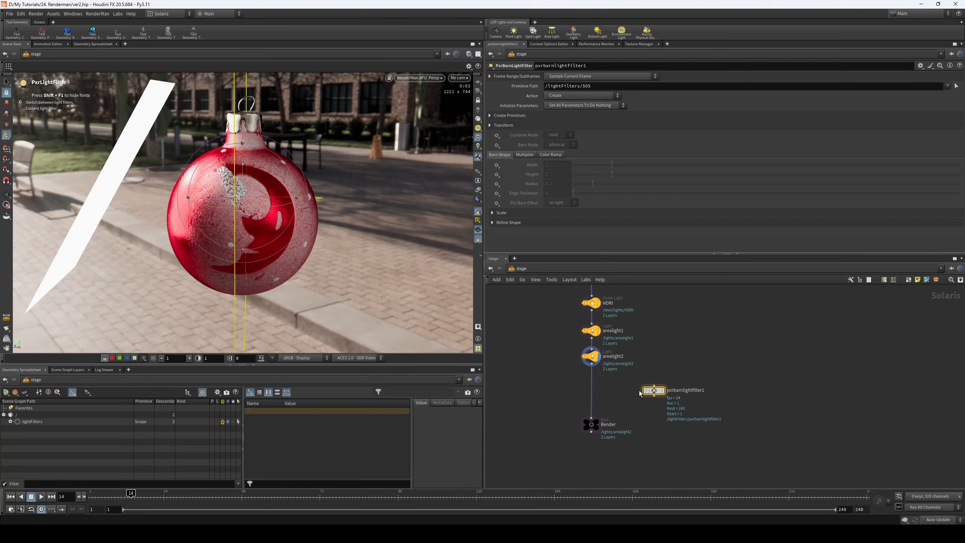
# - Move arealight2 into a side branch with pxrbarnlightfilter1 wired below it, and connect the Render null directly to arealight1
pyautogui.scroll(2, 650, 379)
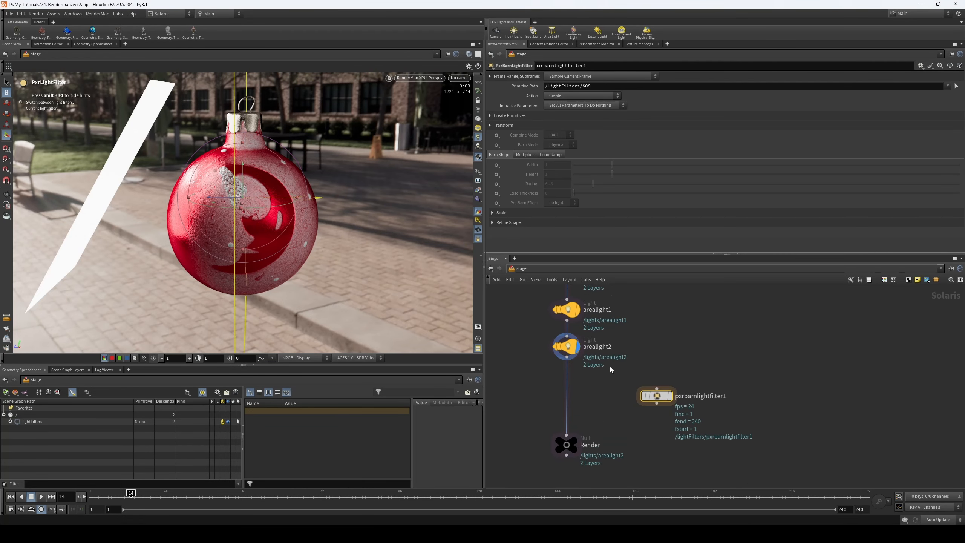
pyautogui.moveTo(567, 357); pyautogui.dragTo(659, 346)
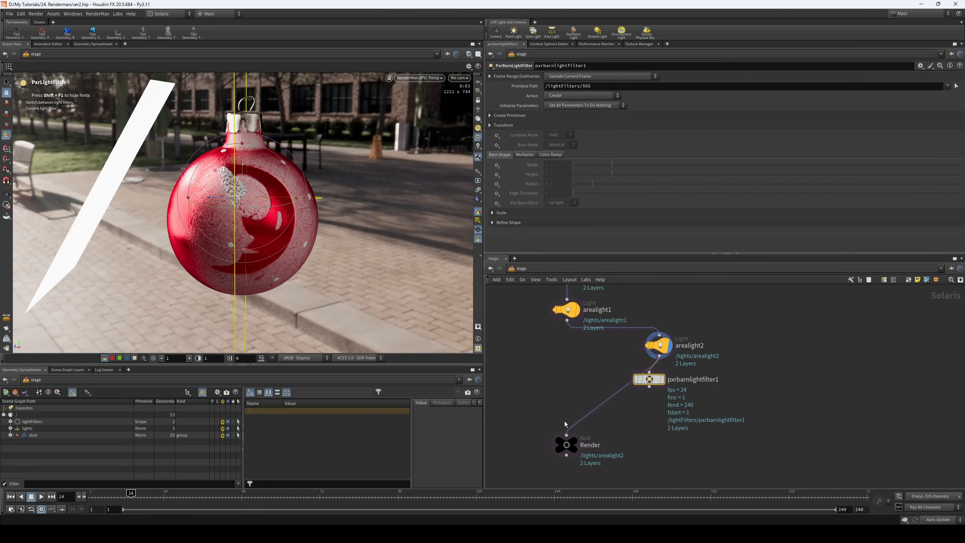
pyautogui.moveTo(565, 435); pyautogui.dragTo(567, 319)
pyautogui.moveTo(692, 320); pyautogui.dragTo(652, 381)
pyautogui.moveTo(651, 380); pyautogui.dragTo(660, 383)
pyautogui.moveTo(622, 368); pyautogui.dragTo(685, 411)
pyautogui.moveTo(658, 384)
pyautogui.mouseDown()
pyautogui.moveTo(673, 393)
pyautogui.moveTo(668, 384)
pyautogui.mouseUp()
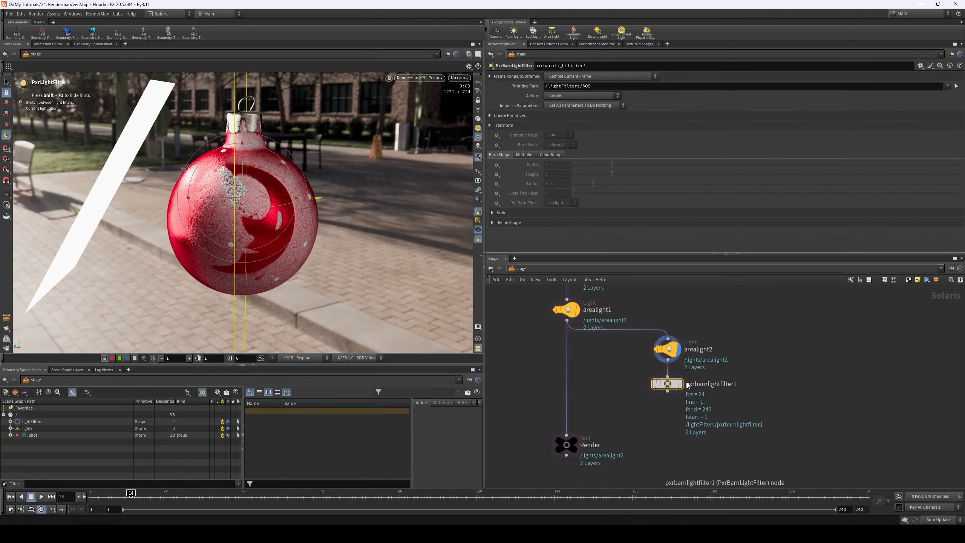
# - Add a PxrAssignLightFilter node, wire it below pxrbarnlightfilter1 and make it the displayed node
pyautogui.scroll(-2, 669, 392)
pyautogui.press('Tab')
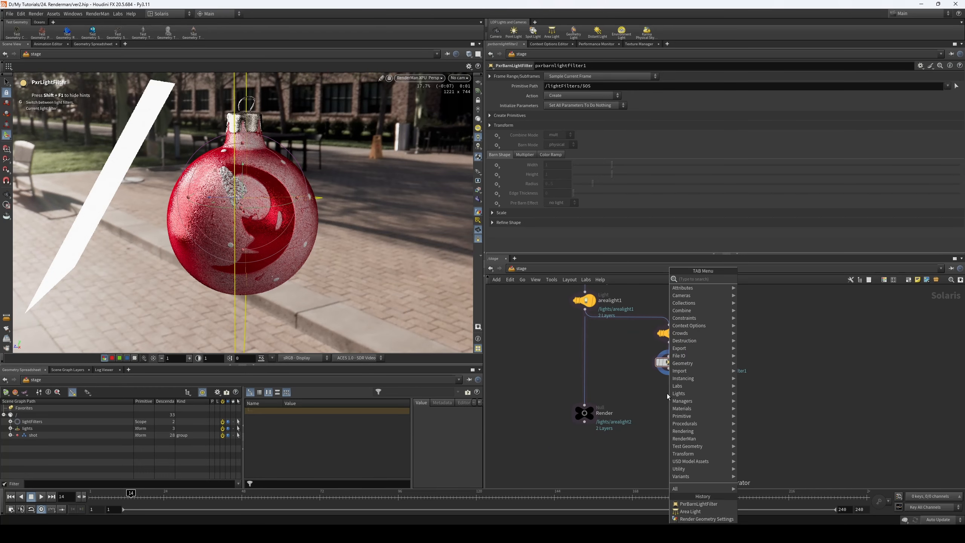
pyautogui.write('light as')
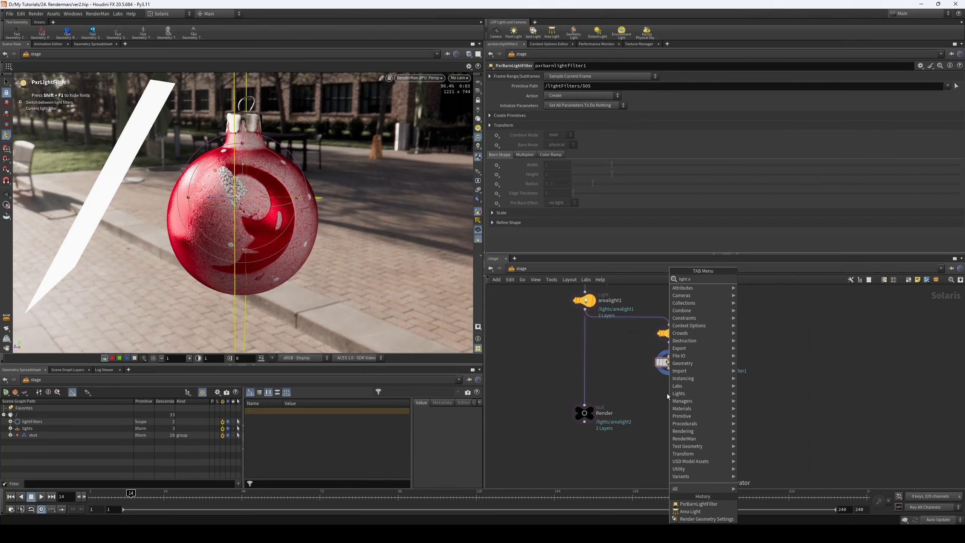
pyautogui.click(766, 281)
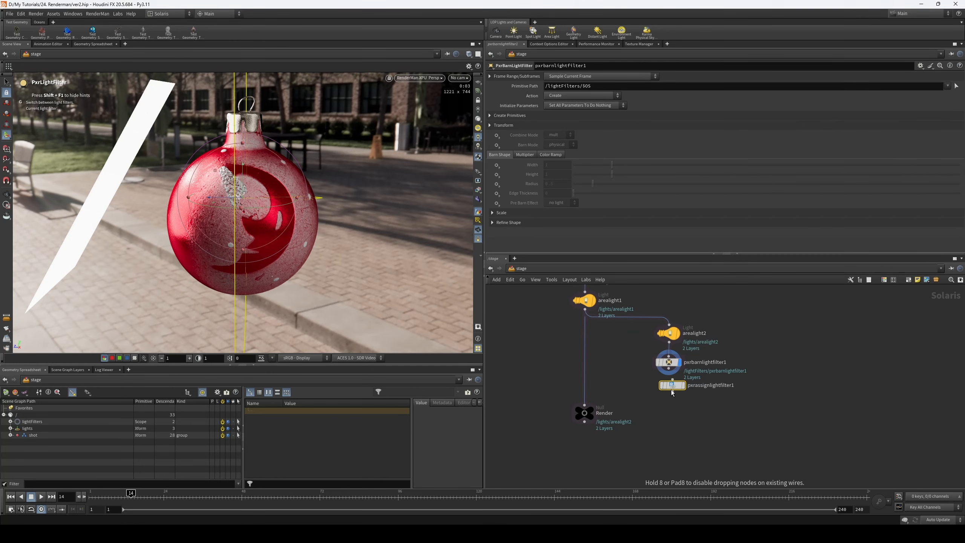
pyautogui.click(669, 394)
pyautogui.click(680, 393)
pyautogui.moveTo(643, 383); pyautogui.dragTo(698, 415)
pyautogui.scroll(3, 697, 416)
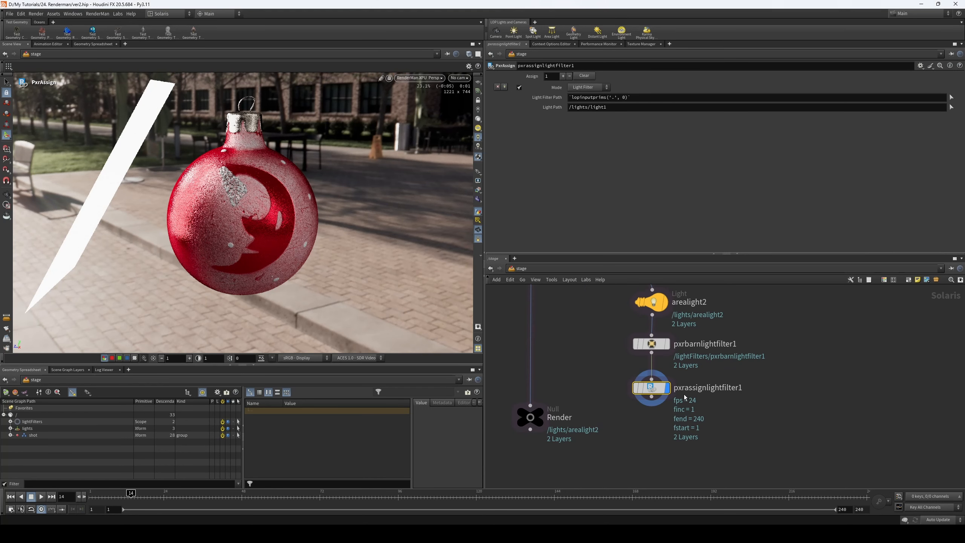
# - Move arealight2 in the viewport farther away from the ornament towards the upper left
pyautogui.moveTo(597, 318); pyautogui.dragTo(602, 367, button='middle')
pyautogui.click(656, 350)
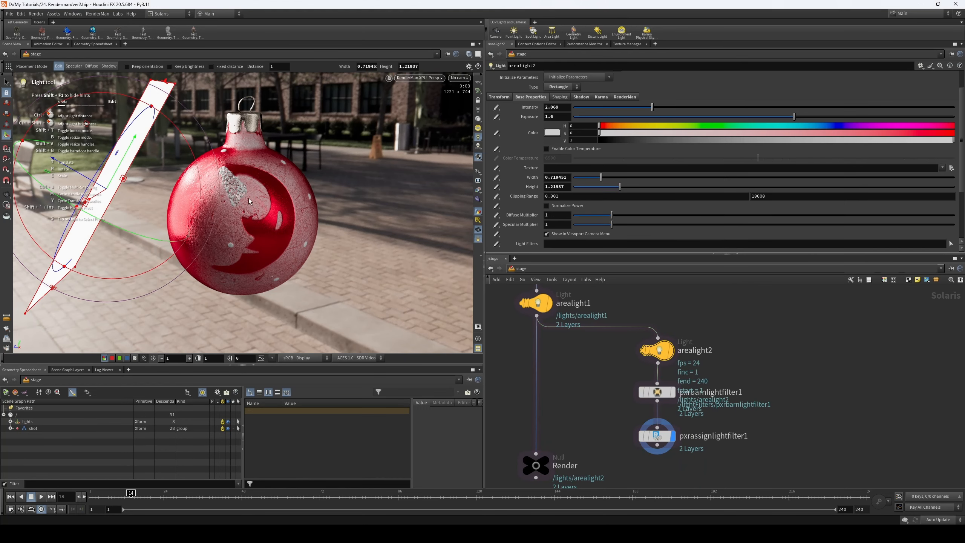
pyautogui.moveTo(79, 173); pyautogui.dragTo(7, 127)
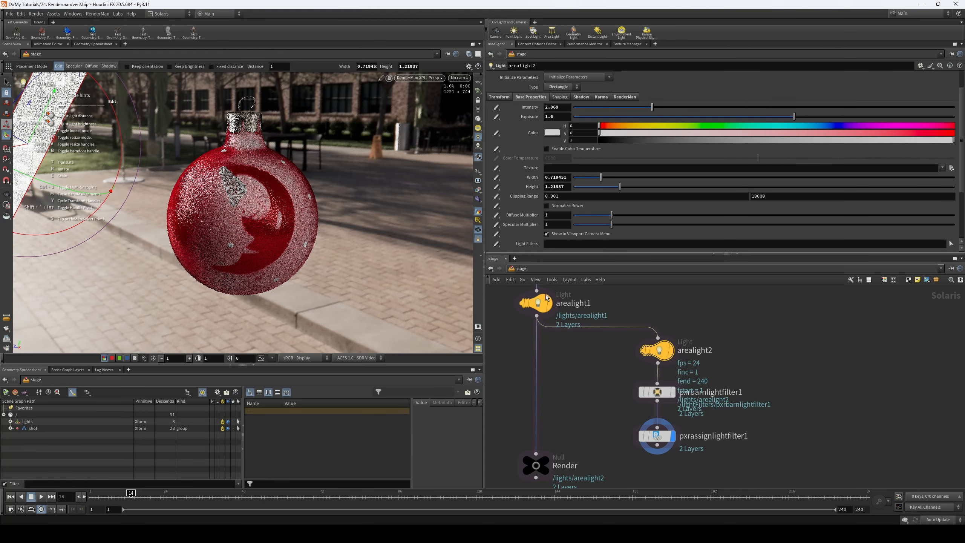
# - Bypass the HDRI dome light and arealight1 so that only arealight2 lights the ornament
pyautogui.scroll(-1, 635, 326)
pyautogui.moveTo(635, 326); pyautogui.dragTo(633, 356, button='middle')
pyautogui.moveTo(520, 289); pyautogui.dragTo(566, 351)
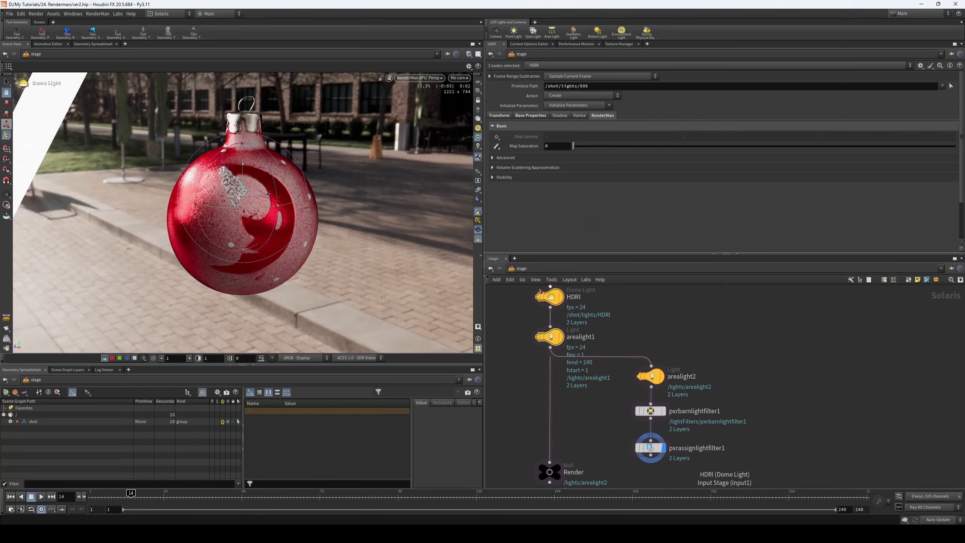
pyautogui.click(541, 298)
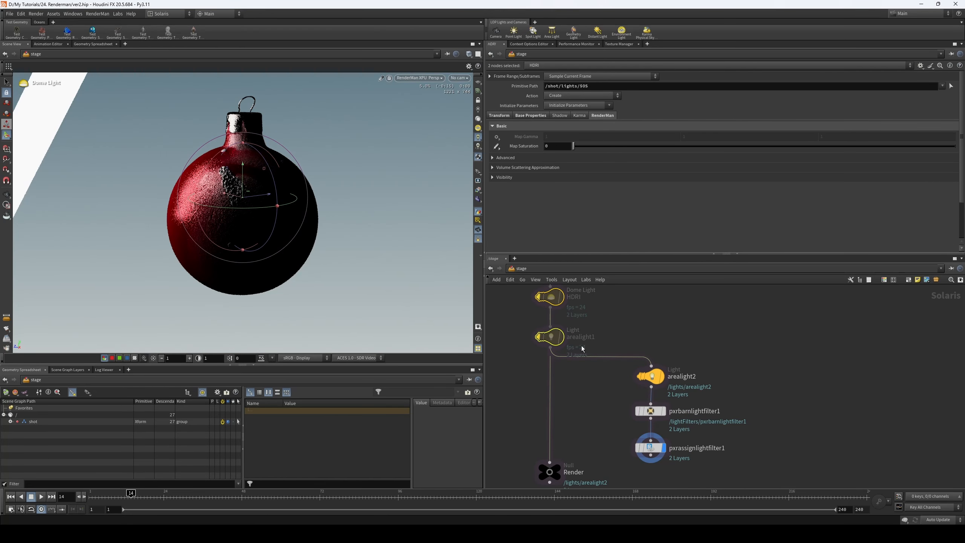
# - Set the viewport background color scheme to Dark, return to the View tool and save the scene
pyautogui.press('d')
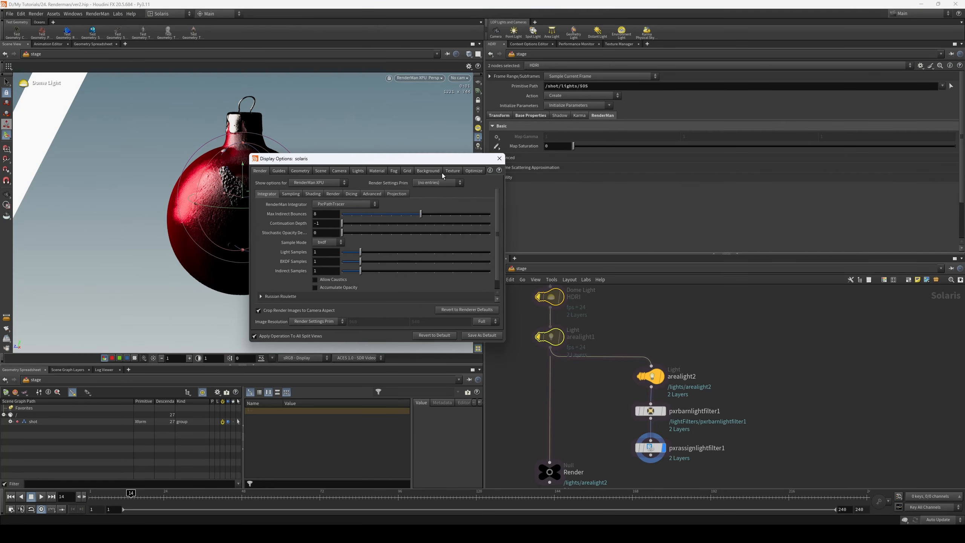
pyautogui.click(315, 183)
pyautogui.click(316, 200)
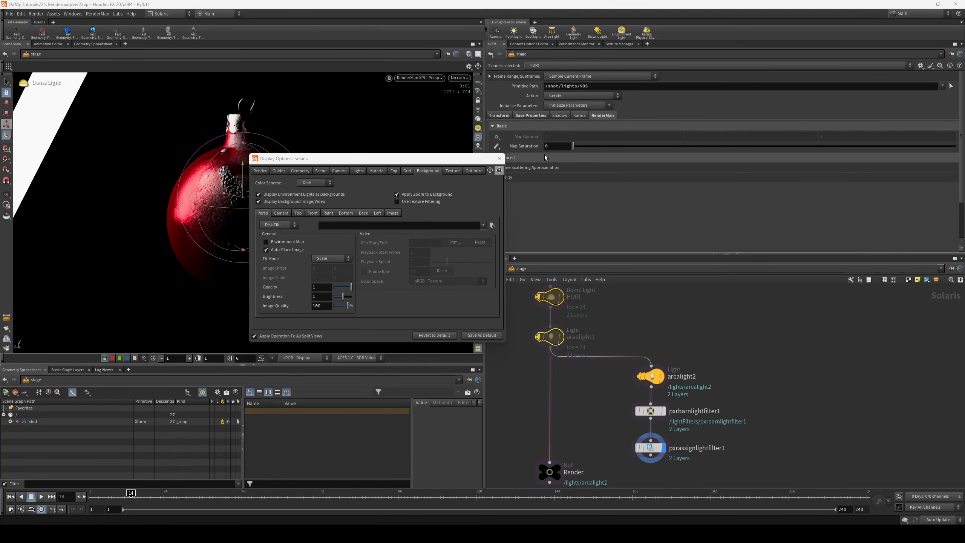
pyautogui.click(498, 157)
pyautogui.click(7, 194)
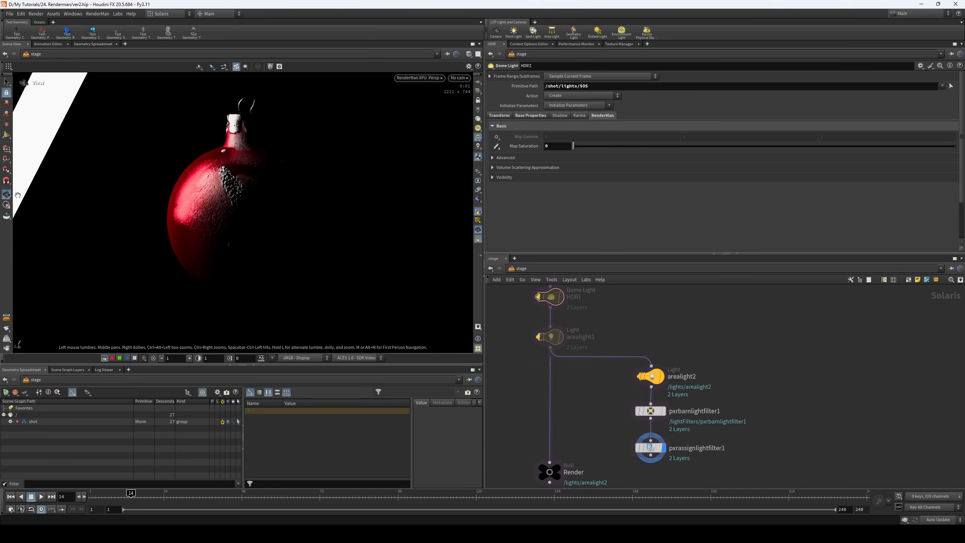
pyautogui.hotkey('ctrl', 's')
# - Reshape arealight2 into a tall narrow rectangle with a Width of 0.465 and a Height of 4.168
pyautogui.click(681, 376)
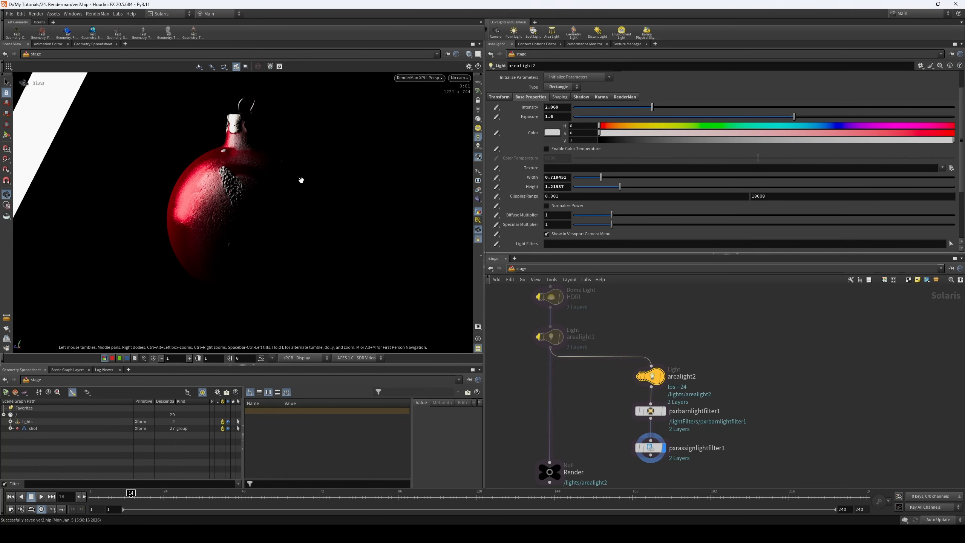
pyautogui.moveTo(619, 186); pyautogui.dragTo(698, 188)
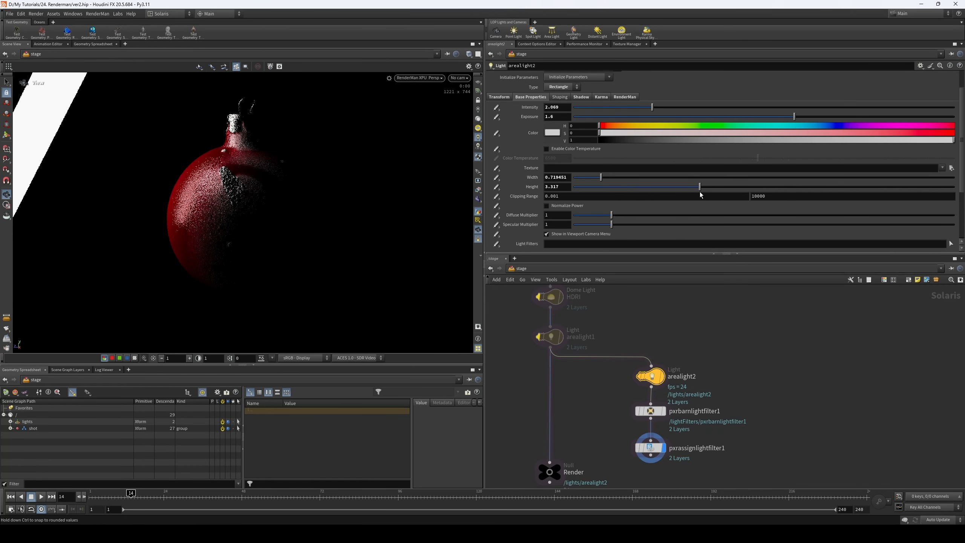
pyautogui.moveTo(601, 177); pyautogui.dragTo(603, 177)
pyautogui.moveTo(699, 187); pyautogui.dragTo(710, 188)
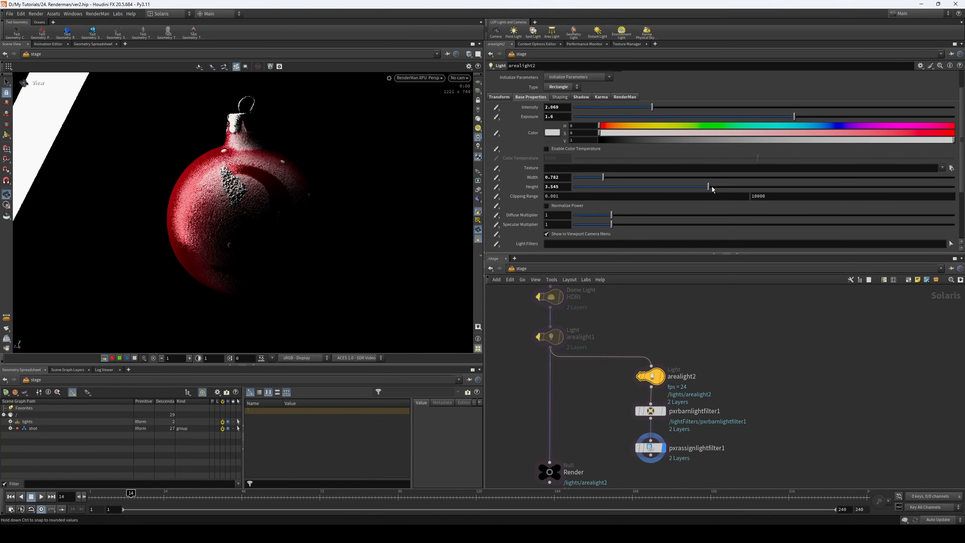
pyautogui.moveTo(597, 181); pyautogui.dragTo(585, 178)
pyautogui.moveTo(714, 186); pyautogui.dragTo(732, 188)
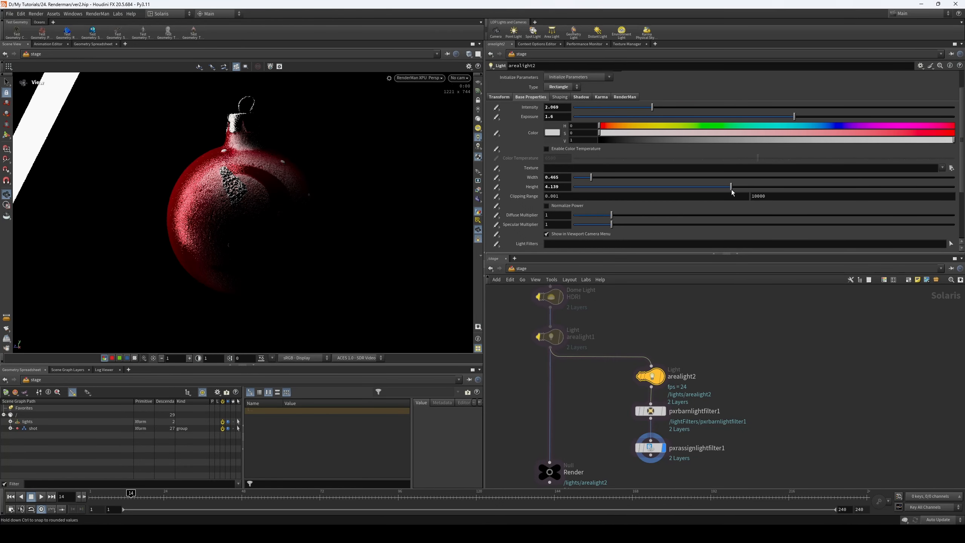
pyautogui.moveTo(746, 347); pyautogui.dragTo(747, 338, button='middle')
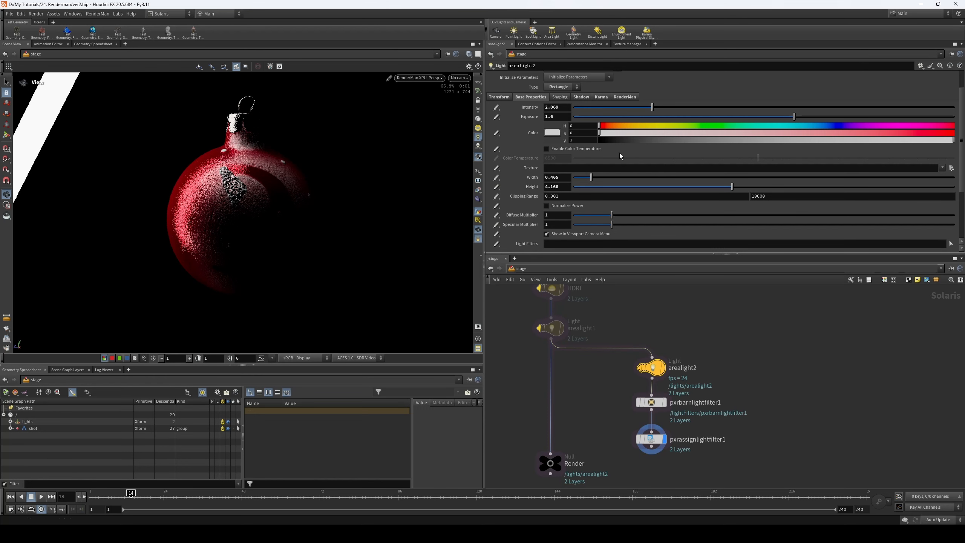
# - Examine the parameters of pxrbarnlightfilter1 and the light and filter paths of pxrassignlightfilter1
pyautogui.click(650, 403)
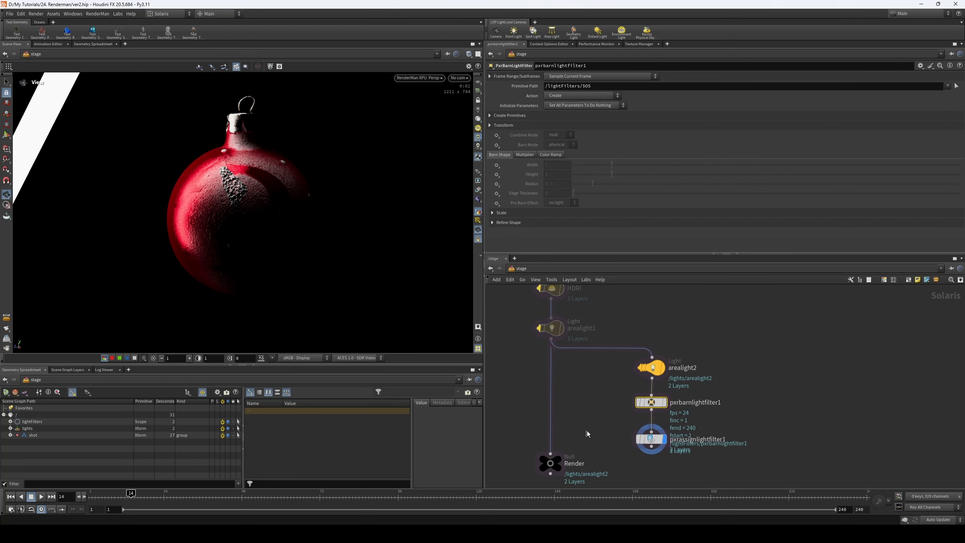
pyautogui.moveTo(594, 408); pyautogui.dragTo(606, 377, button='middle')
pyautogui.moveTo(563, 428); pyautogui.dragTo(563, 463)
pyautogui.moveTo(629, 386); pyautogui.dragTo(616, 400, button='middle')
pyautogui.click(650, 385)
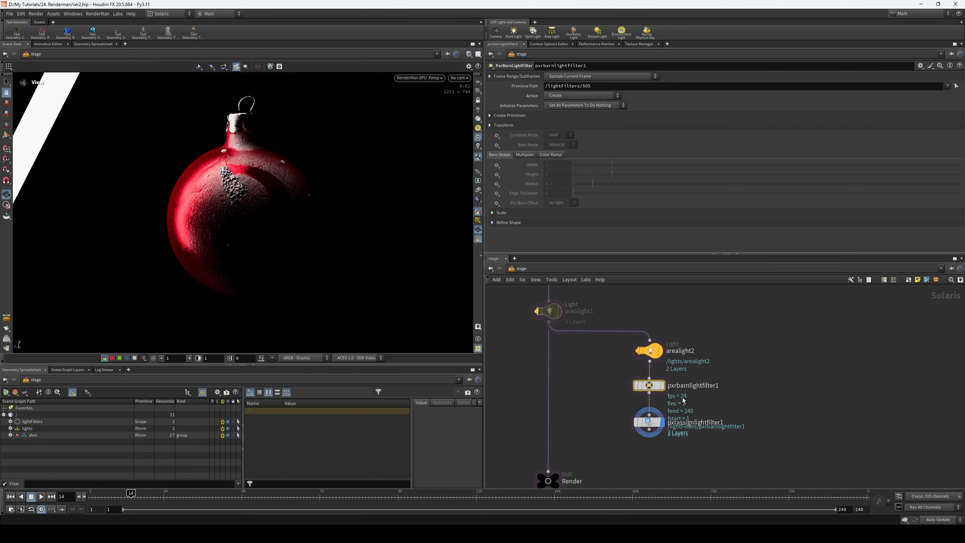
pyautogui.moveTo(606, 413); pyautogui.dragTo(653, 434)
pyautogui.moveTo(656, 393)
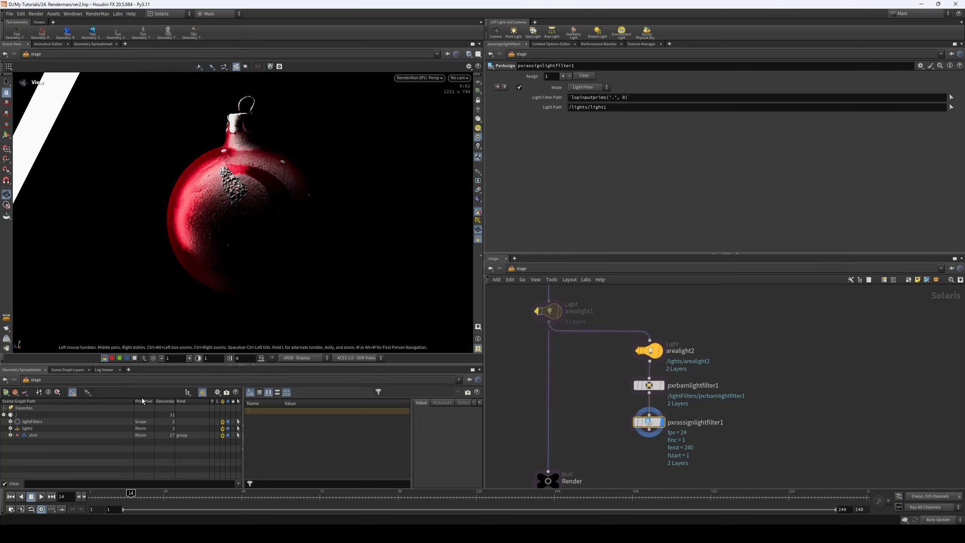
# - Assign pxrbarnlightfilter1 to arealight2 by filling pxrassignlightfilter1's light path with /lights/arealight2 and filter path with /lightFilters/pxrbarnlightfilter1
pyautogui.click(10, 428)
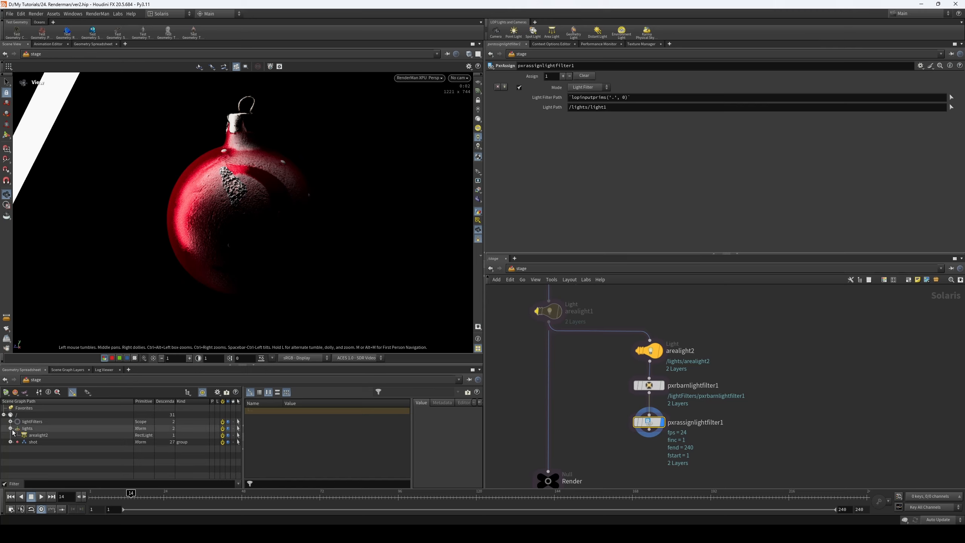
pyautogui.click(10, 442)
pyautogui.scroll(-1, 24, 453)
pyautogui.scroll(1, 25, 453)
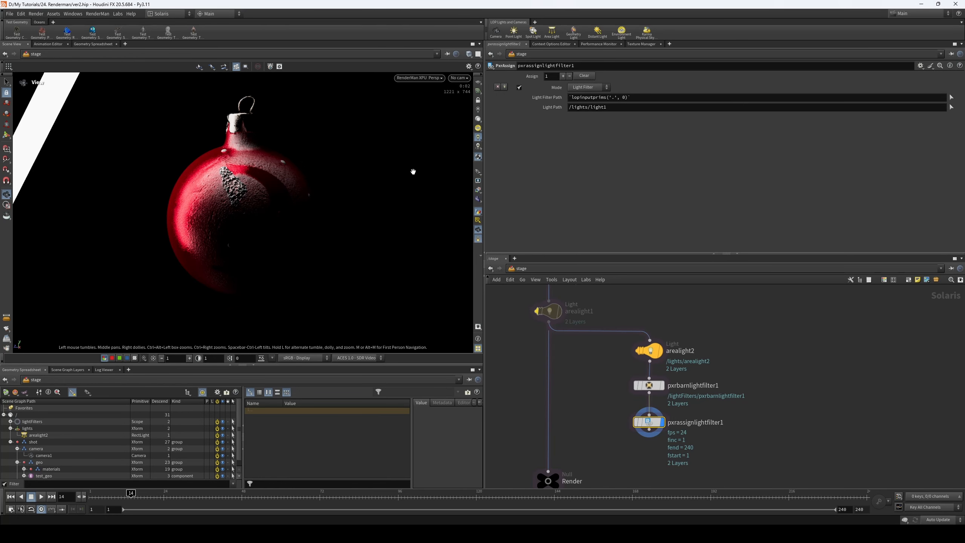
pyautogui.moveTo(38, 435); pyautogui.dragTo(600, 108)
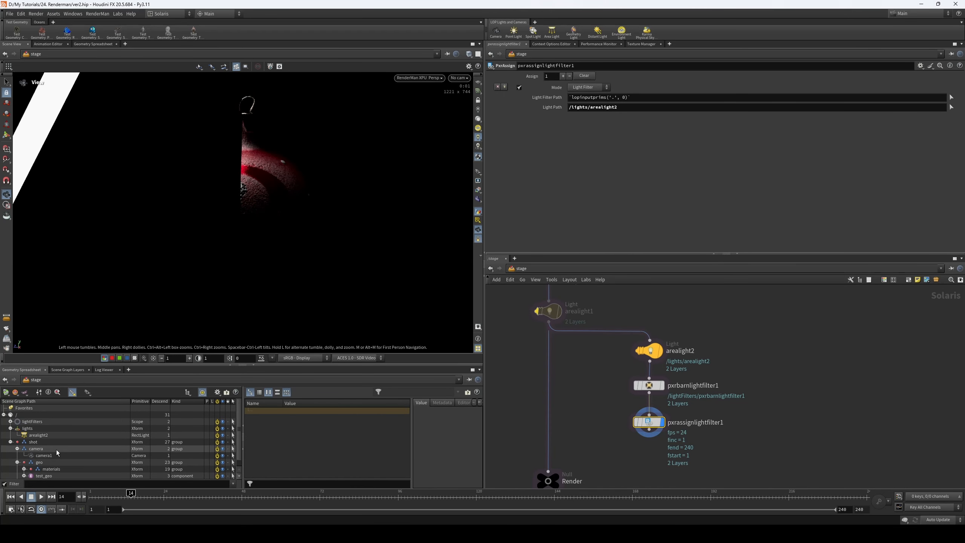
pyautogui.moveTo(46, 428); pyautogui.dragTo(669, 98)
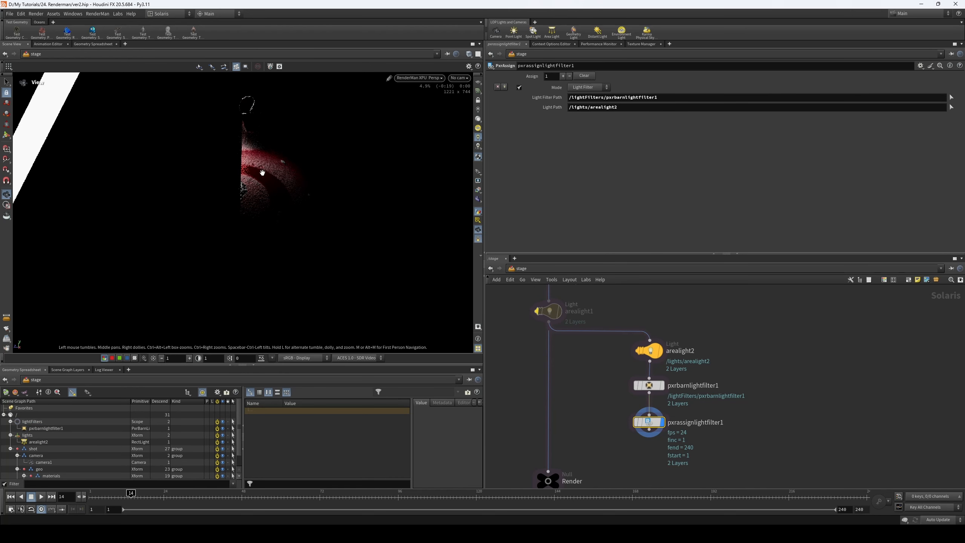
# - Reposition pxrbarnlightfilter1 in the viewport, moving it sideways off the ornament towards the area light
pyautogui.click(658, 385)
pyautogui.click(6, 135)
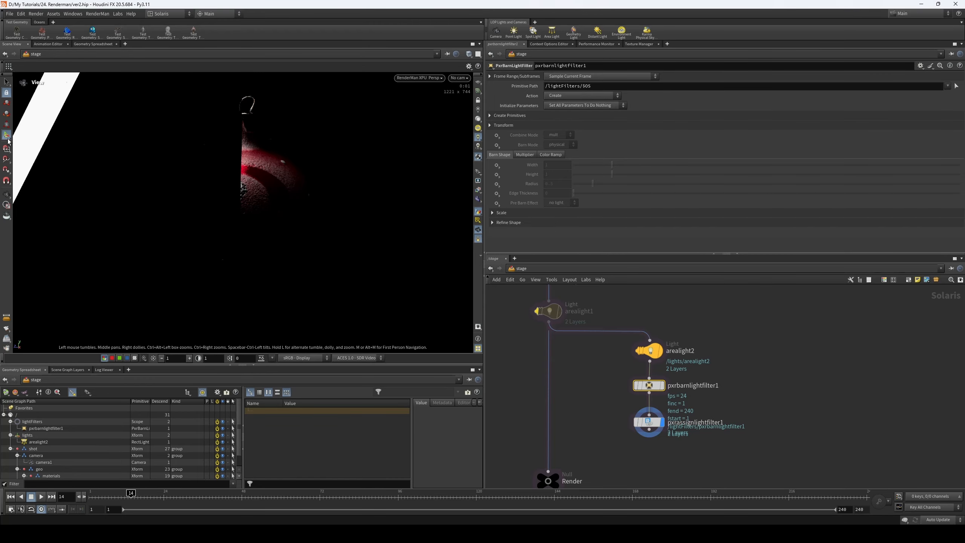
pyautogui.keyDown('alt'); pyautogui.moveTo(229, 201); pyautogui.dragTo(126, 187); pyautogui.keyUp('alt')
pyautogui.moveTo(173, 161); pyautogui.dragTo(191, 177)
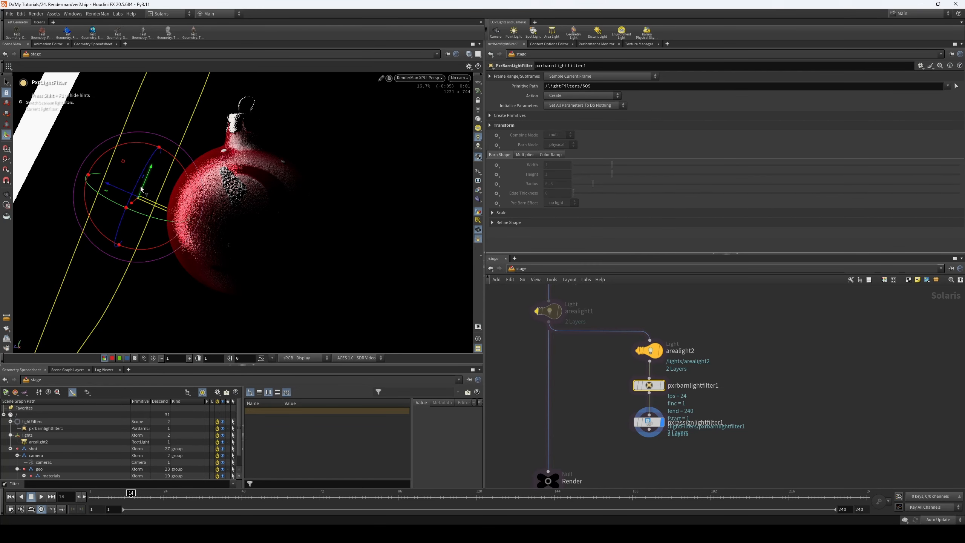
pyautogui.moveTo(135, 191); pyautogui.dragTo(212, 165)
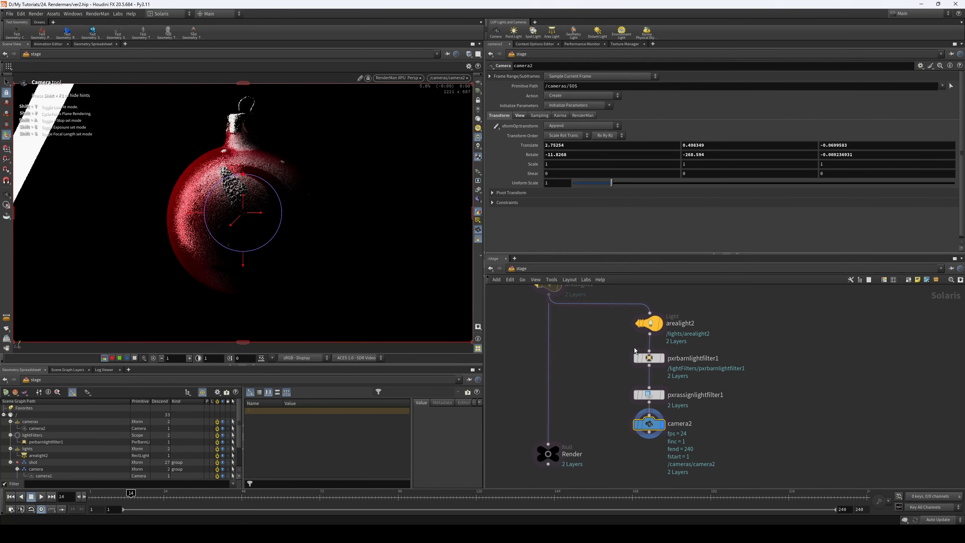
# - Create a new camera from the current view, placed beside the light filter nodes in the network
pyautogui.scroll(-3, 634, 348)
pyautogui.moveTo(644, 404); pyautogui.dragTo(773, 363)
pyautogui.moveTo(762, 322); pyautogui.dragTo(741, 361, button='middle')
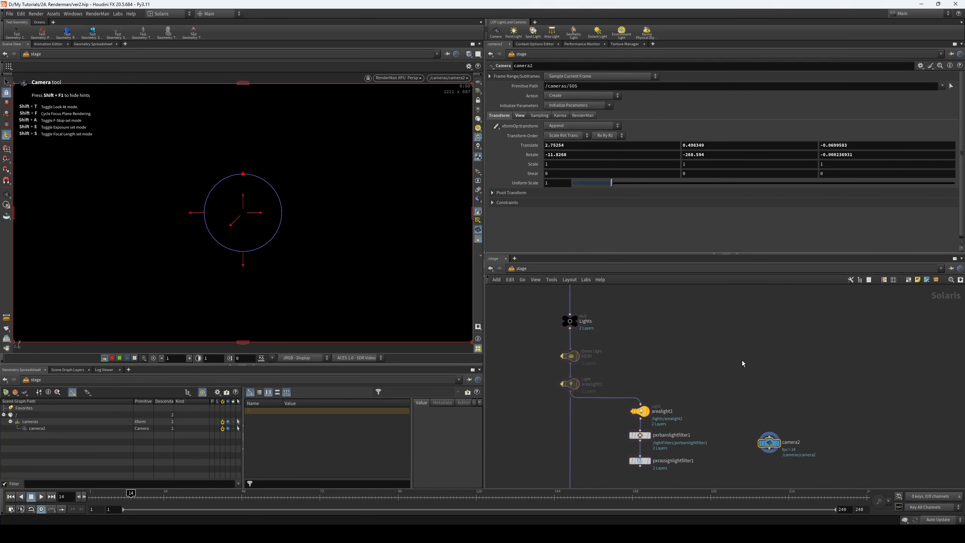
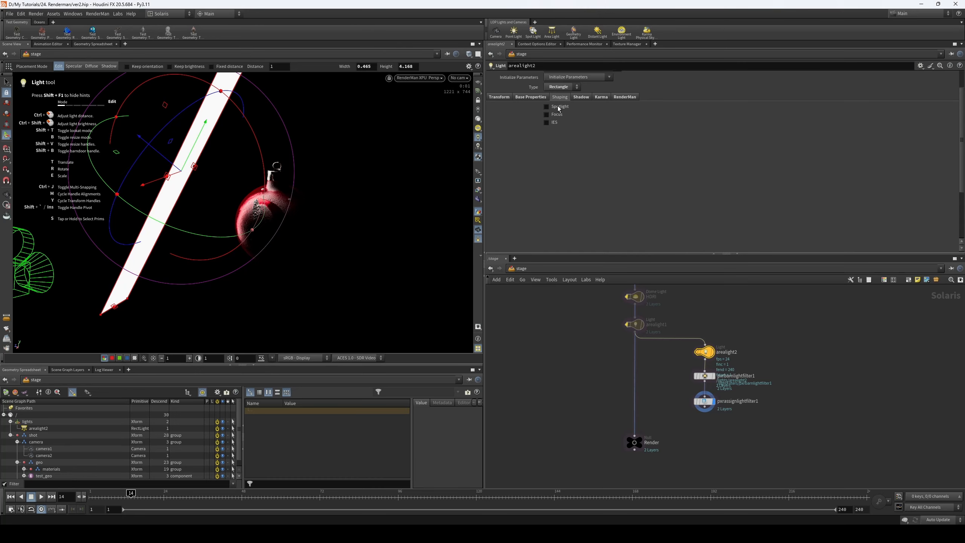
# - Try enabling the Spotlight option in arealight2's shaping settings
pyautogui.click(558, 107)
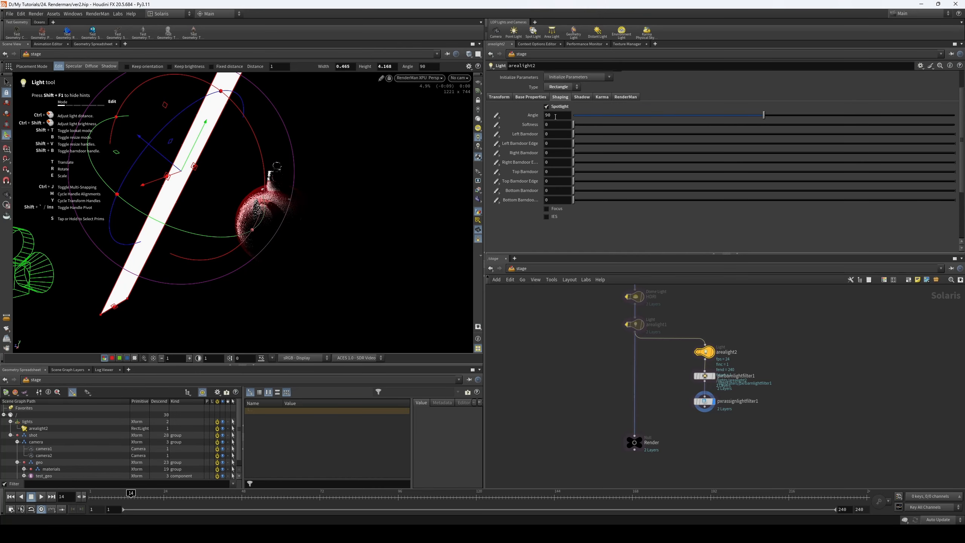
# - Set pxrbarnlightfilter1's barn shape to width 0.977, height 0.117 and radius 0.264
pyautogui.click(704, 375)
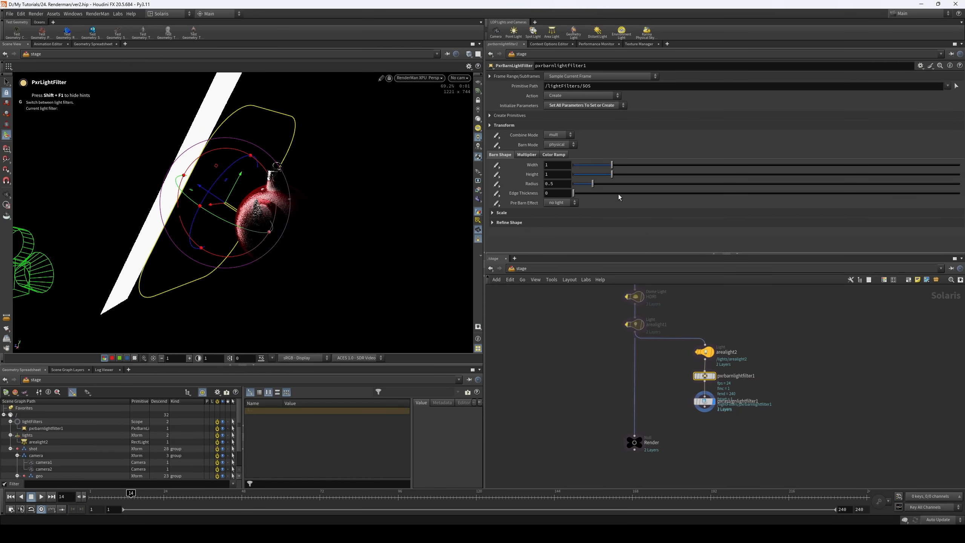
pyautogui.moveTo(612, 165)
pyautogui.mouseDown()
pyautogui.moveTo(585, 166)
pyautogui.moveTo(611, 166)
pyautogui.mouseUp()
pyautogui.moveTo(612, 174); pyautogui.dragTo(578, 175)
pyautogui.moveTo(593, 184); pyautogui.dragTo(583, 184)
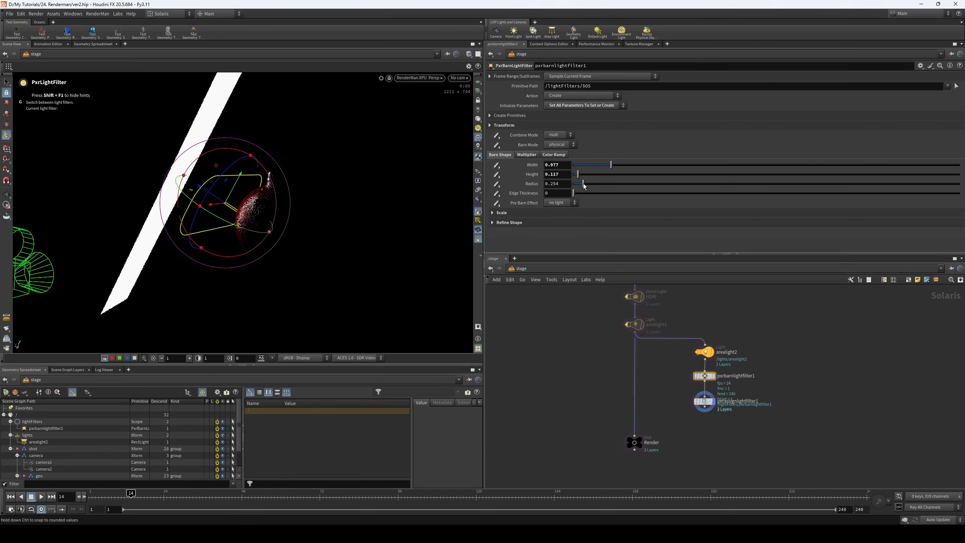
pyautogui.press('Escape')
pyautogui.moveTo(299, 212); pyautogui.dragTo(254, 222)
pyautogui.press('Return')
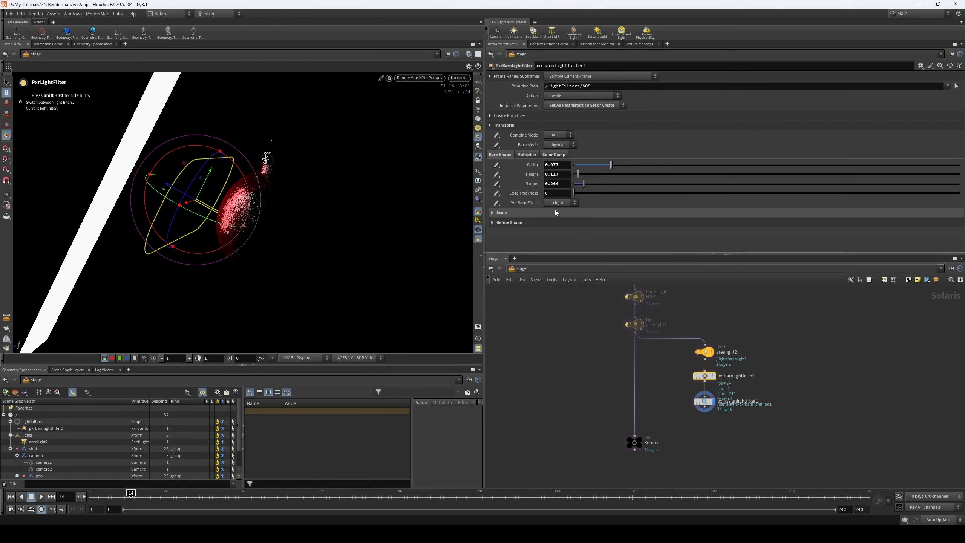
# - Examine the barn light filter's Refine Shape, Scale, Multiplier and Color Ramp parameters
pyautogui.click(540, 222)
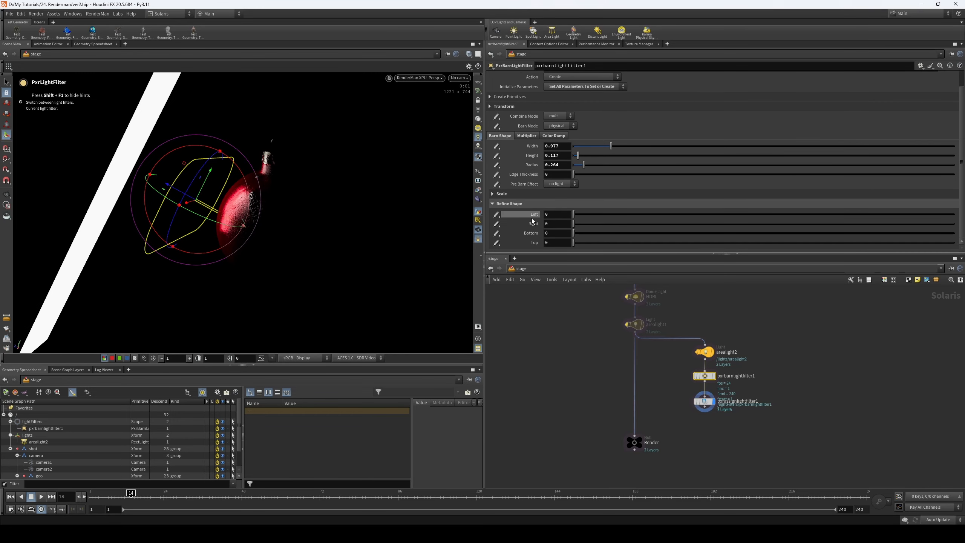
pyautogui.moveTo(574, 215)
pyautogui.mouseDown()
pyautogui.moveTo(618, 214)
pyautogui.moveTo(558, 218)
pyautogui.moveTo(609, 223)
pyautogui.moveTo(573, 224)
pyautogui.mouseUp()
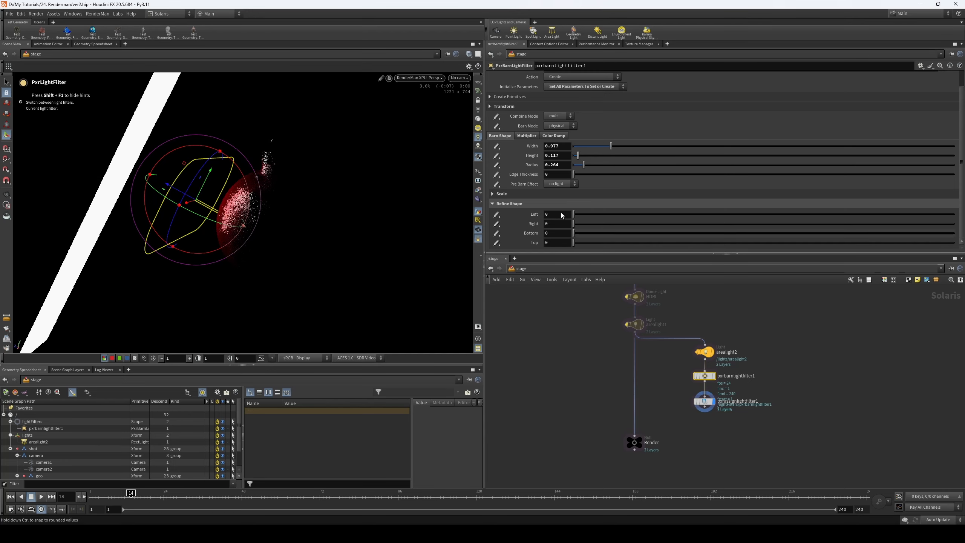
pyautogui.click(535, 193)
pyautogui.click(534, 194)
pyautogui.click(526, 136)
pyautogui.click(561, 137)
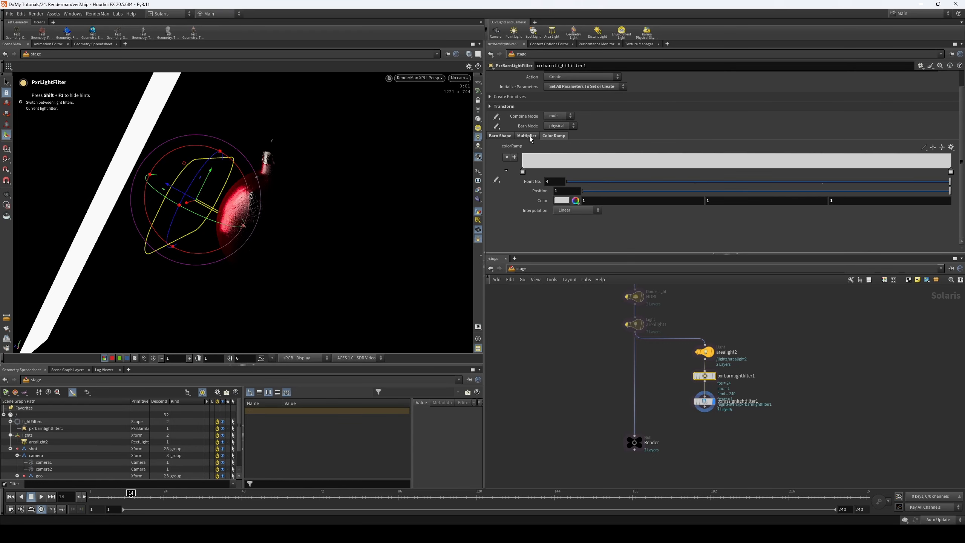
pyautogui.click(511, 136)
pyautogui.scroll(2, 520, 174)
pyautogui.click(511, 115)
pyautogui.click(511, 117)
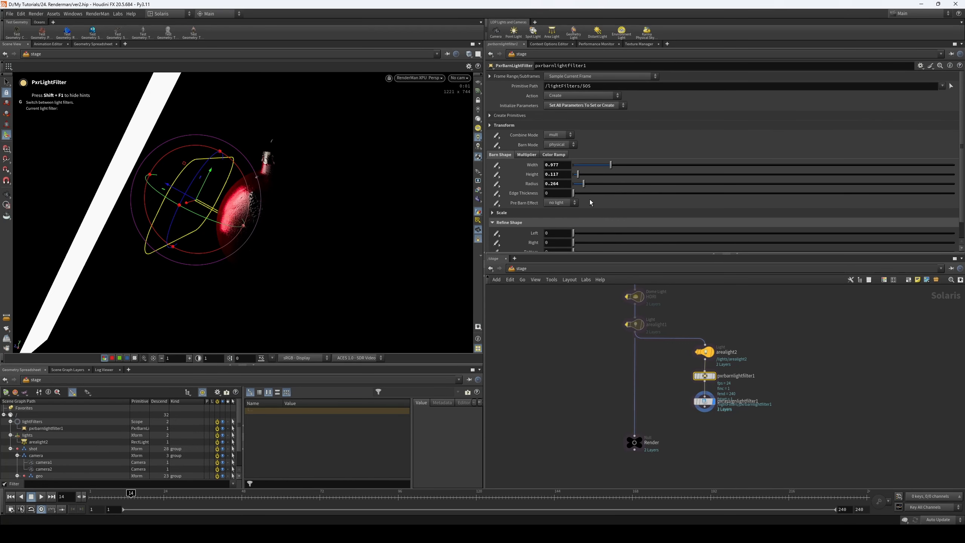
# - Narrow the barn shape of pxrbarnlightfilter1 to width 0.218 and radius 0.149
pyautogui.moveTo(576, 193); pyautogui.dragTo(581, 165)
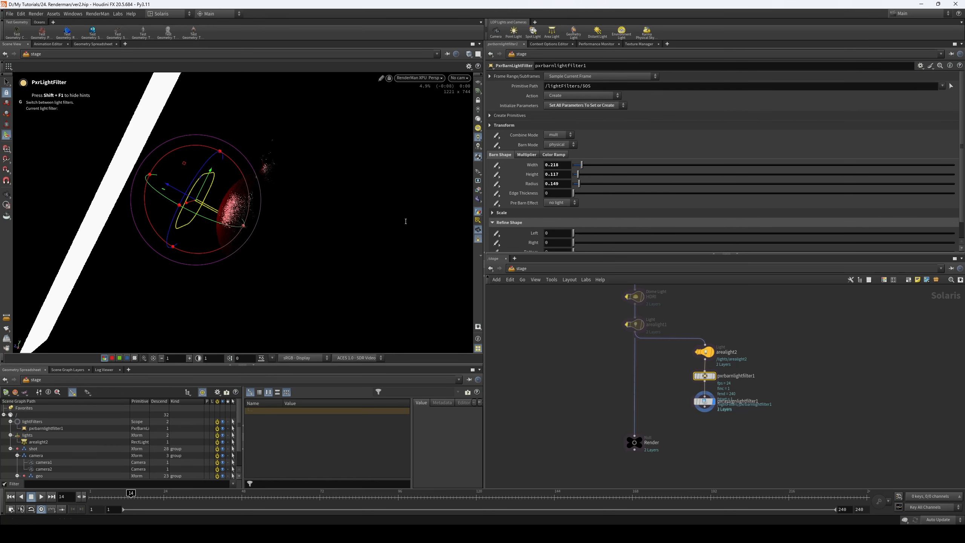
pyautogui.press('Escape')
pyautogui.moveTo(274, 211)
pyautogui.mouseDown()
pyautogui.moveTo(295, 211)
pyautogui.moveTo(256, 210)
pyautogui.mouseUp()
# - Set the barn light filter's scale width to 1.743 and scale height to 0.881
pyautogui.scroll(-2, 617, 177)
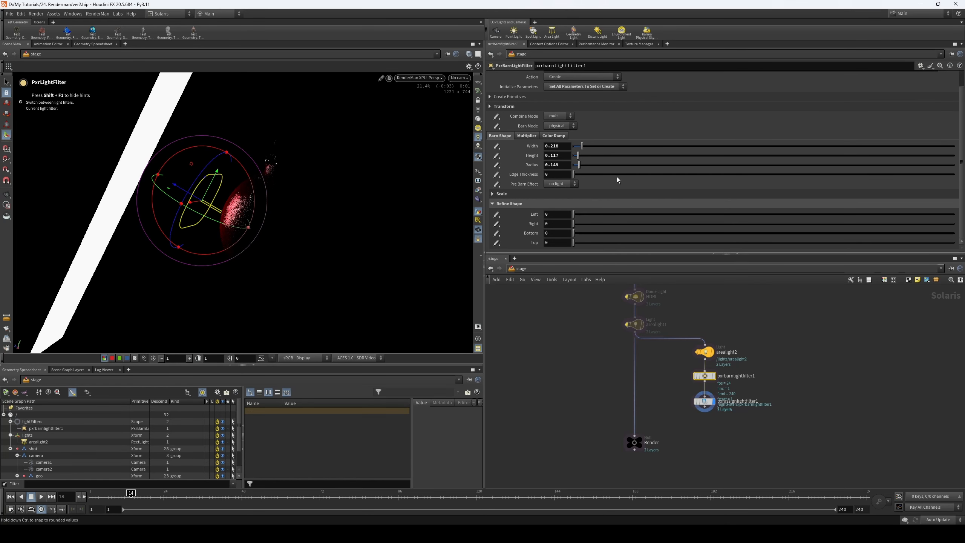
pyautogui.click(557, 195)
pyautogui.moveTo(611, 204)
pyautogui.mouseDown()
pyautogui.moveTo(590, 206)
pyautogui.moveTo(639, 205)
pyautogui.moveTo(607, 216)
pyautogui.mouseUp()
# - Try the min and screen combine modes on pxrbarnlightfilter1, and return the combine mode to mult
pyautogui.scroll(2, 592, 171)
pyautogui.click(566, 136)
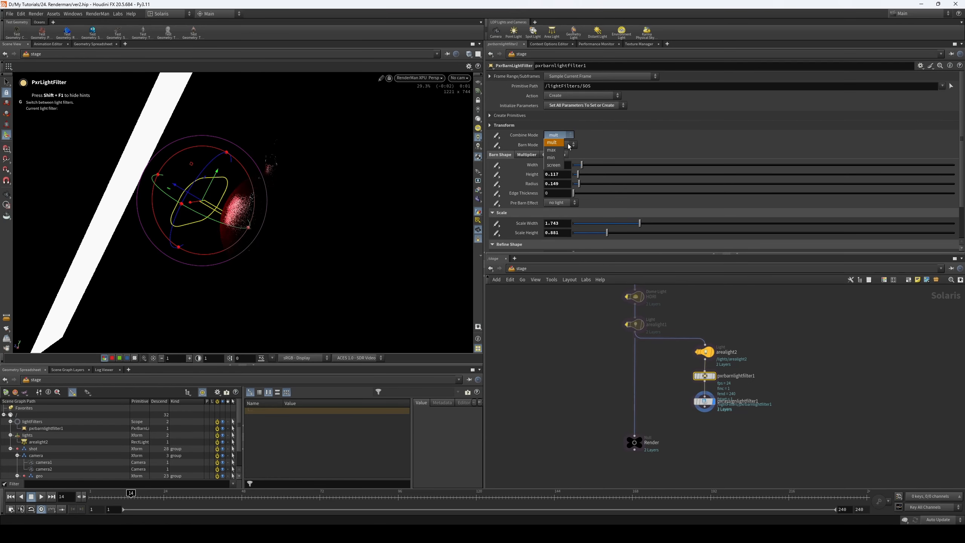
pyautogui.click(551, 157)
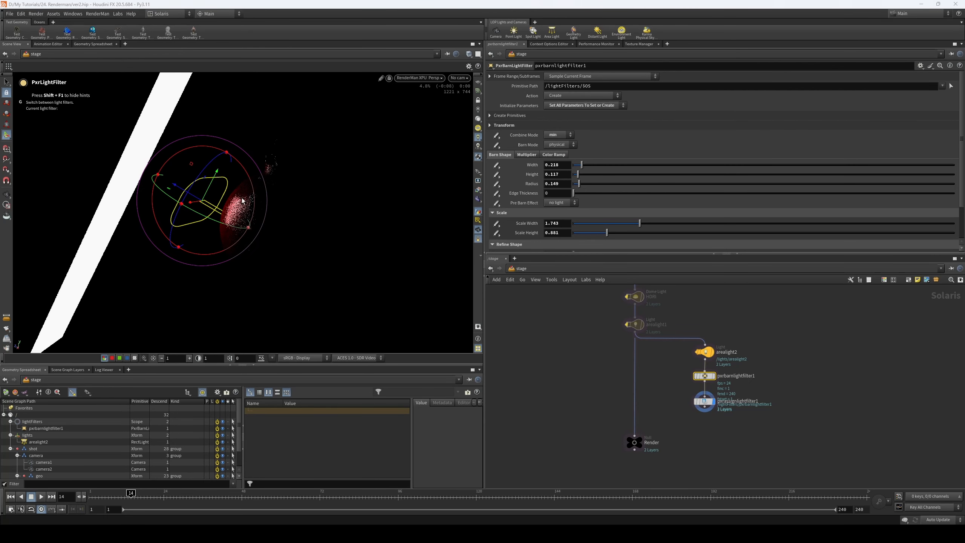
pyautogui.click(559, 135)
pyautogui.click(555, 165)
pyautogui.click(562, 135)
pyautogui.click(555, 142)
pyautogui.press('Escape')
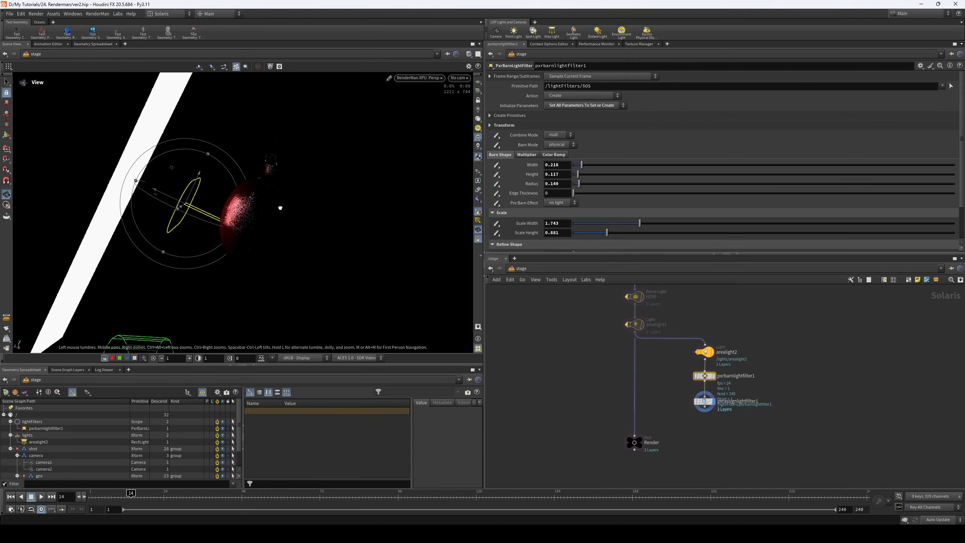
pyautogui.press('Return')
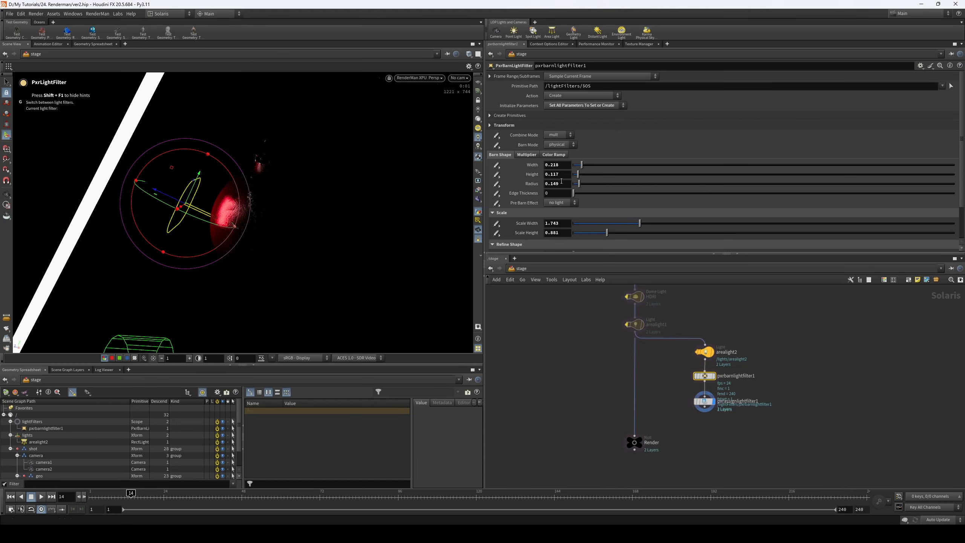
# - Enable Invert in pxrbarnlightfilter1's multiplier settings, keeping Intensity at 0
pyautogui.click(527, 155)
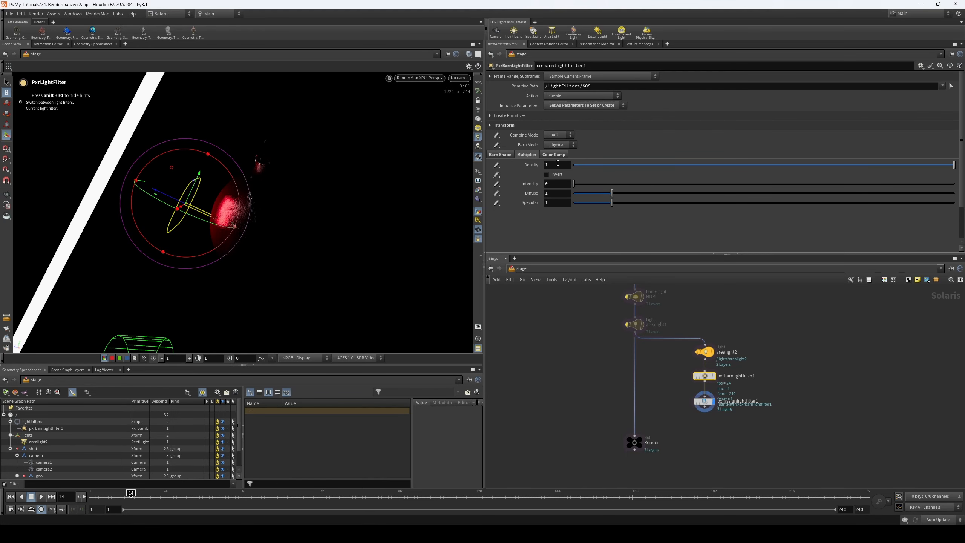
pyautogui.click(557, 174)
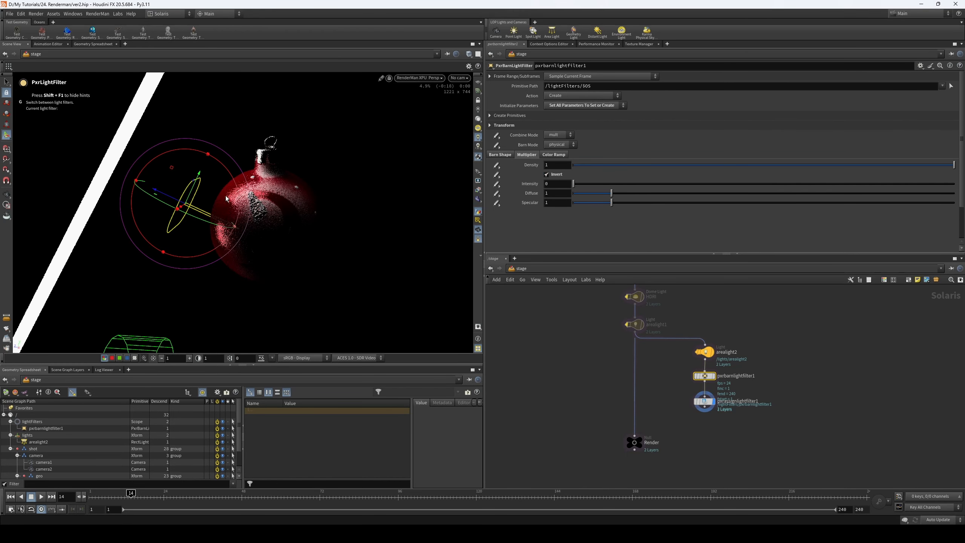
pyautogui.press('Escape')
pyautogui.moveTo(219, 184)
pyautogui.keyDown('alt'); pyautogui.mouseDown()
pyautogui.moveTo(209, 179)
pyautogui.moveTo(216, 152)
pyautogui.moveTo(200, 184)
pyautogui.mouseUp(); pyautogui.keyUp('alt')
pyautogui.keyDown('alt'); pyautogui.moveTo(273, 200); pyautogui.dragTo(308, 222); pyautogui.keyUp('alt')
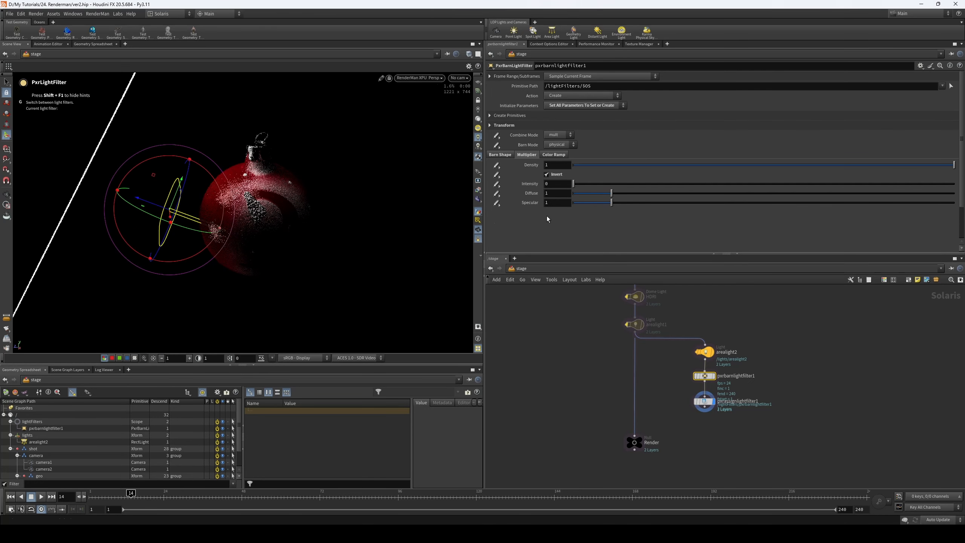
pyautogui.moveTo(576, 184)
pyautogui.mouseDown()
pyautogui.moveTo(595, 184)
pyautogui.moveTo(548, 191)
pyautogui.moveTo(589, 188)
pyautogui.moveTo(562, 190)
pyautogui.mouseUp()
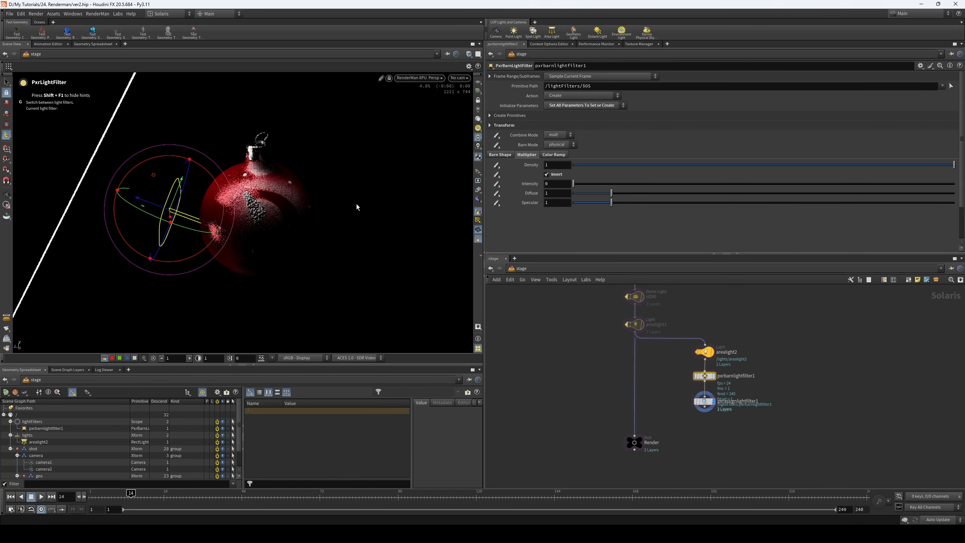
# - Look through the RenderMan light filter node types available for adding to the network
pyautogui.moveTo(761, 370); pyautogui.dragTo(711, 350, button='middle')
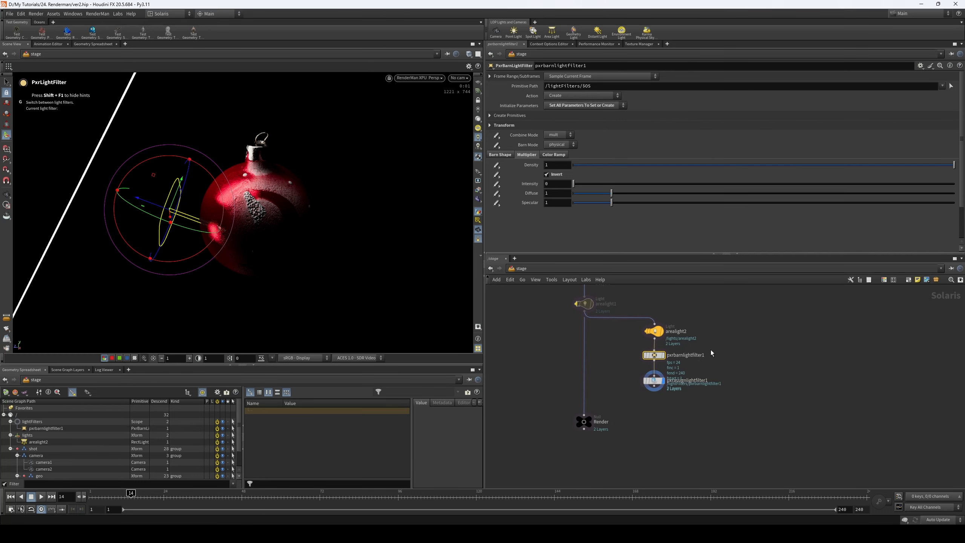
pyautogui.press('Tab')
pyautogui.moveTo(740, 423)
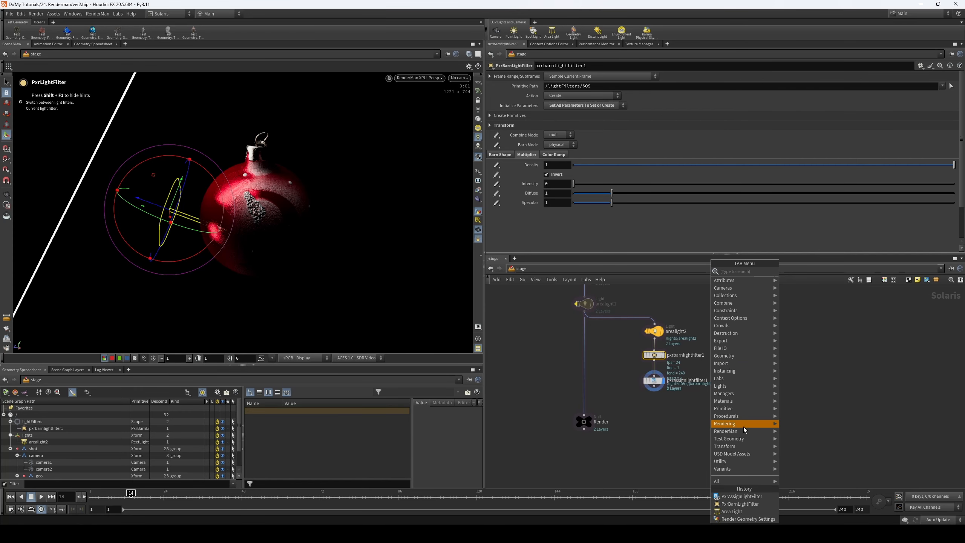
pyautogui.moveTo(753, 381)
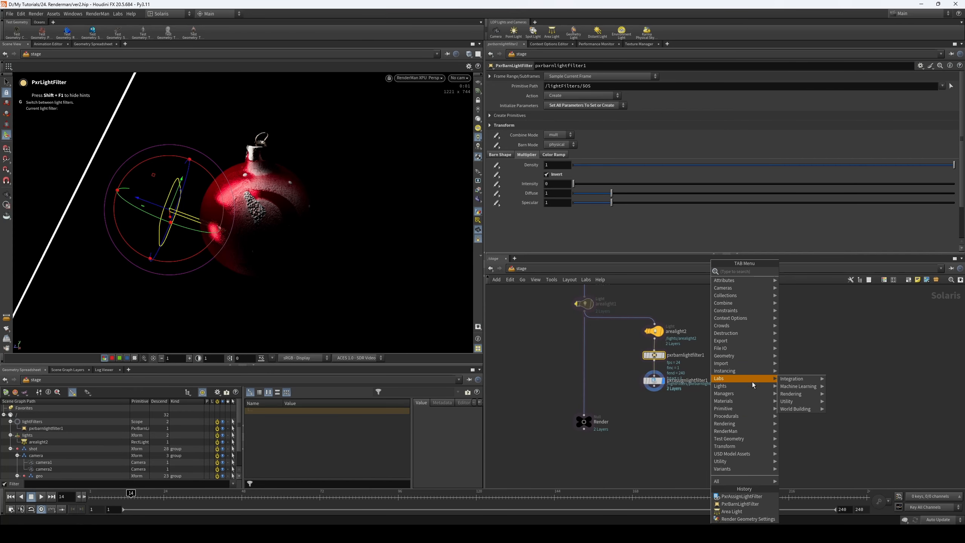
pyautogui.moveTo(809, 459)
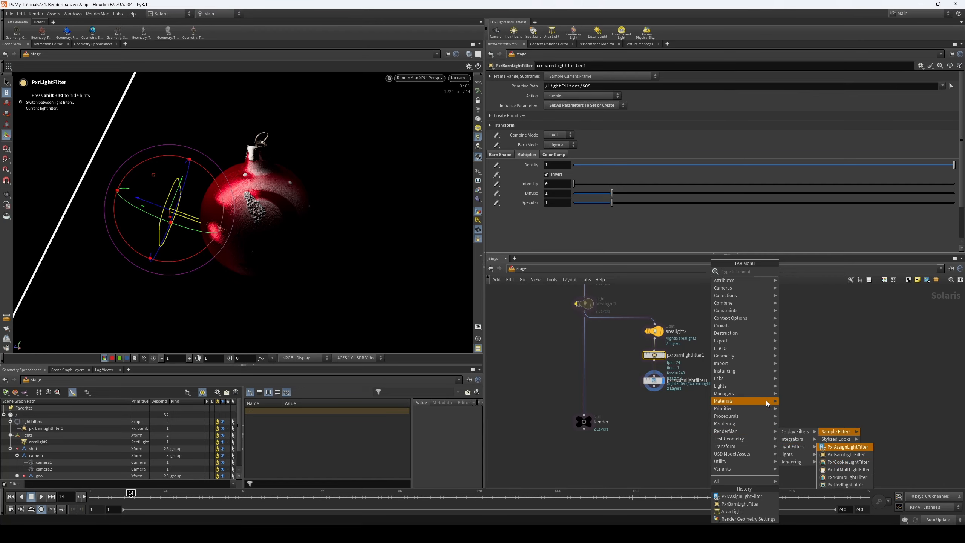
pyautogui.press('Escape')
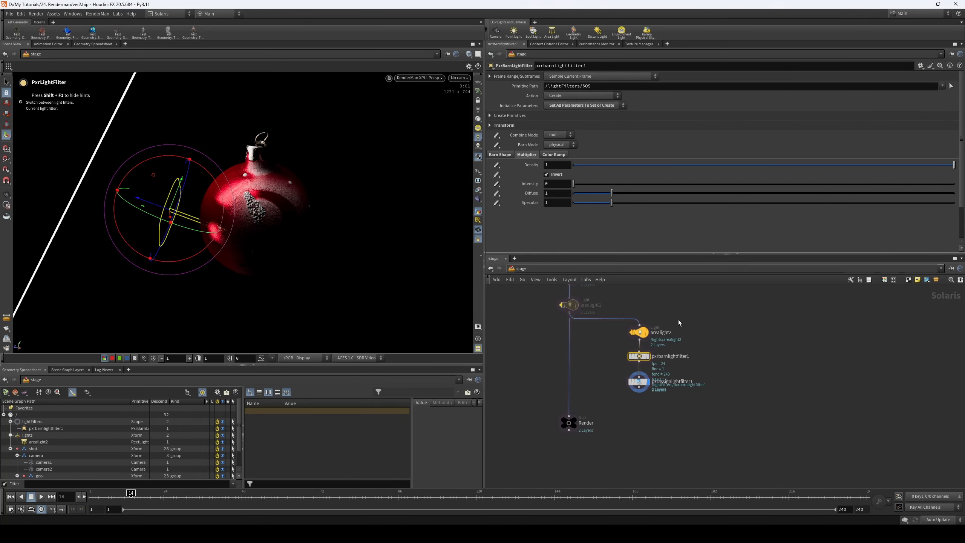
# - Remove the arealight2 light filter branch and show the Render null through camera2 with HDRI and arealight1 enabled
pyautogui.moveTo(679, 322); pyautogui.dragTo(623, 402)
pyautogui.click(419, 78)
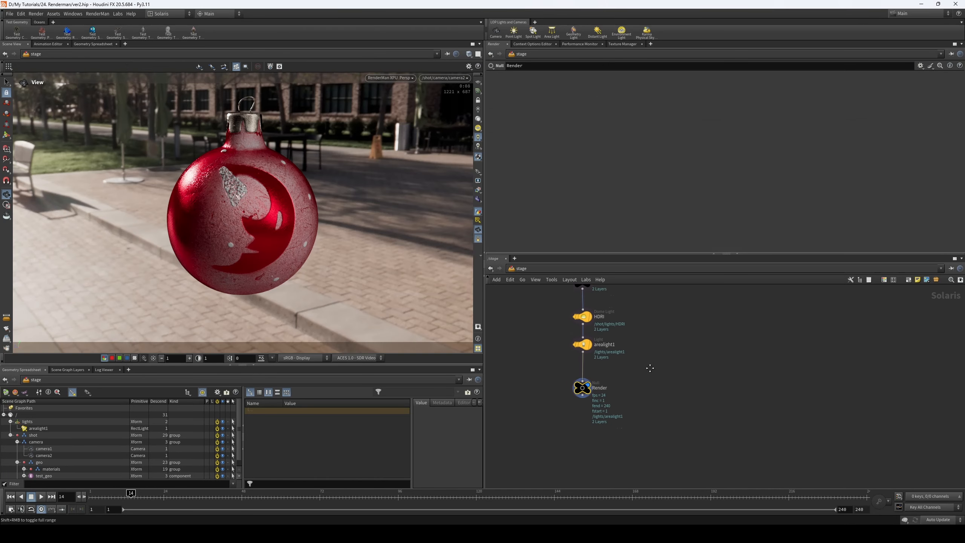
pyautogui.scroll(3, 635, 369)
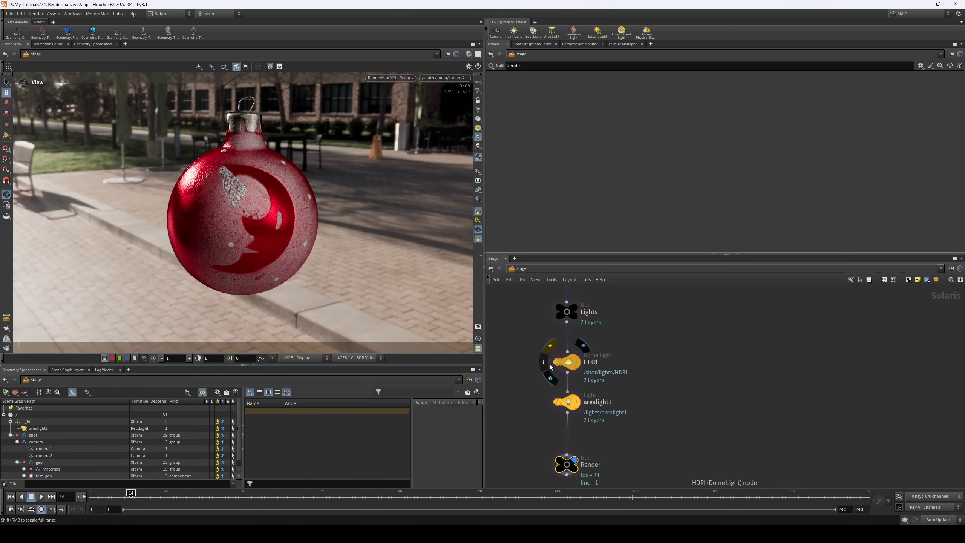
pyautogui.scroll(-3, 670, 391)
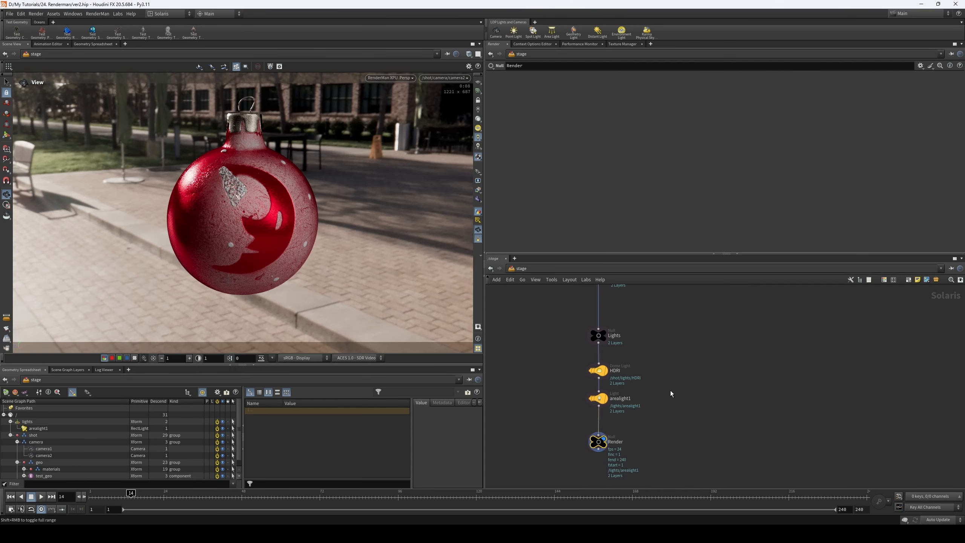
# - Set arealight1's primitive path to /shot/lights/$OS, matching the HDRI dome light
pyautogui.click(598, 369)
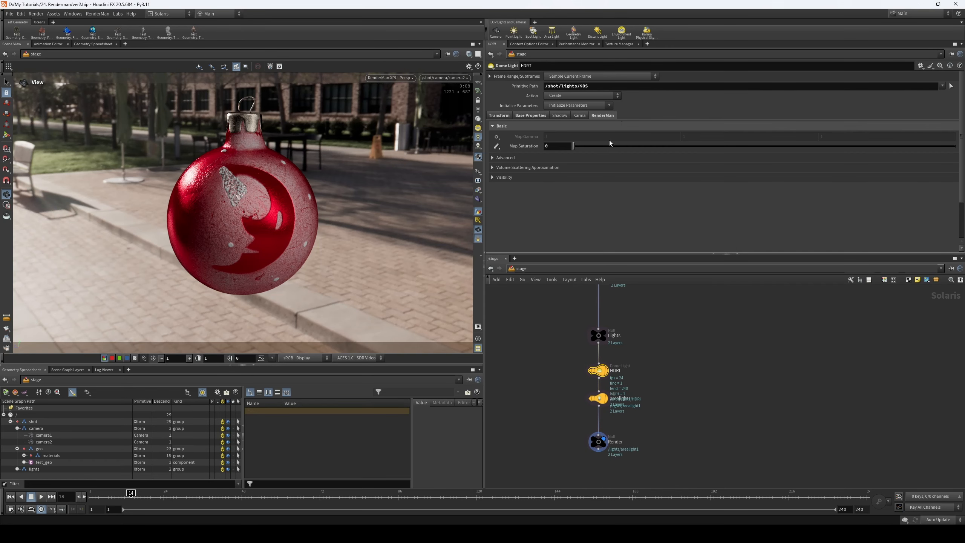
pyautogui.click(594, 398)
pyautogui.click(499, 97)
pyautogui.scroll(2, 522, 99)
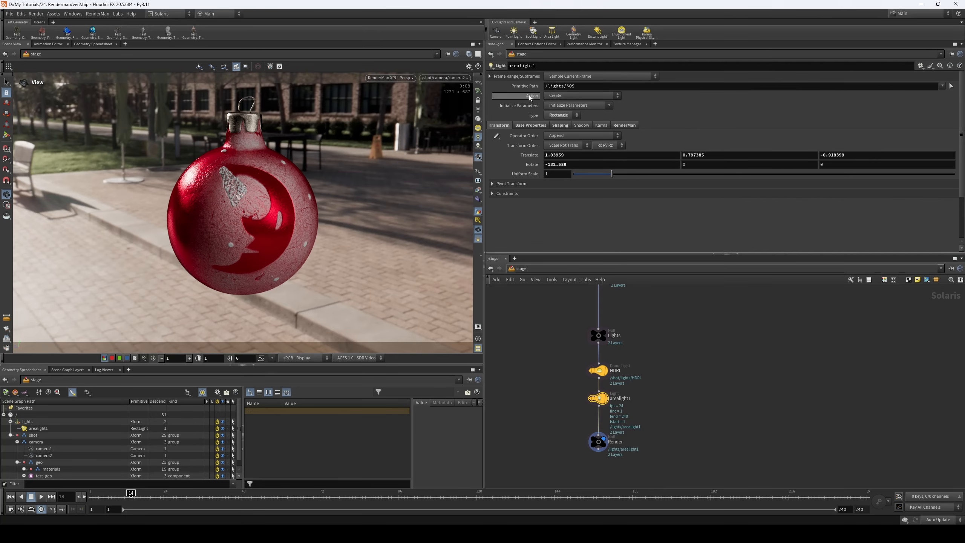
pyautogui.write('/shot/camera/$OS')
pyautogui.press('Return')
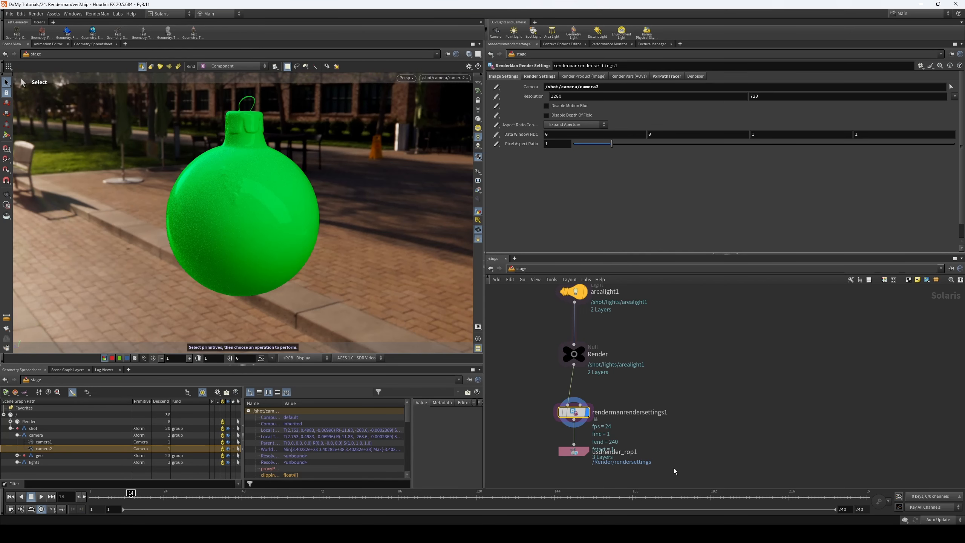
# - Revert the Camera of rendermanrendersettings1 to its default and reassign /shot/camera/camera2 from the scene graph
pyautogui.scroll(-3, 662, 382)
pyautogui.moveTo(570, 464); pyautogui.dragTo(583, 449, button='middle')
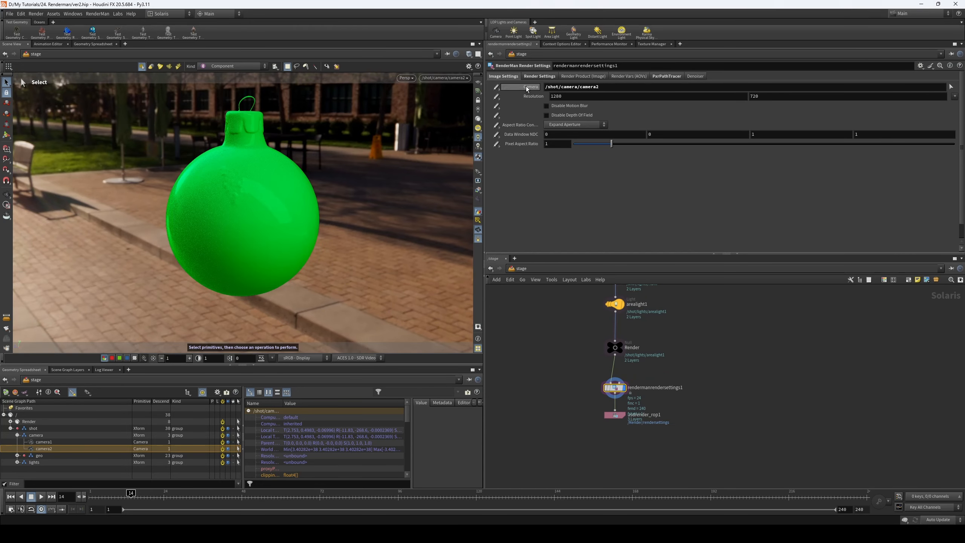
pyautogui.moveTo(44, 449); pyautogui.dragTo(581, 85)
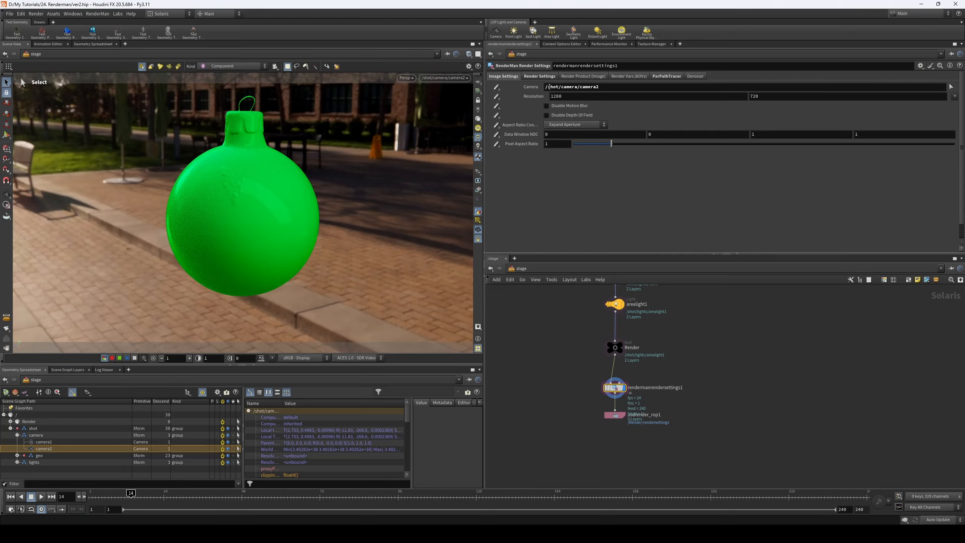
pyautogui.rightClick(532, 87)
pyautogui.click(576, 209)
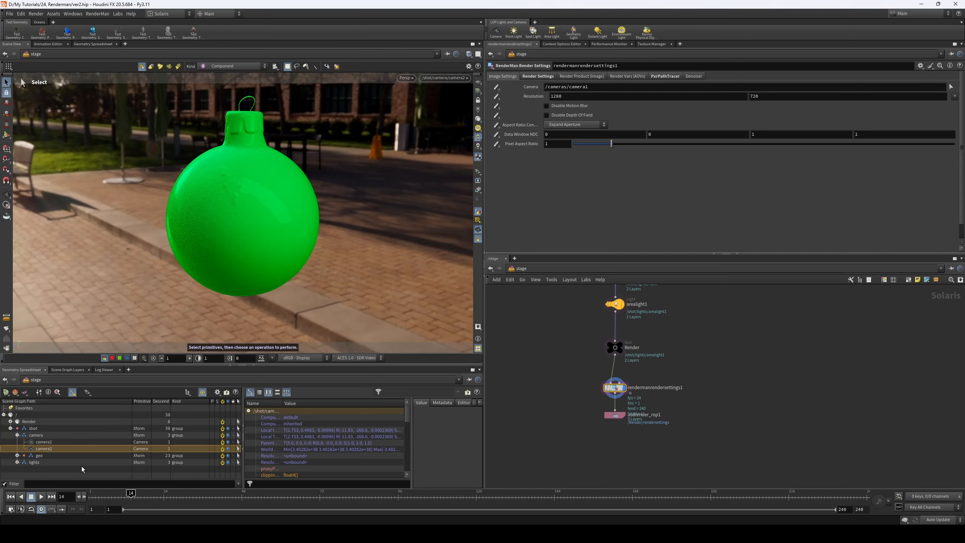
pyautogui.moveTo(47, 450); pyautogui.dragTo(592, 87)
# - Inspect the rendermanrendersettings1 and usdrender_rop1 nodes, and open the sampling options in rendermanrendersettings1's render settings
pyautogui.moveTo(585, 383); pyautogui.dragTo(645, 441)
pyautogui.moveTo(661, 370); pyautogui.dragTo(649, 382, button='middle')
pyautogui.scroll(2, 610, 391)
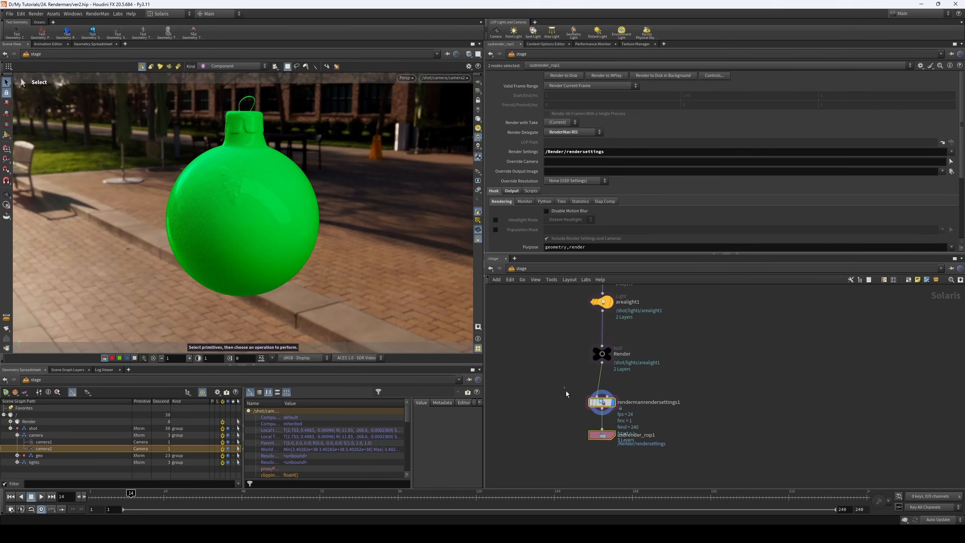
pyautogui.moveTo(564, 387); pyautogui.dragTo(645, 421)
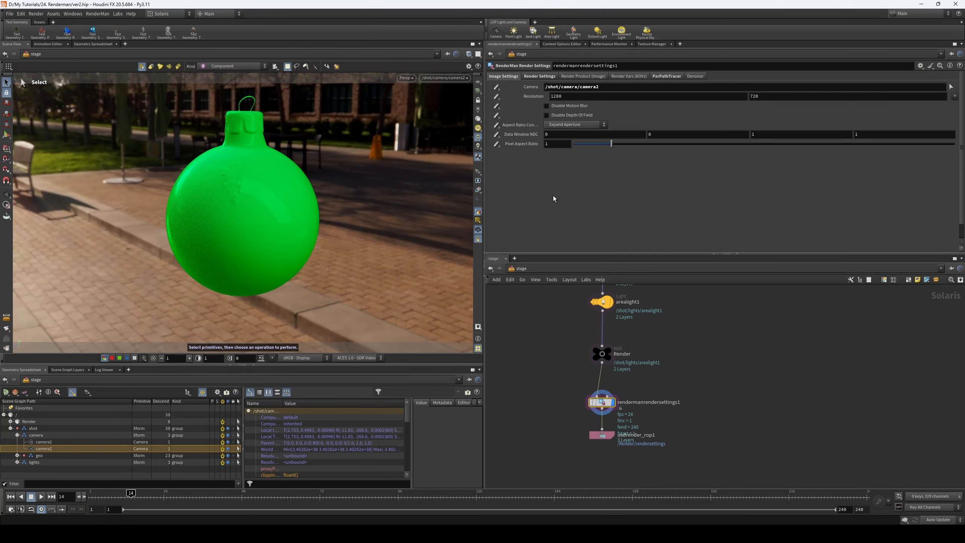
pyautogui.click(546, 76)
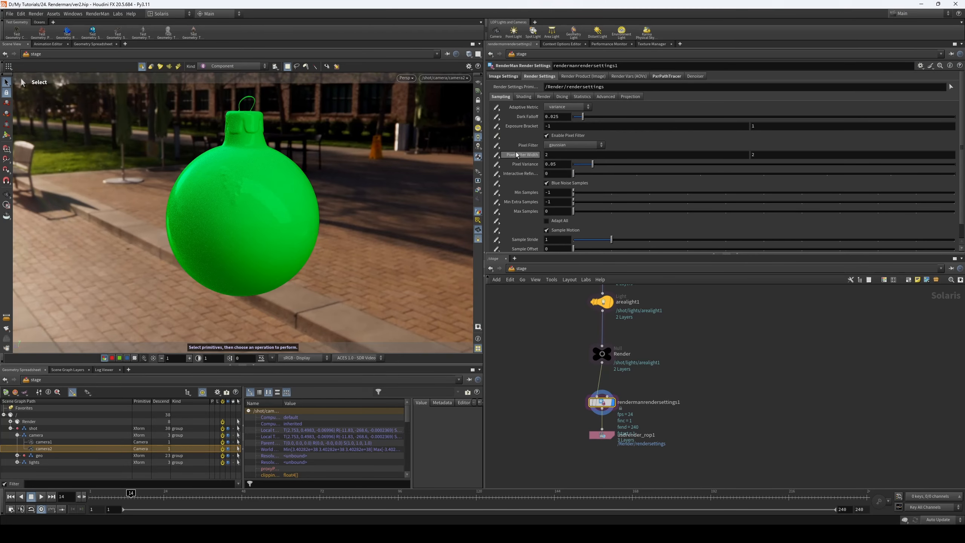
# - Review the image, render, render product, AOV, PxrPathTracer and denoiser settings of rendermanrendersettings1
pyautogui.click(501, 78)
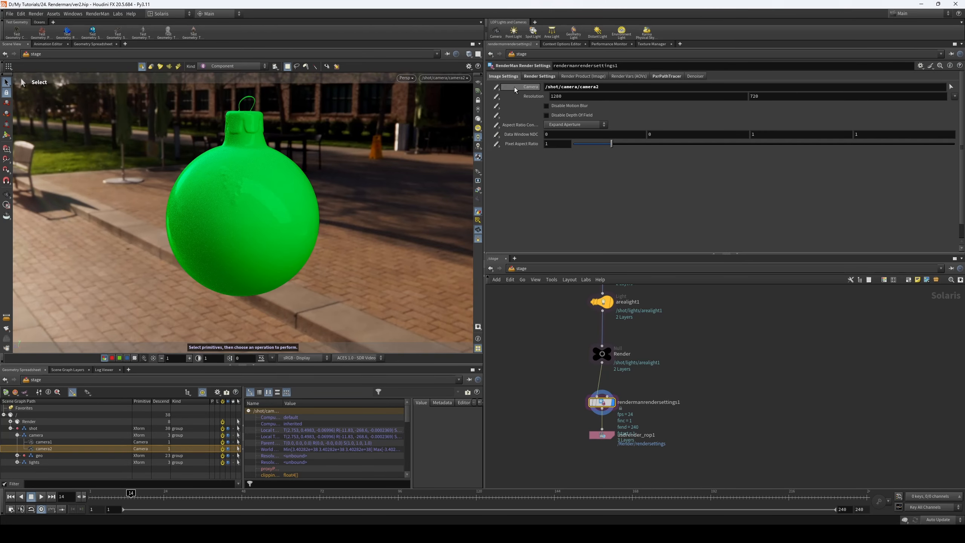
pyautogui.click(544, 78)
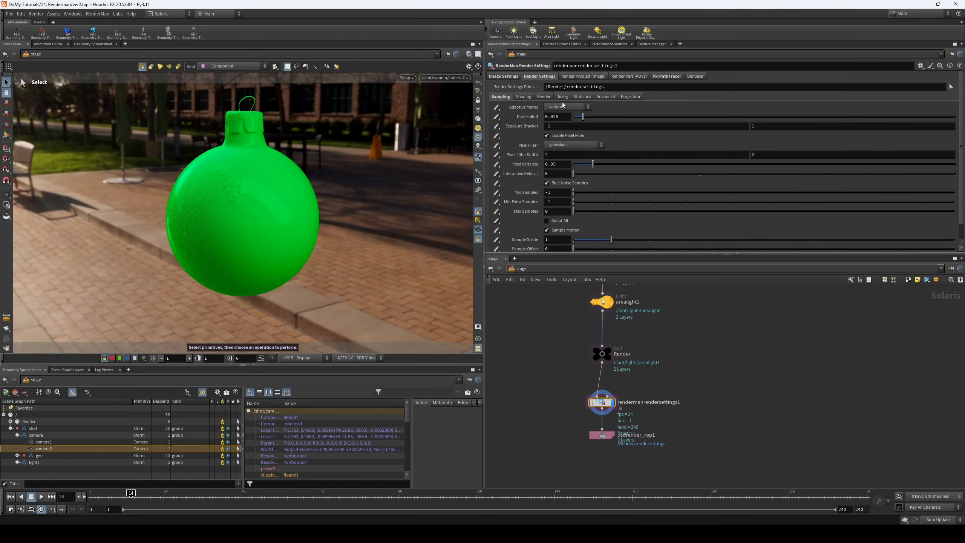
pyautogui.click(590, 78)
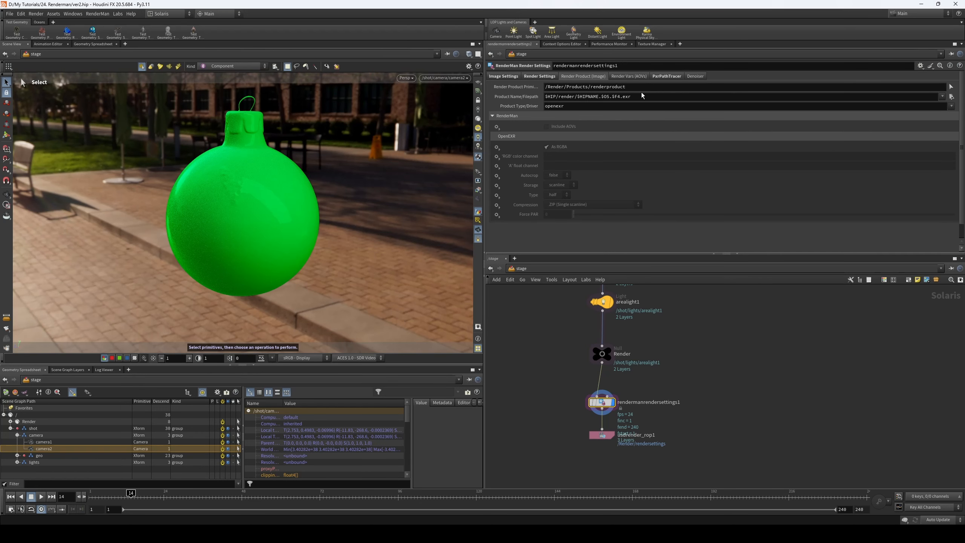
pyautogui.click(628, 76)
pyautogui.click(666, 76)
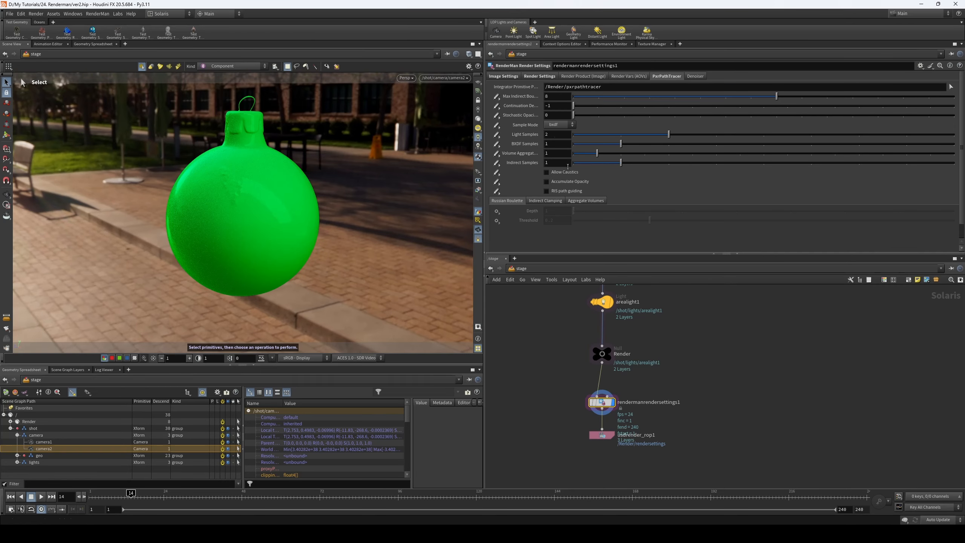
pyautogui.click(698, 76)
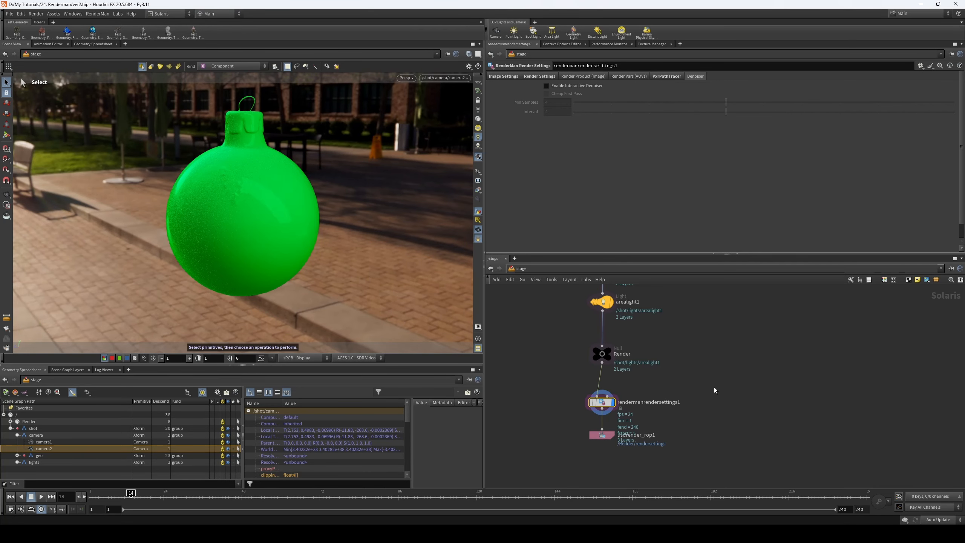
pyautogui.click(547, 77)
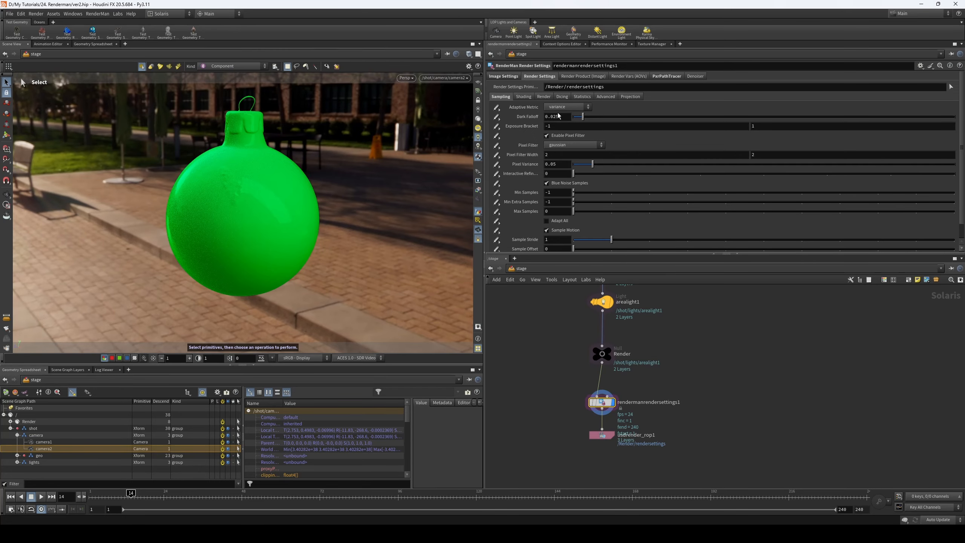
pyautogui.click(667, 77)
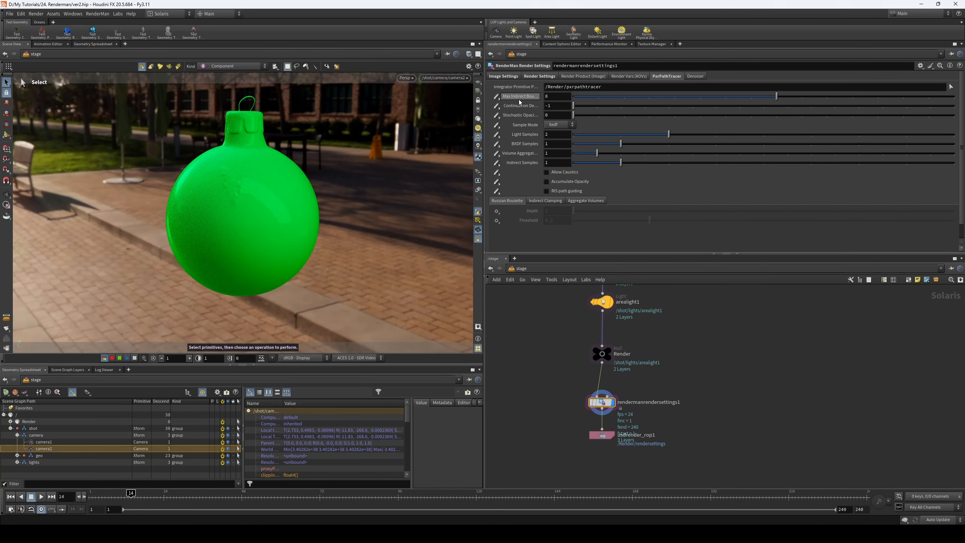
# - Switch the viewport renderer to RenderMan XPU to render the ornament with rendermanrendersettings1
pyautogui.click(409, 79)
pyautogui.click(440, 161)
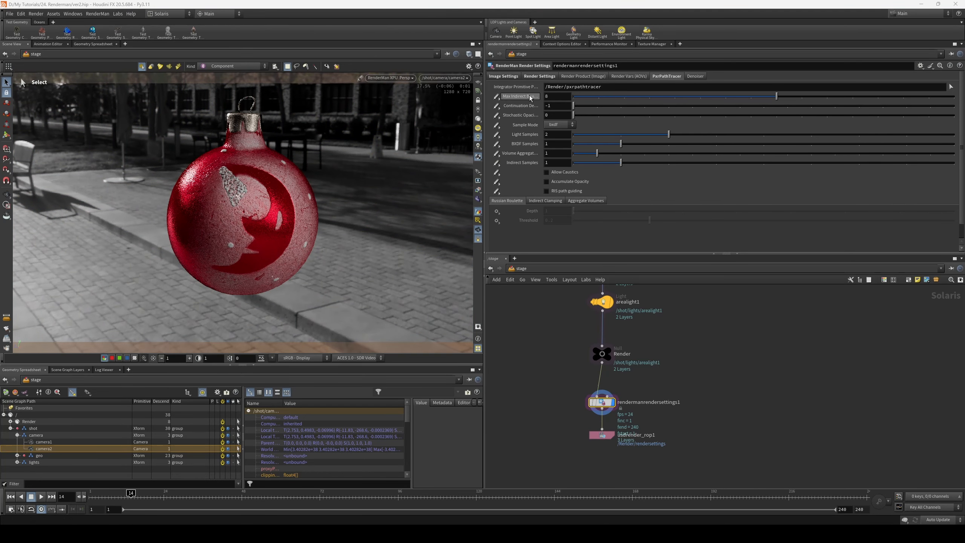
pyautogui.moveTo(563, 381); pyautogui.dragTo(669, 433)
pyautogui.click(603, 409)
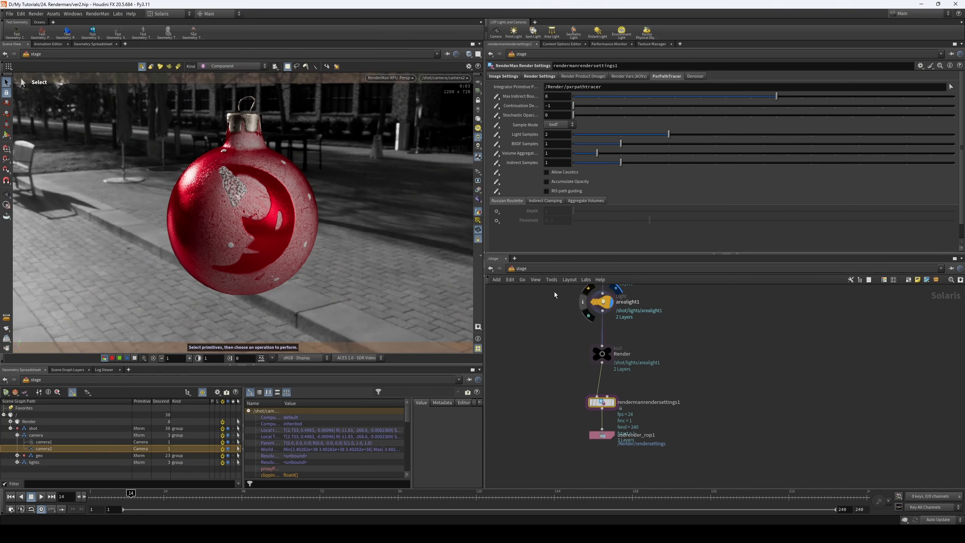
# - Display arealight1, inspect the viewport's guide and RenderMan XPU render display options, and return the display to rendermanrendersettings1
pyautogui.click(602, 301)
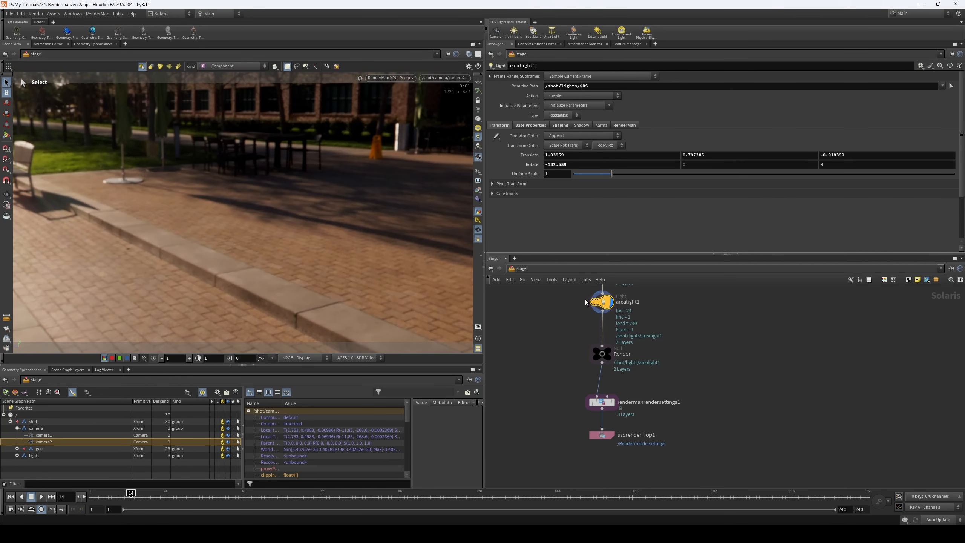
pyautogui.moveTo(570, 301); pyautogui.dragTo(567, 317, button='middle')
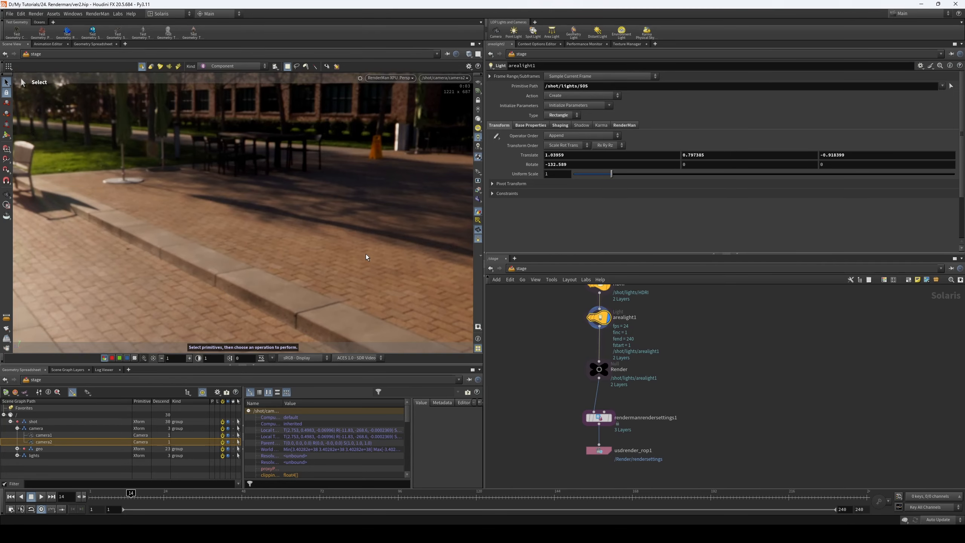
pyautogui.press('d')
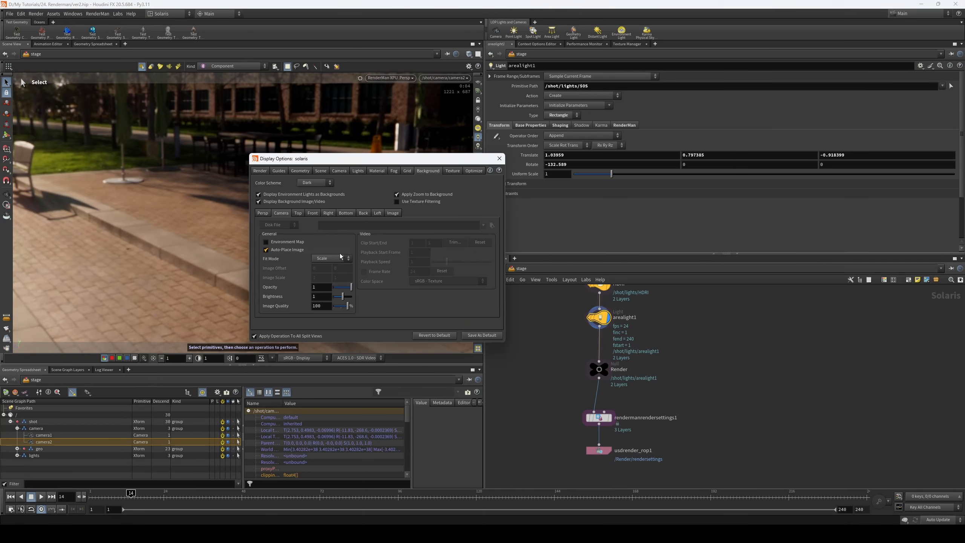
pyautogui.click(321, 171)
pyautogui.click(303, 171)
pyautogui.click(279, 170)
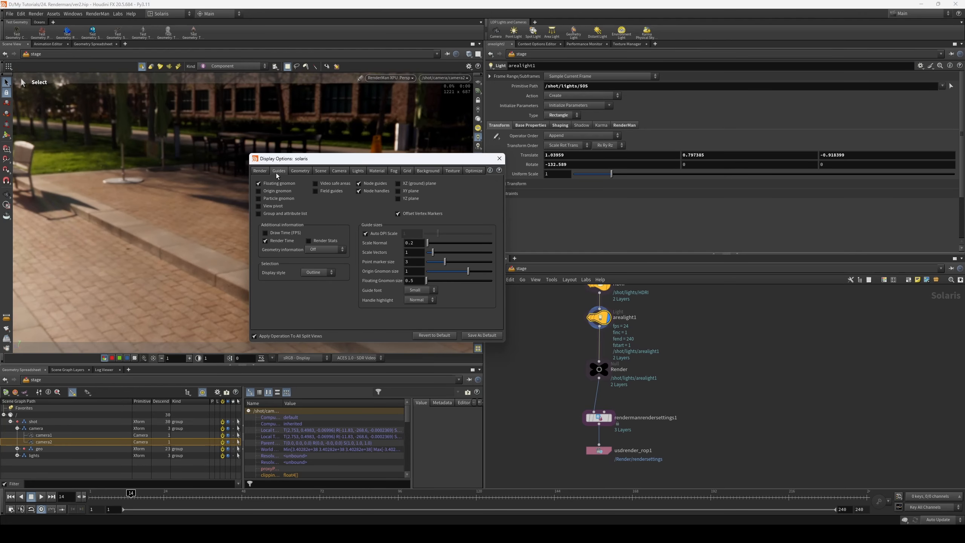
pyautogui.click(260, 171)
pyautogui.click(318, 184)
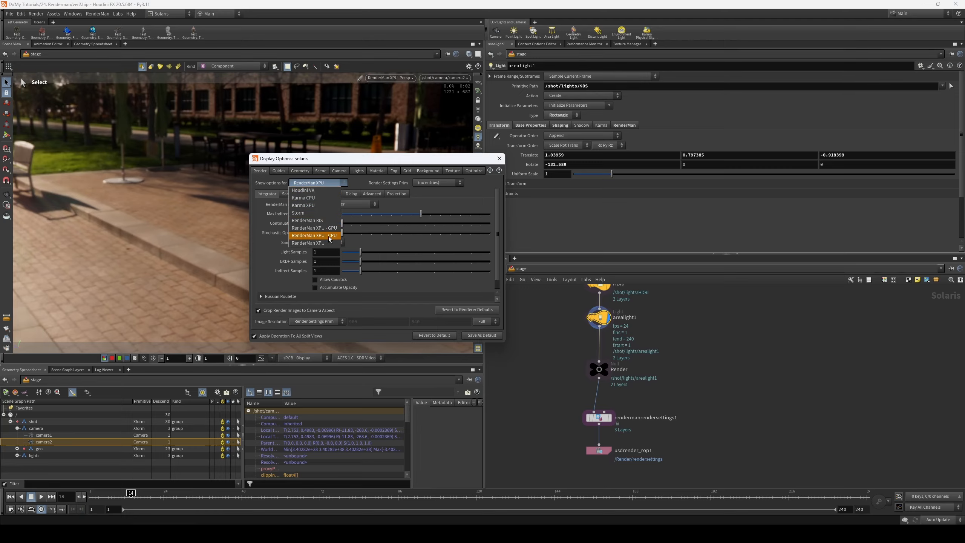
pyautogui.click(434, 197)
pyautogui.scroll(-2, 304, 243)
pyautogui.scroll(2, 302, 264)
pyautogui.click(499, 158)
pyautogui.click(604, 417)
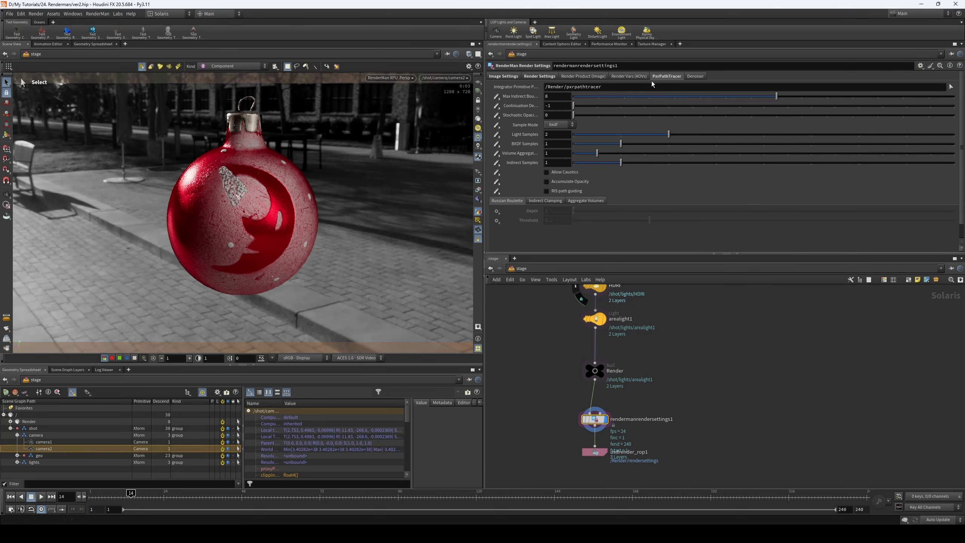
# - Try the interactive denoiser of rendermanrendersettings1 and turn it off again
pyautogui.click(696, 76)
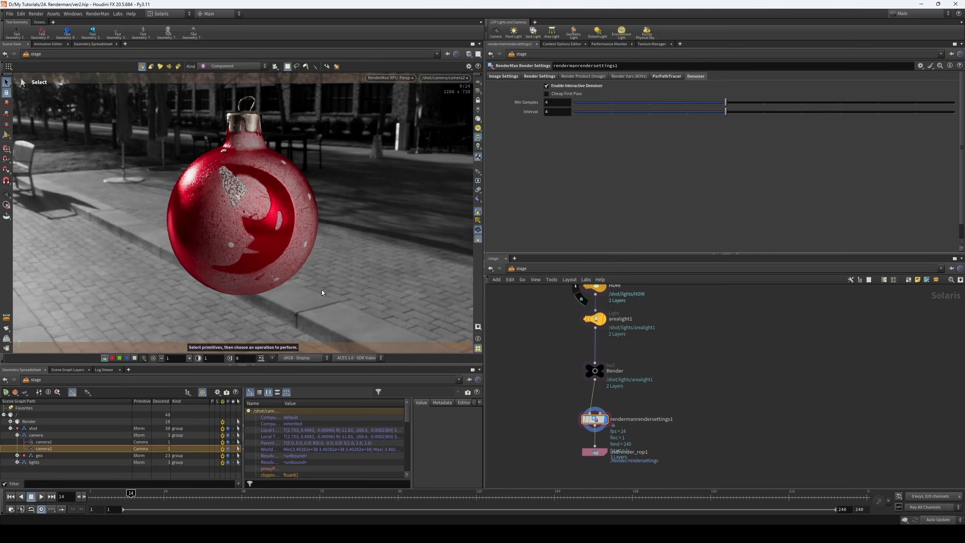
pyautogui.click(557, 86)
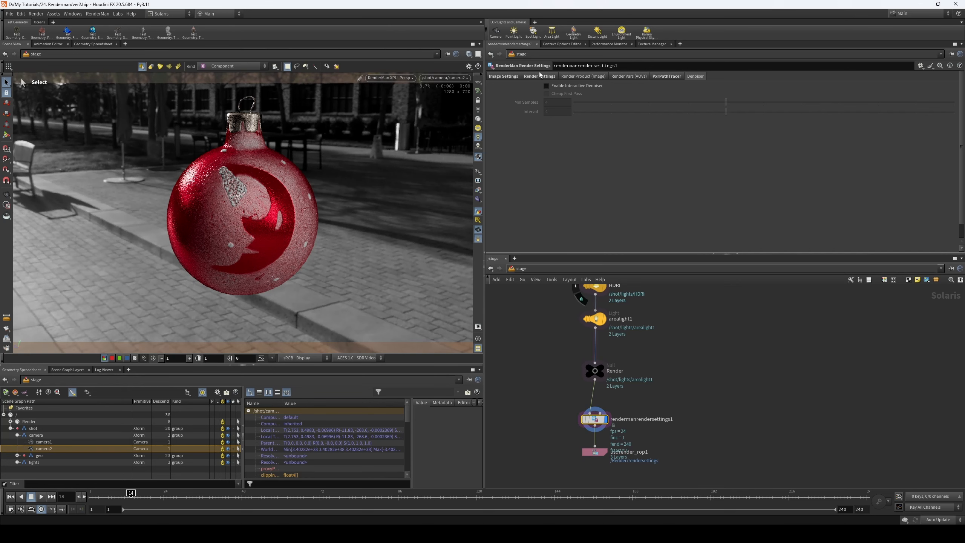
# - Try 1 for the PxrPathTracer's Max Indirect Bounces and set the value to 10
pyautogui.click(540, 76)
pyautogui.click(667, 76)
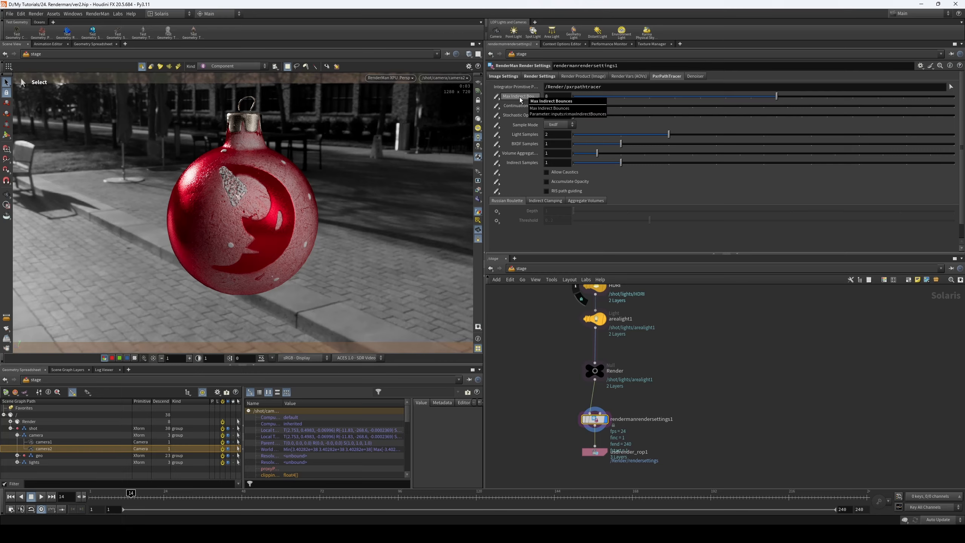
pyautogui.click(600, 97)
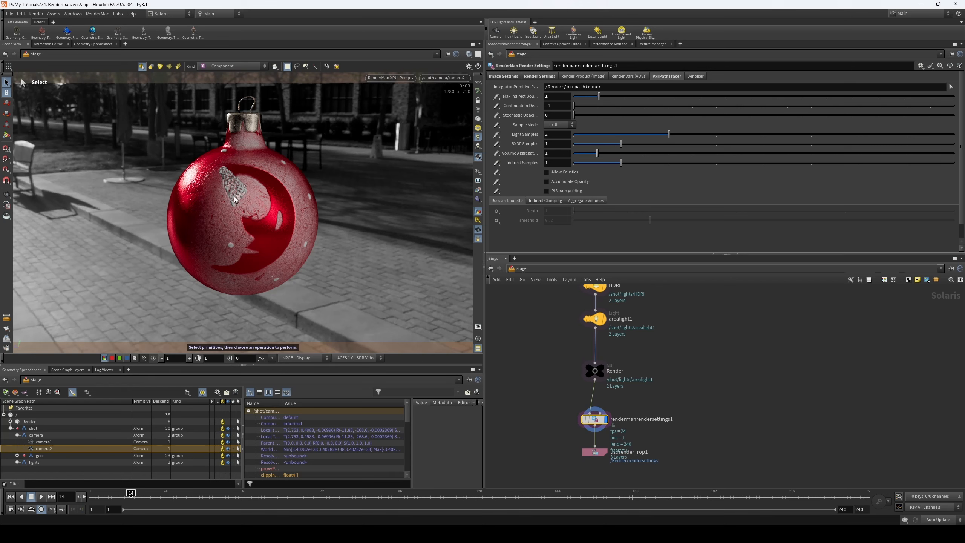
pyautogui.moveTo(589, 101); pyautogui.dragTo(826, 97)
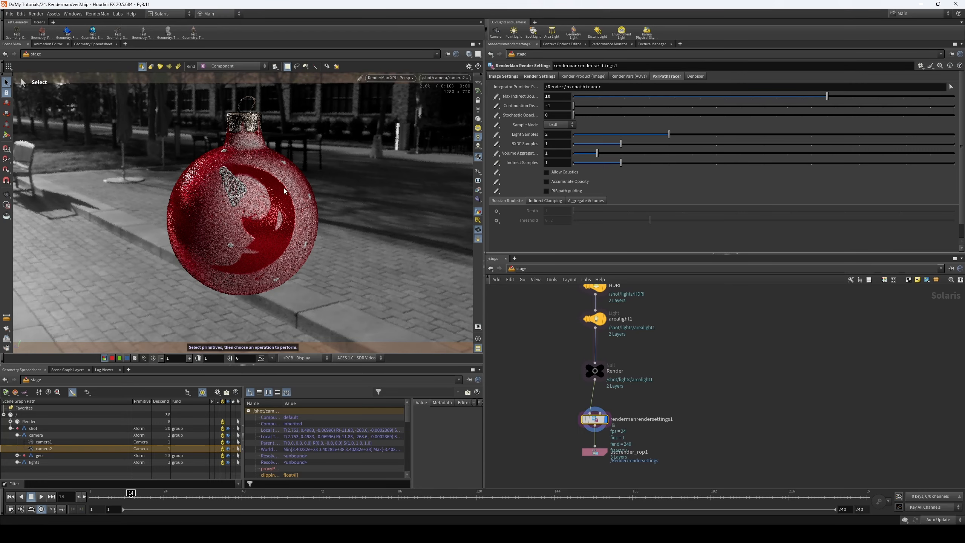
pyautogui.doubleClick(547, 96)
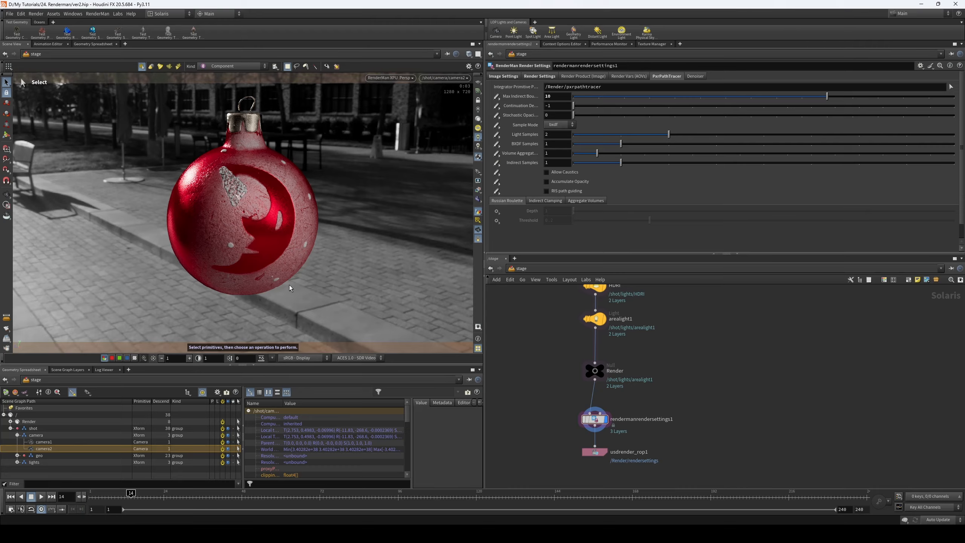
# - Set the PxrPathTracer's Sample Mode to manual and enable its diffuse, specular, subsurface and refraction samples
pyautogui.click(560, 125)
pyautogui.click(554, 139)
pyautogui.click(561, 124)
pyautogui.click(556, 129)
pyautogui.click(496, 164)
pyautogui.click(499, 173)
pyautogui.click(497, 173)
pyautogui.click(497, 182)
pyautogui.click(505, 189)
pyautogui.click(496, 191)
pyautogui.click(505, 198)
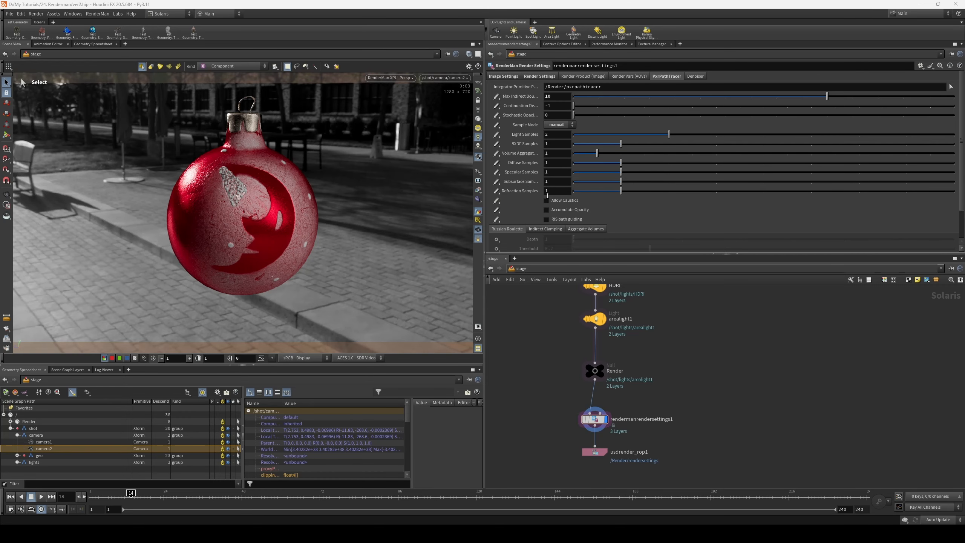
# - Set the PxrPathTracer's Sample Mode back to bxdf
pyautogui.click(559, 126)
pyautogui.click(560, 137)
pyautogui.click(557, 128)
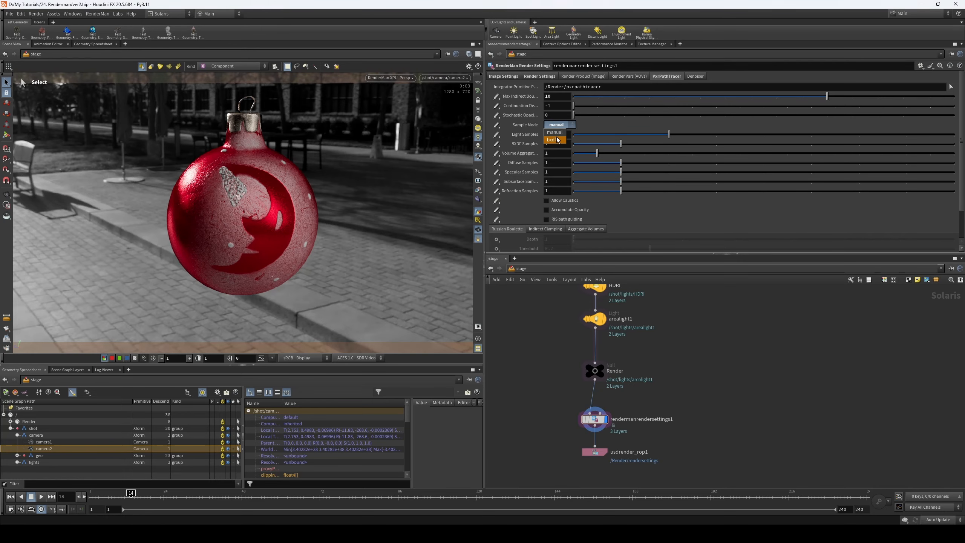
pyautogui.click(557, 134)
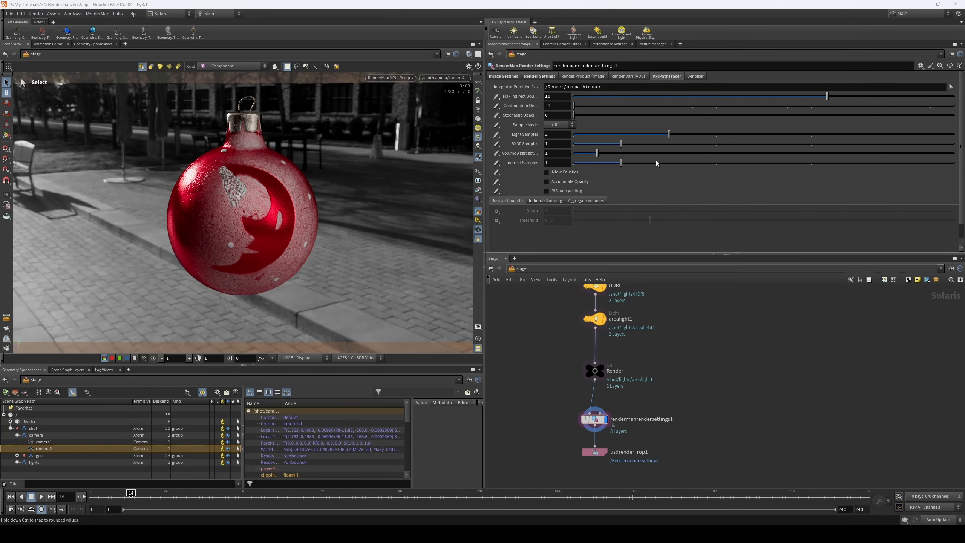
# - Try 4 for the PxrPathTracer's BXDF Samples and Indirect Samples and settle both at 2
pyautogui.click(671, 163)
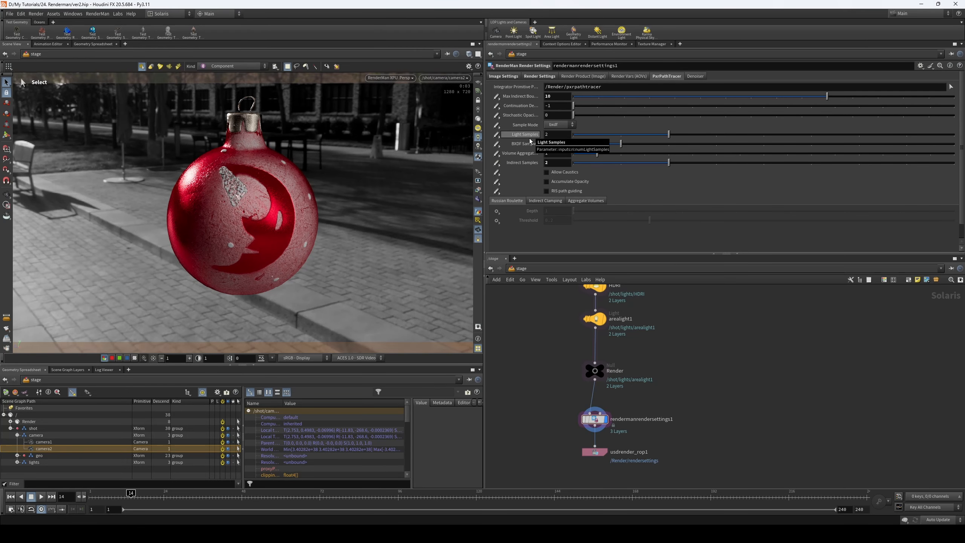
pyautogui.click(669, 144)
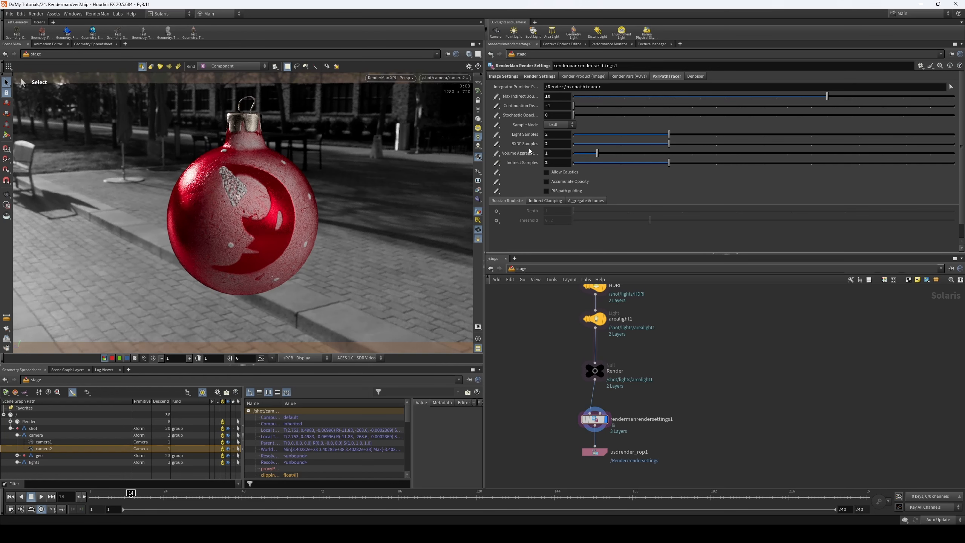
pyautogui.moveTo(719, 146); pyautogui.dragTo(761, 144)
pyautogui.click(765, 164)
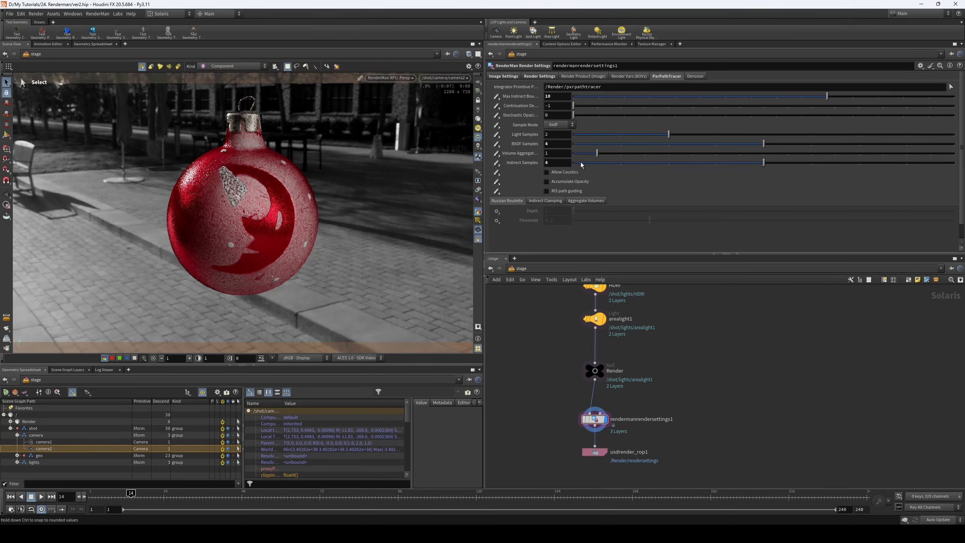
pyautogui.click(670, 144)
pyautogui.click(669, 164)
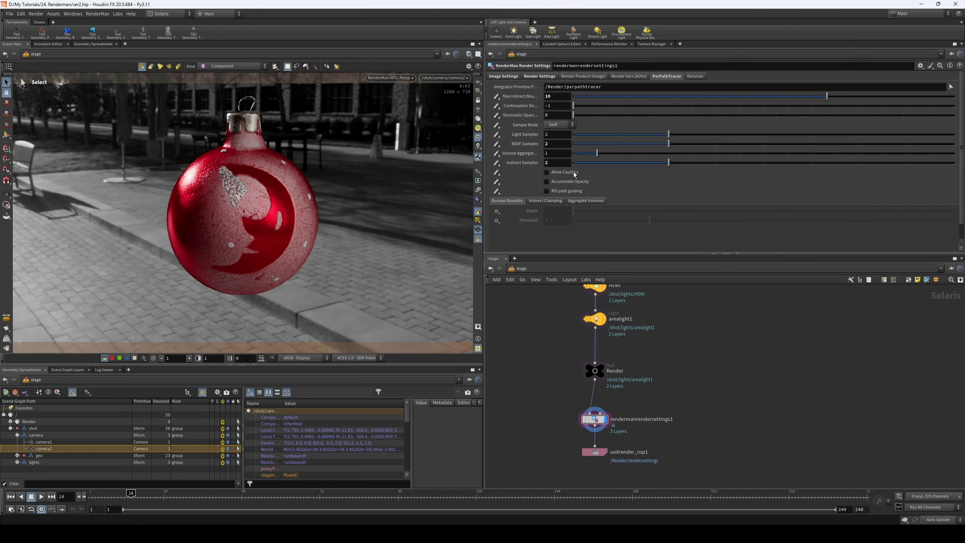
# - Enable the Russian Roulette depth and threshold with Set or Create
pyautogui.click(496, 212)
pyautogui.click(503, 219)
pyautogui.click(497, 221)
pyautogui.click(503, 228)
# - Enable the Indirect Clamping depth and luminance and return to the Russian Roulette settings
pyautogui.click(541, 202)
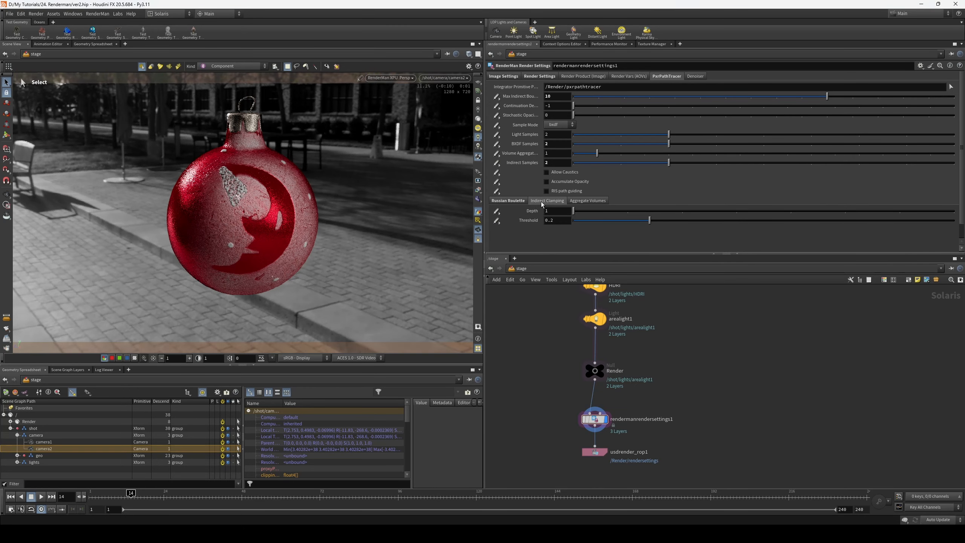
pyautogui.click(497, 212)
pyautogui.click(503, 219)
pyautogui.click(496, 221)
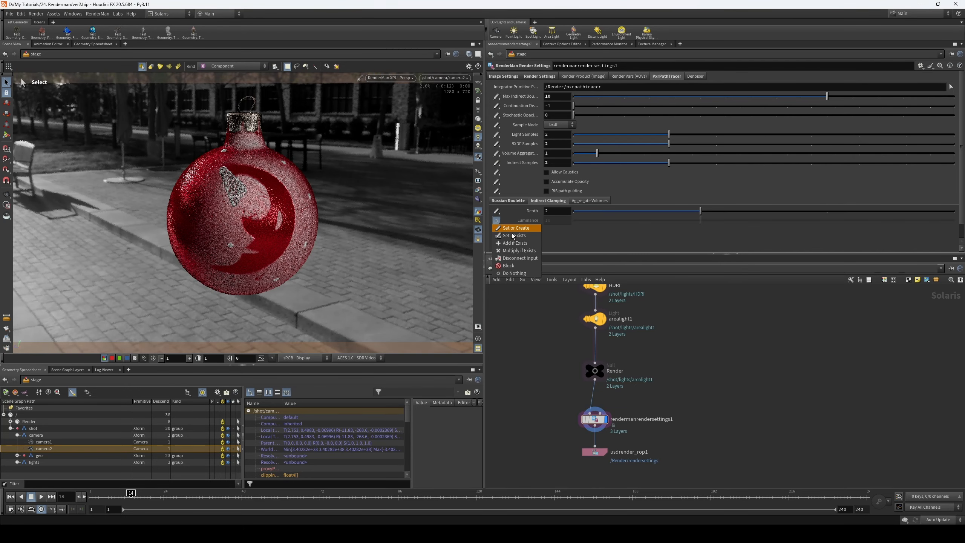
pyautogui.click(505, 228)
pyautogui.click(508, 200)
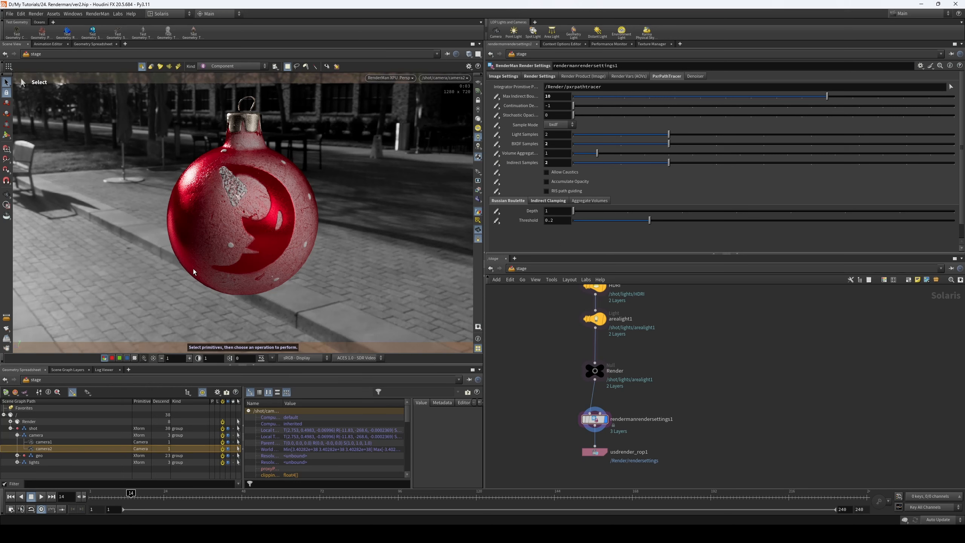
# - Try Indirect Clamping luminance values of 1 and 0.1 and set the luminance back to 10
pyautogui.click(542, 200)
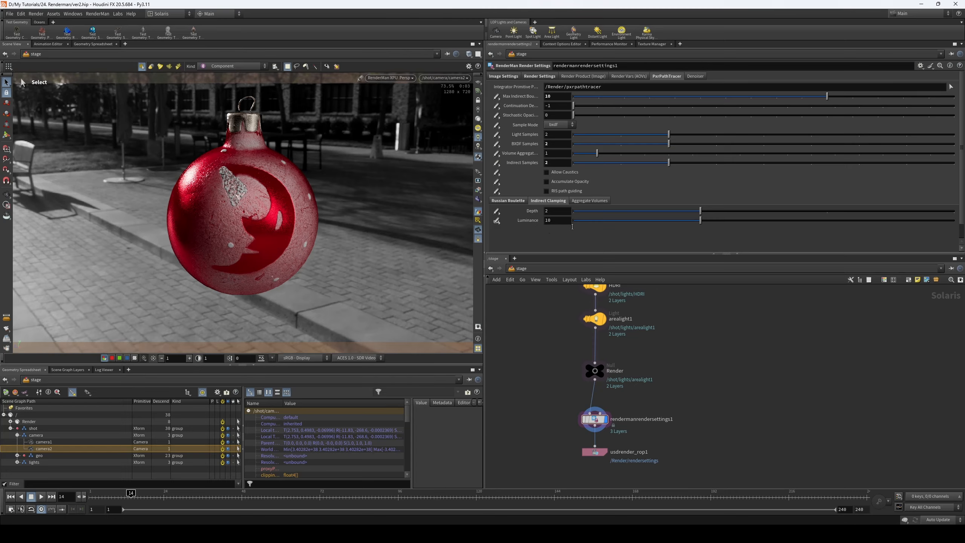
pyautogui.moveTo(647, 221); pyautogui.dragTo(574, 220)
pyautogui.write('1')
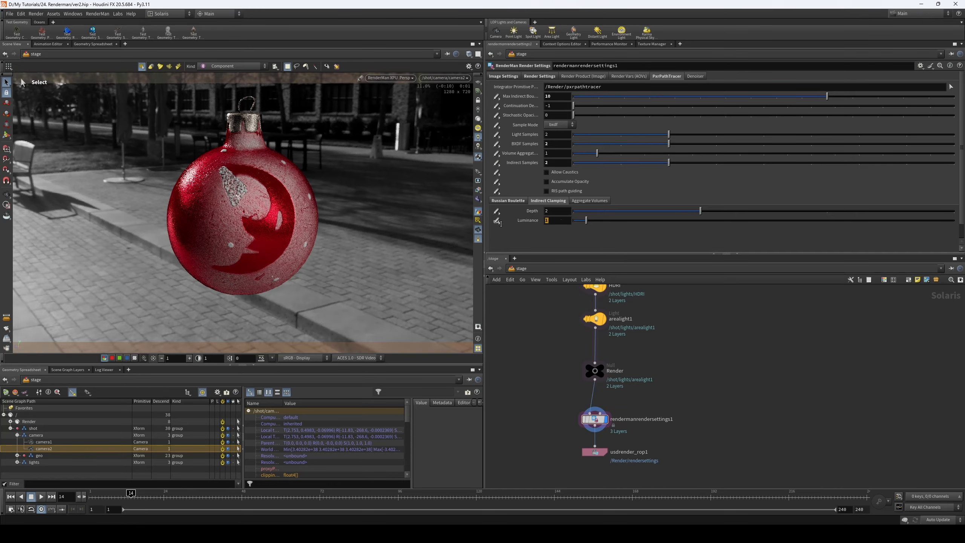
pyautogui.press('BackSpace')
pyautogui.write('0.1')
pyautogui.press('Return')
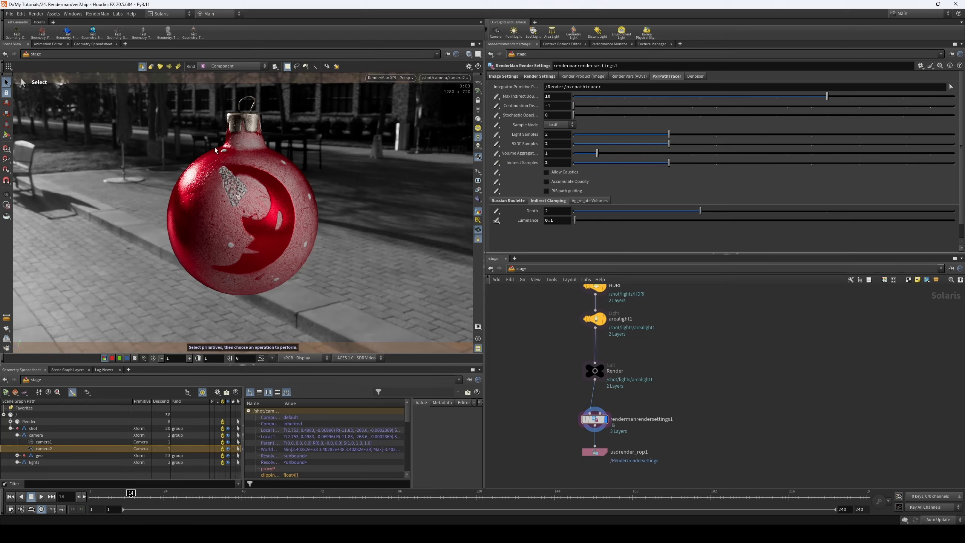
pyautogui.click(557, 220)
pyautogui.write('10')
pyautogui.press('Return')
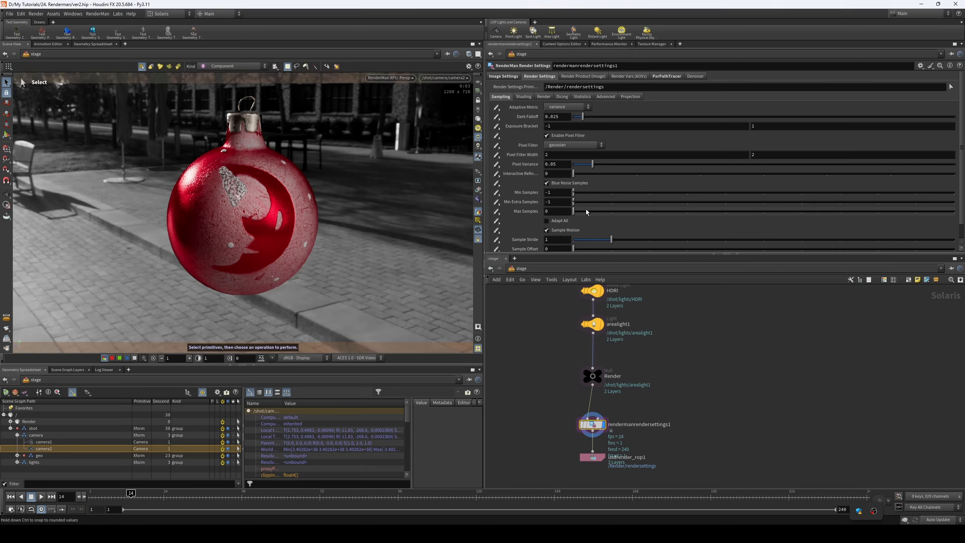
# - Look through the available Pixel Filter and Adaptive Metric options in the RenderMan sampling settings
pyautogui.click(563, 146)
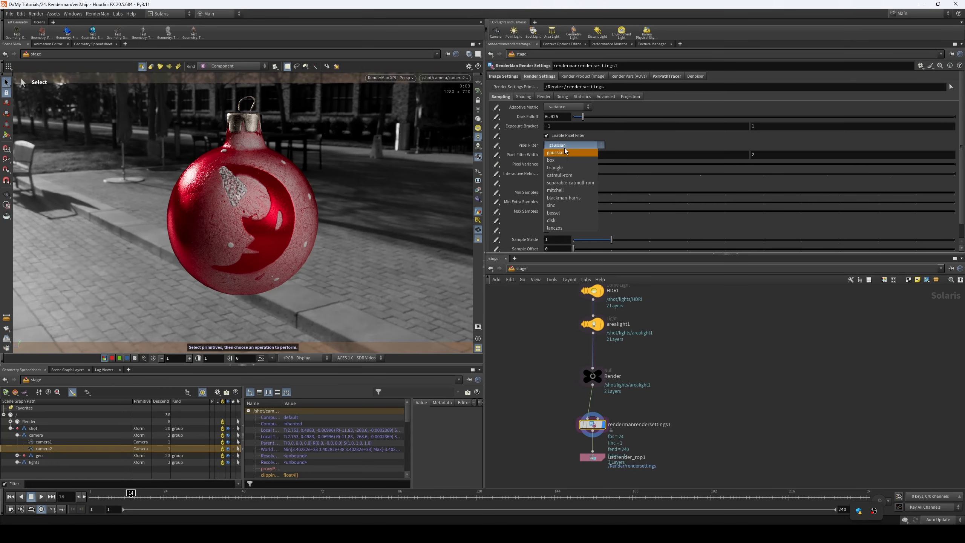
pyautogui.click(626, 145)
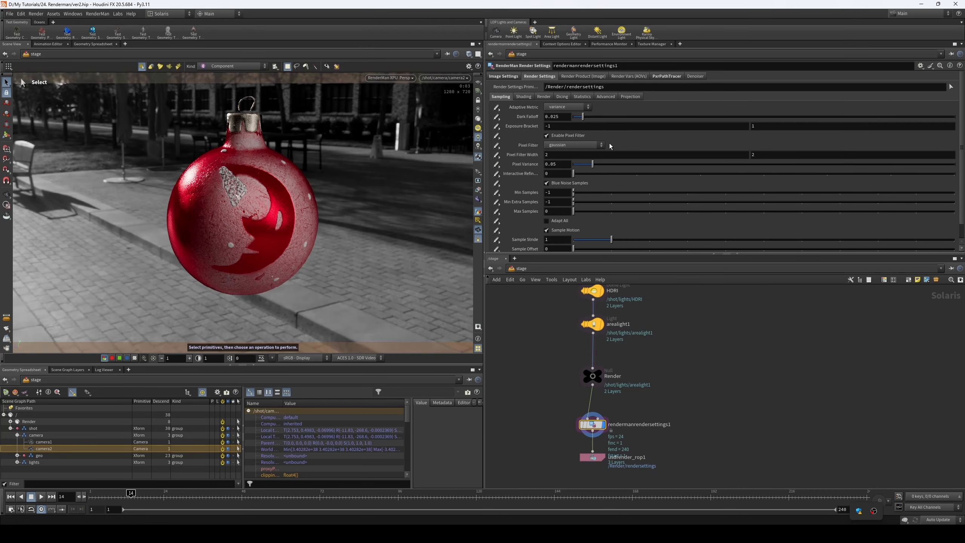
pyautogui.scroll(-2, 610, 145)
pyautogui.scroll(2, 615, 153)
pyautogui.click(567, 107)
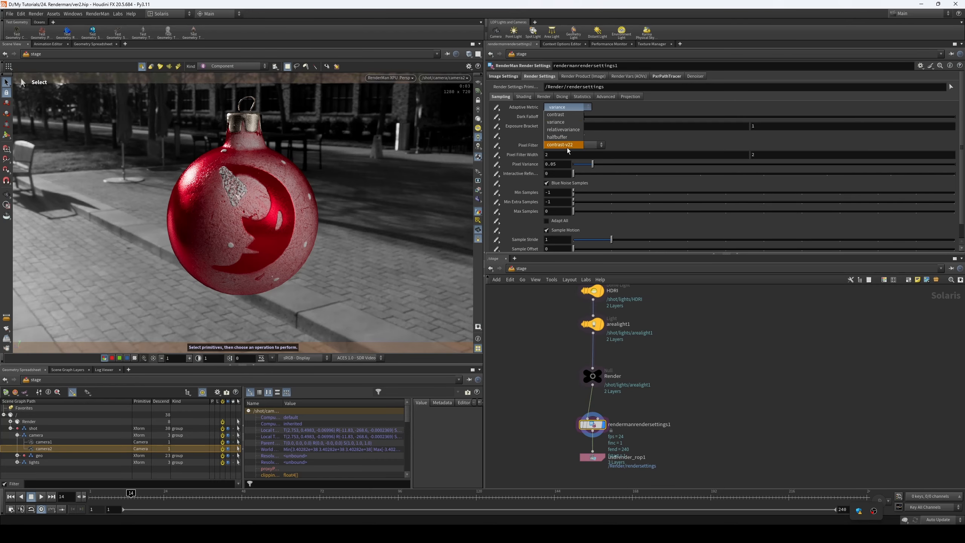
pyautogui.click(563, 107)
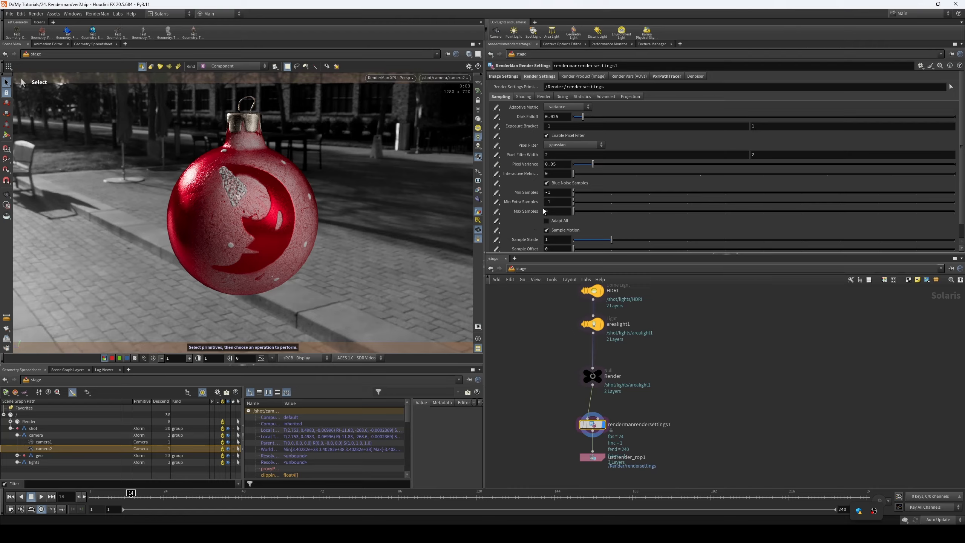
# - Try 8 for the render's Min Samples and 32 for its Max Samples
pyautogui.click(561, 193)
pyautogui.press('Return')
pyautogui.moveTo(562, 211); pyautogui.dragTo(526, 213)
pyautogui.write('32')
pyautogui.press('Return')
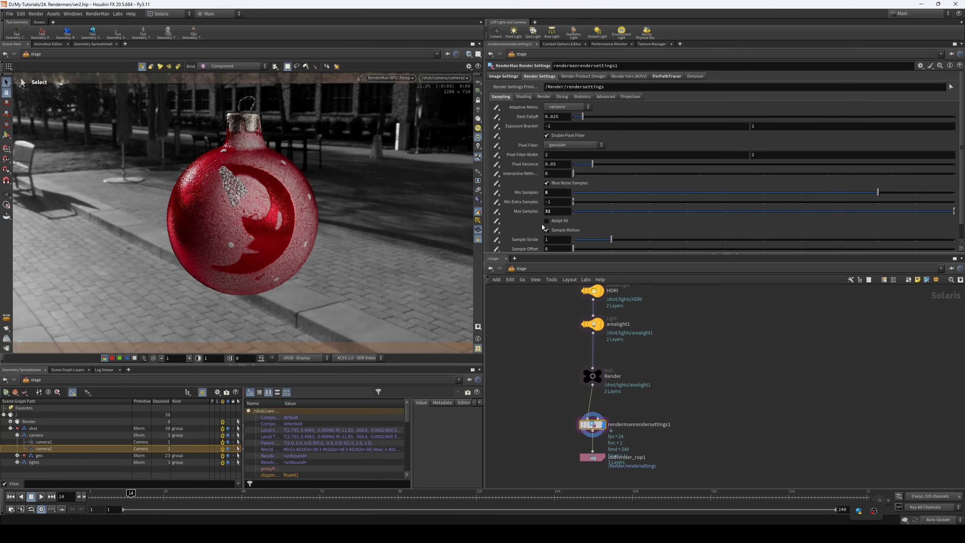
# - Set Min Extra Samples to 2 and try 4 for Min Samples
pyautogui.moveTo(557, 202); pyautogui.dragTo(529, 203)
pyautogui.write('2')
pyautogui.press('Return')
pyautogui.moveTo(556, 193); pyautogui.dragTo(529, 202)
pyautogui.write('4')
pyautogui.press('Return')
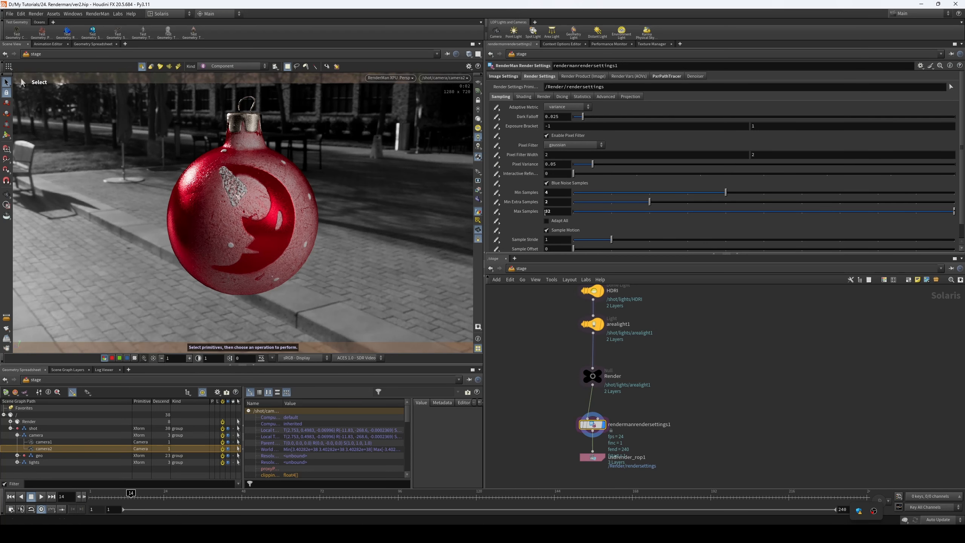
# - Set the render's Max Samples to 128 and Min Samples to 16
pyautogui.moveTo(564, 213); pyautogui.dragTo(505, 225)
pyautogui.write('128')
pyautogui.press('Return')
pyautogui.moveTo(557, 192); pyautogui.dragTo(510, 197)
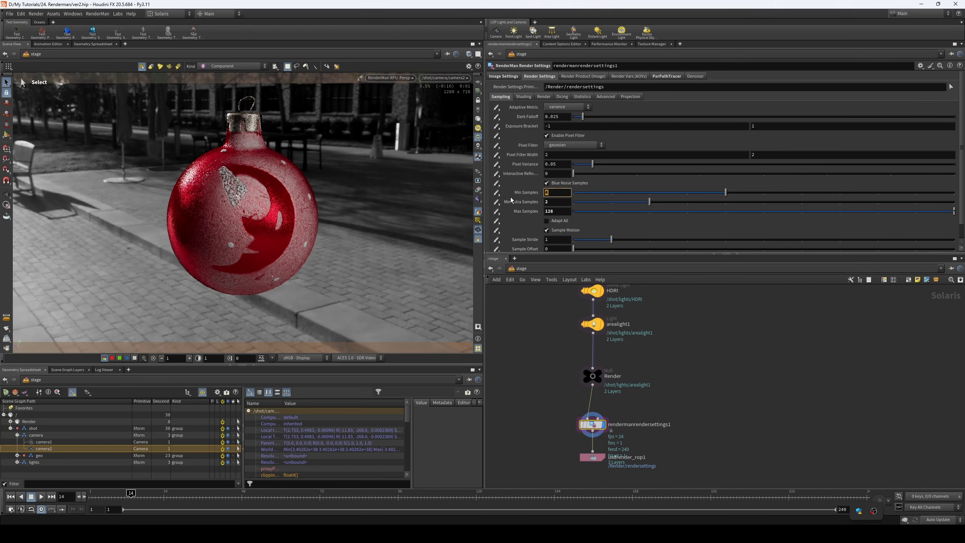
pyautogui.write('16')
pyautogui.press('Return')
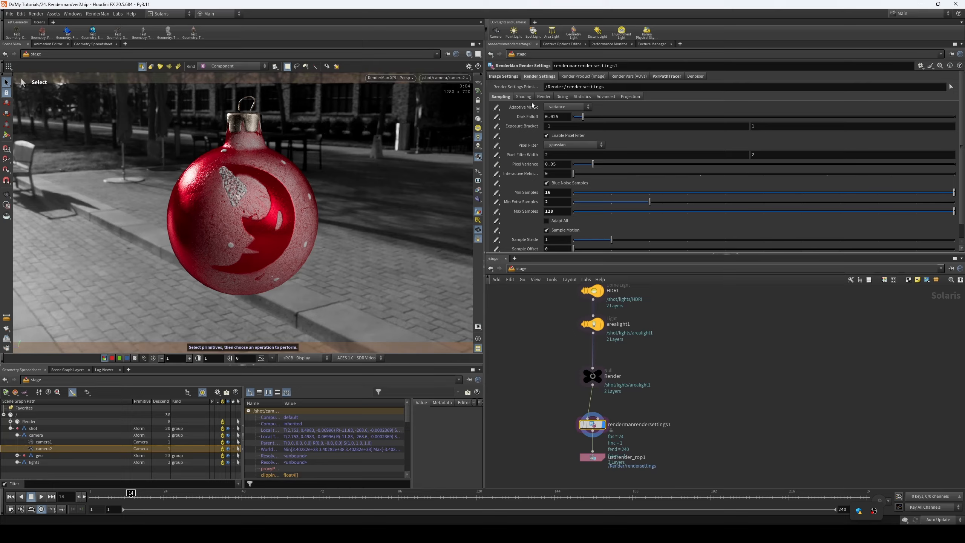
# - Look over the Render, Dicing, Statistics, Advanced and Projection settings and return to the sampling settings
pyautogui.scroll(-10, 533, 145)
pyautogui.click(543, 97)
pyautogui.click(561, 97)
pyautogui.click(582, 97)
pyautogui.click(606, 98)
pyautogui.click(632, 99)
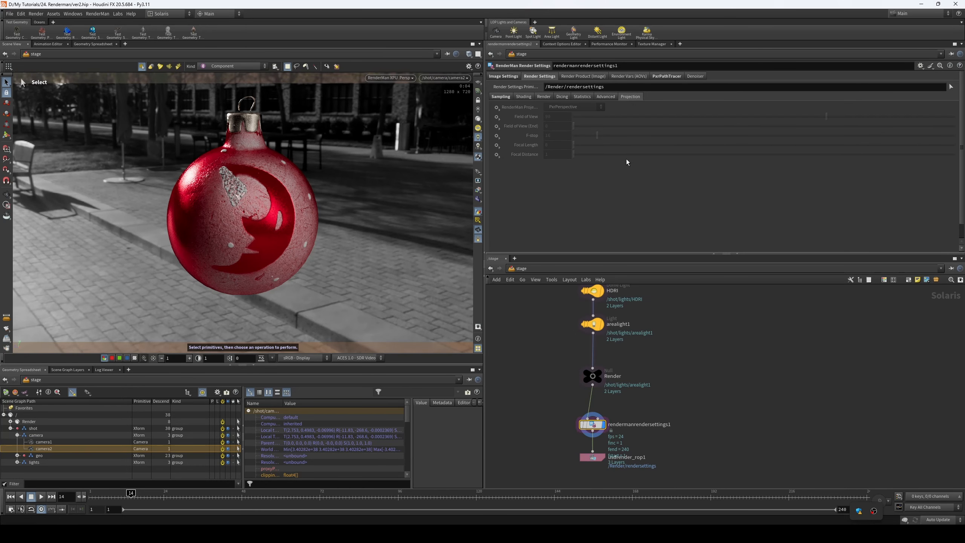
pyautogui.click(500, 97)
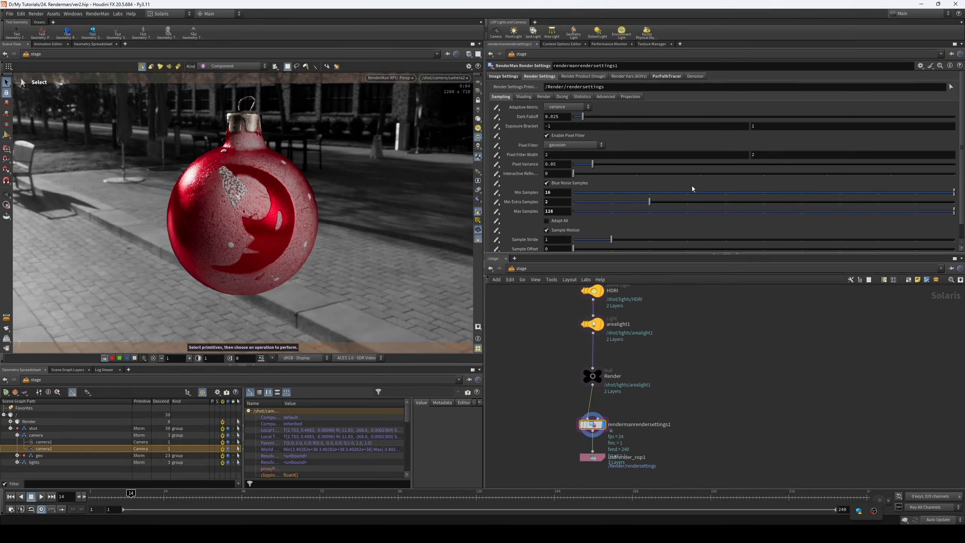
# - Activate the render product's Include AOVs parameter and enable the Non AOV among the standard render vars
pyautogui.click(607, 77)
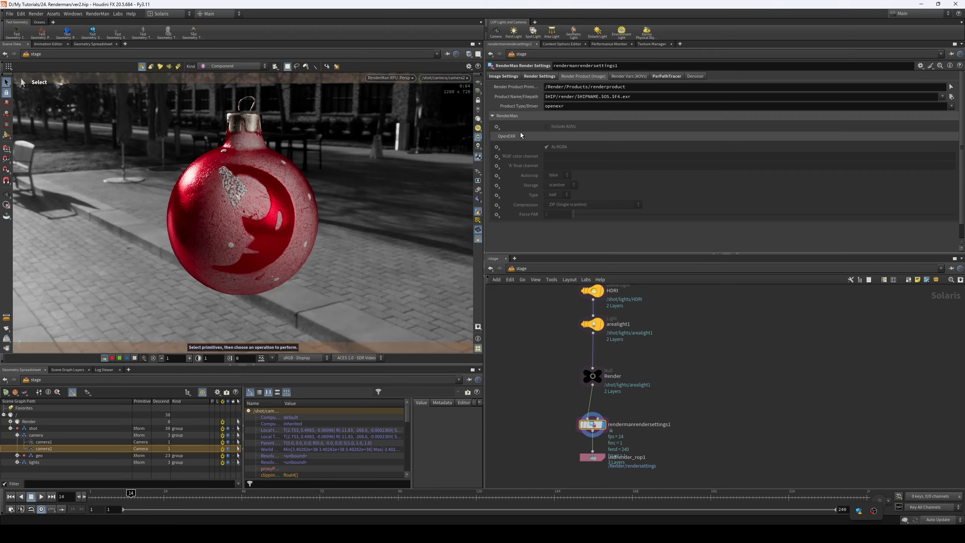
pyautogui.click(559, 127)
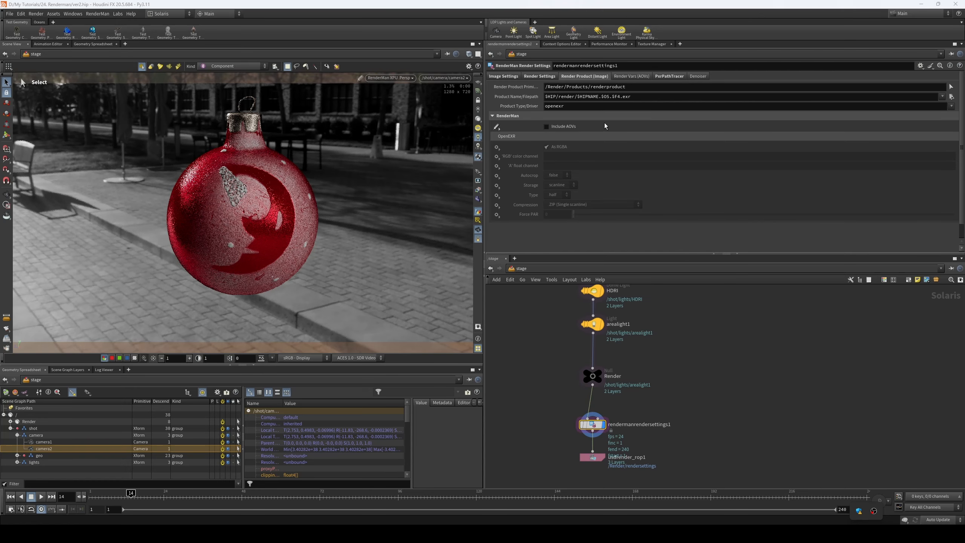
pyautogui.click(631, 76)
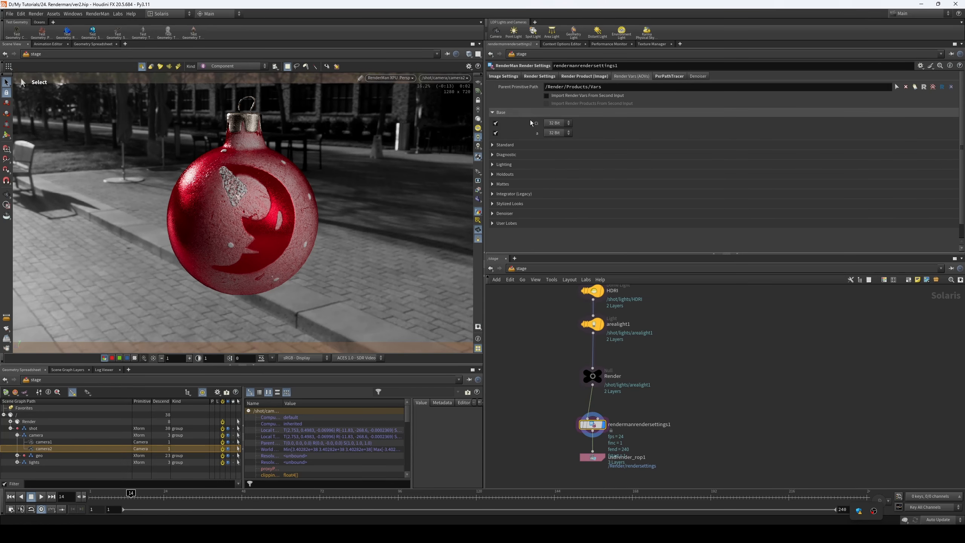
pyautogui.click(519, 145)
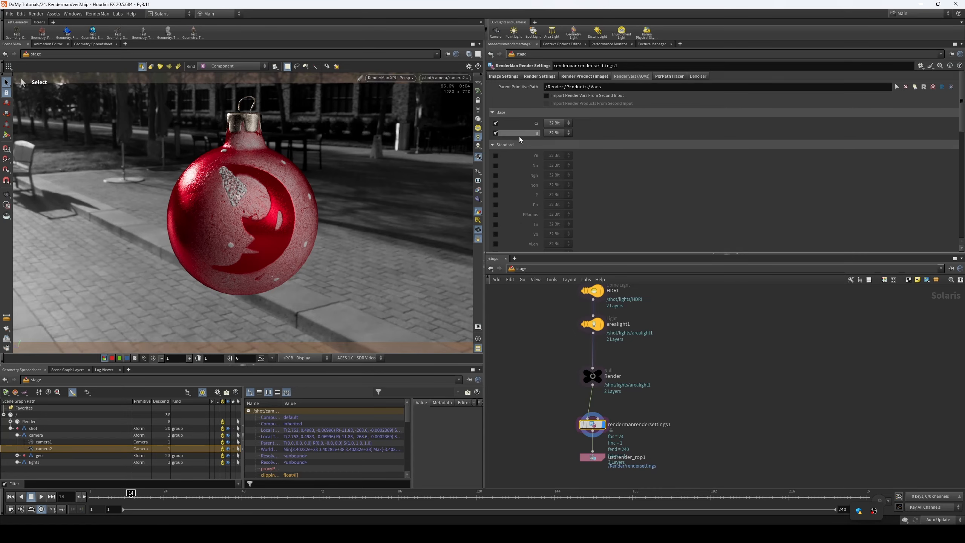
pyautogui.scroll(-2, 655, 157)
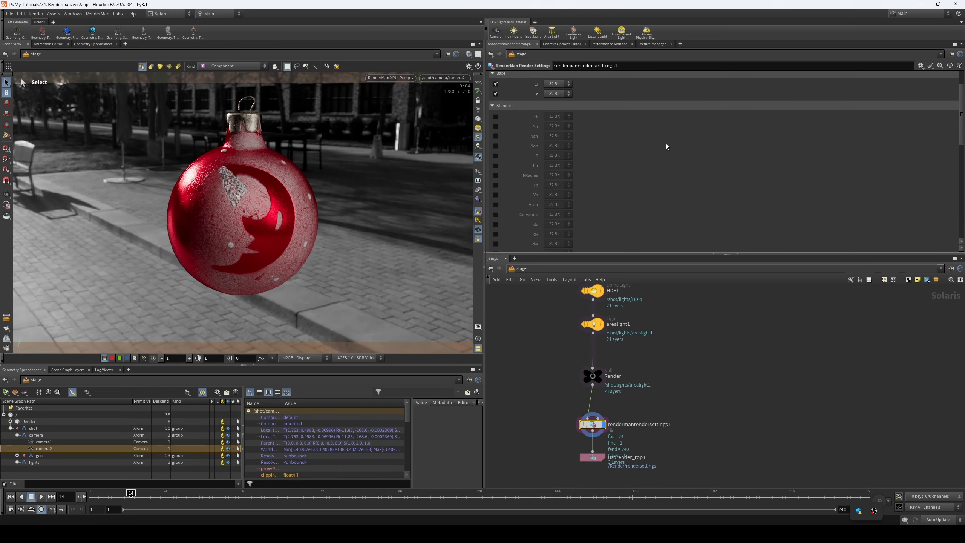
pyautogui.scroll(2, 665, 146)
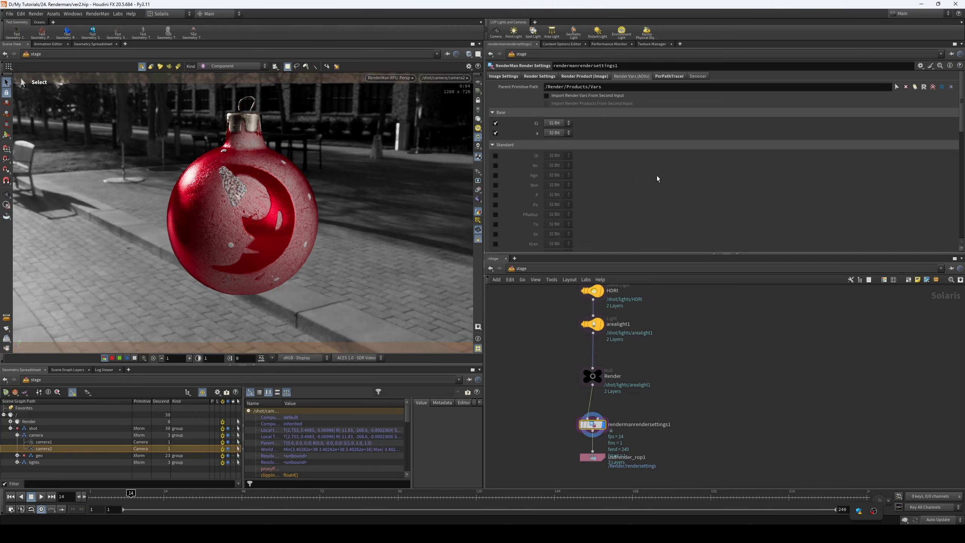
pyautogui.click(495, 185)
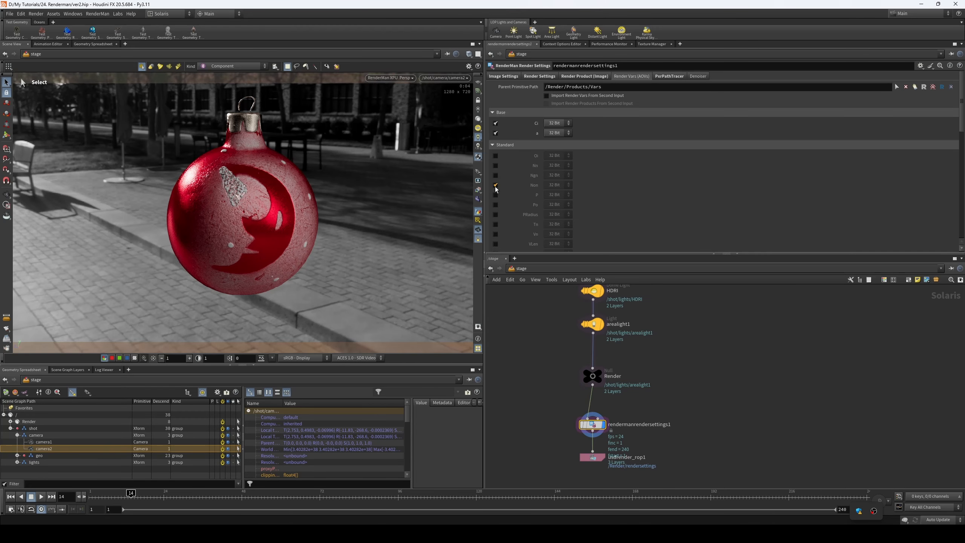
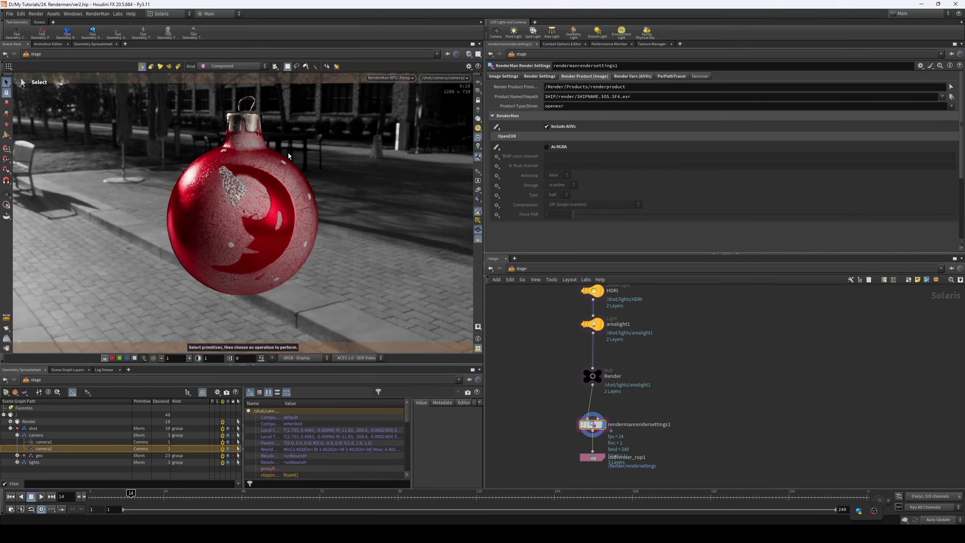
# - Compare the viewport render under the Un-tone-mapped and ACES 1.0 - SDR Video view transforms
pyautogui.click(364, 357)
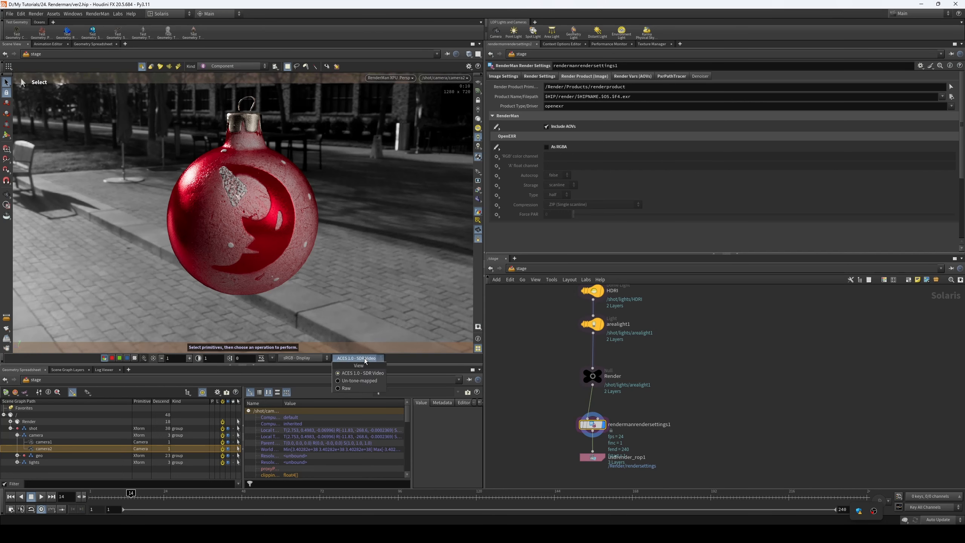
pyautogui.click(379, 381)
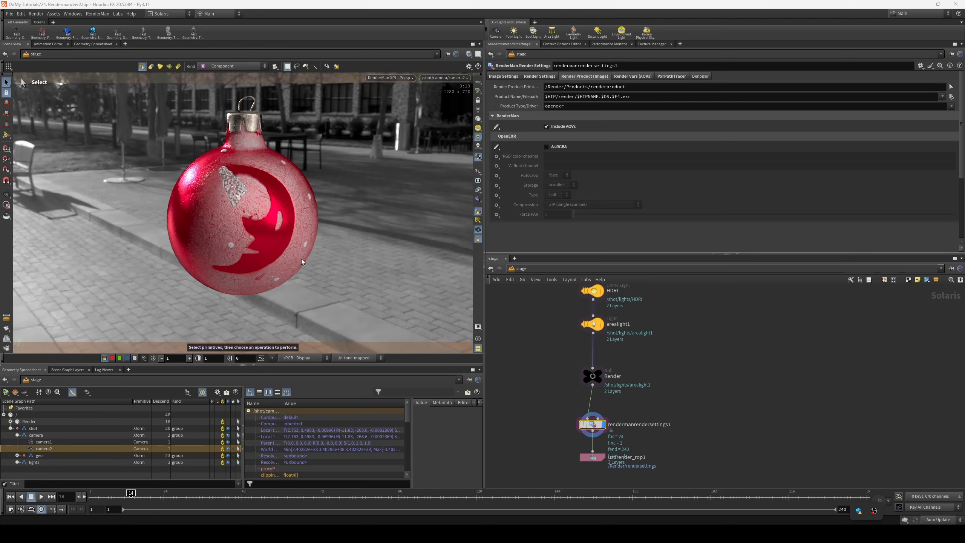
pyautogui.click(366, 358)
pyautogui.click(364, 373)
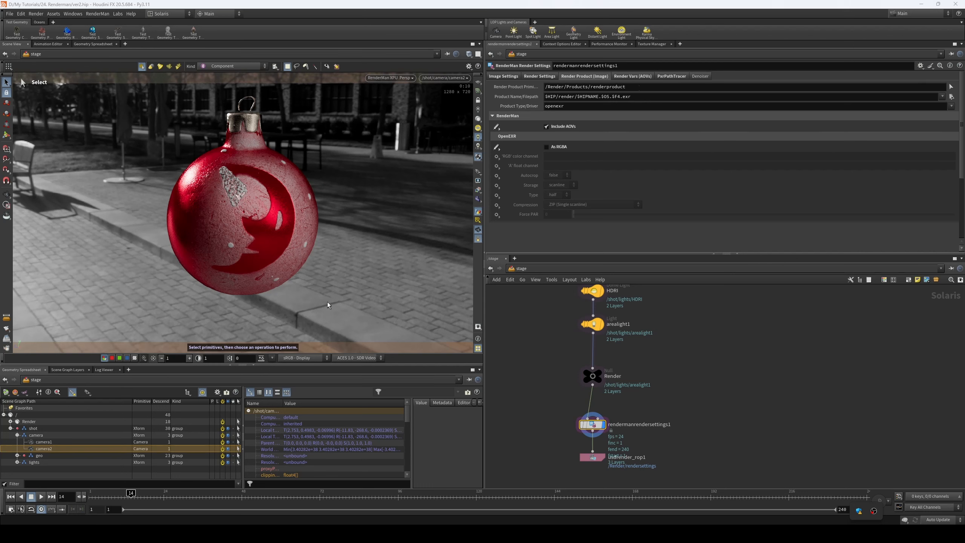
# - Inspect the Render branch of the scene graph tree and its Products entry
pyautogui.click(11, 421)
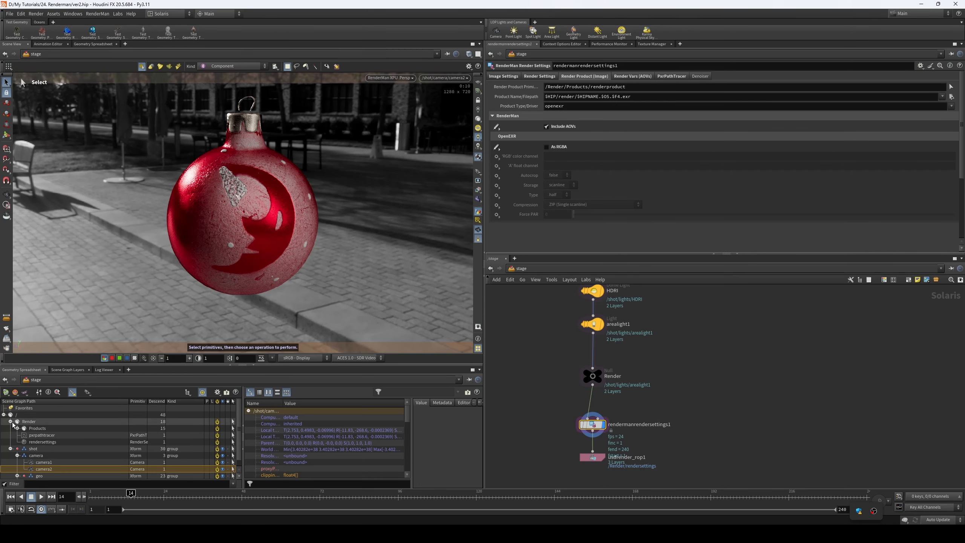
pyautogui.click(10, 421)
pyautogui.click(11, 428)
pyautogui.click(29, 420)
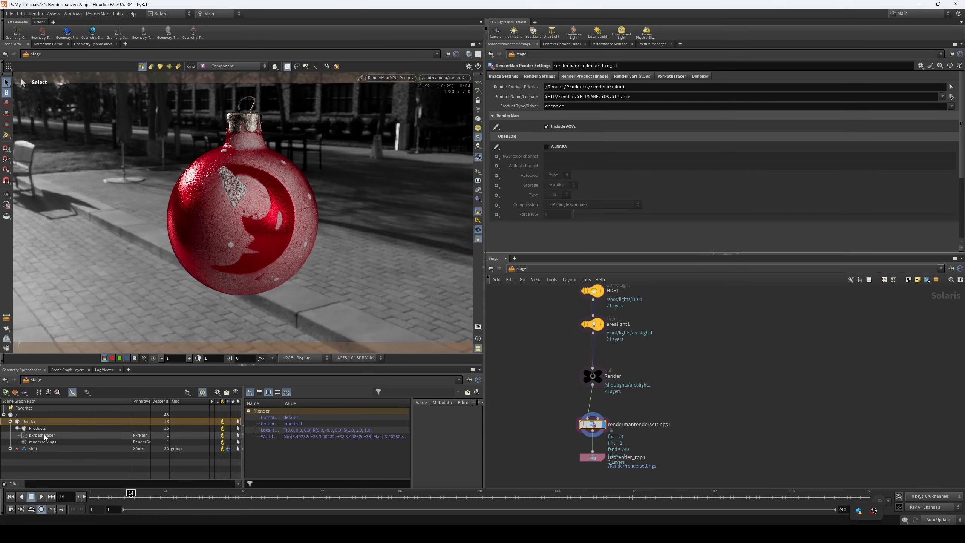
pyautogui.click(13, 428)
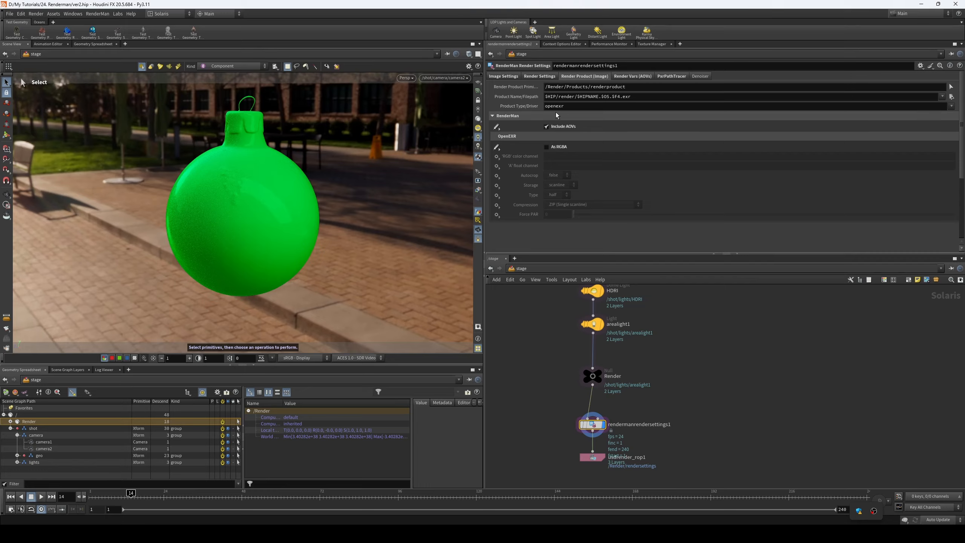
# - Set the render product's output file path to $HIP/render/test.exr in the RenderMan render settings
pyautogui.moveTo(544, 410); pyautogui.dragTo(544, 420, button='middle')
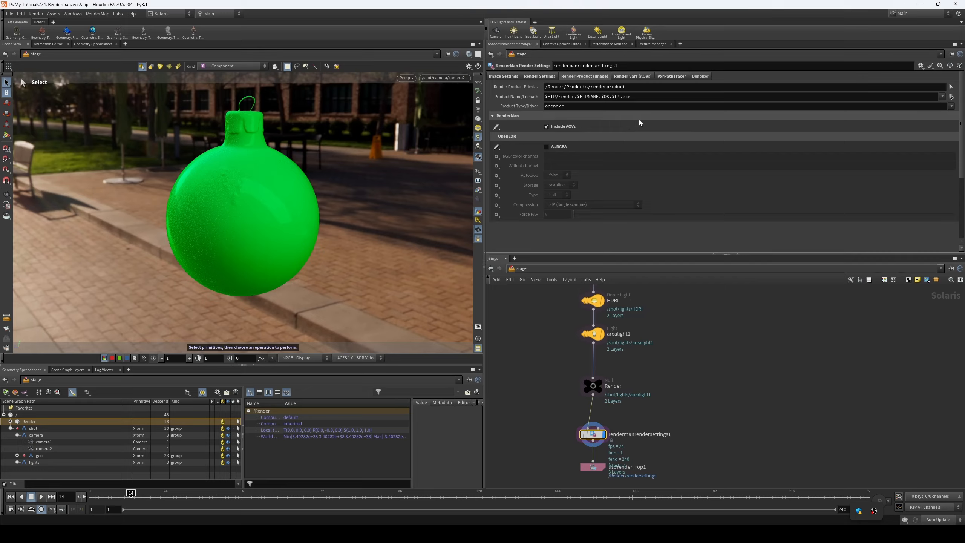
pyautogui.moveTo(648, 97); pyautogui.dragTo(565, 102)
pyautogui.press('BackSpace')
pyautogui.press('BackSpace')
pyautogui.press('BackSpace')
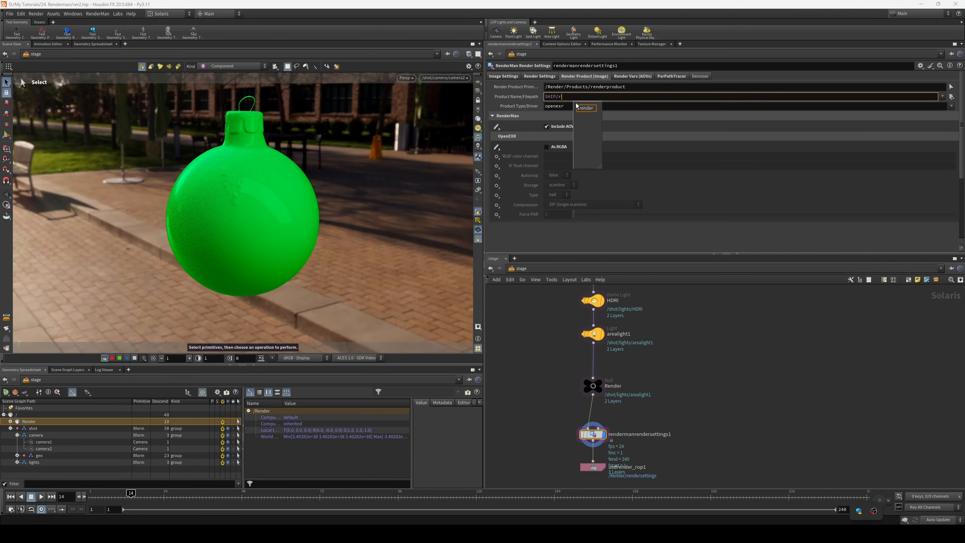
pyautogui.press('BackSpace')
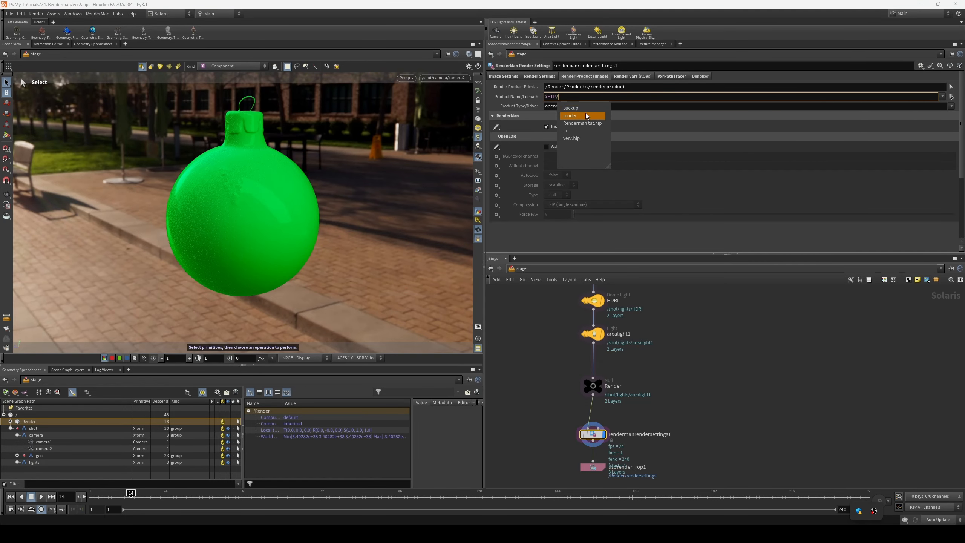
pyautogui.click(583, 121)
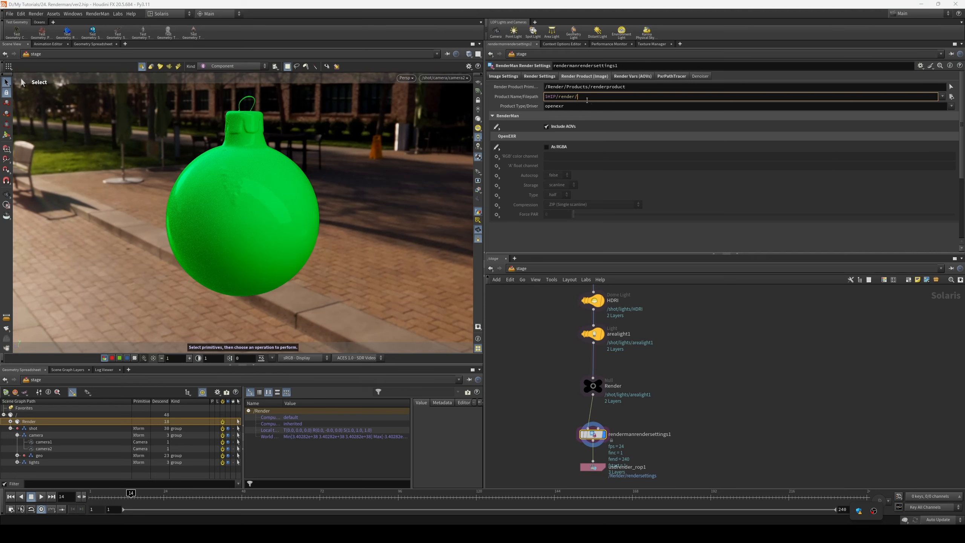
pyautogui.moveTo(688, 357); pyautogui.dragTo(681, 360, button='middle')
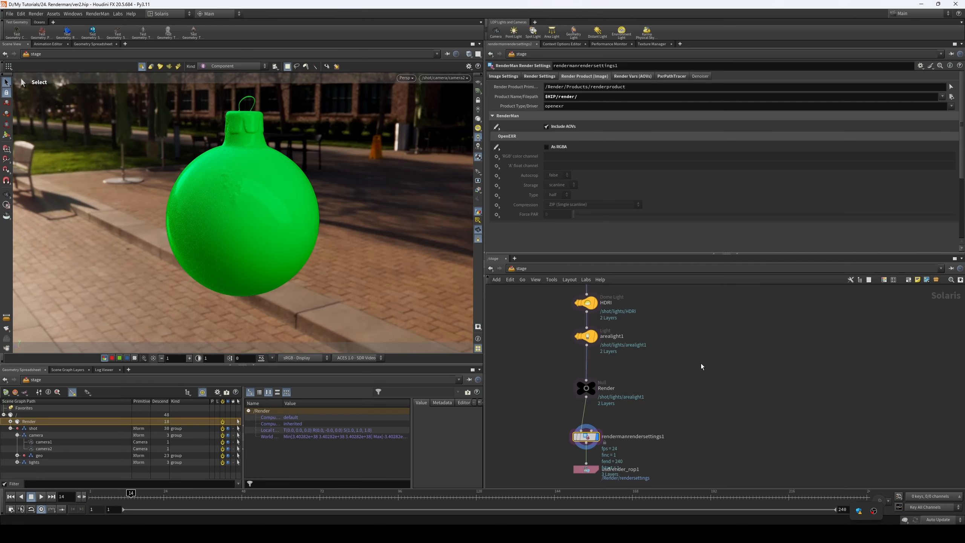
pyautogui.click(599, 98)
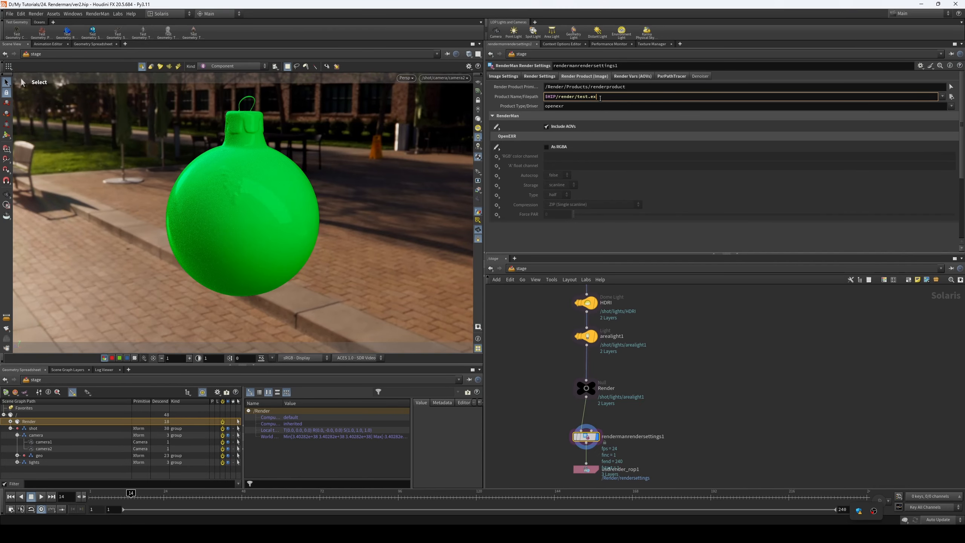
pyautogui.write('test.exr')
pyautogui.press('Return')
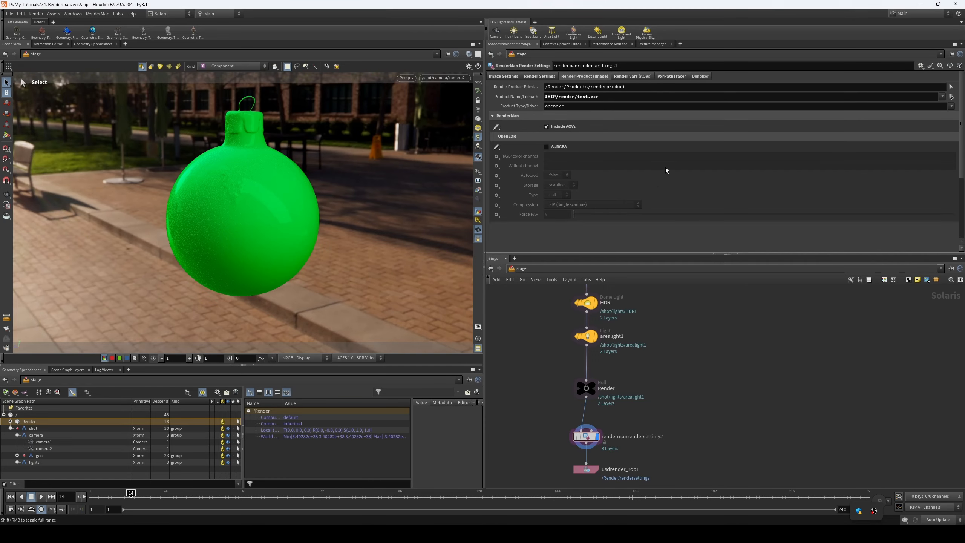
# - Review the sampling settings and the render vars (AOVs) of the rendermanrendersettings1 node
pyautogui.moveTo(725, 403); pyautogui.dragTo(722, 396, button='middle')
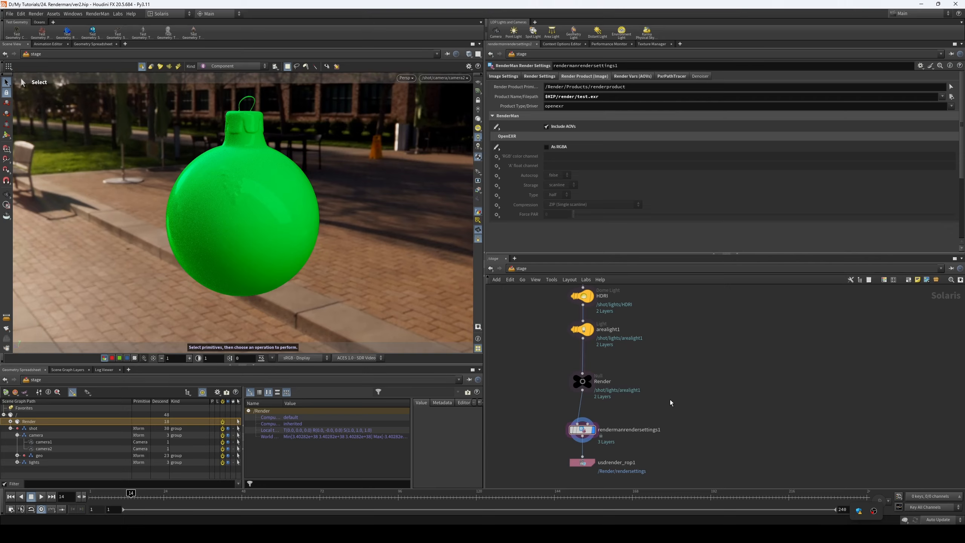
pyautogui.scroll(2, 667, 386)
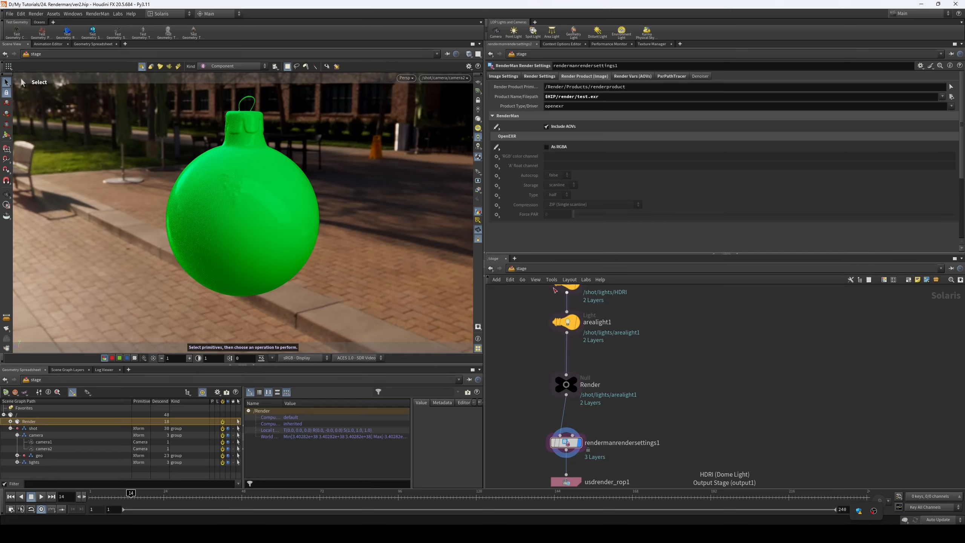
pyautogui.moveTo(542, 391); pyautogui.dragTo(560, 364, button='middle')
pyautogui.click(615, 421)
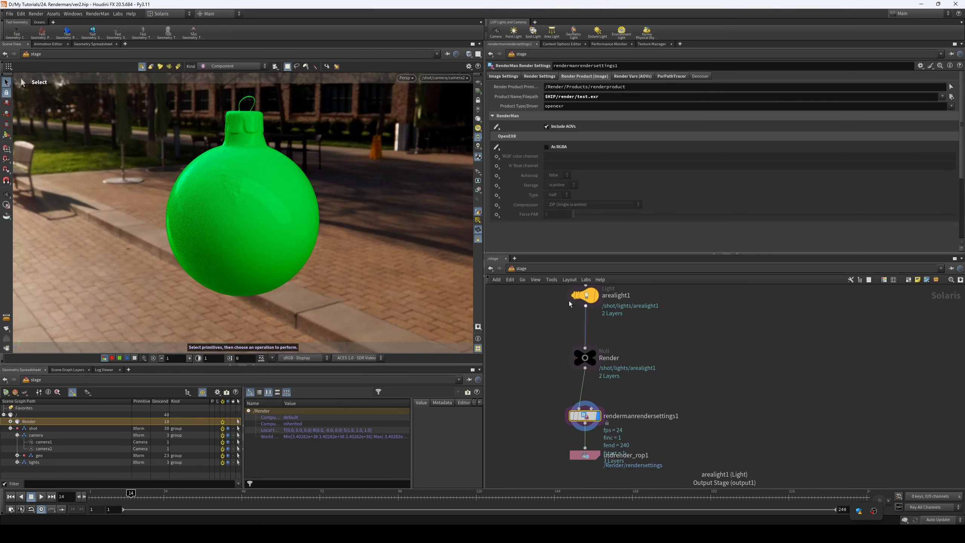
pyautogui.click(540, 77)
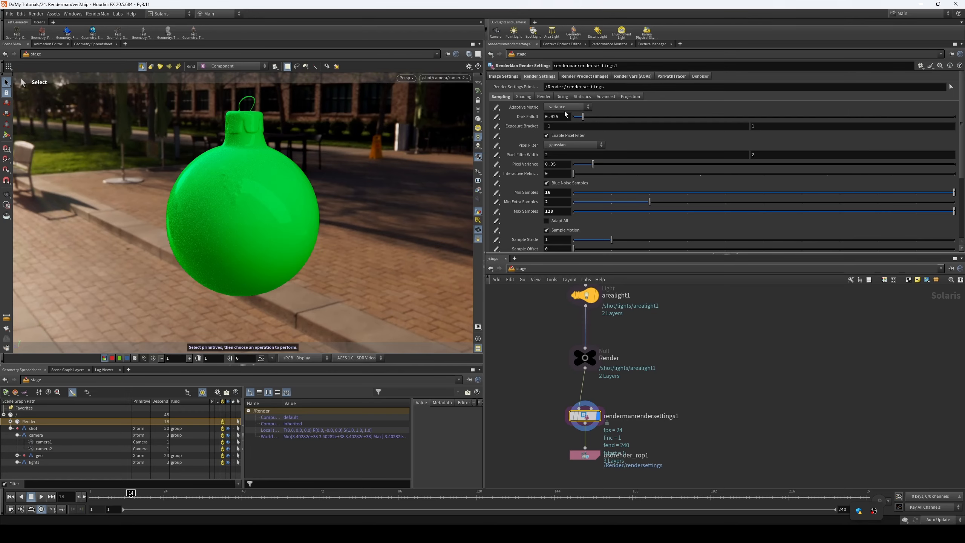
pyautogui.click(634, 76)
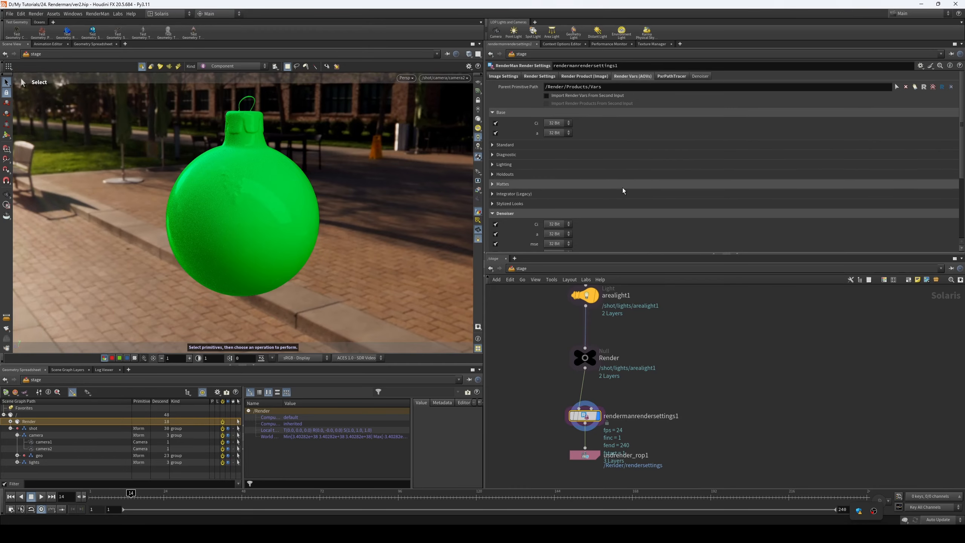
pyautogui.click(539, 76)
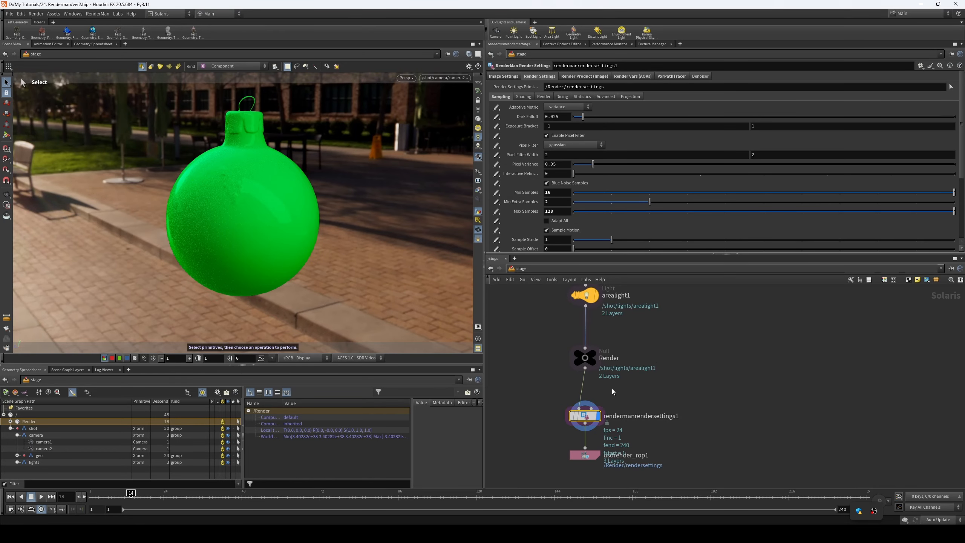
# - Set usdrender_rop1 to Render Current Frame with the RenderMan XPU delegate and review its remaining options
pyautogui.click(622, 464)
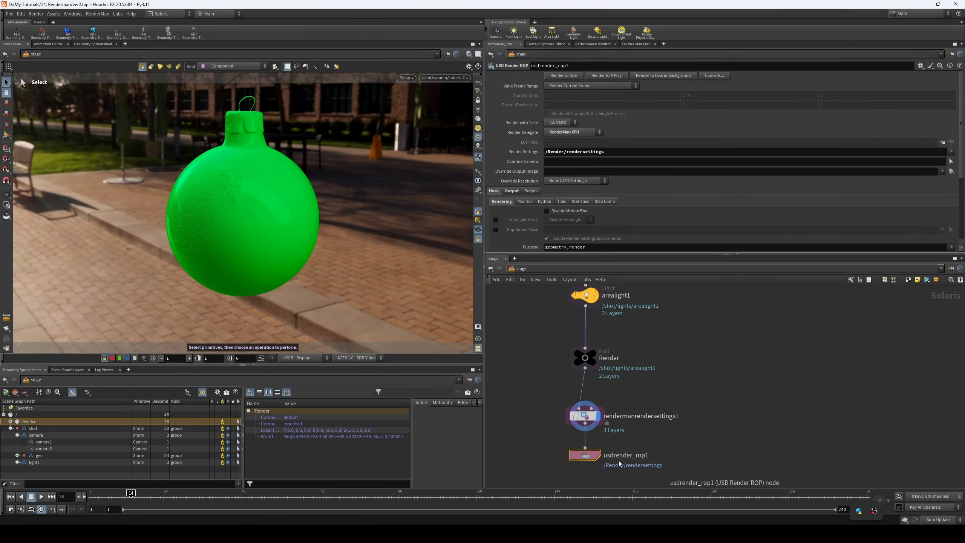
pyautogui.click(583, 86)
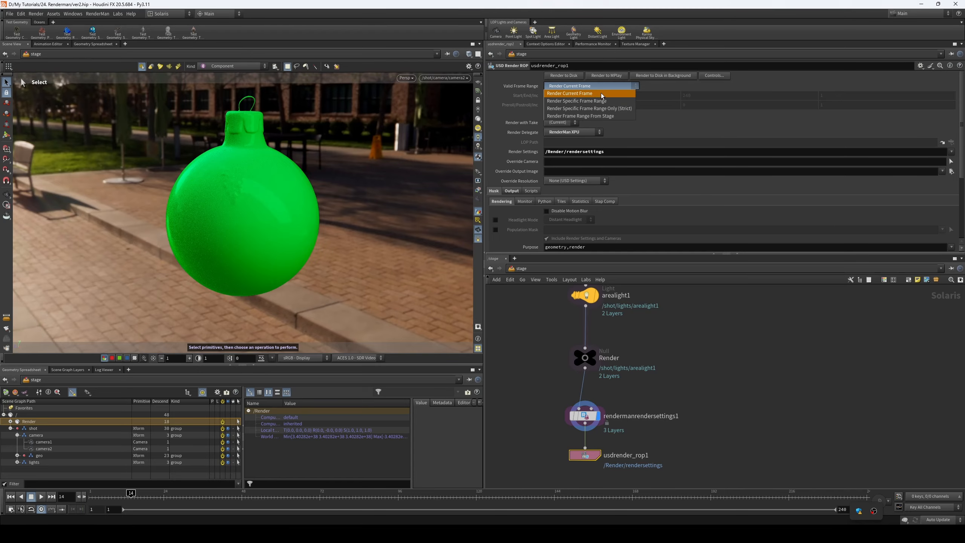
pyautogui.click(601, 95)
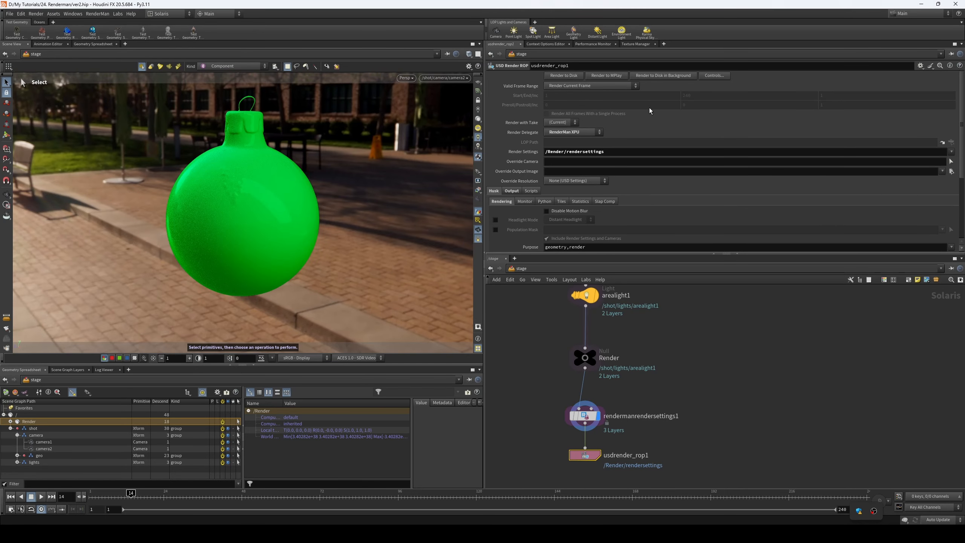
pyautogui.click(599, 135)
pyautogui.click(581, 131)
pyautogui.click(580, 132)
pyautogui.click(578, 169)
pyautogui.scroll(-1, 630, 179)
pyautogui.scroll(1, 630, 173)
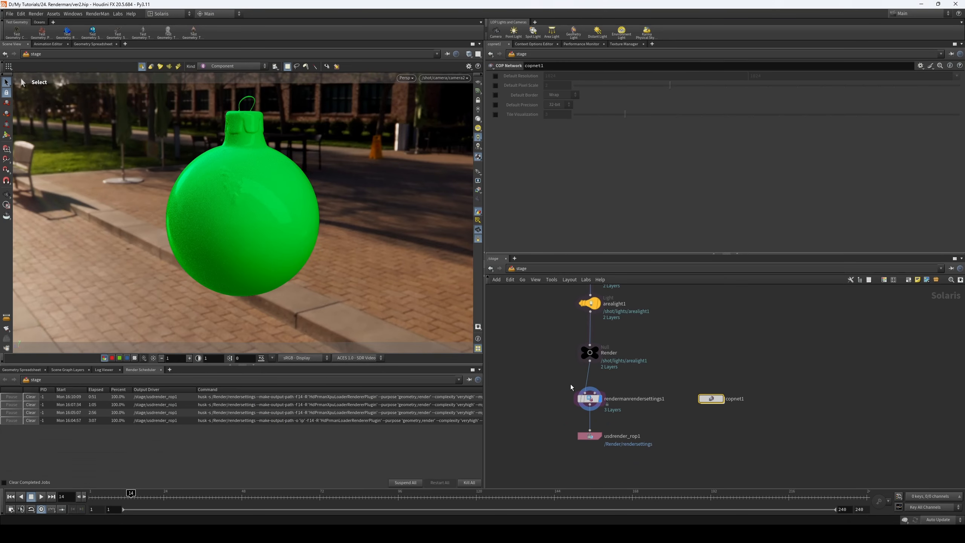
# - Open the copnet1 network and select the file1 node that loads test.exr
pyautogui.click(588, 398)
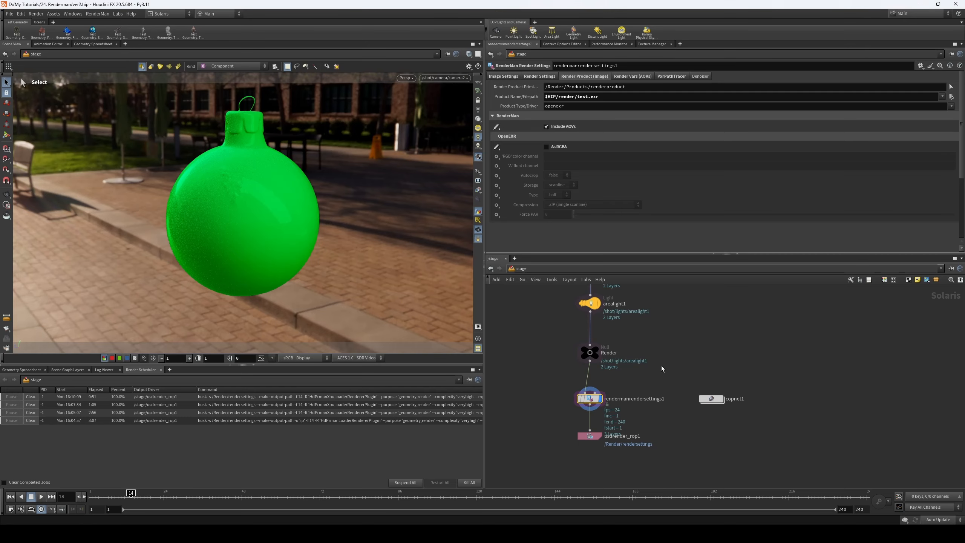
pyautogui.moveTo(677, 363); pyautogui.dragTo(709, 419)
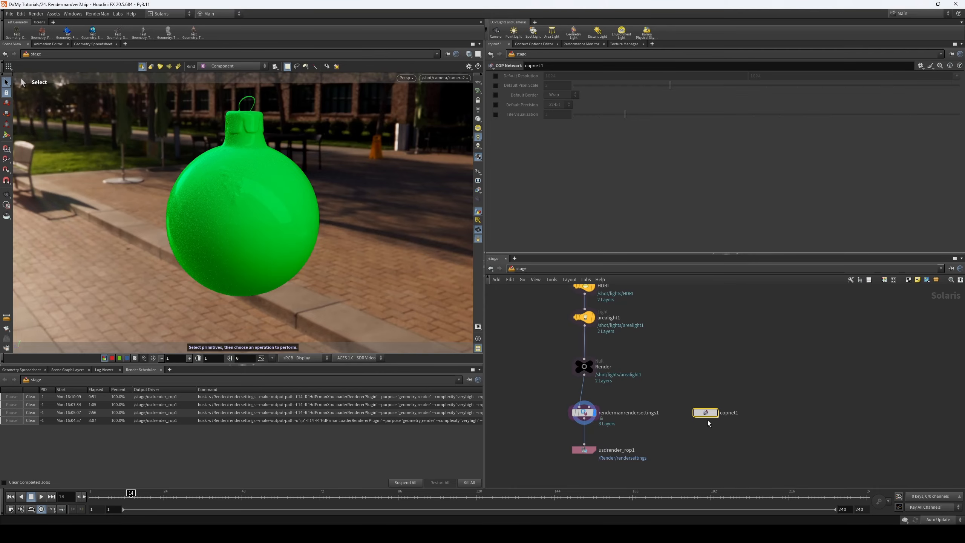
pyautogui.doubleClick(706, 413)
pyautogui.moveTo(299, 240); pyautogui.dragTo(236, 245)
pyautogui.click(564, 346)
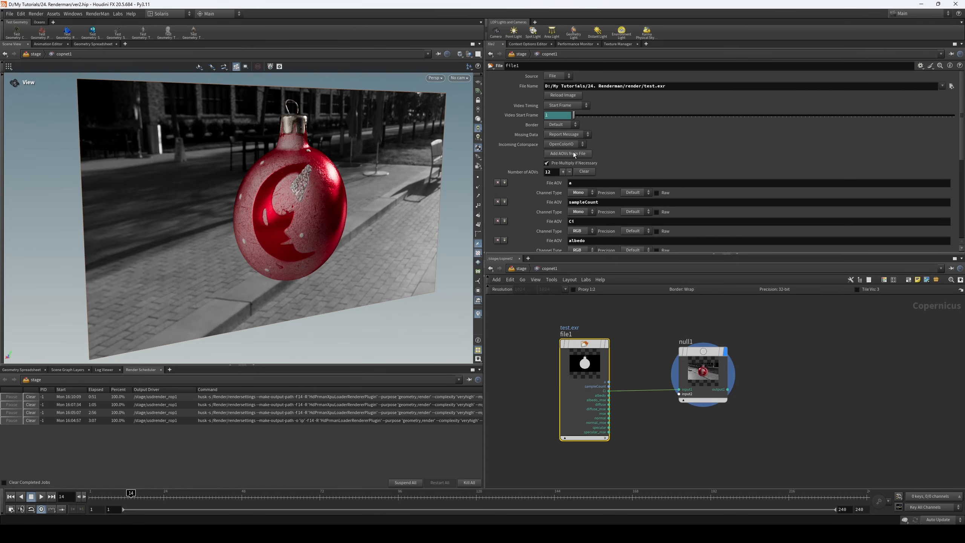
# - Move null1 farther away from file1 and examine the rendered ornament up close in an enlarged viewer
pyautogui.moveTo(716, 353); pyautogui.dragTo(811, 354)
pyautogui.moveTo(359, 194); pyautogui.dragTo(285, 193)
pyautogui.moveTo(220, 197); pyautogui.dragTo(464, 182, button='right')
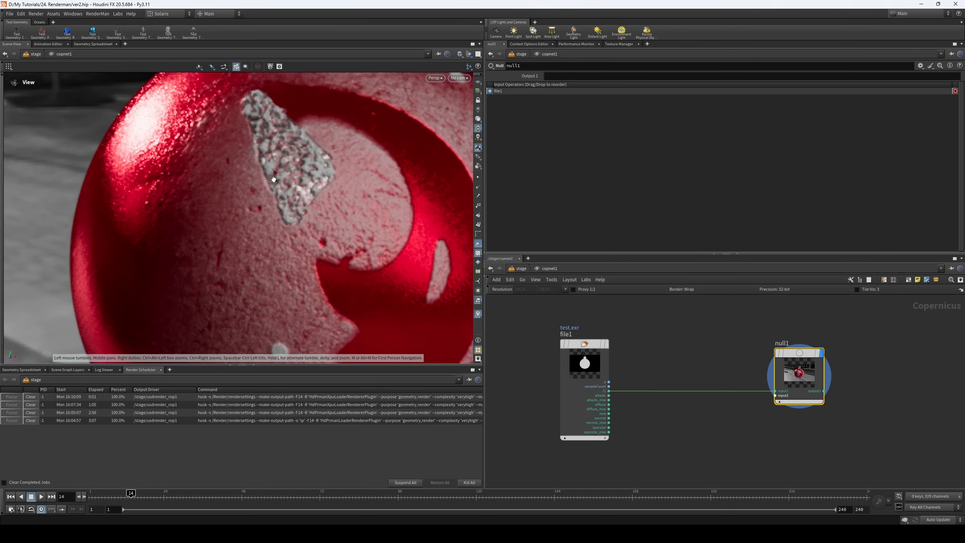
pyautogui.moveTo(274, 184); pyautogui.dragTo(279, 251, button='middle')
pyautogui.moveTo(279, 251); pyautogui.dragTo(254, 260, button='right')
pyautogui.moveTo(297, 364); pyautogui.dragTo(296, 411)
pyautogui.moveTo(359, 233); pyautogui.dragTo(332, 213, button='middle')
pyautogui.moveTo(331, 214); pyautogui.dragTo(328, 225, button='right')
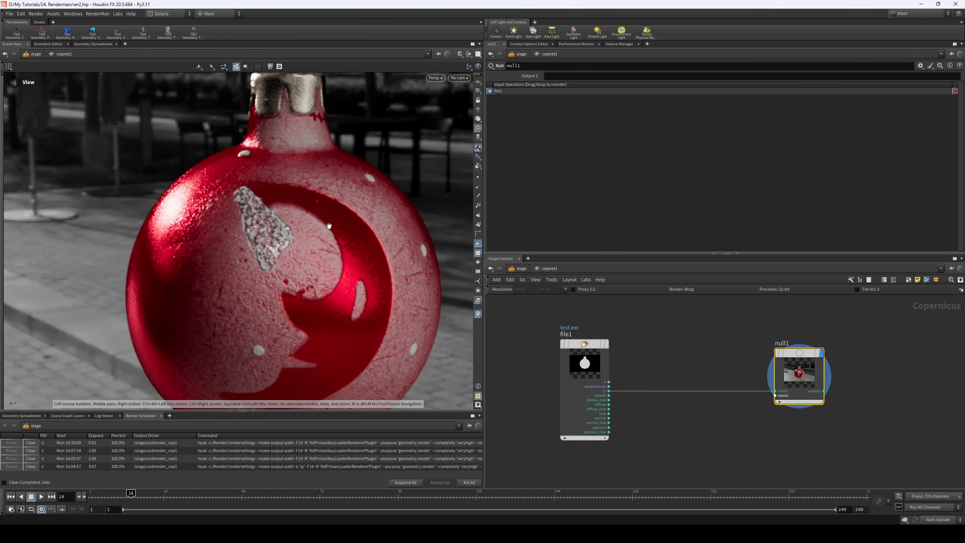
# - Add a Composite View pane for the COP network and view the rendered image in it
pyautogui.click(125, 44)
pyautogui.moveTo(150, 58)
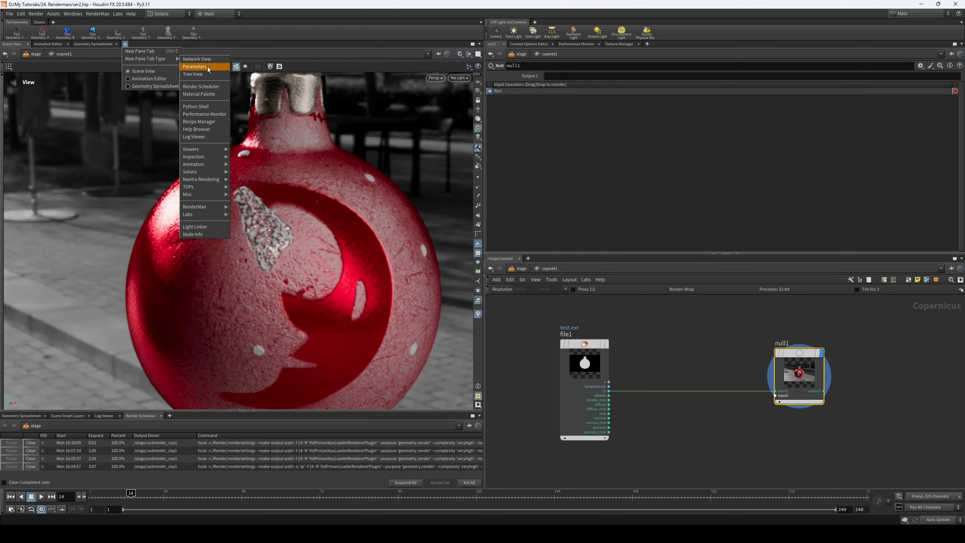
pyautogui.moveTo(213, 149)
pyautogui.click(264, 156)
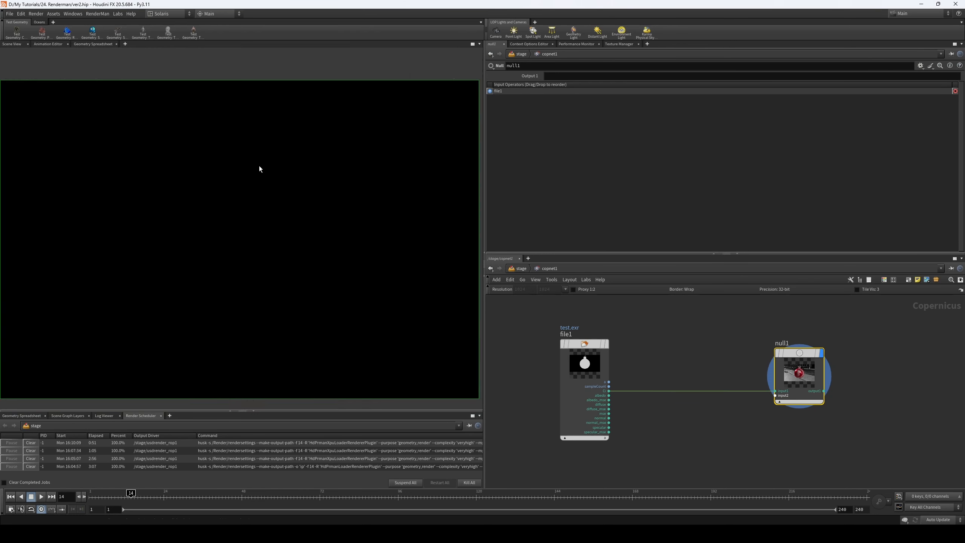
pyautogui.scroll(3, 273, 252)
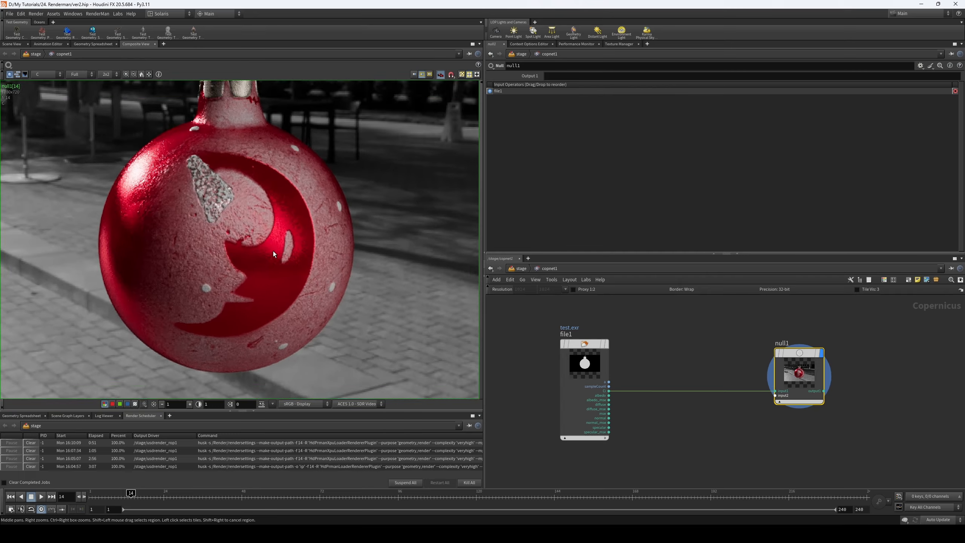
pyautogui.scroll(-3, 272, 253)
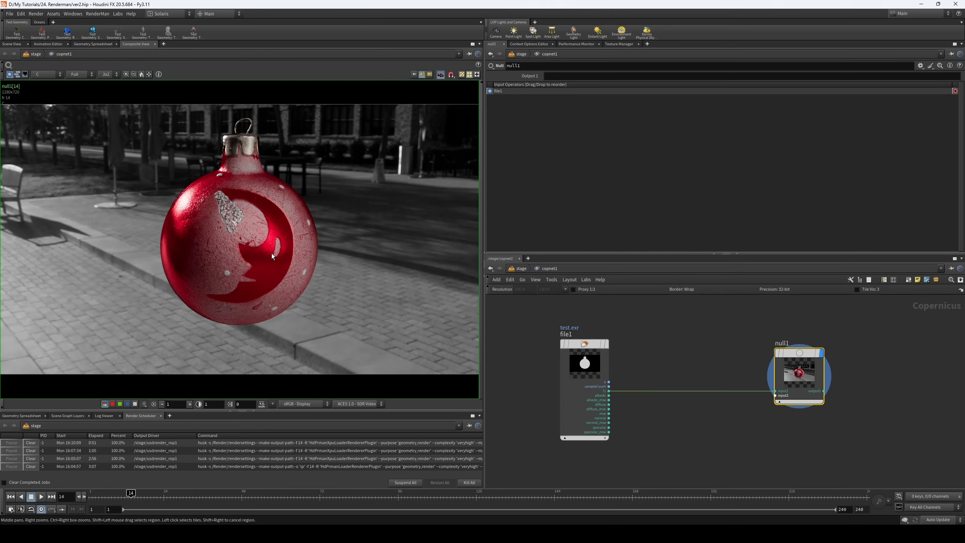
# - Insert a Denoise AI node on the wire between file1's Ci output and null1
pyautogui.click(697, 353)
pyautogui.press('Tab')
pyautogui.write('denoi')
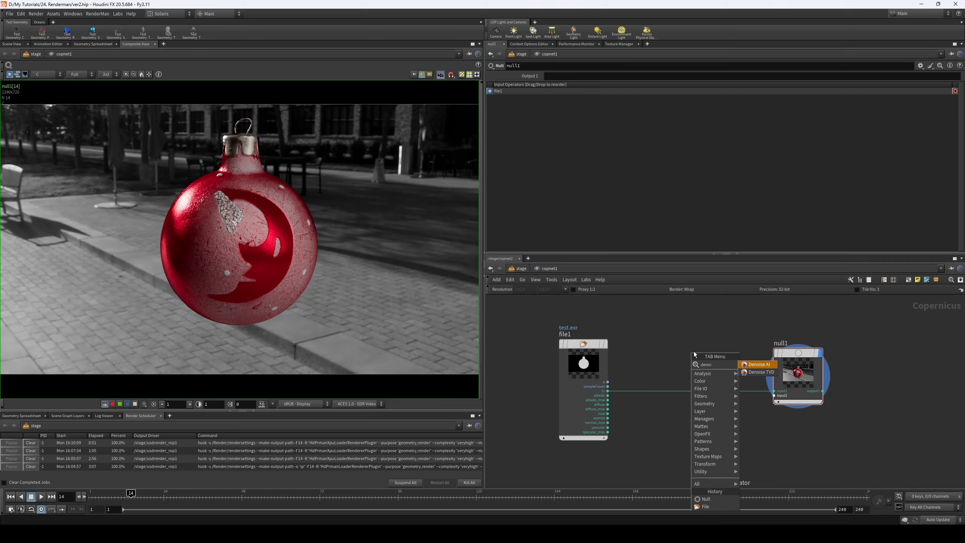
pyautogui.click(773, 365)
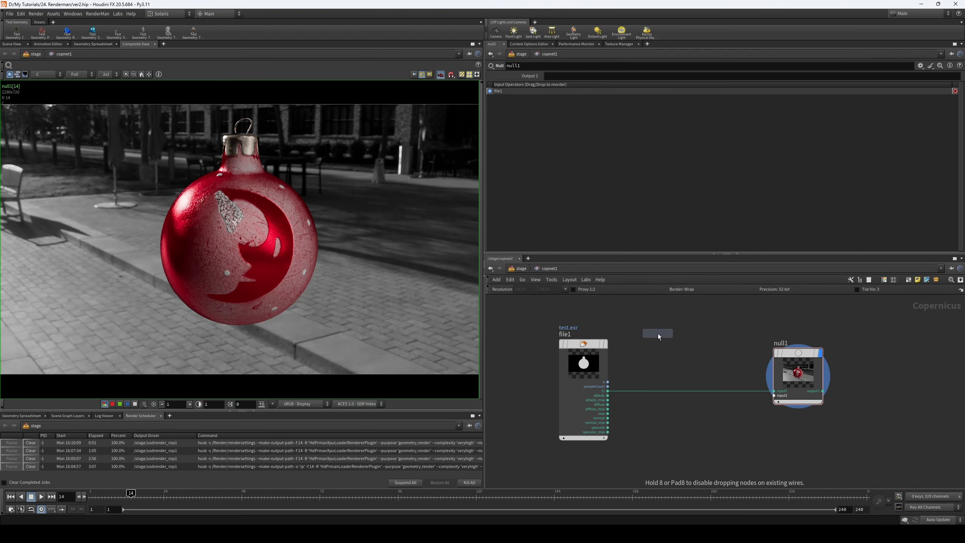
pyautogui.click(666, 332)
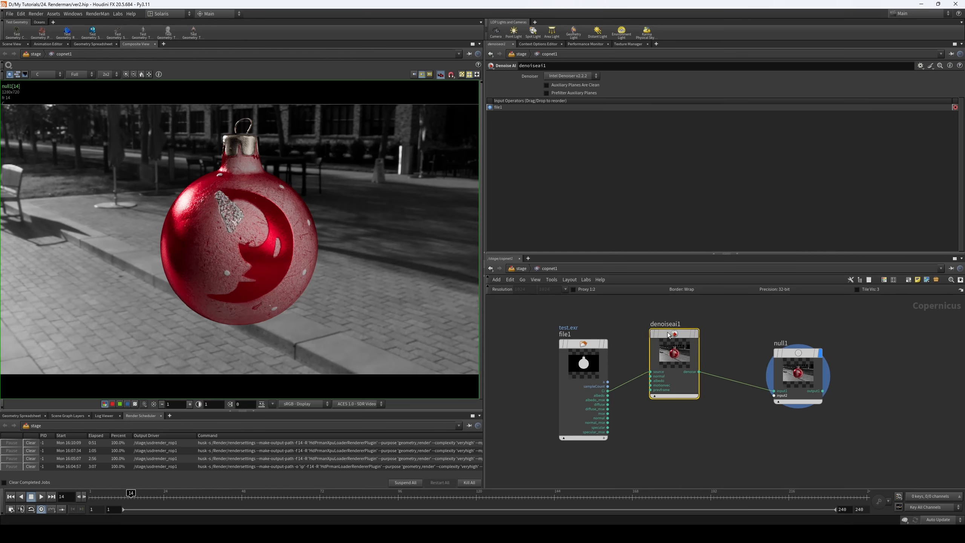
# - Connect file1's normal output to denoiseai1's normal input and its Ci output to the albedo input
pyautogui.scroll(3, 654, 380)
pyautogui.moveTo(626, 390); pyautogui.dragTo(659, 374, button='middle')
pyautogui.scroll(2, 658, 369)
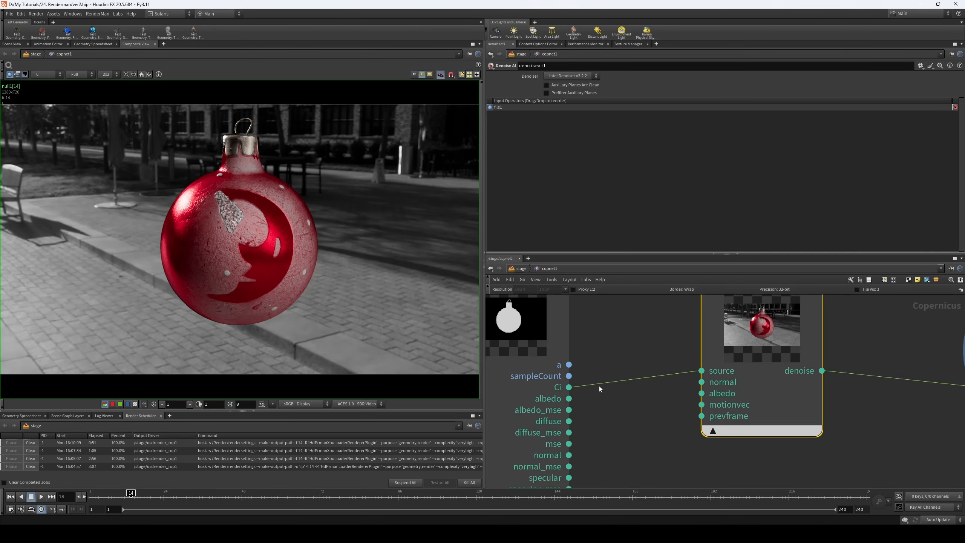
pyautogui.scroll(-2, 619, 397)
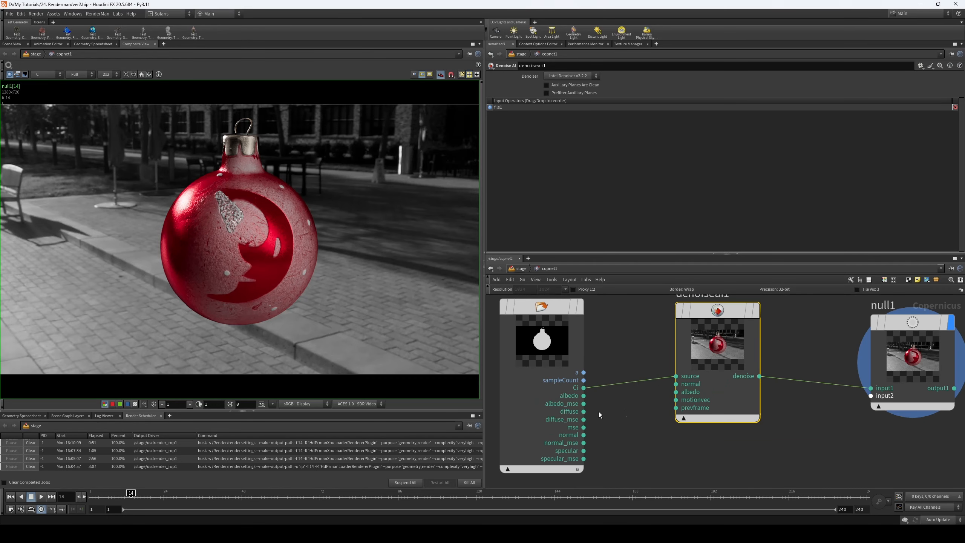
pyautogui.moveTo(584, 434); pyautogui.dragTo(676, 384)
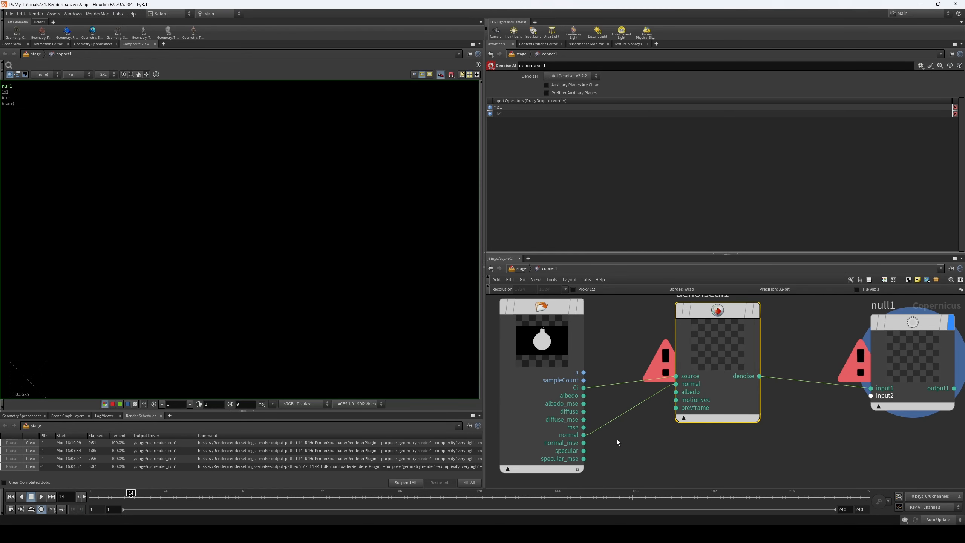
pyautogui.moveTo(585, 387); pyautogui.dragTo(677, 392)
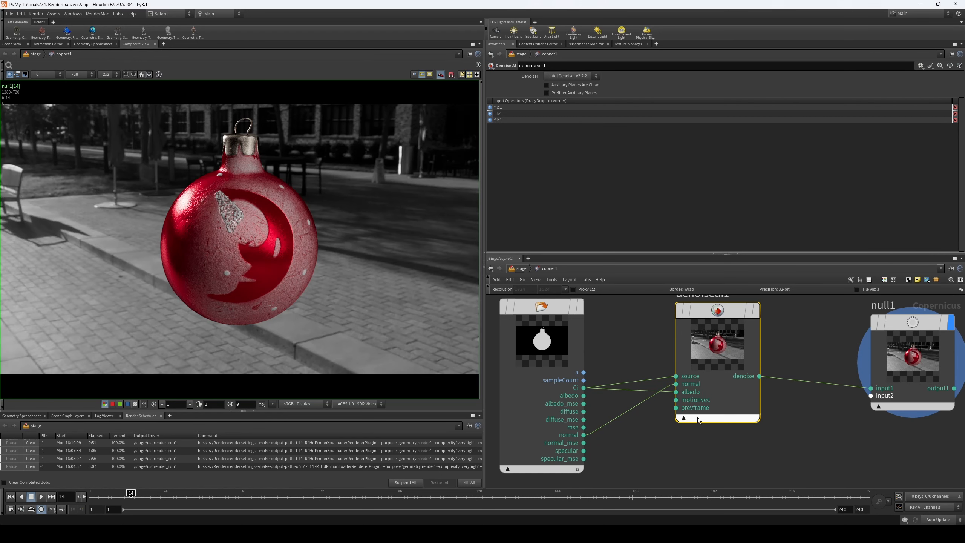
pyautogui.moveTo(795, 432); pyautogui.dragTo(751, 445, button='middle')
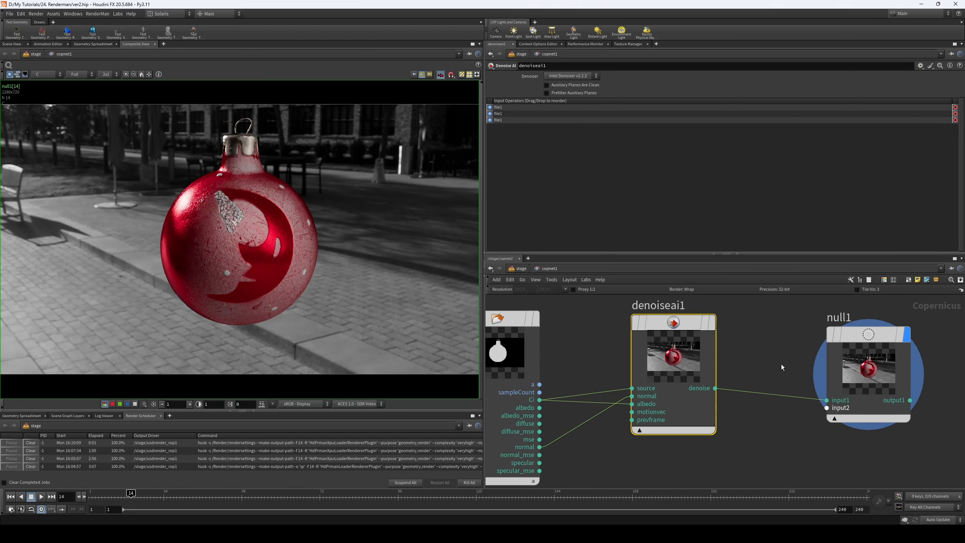
# - Try the Optix denoiser on denoiseai1, return to Intel Denoiser v2.2.2, and compare the ornament's cap up close
pyautogui.click(811, 378)
pyautogui.moveTo(767, 321); pyautogui.dragTo(637, 386)
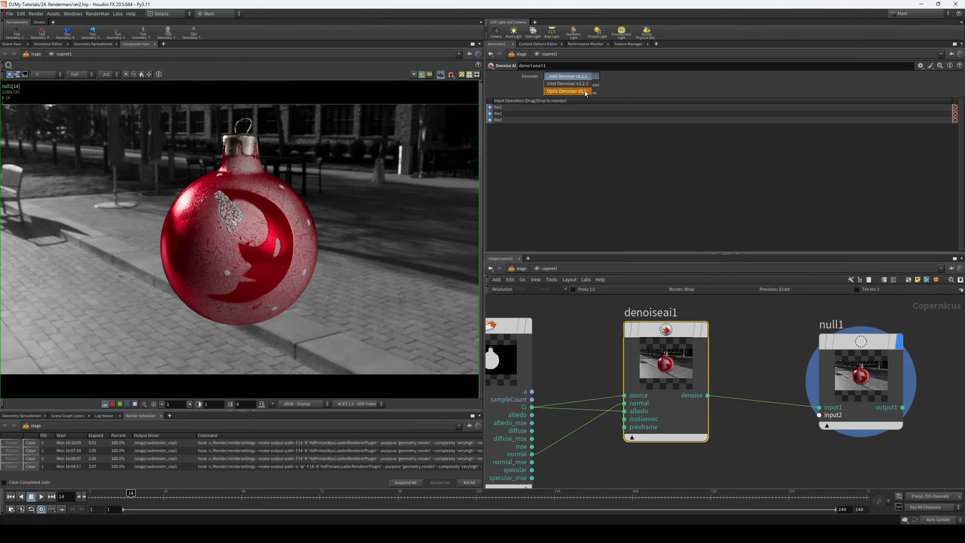
pyautogui.click(585, 93)
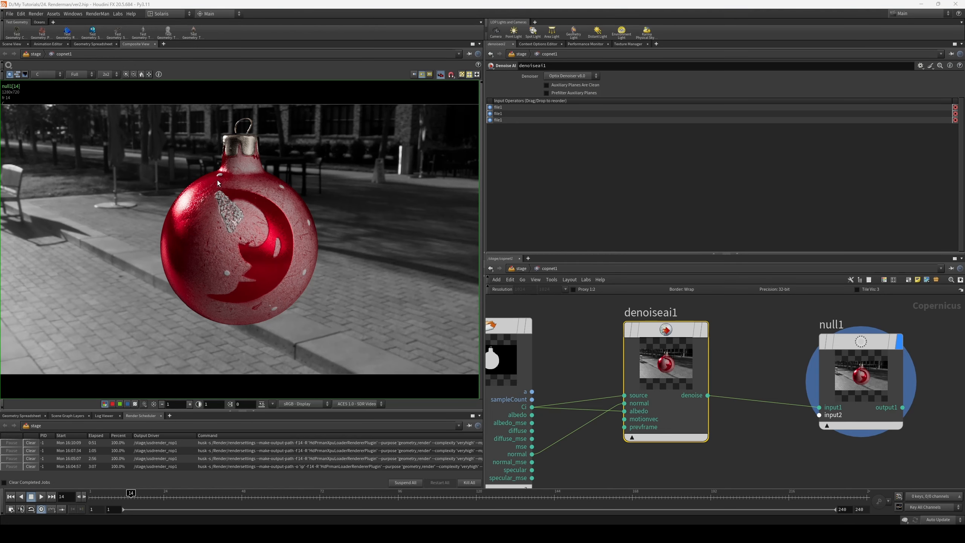
pyautogui.scroll(2, 201, 186)
pyautogui.scroll(2, 202, 187)
pyautogui.click(564, 76)
pyautogui.click(566, 84)
pyautogui.moveTo(297, 87); pyautogui.dragTo(302, 193, button='middle')
pyautogui.scroll(5, 301, 193)
pyautogui.scroll(-2, 305, 197)
# - Enable Auxiliary Planes Are Clean and Prefilter Auxiliary Planes on the denoiseai1 node
pyautogui.click(850, 378)
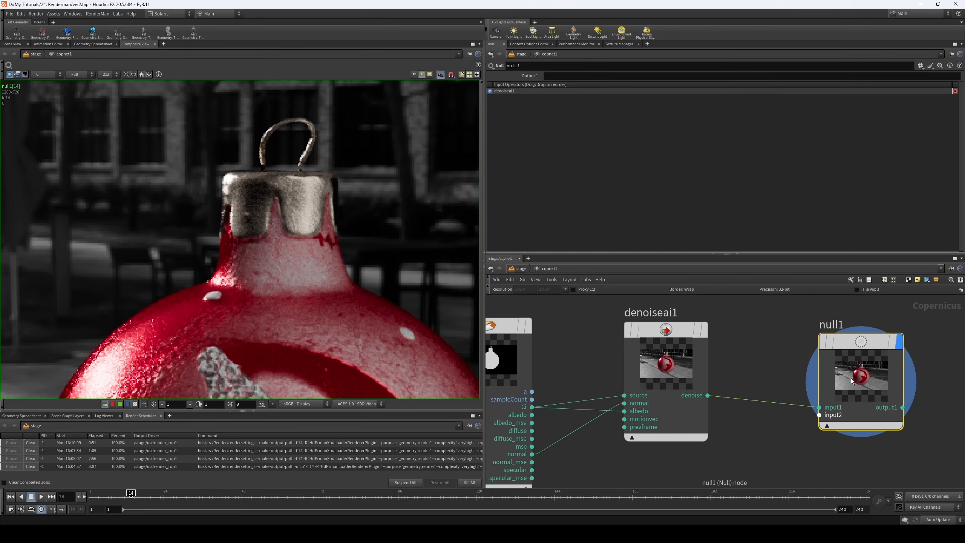
pyautogui.click(681, 408)
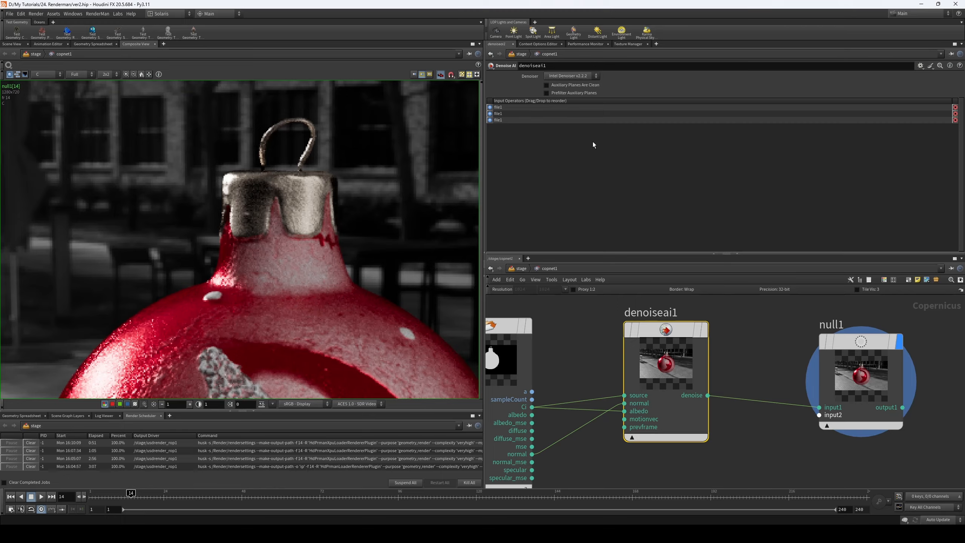
pyautogui.click(581, 94)
pyautogui.click(581, 93)
pyautogui.moveTo(156, 376); pyautogui.dragTo(276, 200, button='middle')
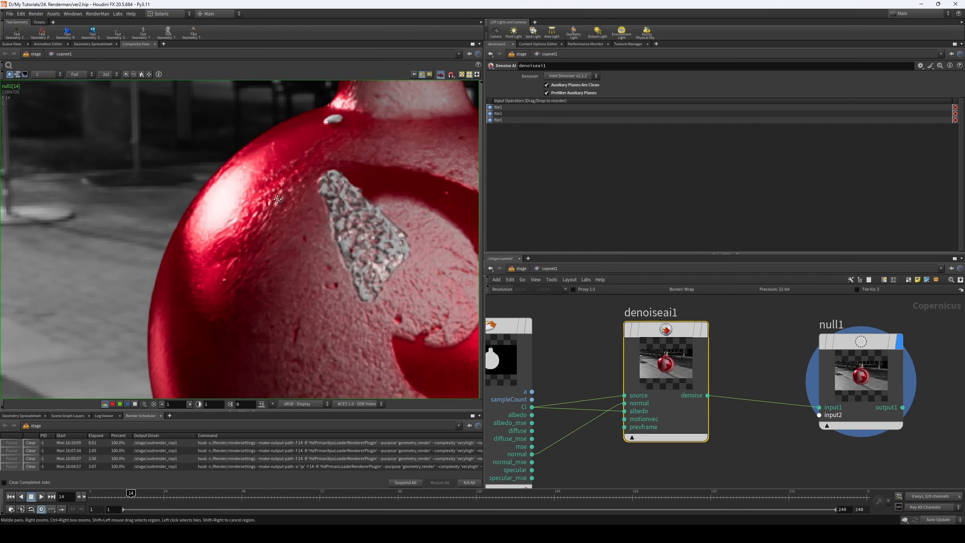
# - Toggle the bypass on denoiseai1 while displaying null1 to compare the ornament with and without denoising
pyautogui.click(706, 330)
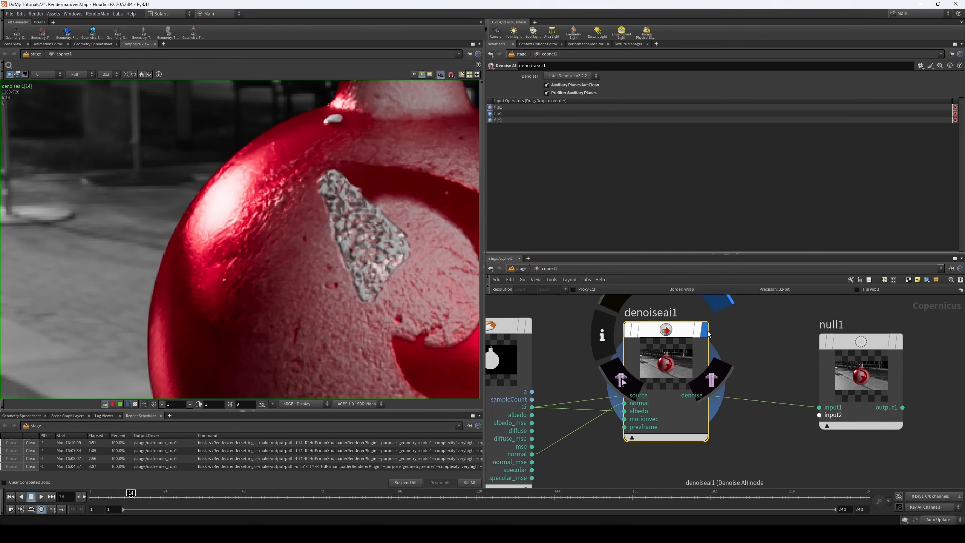
pyautogui.moveTo(778, 364); pyautogui.dragTo(784, 415, button='middle')
pyautogui.click(905, 392)
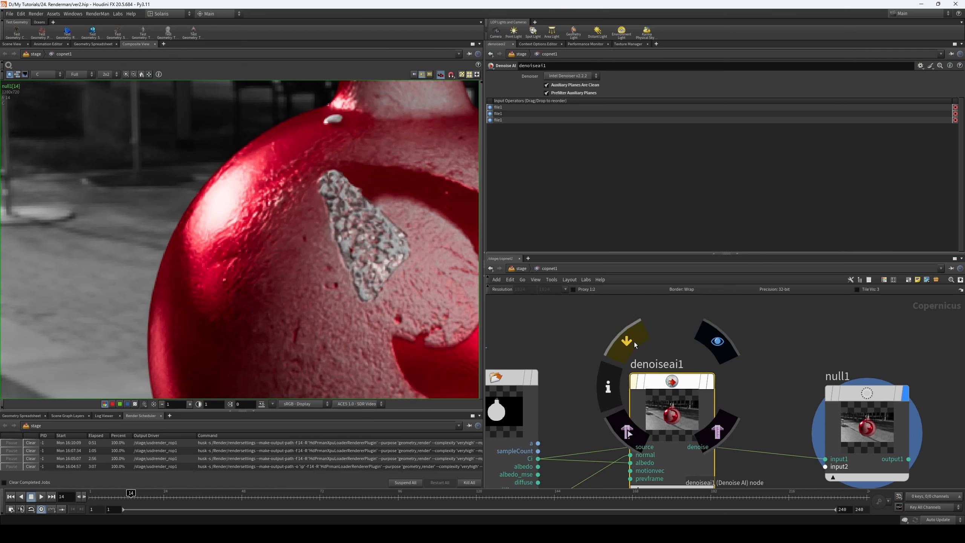
pyautogui.click(634, 345)
pyautogui.click(634, 345)
pyautogui.click(635, 345)
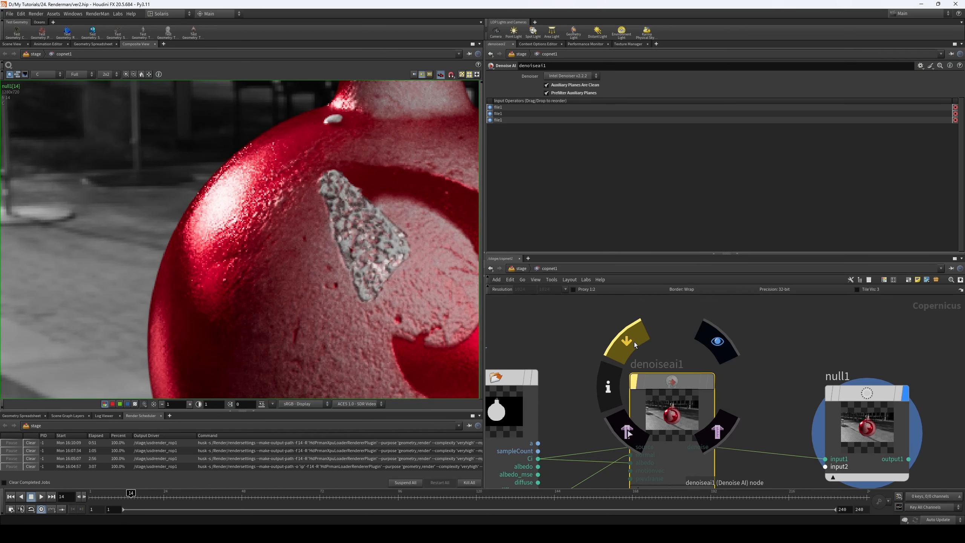
pyautogui.click(635, 345)
# - Examine the denoised ornament's surface details up close and the whole image in the Composite View
pyautogui.scroll(-5, 303, 236)
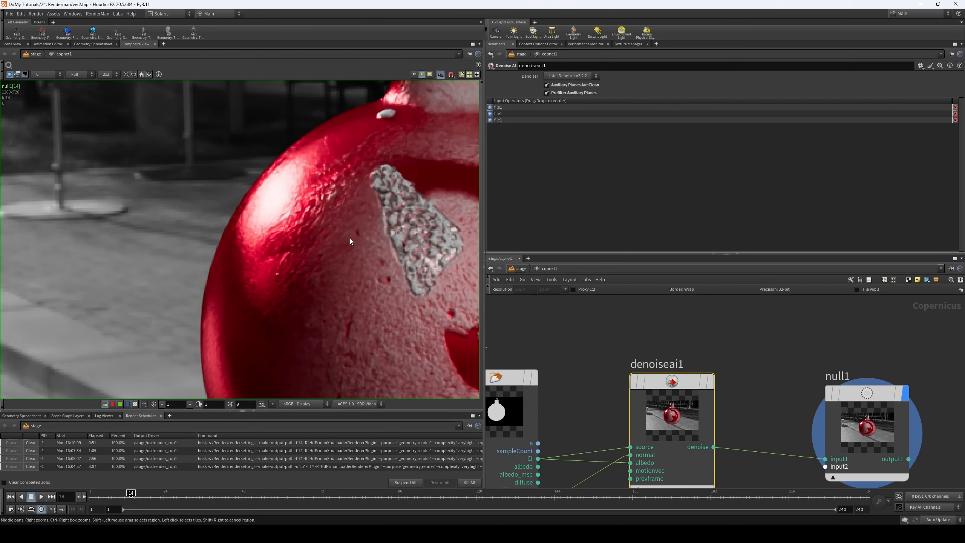
pyautogui.scroll(-5, 372, 279)
pyautogui.scroll(10, 302, 250)
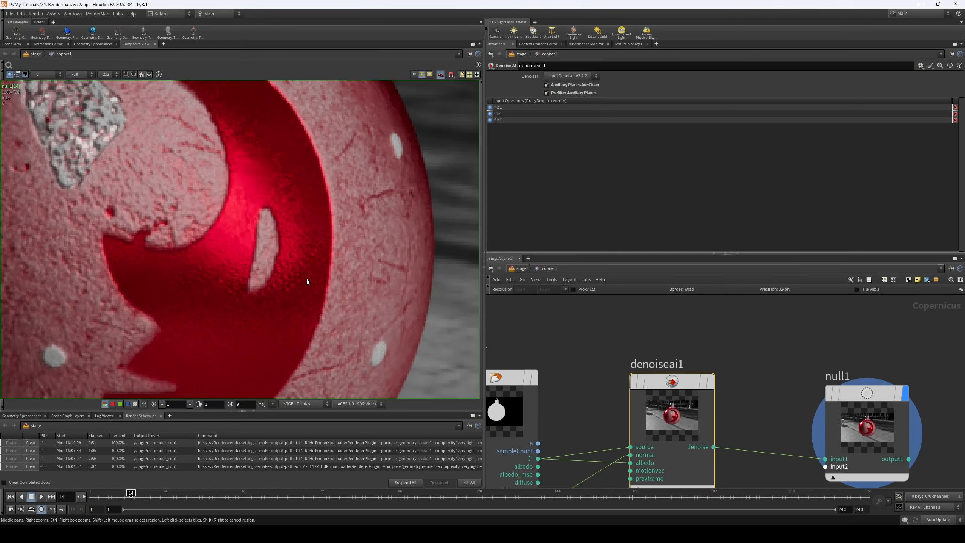
pyautogui.scroll(-2, 302, 285)
pyautogui.scroll(-6, 297, 297)
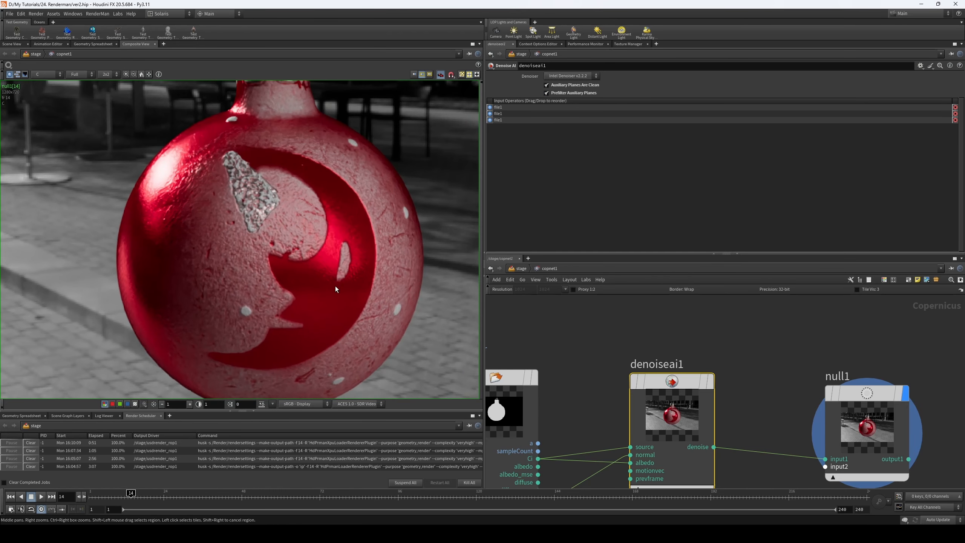
pyautogui.scroll(-1, 358, 277)
pyautogui.scroll(-5, 670, 342)
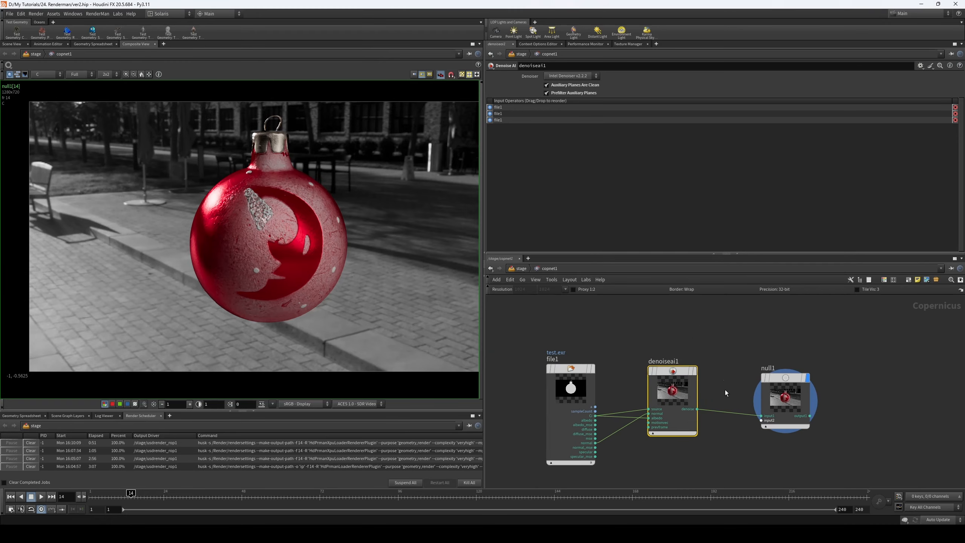
pyautogui.moveTo(784, 374); pyautogui.dragTo(784, 367)
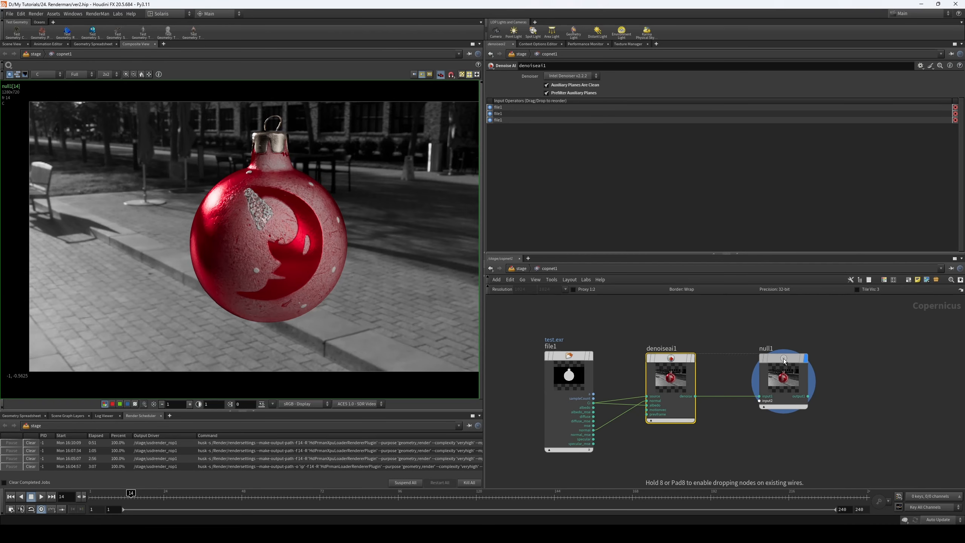
# - Return from copnet1 to the stage network that holds usdrender_rop1
pyautogui.click(520, 268)
pyautogui.moveTo(560, 352); pyautogui.dragTo(562, 359, button='middle')
pyautogui.moveTo(379, 267); pyautogui.dragTo(359, 269, button='middle')
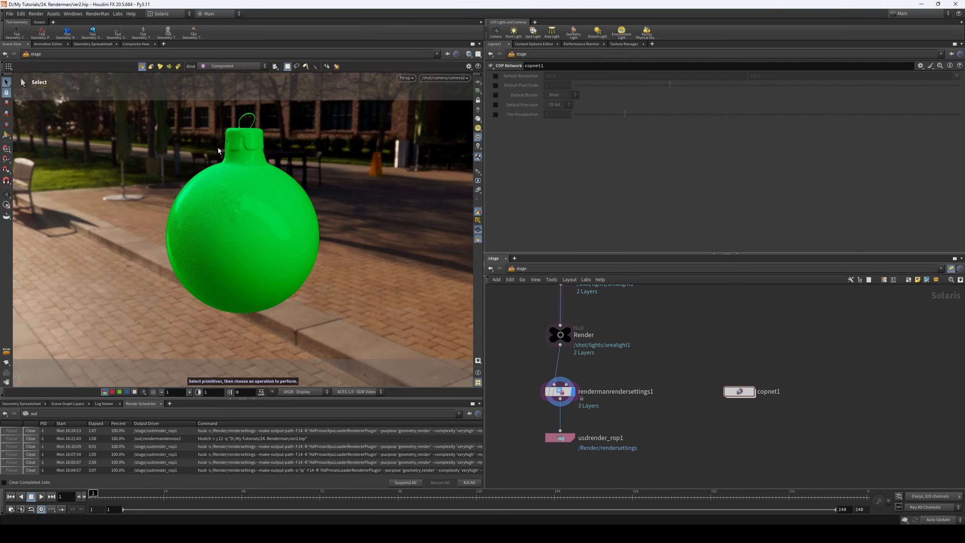
pyautogui.moveTo(726, 359); pyautogui.dragTo(703, 353, button='middle')
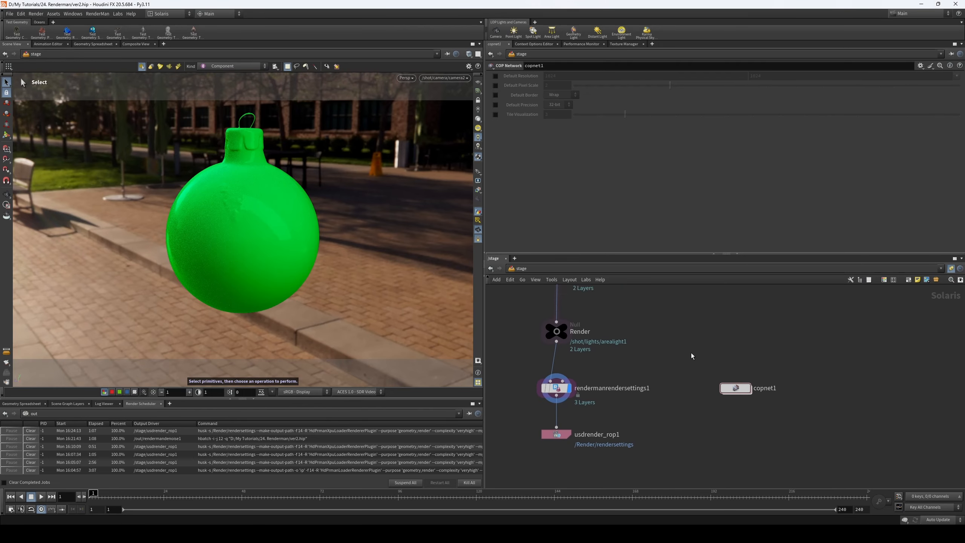
# - Open an additional network editor and switch it to the out network
pyautogui.click(515, 259)
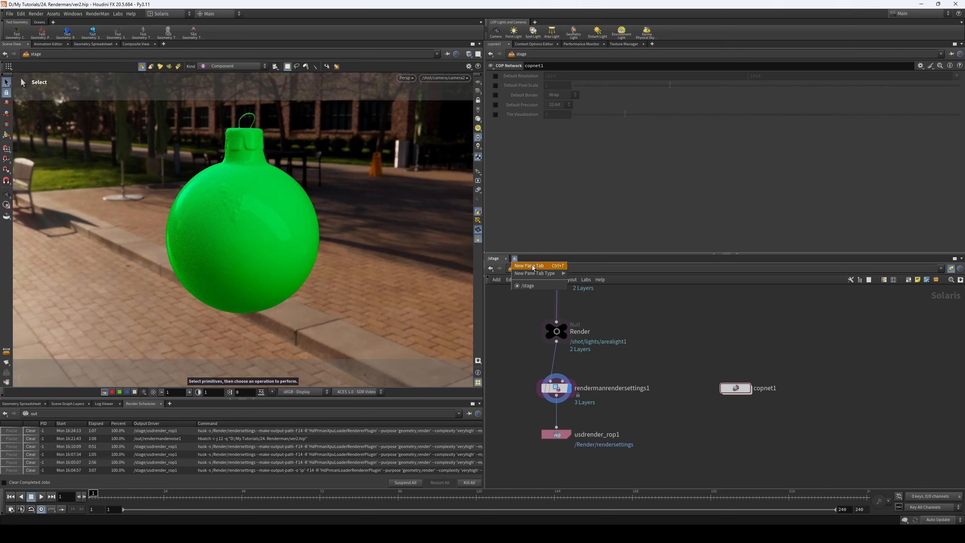
pyautogui.click(679, 314)
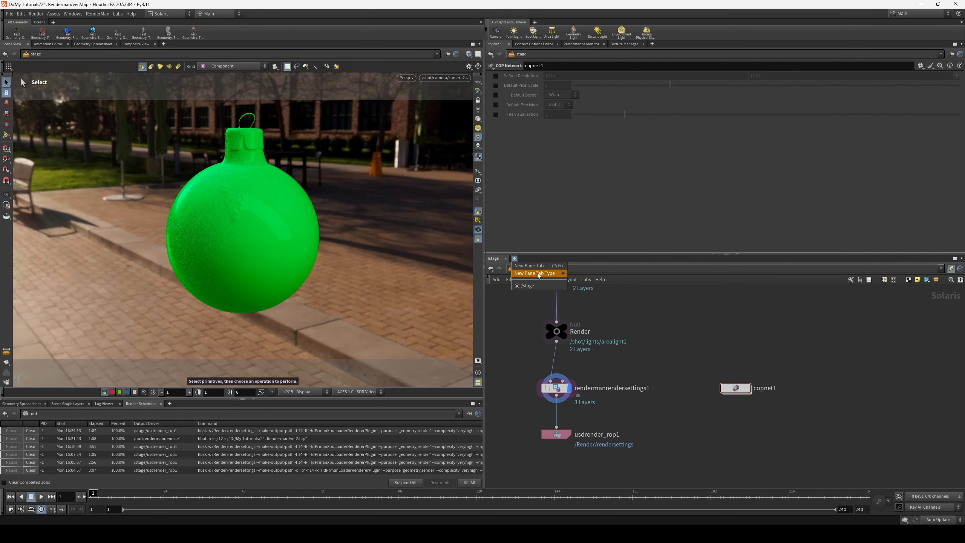
pyautogui.moveTo(538, 273)
pyautogui.click(589, 285)
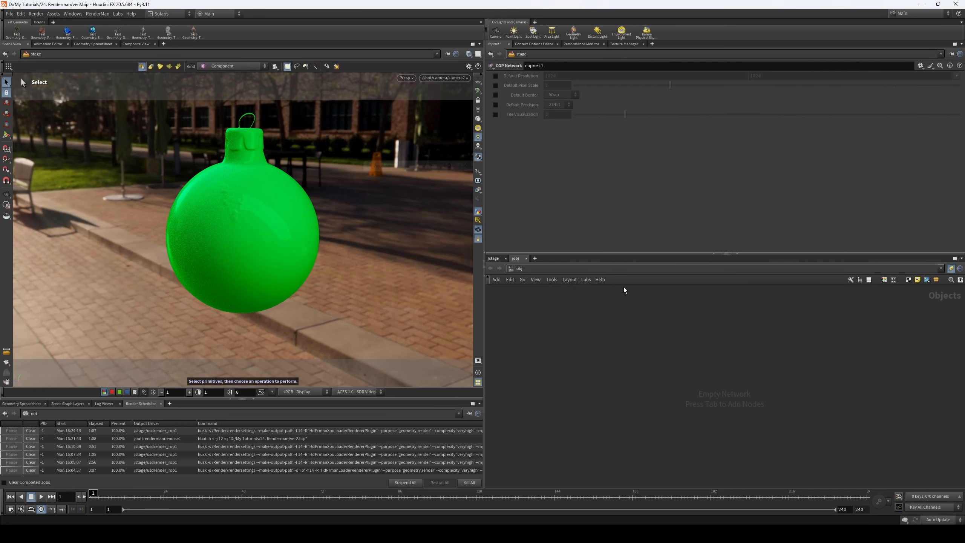
pyautogui.click(573, 269)
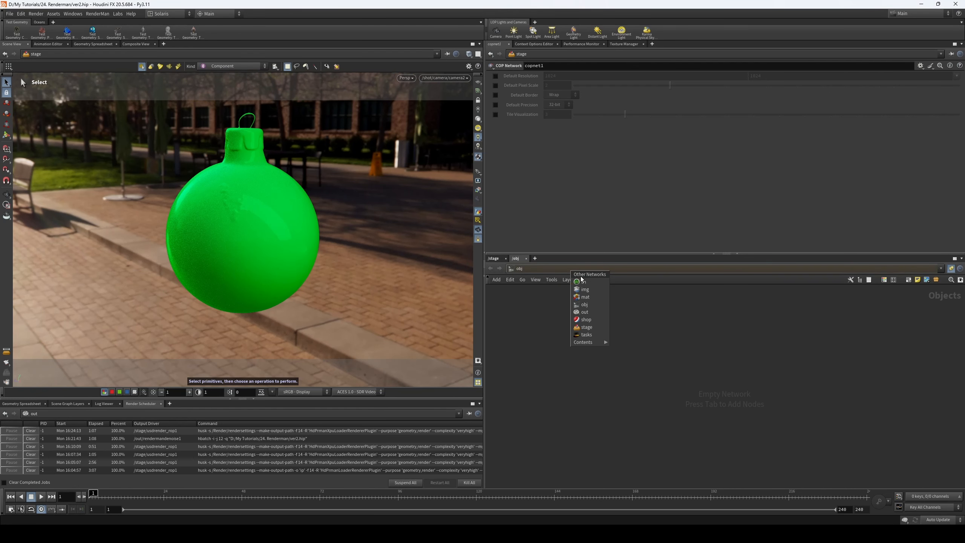
pyautogui.click(593, 313)
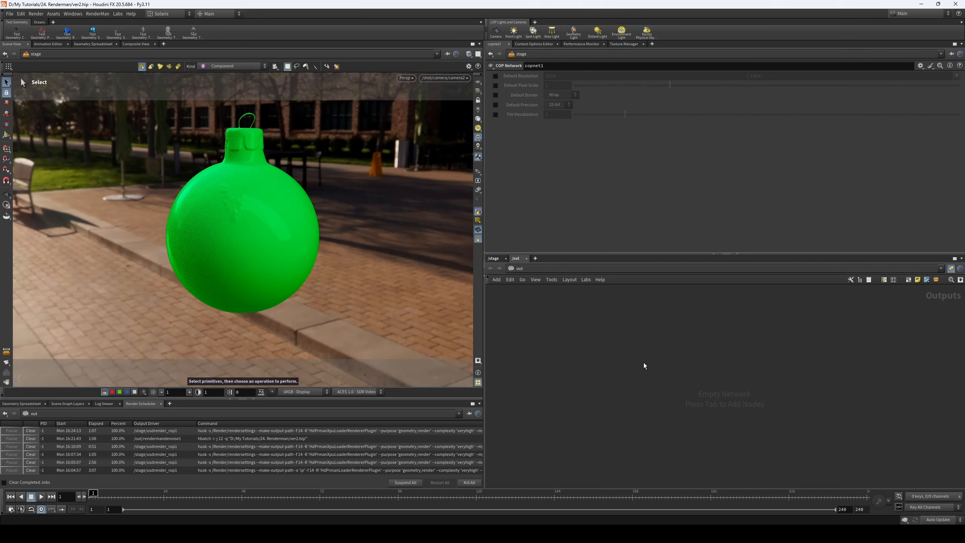
# - Add a Fetch node to the empty out network
pyautogui.press('Tab')
pyautogui.write('feyt')
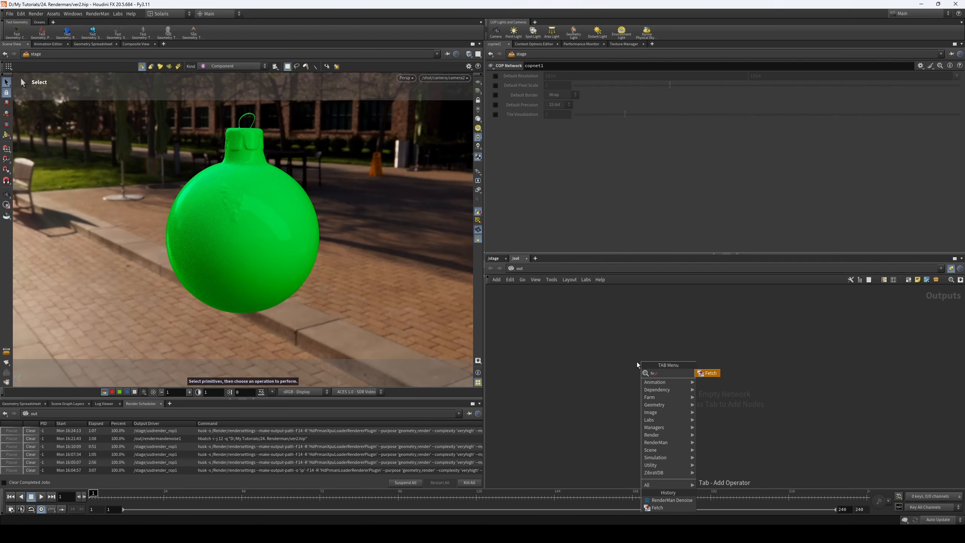
pyautogui.click(713, 373)
pyautogui.click(673, 347)
pyautogui.moveTo(609, 315); pyautogui.dragTo(725, 389)
# - Copy usdrender_rop1 from the stage network and paste its path, /stage/usdrender_rop1, as fetch1's Source
pyautogui.click(498, 258)
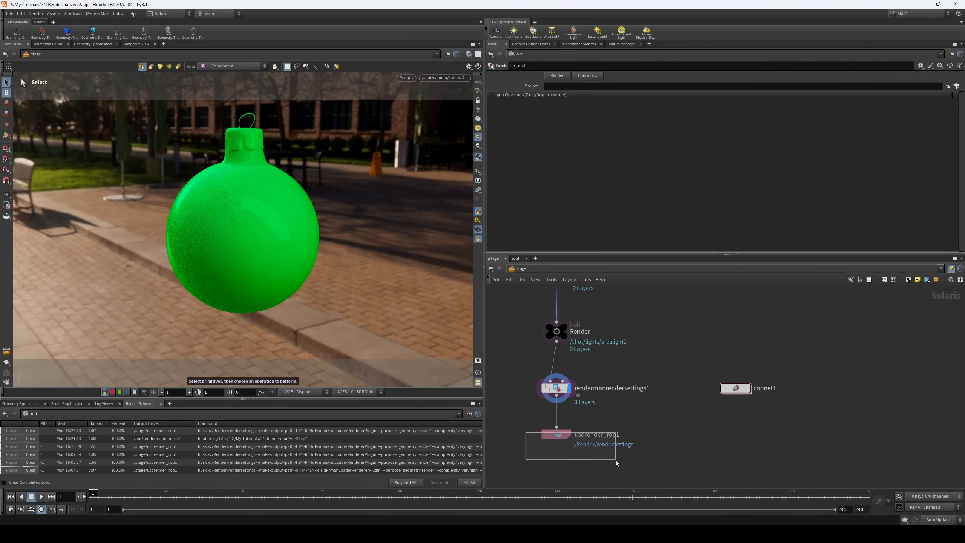
pyautogui.moveTo(587, 457); pyautogui.dragTo(589, 457)
pyautogui.hotkey('ctrl', 'c')
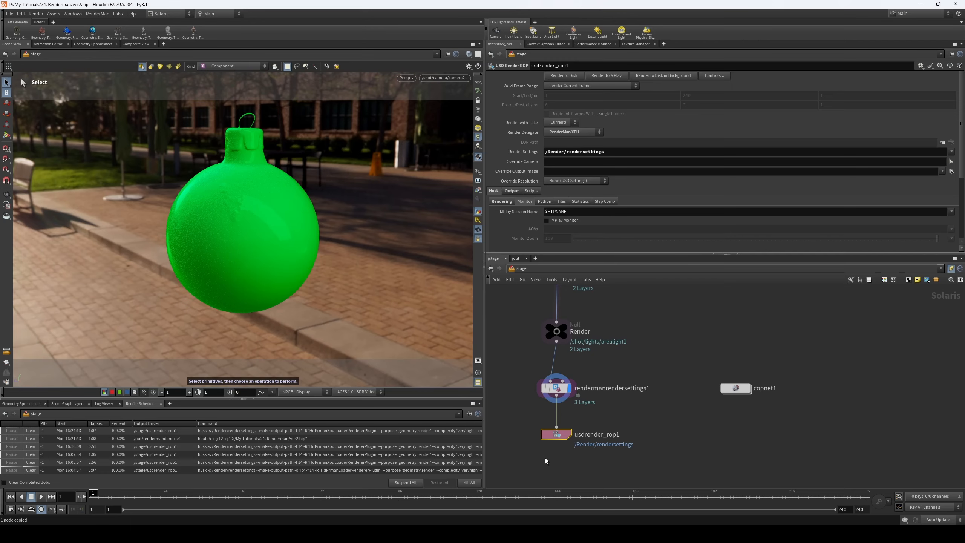
pyautogui.click(516, 258)
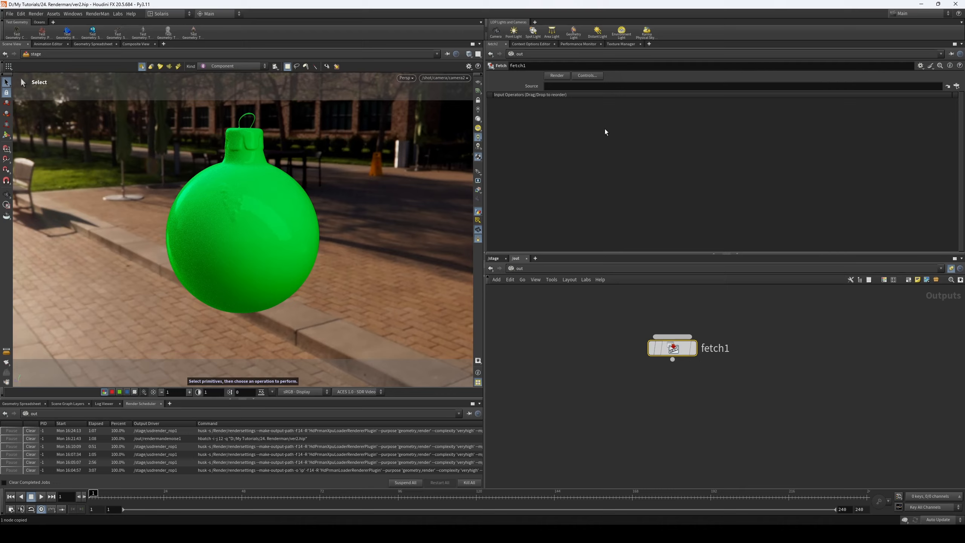
pyautogui.click(577, 86)
pyautogui.hotkey('ctrl', 'v')
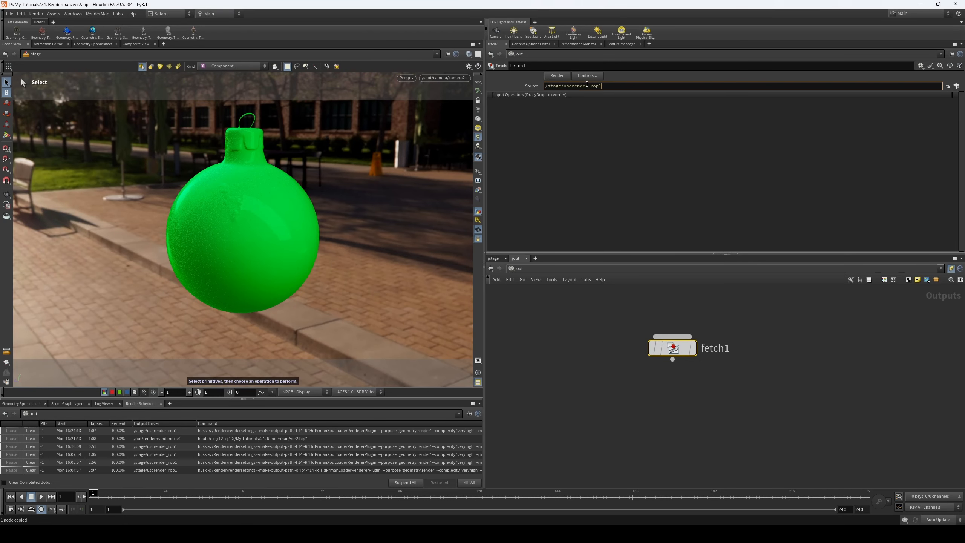
# - Add a RenderMan Denoise node below fetch1 and connect fetch1's output to its input
pyautogui.moveTo(582, 351); pyautogui.dragTo(571, 345, button='middle')
pyautogui.click(615, 400)
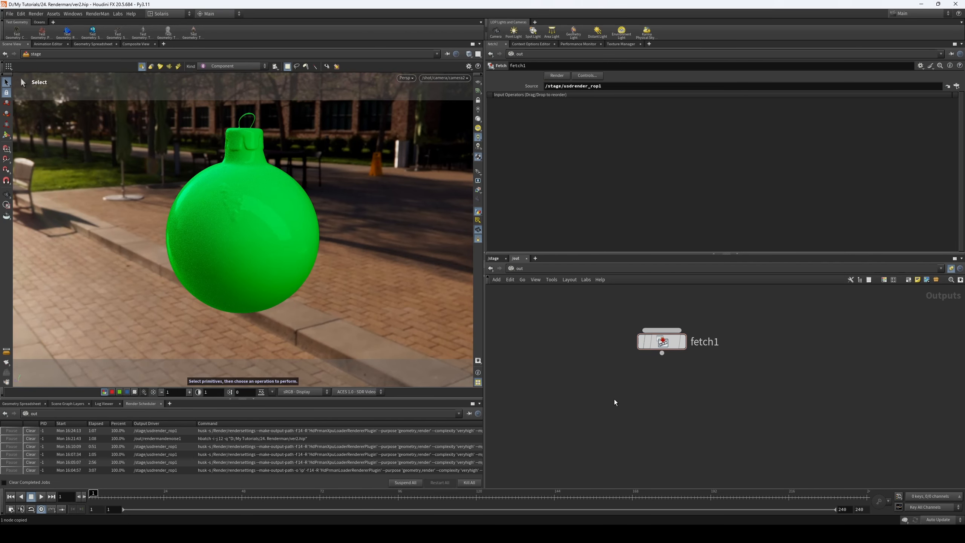
pyautogui.press('Tab')
pyautogui.write('re')
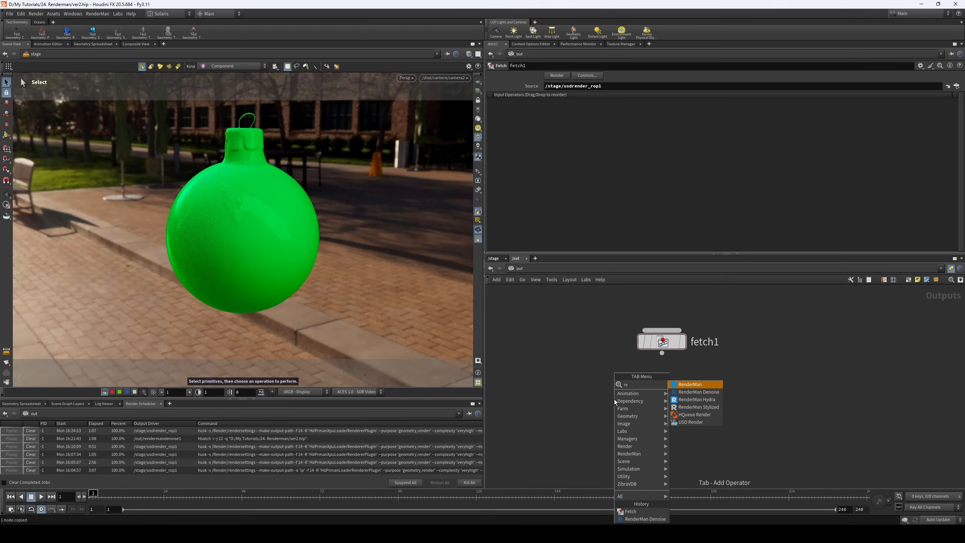
pyautogui.click(698, 392)
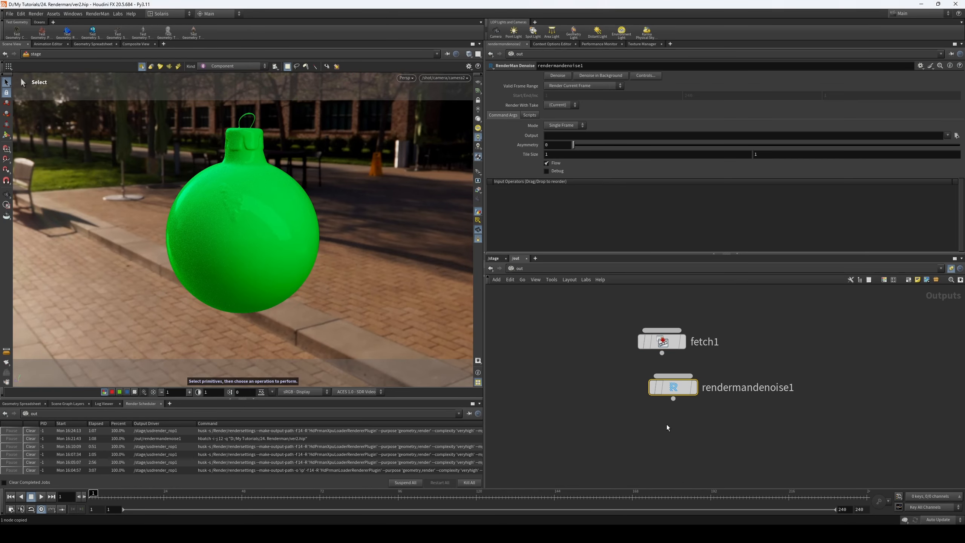
pyautogui.moveTo(678, 396); pyautogui.dragTo(669, 414)
pyautogui.click(671, 424)
pyautogui.moveTo(662, 355); pyautogui.dragTo(664, 414)
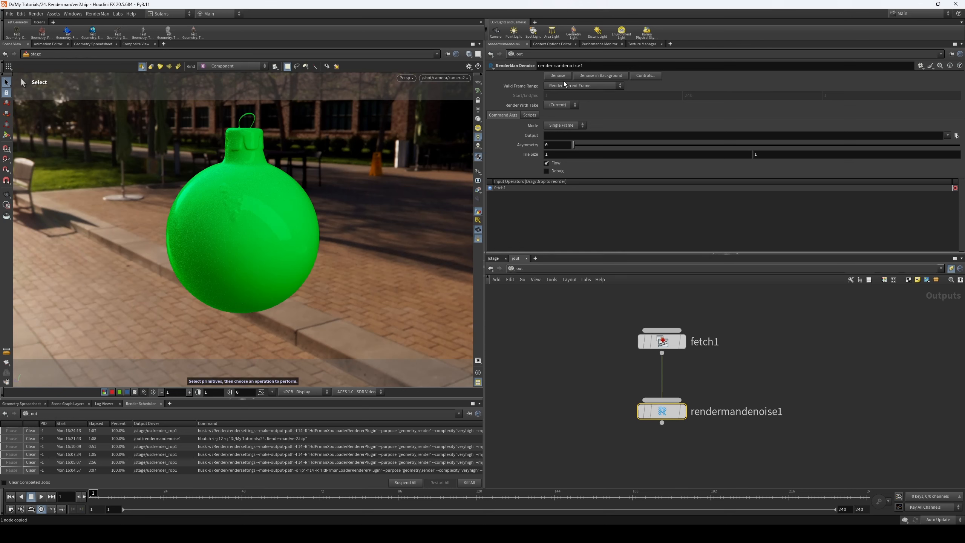
# - Check usdrender_rop1's render settings in the stage network against fetch1's Source in the out network
pyautogui.click(495, 259)
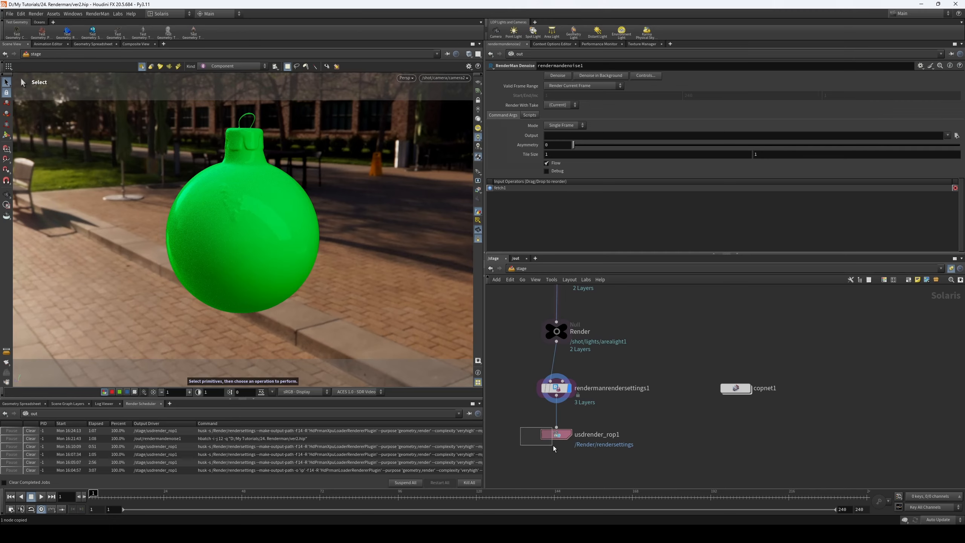
pyautogui.moveTo(553, 445); pyautogui.dragTo(553, 445)
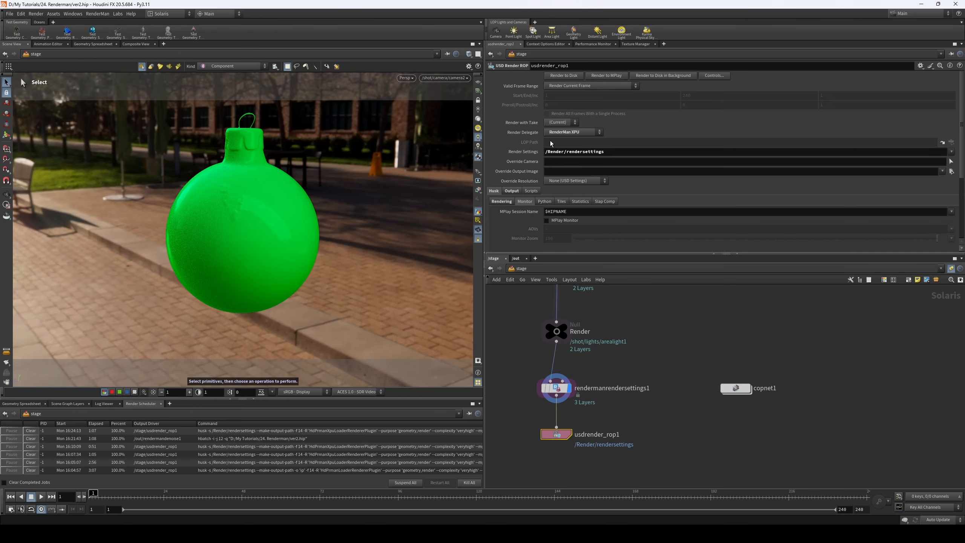
pyautogui.click(516, 259)
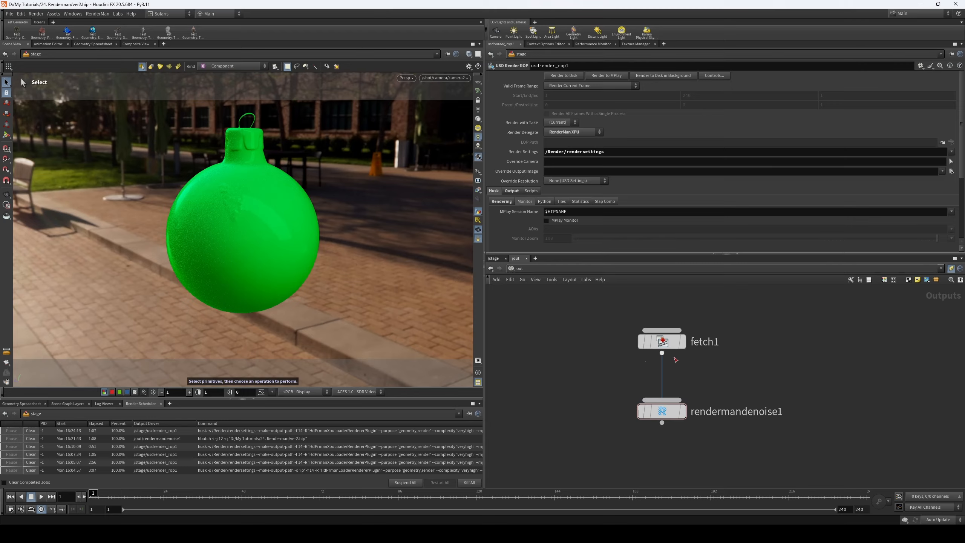
pyautogui.click(662, 328)
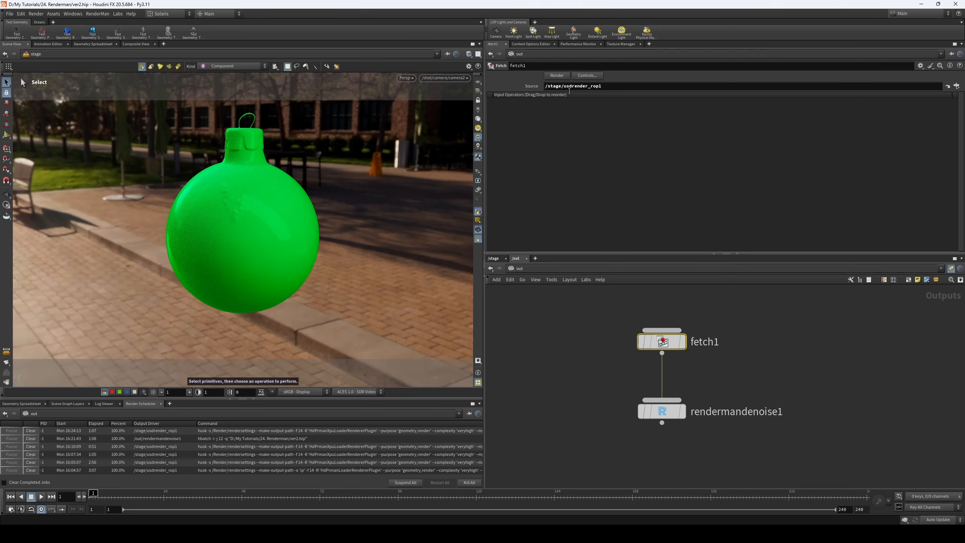
pyautogui.click(645, 410)
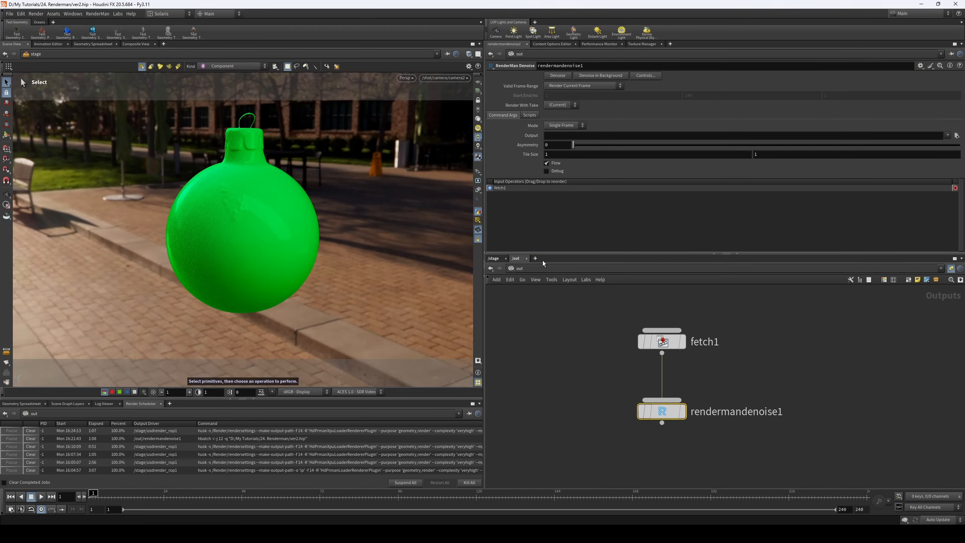
# - Copy the Product Name/Filepath $HIP/render/test.$F4.exr from rendermanrendersettings1 and paste it as rendermandenoise1's Output
pyautogui.click(494, 259)
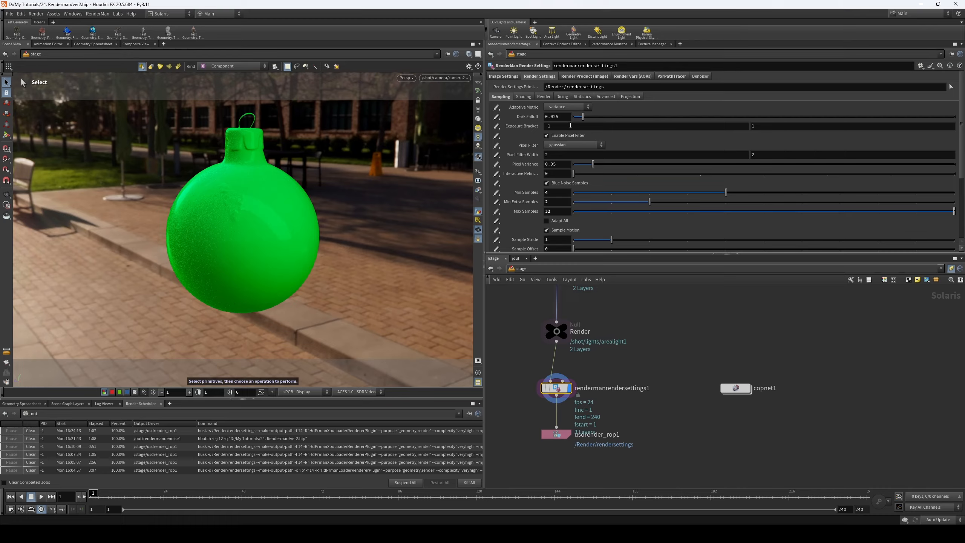
pyautogui.click(592, 77)
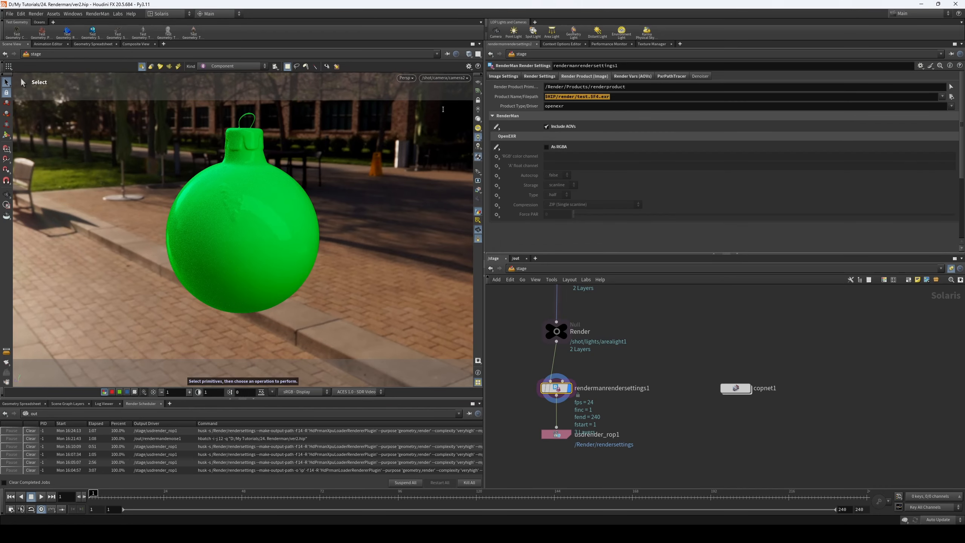
pyautogui.click(639, 377)
pyautogui.click(516, 259)
pyautogui.click(661, 411)
pyautogui.click(561, 138)
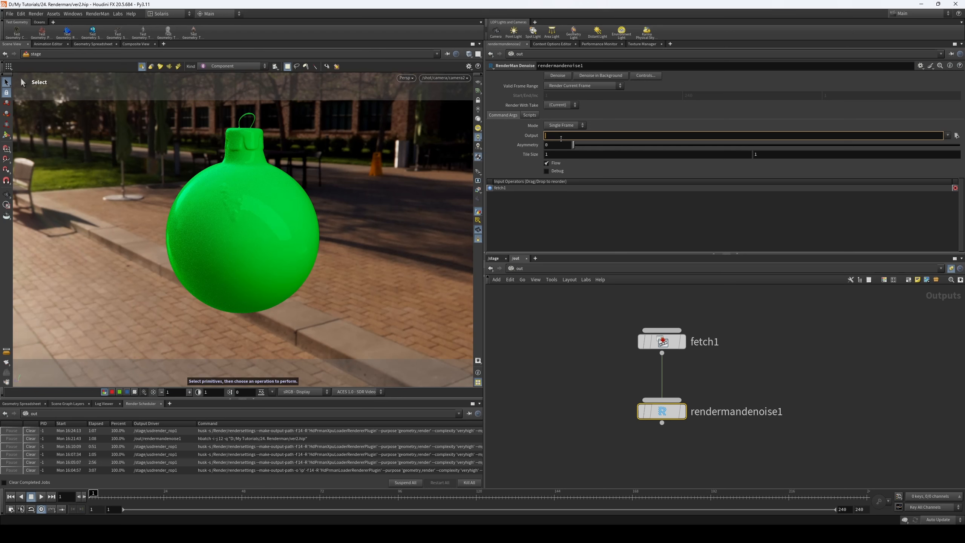
pyautogui.hotkey('ctrl', 'v')
# - Change rendermandenoise1's Output to the folder path $HIP/render denoised/, without a file name
pyautogui.moveTo(610, 135); pyautogui.dragTo(581, 146)
pyautogui.press('BackSpace')
pyautogui.press('BackSpace')
pyautogui.press('BackSpace')
pyautogui.press('BackSpace')
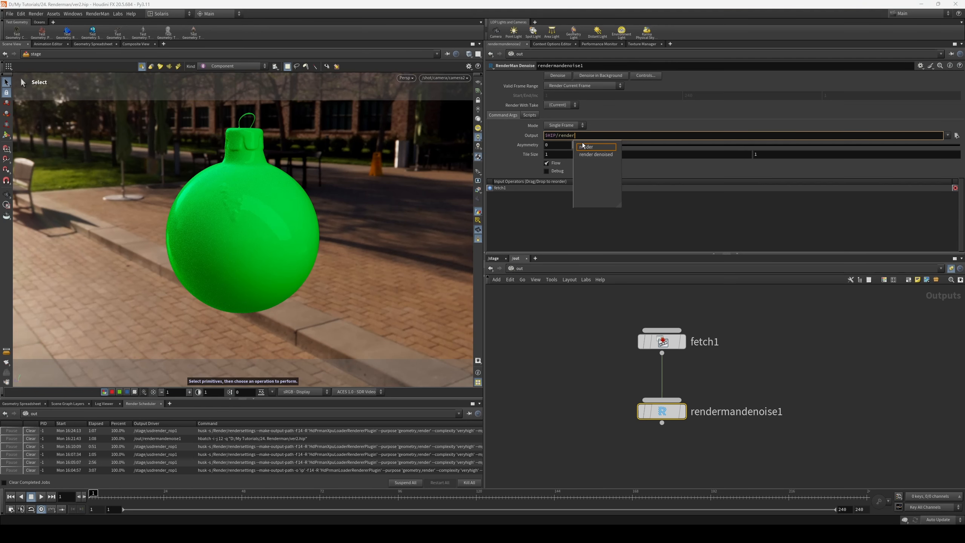
pyautogui.click(594, 154)
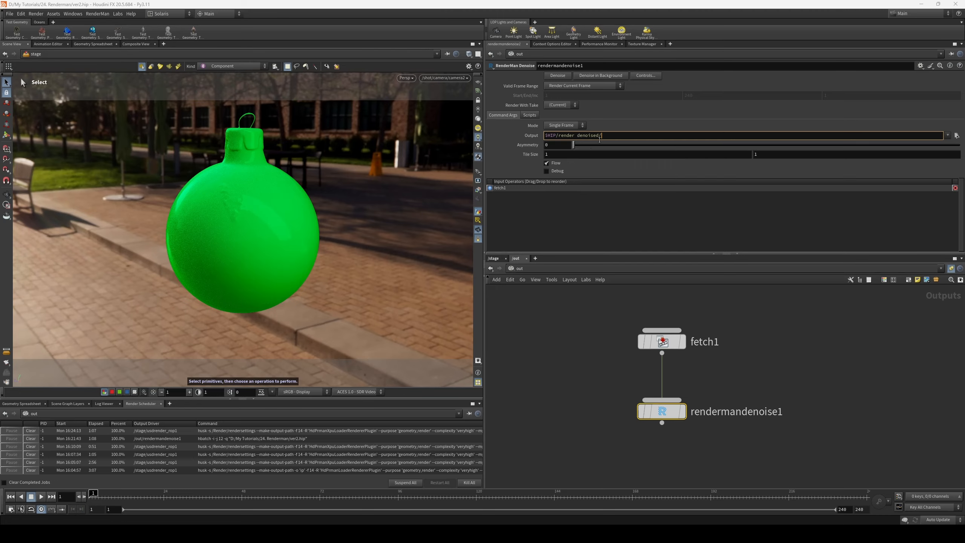
pyautogui.click(581, 341)
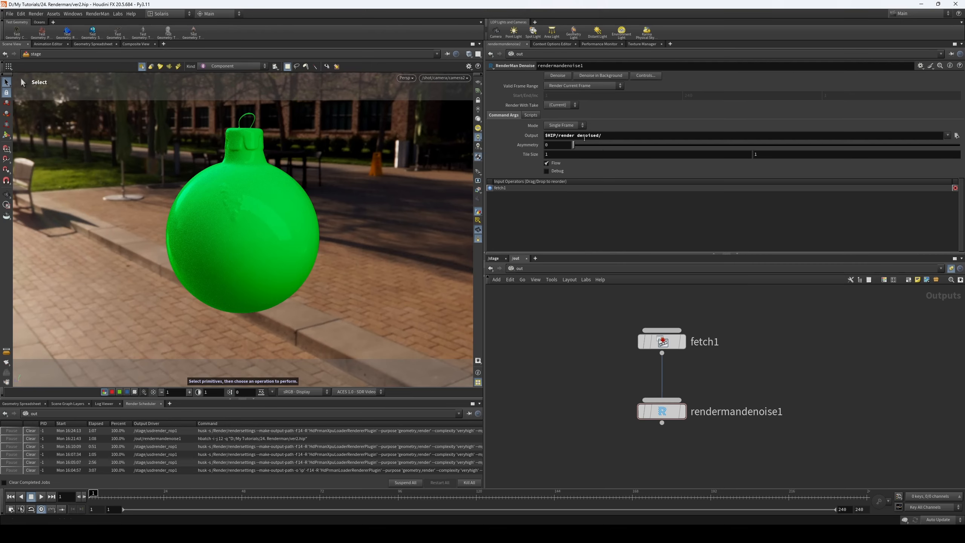
pyautogui.click(613, 136)
pyautogui.press('BackSpace')
pyautogui.click(580, 349)
pyautogui.click(577, 134)
pyautogui.write('/')
pyautogui.click(586, 165)
# - Review rendermanrendersettings1's product file path and sampling settings alongside rendermandenoise1's Output in the out network
pyautogui.click(501, 268)
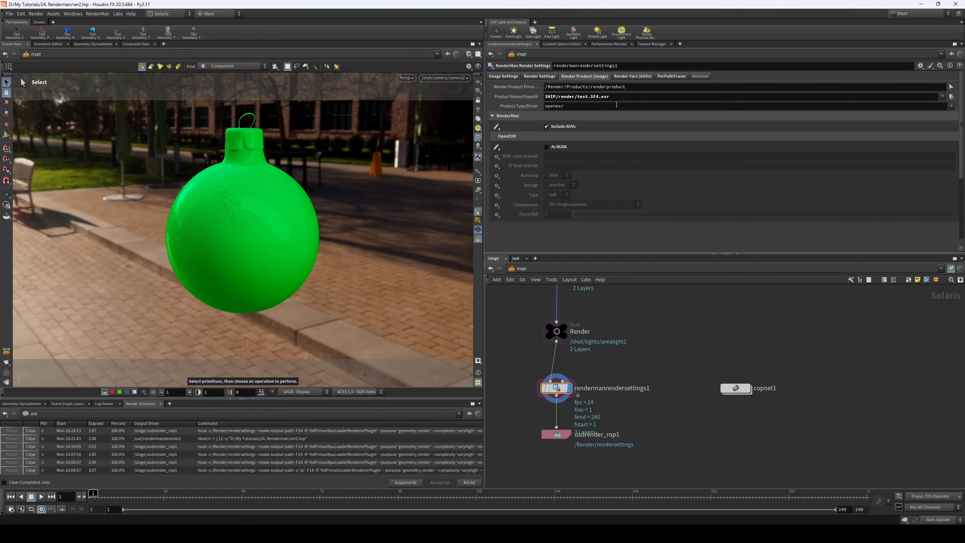
pyautogui.click(516, 258)
pyautogui.click(493, 258)
pyautogui.click(516, 258)
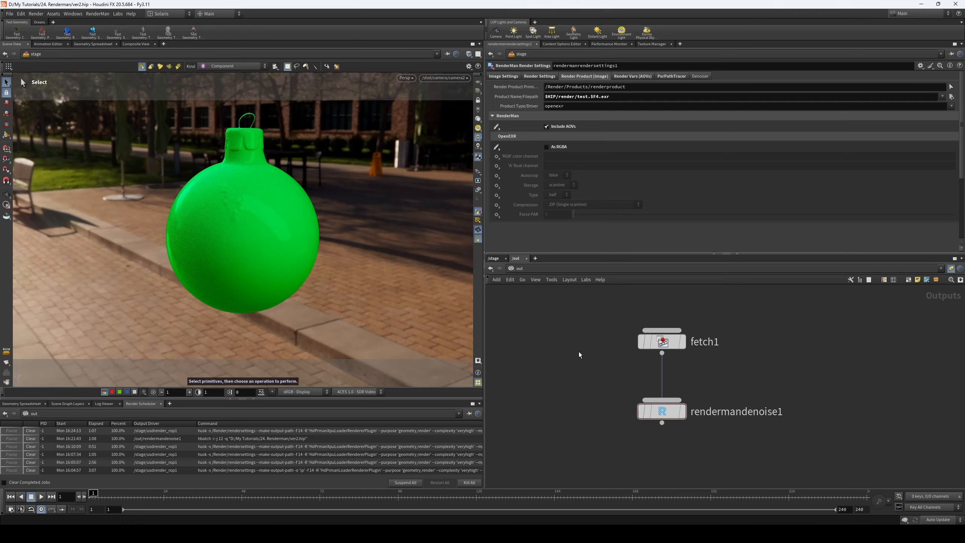
pyautogui.click(495, 259)
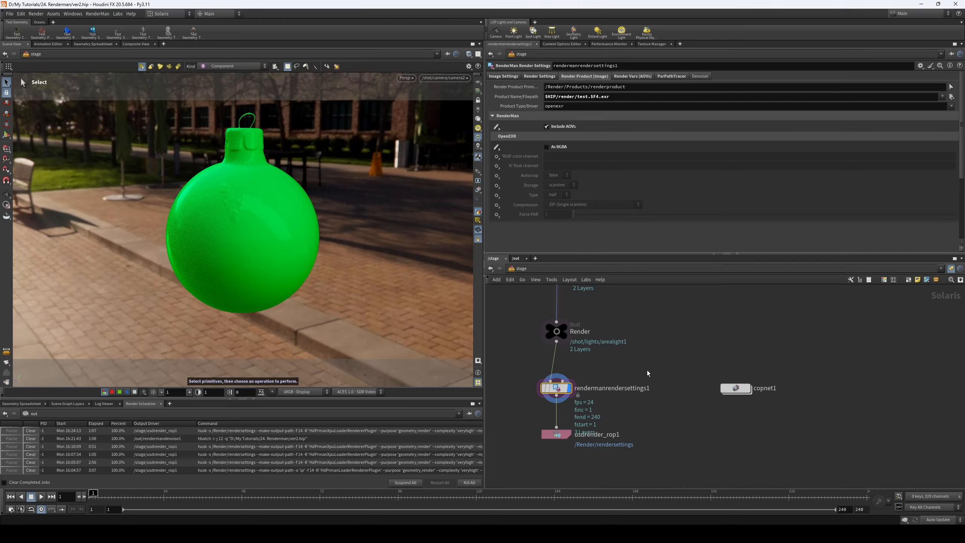
pyautogui.moveTo(643, 364); pyautogui.dragTo(644, 367, button='middle')
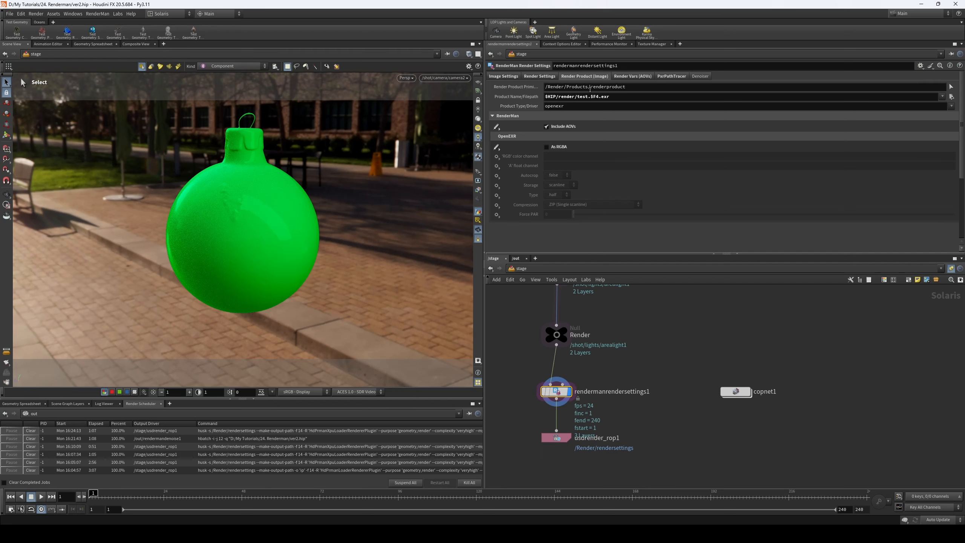
pyautogui.click(517, 259)
pyautogui.click(653, 412)
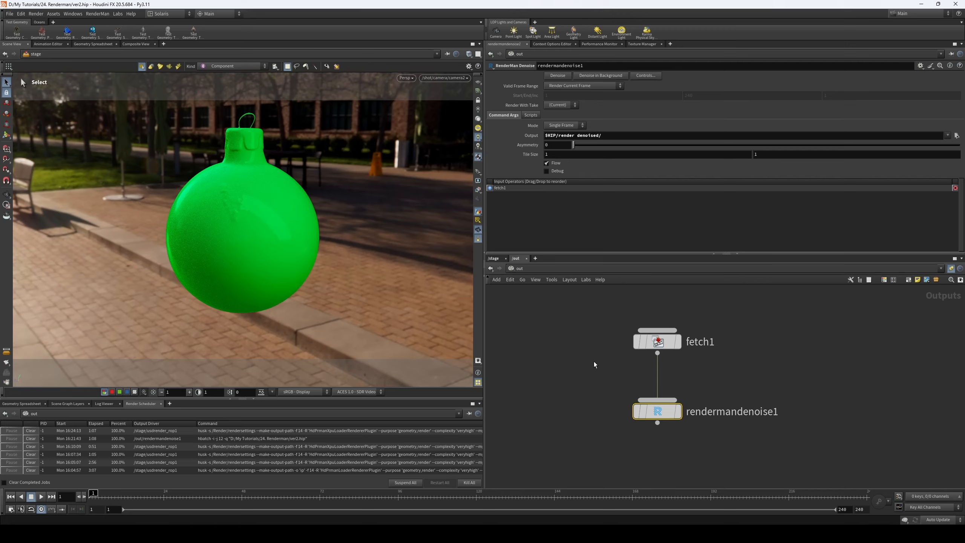
pyautogui.click(495, 258)
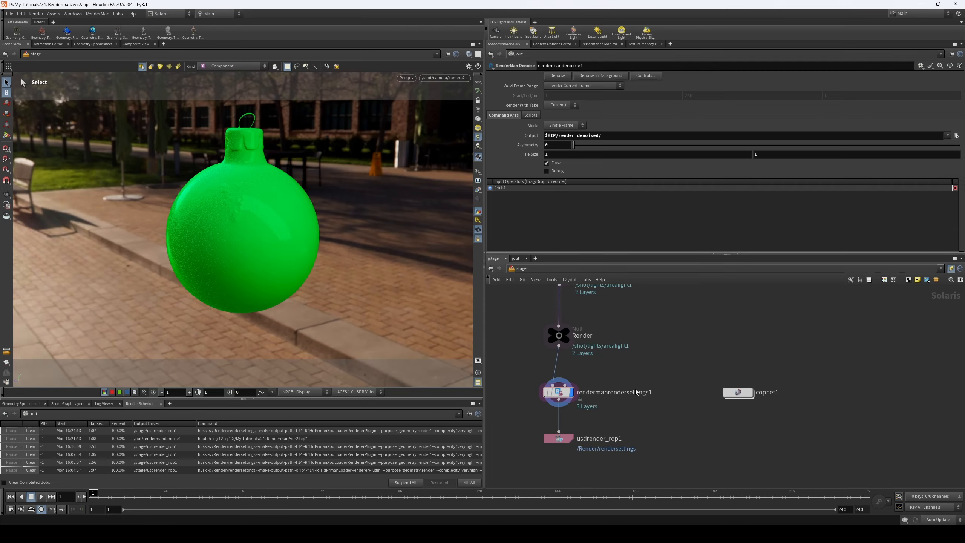
pyautogui.click(558, 392)
pyautogui.click(540, 77)
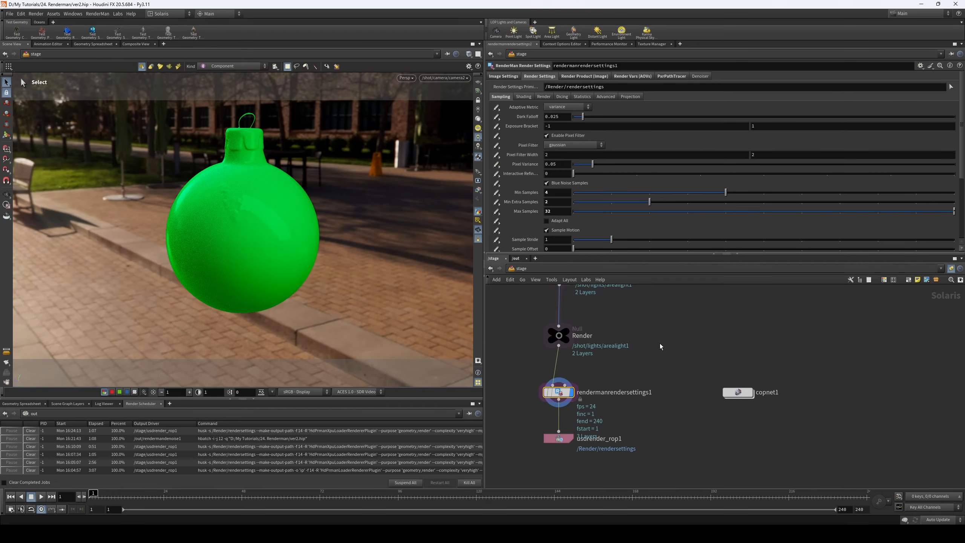
# - Save the scene and run Denoise on rendermandenoise1 for the current frame
pyautogui.click(516, 259)
pyautogui.moveTo(572, 375); pyautogui.dragTo(577, 356, button='middle')
pyautogui.hotkey('ctrl', 's')
pyautogui.moveTo(582, 384); pyautogui.dragTo(718, 436)
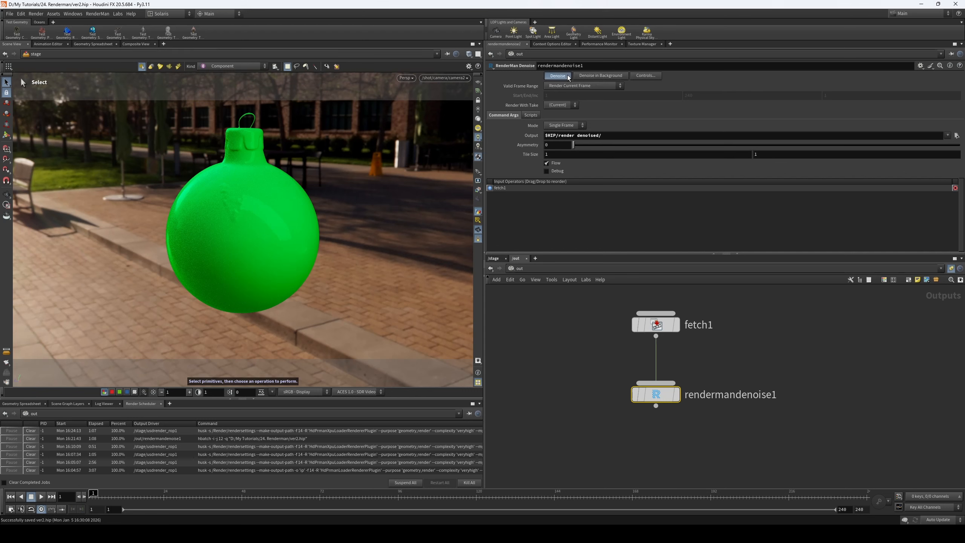
pyautogui.moveTo(188, 338); pyautogui.dragTo(542, 329)
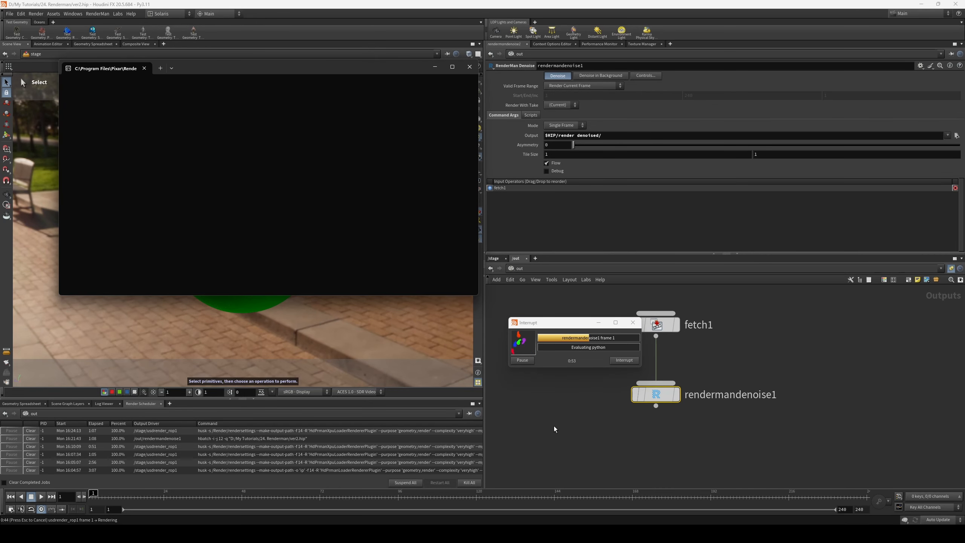
pyautogui.click(598, 412)
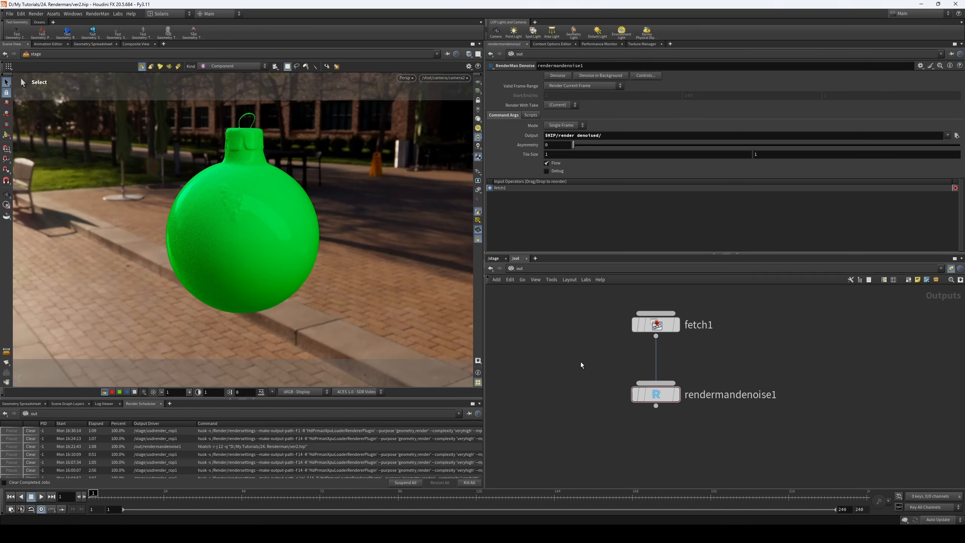
# - Return to the stage network and open copnet1 to view its image facing the camera
pyautogui.click(489, 257)
pyautogui.moveTo(712, 373); pyautogui.dragTo(657, 340, button='middle')
pyautogui.doubleClick(735, 399)
pyautogui.scroll(-4, 661, 379)
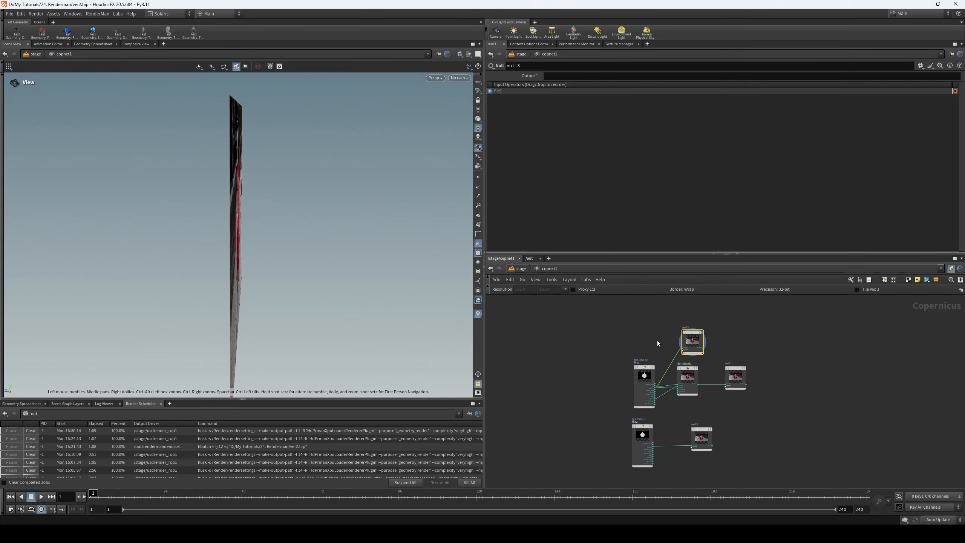
pyautogui.moveTo(341, 261); pyautogui.dragTo(144, 227)
pyautogui.scroll(3, 611, 337)
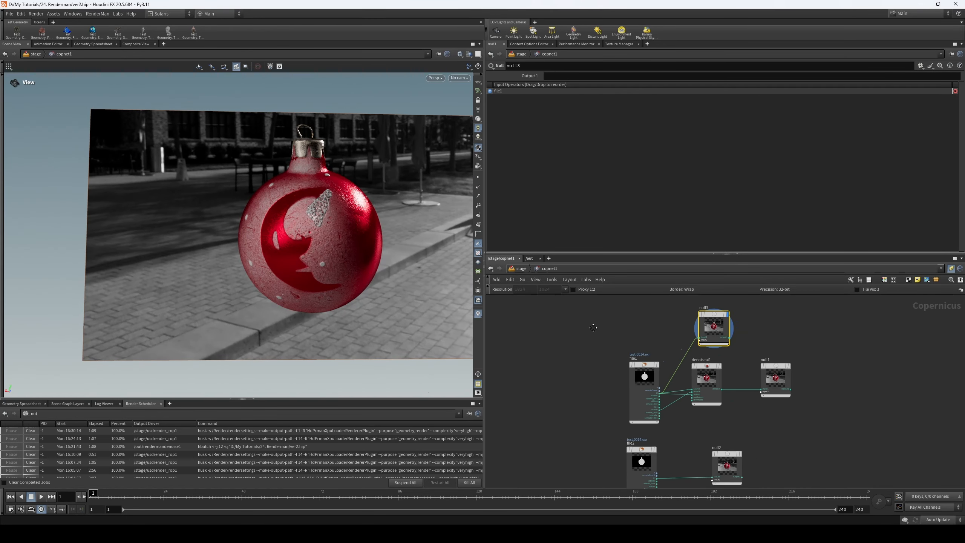
# - Load test.0001.exr from the render folder into file1, listing the sequence frames as separate files
pyautogui.click(637, 368)
pyautogui.click(951, 86)
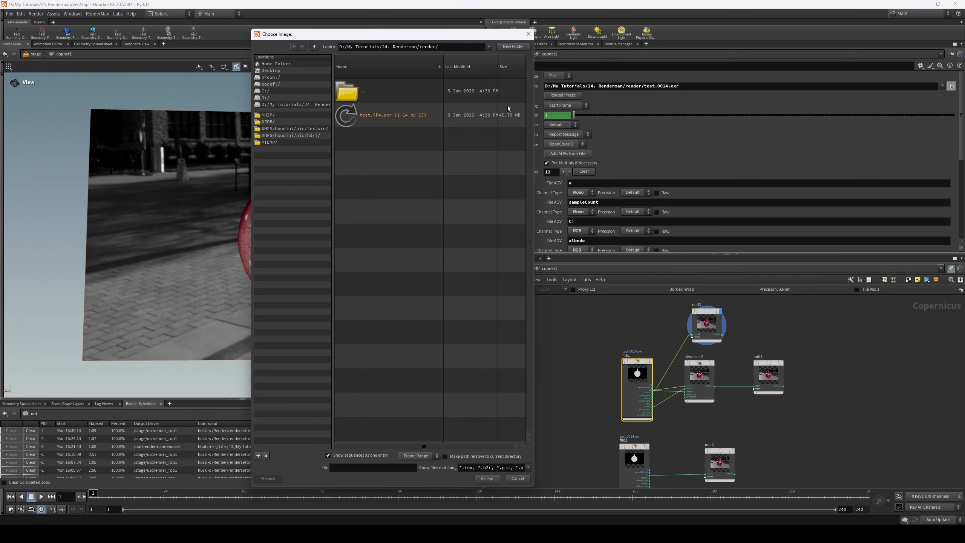
pyautogui.rightClick(411, 170)
pyautogui.click(412, 184)
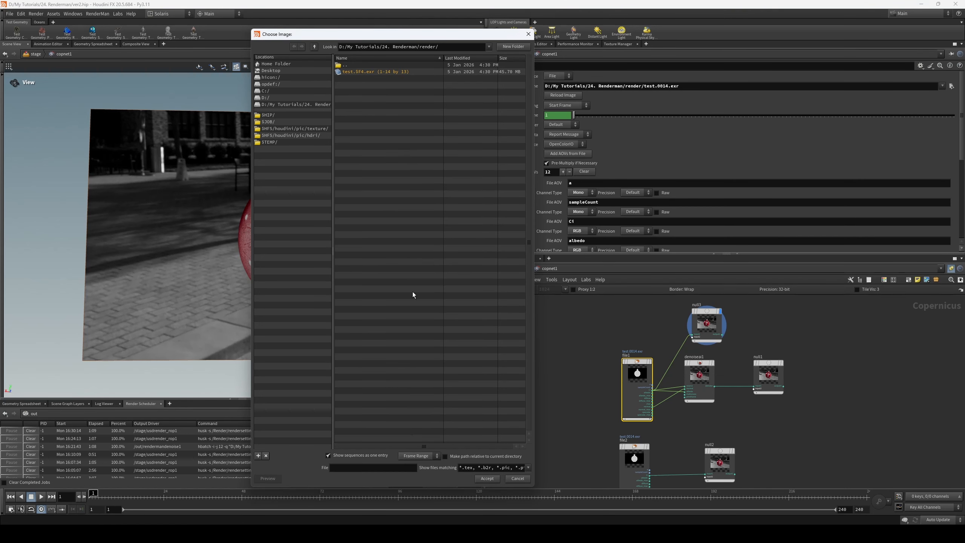
pyautogui.click(358, 458)
pyautogui.doubleClick(380, 71)
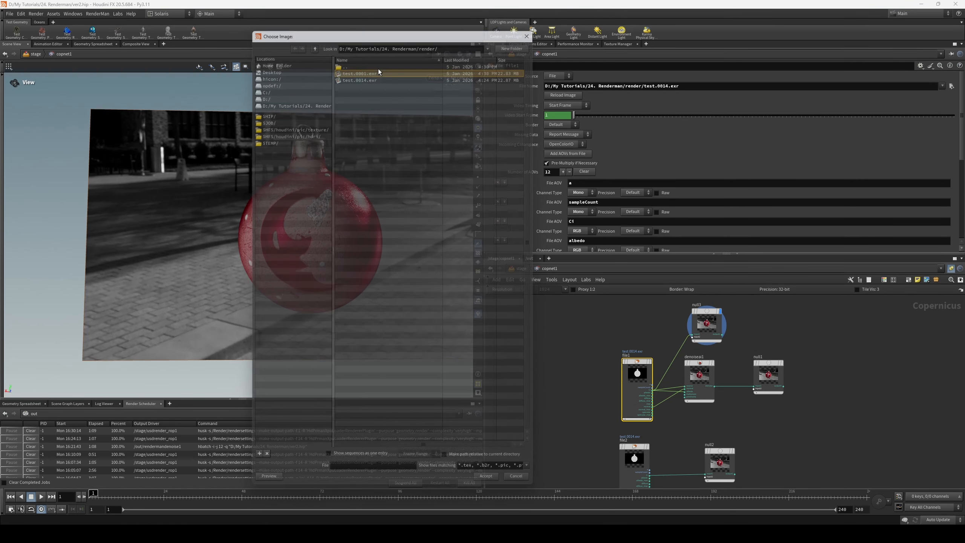
# - Examine the ornament render up close in the viewport and display the Denoise AI output at null1
pyautogui.moveTo(370, 218); pyautogui.dragTo(242, 223)
pyautogui.scroll(5, 228, 215)
pyautogui.scroll(3, 767, 308)
pyautogui.moveTo(683, 310); pyautogui.dragTo(672, 310)
pyautogui.scroll(2, 782, 389)
pyautogui.click(788, 386)
# - Load test.0001.exr from the render denoised folder into file2
pyautogui.scroll(-2, 246, 232)
pyautogui.moveTo(771, 458); pyautogui.dragTo(813, 267, button='middle')
pyautogui.click(602, 351)
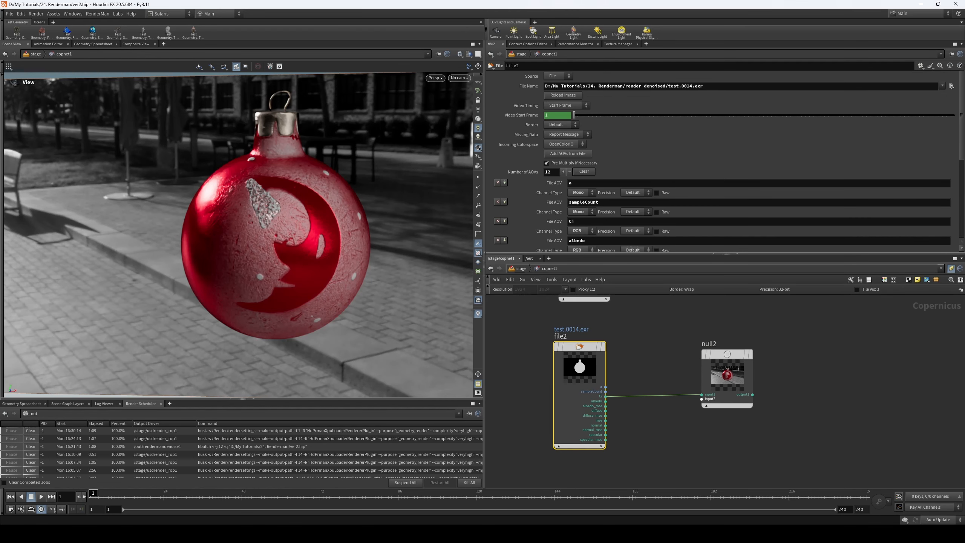
pyautogui.click(951, 86)
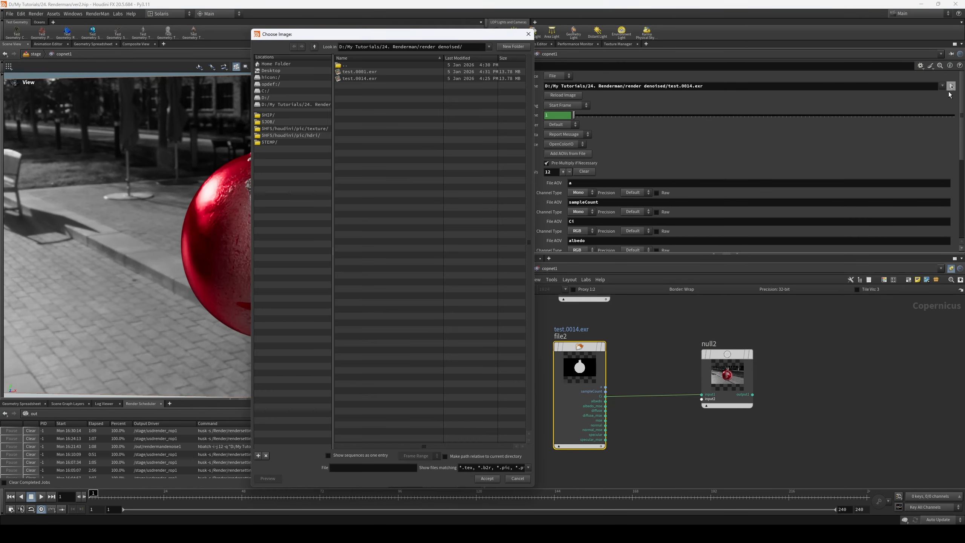
pyautogui.doubleClick(375, 73)
# - Browse from $HIP to the render denoised folder in file2's image chooser and accept
pyautogui.click(951, 86)
pyautogui.click(268, 115)
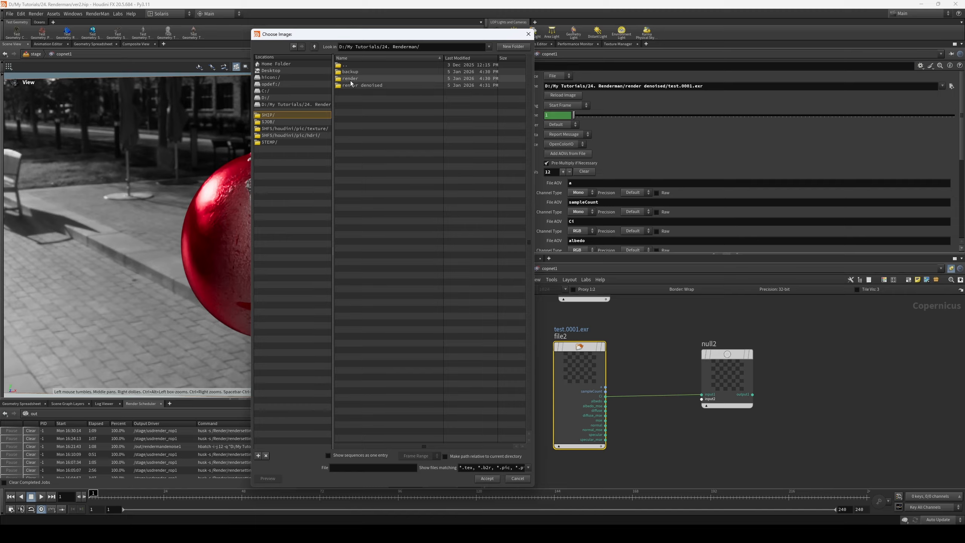
pyautogui.doubleClick(351, 85)
pyautogui.rightClick(368, 97)
pyautogui.click(384, 110)
pyautogui.click(385, 122)
pyautogui.click(487, 479)
# - Display null2 and examine the RenderMan-denoised ornament closely in the Composite View
pyautogui.click(751, 354)
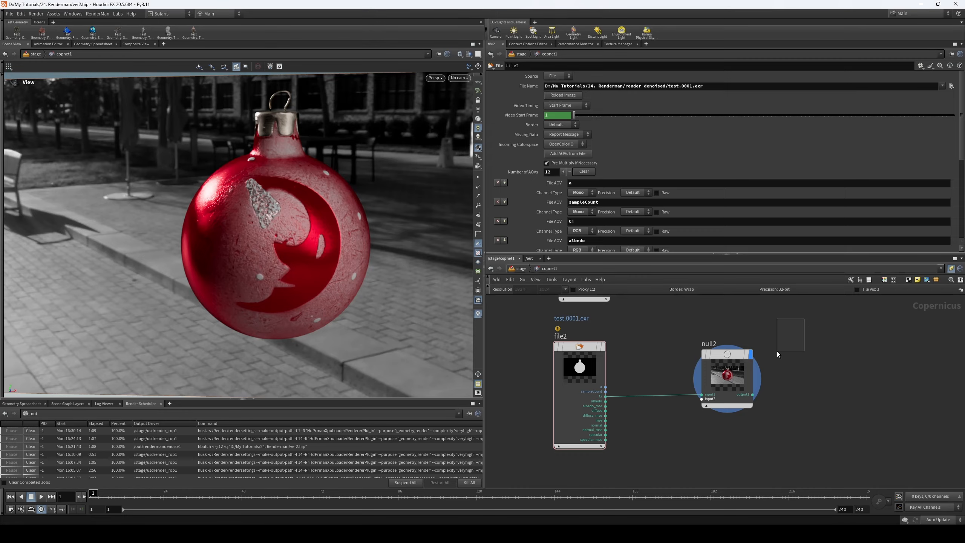
pyautogui.moveTo(183, 237); pyautogui.dragTo(236, 231)
pyautogui.moveTo(236, 231); pyautogui.dragTo(159, 85, button='right')
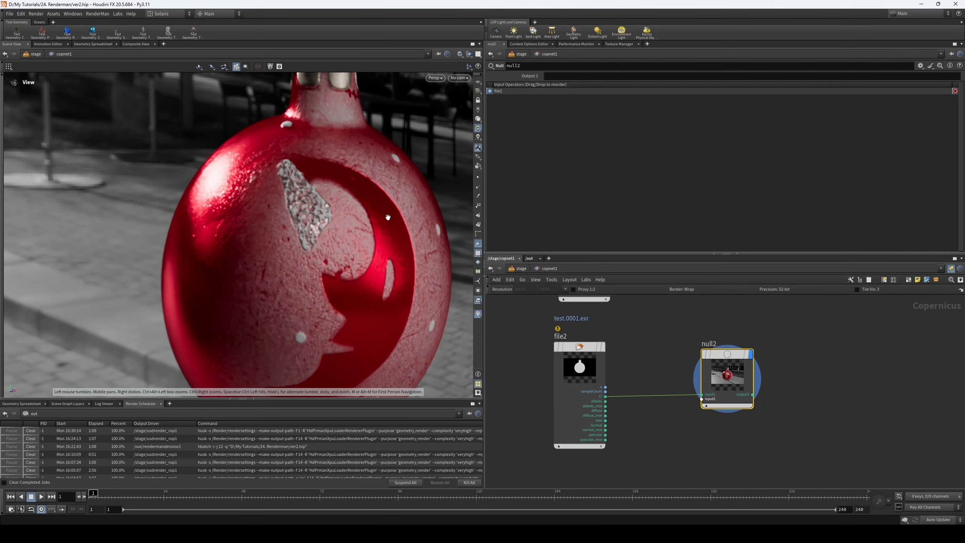
pyautogui.click(136, 44)
pyautogui.scroll(5, 205, 200)
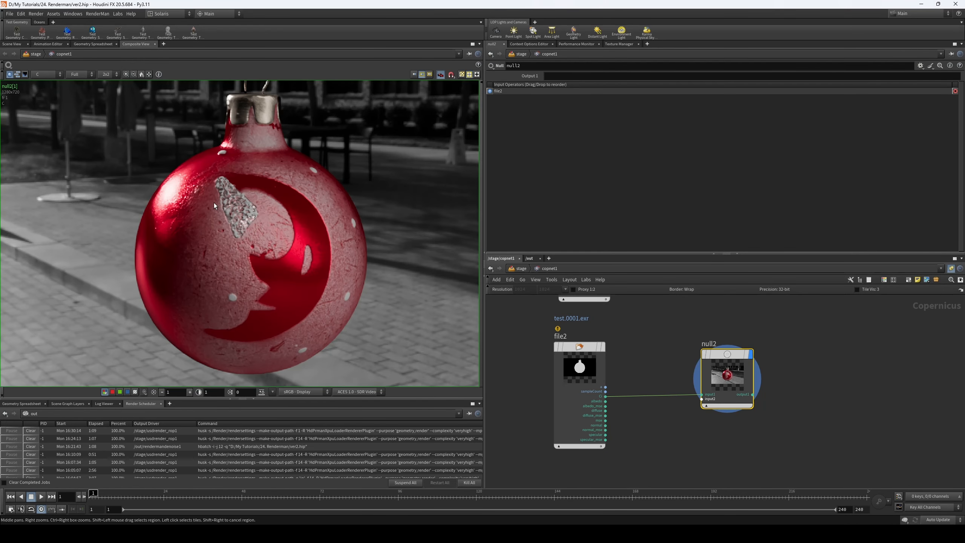
pyautogui.moveTo(204, 198); pyautogui.dragTo(209, 216, button='middle')
pyautogui.scroll(1, 207, 212)
# - Display the Denoise AI output at null1 and return to the RenderMan-denoised output at null2 for comparison
pyautogui.moveTo(767, 317); pyautogui.dragTo(750, 424, button='middle')
pyautogui.click(818, 310)
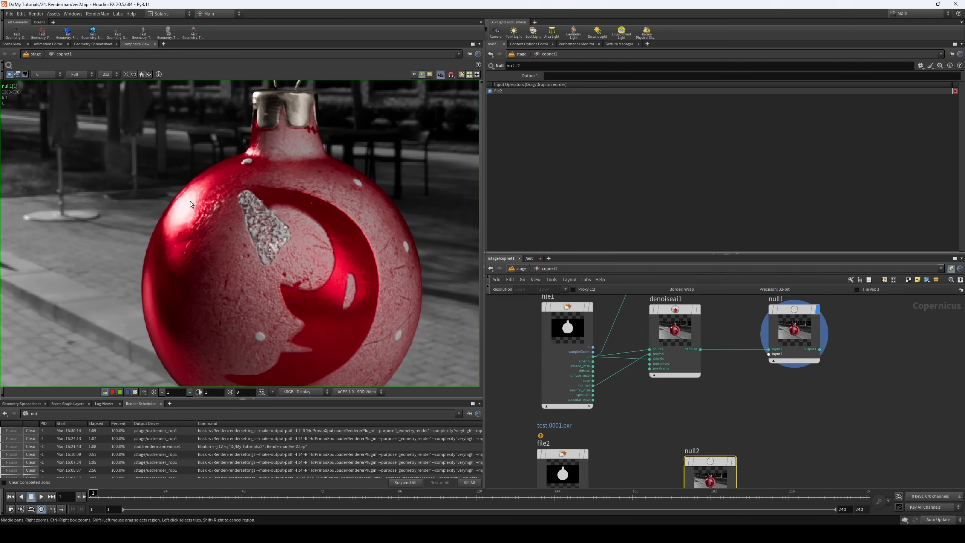
pyautogui.scroll(-4, 680, 341)
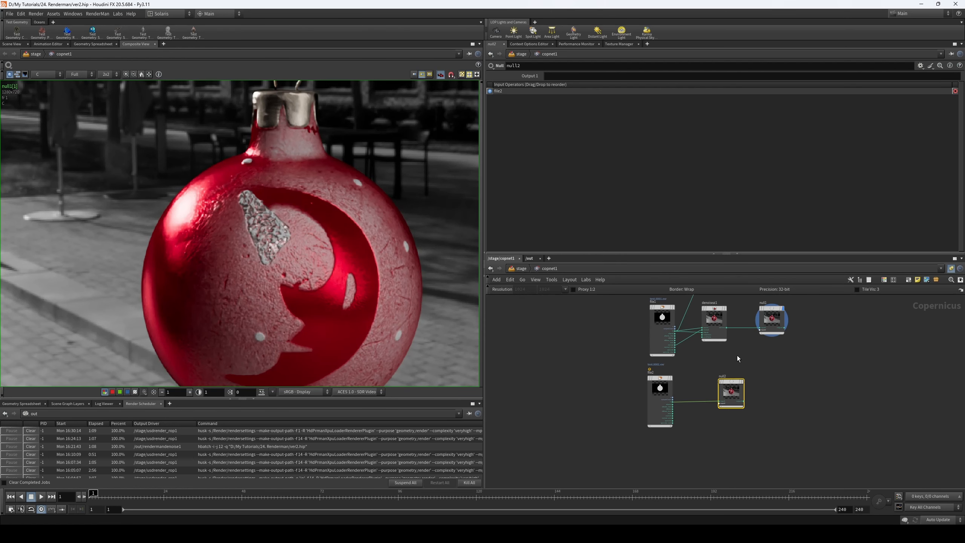
pyautogui.moveTo(621, 321); pyautogui.dragTo(818, 337)
pyautogui.scroll(5, 733, 386)
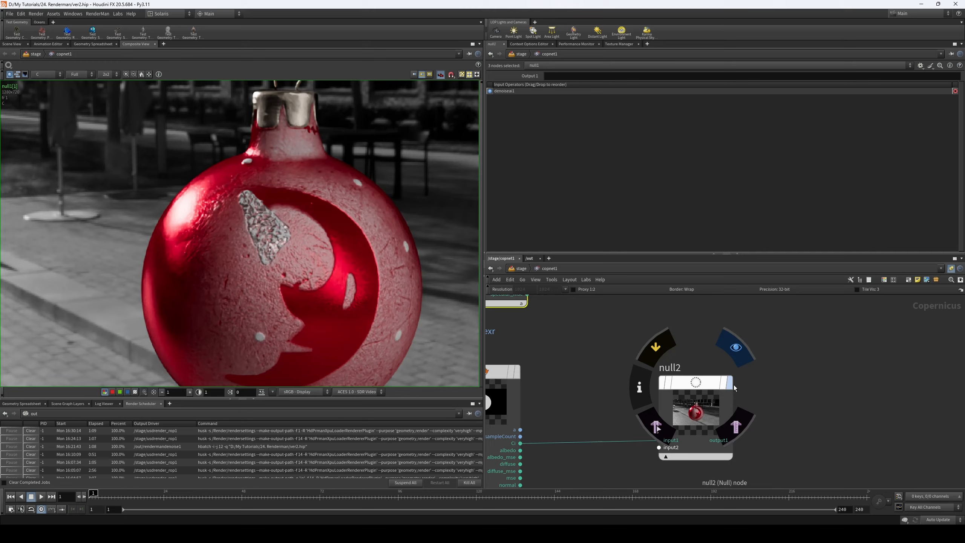
pyautogui.click(730, 383)
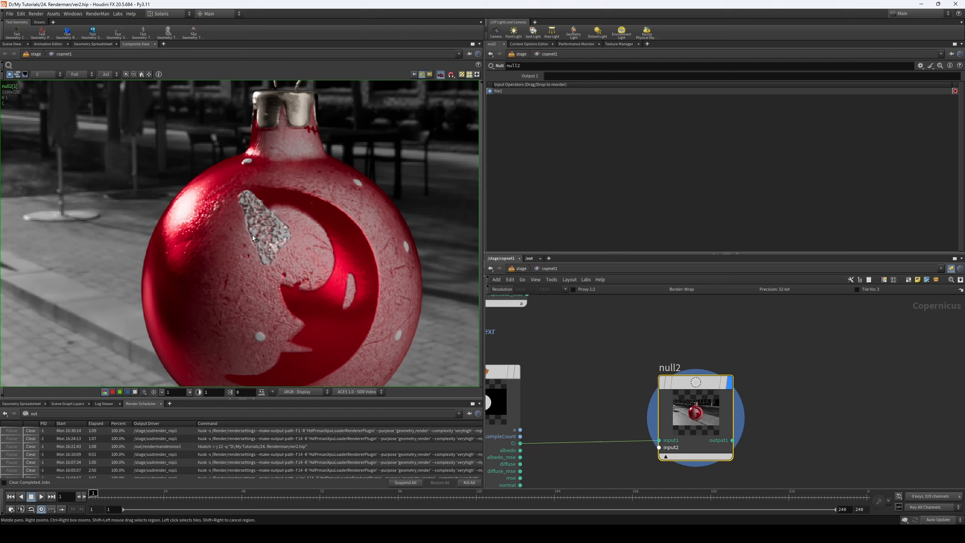
# - Examine null2's RenderMan-denoised ornament up close around the highlight and the silver patch
pyautogui.moveTo(251, 241); pyautogui.dragTo(219, 193, button='middle')
pyautogui.scroll(3, 277, 239)
pyautogui.moveTo(351, 197)
pyautogui.mouseDown(button='middle')
pyautogui.moveTo(370, 272)
pyautogui.moveTo(332, 376)
pyautogui.mouseUp(button='middle')
pyautogui.moveTo(319, 207); pyautogui.dragTo(336, 303, button='middle')
pyautogui.moveTo(186, 227); pyautogui.dragTo(294, 102, button='middle')
pyautogui.moveTo(778, 325); pyautogui.dragTo(758, 428, button='middle')
pyautogui.moveTo(803, 368); pyautogui.dragTo(773, 445, button='middle')
pyautogui.moveTo(803, 344)
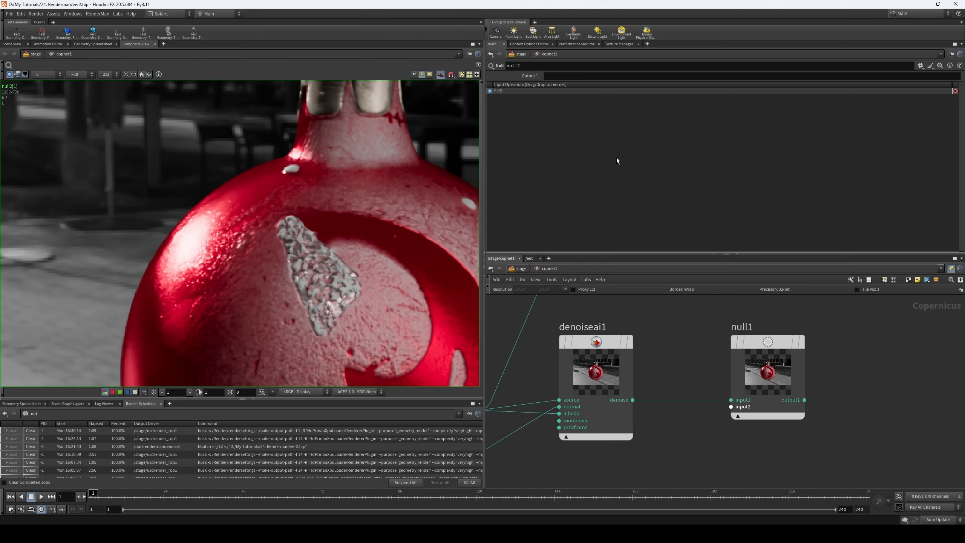
# - Switch the display from null2 to null1 and back to compare the ornament's upper half at close range
pyautogui.scroll(-3, 791, 355)
pyautogui.moveTo(761, 416); pyautogui.dragTo(762, 389, button='middle')
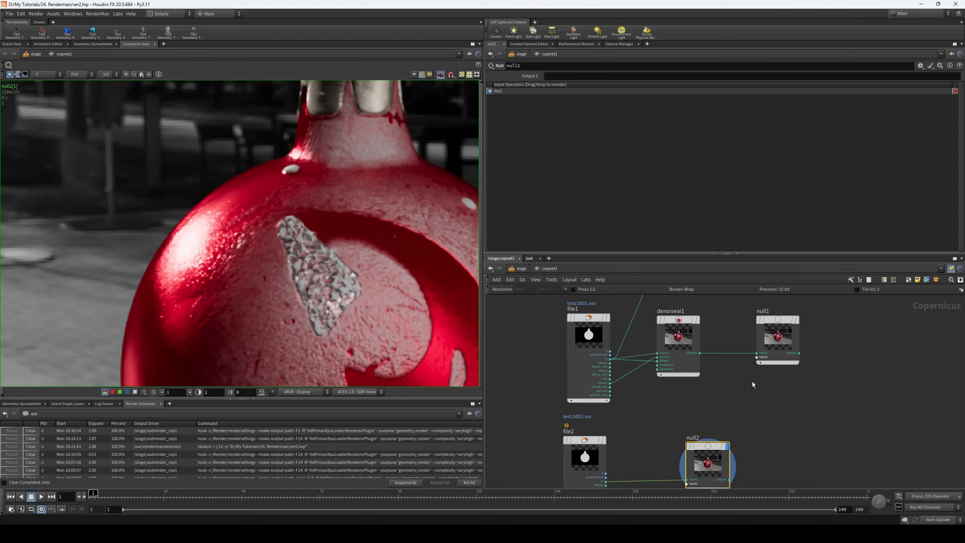
pyautogui.scroll(5, 797, 323)
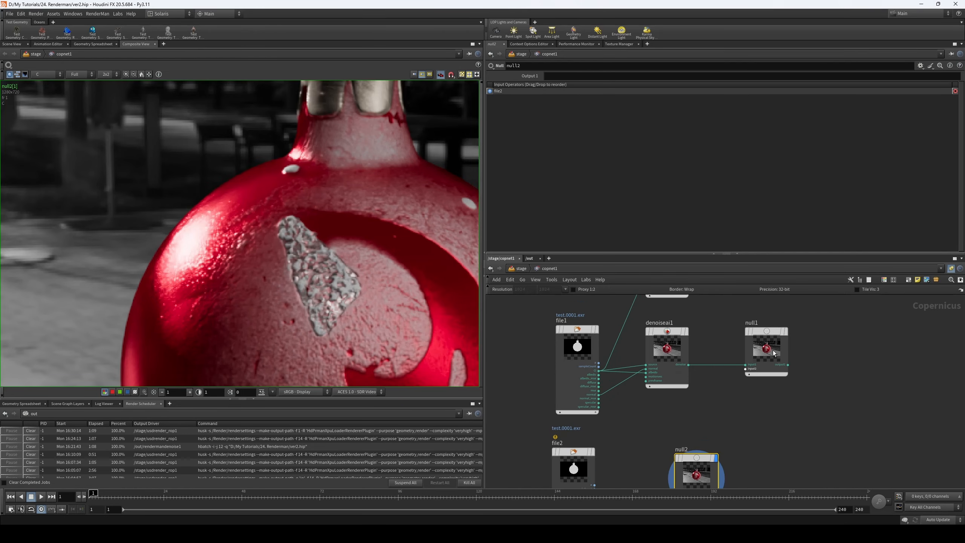
pyautogui.click(796, 323)
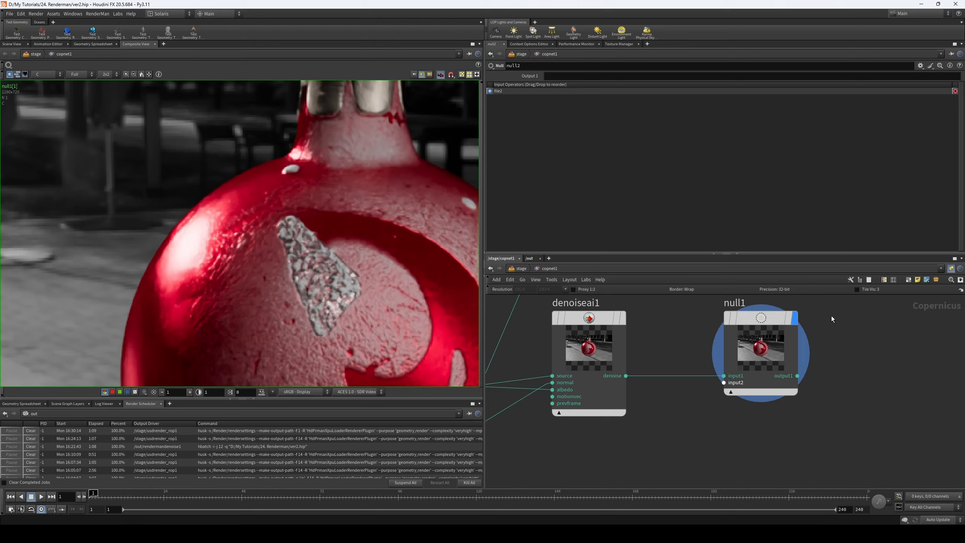
pyautogui.moveTo(697, 422); pyautogui.dragTo(705, 323, button='middle')
pyautogui.click(683, 437)
# - Reframe the image around the silver patch and crescent and alternate between the null1 and null2 outputs
pyautogui.scroll(-4, 260, 254)
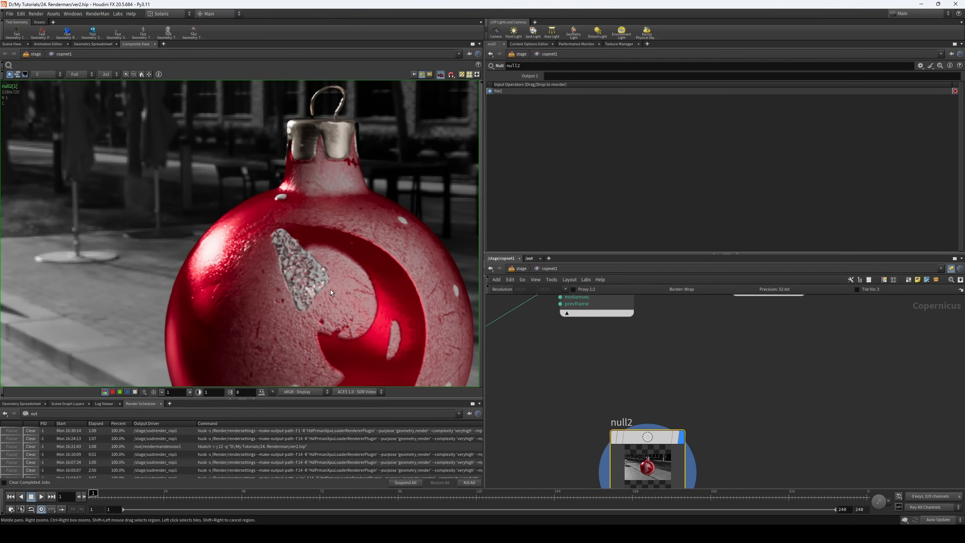
pyautogui.moveTo(354, 288); pyautogui.dragTo(313, 235, button='middle')
pyautogui.scroll(1, 313, 235)
pyautogui.scroll(-2, 312, 235)
pyautogui.scroll(3, 272, 257)
pyautogui.moveTo(778, 300); pyautogui.dragTo(733, 409, button='middle')
pyautogui.click(750, 332)
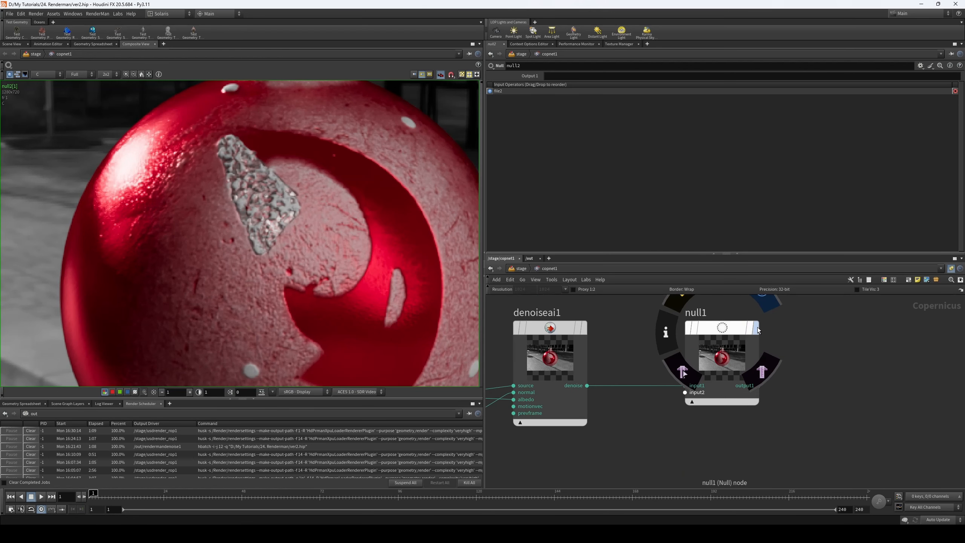
pyautogui.moveTo(678, 459); pyautogui.dragTo(668, 395, button='middle')
pyautogui.click(667, 392)
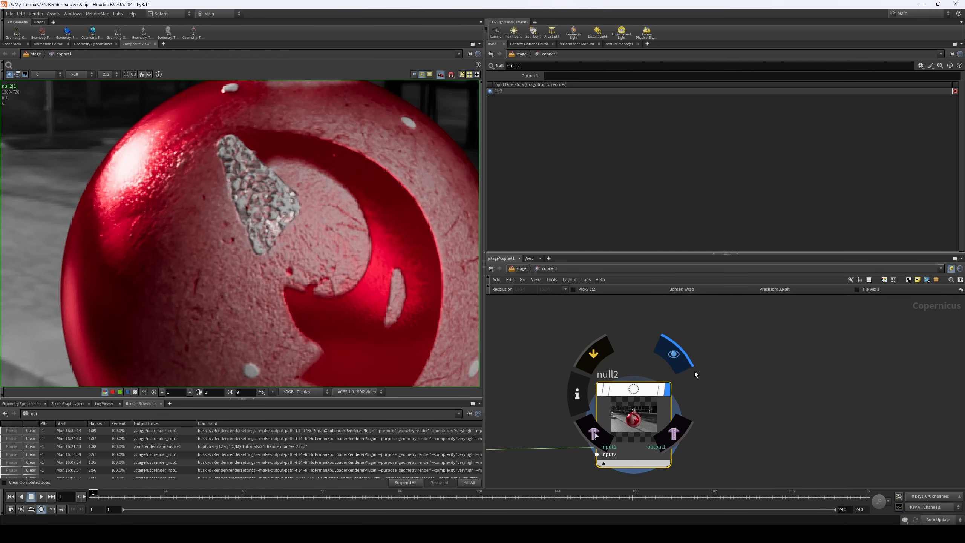
# - Compare null1 with null2 over the ornament's crescent, finishing with a wider look at null2's image
pyautogui.moveTo(770, 283); pyautogui.dragTo(780, 347, button='middle')
pyautogui.click(742, 313)
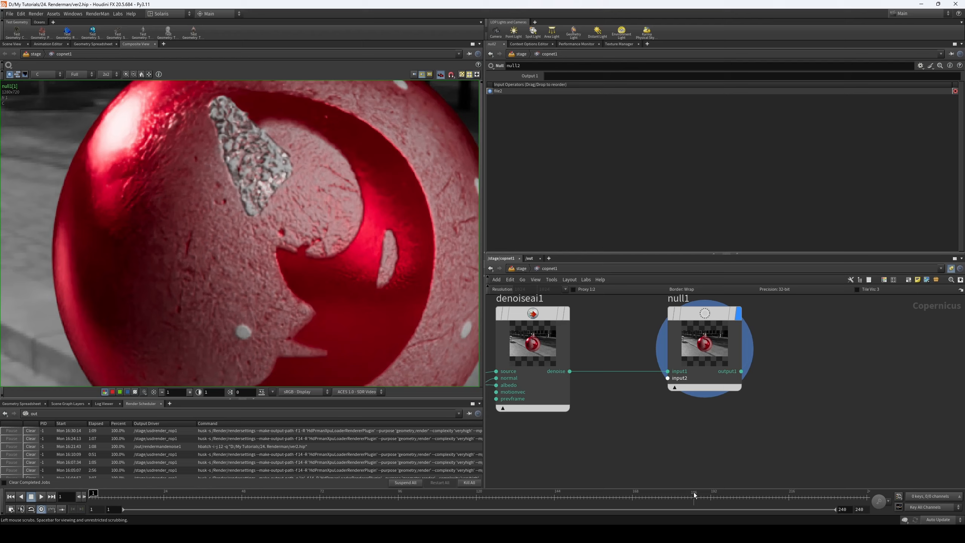
pyautogui.moveTo(663, 432); pyautogui.dragTo(671, 355, button='middle')
pyautogui.click(625, 460)
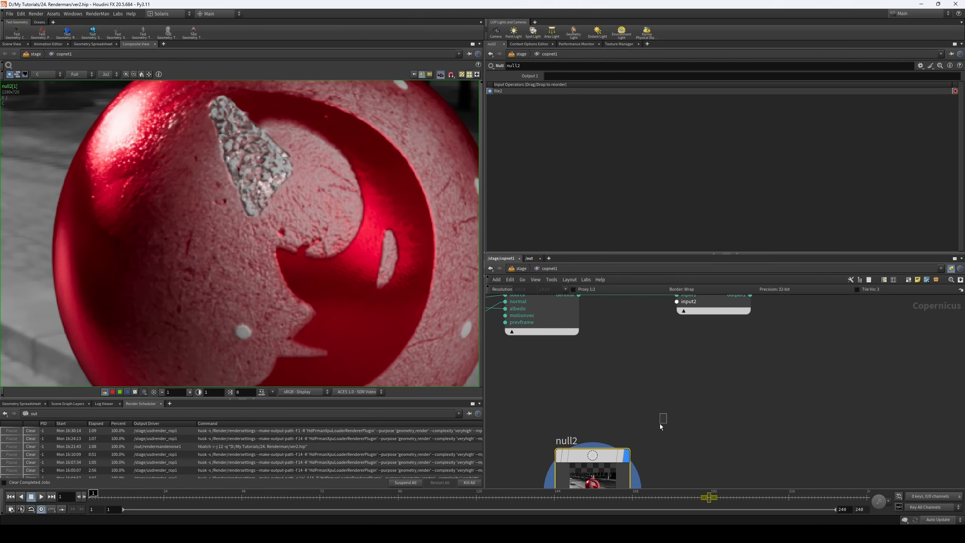
pyautogui.moveTo(392, 239); pyautogui.dragTo(330, 326, button='middle')
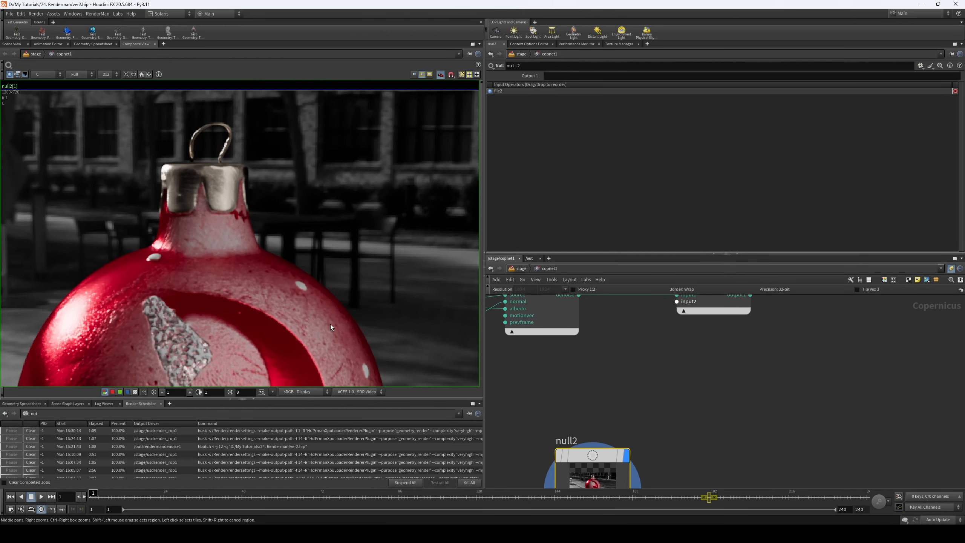
pyautogui.scroll(-3, 268, 237)
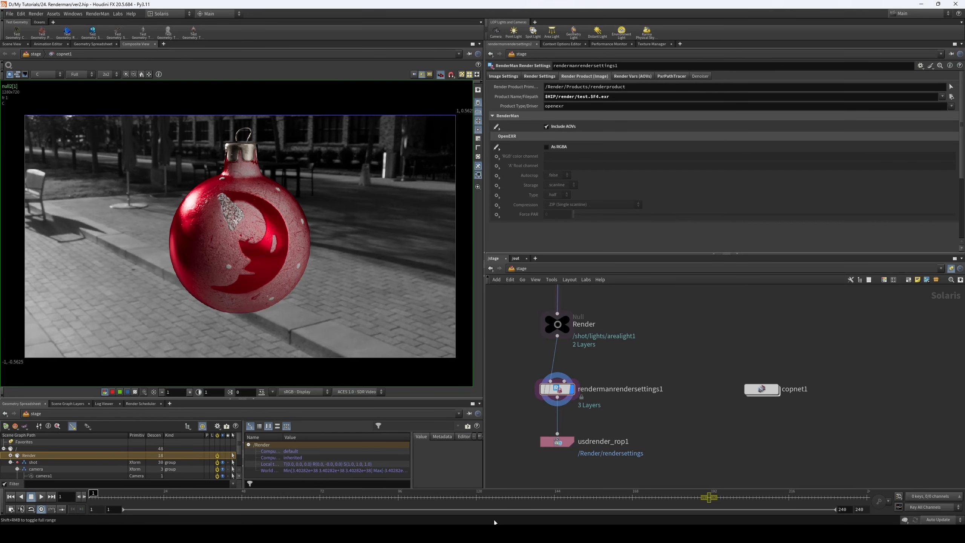
# - Switch to File Explorer, open the bin folder of Pixar's RenderManProServer-27.1 and launch the denoise application
pyautogui.click(475, 533)
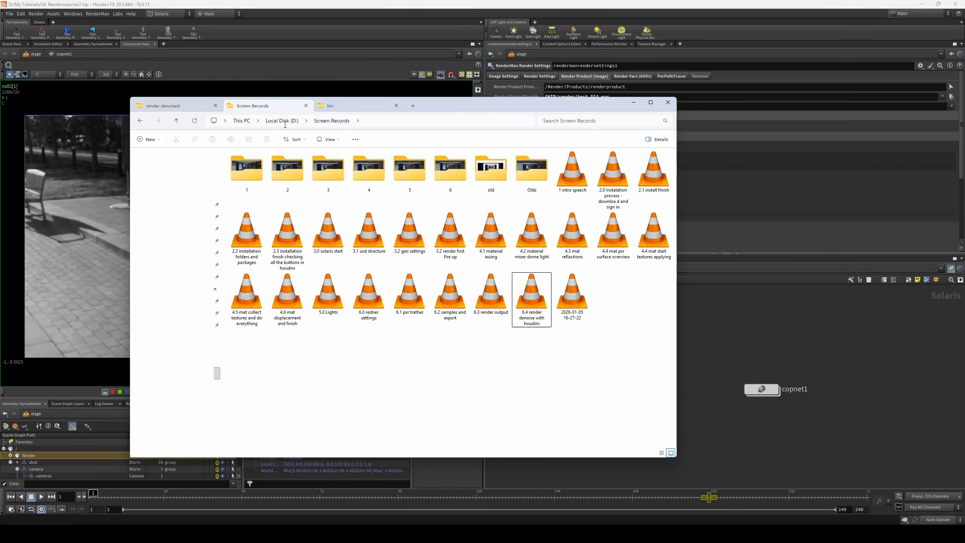
pyautogui.click(329, 105)
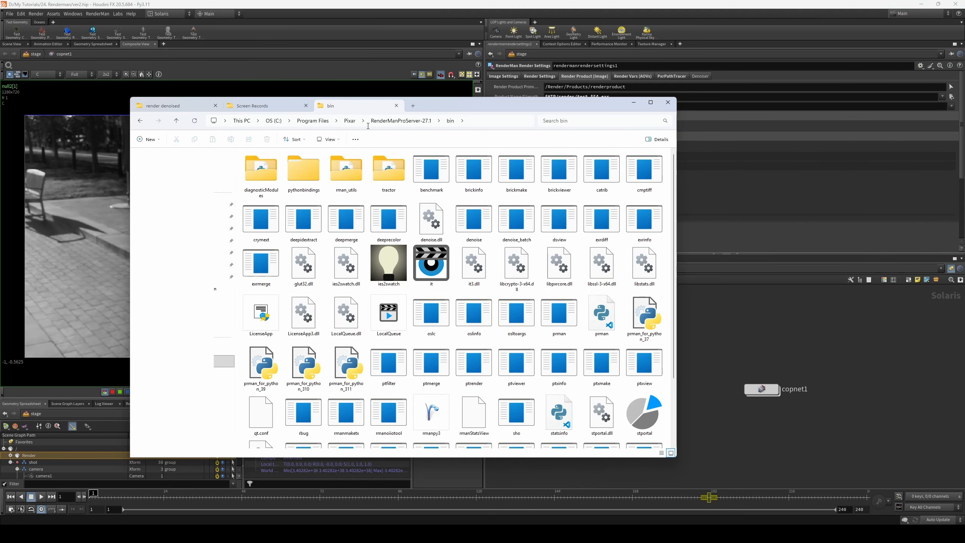
pyautogui.click(349, 120)
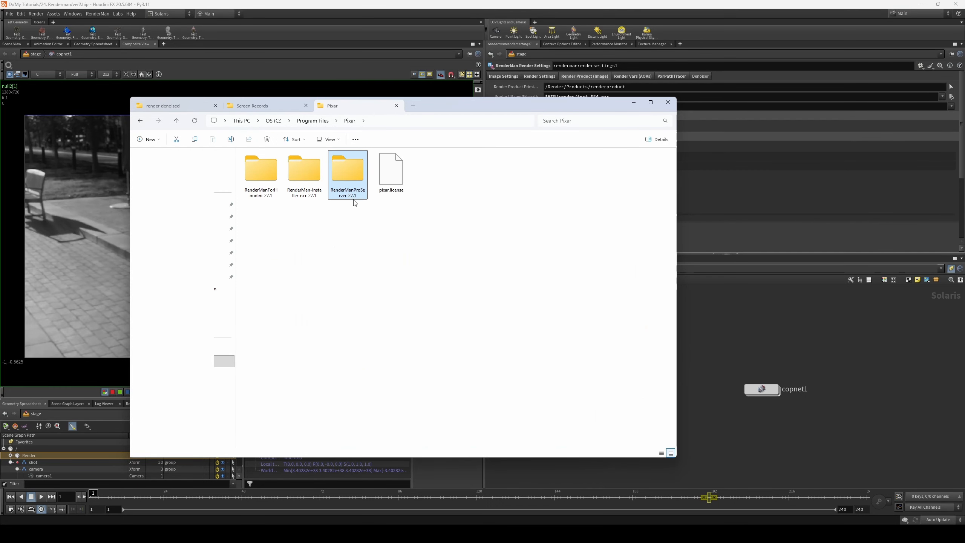
pyautogui.doubleClick(353, 176)
pyautogui.click(265, 172)
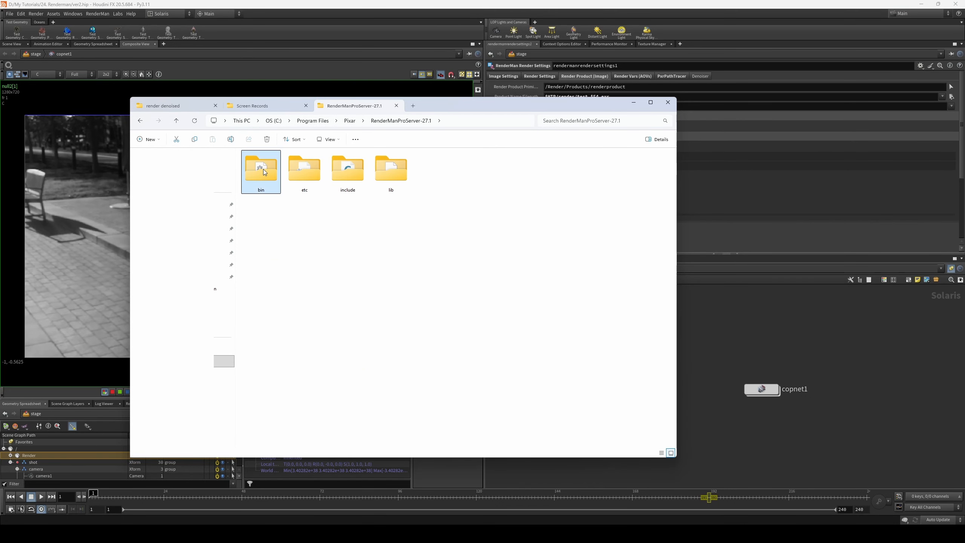
pyautogui.doubleClick(264, 172)
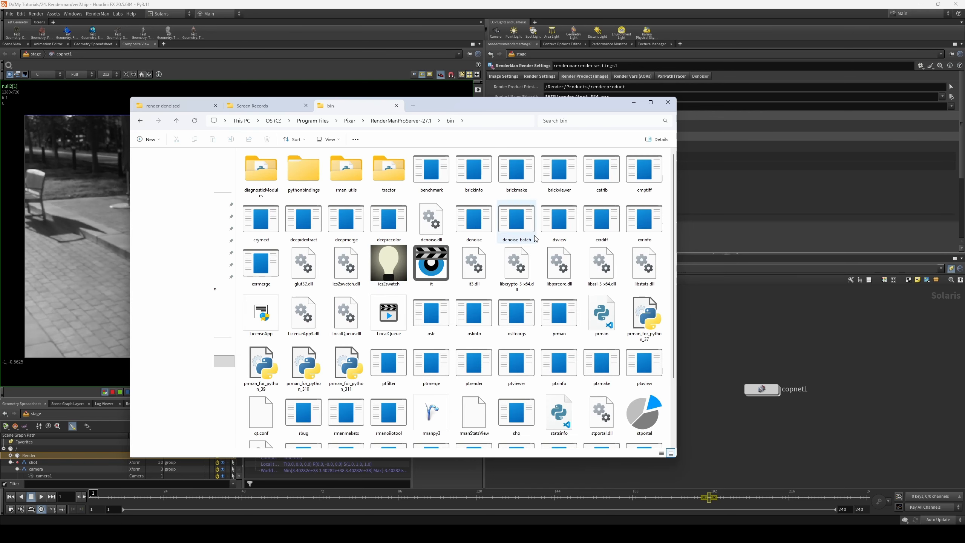
pyautogui.doubleClick(474, 222)
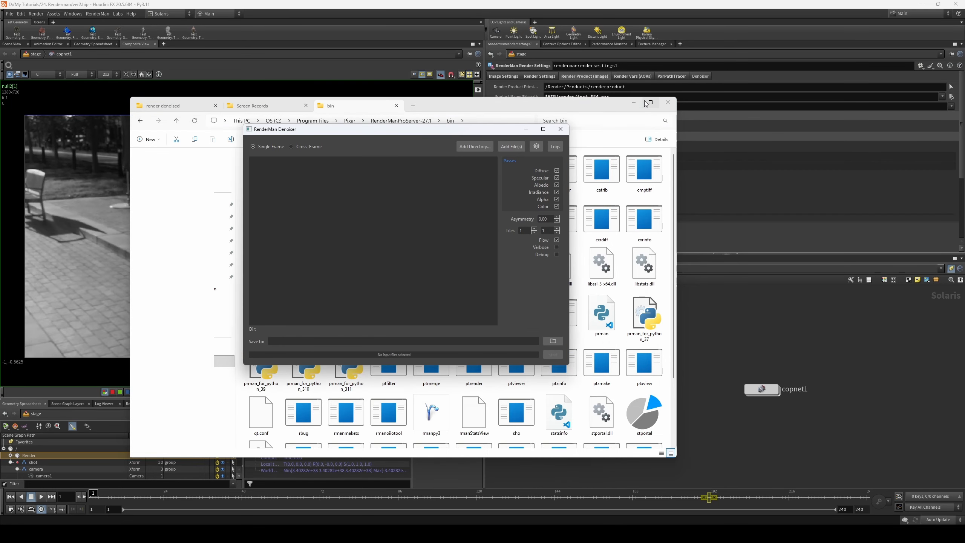
# - Minimize File Explorer, look at the RenderMan Denoiser's Cross-Frame and Single Frame modes, and close the denoiser
pyautogui.click(633, 103)
pyautogui.moveTo(465, 129); pyautogui.dragTo(454, 127)
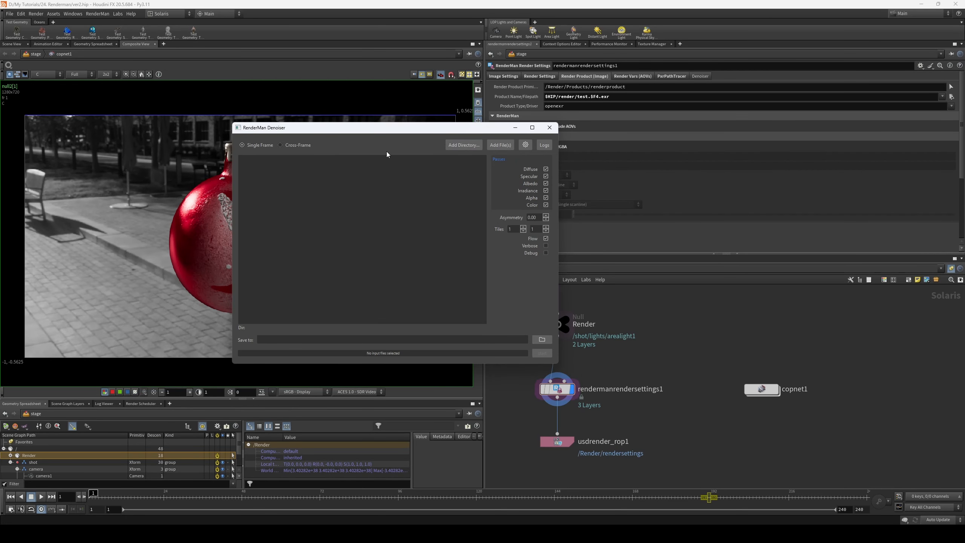
pyautogui.click(290, 147)
pyautogui.click(257, 148)
pyautogui.moveTo(664, 362); pyautogui.dragTo(676, 362, button='middle')
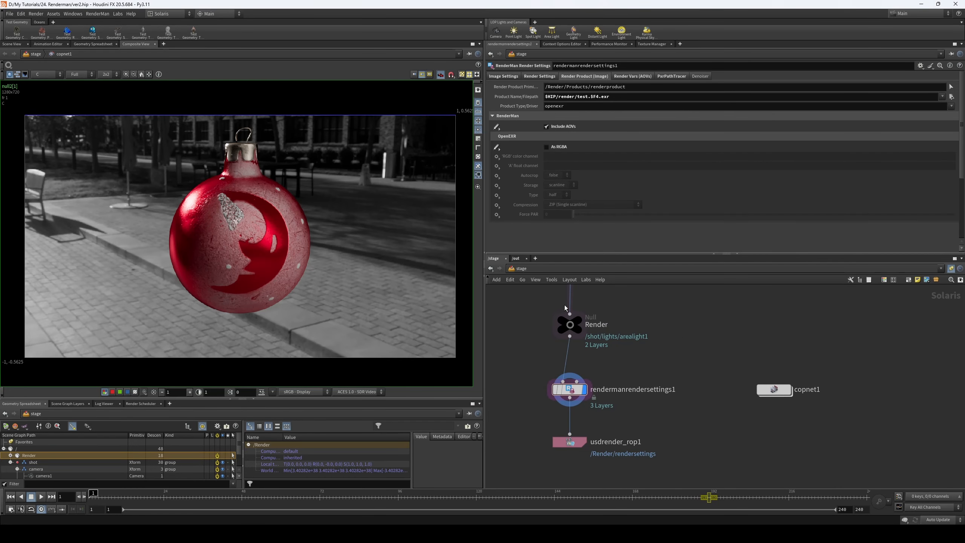
# - Review the fetch1 and rendermandenoise1 nodes in the out network and the denoise executable in the RenderMan bin folder
pyautogui.click(518, 259)
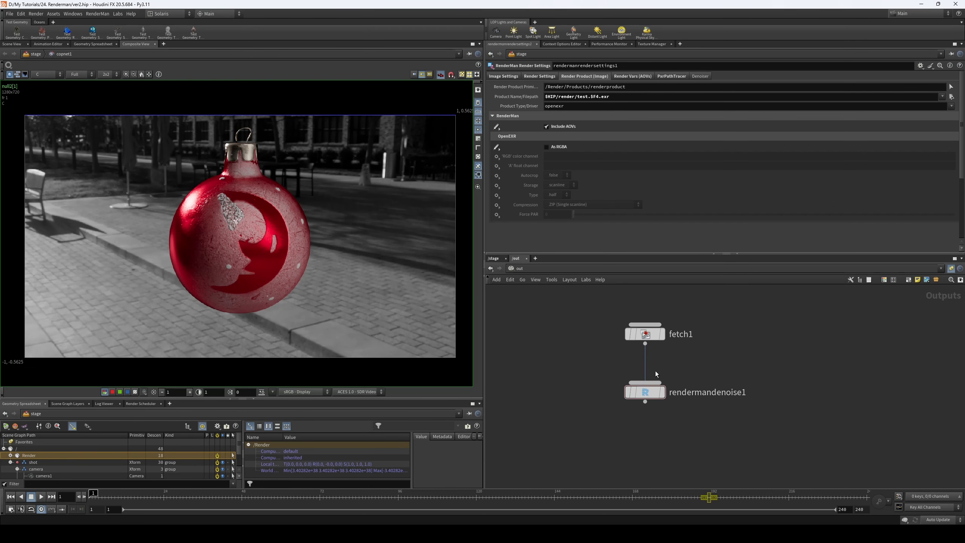
pyautogui.moveTo(654, 373); pyautogui.dragTo(659, 371, button='middle')
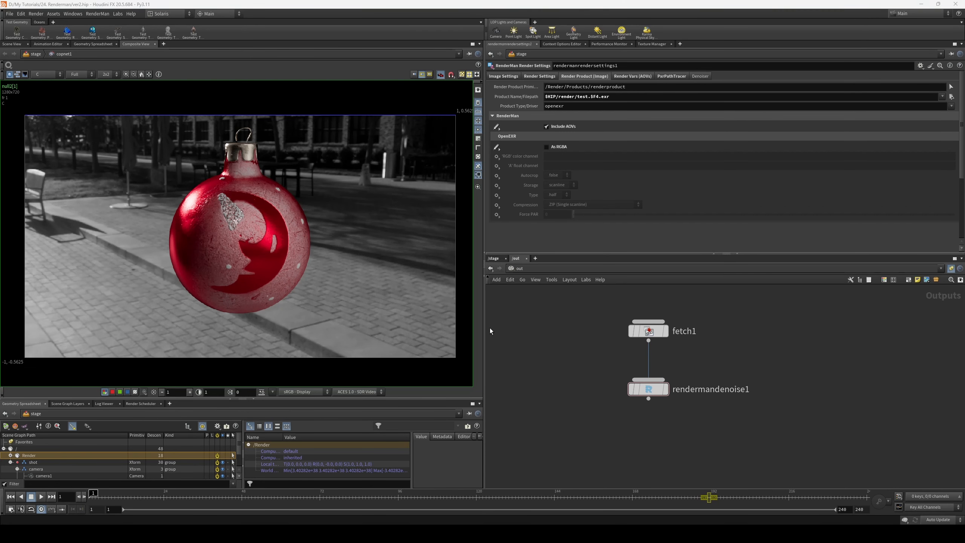
pyautogui.click(415, 533)
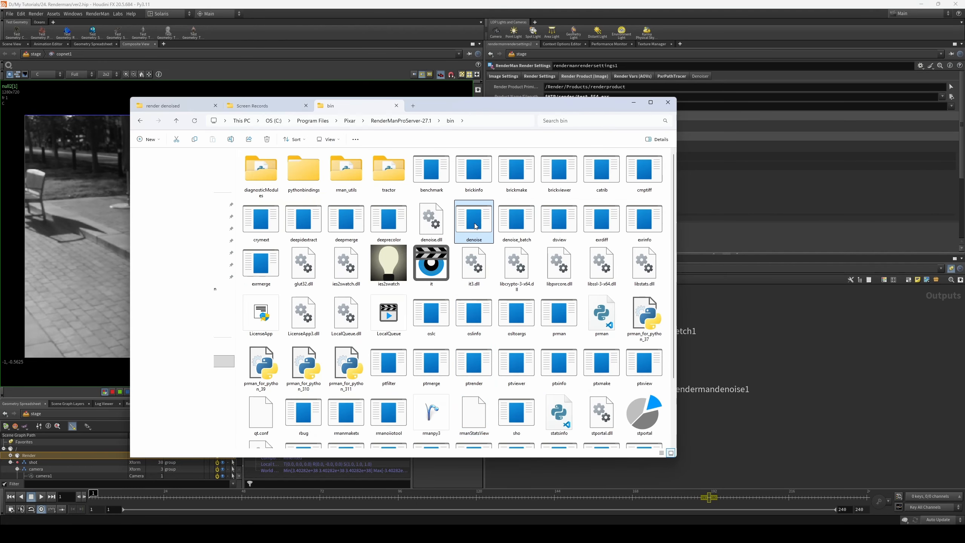
pyautogui.click(633, 102)
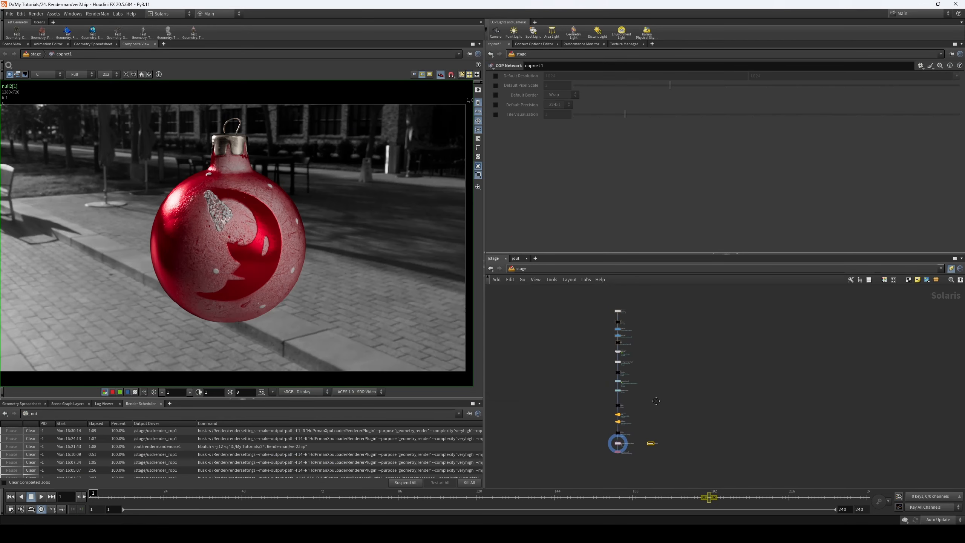
# - Look through the stage's scene graph, log, scene graph layers and render scheduler information
pyautogui.scroll(1, 653, 376)
pyautogui.scroll(-1, 651, 375)
pyautogui.moveTo(651, 375); pyautogui.dragTo(632, 381, button='middle')
pyautogui.scroll(-2, 633, 381)
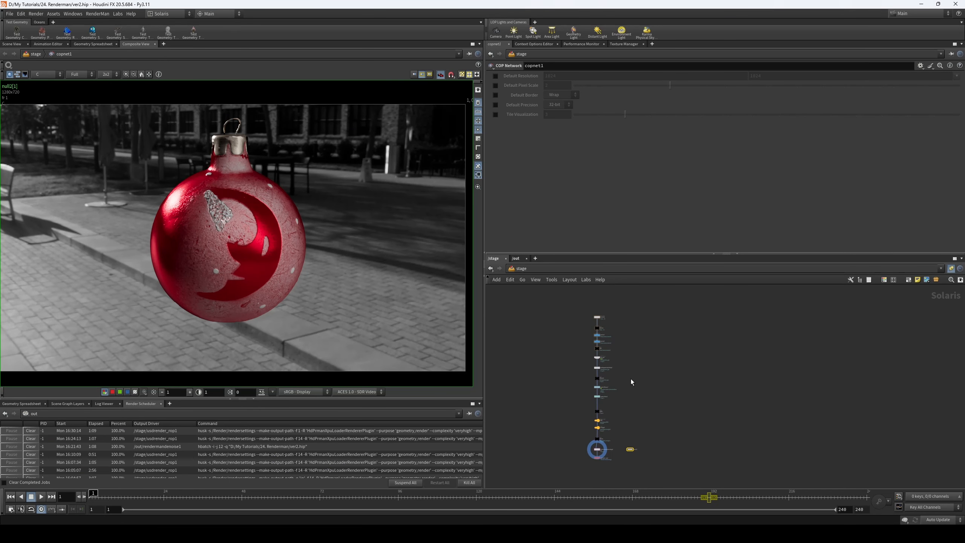
pyautogui.moveTo(595, 387)
pyautogui.click(28, 404)
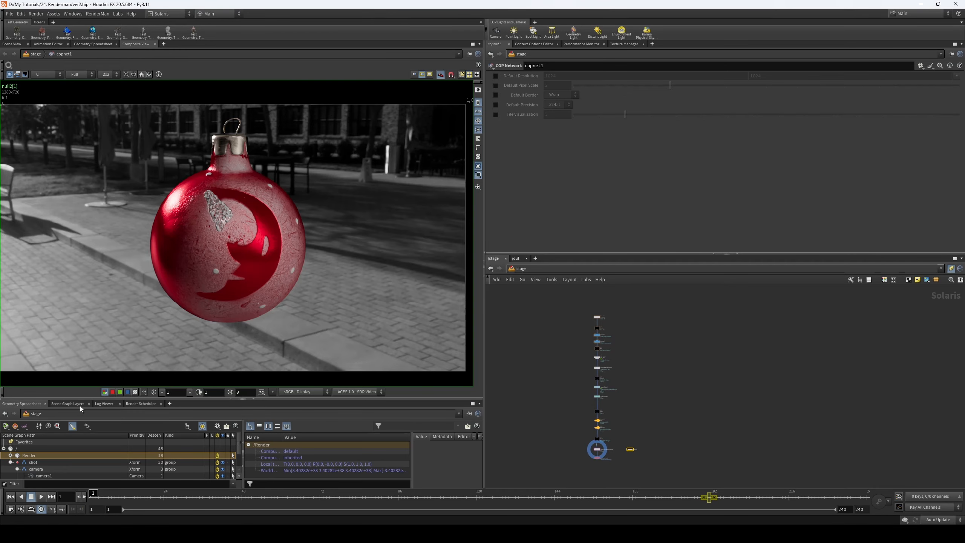
pyautogui.click(108, 403)
pyautogui.click(68, 404)
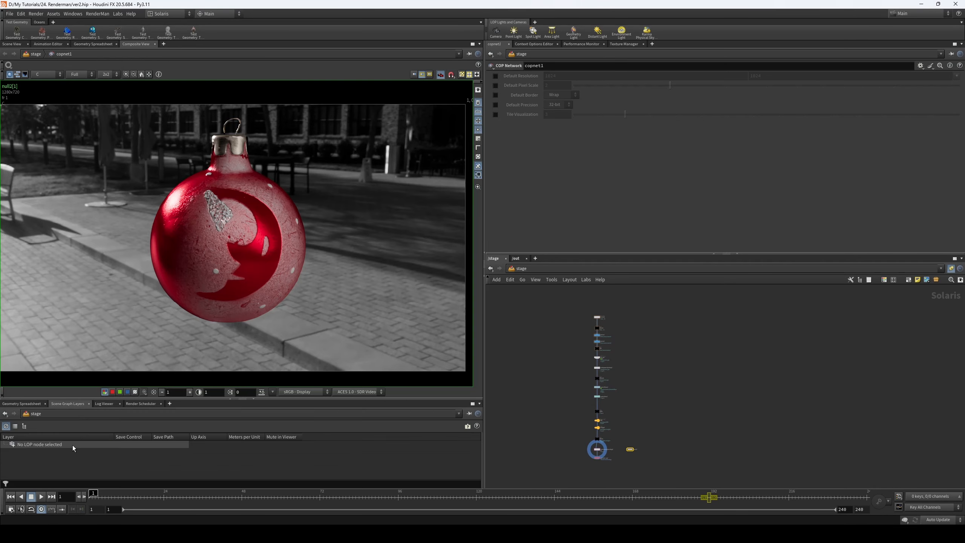
pyautogui.click(134, 405)
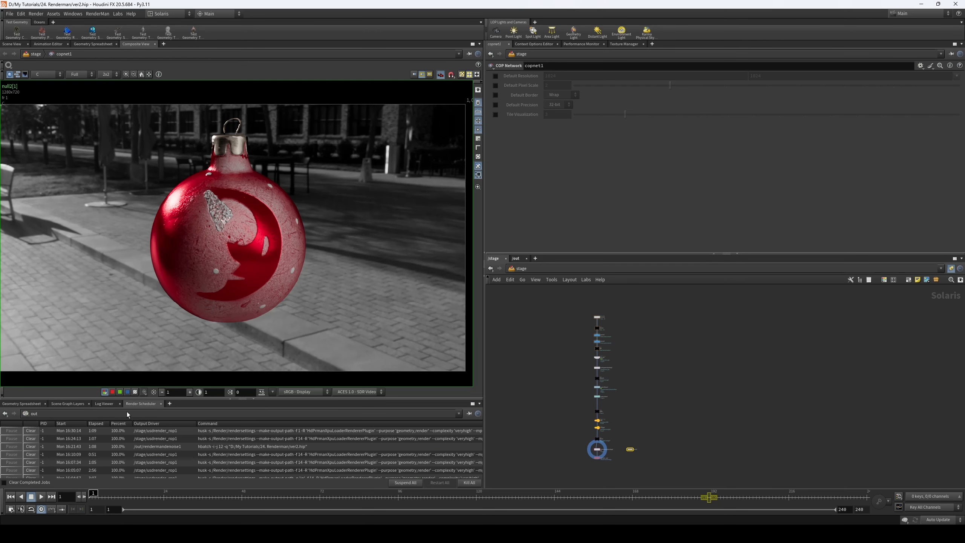
pyautogui.click(34, 404)
# - Review the Solaris node chain through its materials and lights down to the render settings and USD render node
pyautogui.scroll(2, 632, 414)
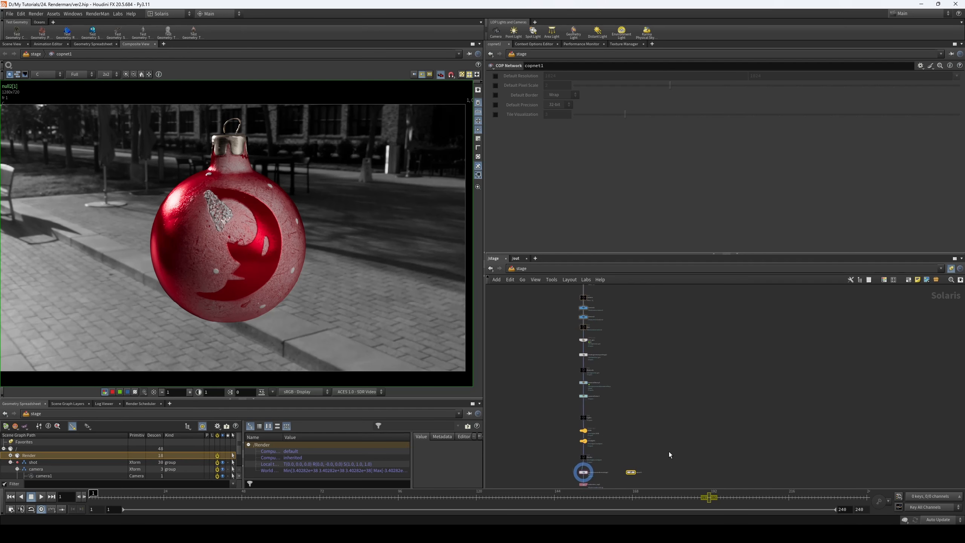
pyautogui.scroll(-1, 657, 429)
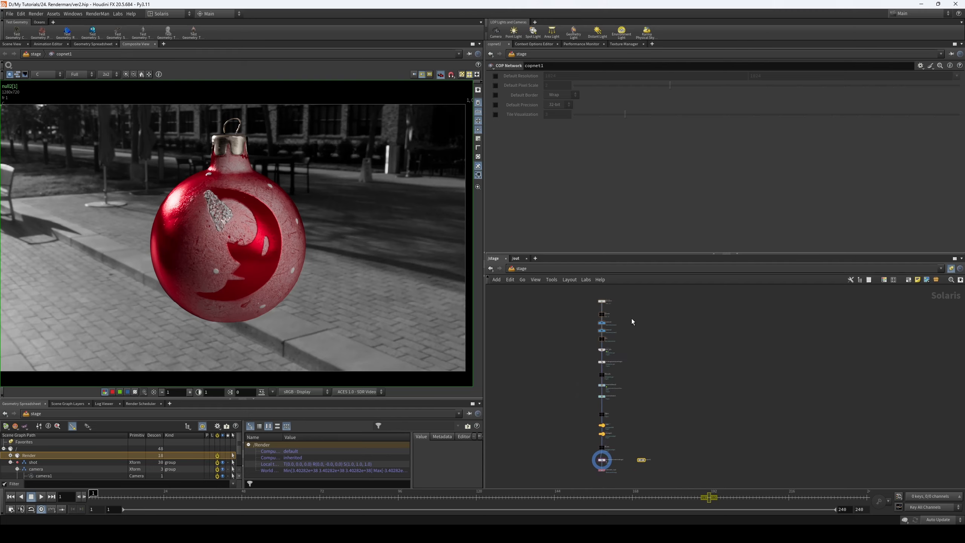
pyautogui.scroll(2, 584, 322)
pyautogui.moveTo(566, 434)
pyautogui.mouseDown(button='middle')
pyautogui.moveTo(565, 371)
pyautogui.moveTo(547, 390)
pyautogui.mouseUp(button='middle')
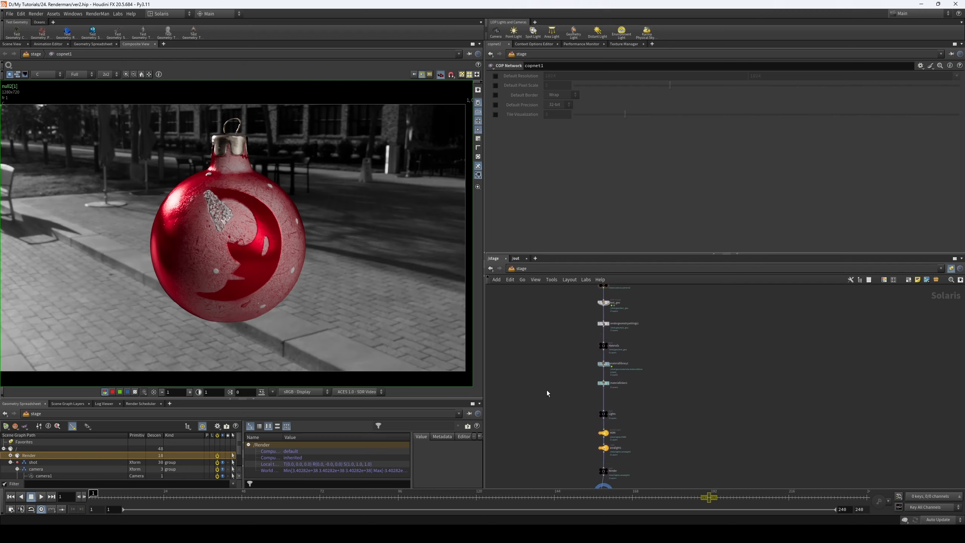
pyautogui.moveTo(569, 353)
pyautogui.mouseDown(button='middle')
pyautogui.moveTo(570, 375)
pyautogui.moveTo(577, 329)
pyautogui.moveTo(553, 351)
pyautogui.moveTo(549, 381)
pyautogui.mouseUp(button='middle')
pyautogui.moveTo(682, 374); pyautogui.dragTo(680, 323, button='middle')
pyautogui.moveTo(701, 378); pyautogui.dragTo(702, 375, button='middle')
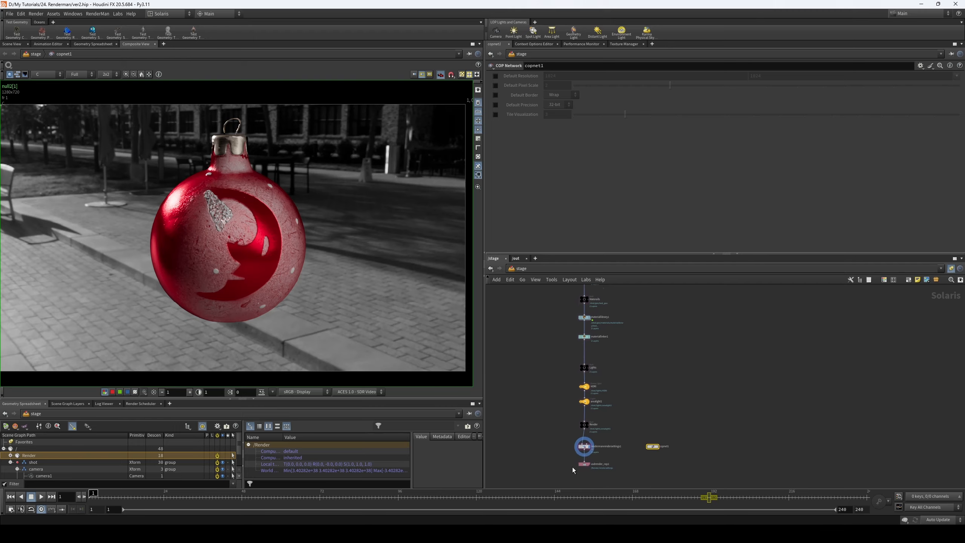
# - Select the rendermanrendersettings1 node and review its sampling settings and render product image options
pyautogui.scroll(6, 633, 437)
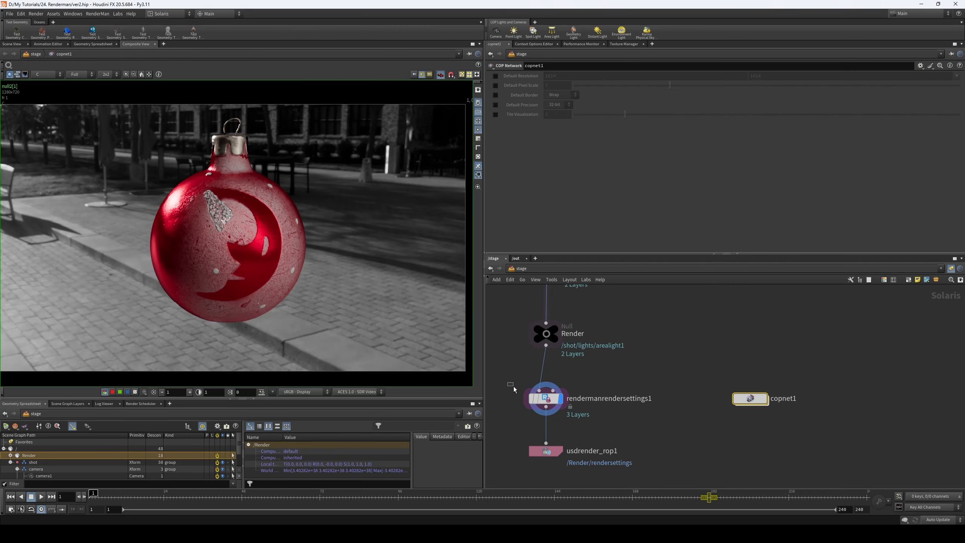
pyautogui.click(545, 398)
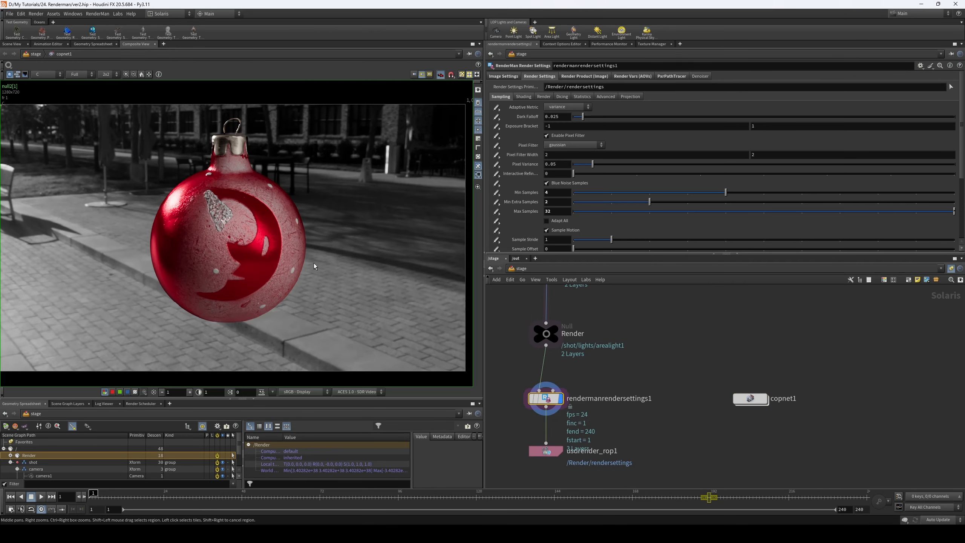
pyautogui.moveTo(674, 366); pyautogui.dragTo(686, 357, button='middle')
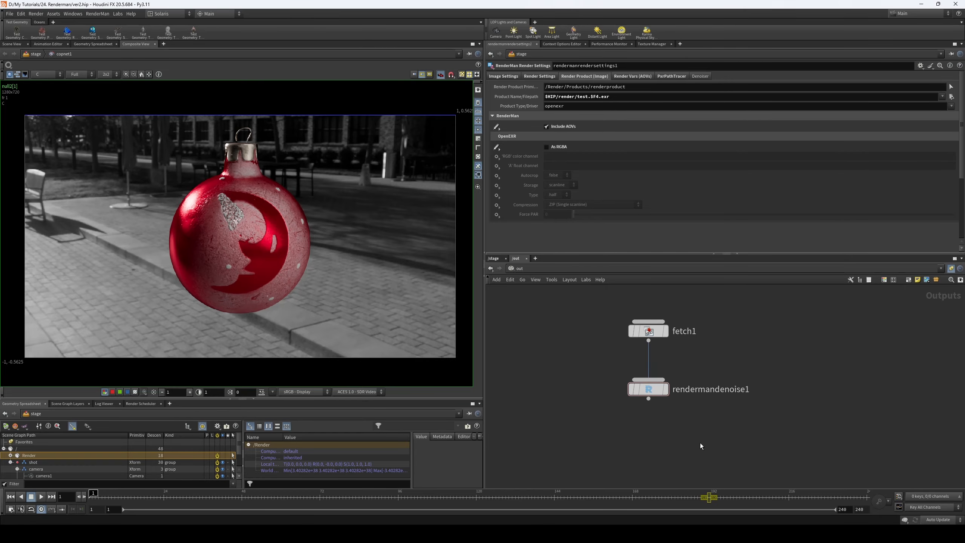
# - Look over the fetch and denoise nodes in the out network and the upper stage chain from structure to the cameras
pyautogui.moveTo(698, 418); pyautogui.dragTo(696, 423, button='middle')
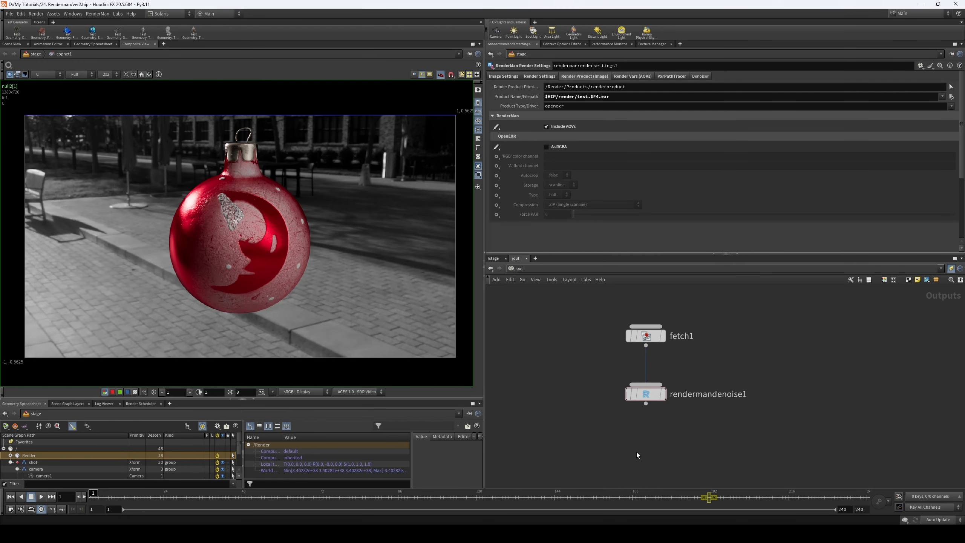
pyautogui.moveTo(497, 420); pyautogui.dragTo(515, 404, button='middle')
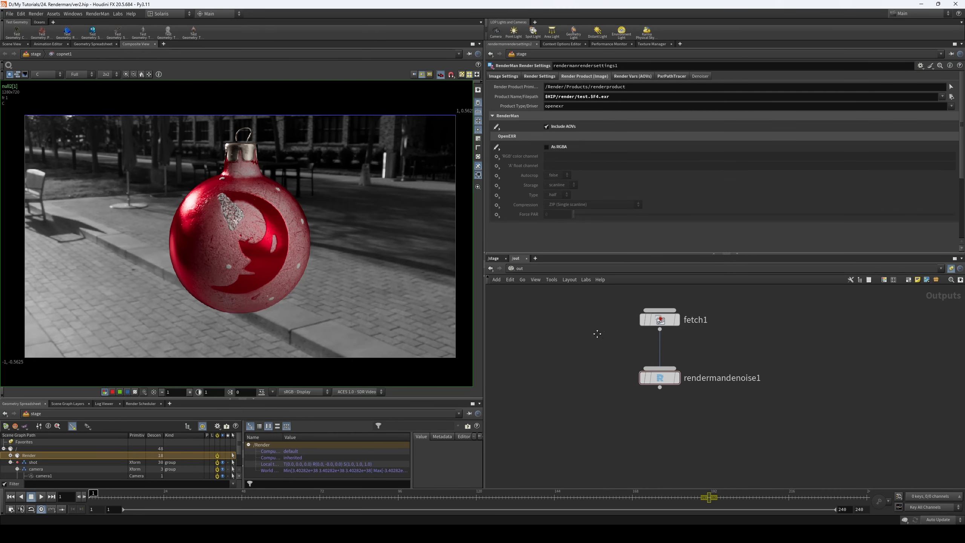
pyautogui.moveTo(598, 334); pyautogui.dragTo(588, 362, button='middle')
pyautogui.scroll(-2, 578, 367)
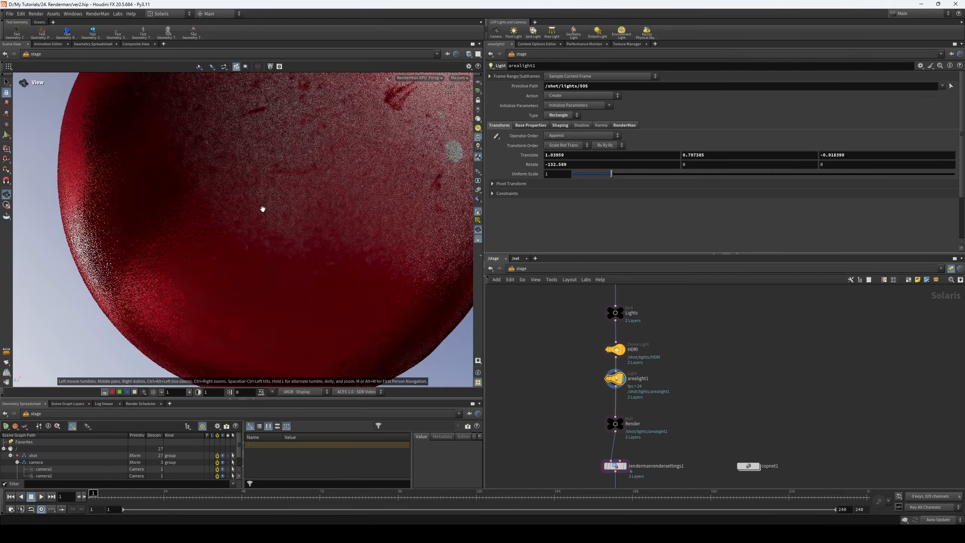
# - Maximize the ornament's scene view and mark a wide rectangular region across its middle with the Windows screen snipping tool
pyautogui.hotkey('ctrl', 'b')
pyautogui.press('super+shift+s')
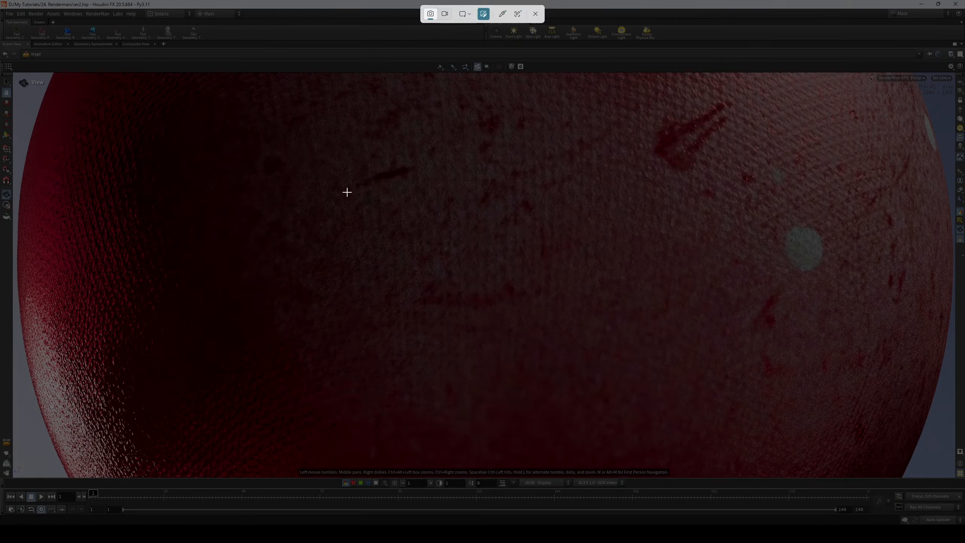
pyautogui.moveTo(207, 148); pyautogui.dragTo(919, 393)
# - Handwrite "Don't stop .... no" in white pen strokes across the upper part of the marked snip region
pyautogui.moveTo(416, 215); pyautogui.dragTo(439, 247)
pyautogui.moveTo(297, 196); pyautogui.dragTo(312, 239)
pyautogui.moveTo(297, 200); pyautogui.dragTo(308, 238)
pyautogui.moveTo(504, 204); pyautogui.dragTo(505, 223)
pyautogui.click(680, 217)
pyautogui.click(702, 217)
pyautogui.moveTo(778, 197); pyautogui.dragTo(789, 221)
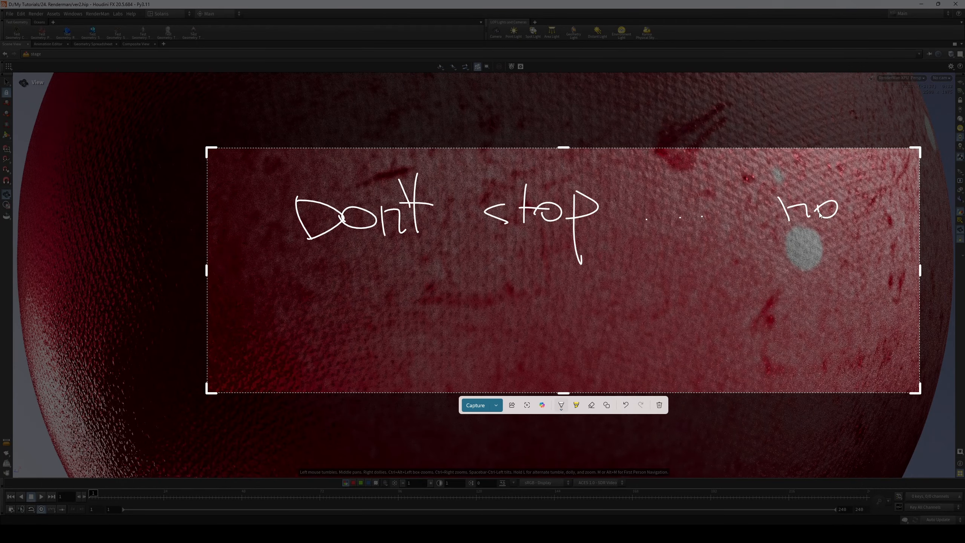